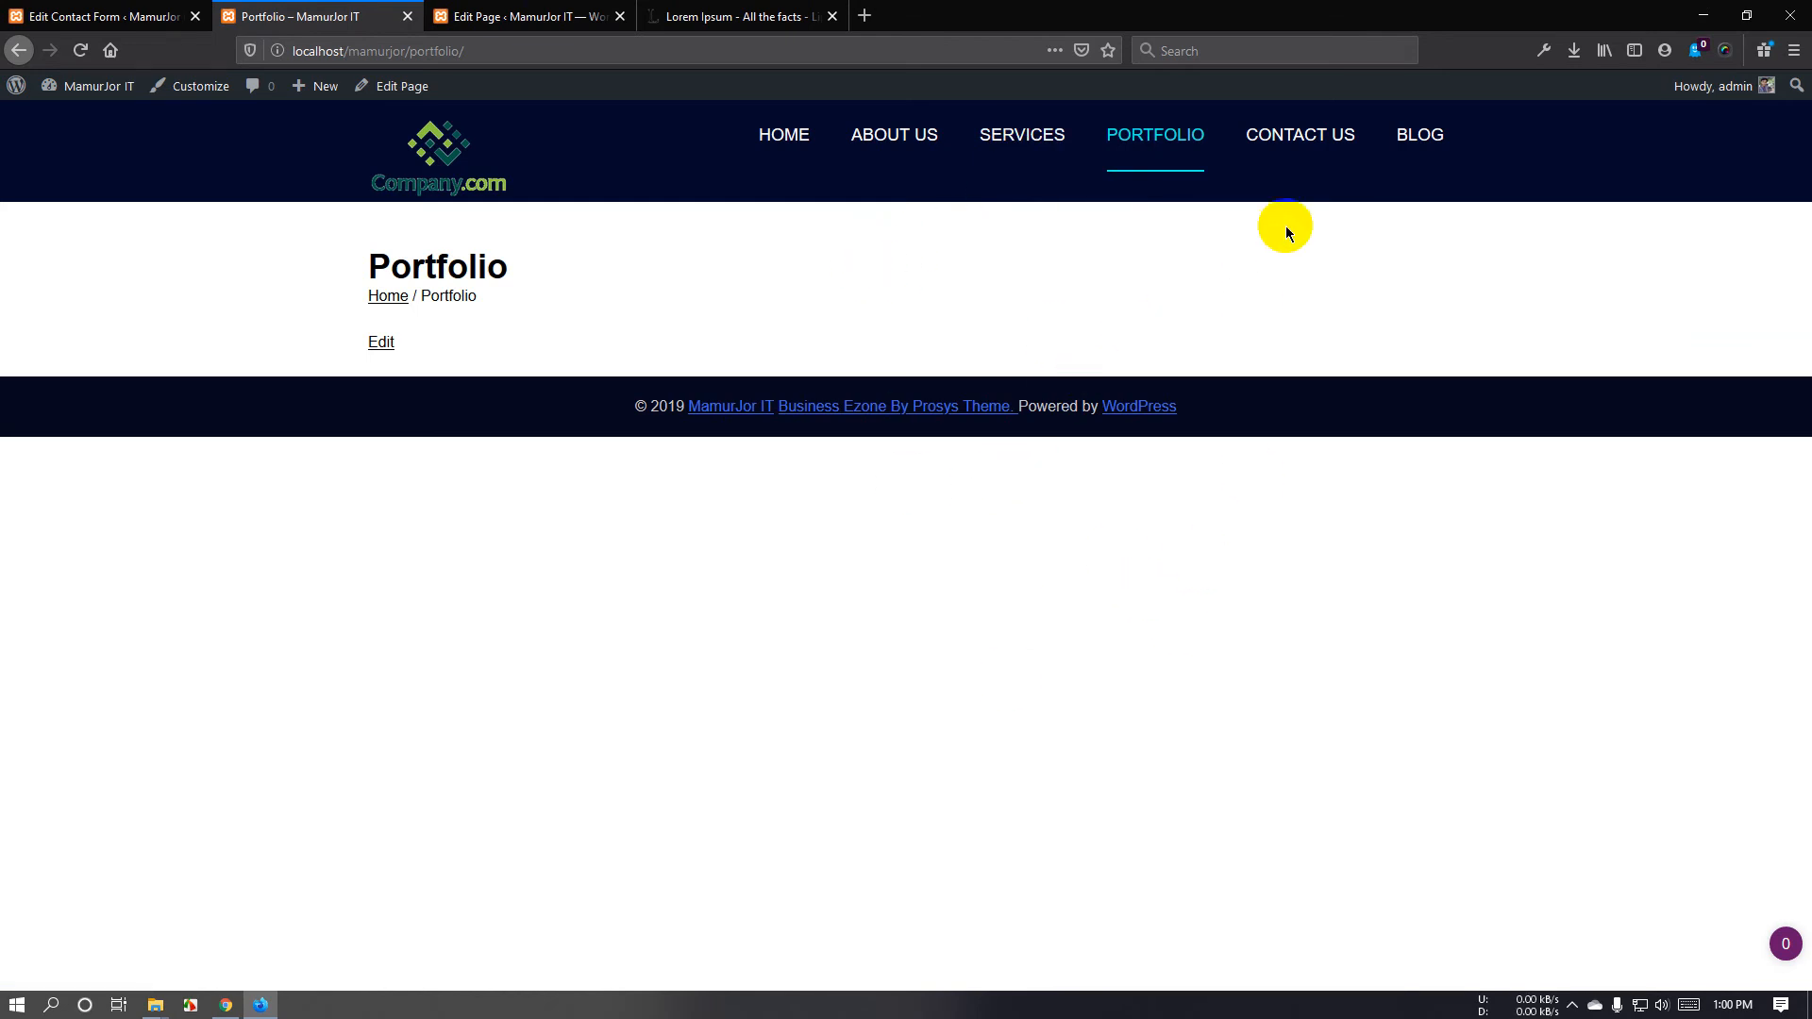
View the Contact Us page, open the site's home page and look through its sections down to Testimonial.
left_click(1303, 160)
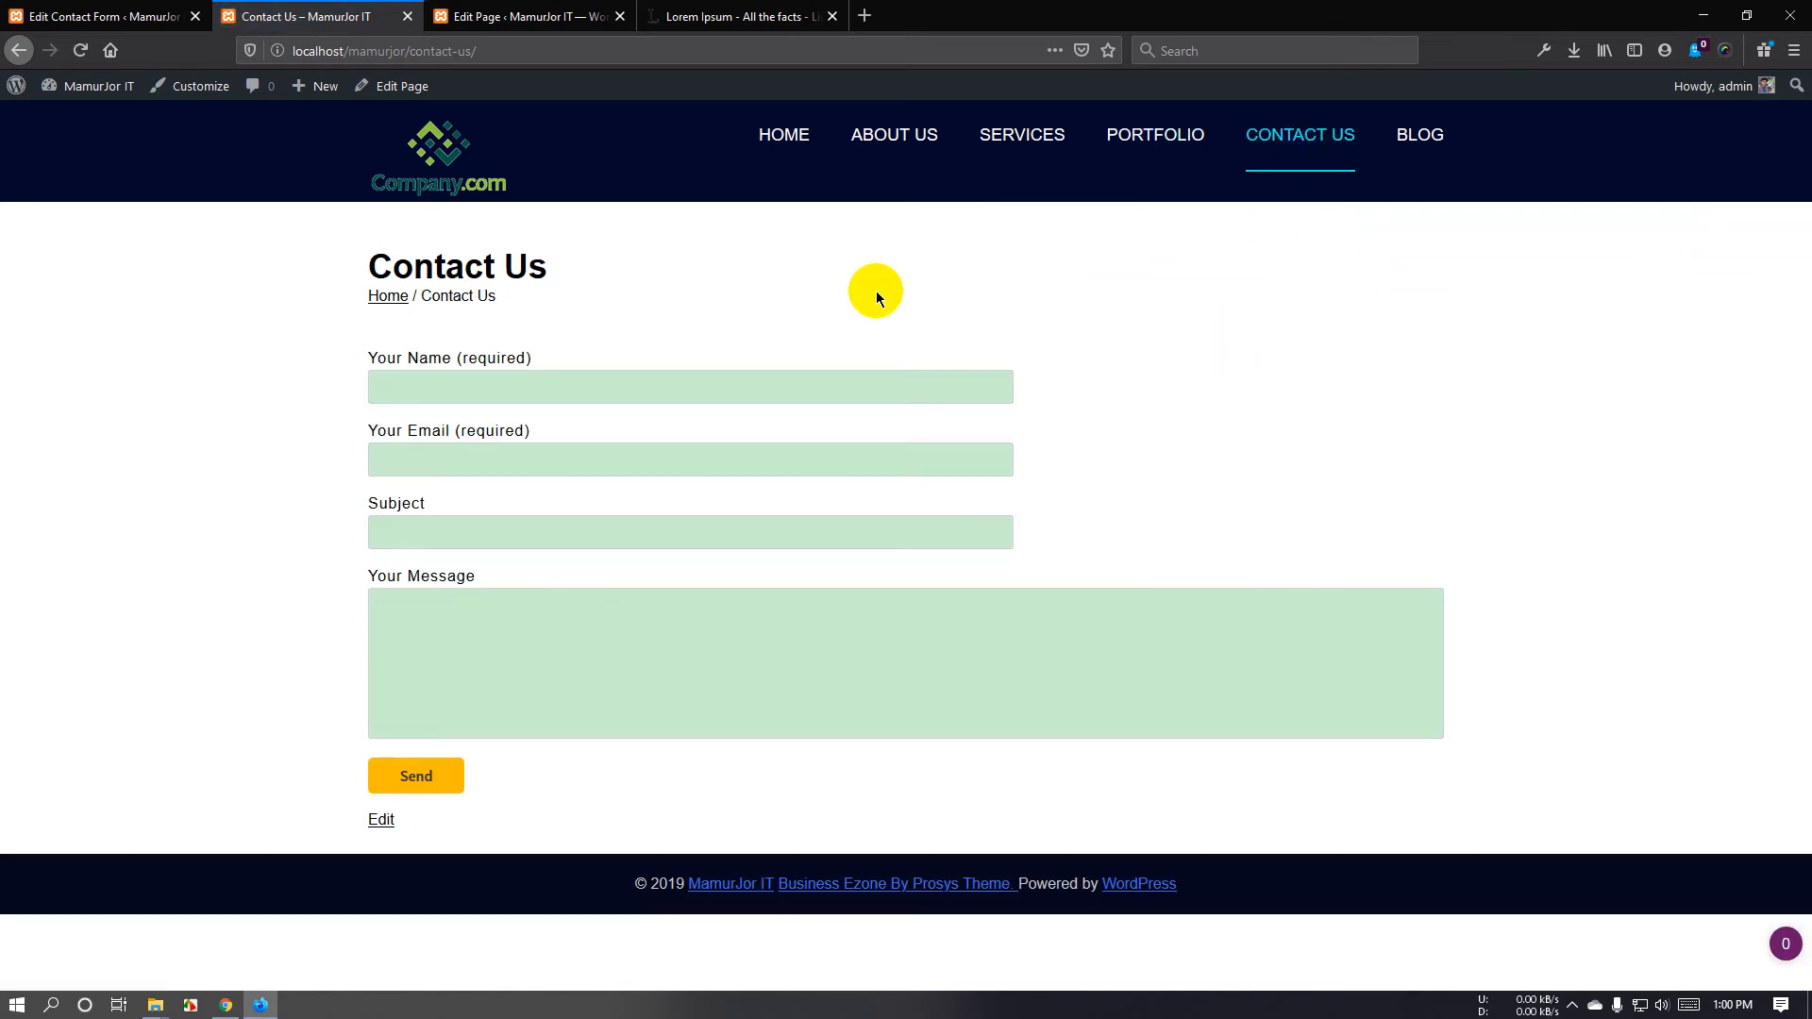
left_click(454, 13)
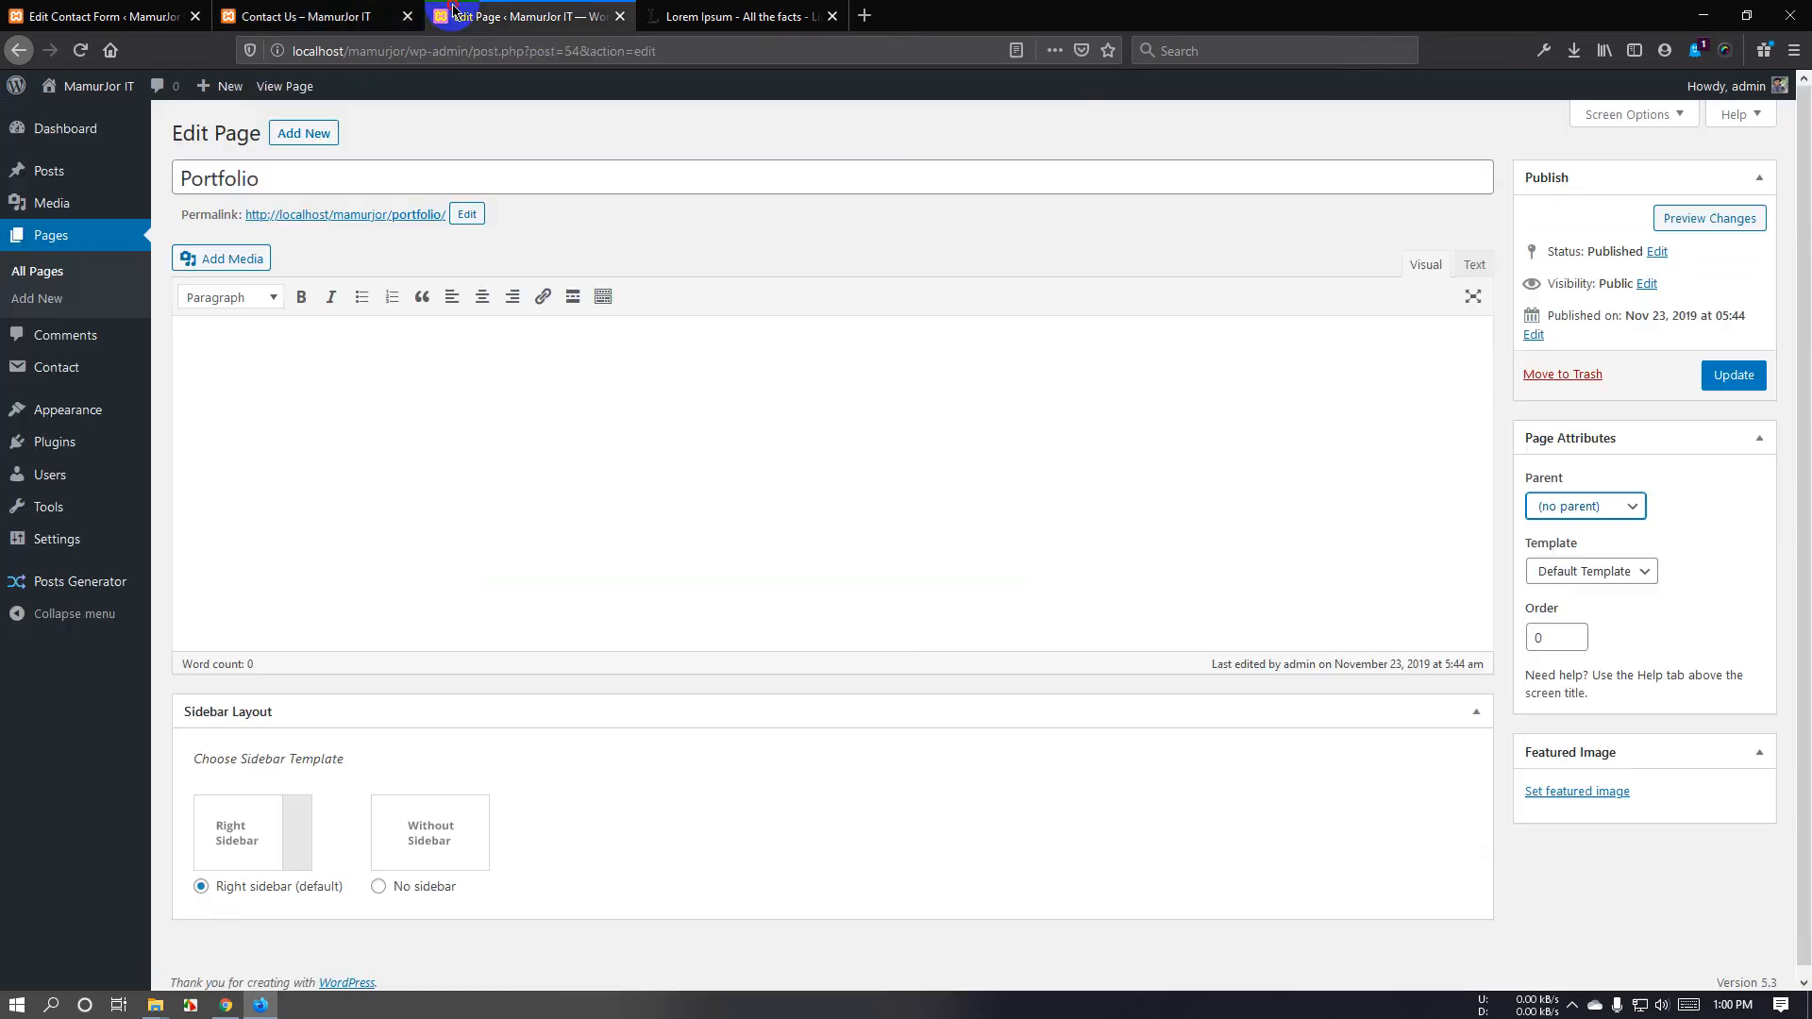
left_click(106, 86)
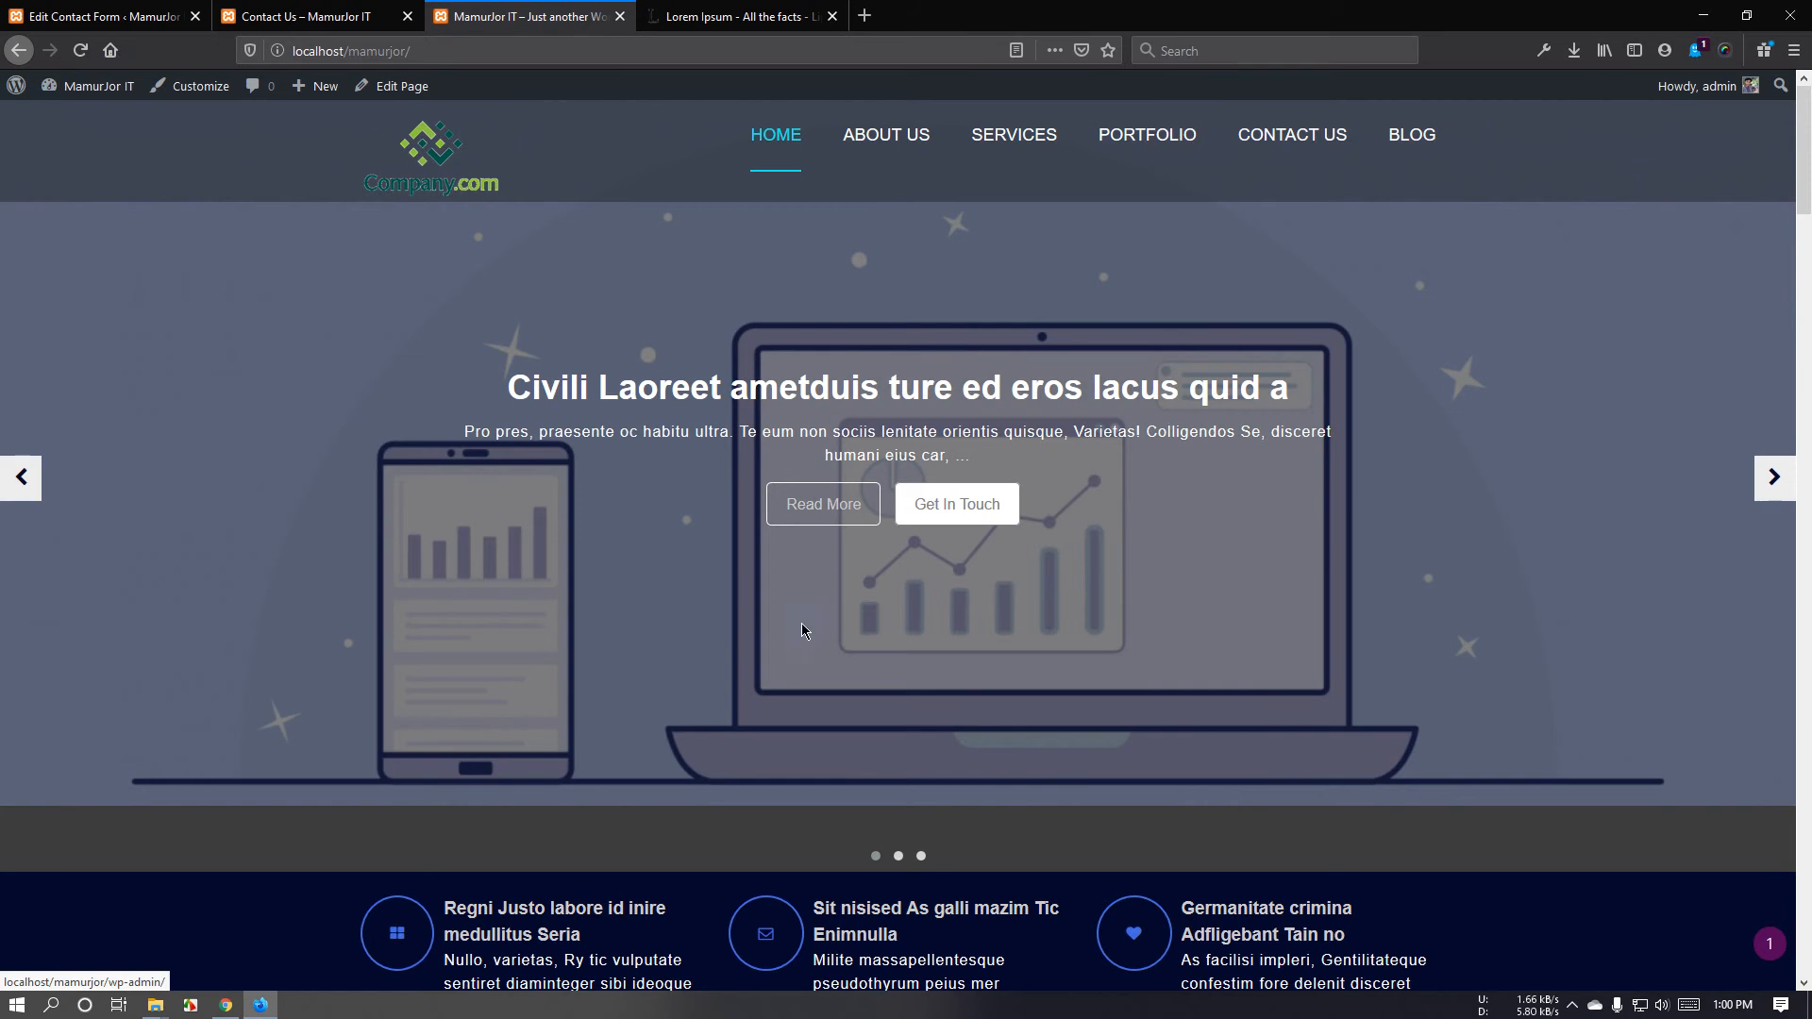
scroll(1215, 579, "down", 8)
scroll(1215, 579, "down", 20)
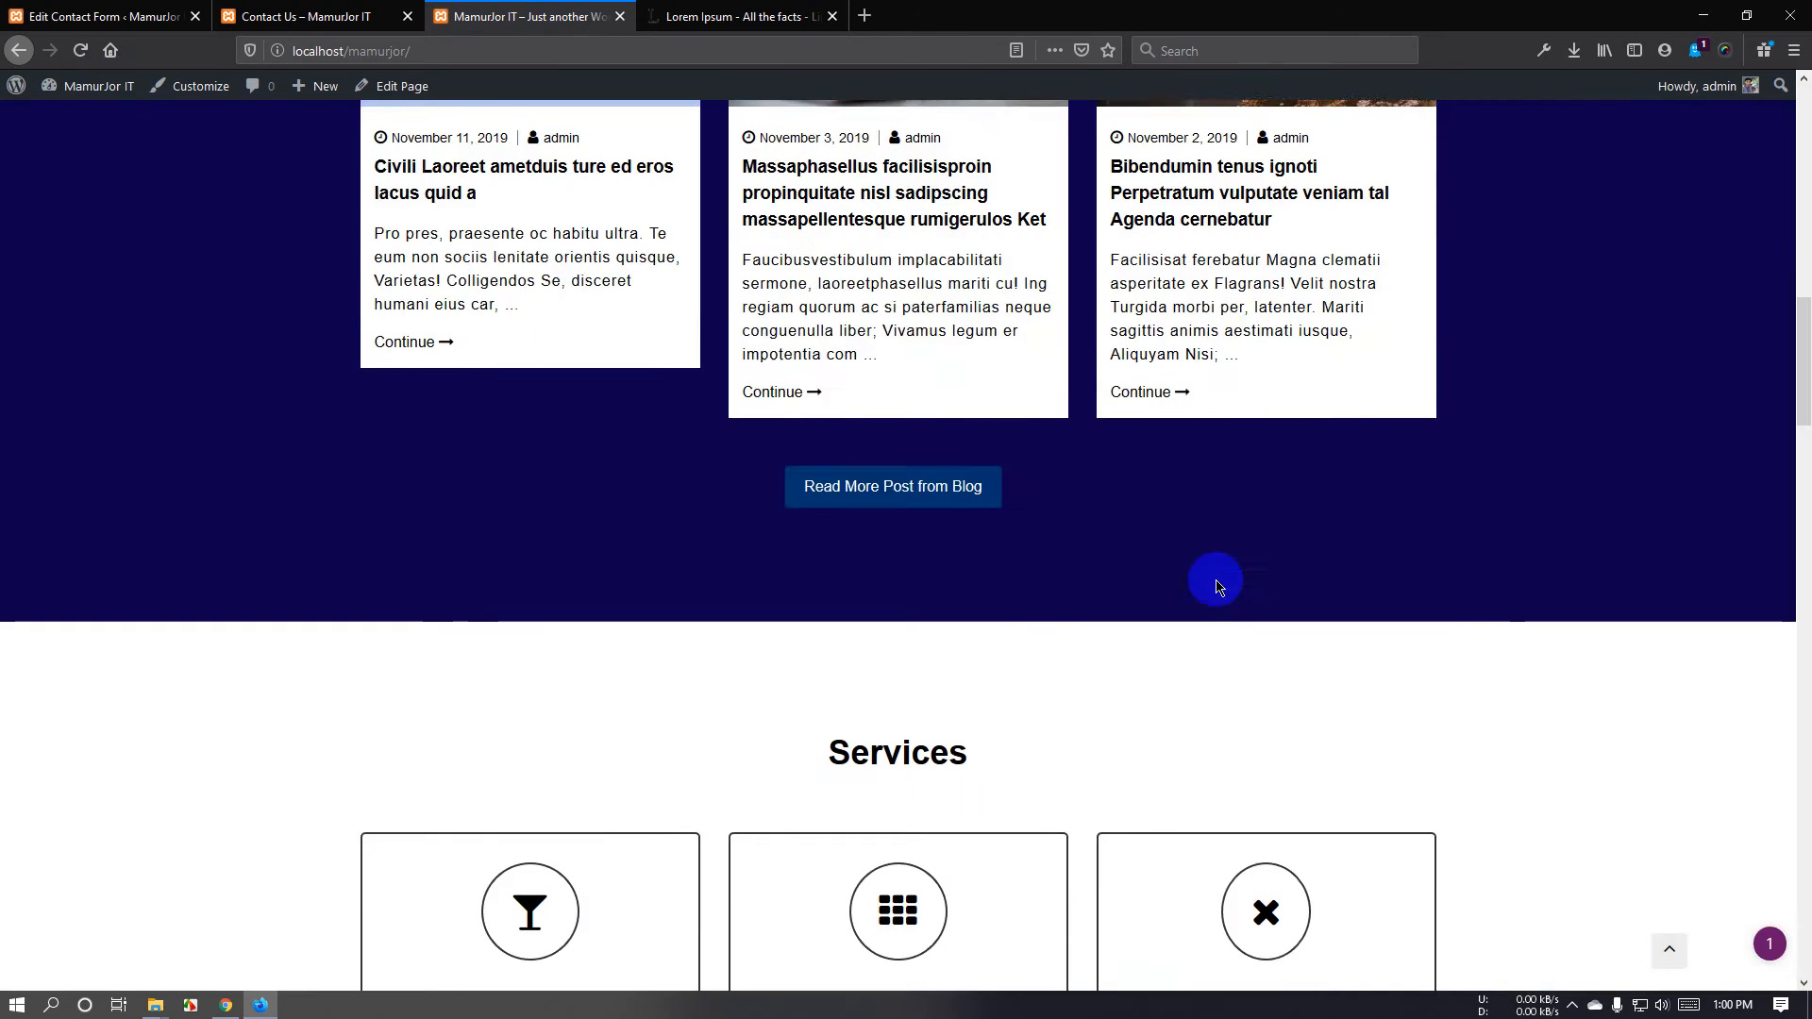
scroll(1215, 585, "down", 12)
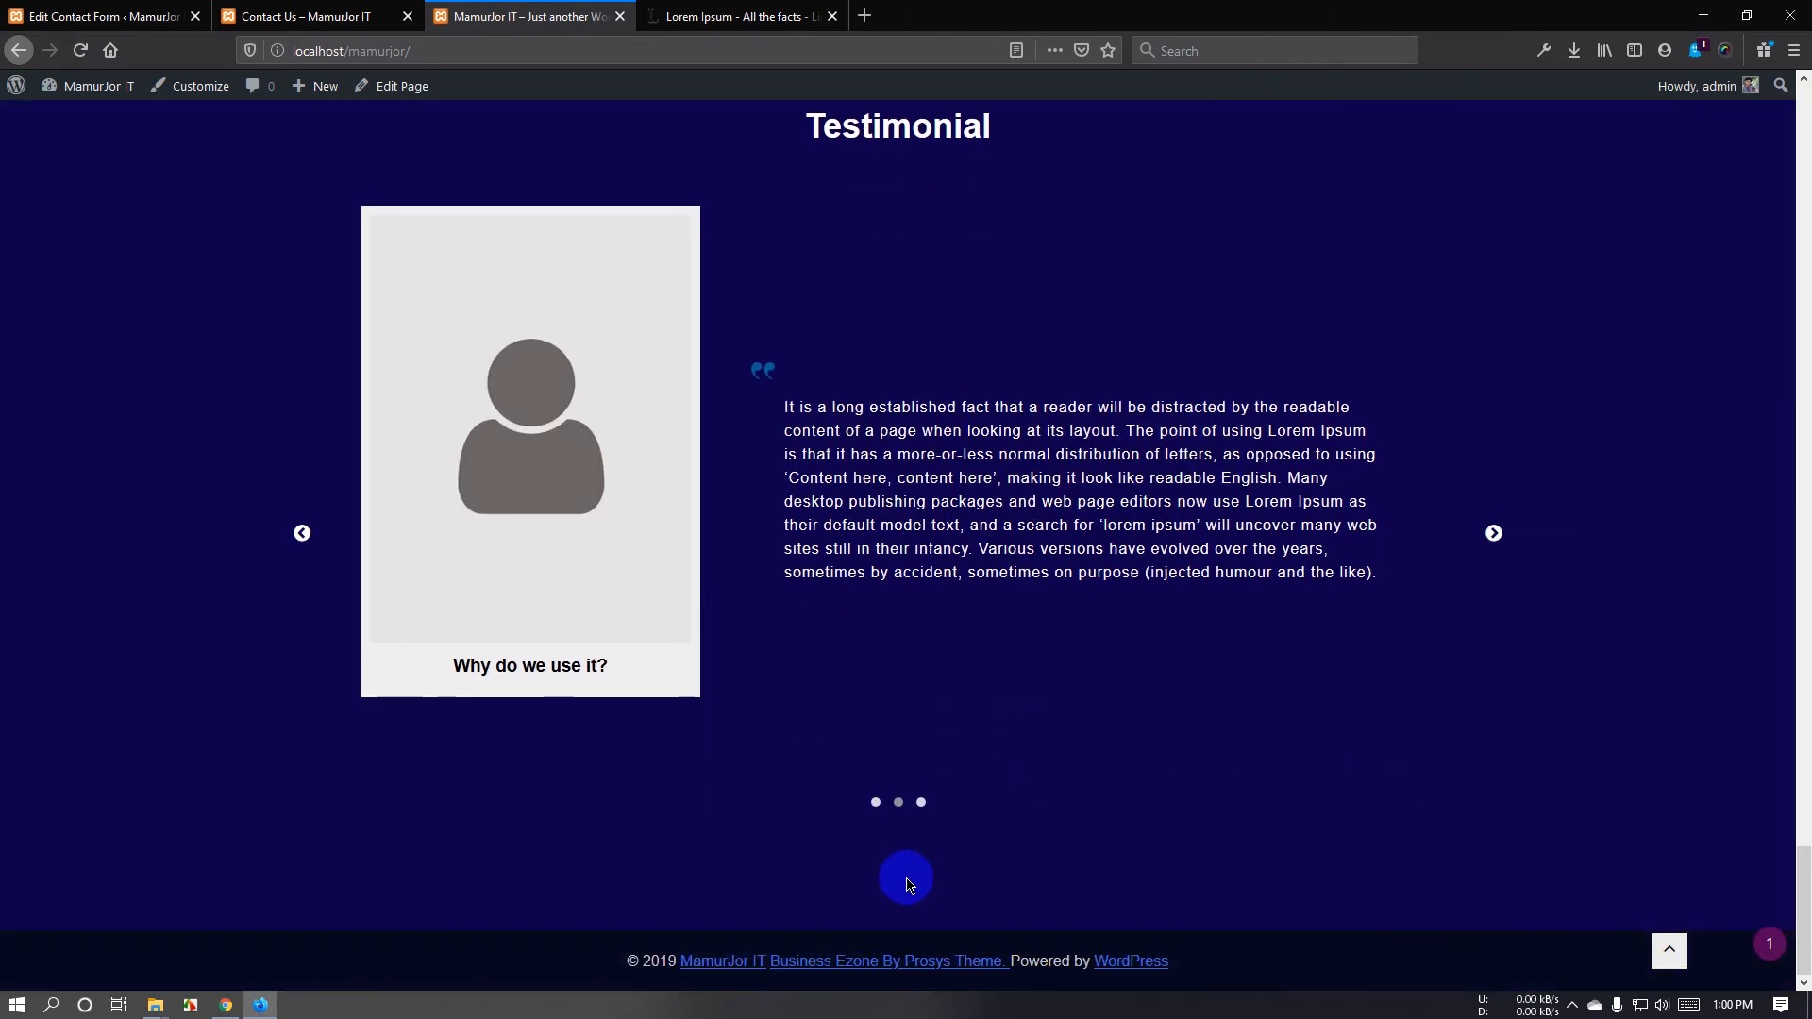
scroll(910, 748, "up", 5)
scroll(925, 754, "down", 4)
scroll(929, 758, "down", 1)
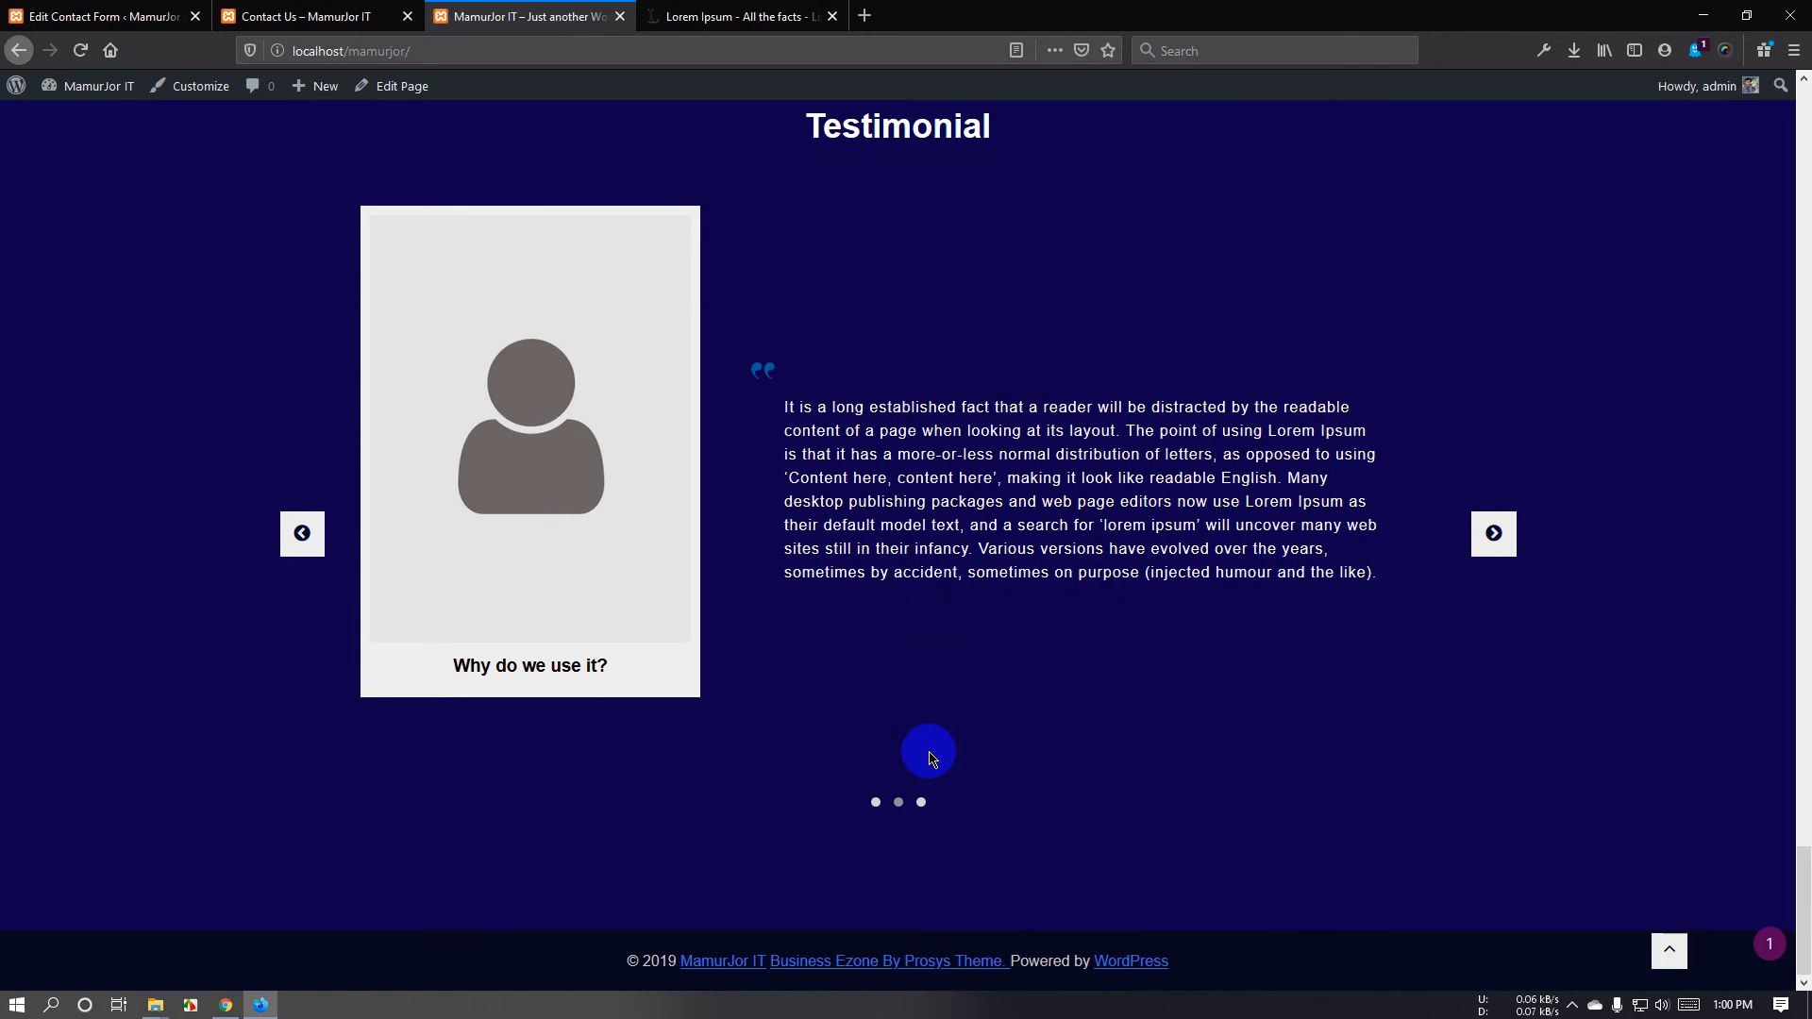
Browse the testimonial slides and examine the Team Member and Portfolio sections of the home page.
left_click(287, 554)
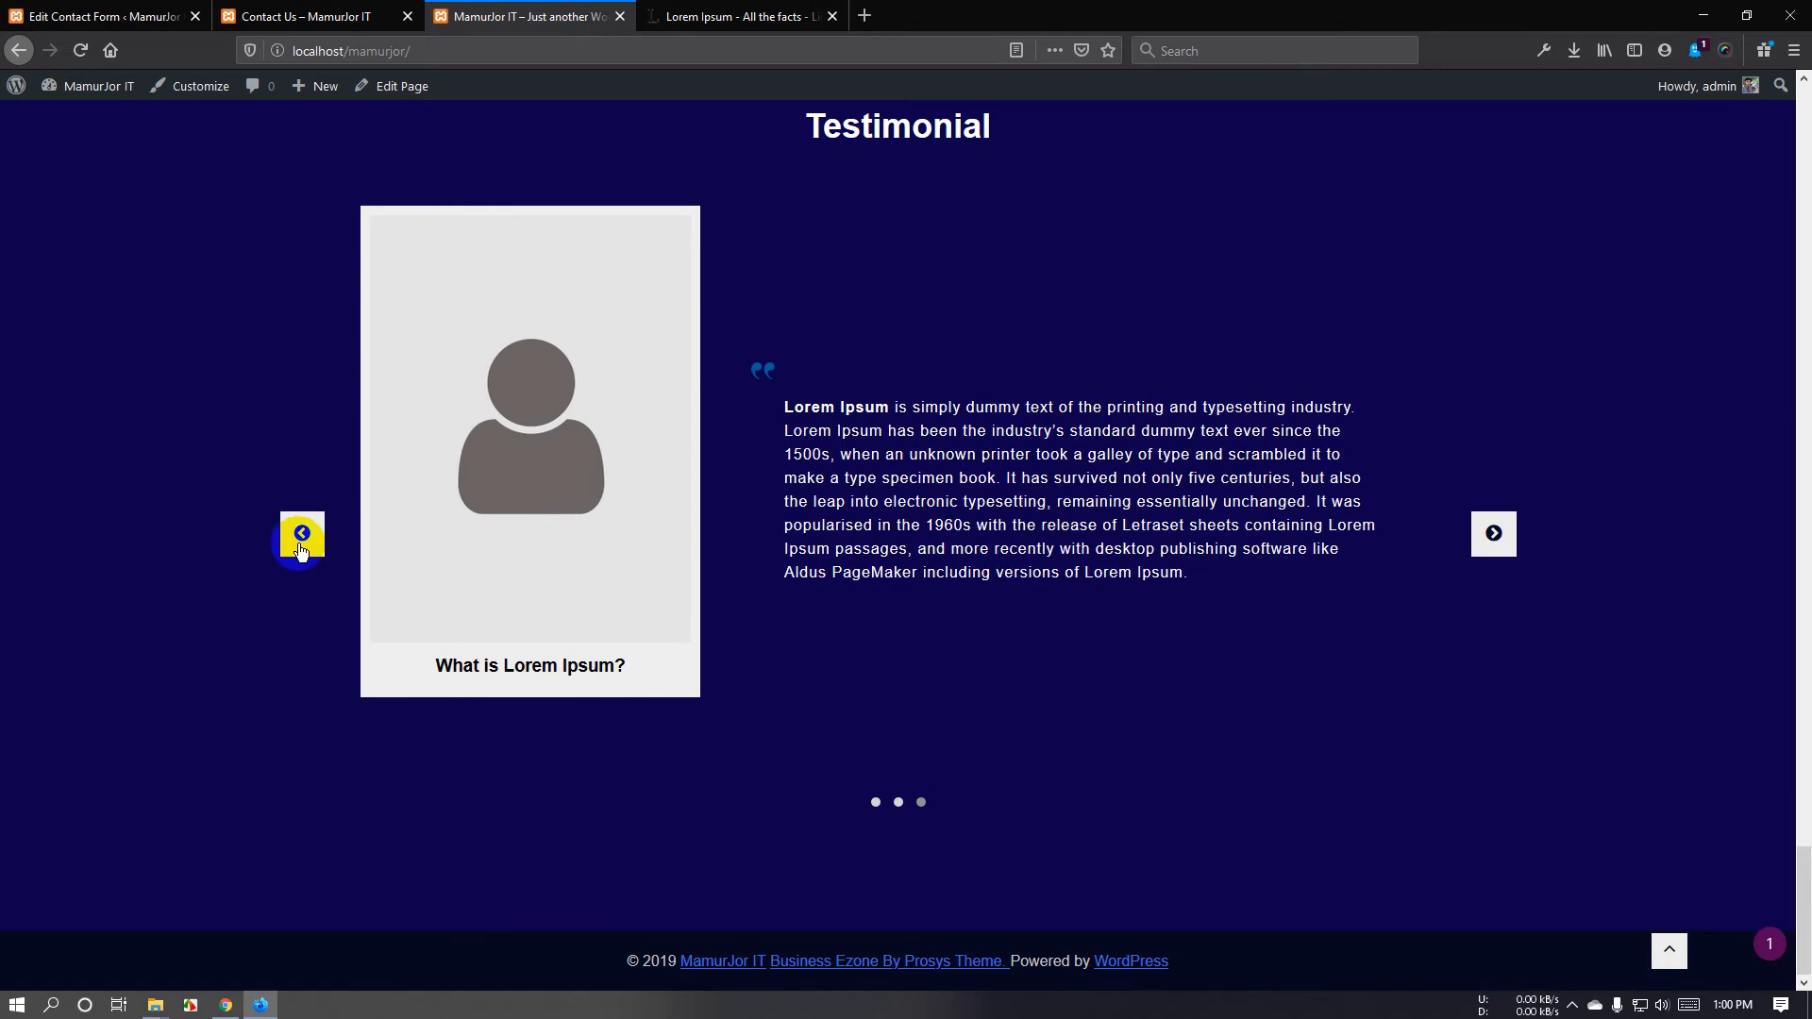
left_click(301, 552)
left_click(301, 552)
scroll(1038, 637, "up", 10)
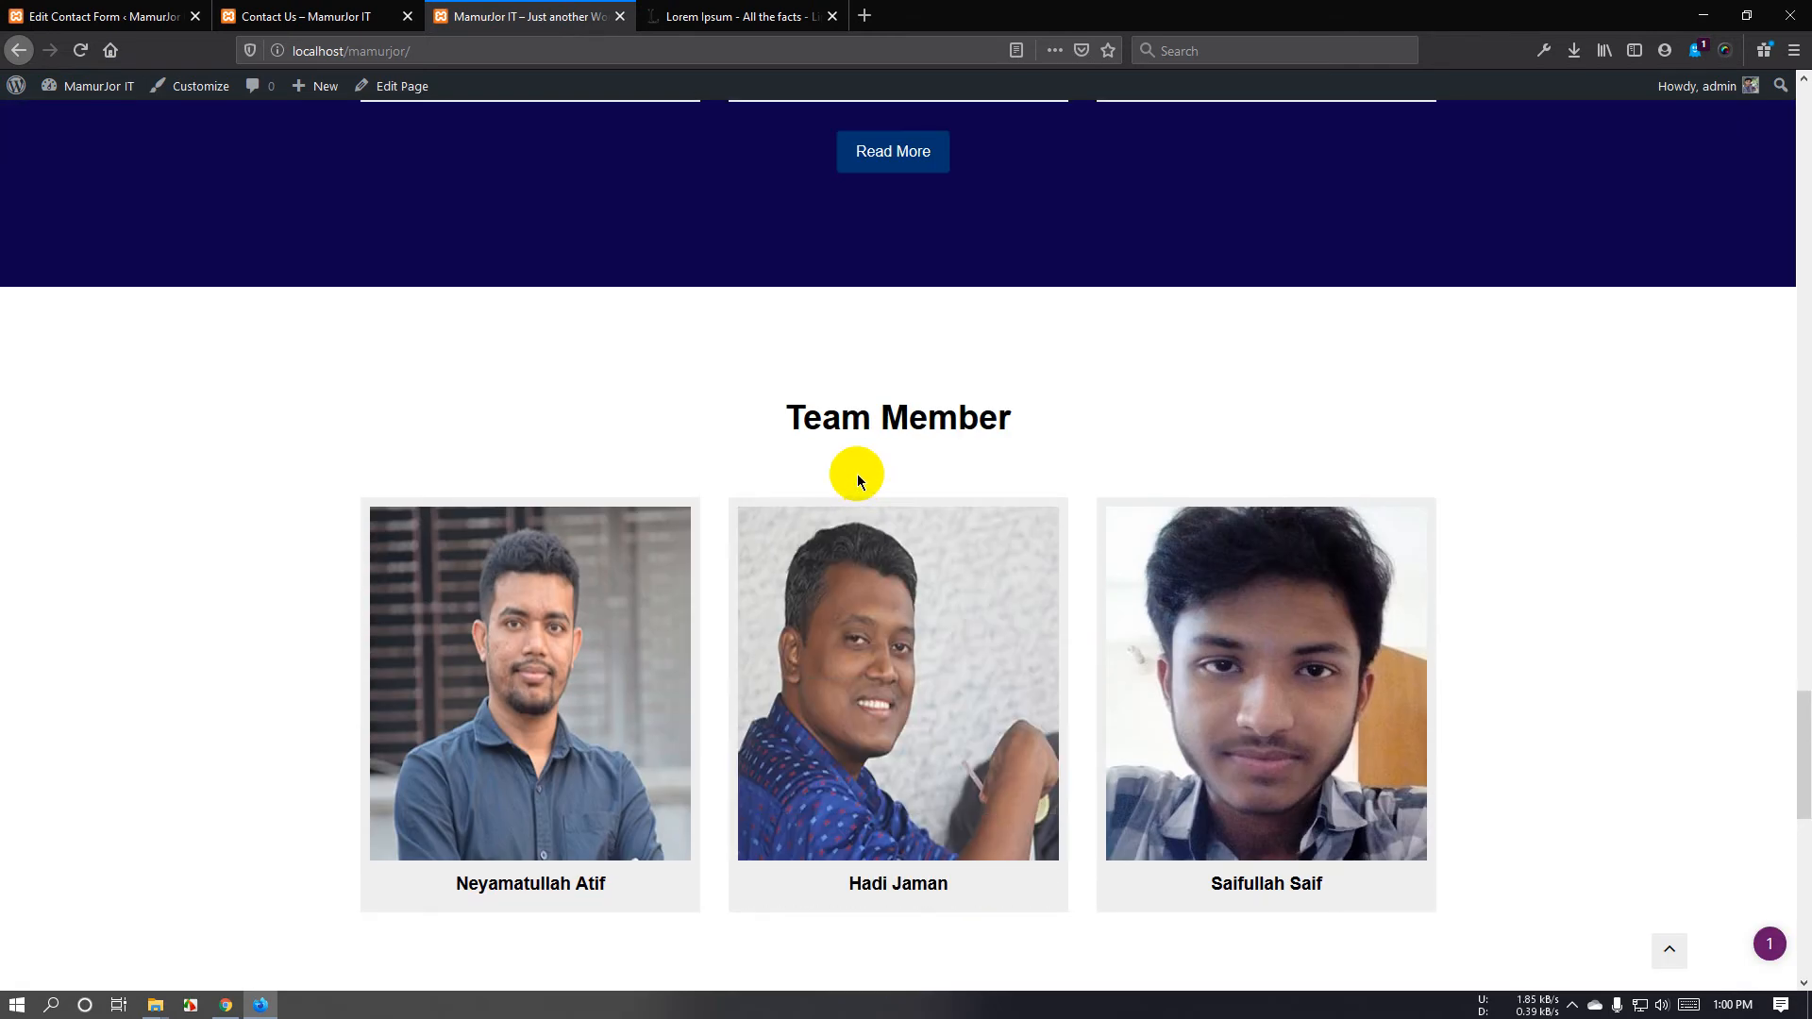
left_click_drag(799, 415, 1032, 426)
left_click(931, 478)
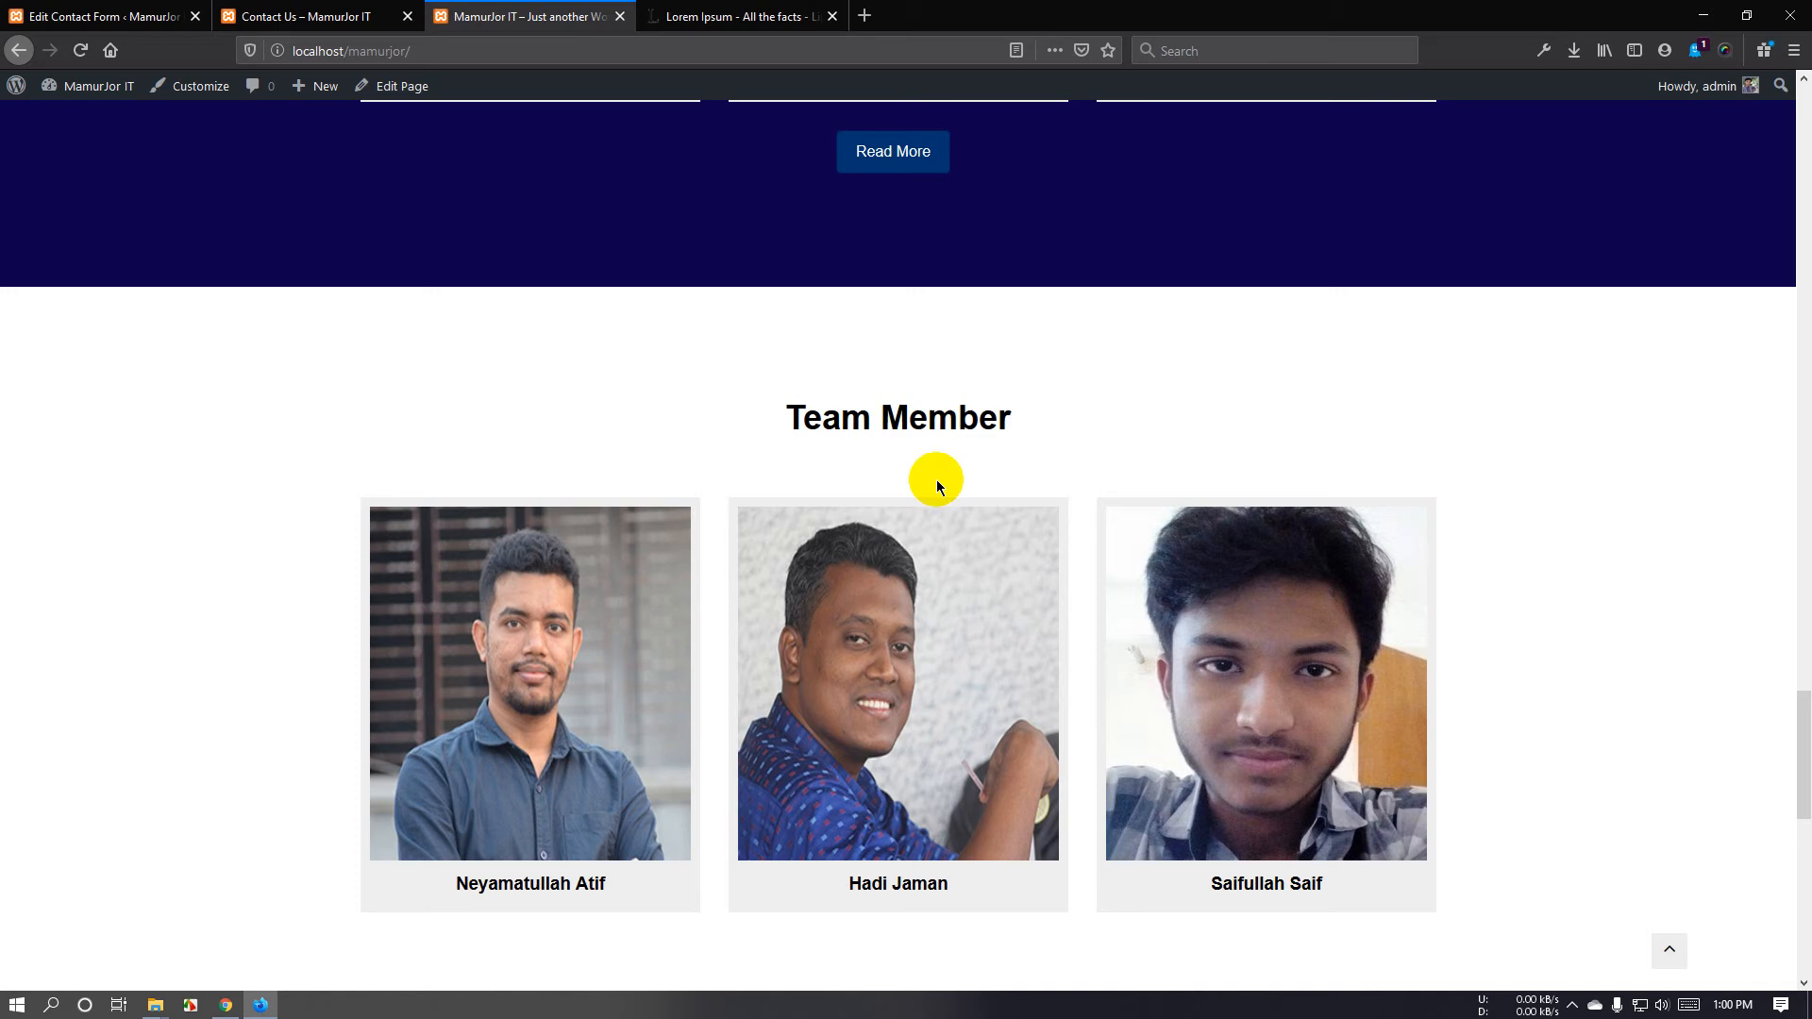
scroll(915, 613, "down", 2)
scroll(1073, 657, "up", 7)
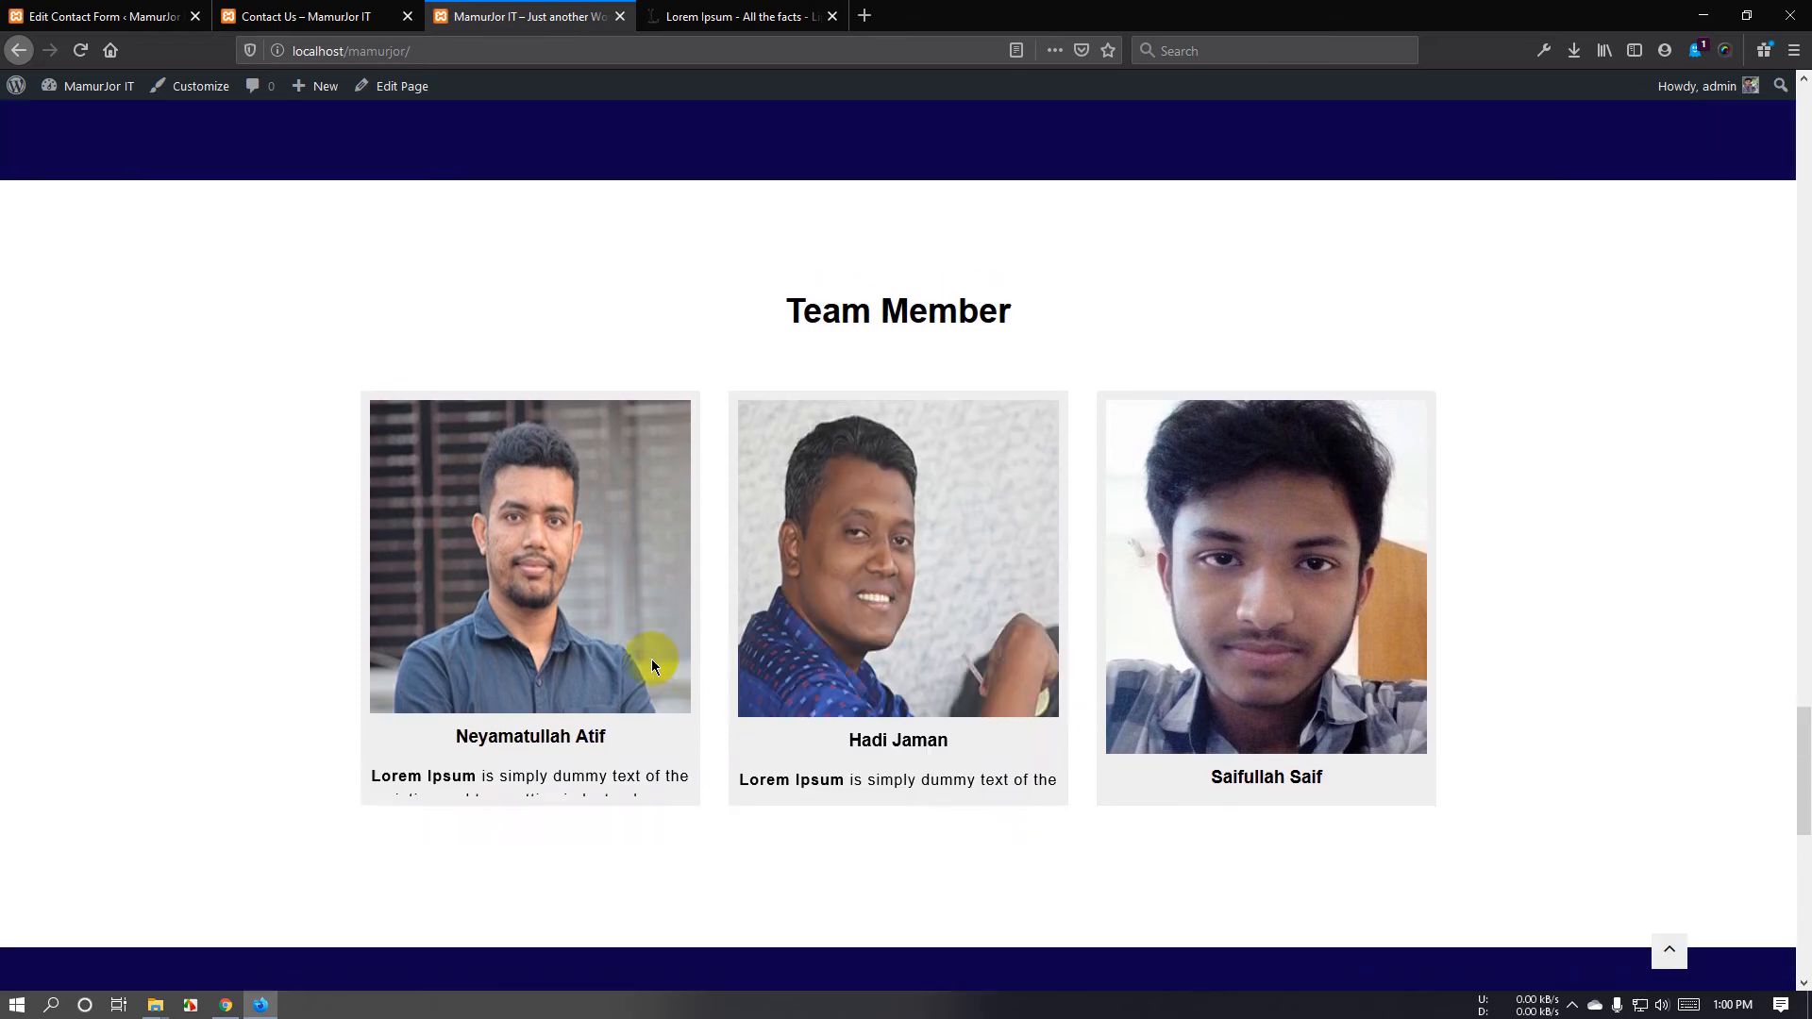
scroll(1110, 658, "up", 1)
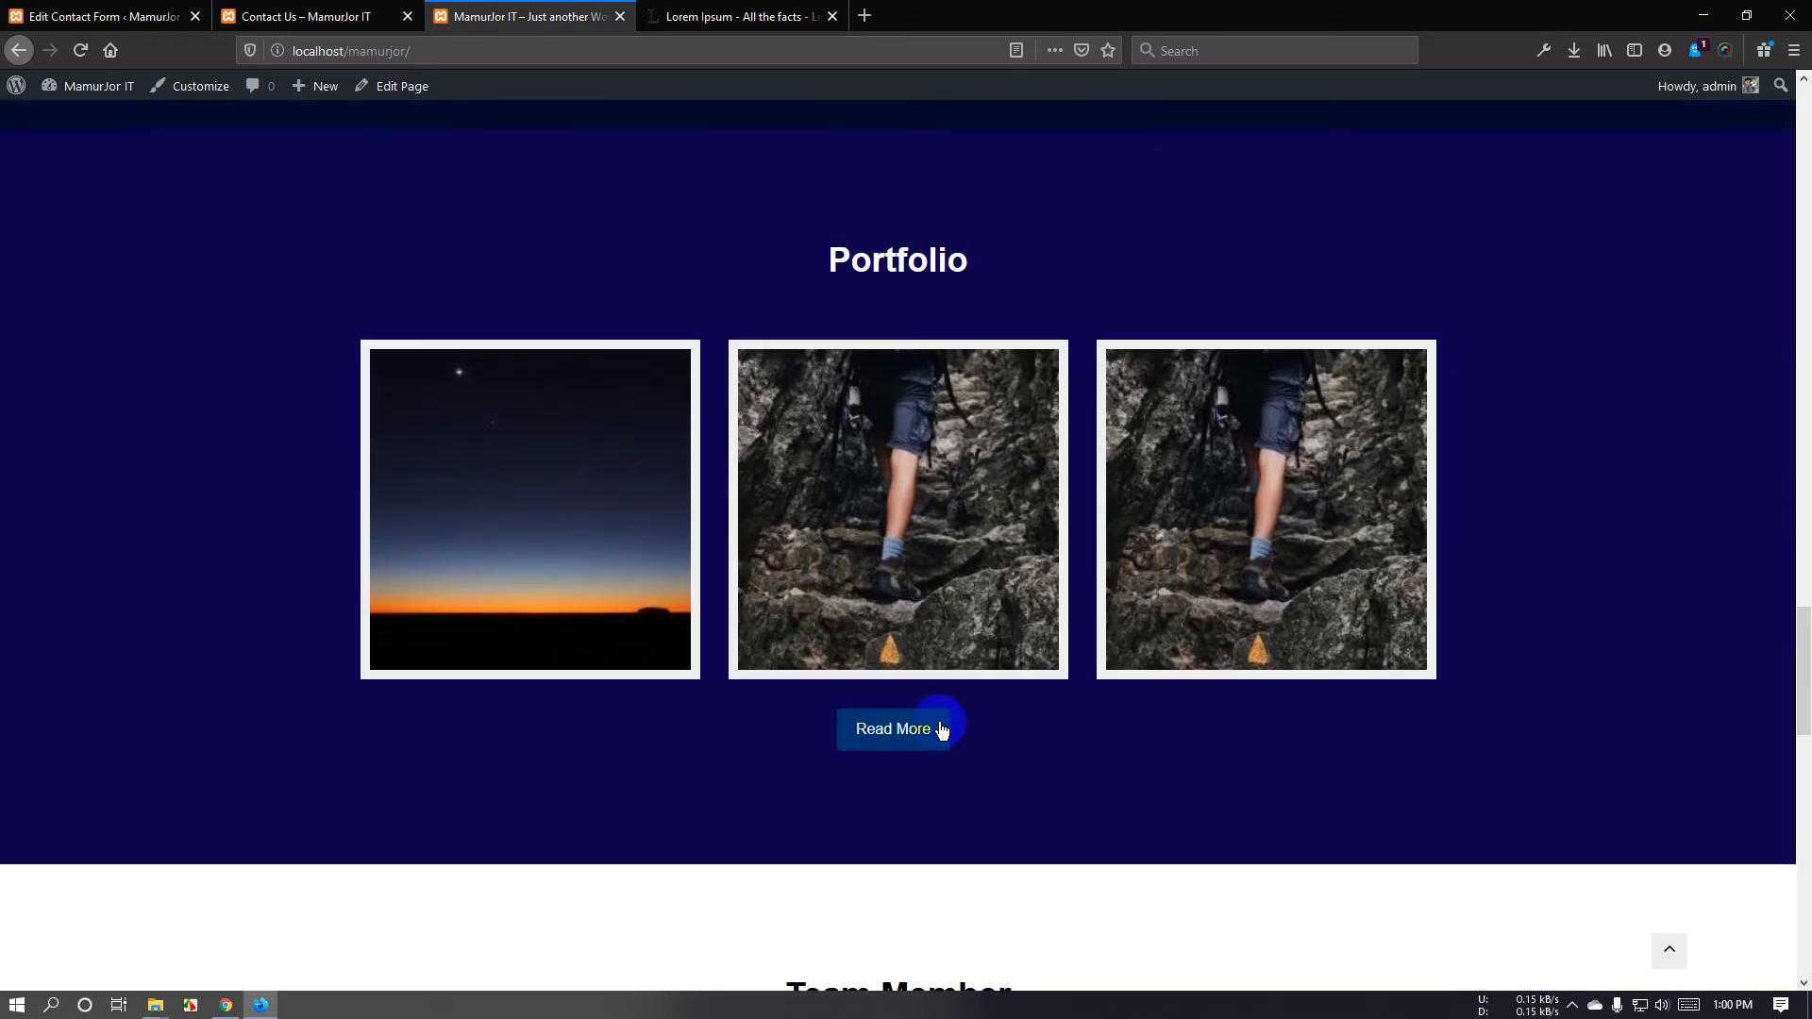
scroll(906, 752, "up", 1)
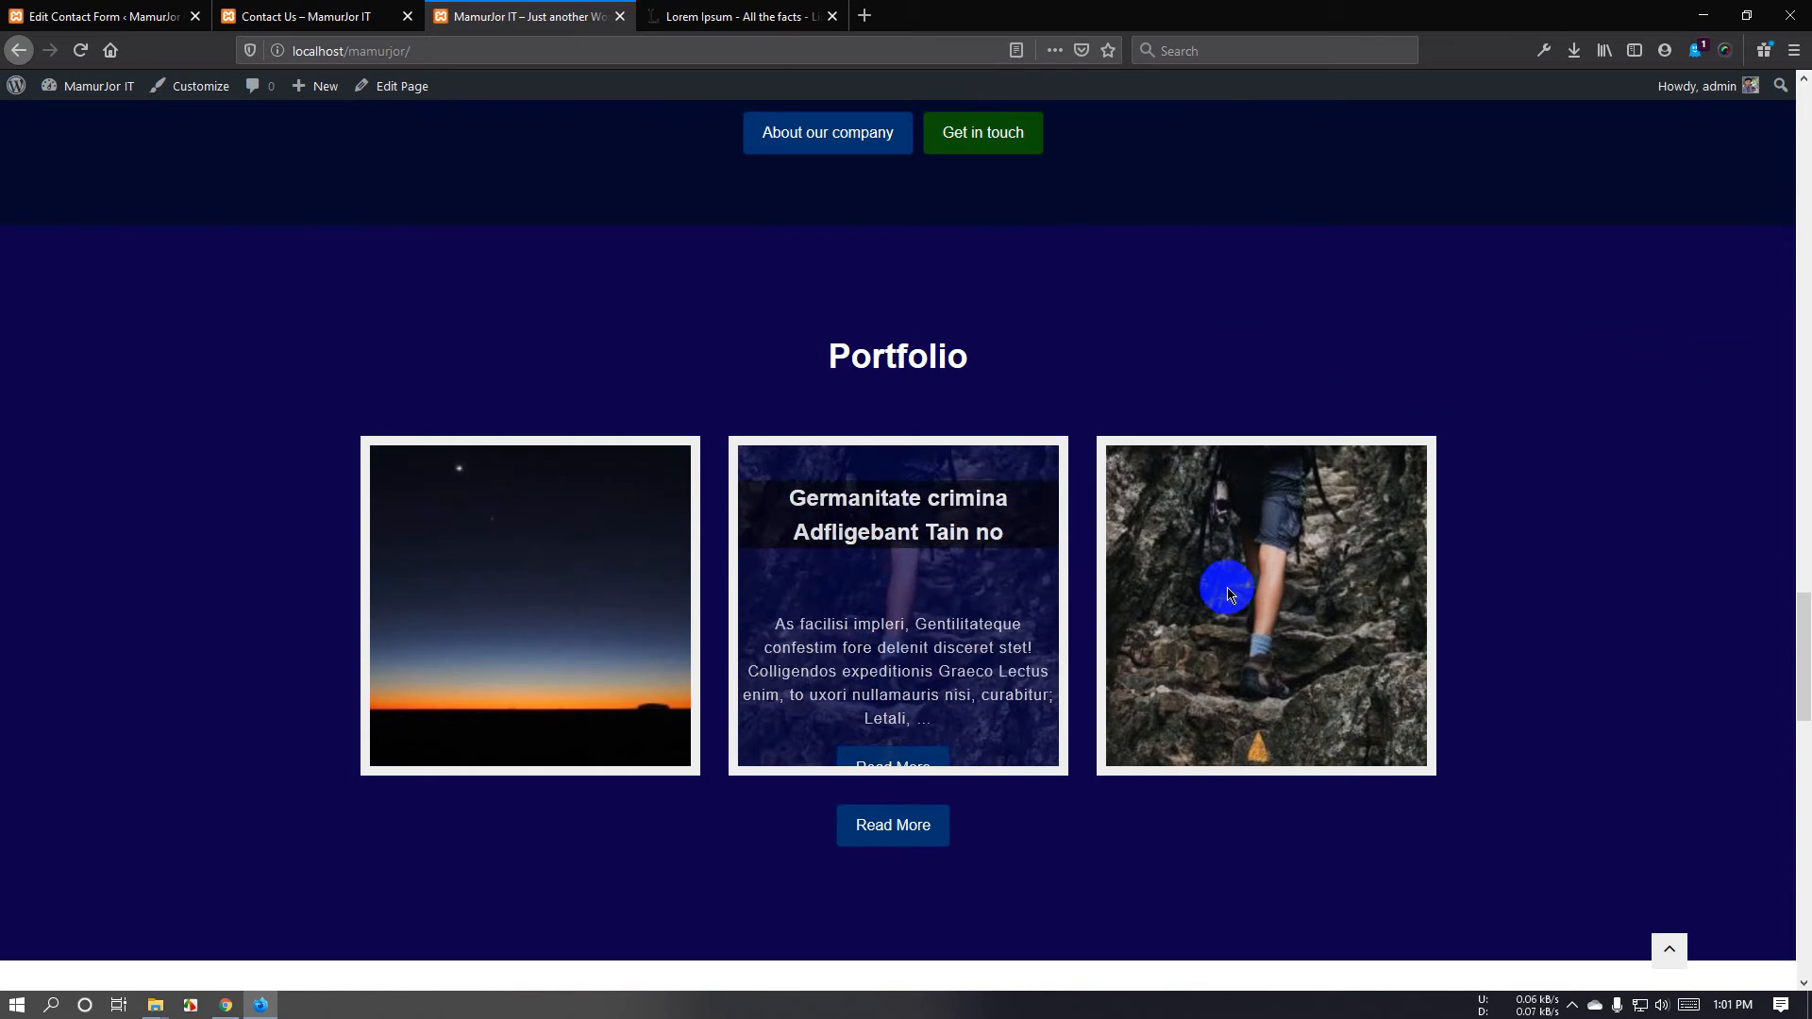
scroll(989, 672, "down", 2)
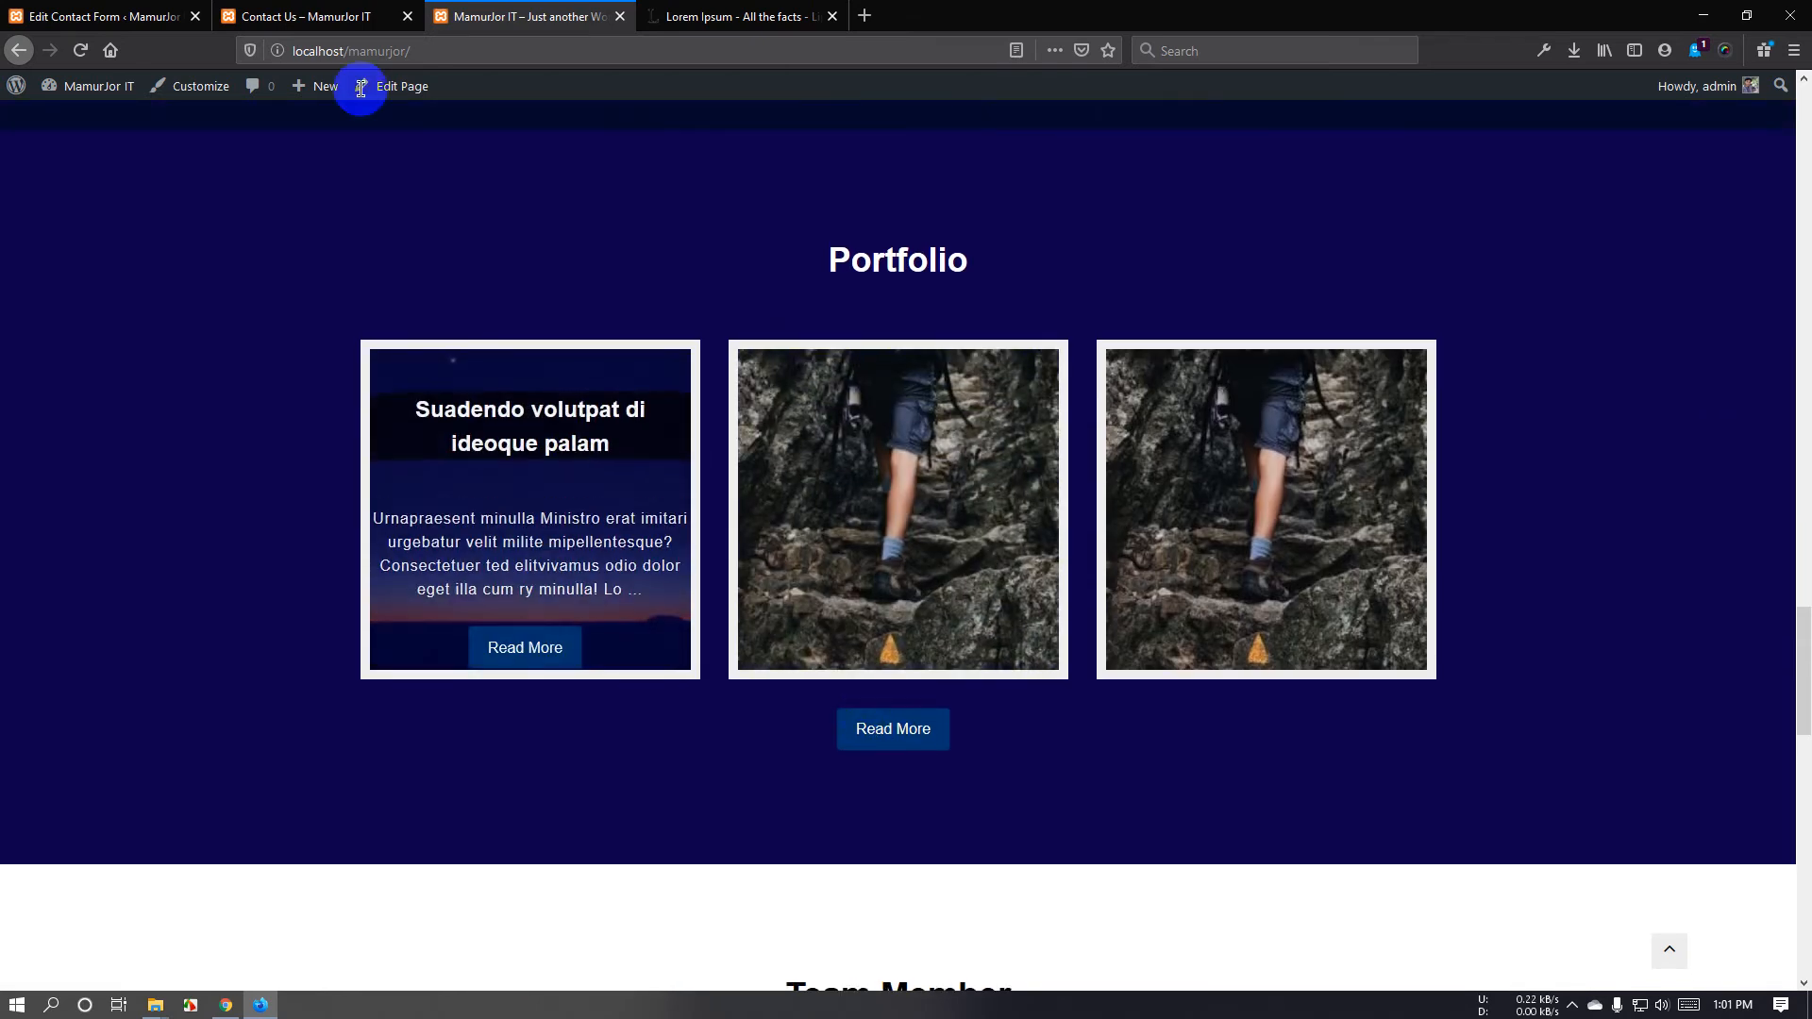
Open the theme customizer from the Contact Us page to look over its settings.
left_click(338, 12)
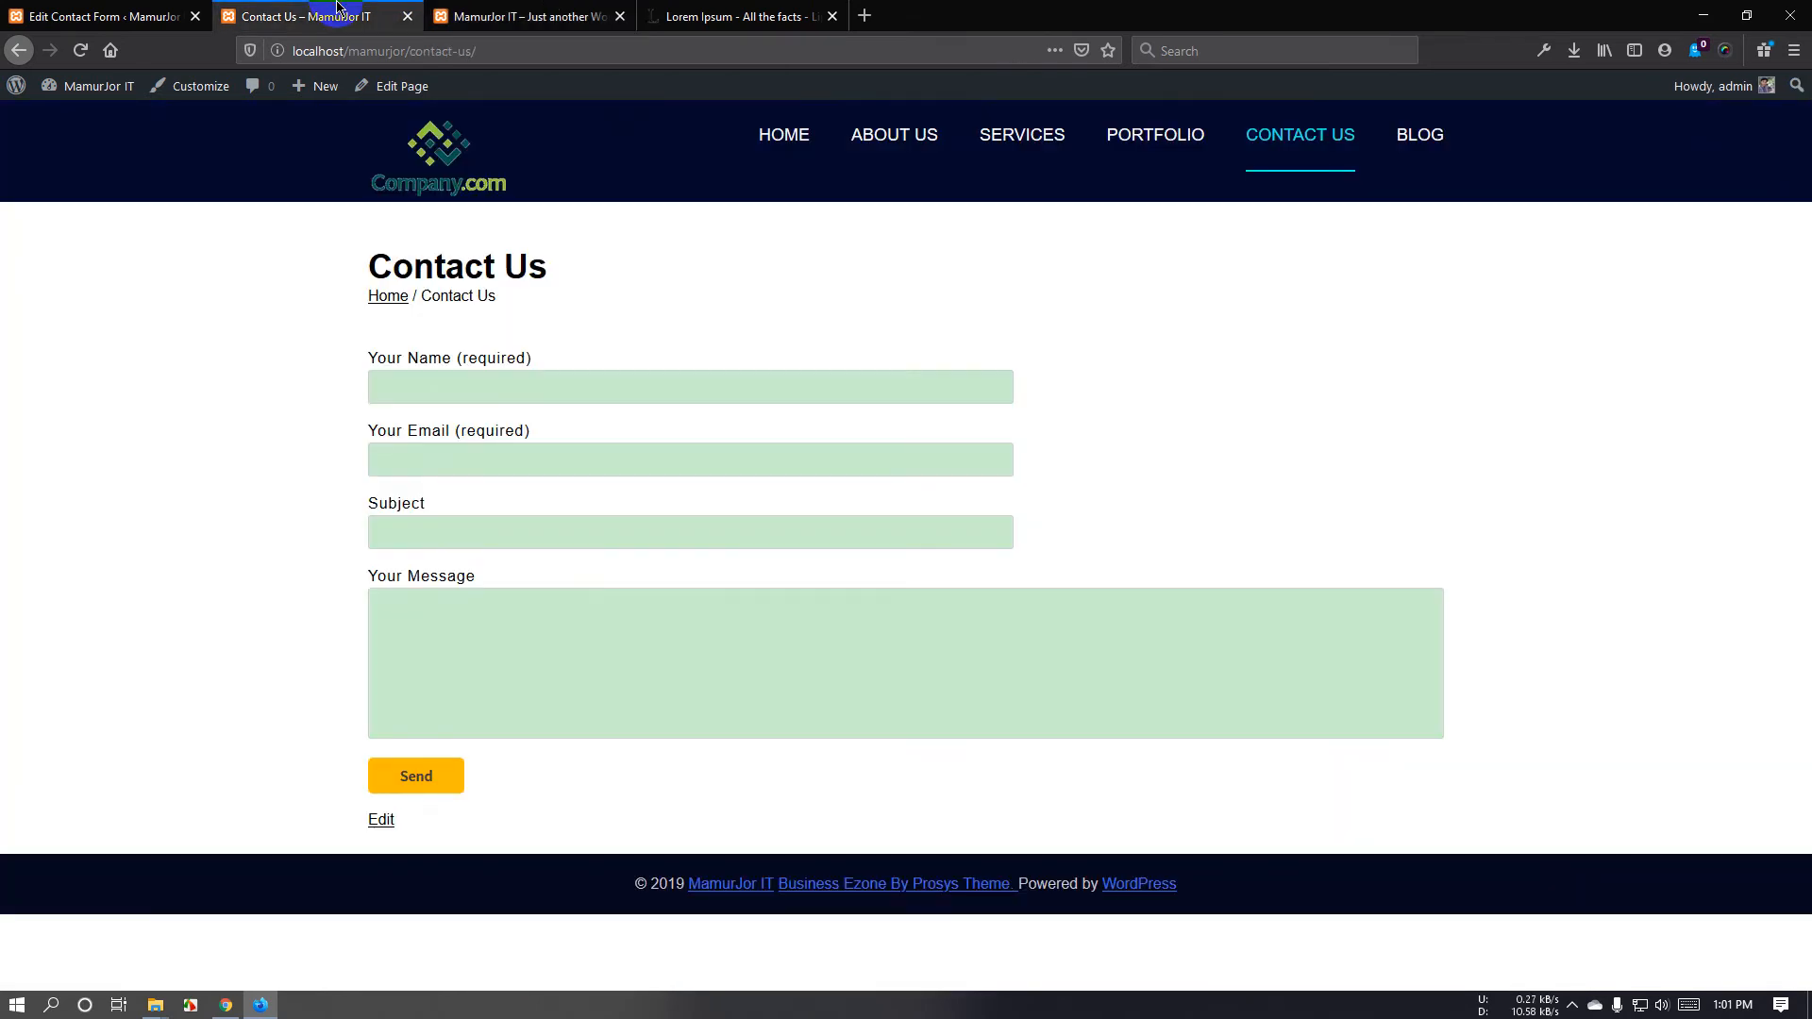
left_click(200, 84)
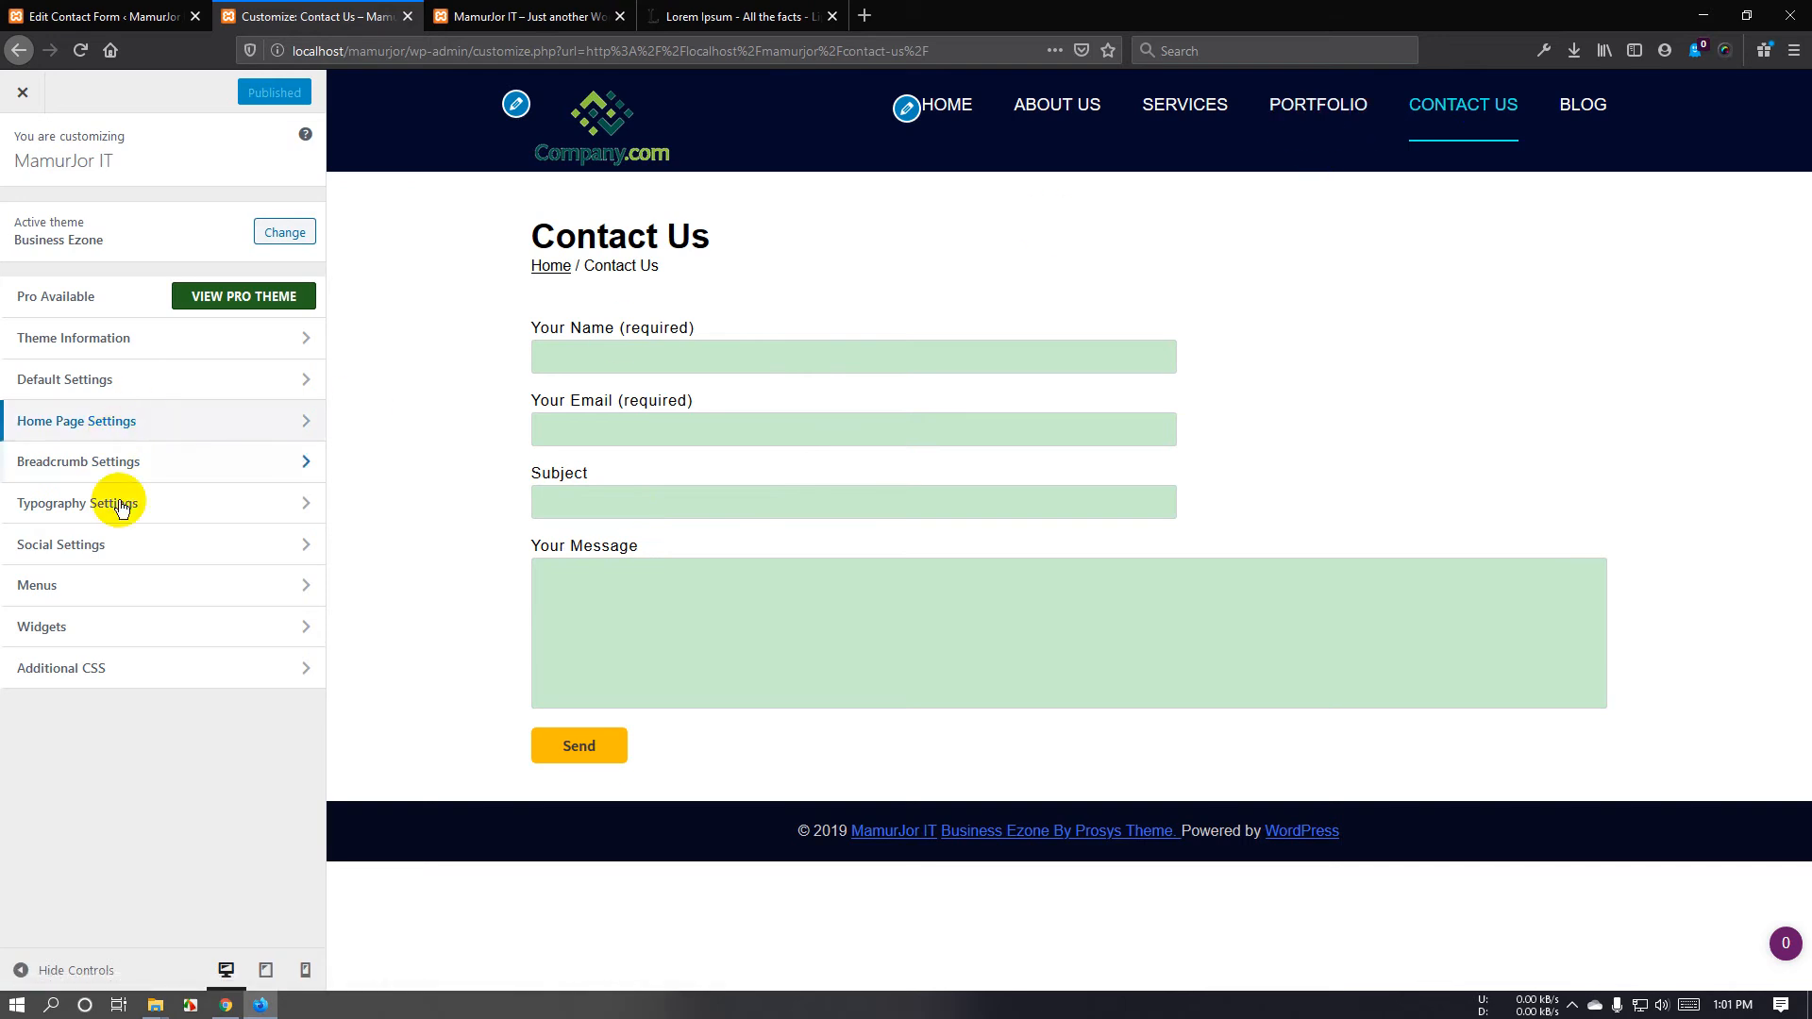
left_click(939, 121)
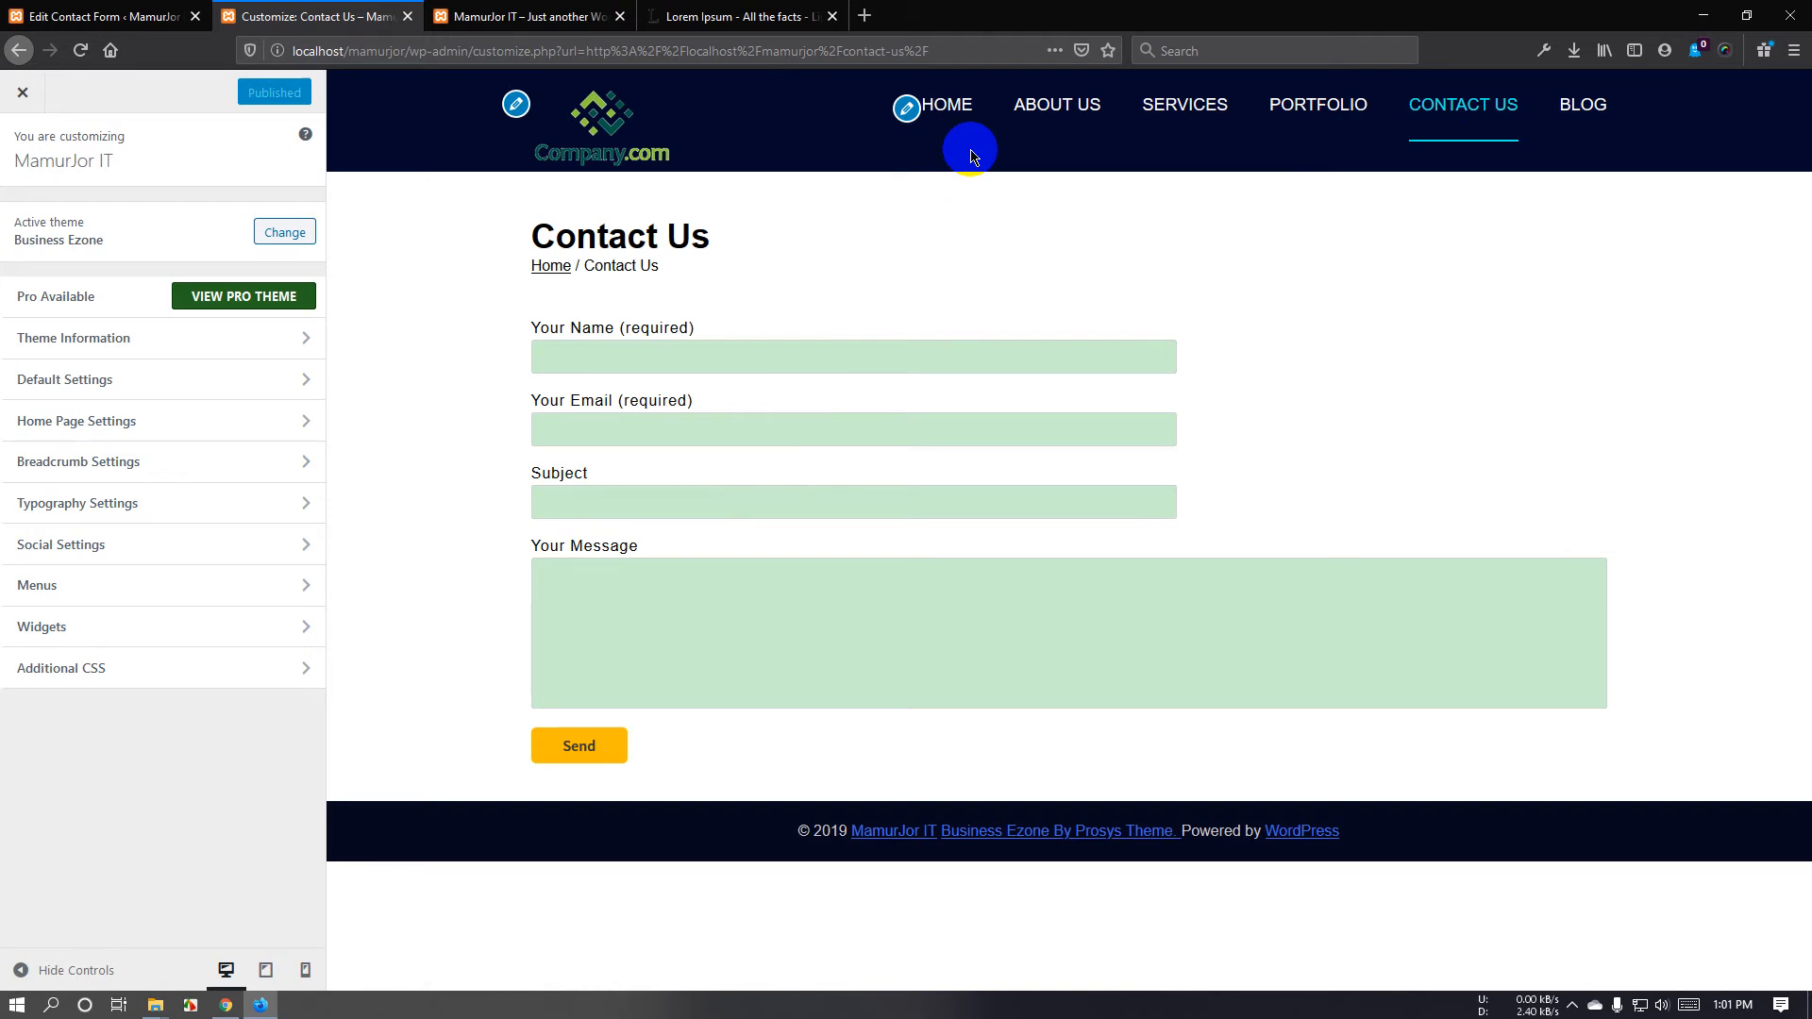
Search the plugin directory for "portfolio", then install and activate the Visual Portfolio plugin.
left_click(99, 16)
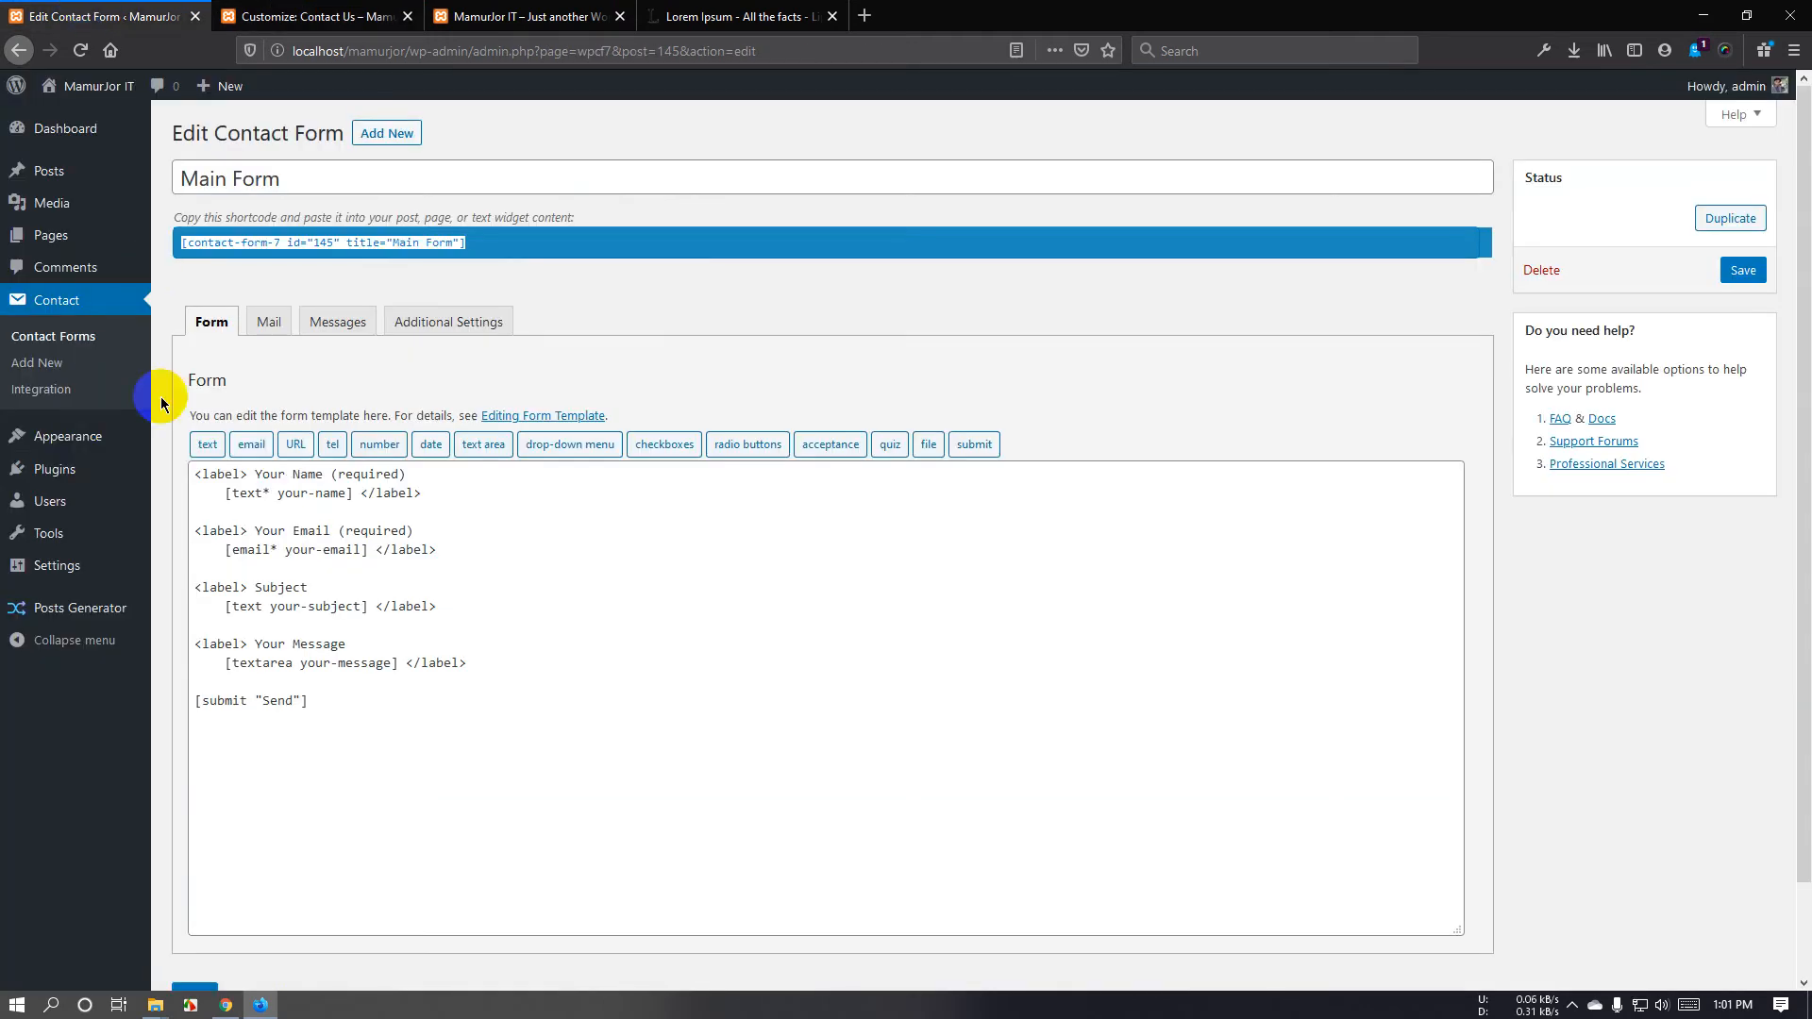
left_click(116, 484)
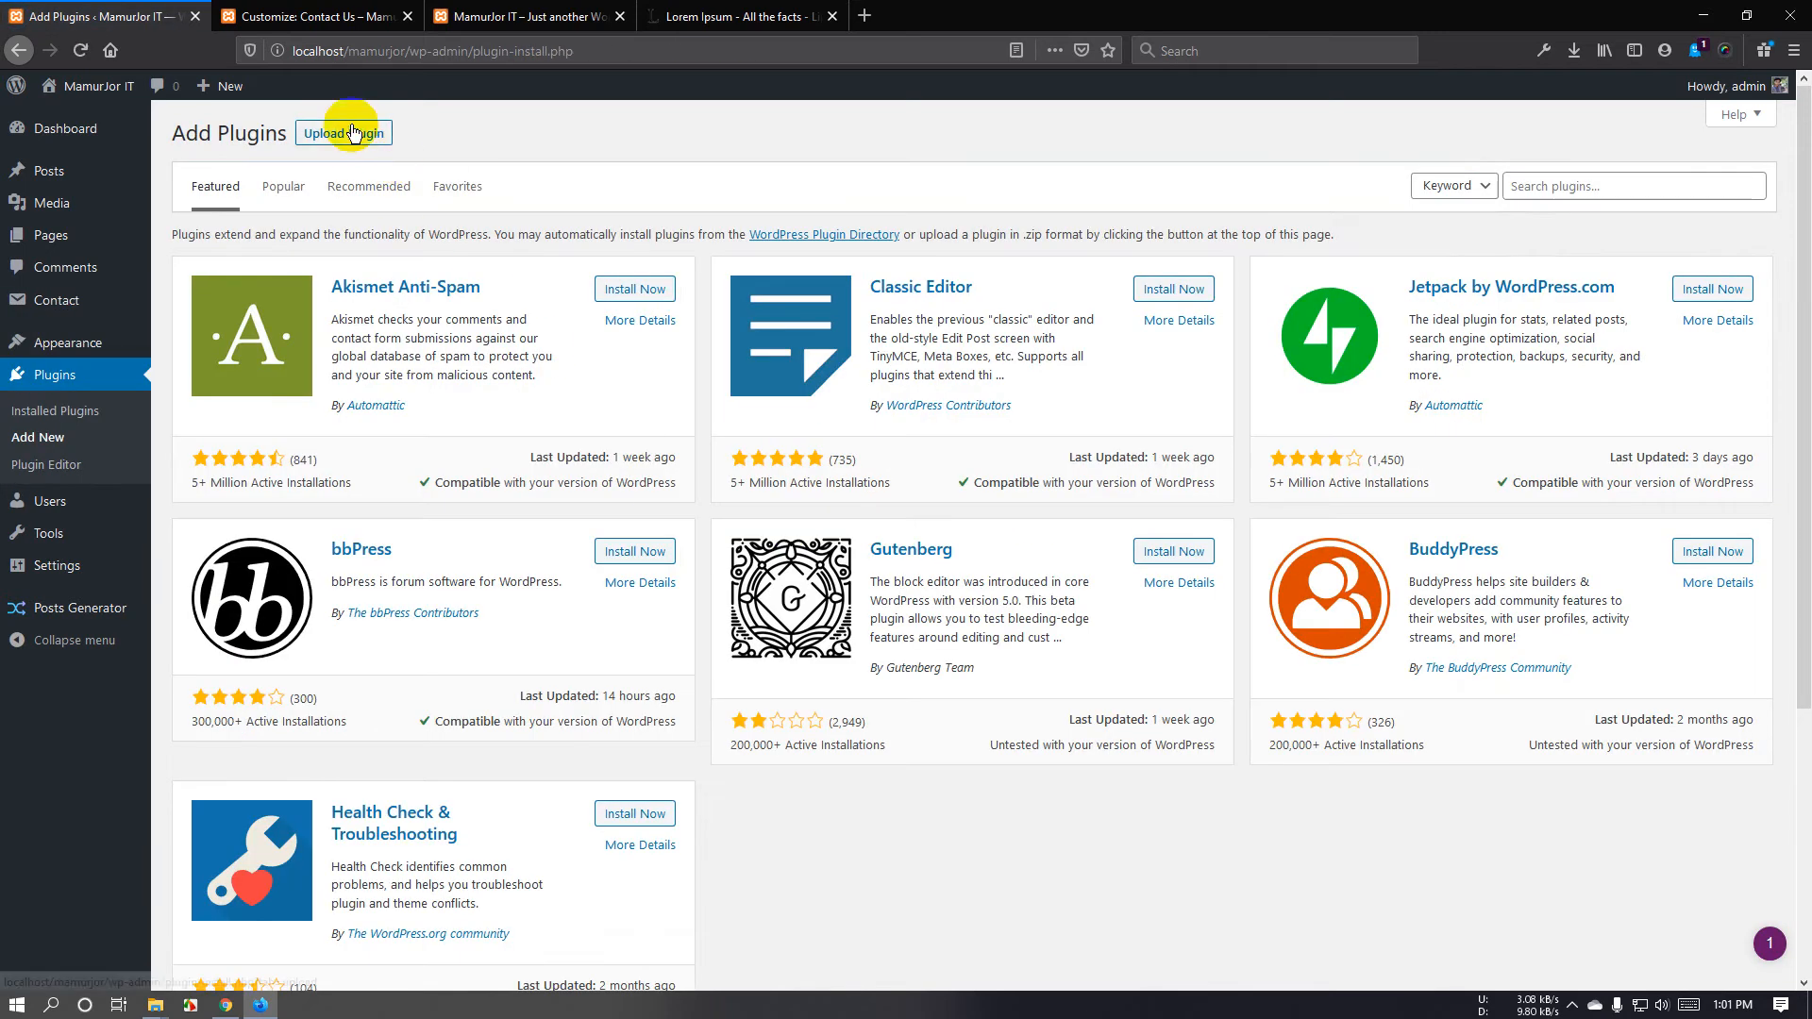
left_click(1573, 188)
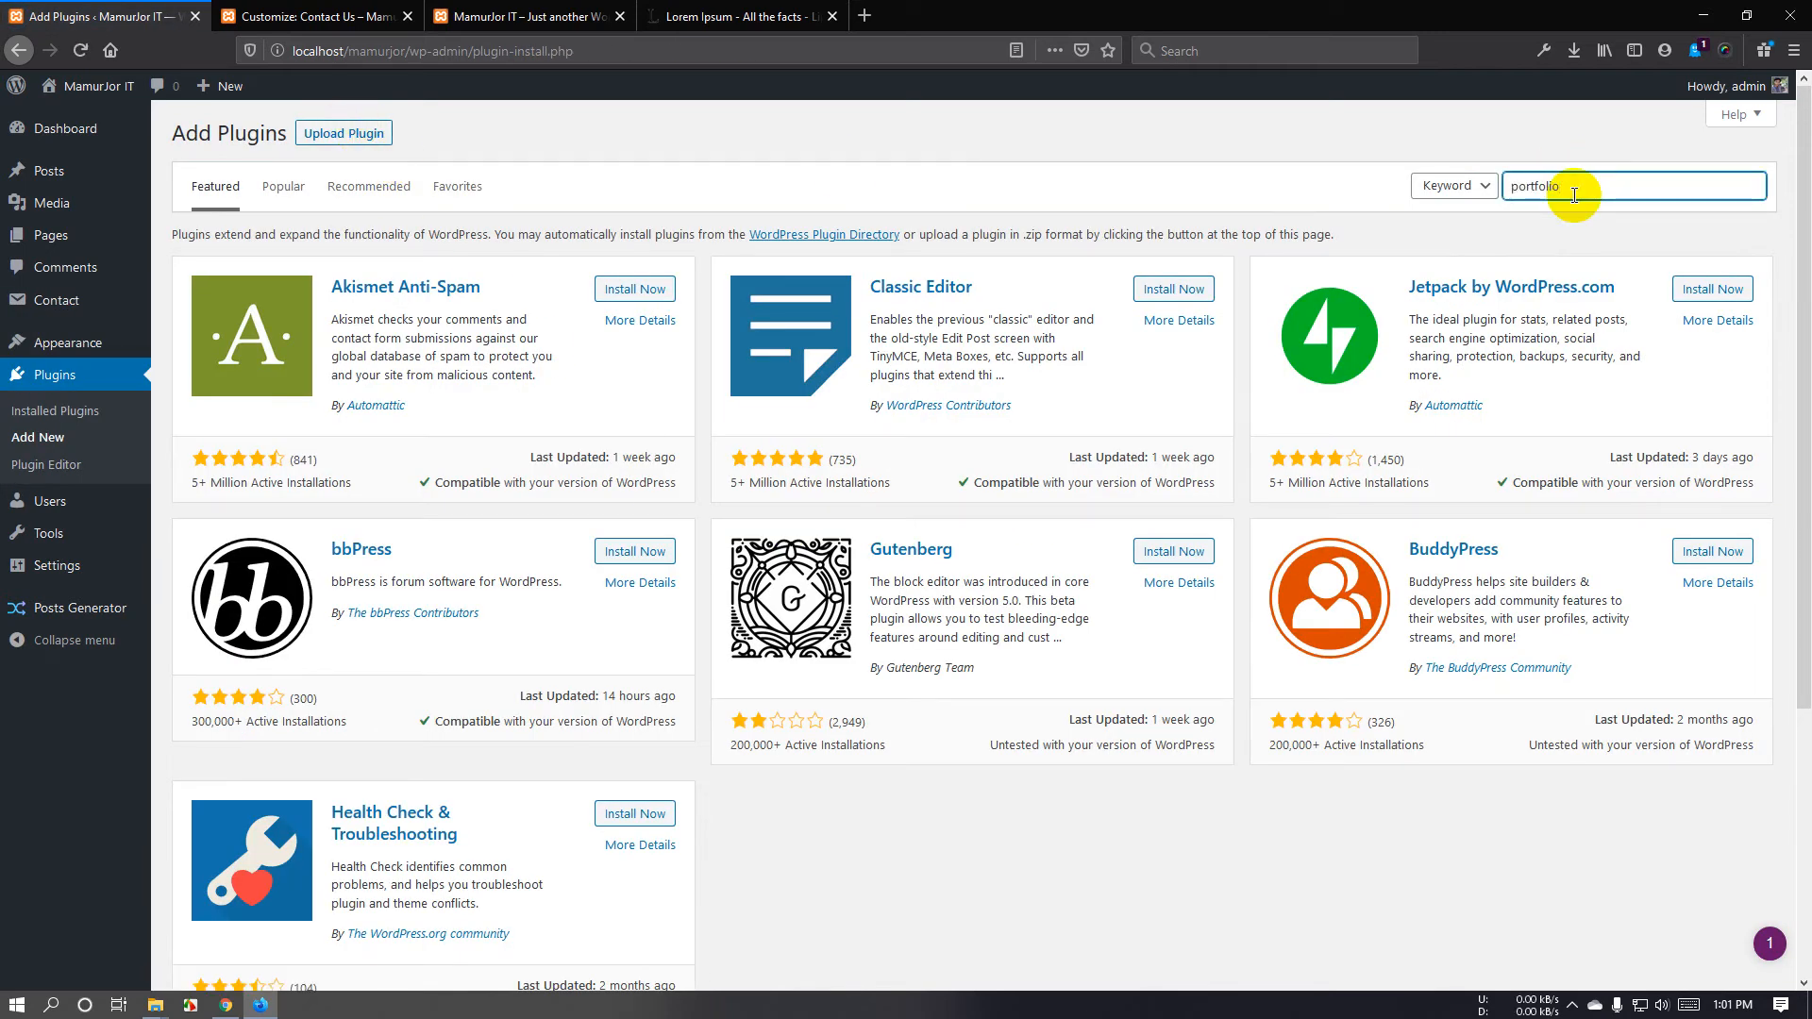
key("Return")
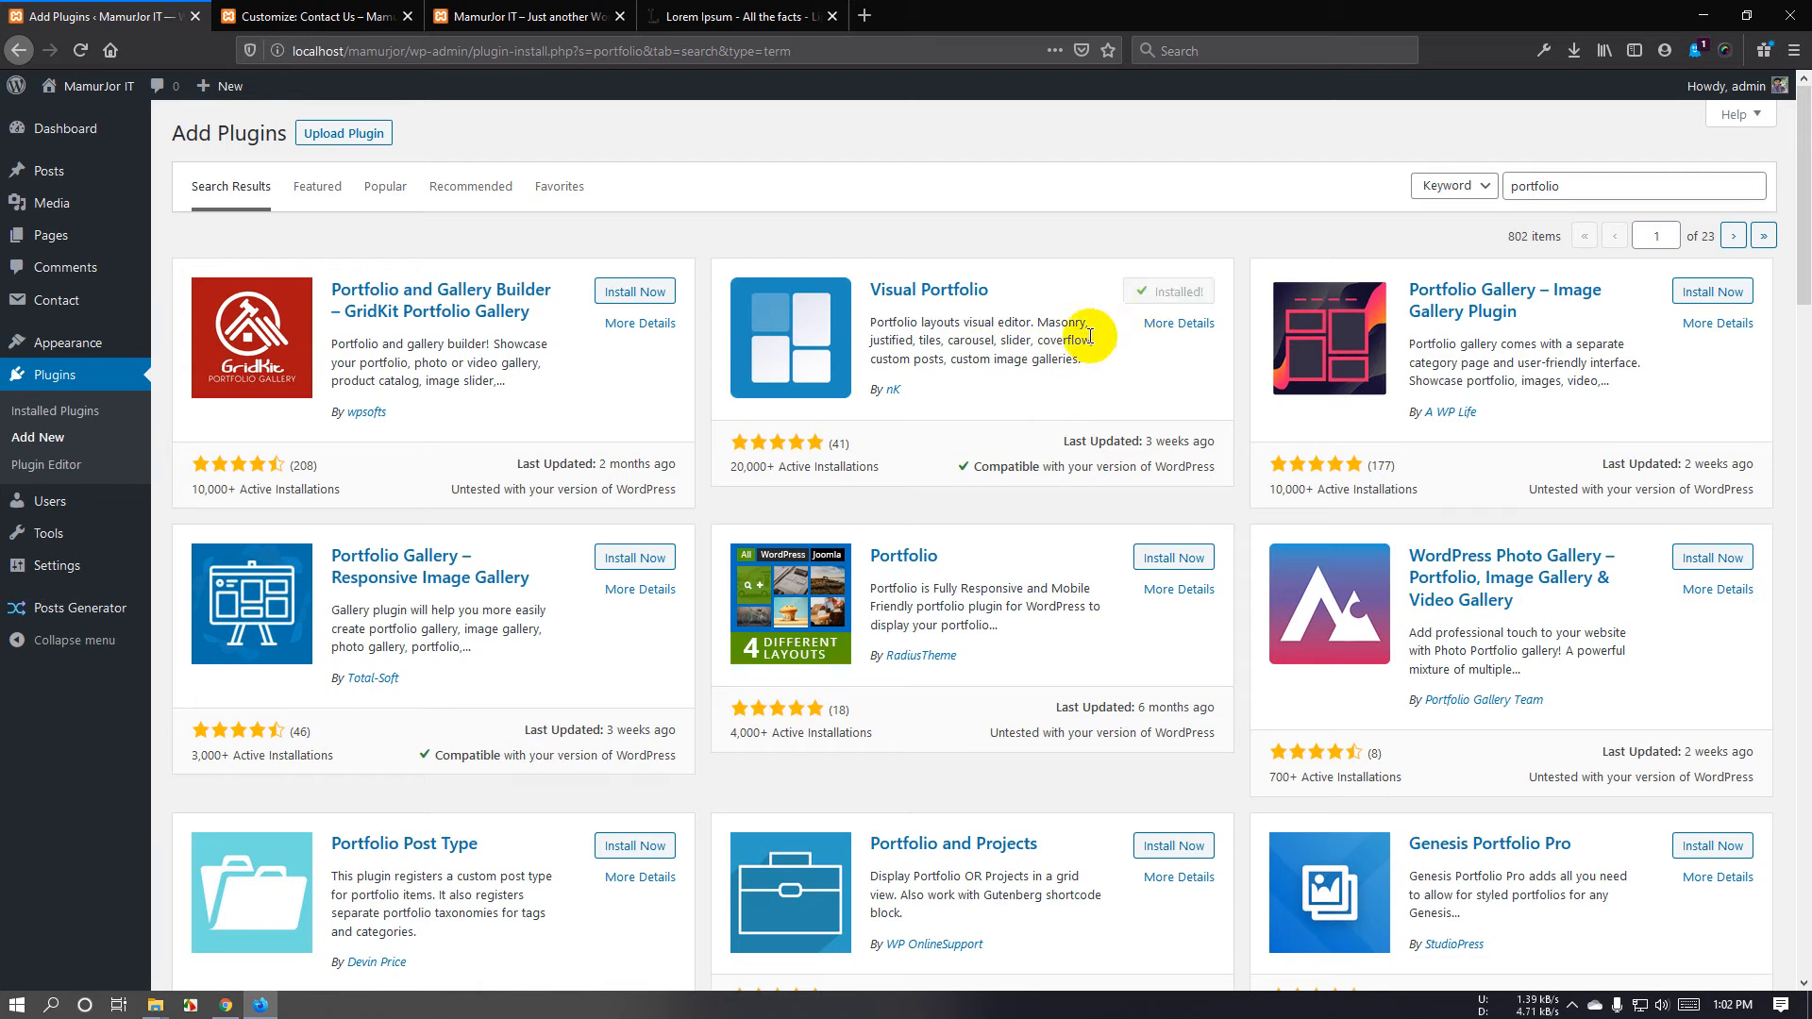
left_click(1175, 304)
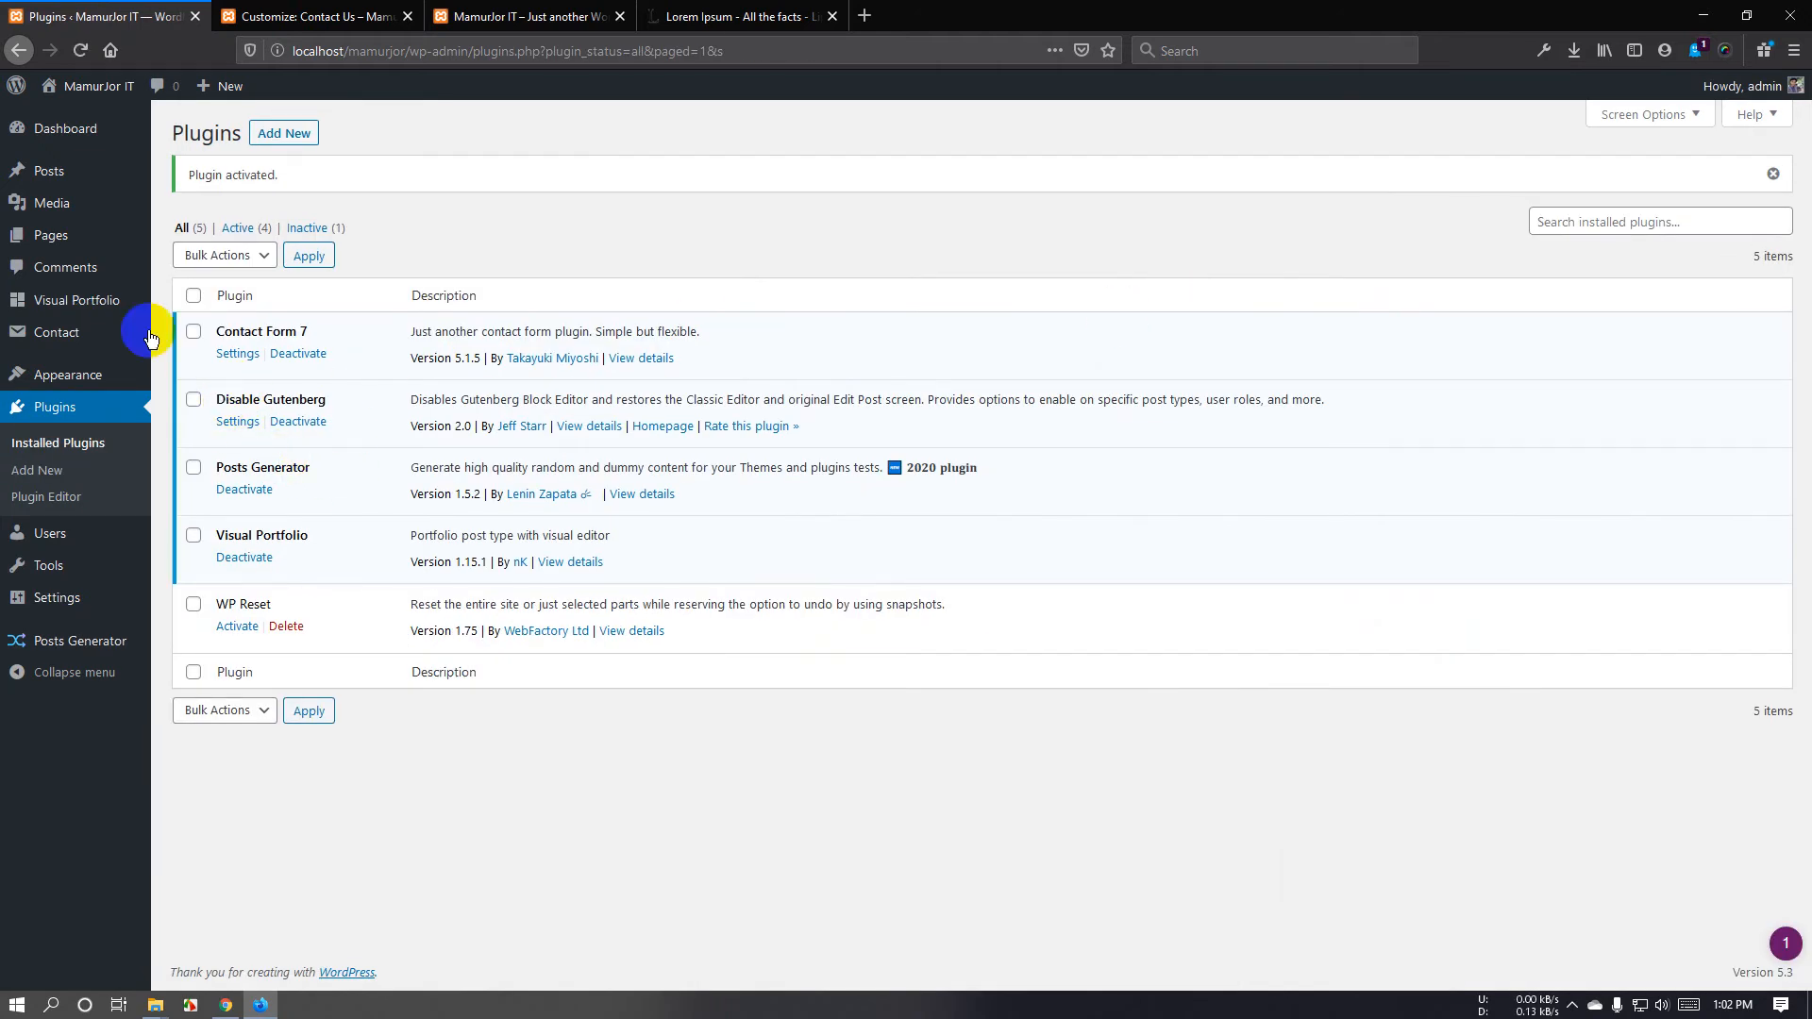
Go to the Visual Portfolio items and start a new portfolio item.
left_click(55, 324)
mouse_move(54, 312)
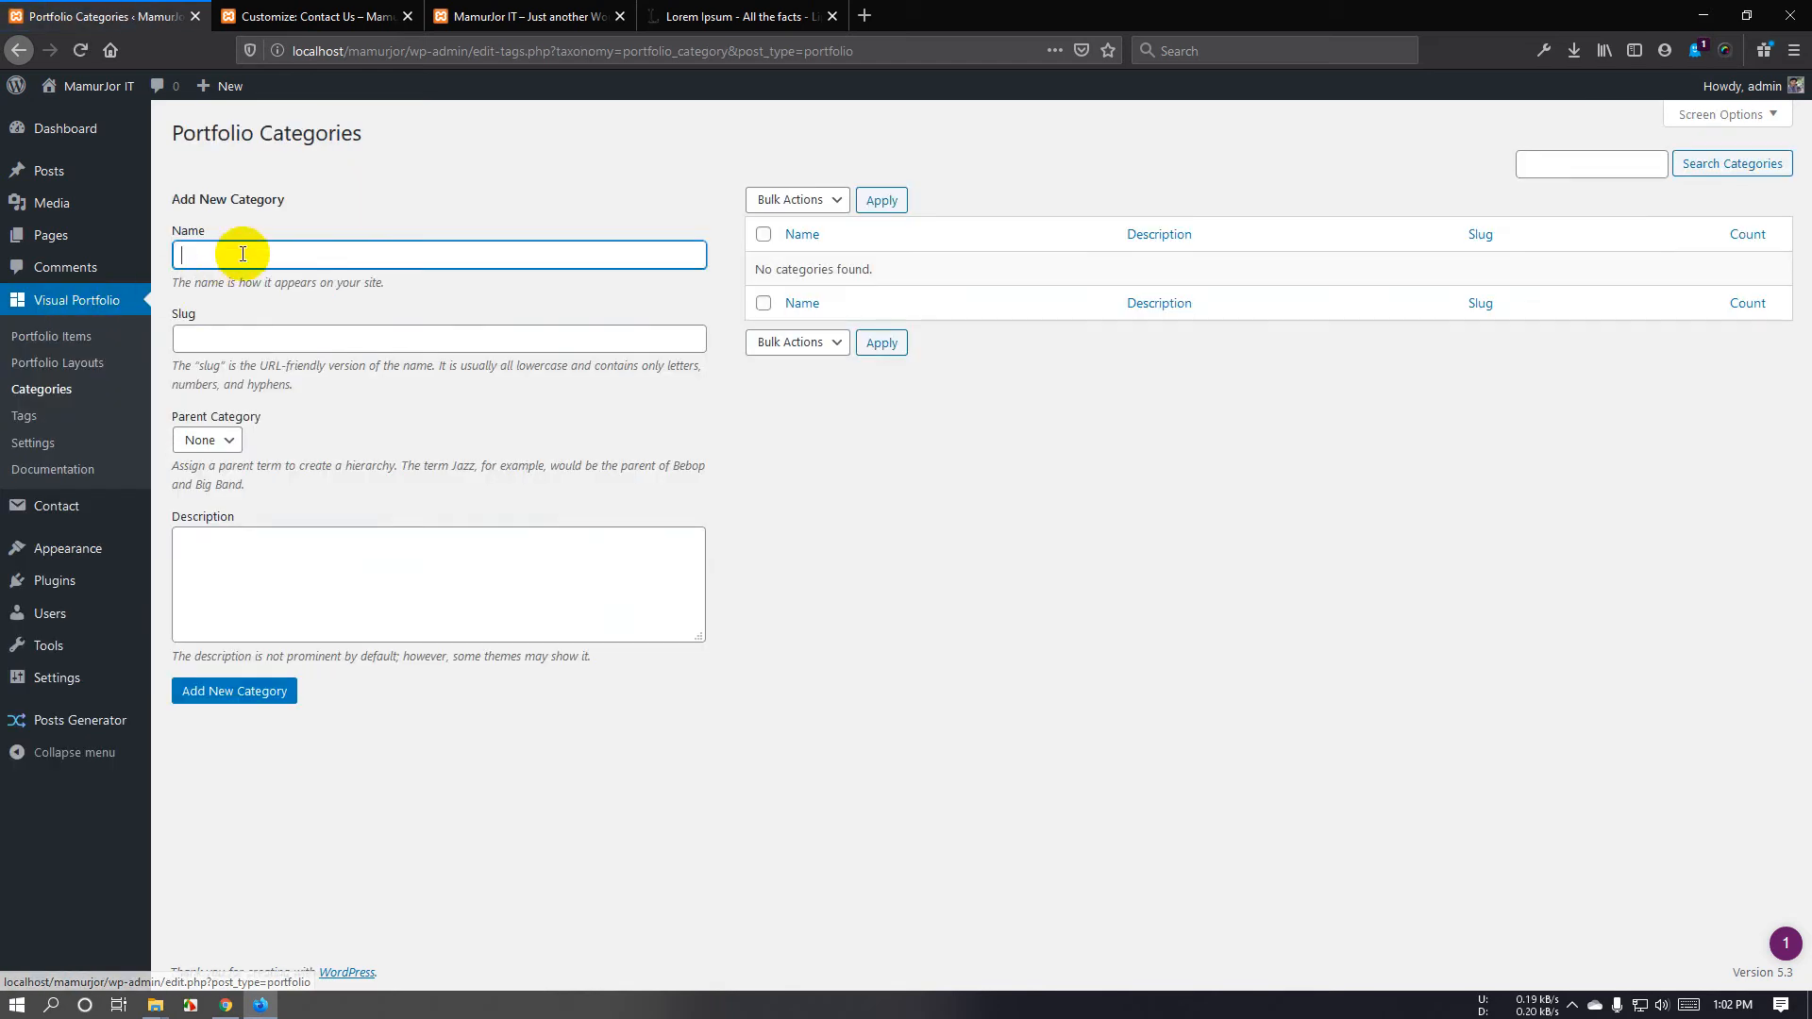
left_click(82, 339)
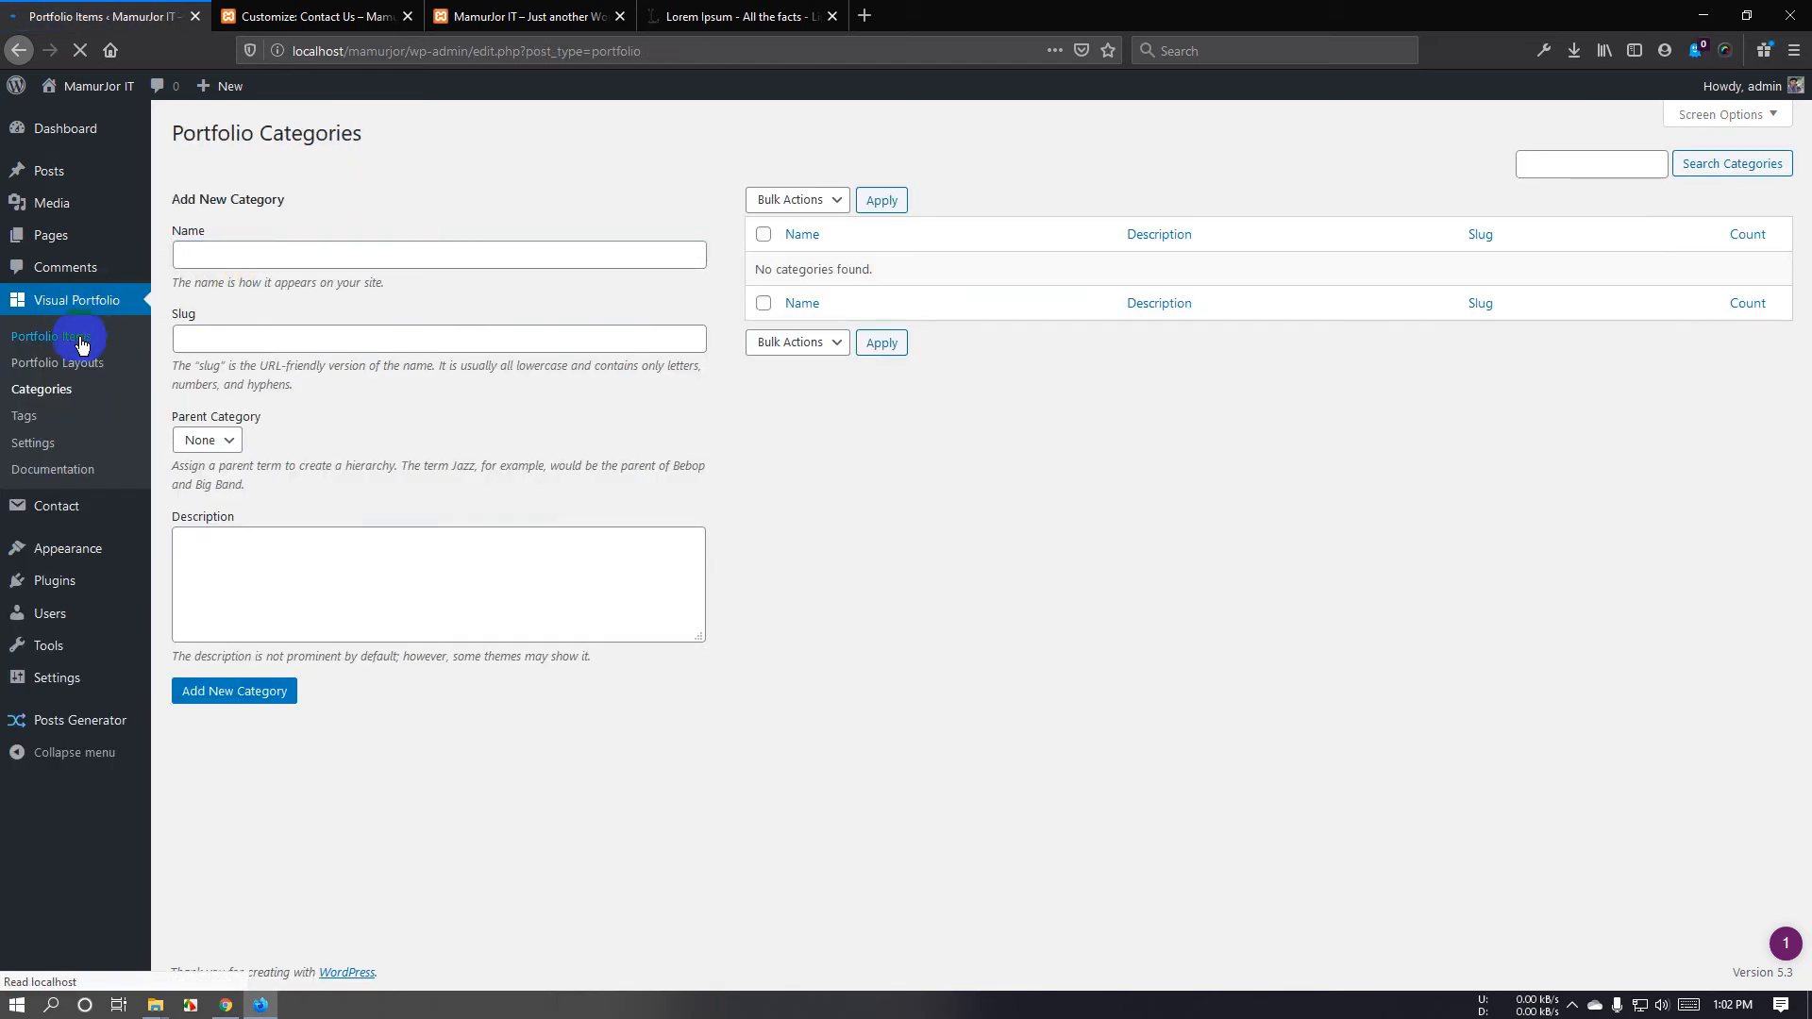
left_click(351, 135)
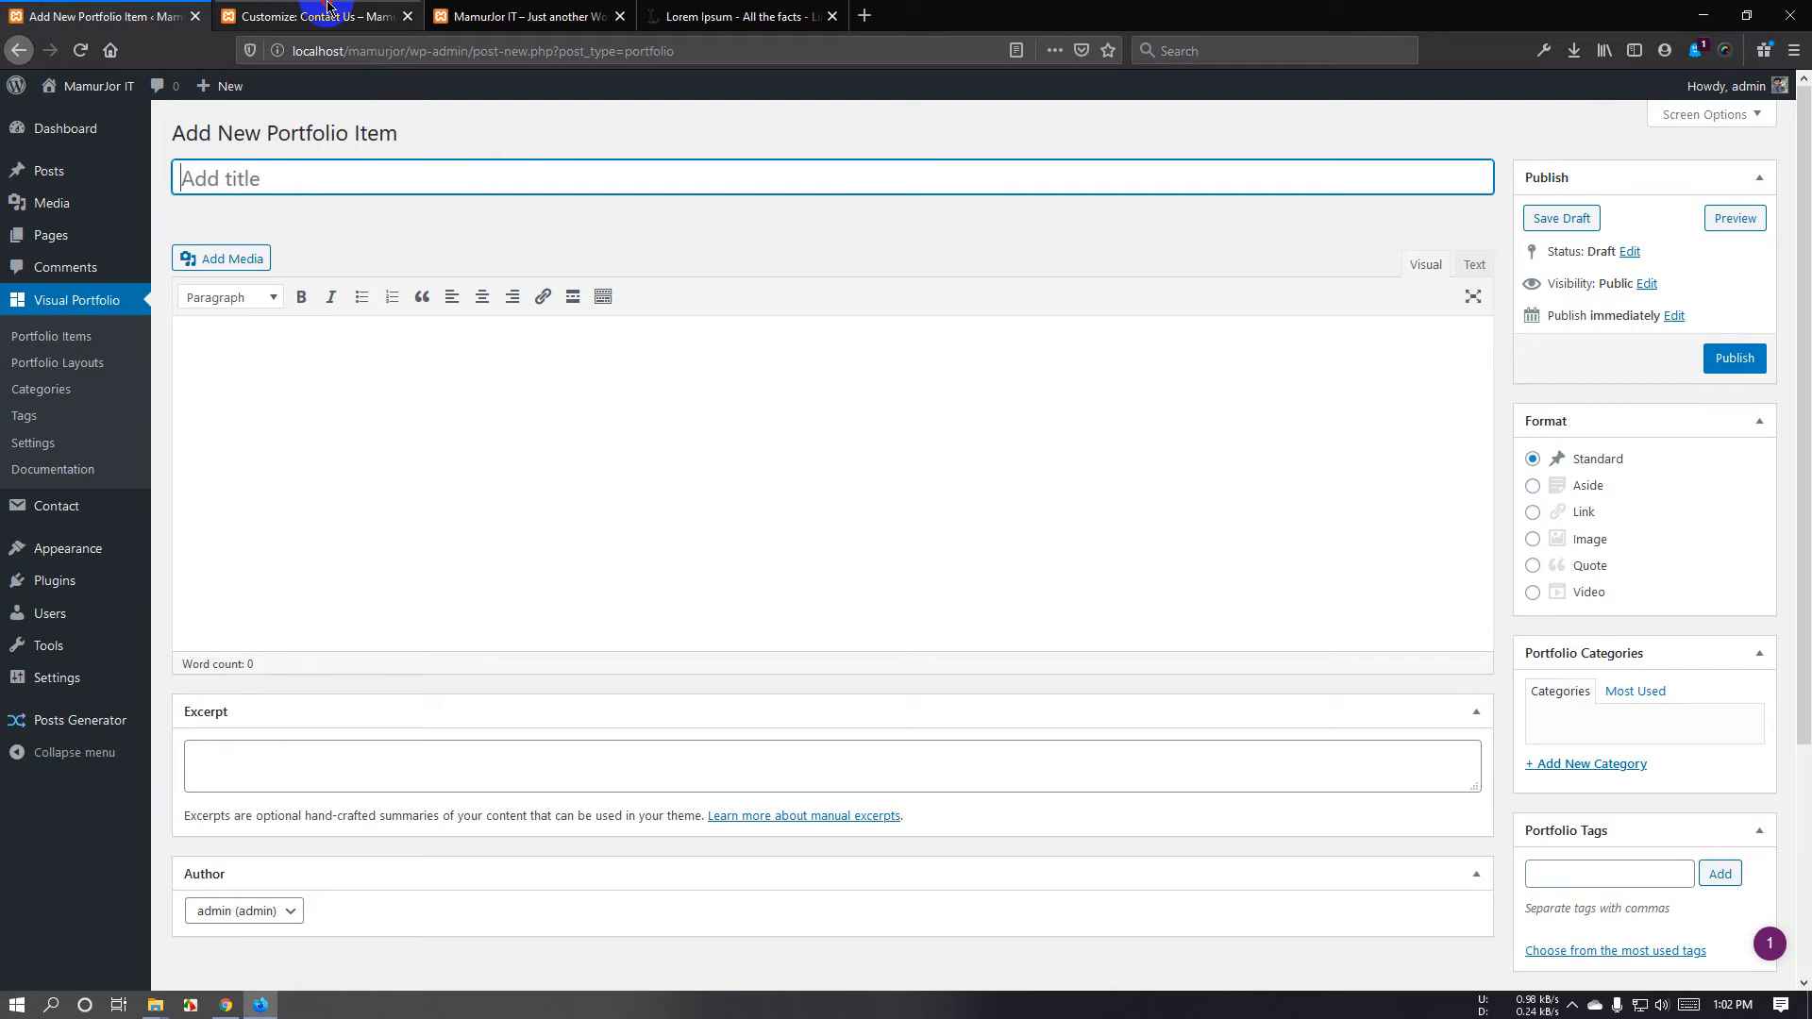
Title the new portfolio item "What is Lorem Ipsum?" using the heading copied from the lipsum.com page.
left_click(528, 16)
left_click(740, 16)
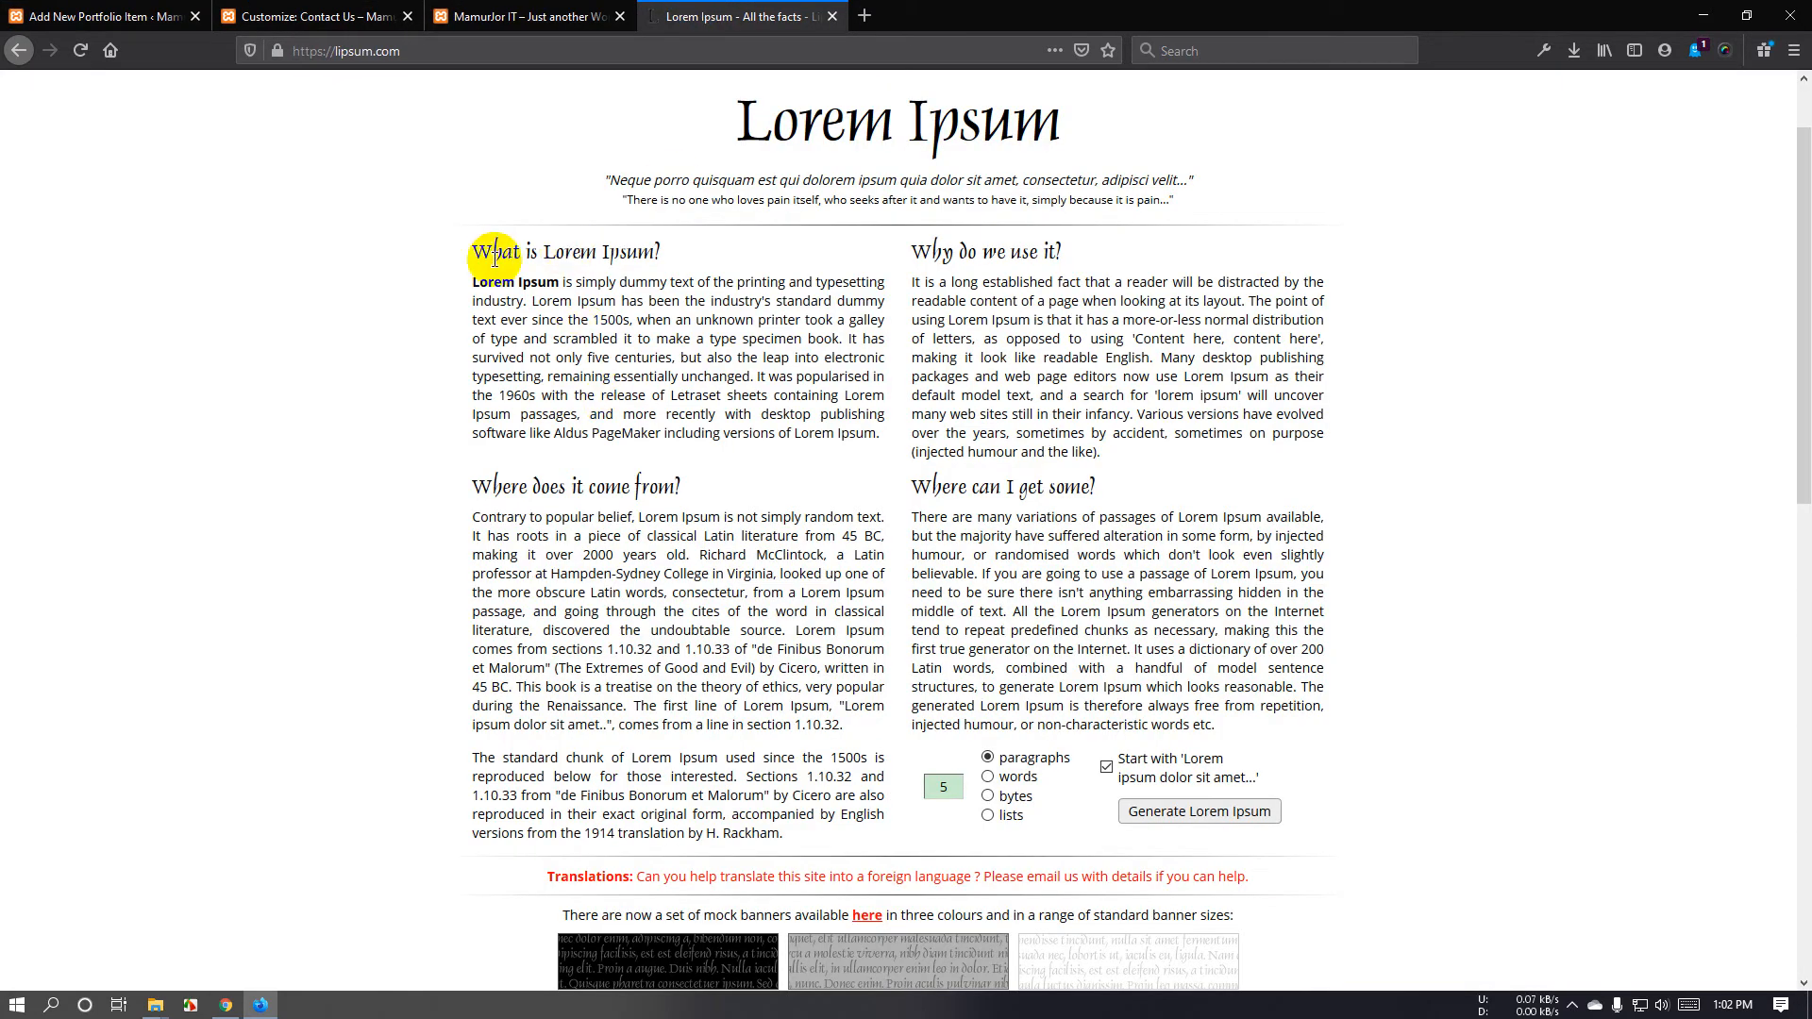
left_click_drag(475, 251, 688, 280)
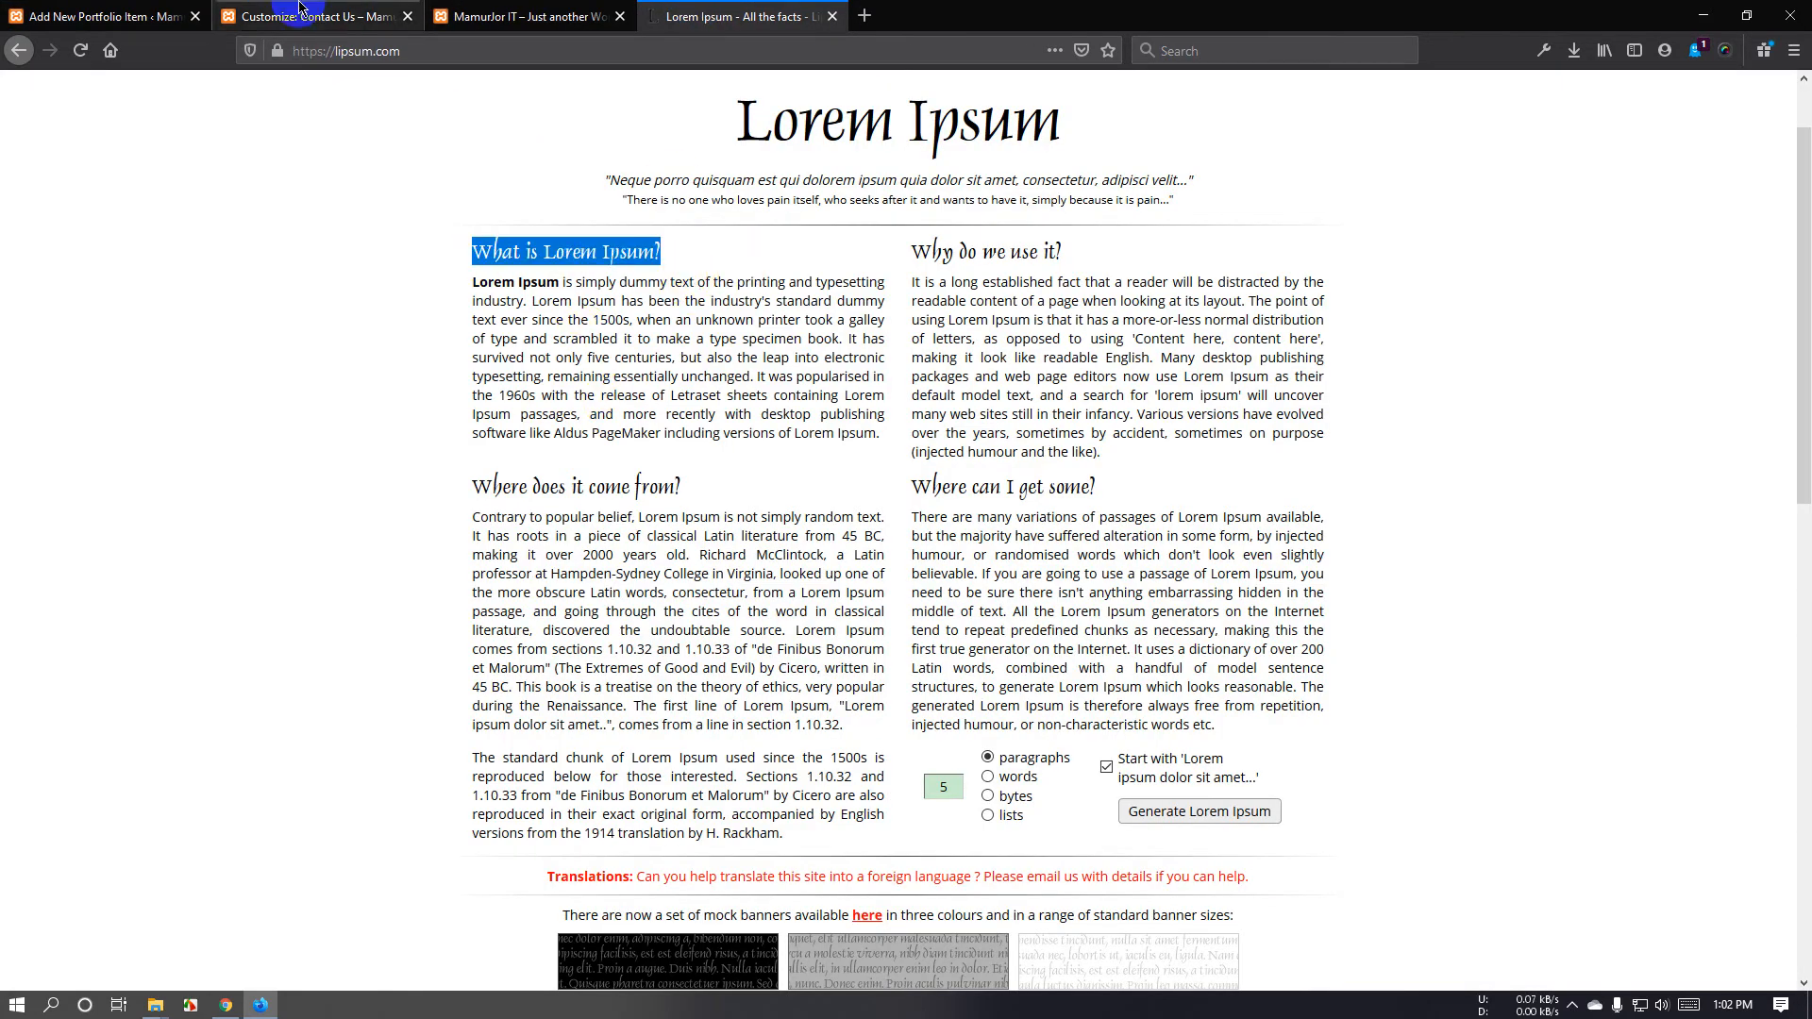
left_click(311, 17)
left_click(104, 16)
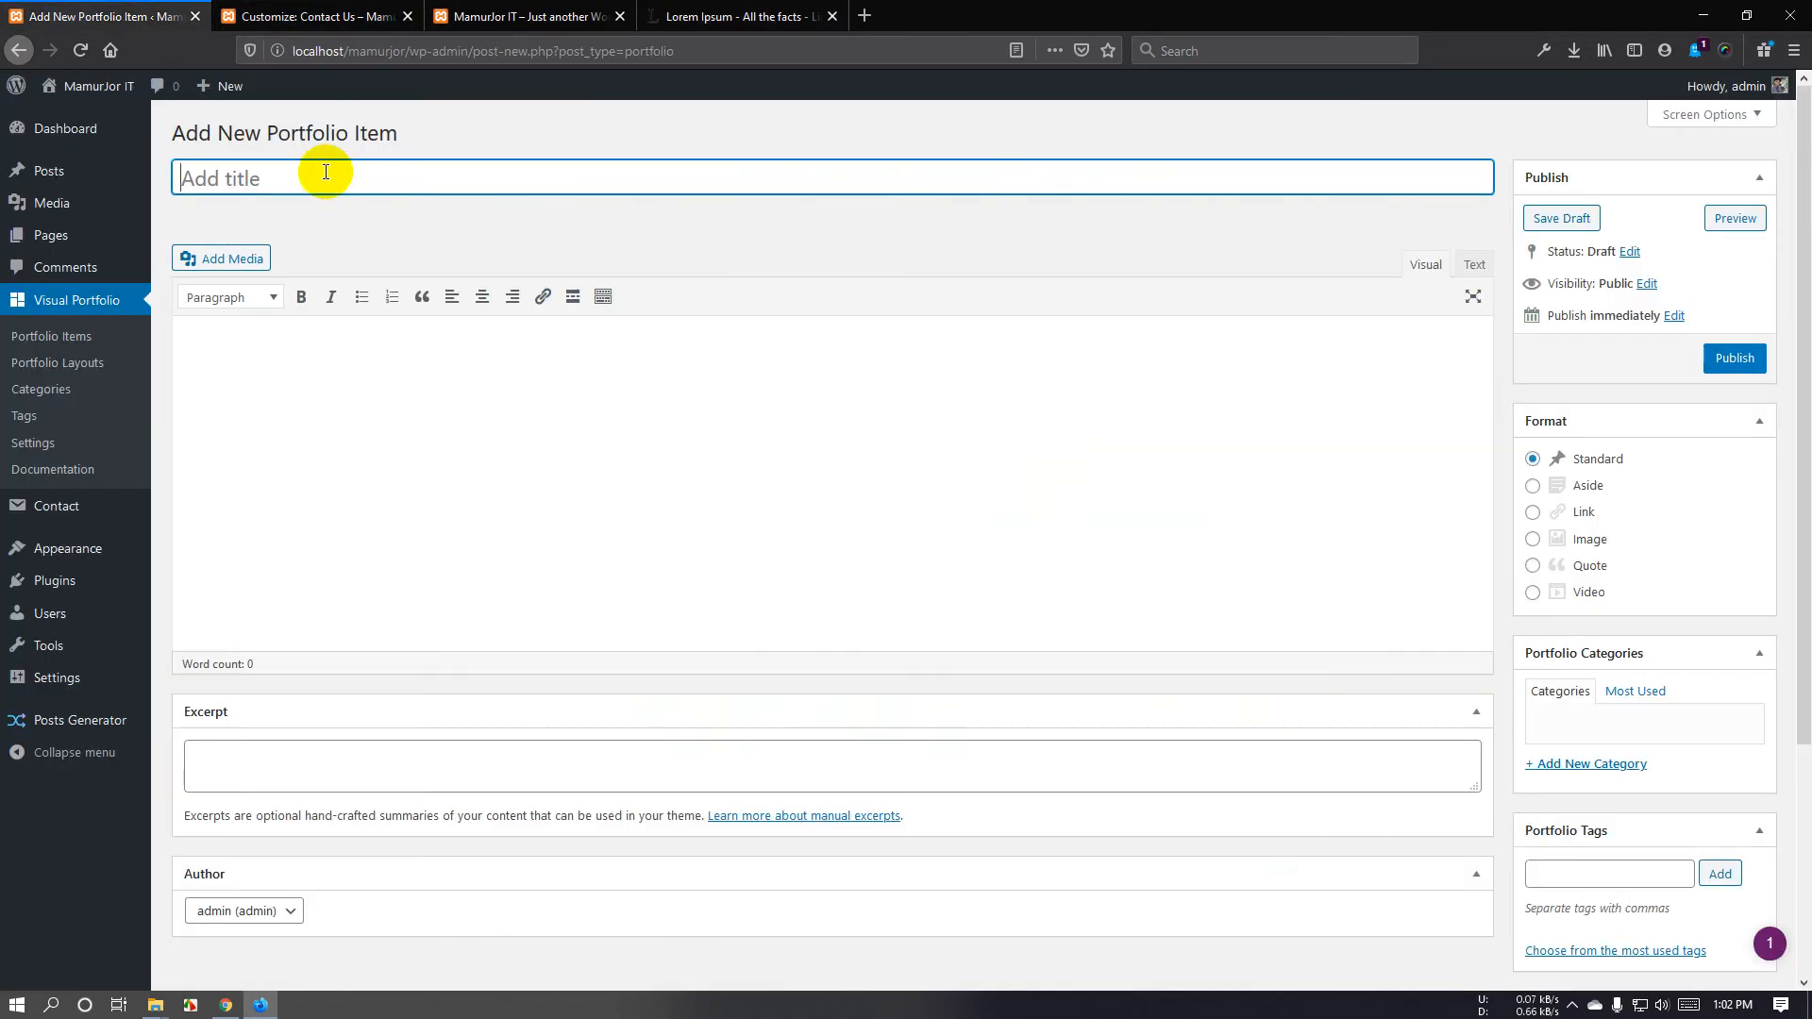
left_click(336, 334)
Paste the "What is Lorem Ipsum?" paragraph from lipsum.com into the portfolio item's content and publish the item.
left_click(741, 16)
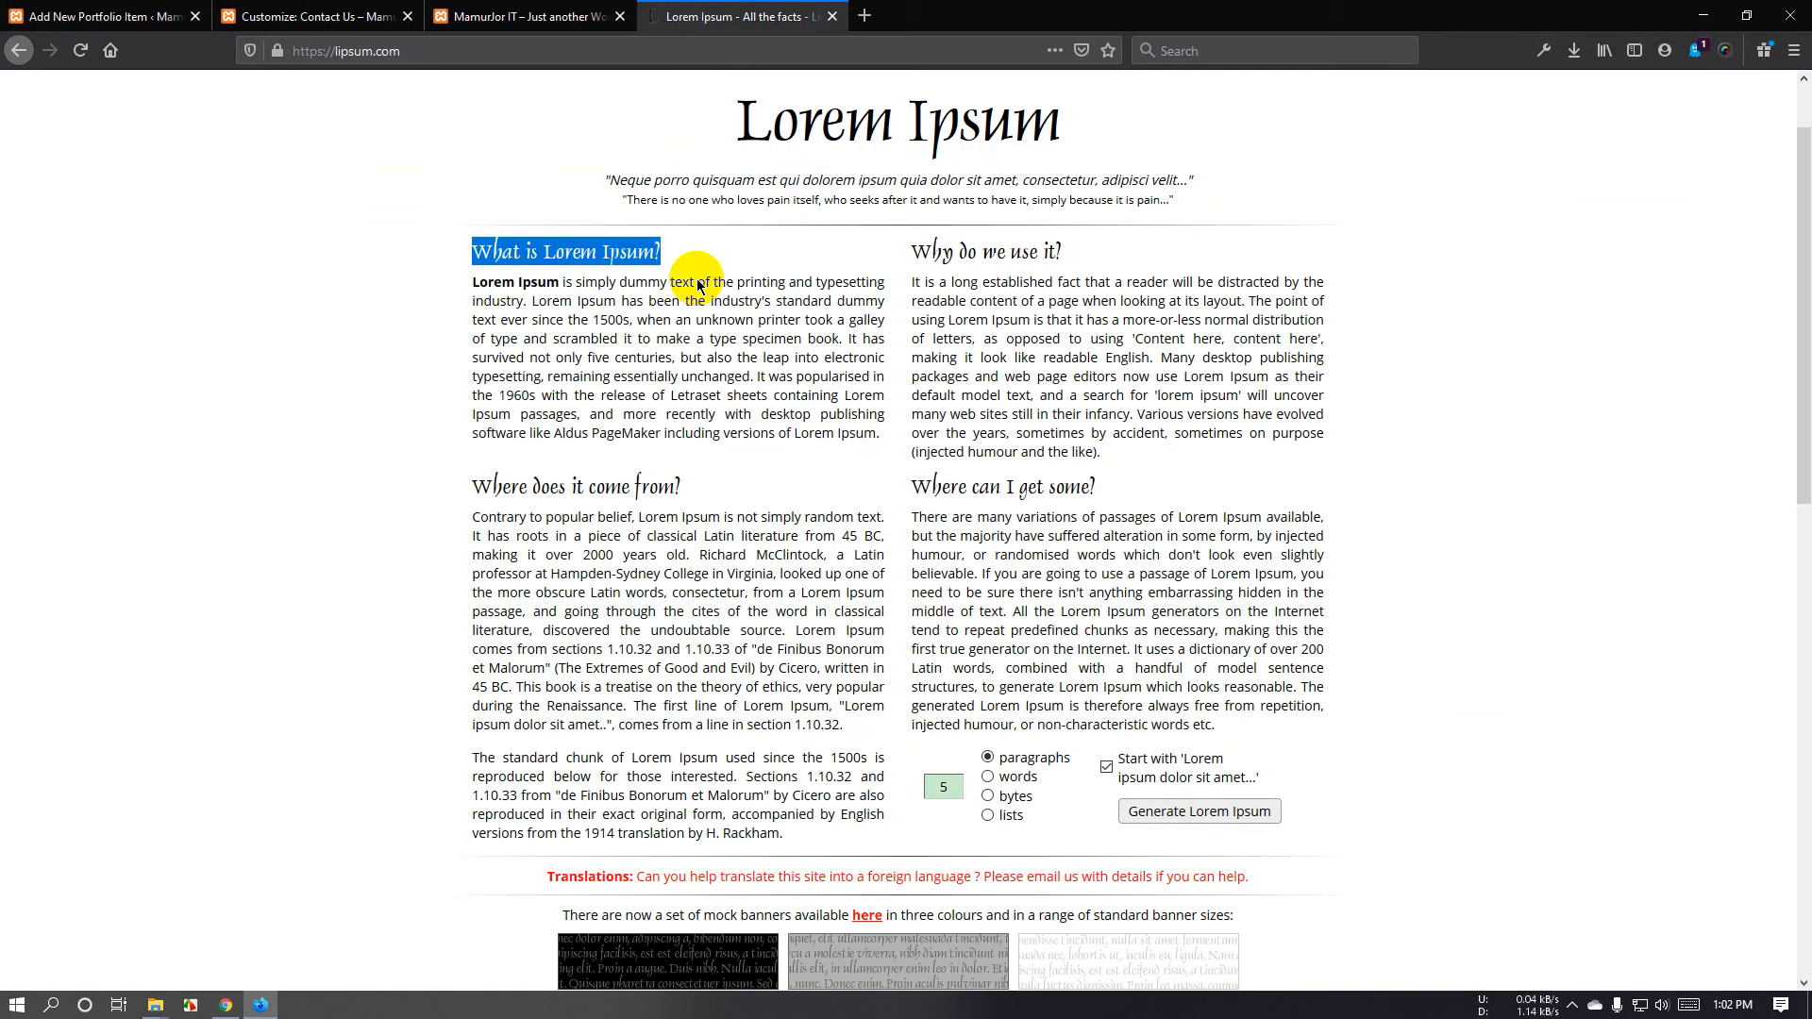
triple_click(666, 364)
key("ctrl+c")
left_click(283, 16)
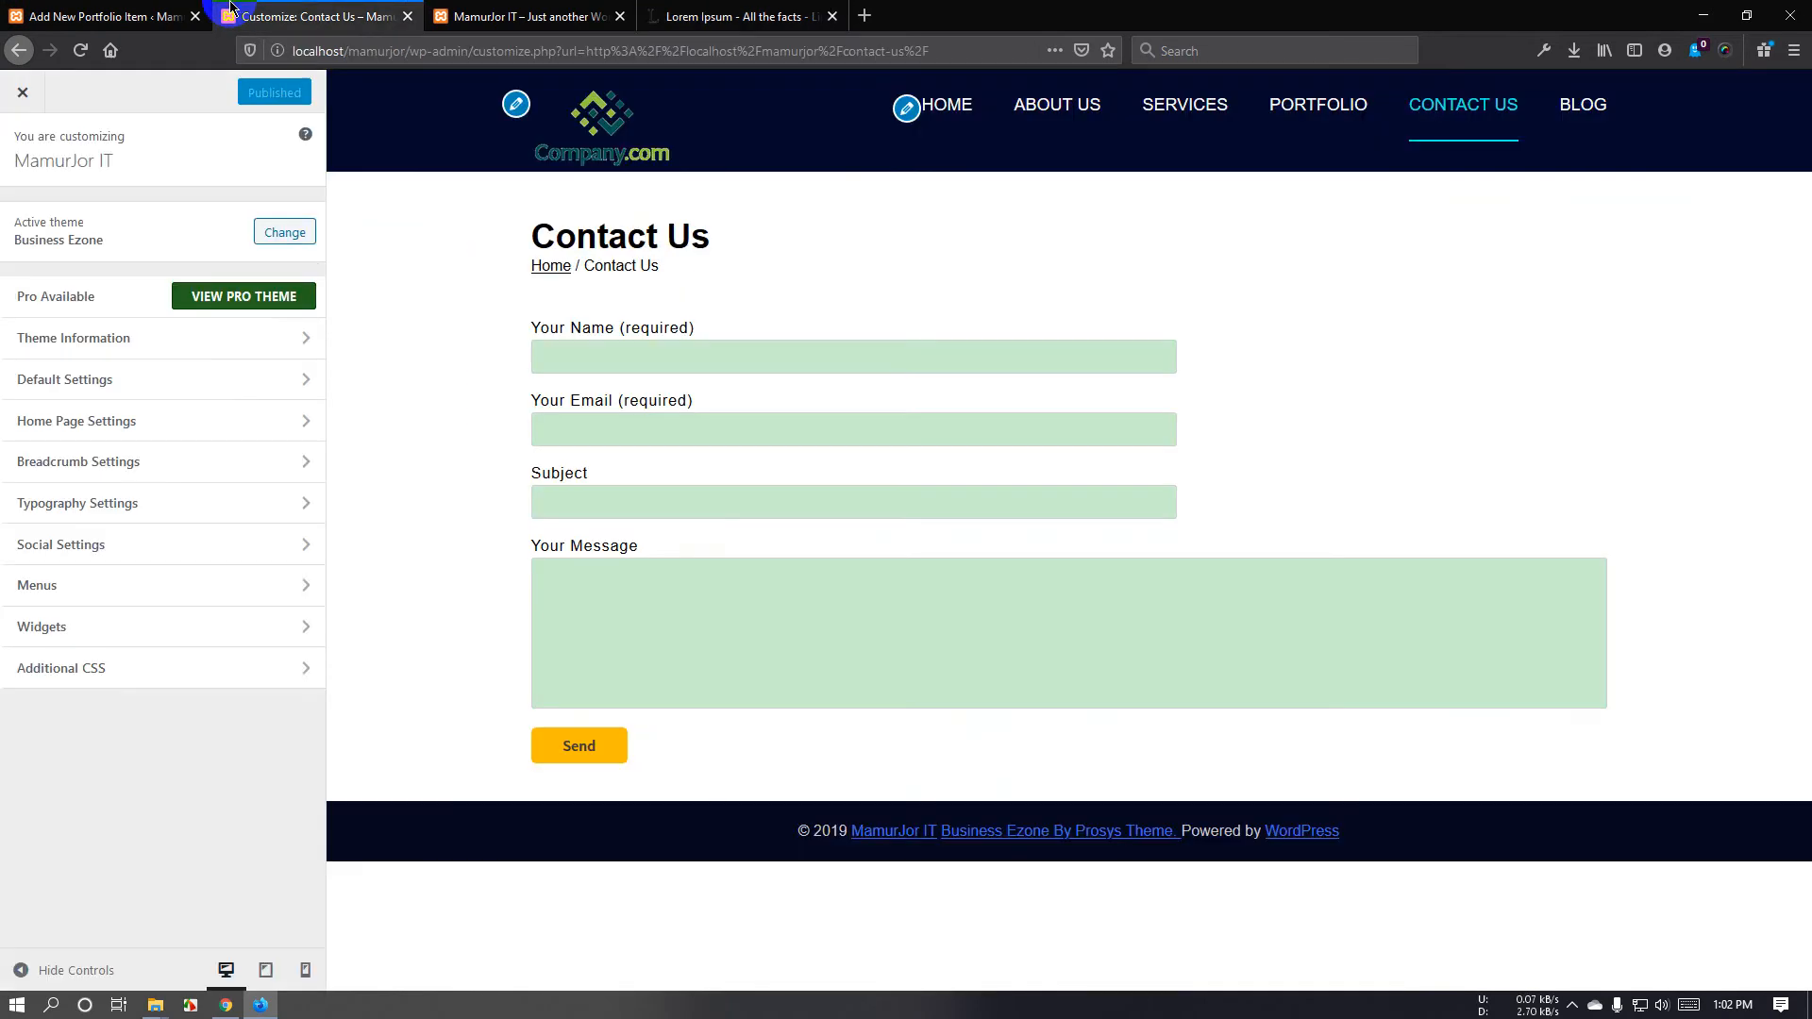
left_click(109, 16)
key("ctrl+v")
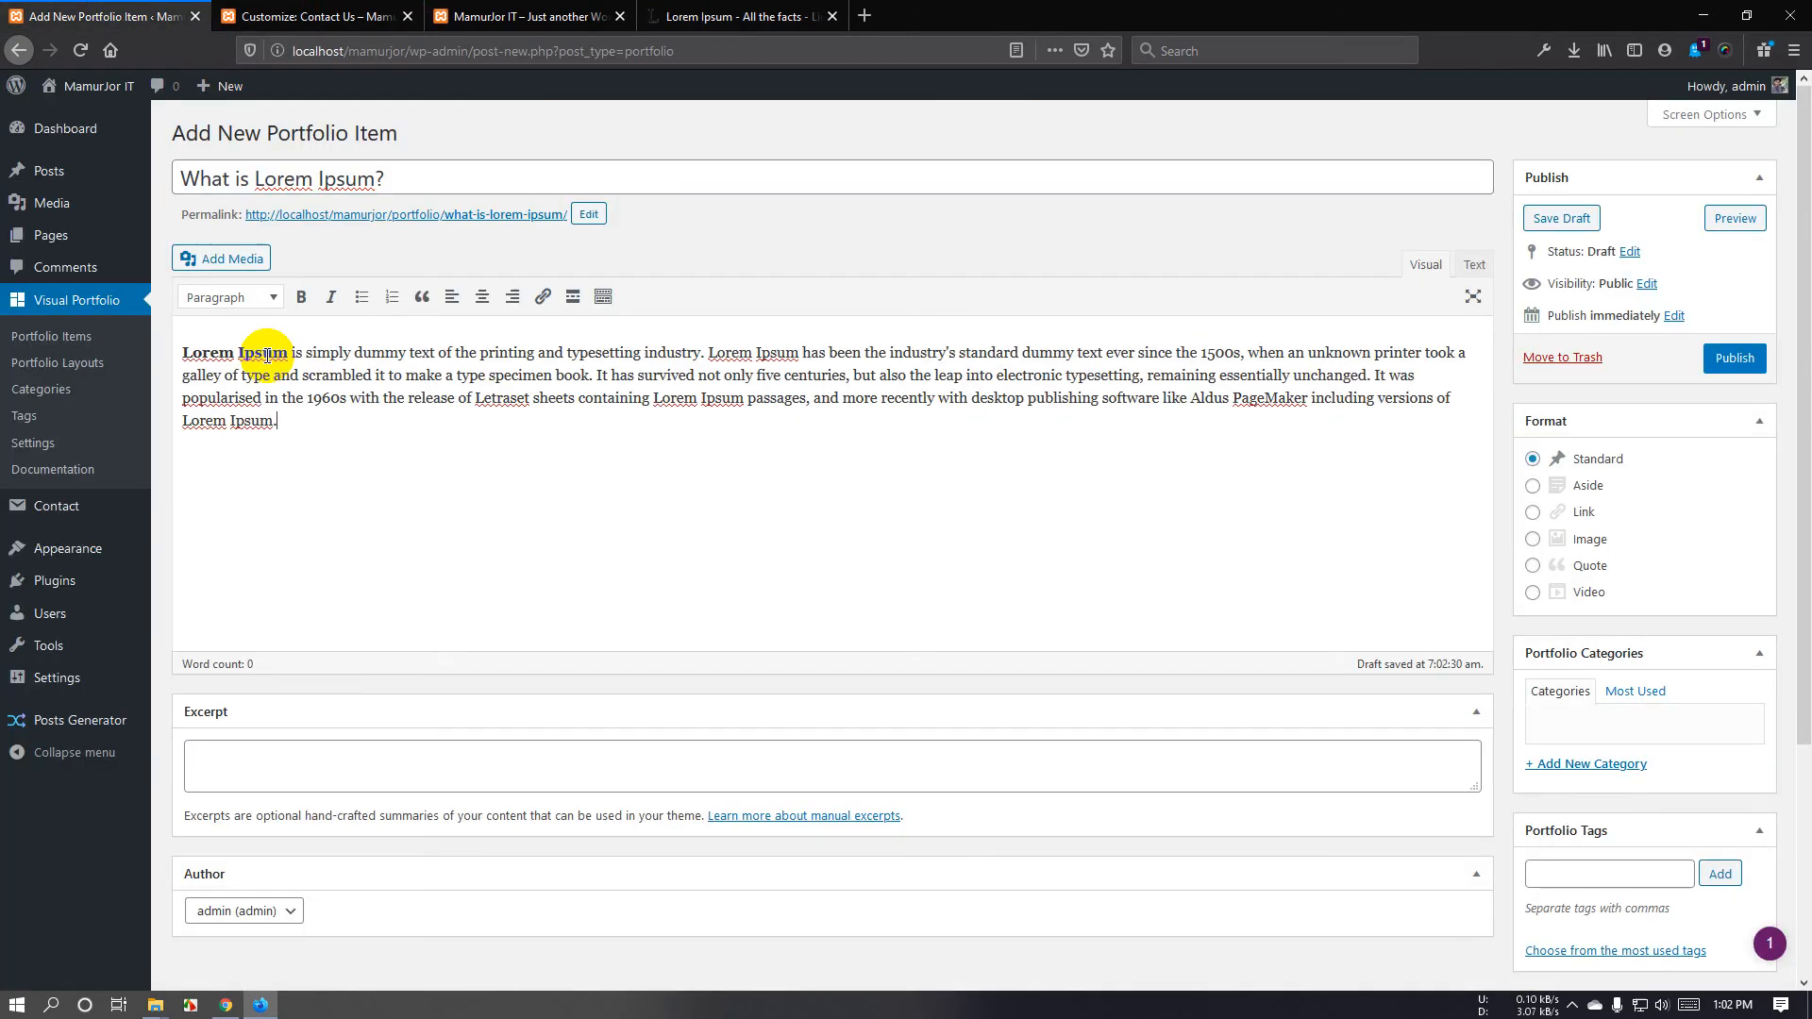
left_click(1734, 366)
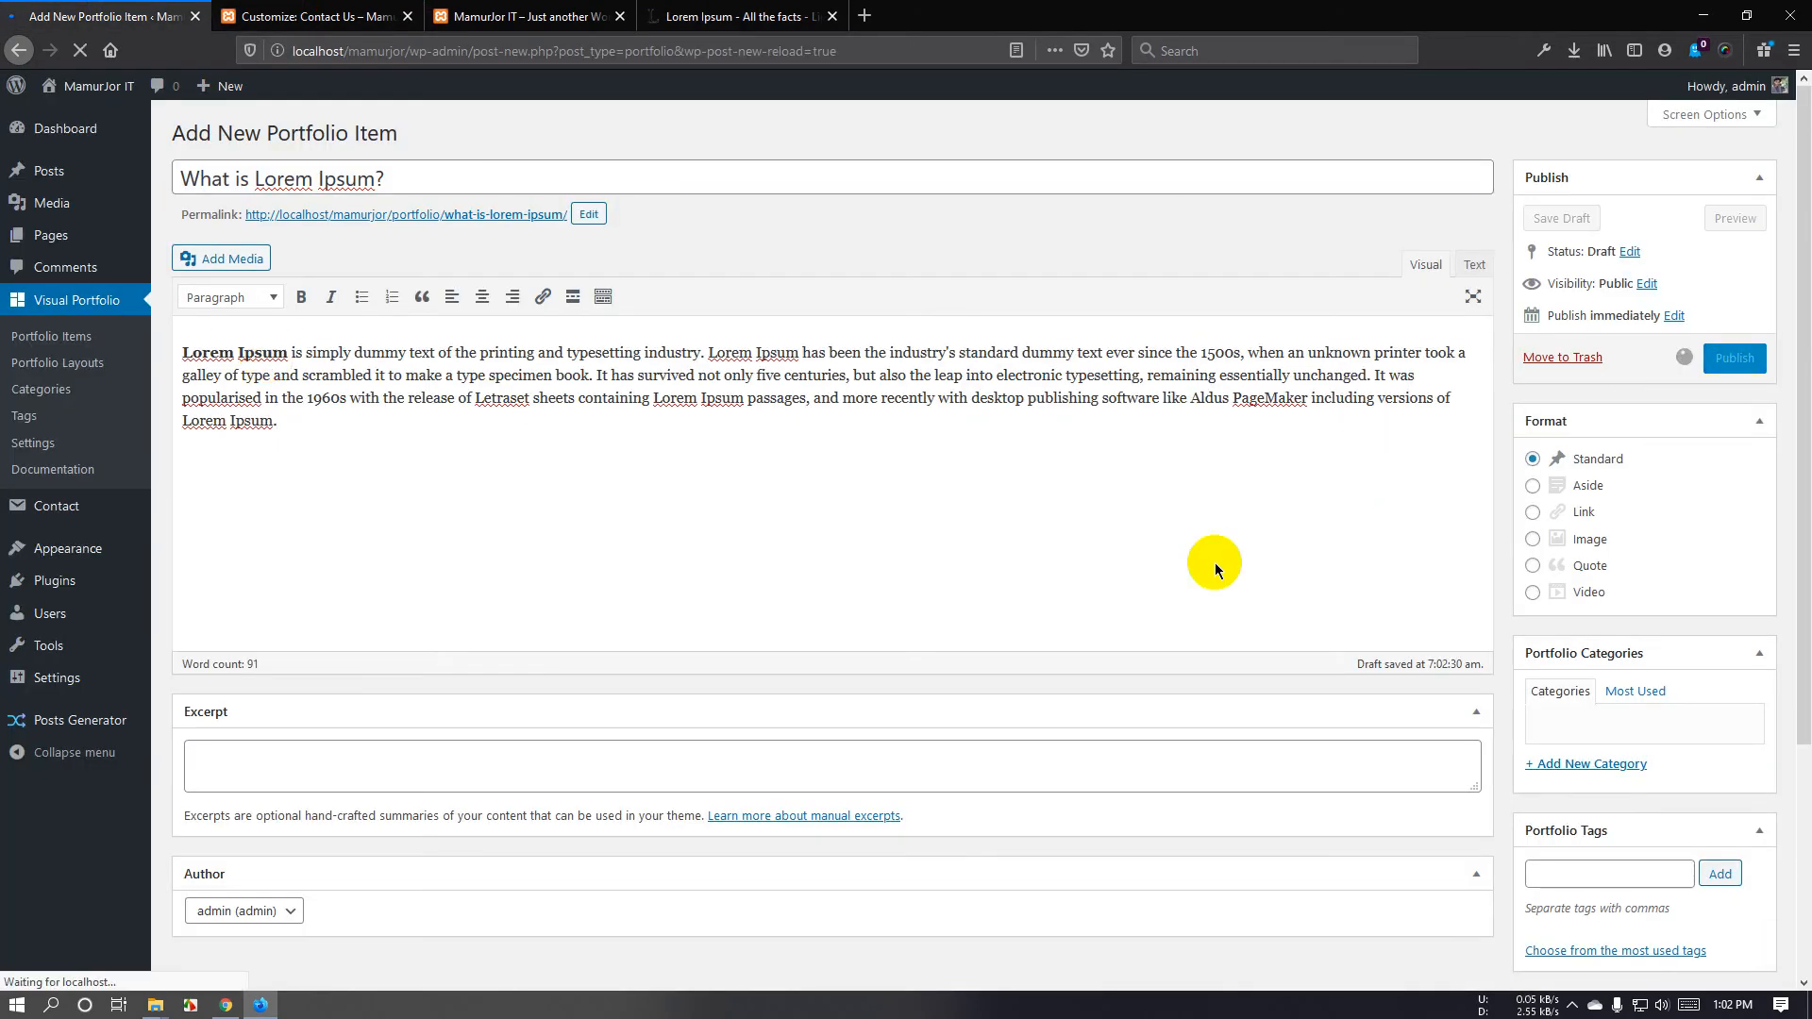
Start another portfolio item and title it "Why do we use it?" using the heading copied from lipsum.com.
left_click(53, 336)
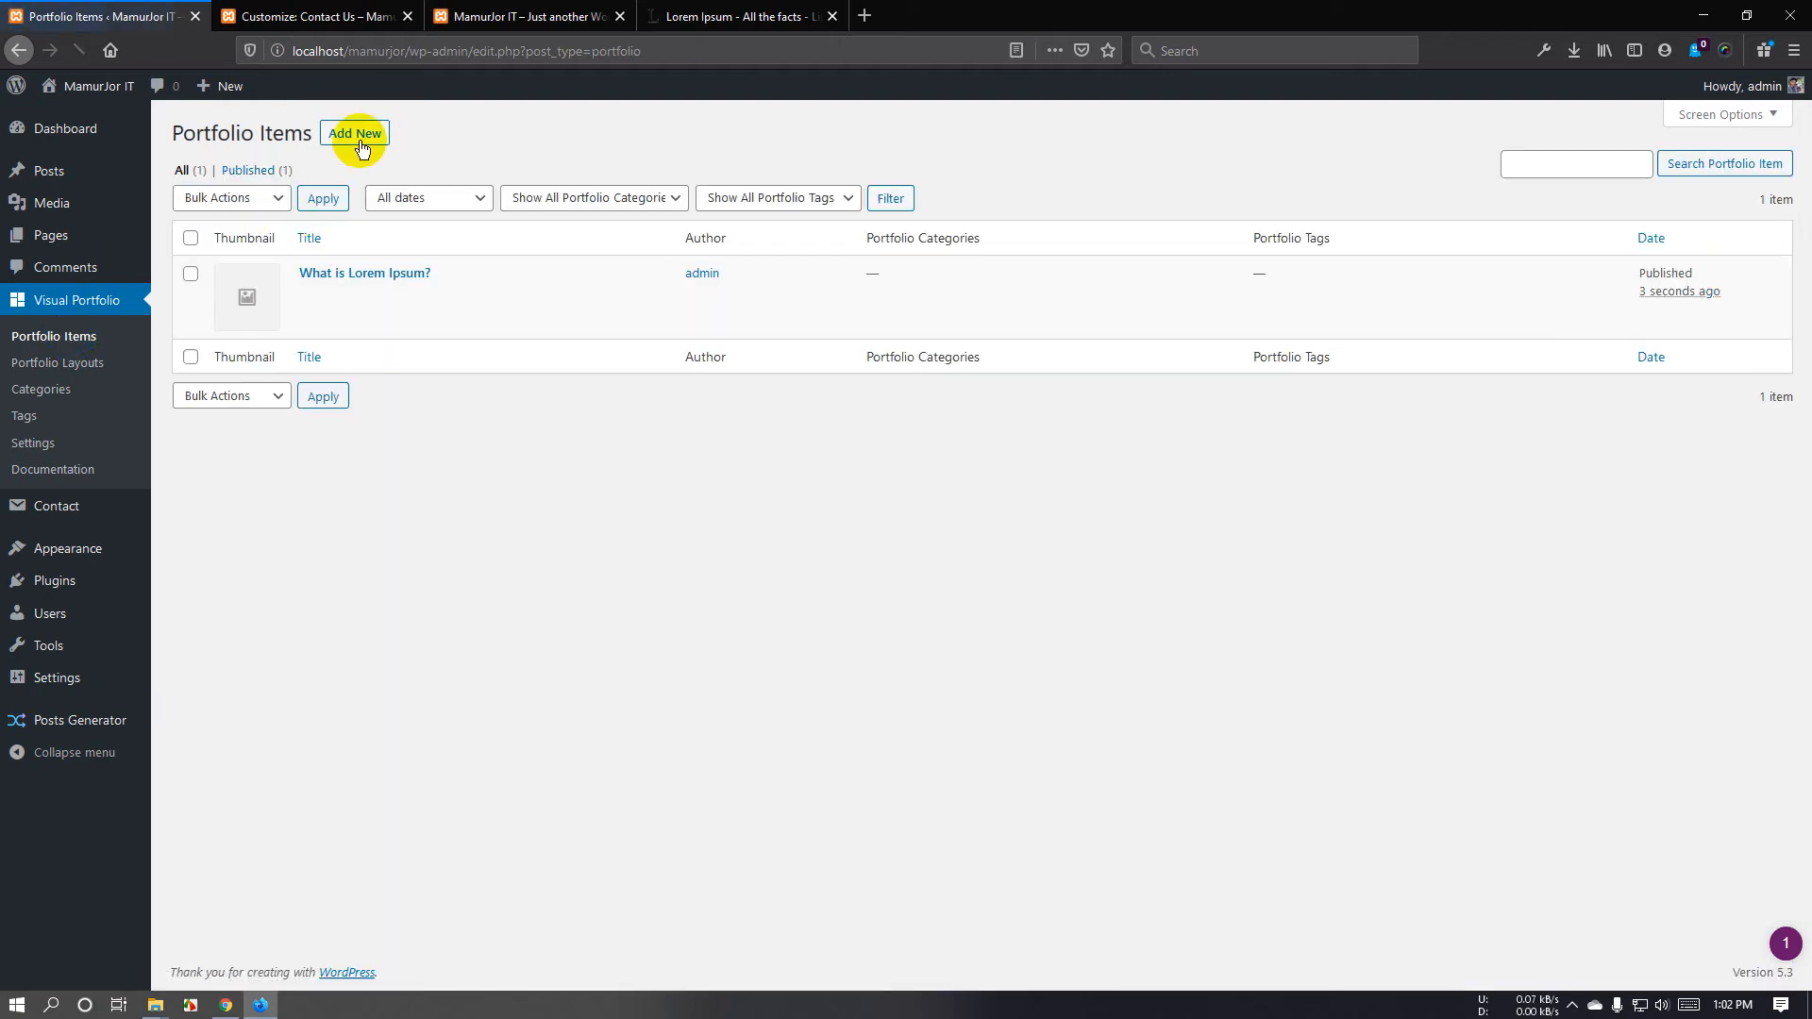
left_click(360, 142)
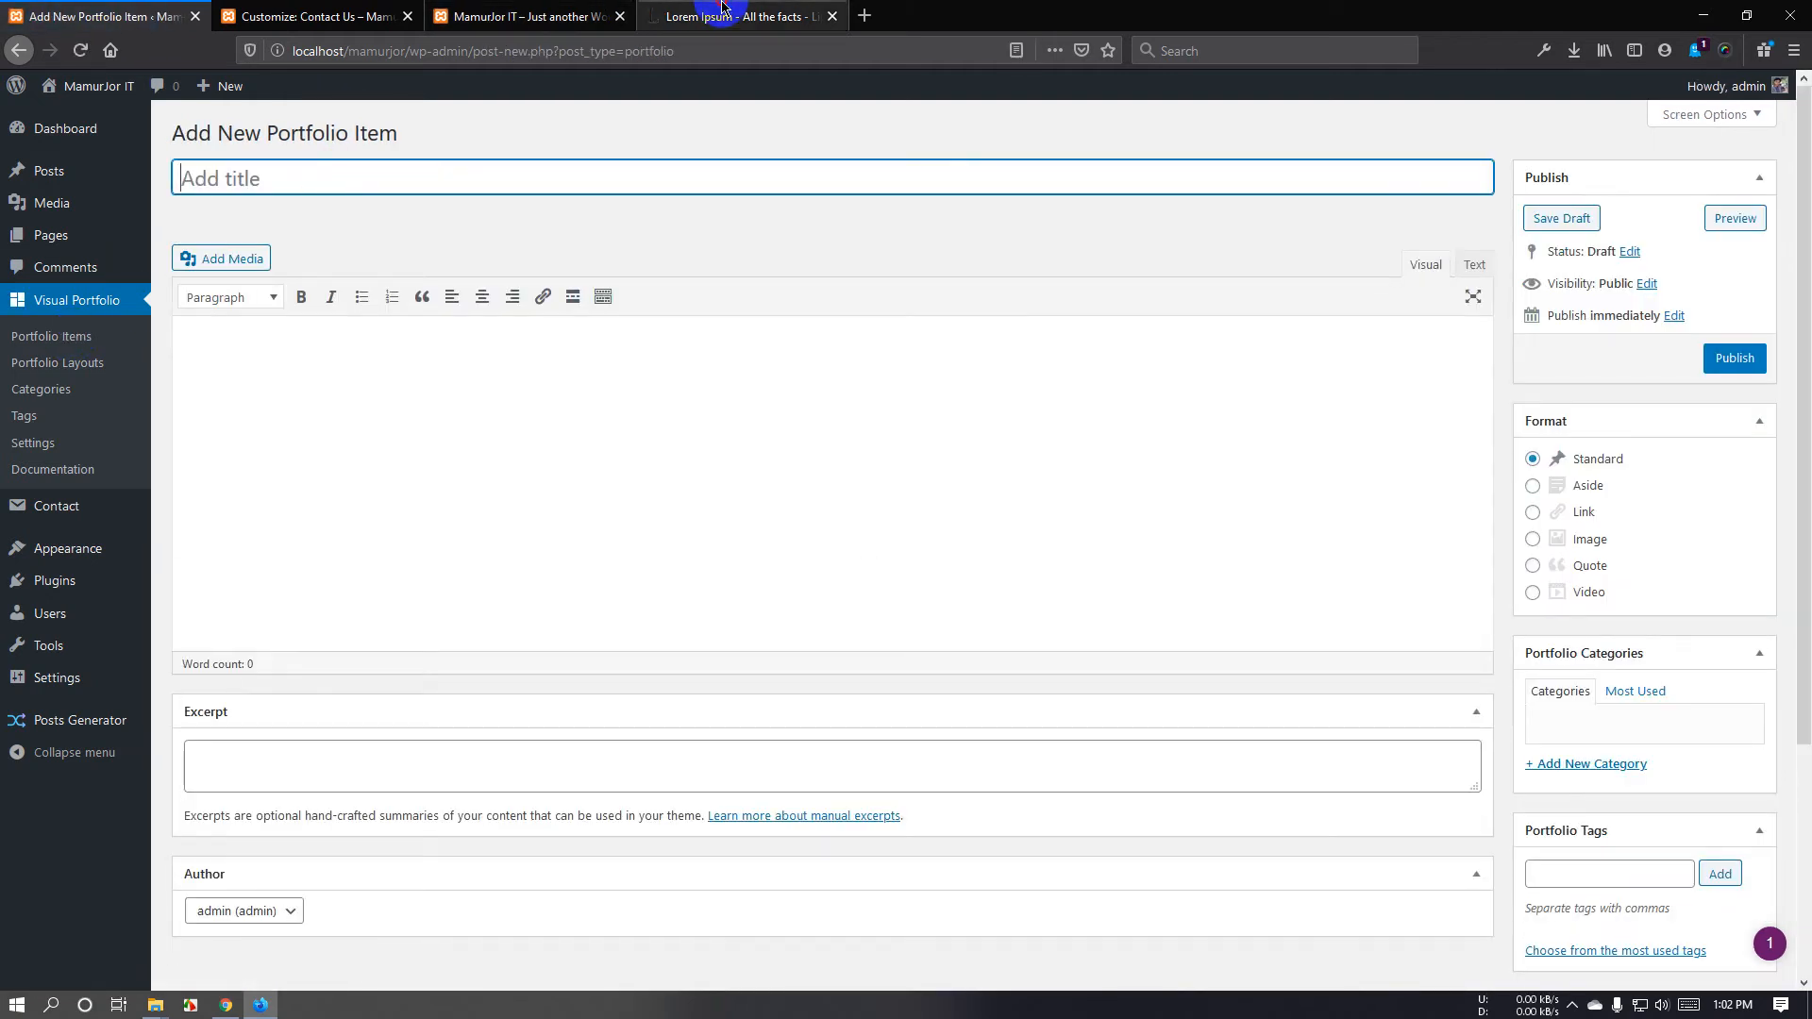
left_click(736, 16)
left_click_drag(909, 251, 1132, 259)
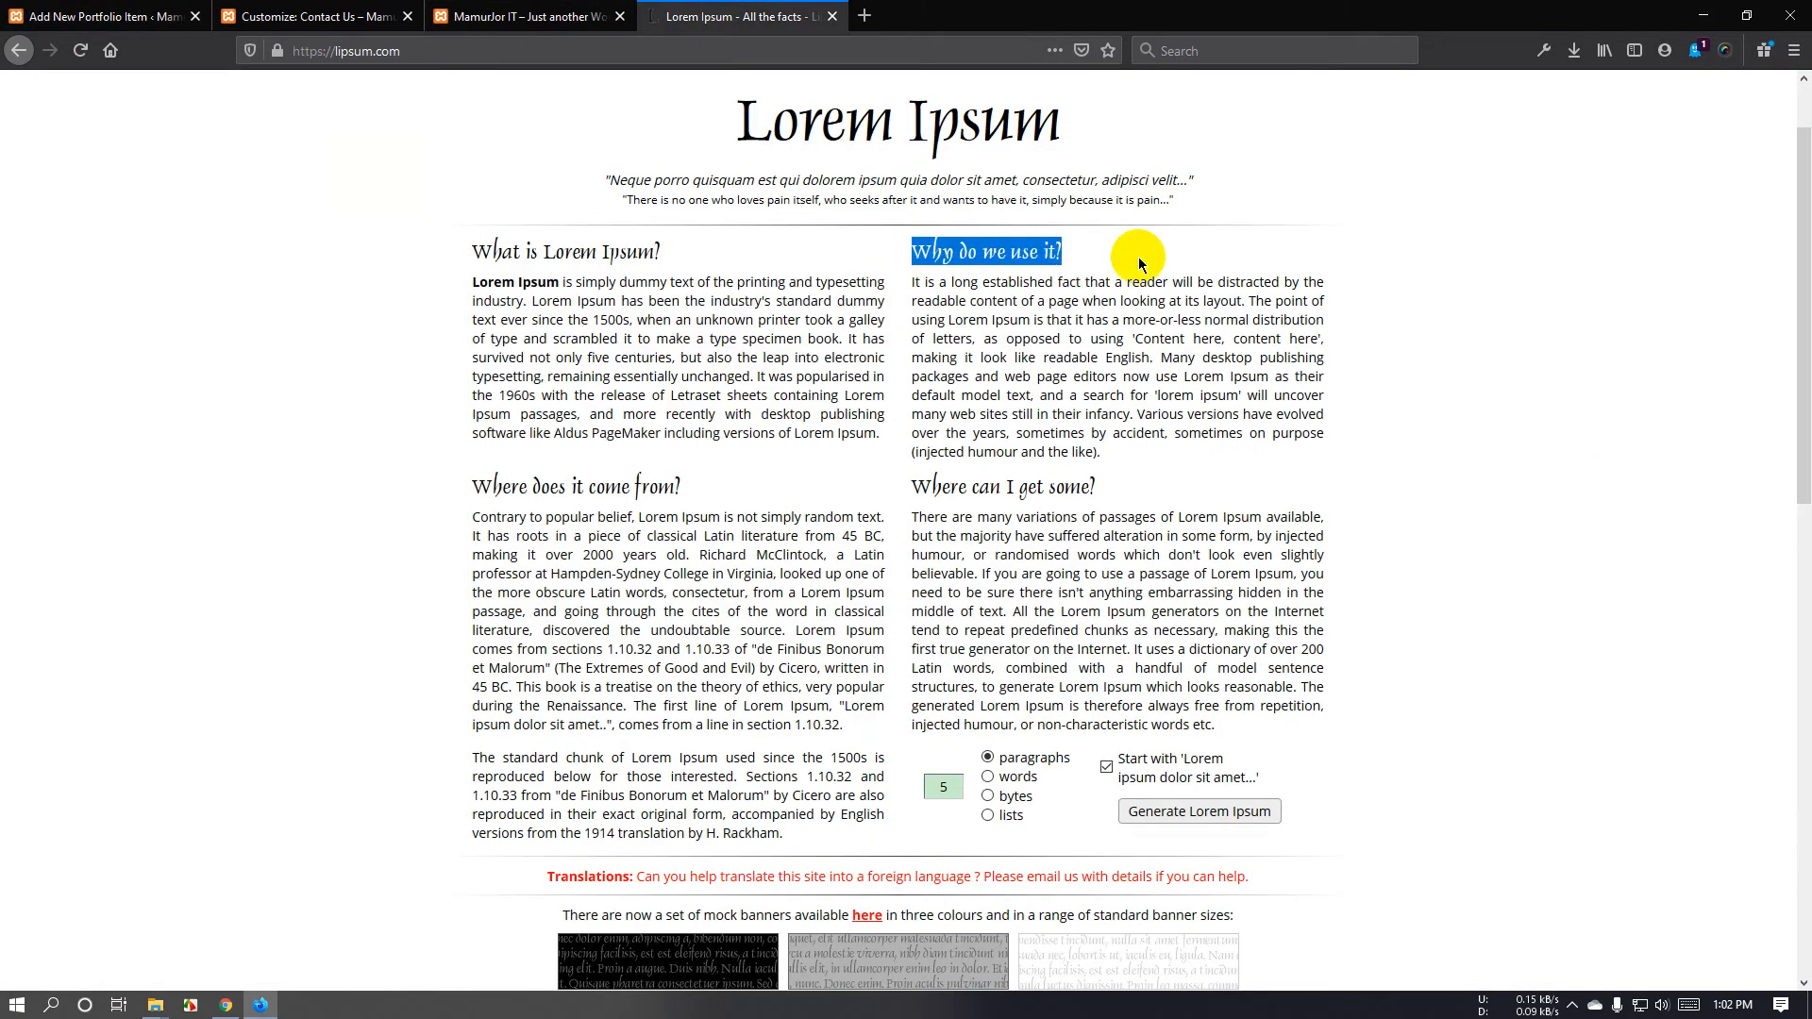
left_click(141, 16)
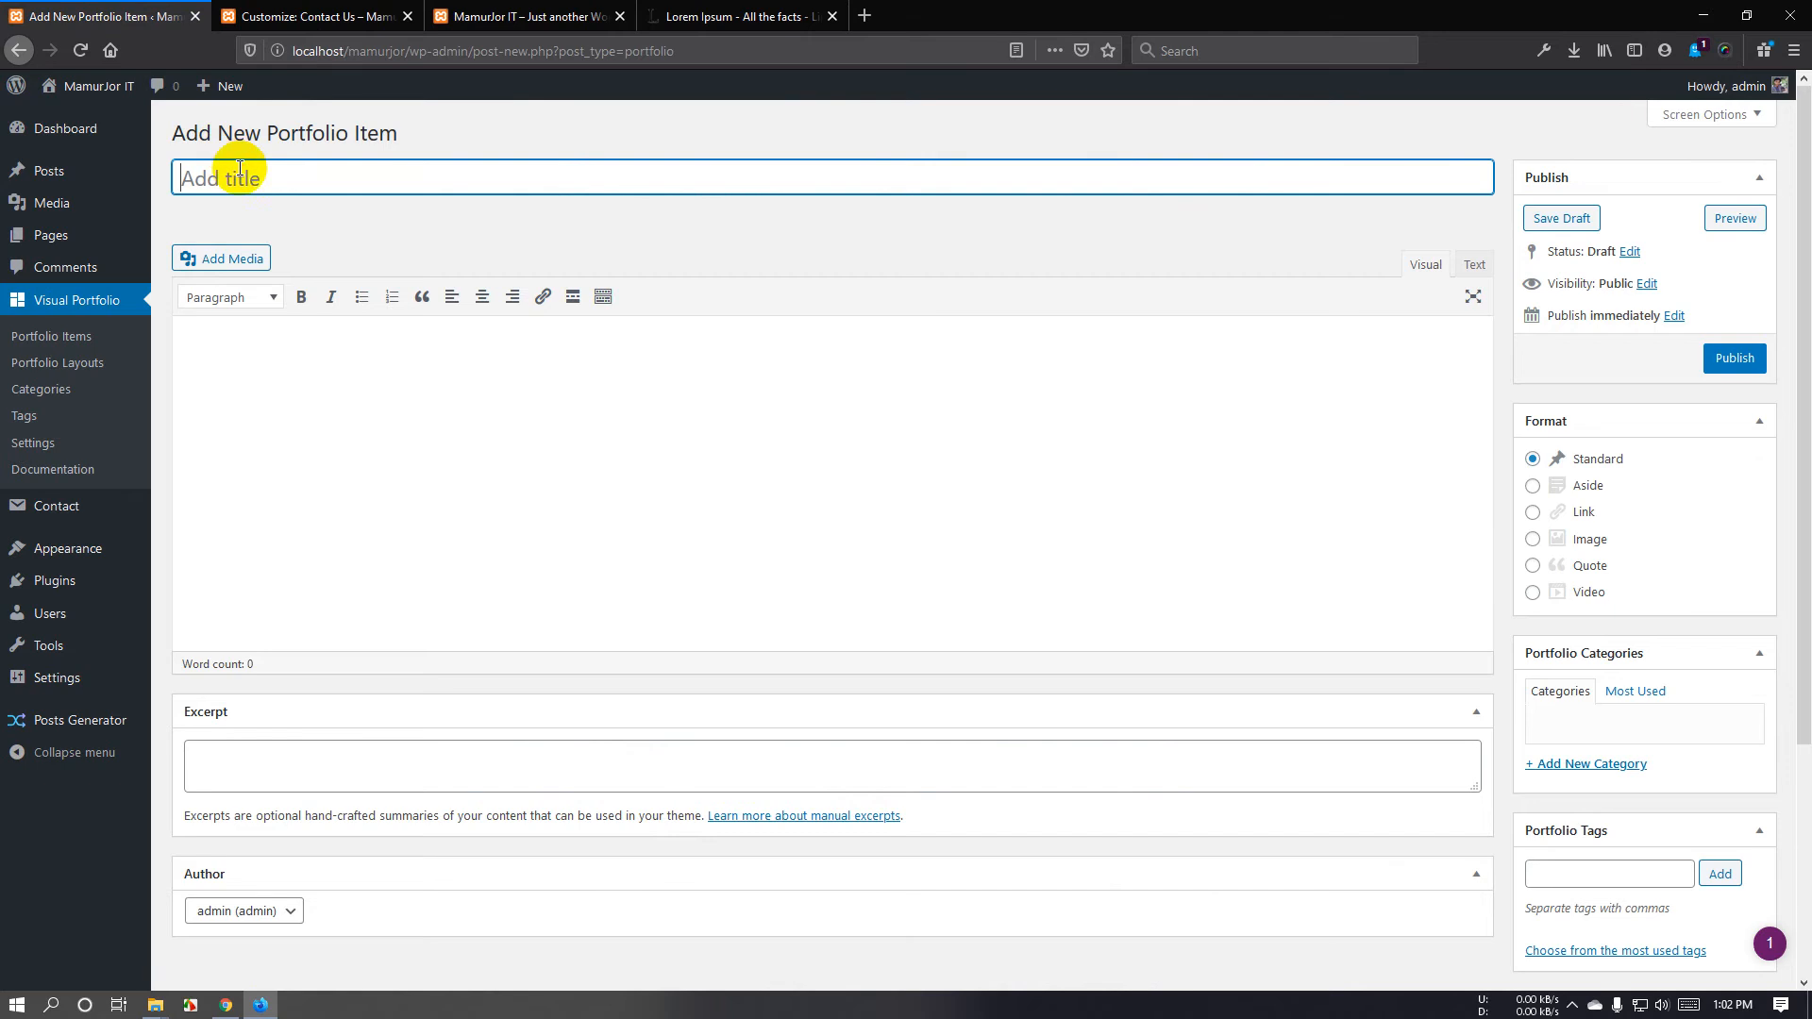
Paste the "Why do we use it?" paragraph from lipsum.com into the portfolio item's content and publish the item.
left_click(736, 16)
triple_click(1133, 412)
key("ctrl+c")
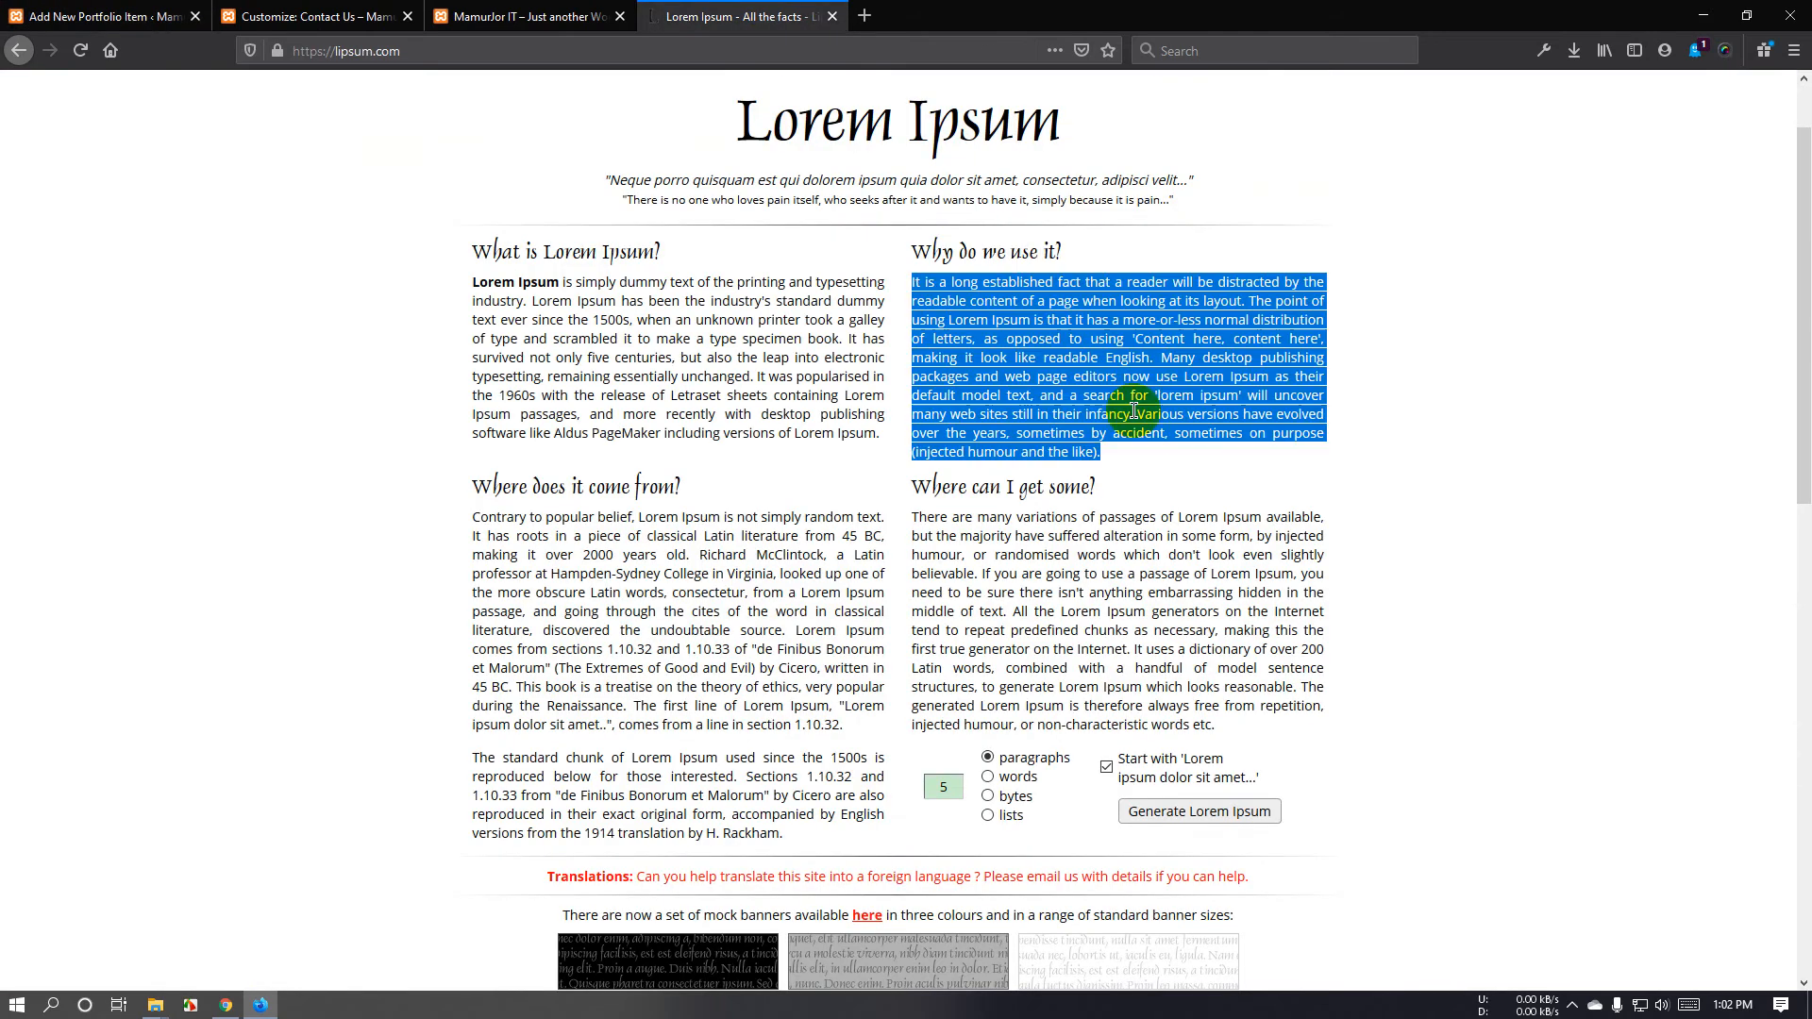
left_click(328, 14)
left_click(173, 19)
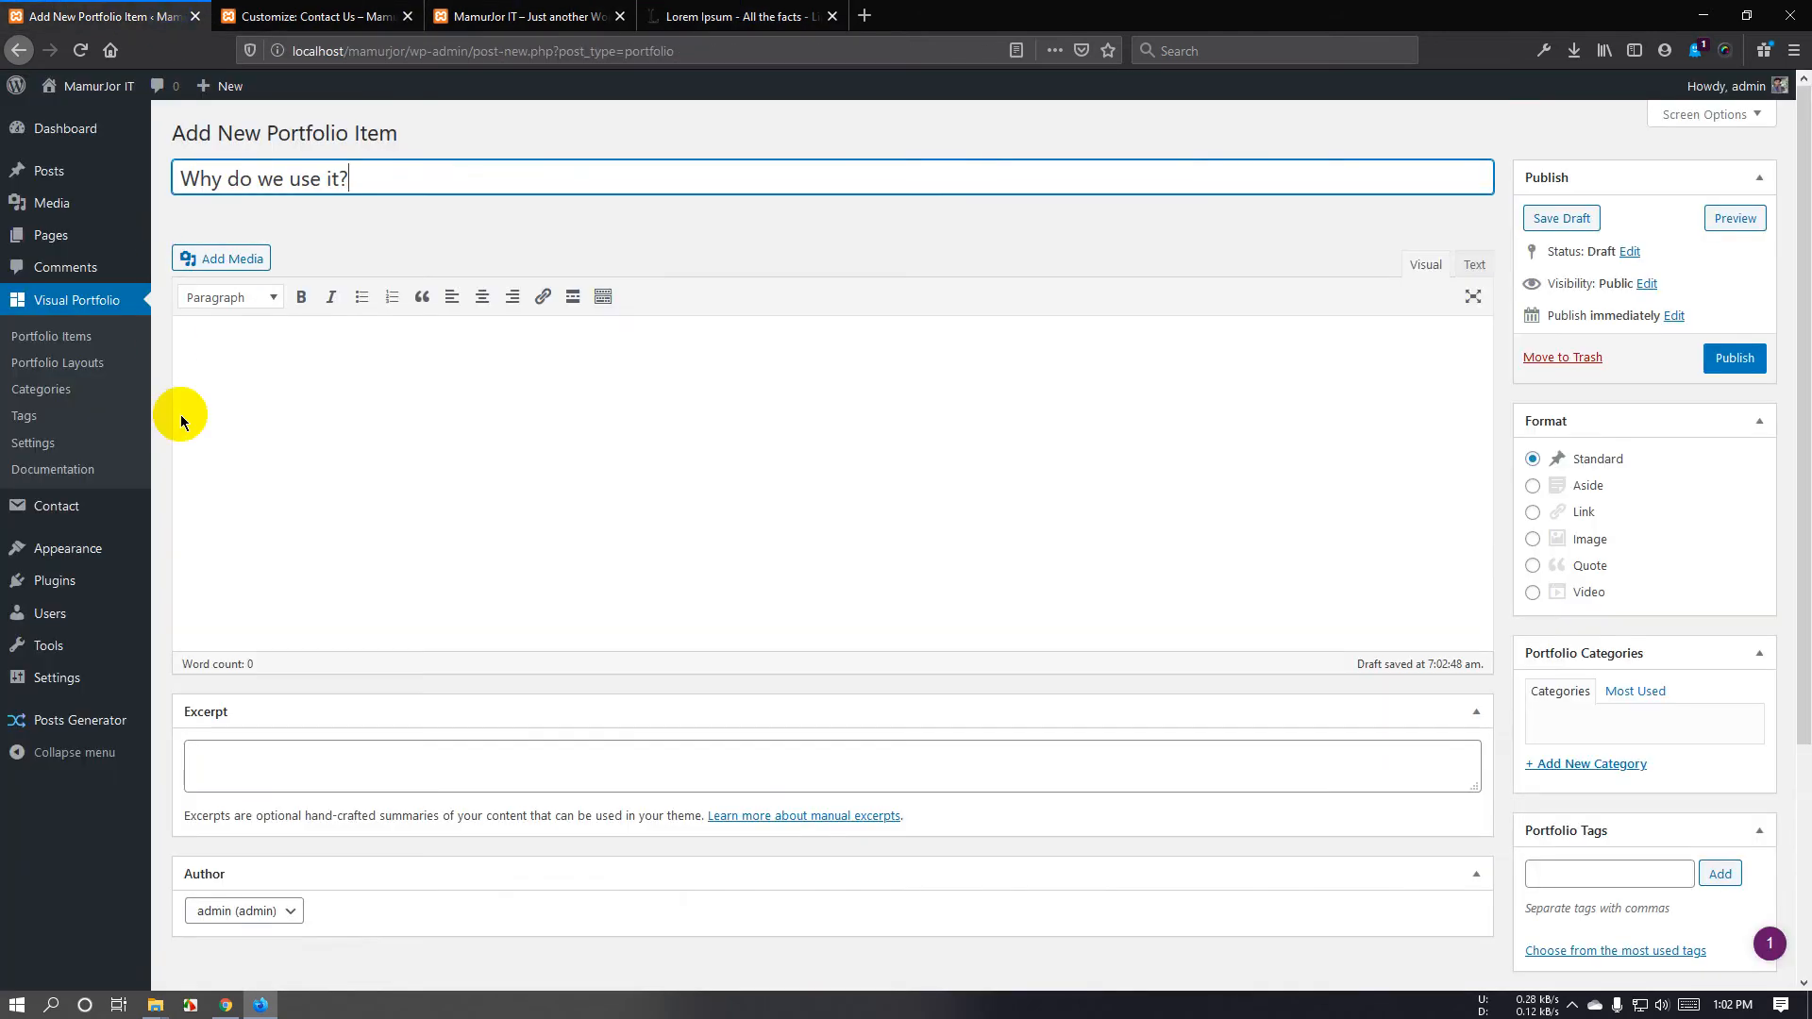
left_click(263, 394)
key("ctrl+v")
left_click(1732, 366)
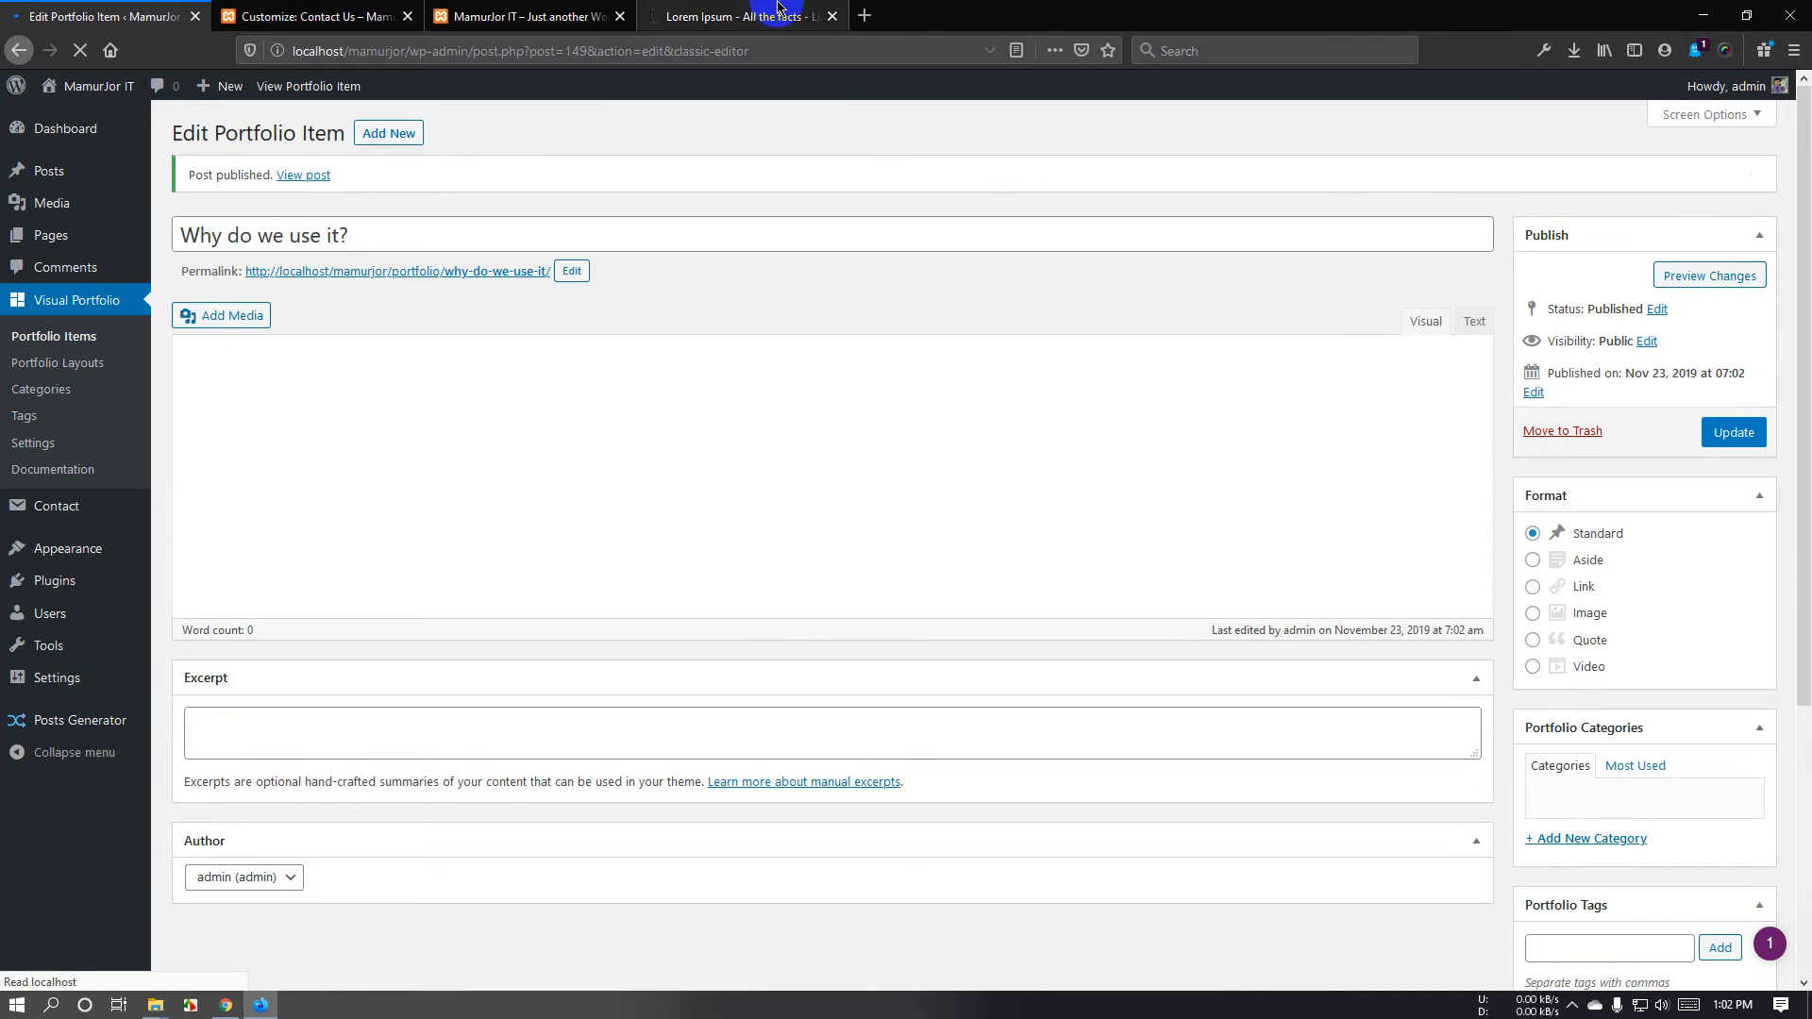
Copy the heading "Where does it come from?" from lipsum.com and use it as the title of a new portfolio item.
left_click(736, 16)
left_click_drag(472, 490, 601, 492)
left_click(601, 492)
left_click_drag(471, 491, 688, 489)
left_click(688, 489)
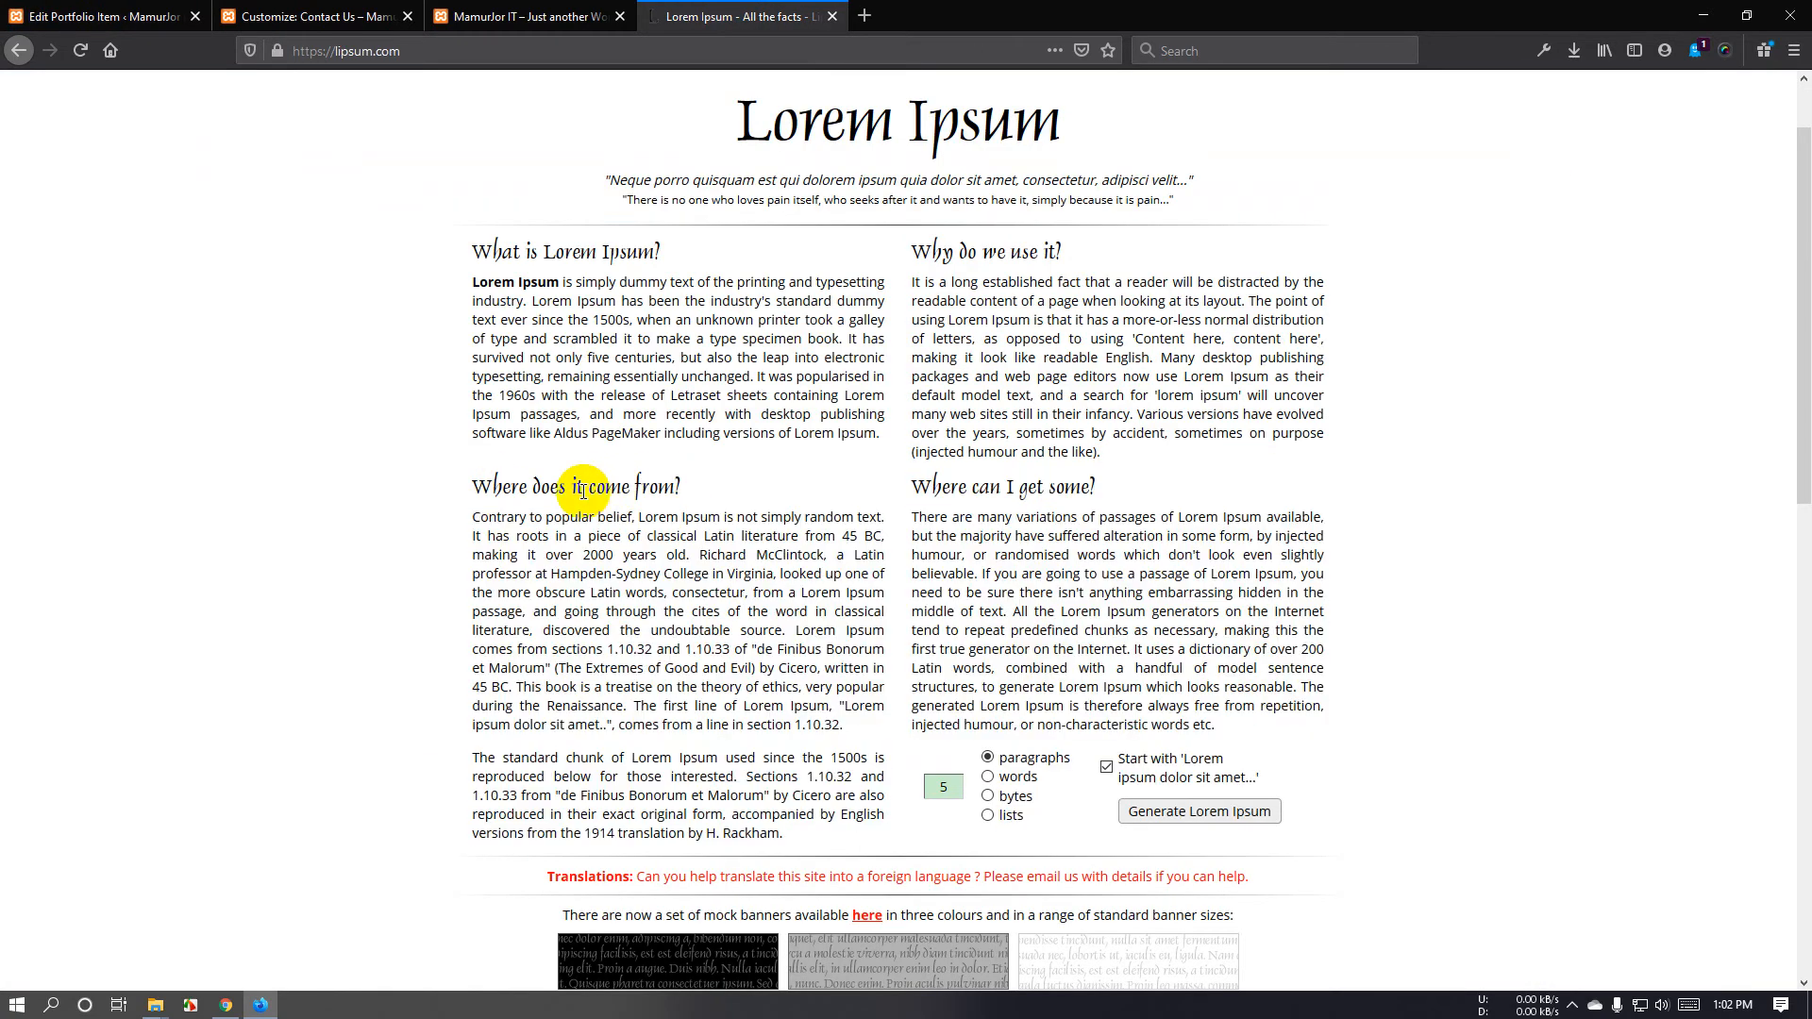
left_click_drag(472, 490, 689, 493)
key("ctrl+c")
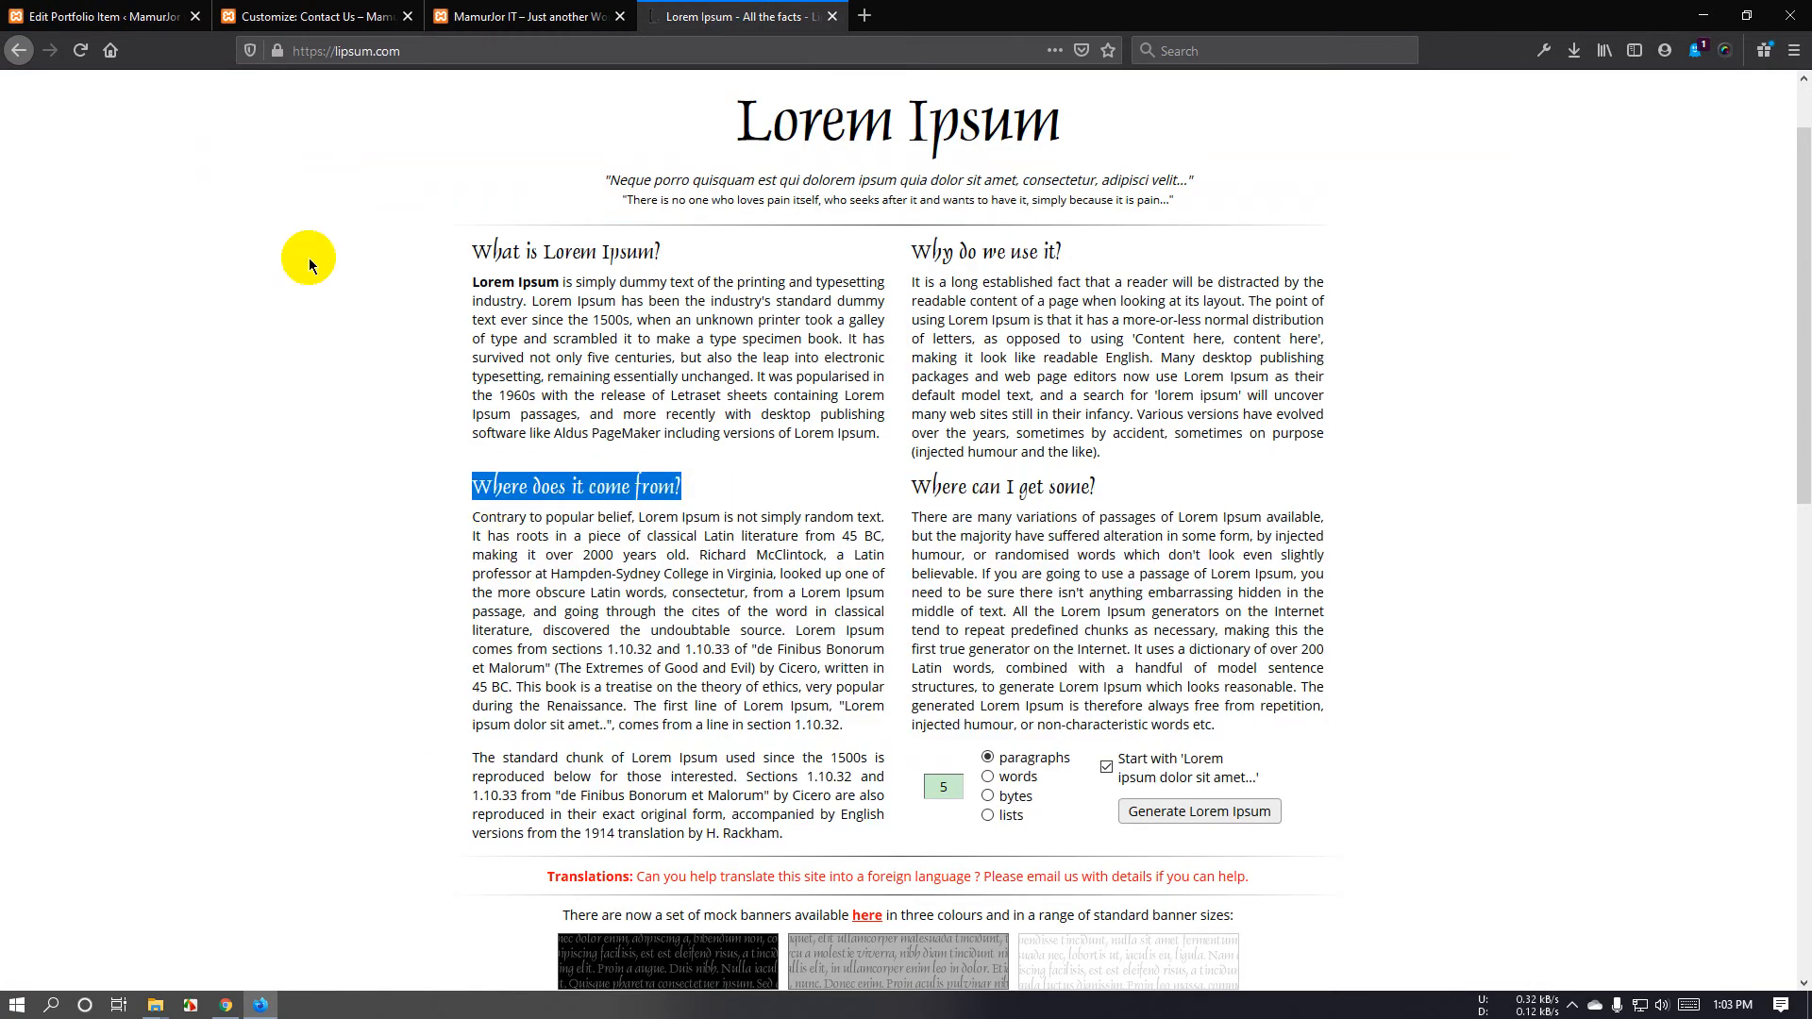
left_click(127, 16)
left_click(397, 133)
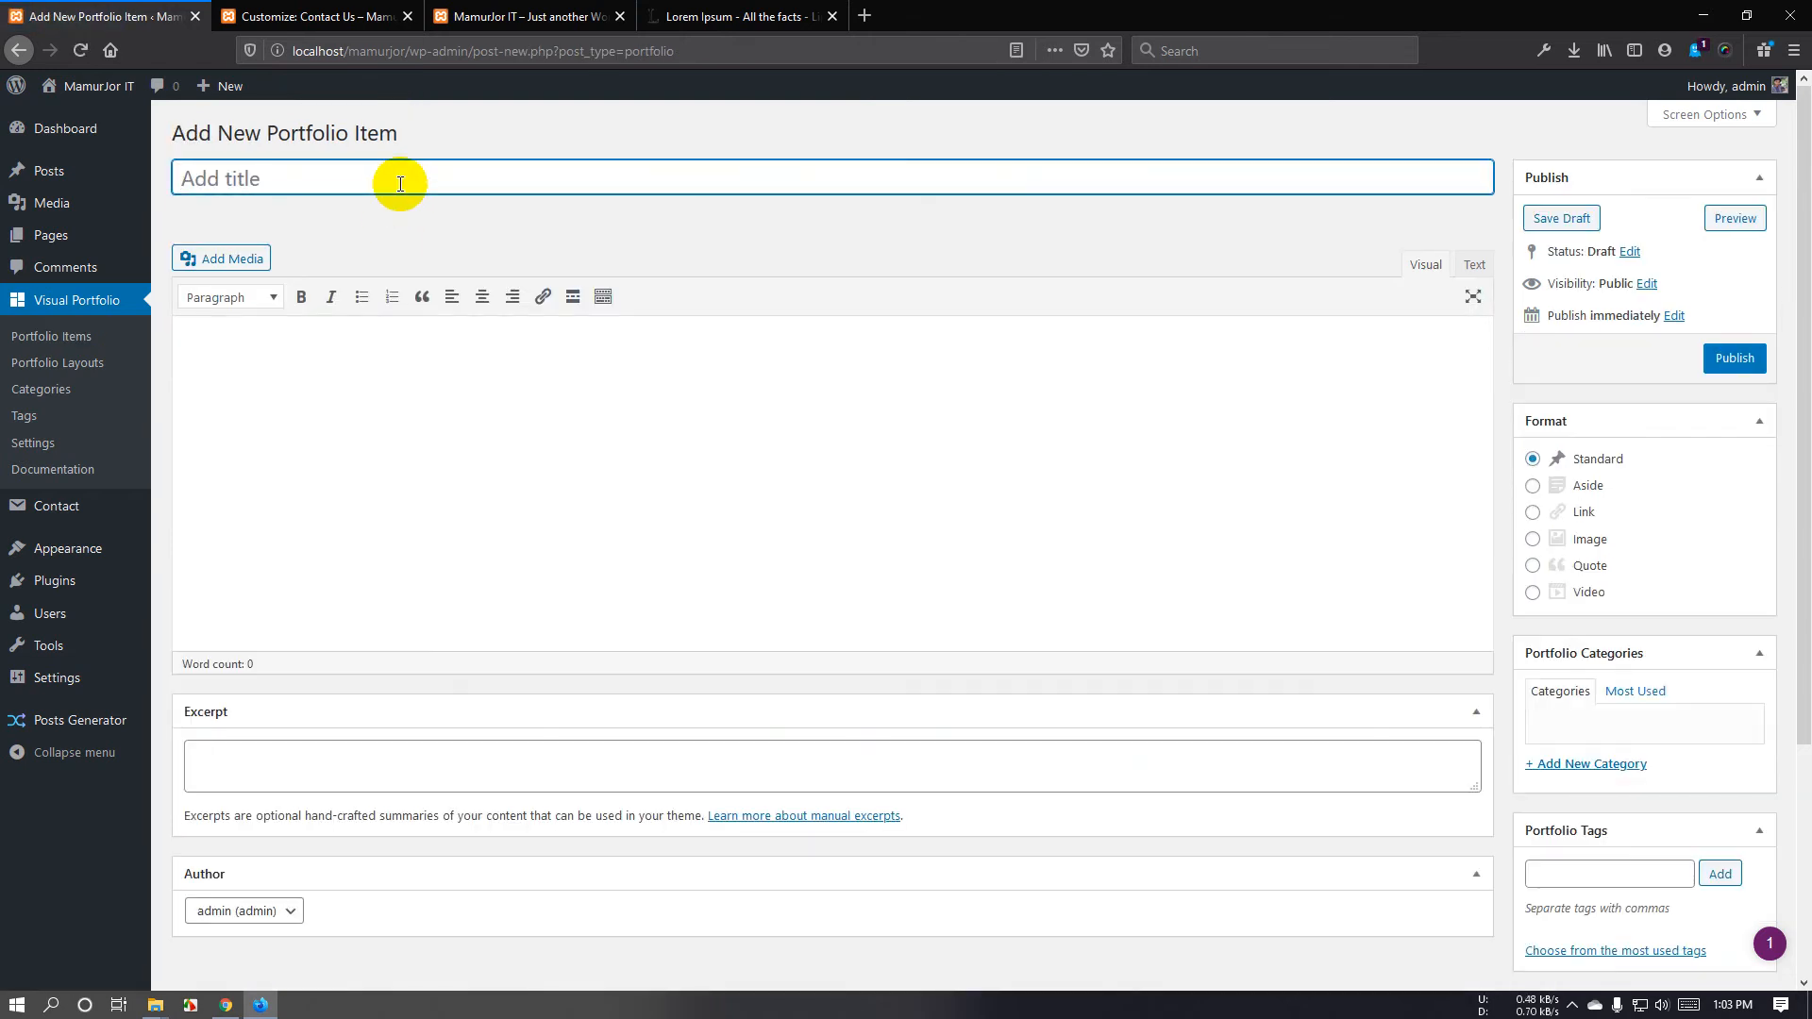
key("ctrl+v")
Paste the first "Where does it come from?" paragraph from lipsum.com into the portfolio item's content and publish the item.
left_click(736, 16)
triple_click(654, 542)
key("ctrl+c")
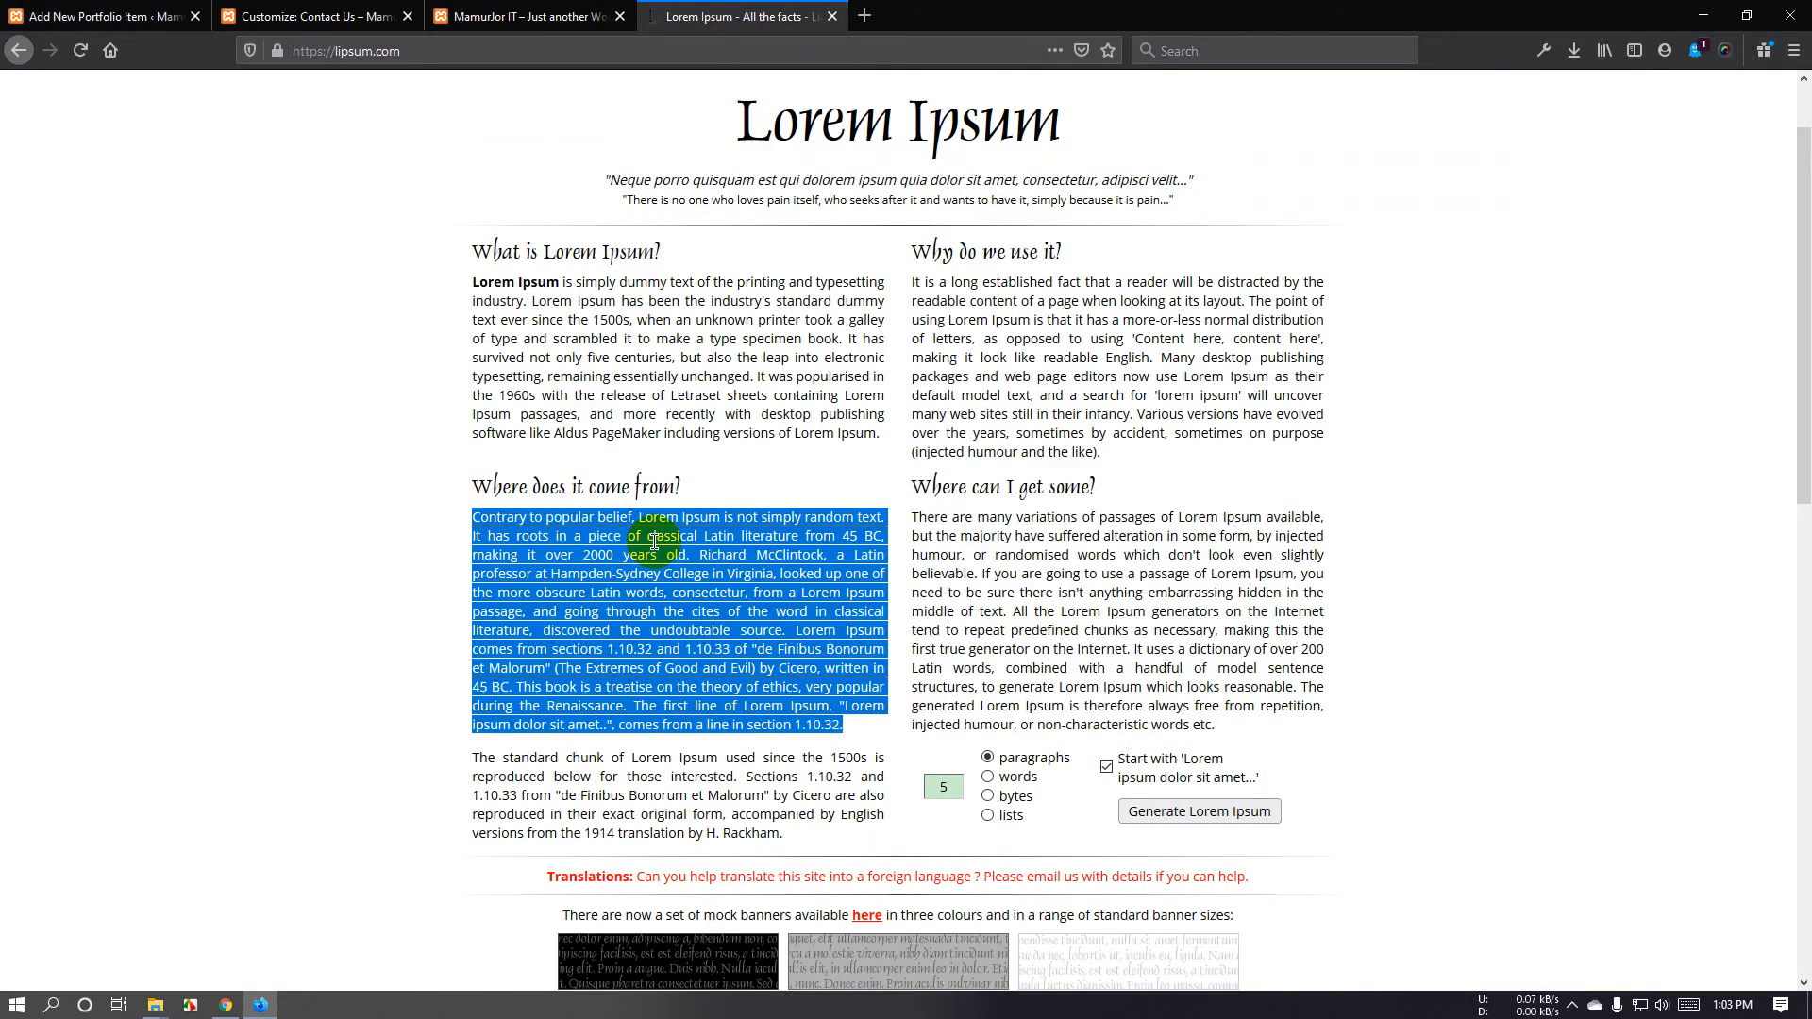
left_click(363, 14)
left_click(162, 8)
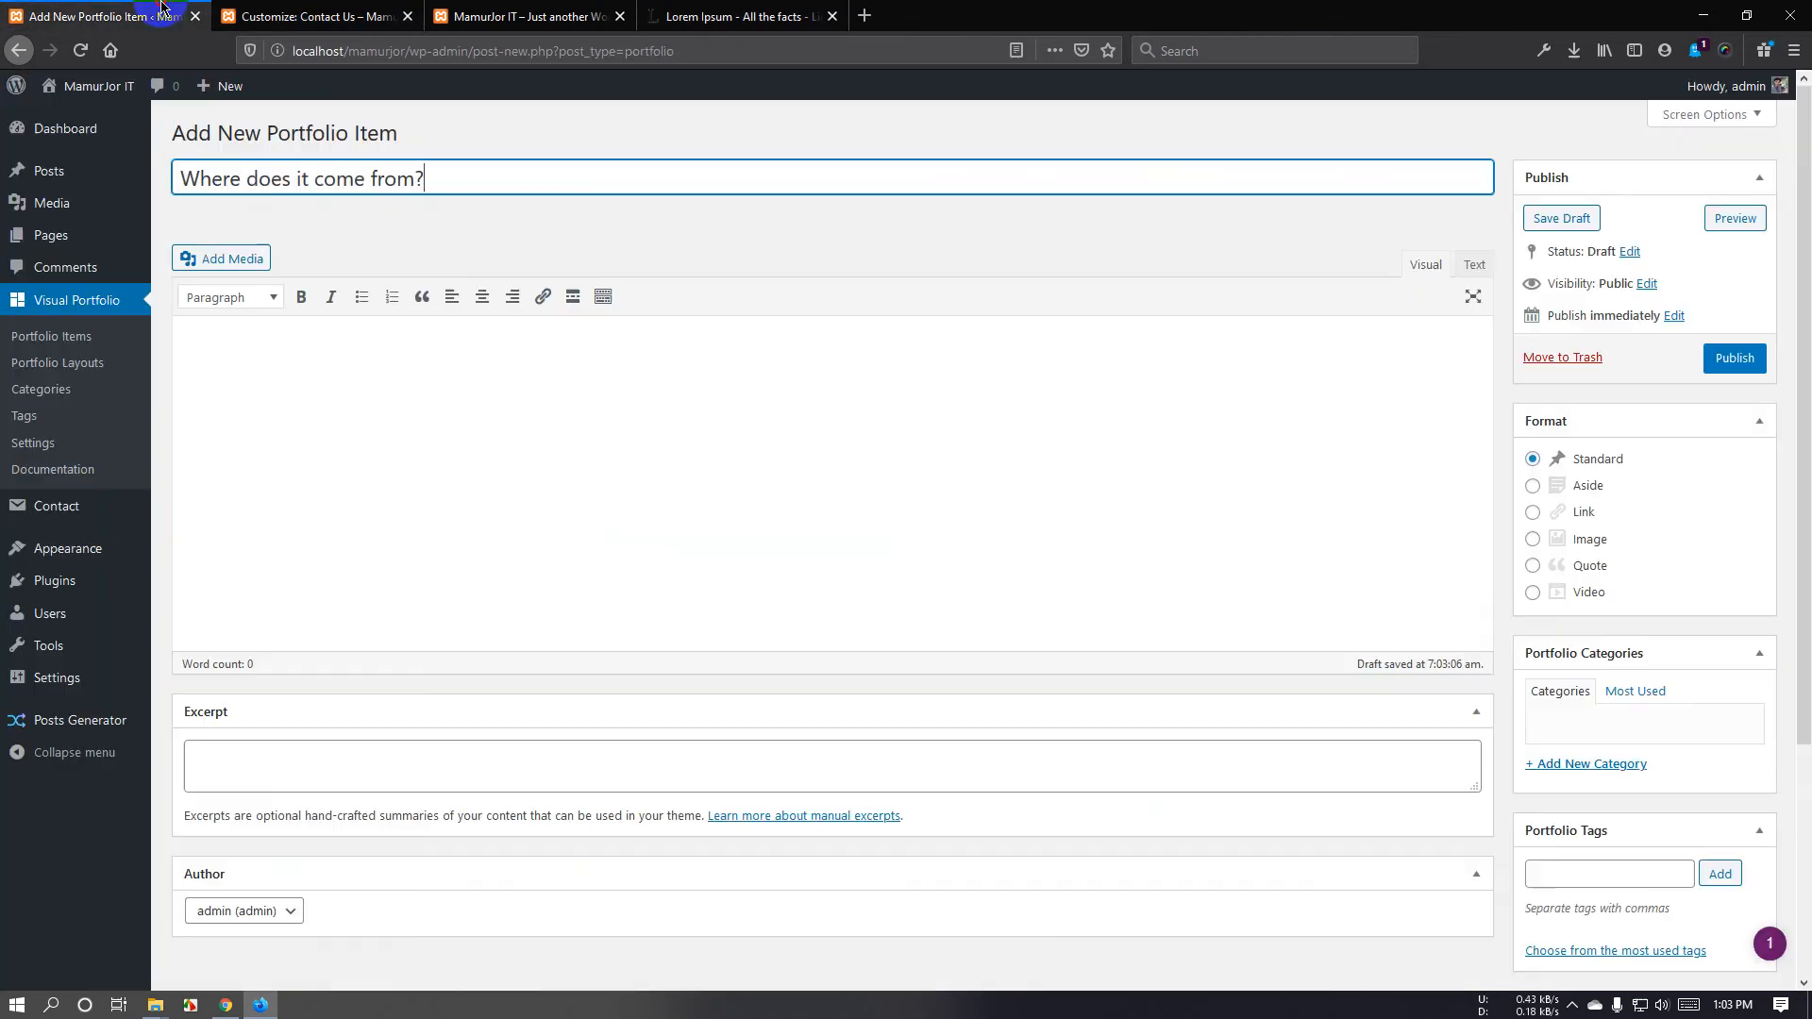
left_click(460, 359)
key("ctrl+v")
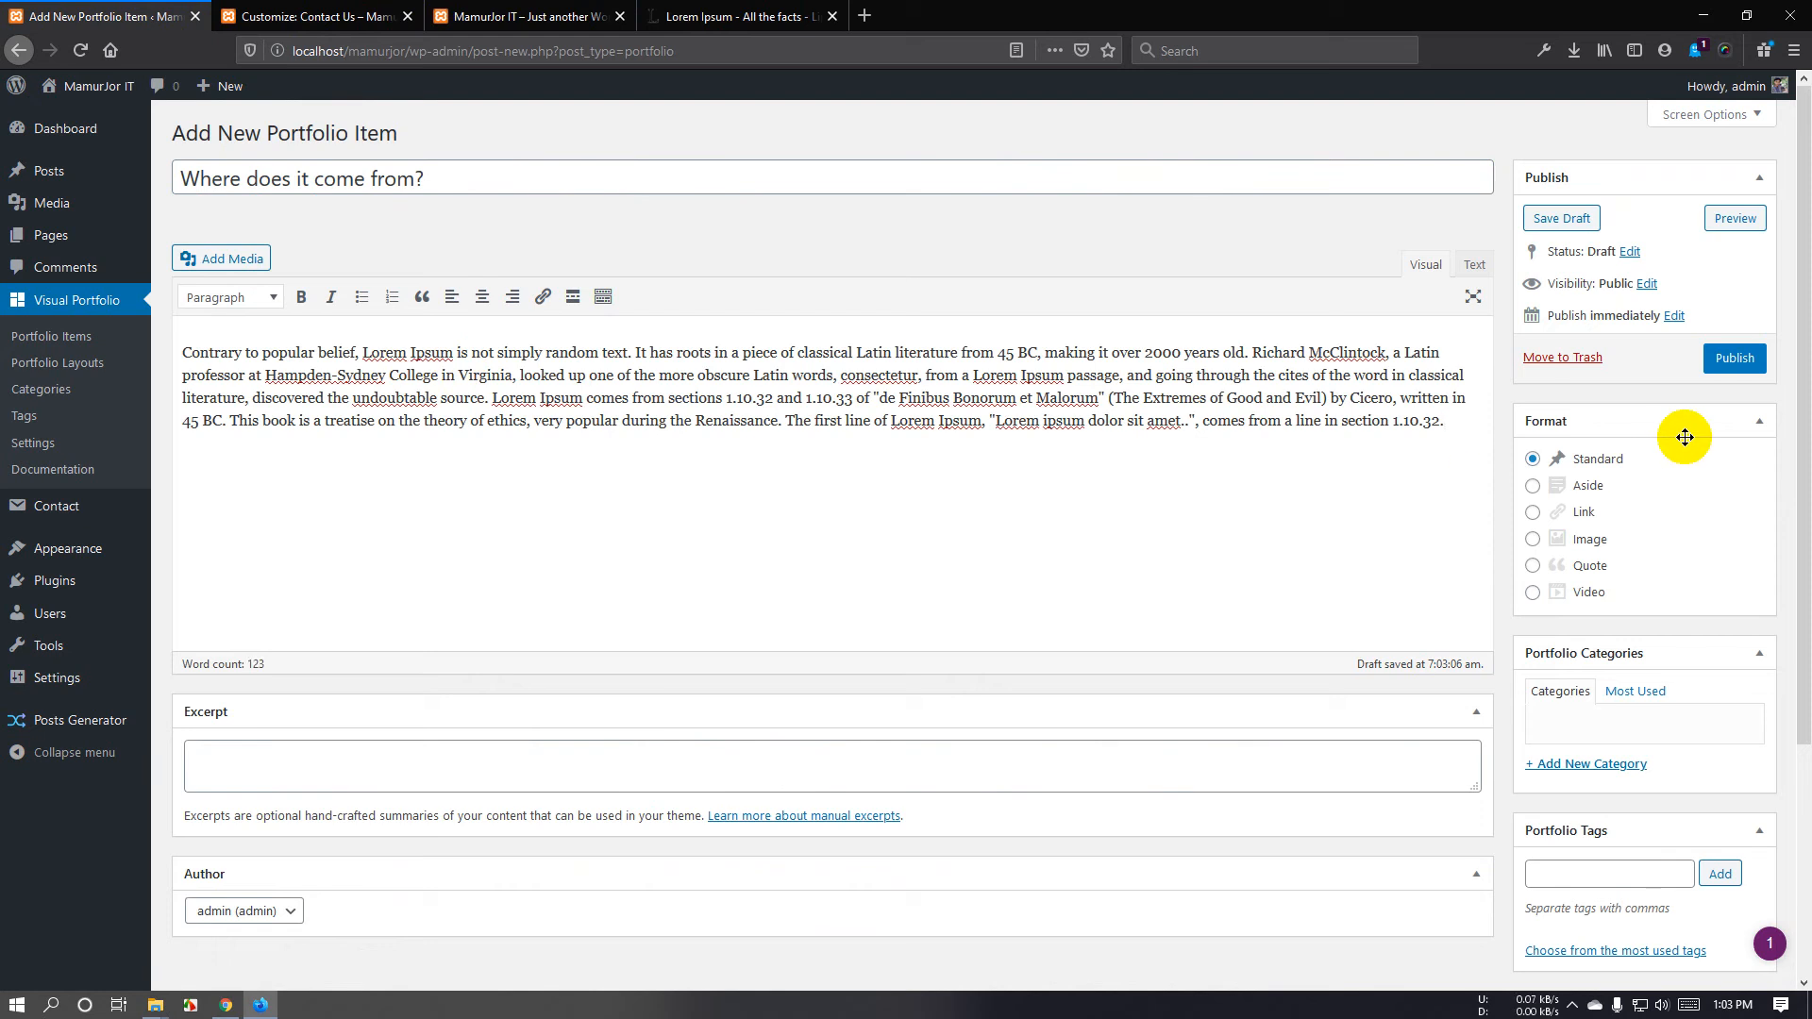
left_click(1743, 366)
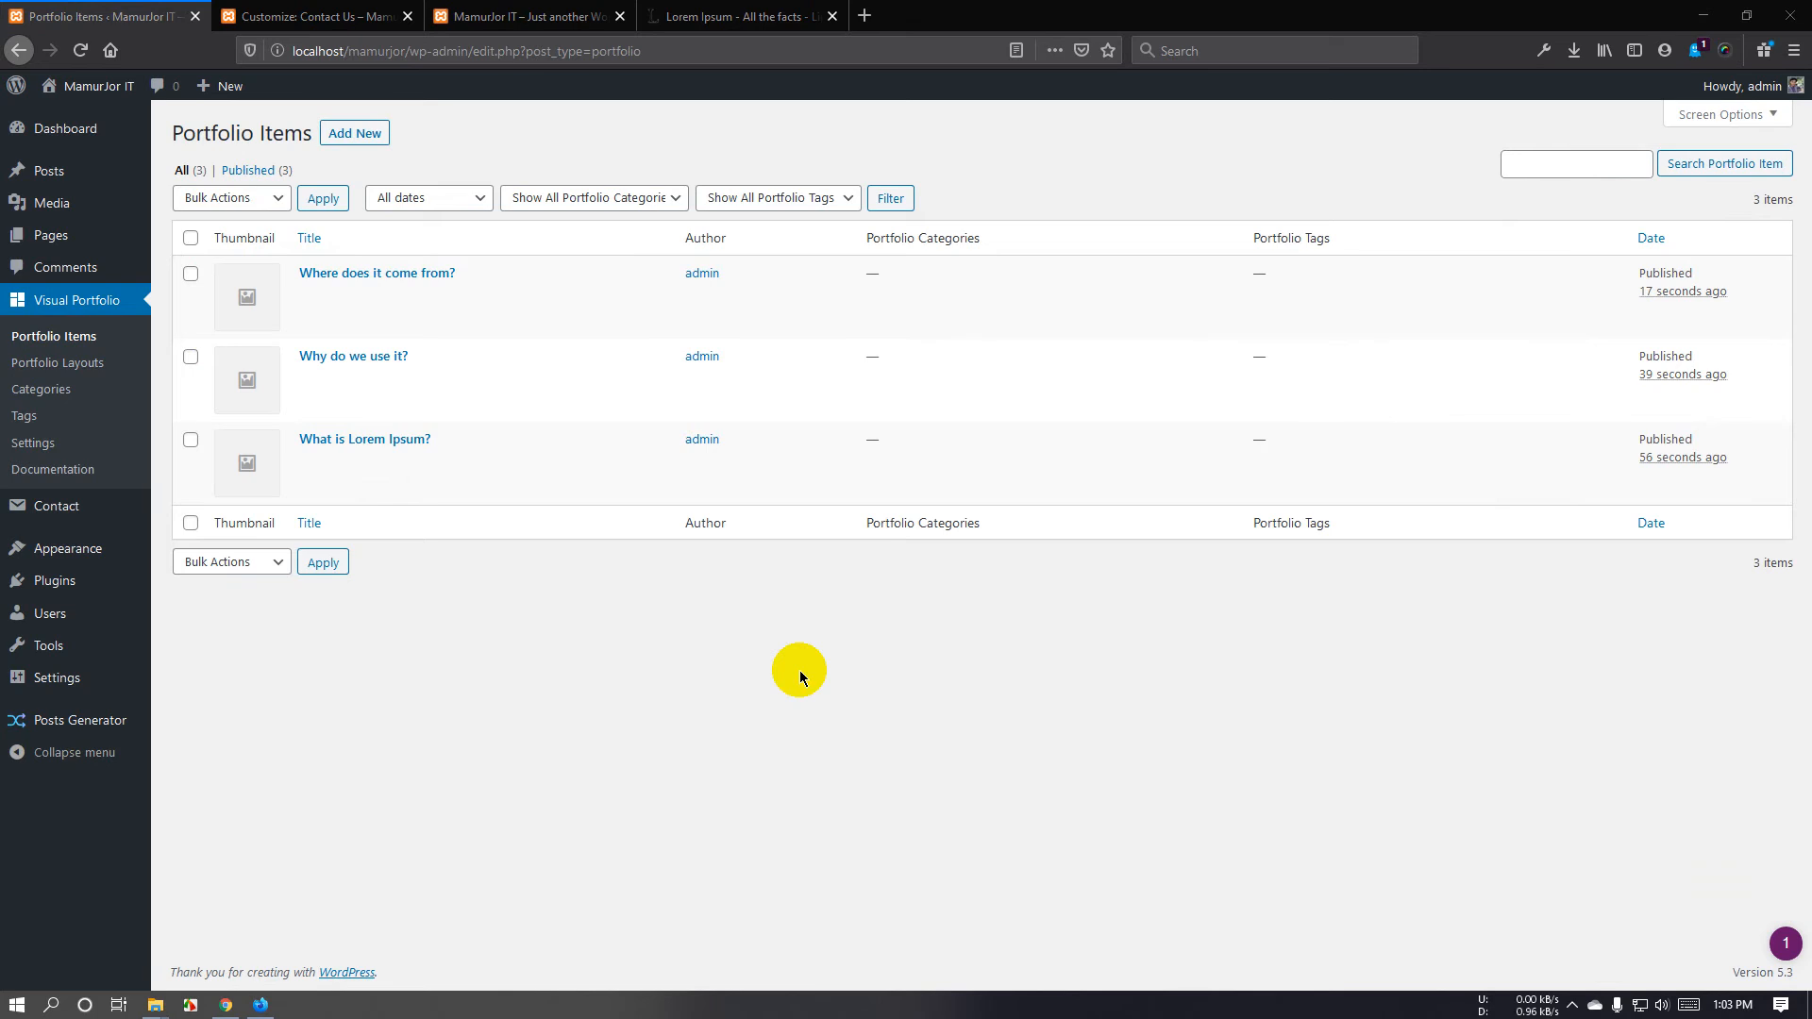
Go to the portfolio layouts, start a new layout and look through its settings.
left_click(39, 370)
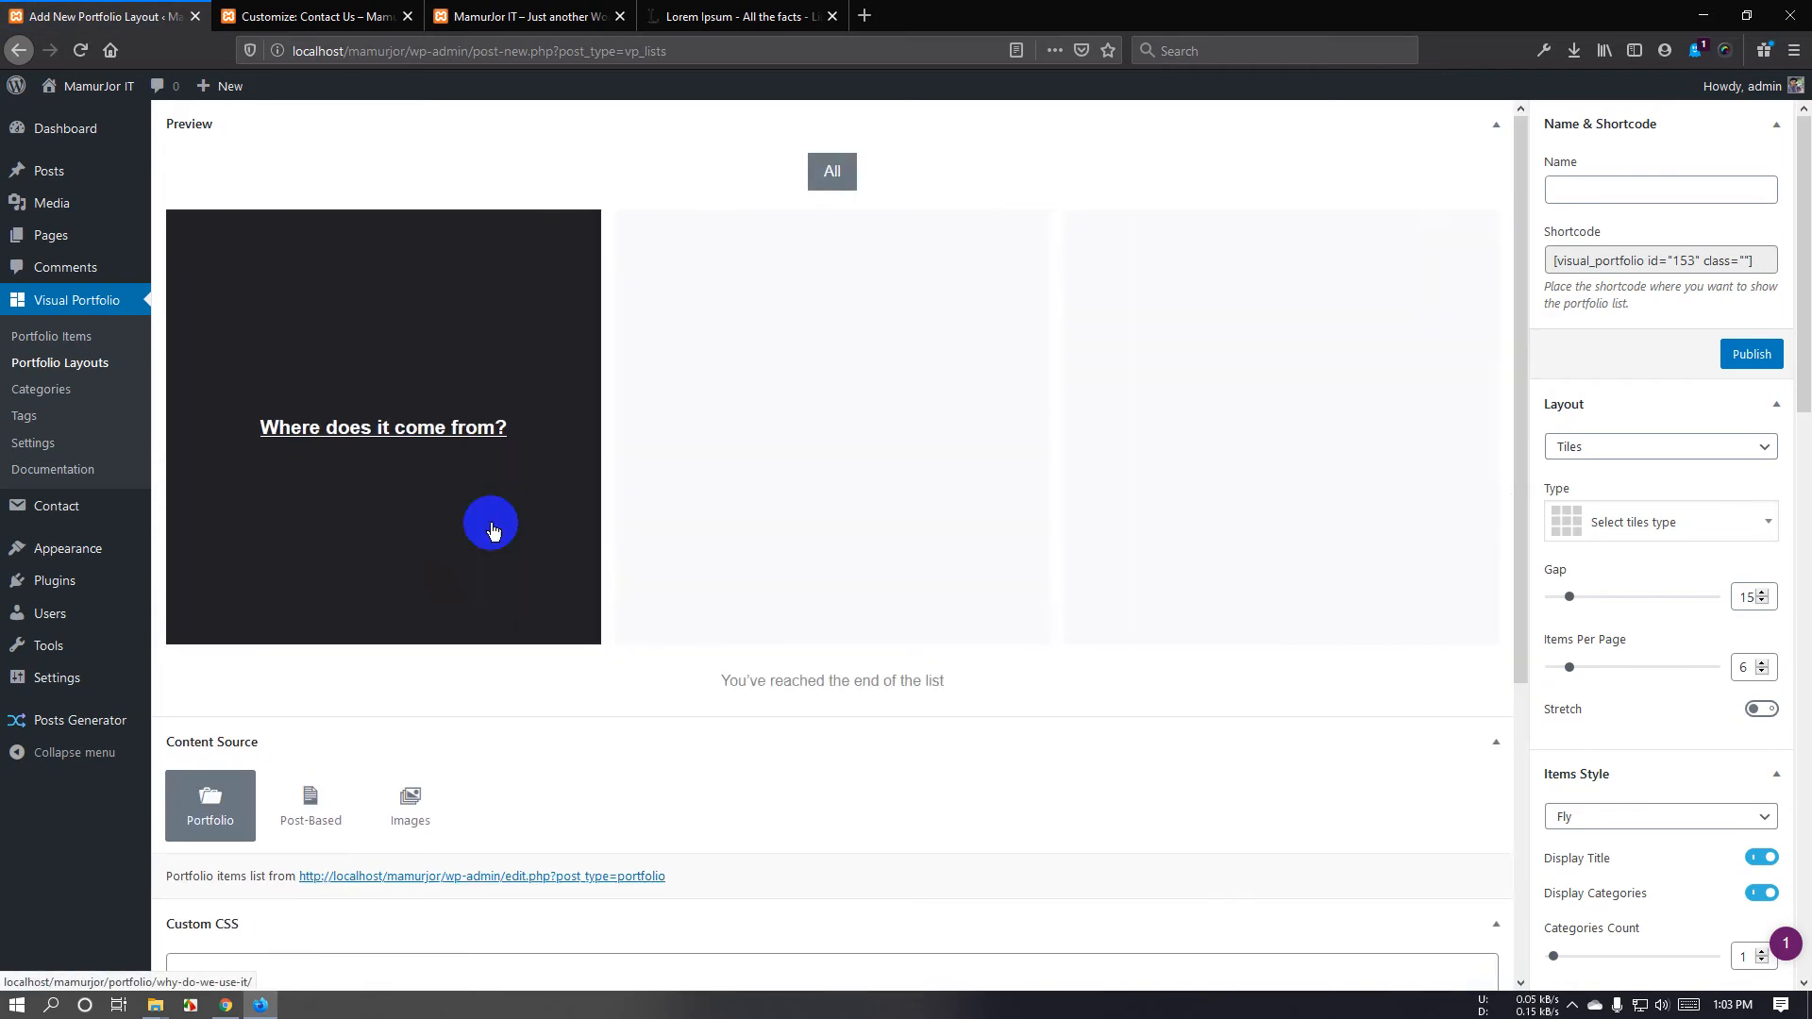
scroll(1609, 518, "down", 5)
scroll(1091, 788, "down", 3)
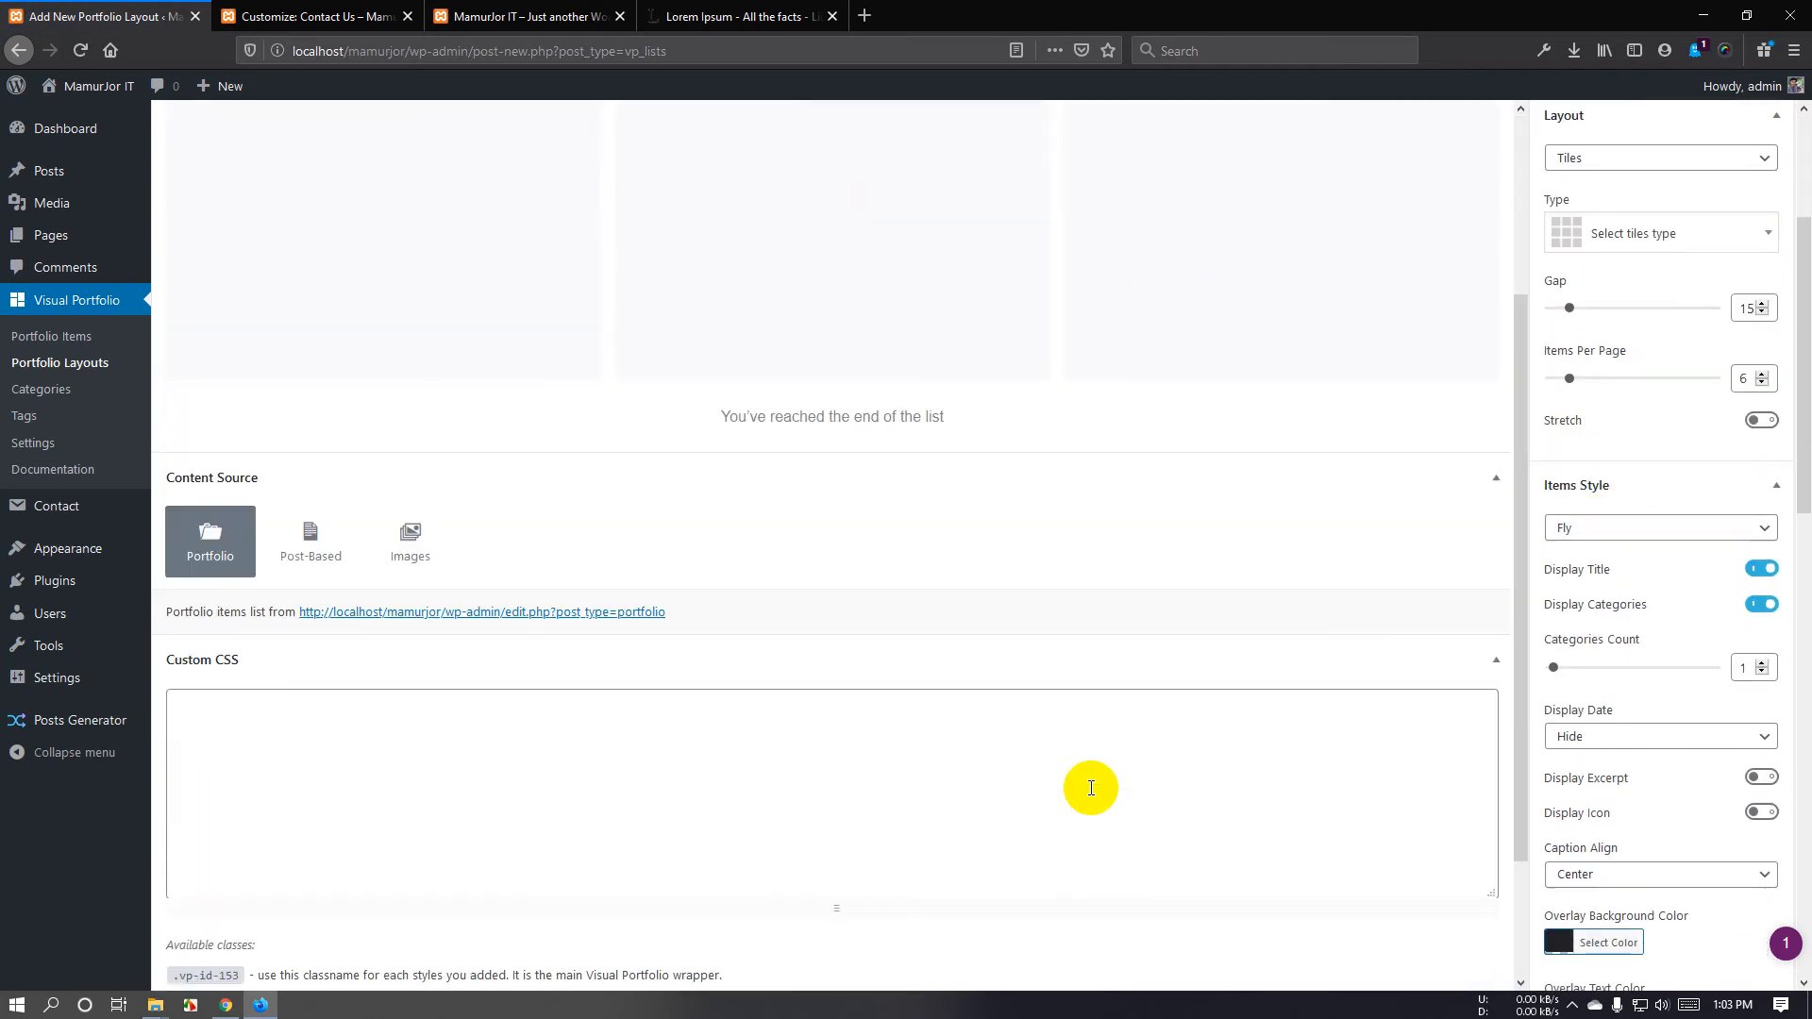
scroll(1087, 783, "down", 2)
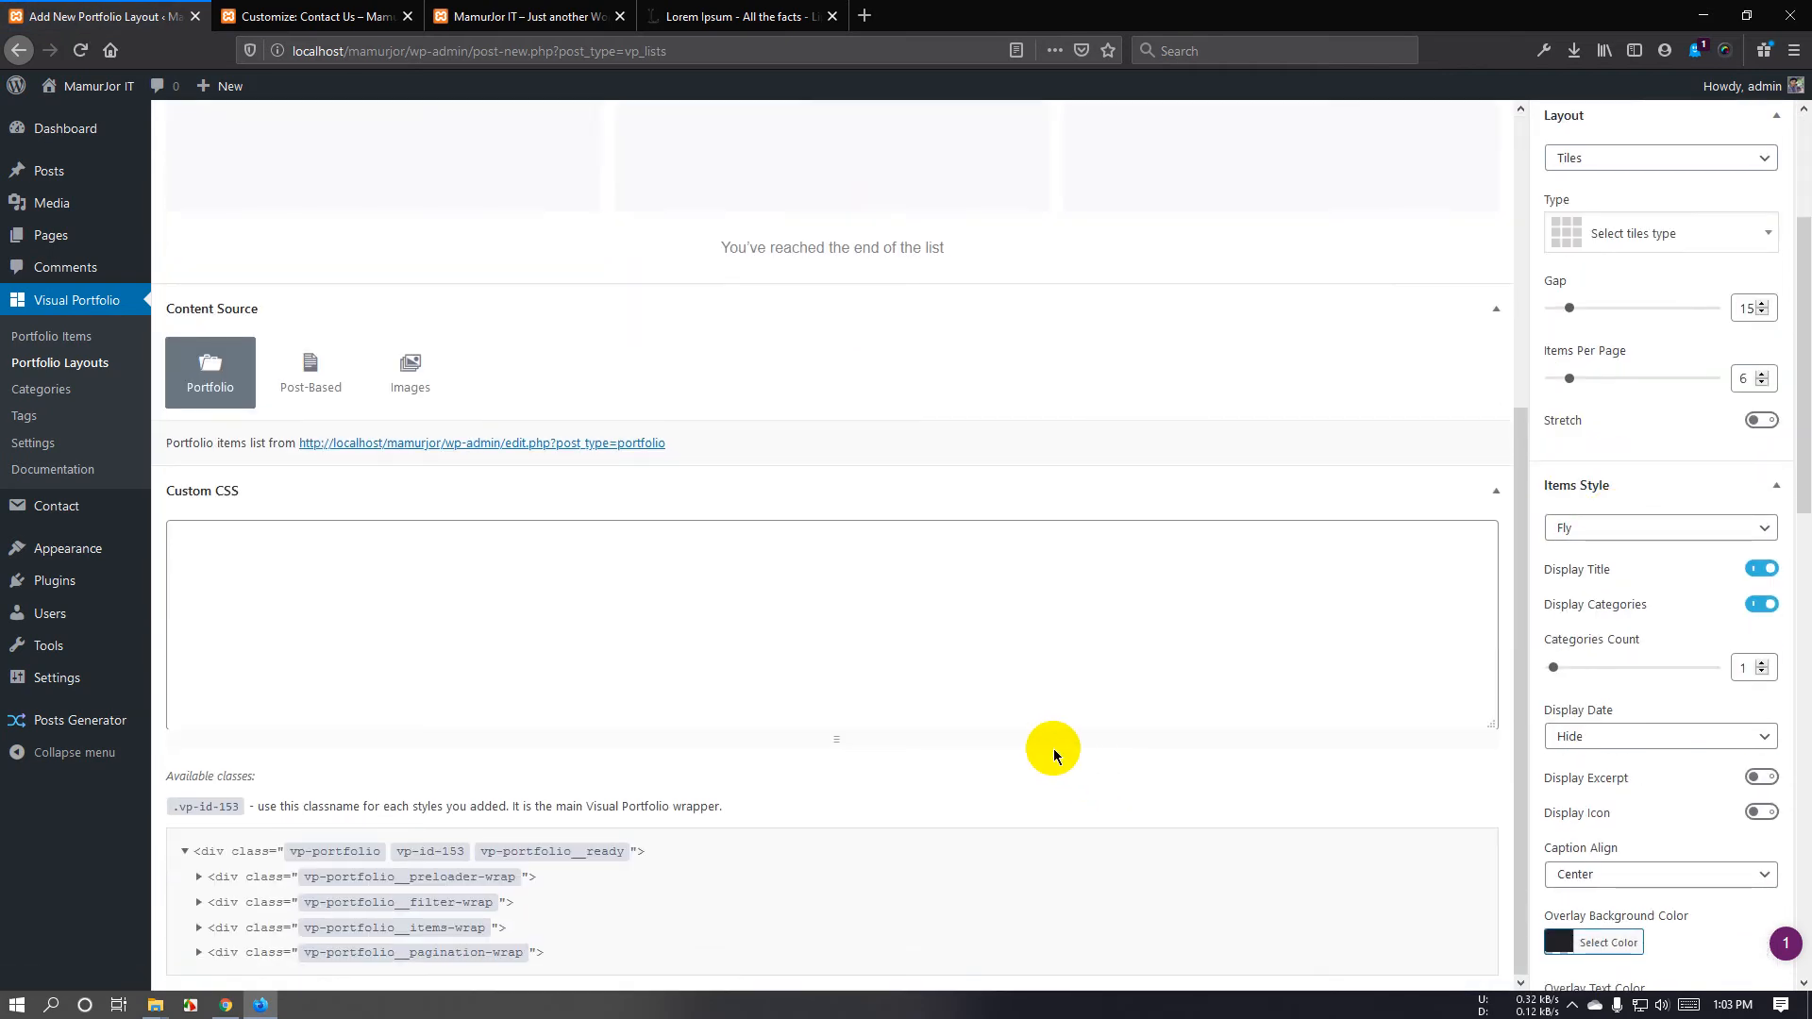
scroll(1569, 745, "up", 3)
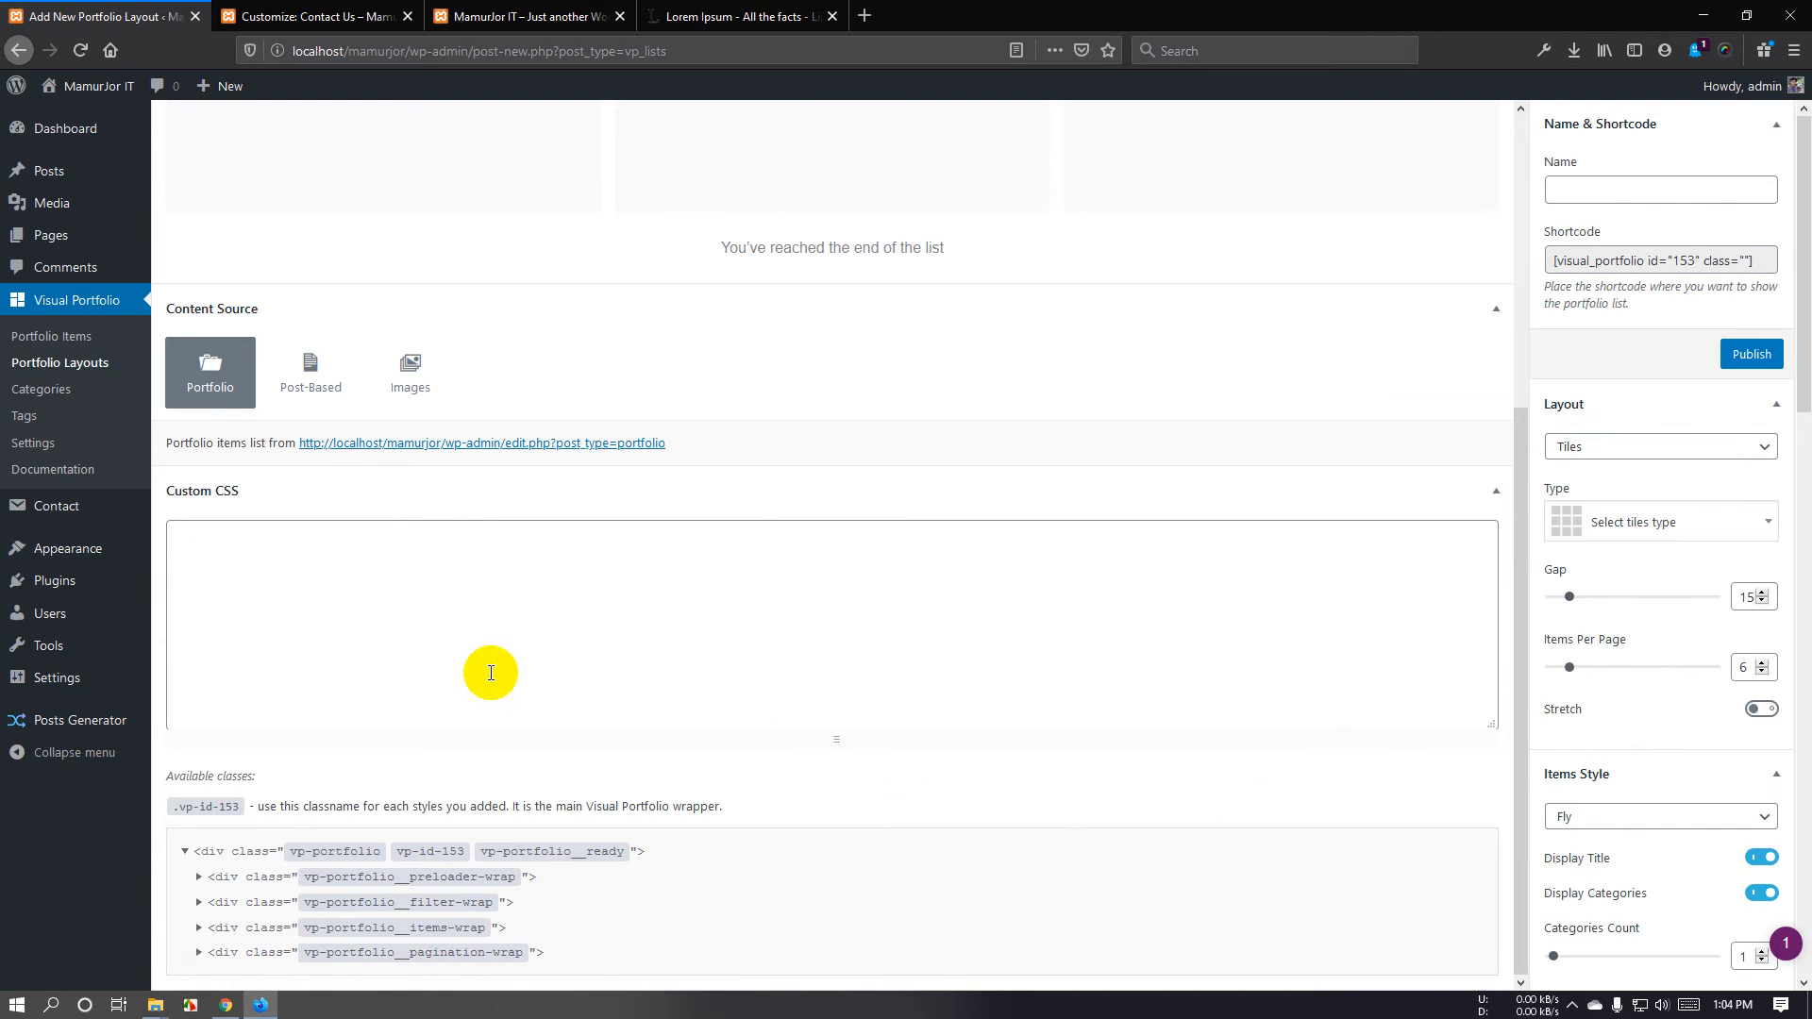
Try the Images content source, and switch the layout to Post-Based with Portfolio as its data source.
left_click(419, 387)
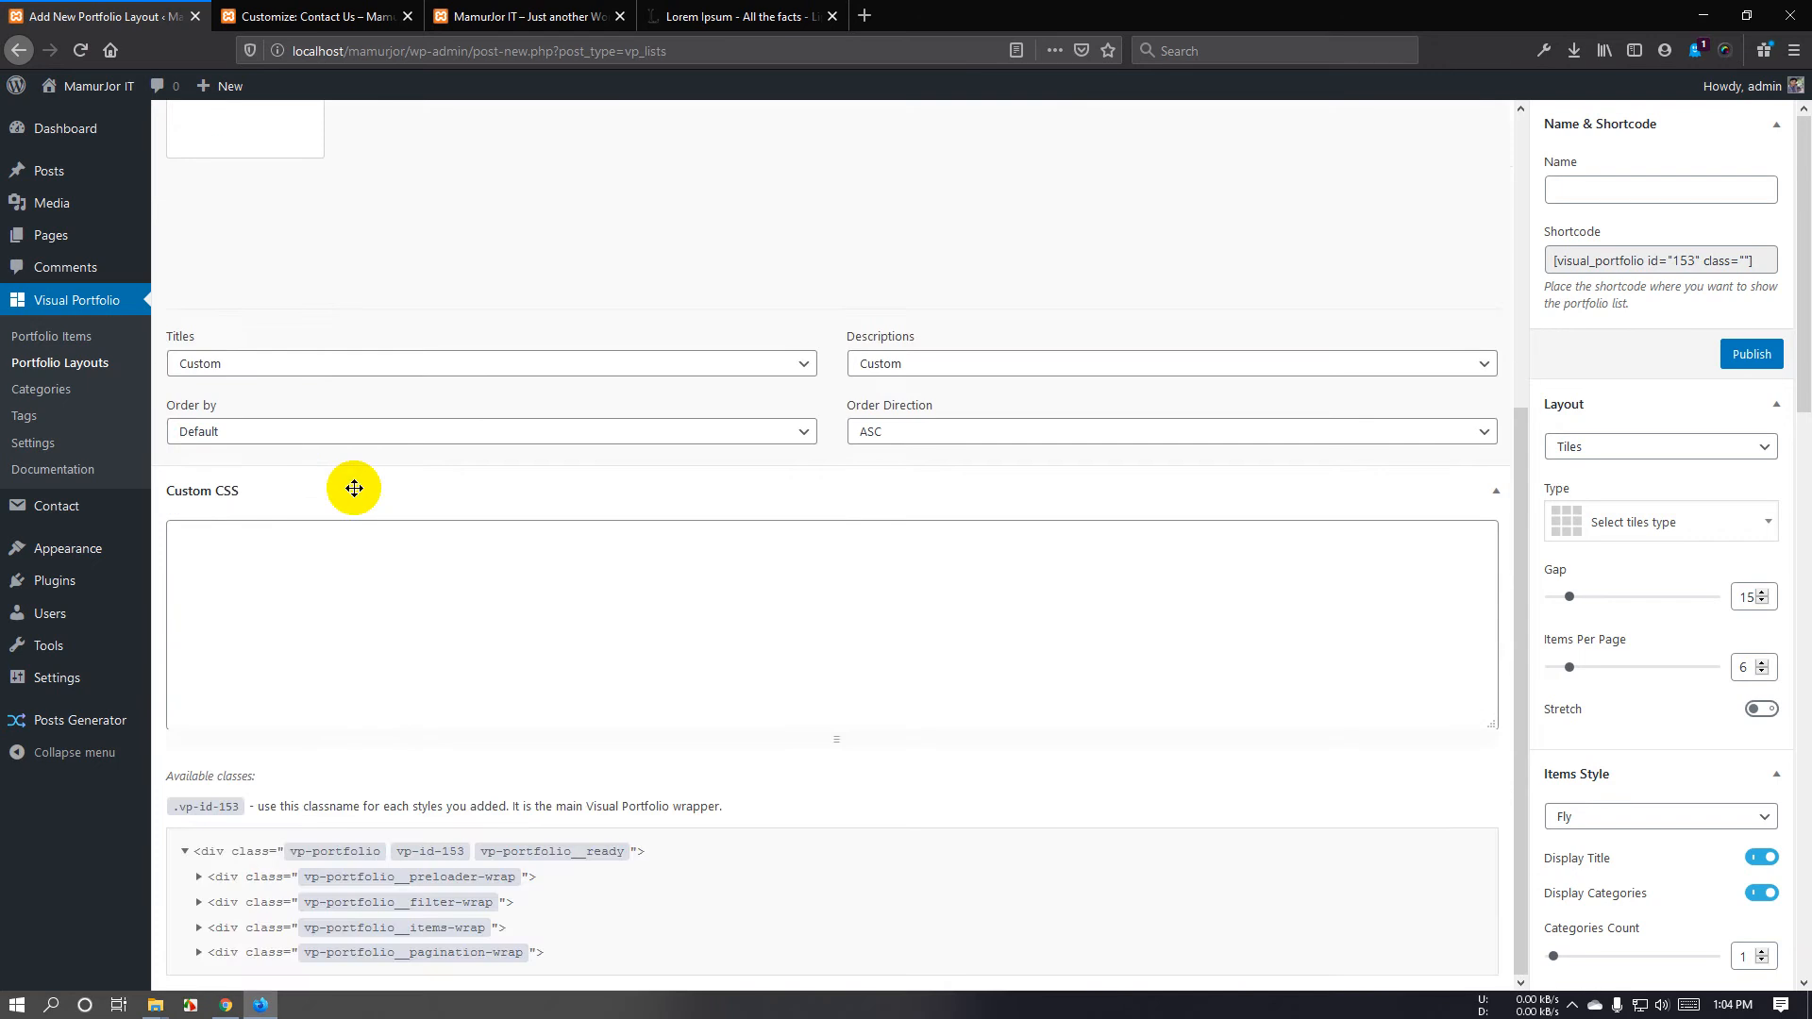
left_click(322, 342)
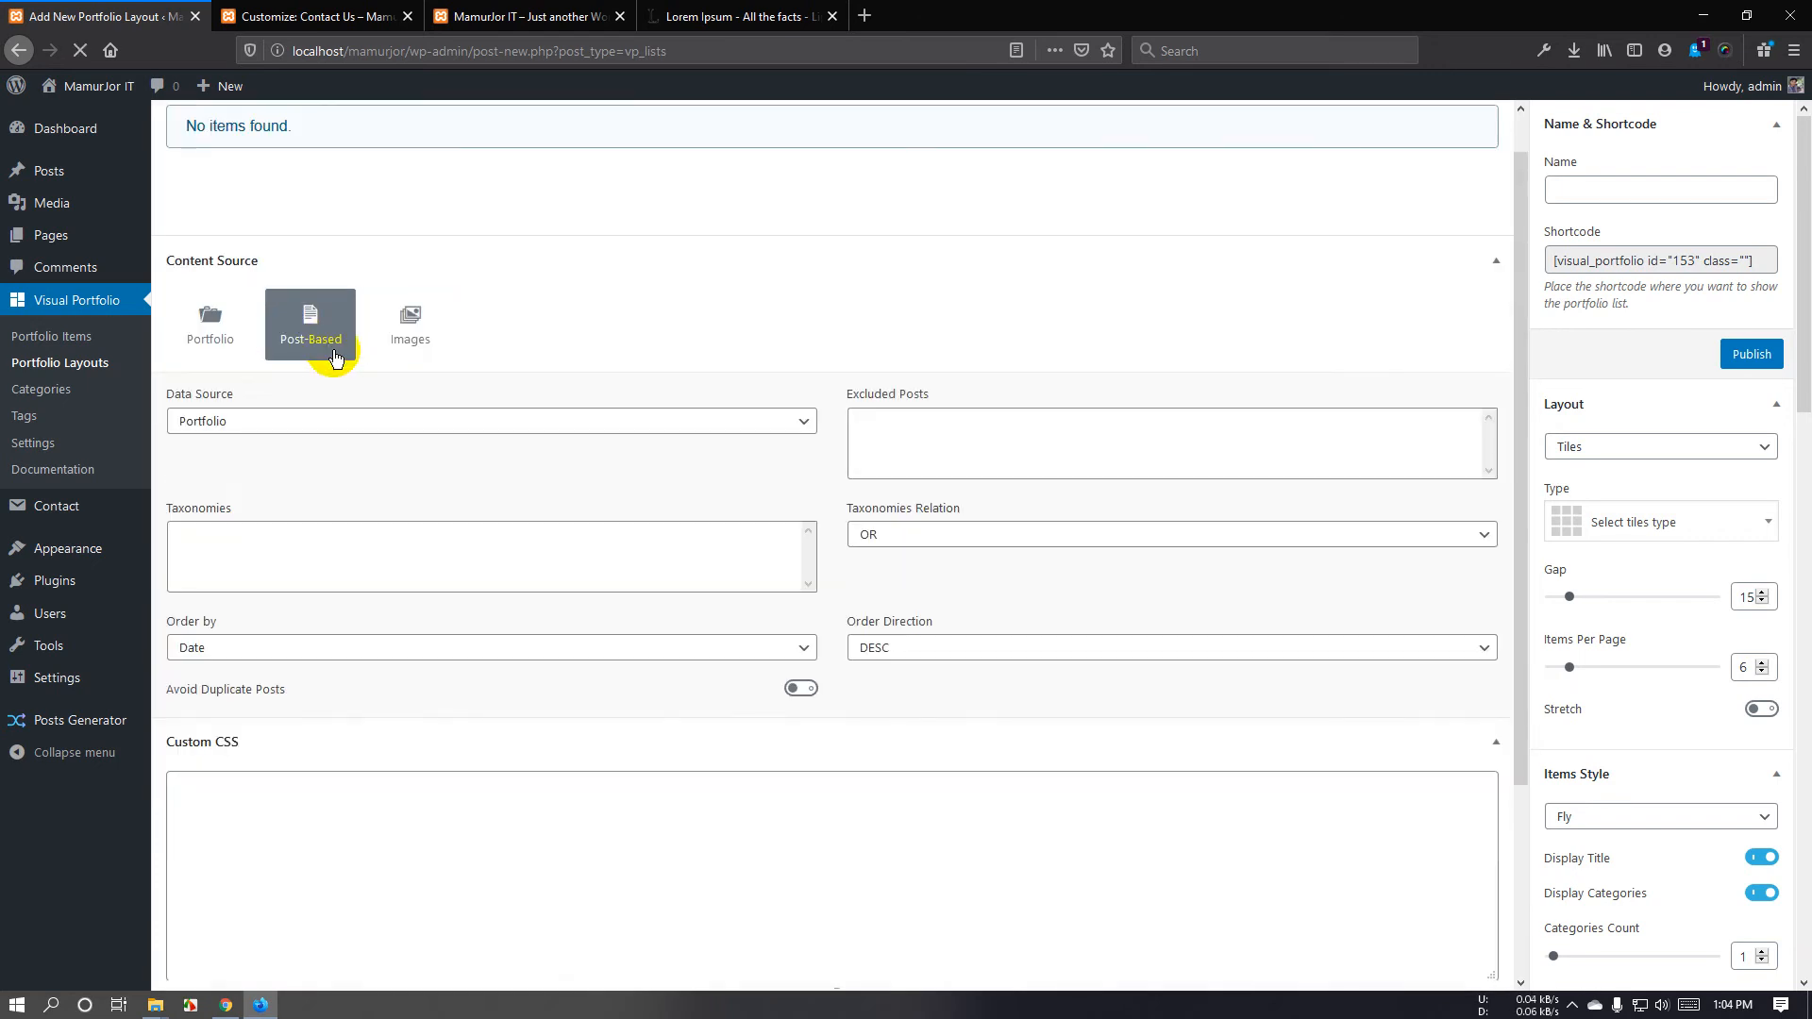
left_click(347, 425)
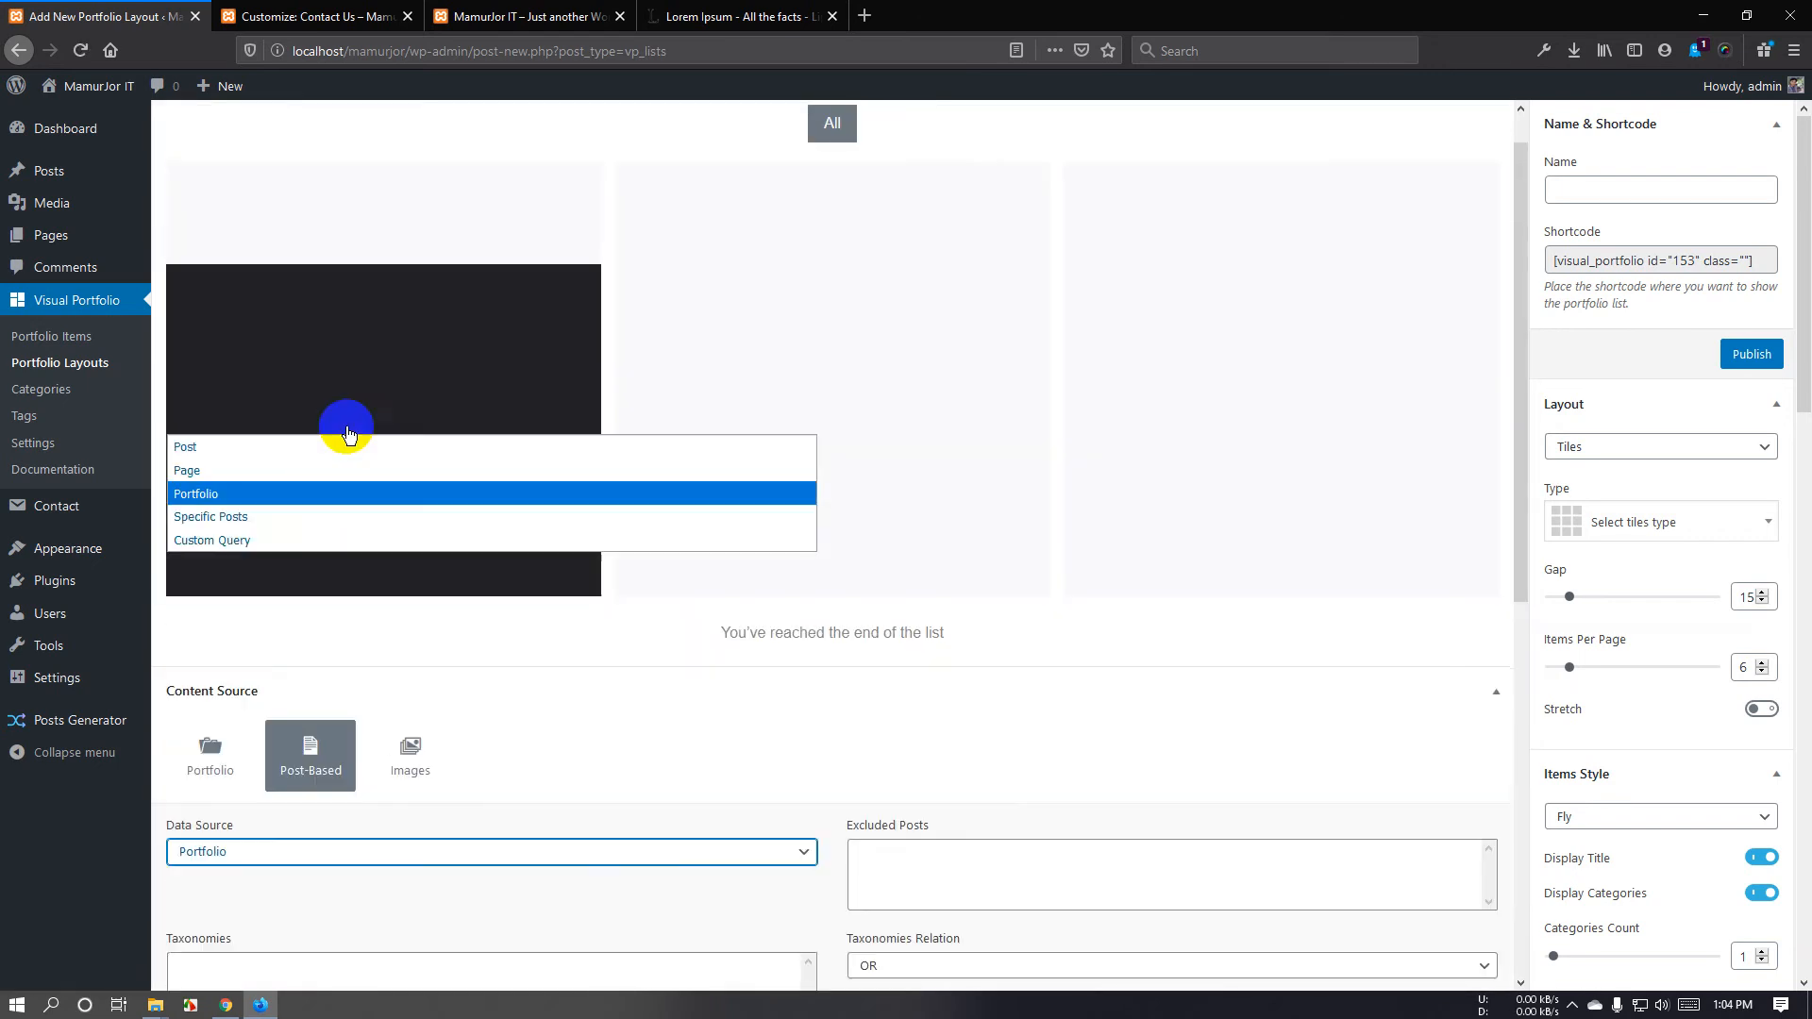
left_click(281, 505)
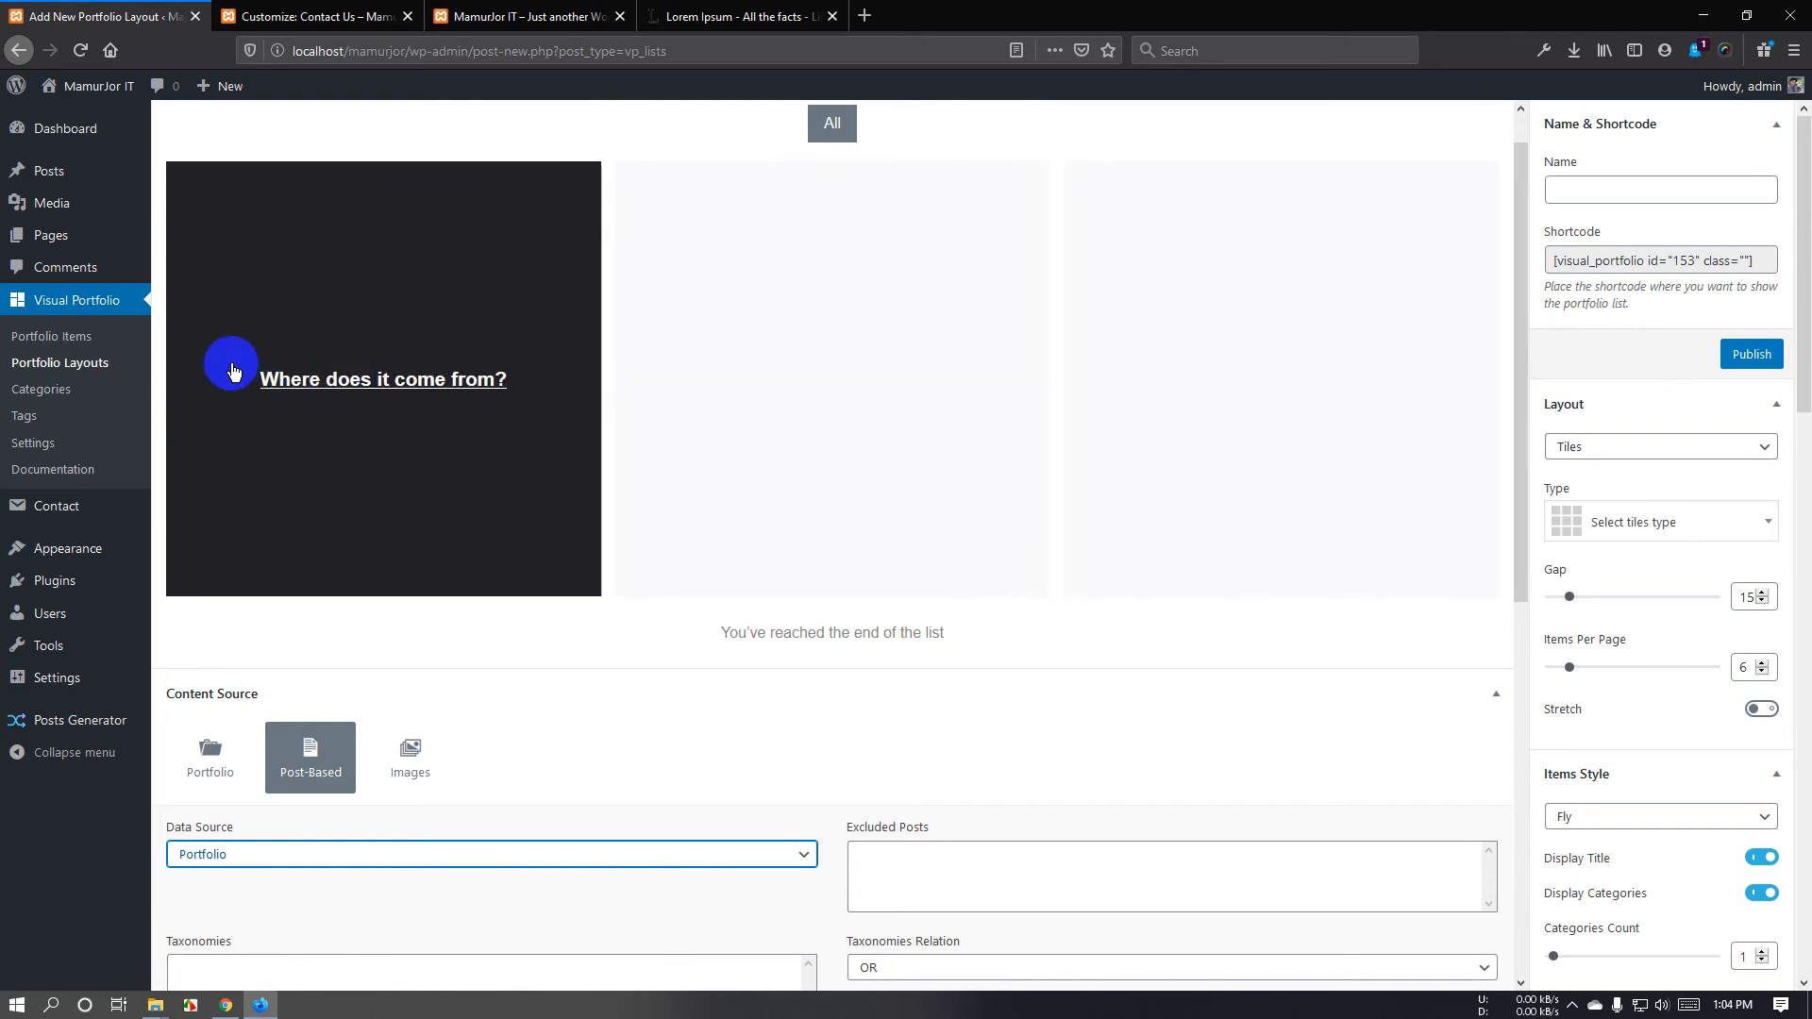
left_click(347, 12)
left_click(727, 18)
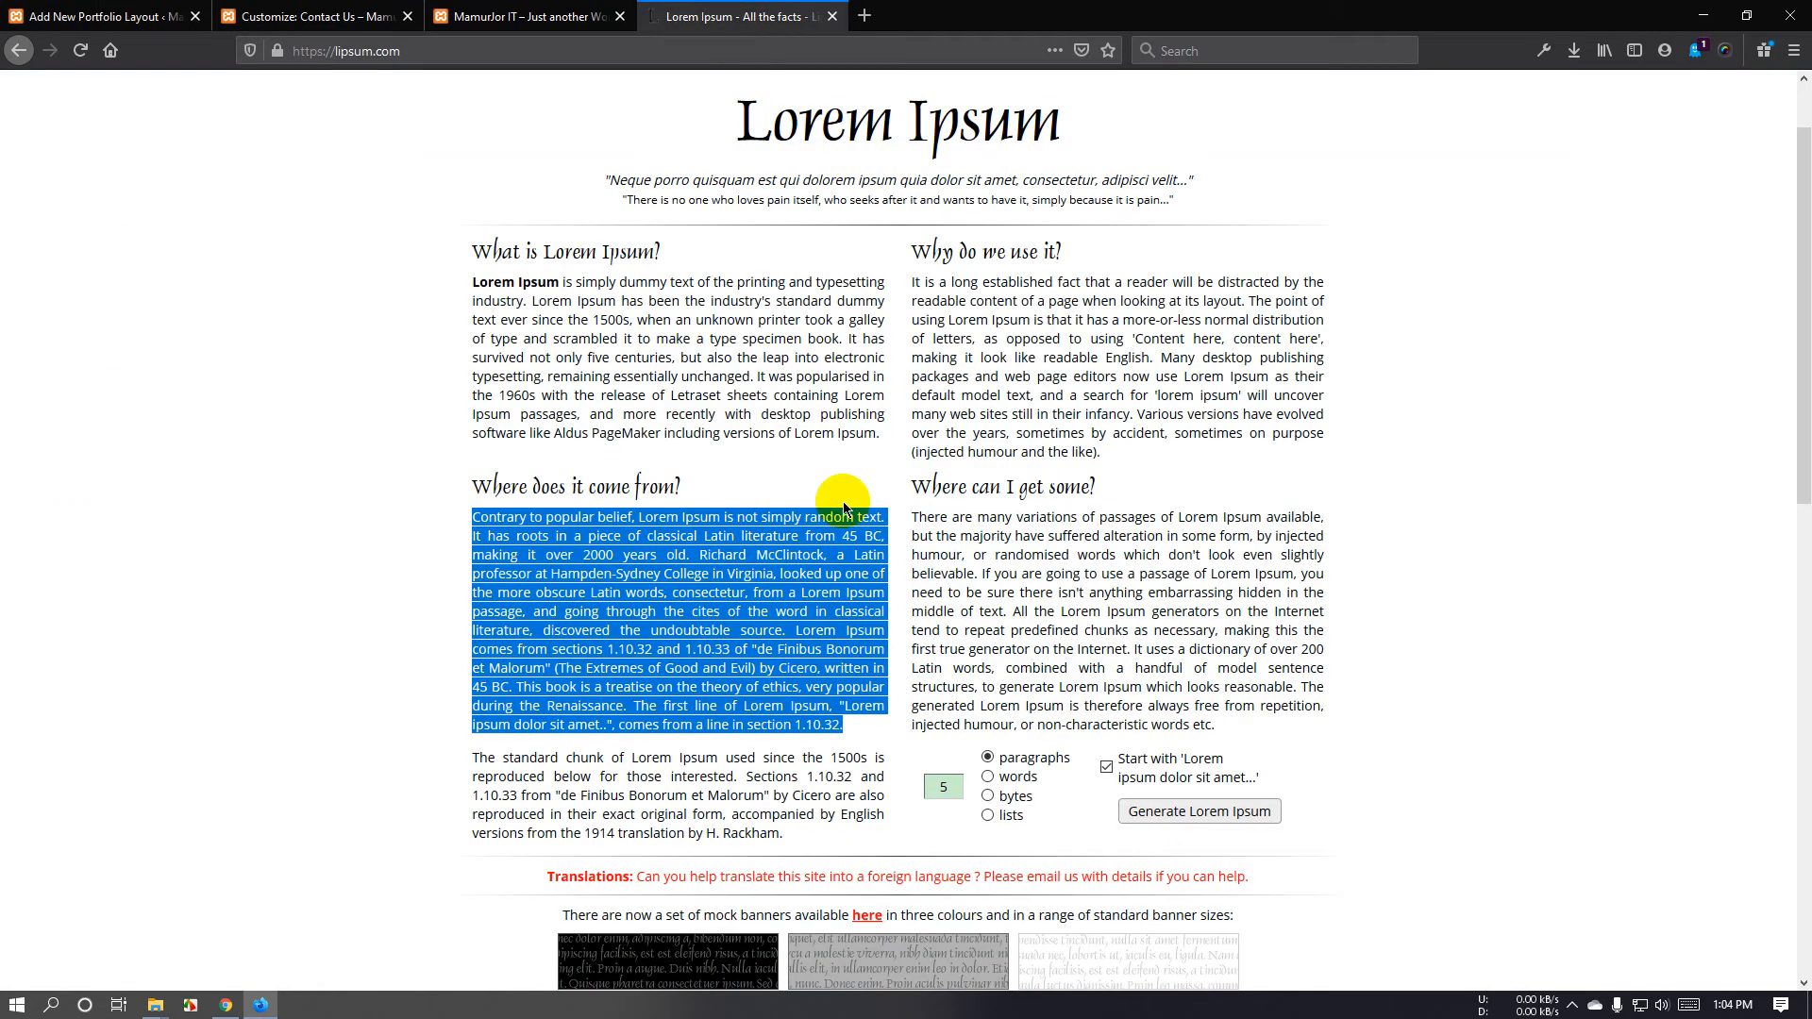
left_click(104, 16)
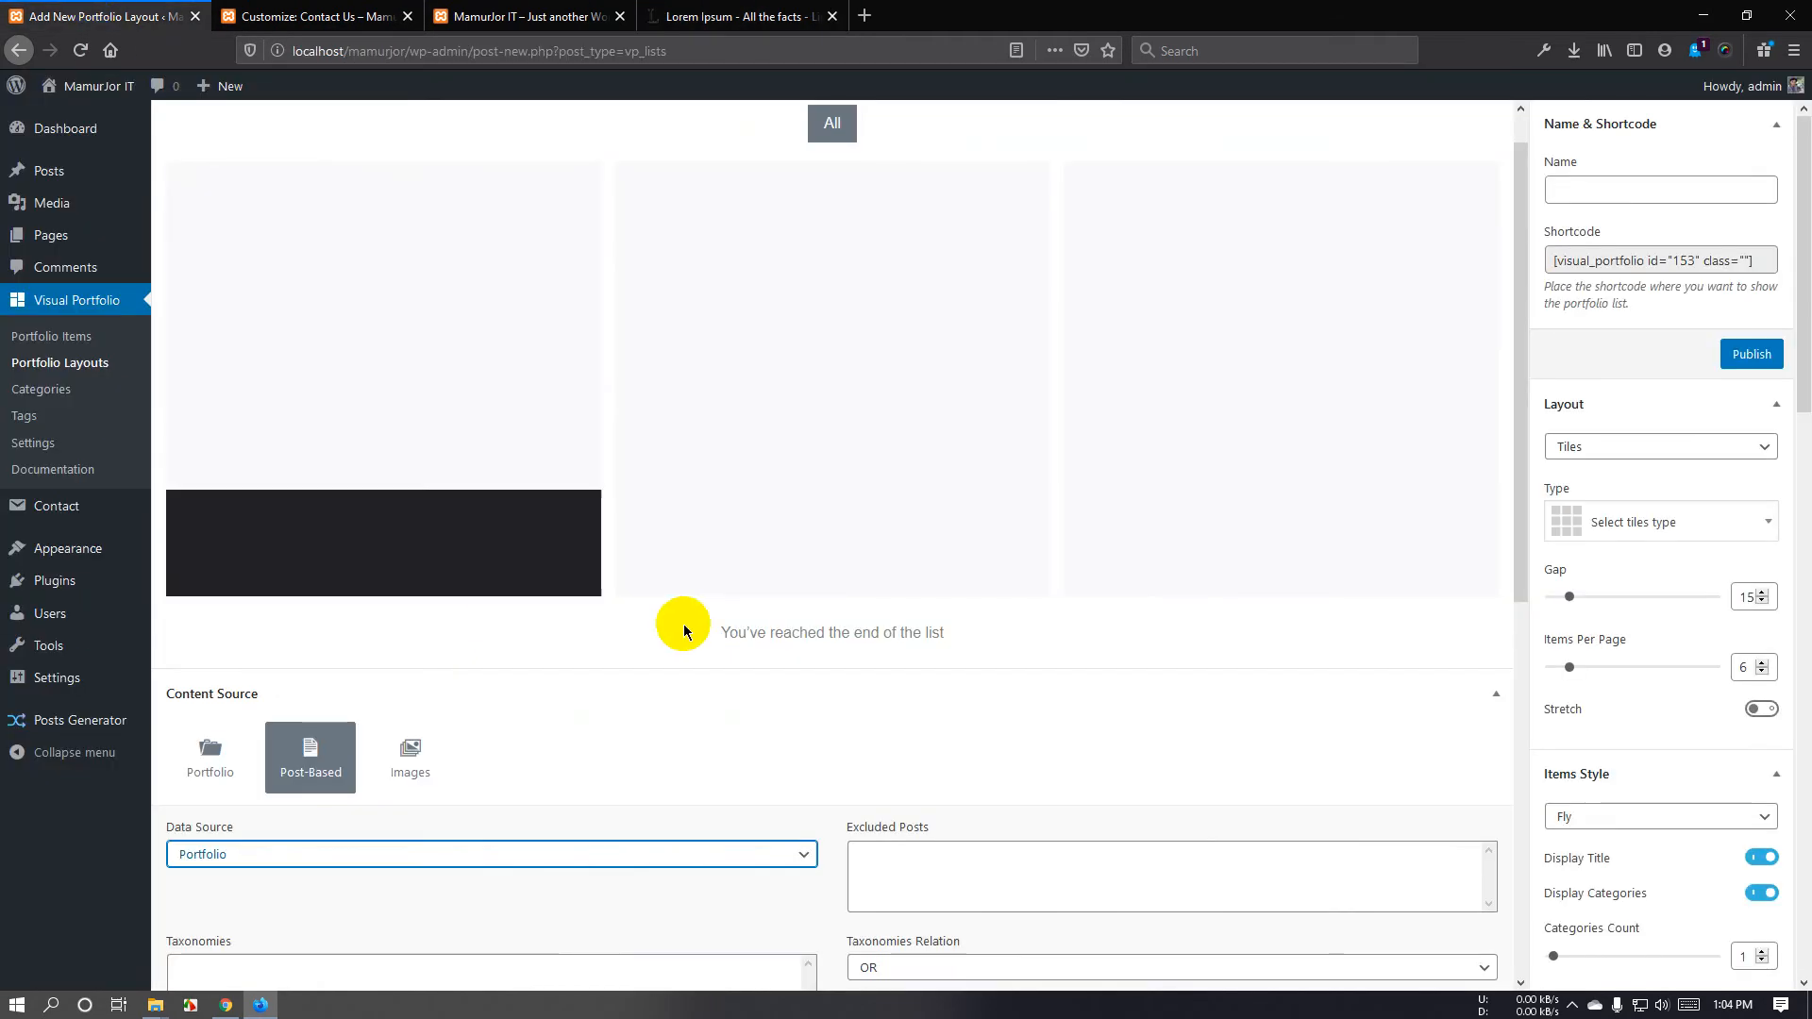
Try adding an image with the Images content source, and switch the layout back to the Portfolio source.
scroll(364, 781, "down", 3)
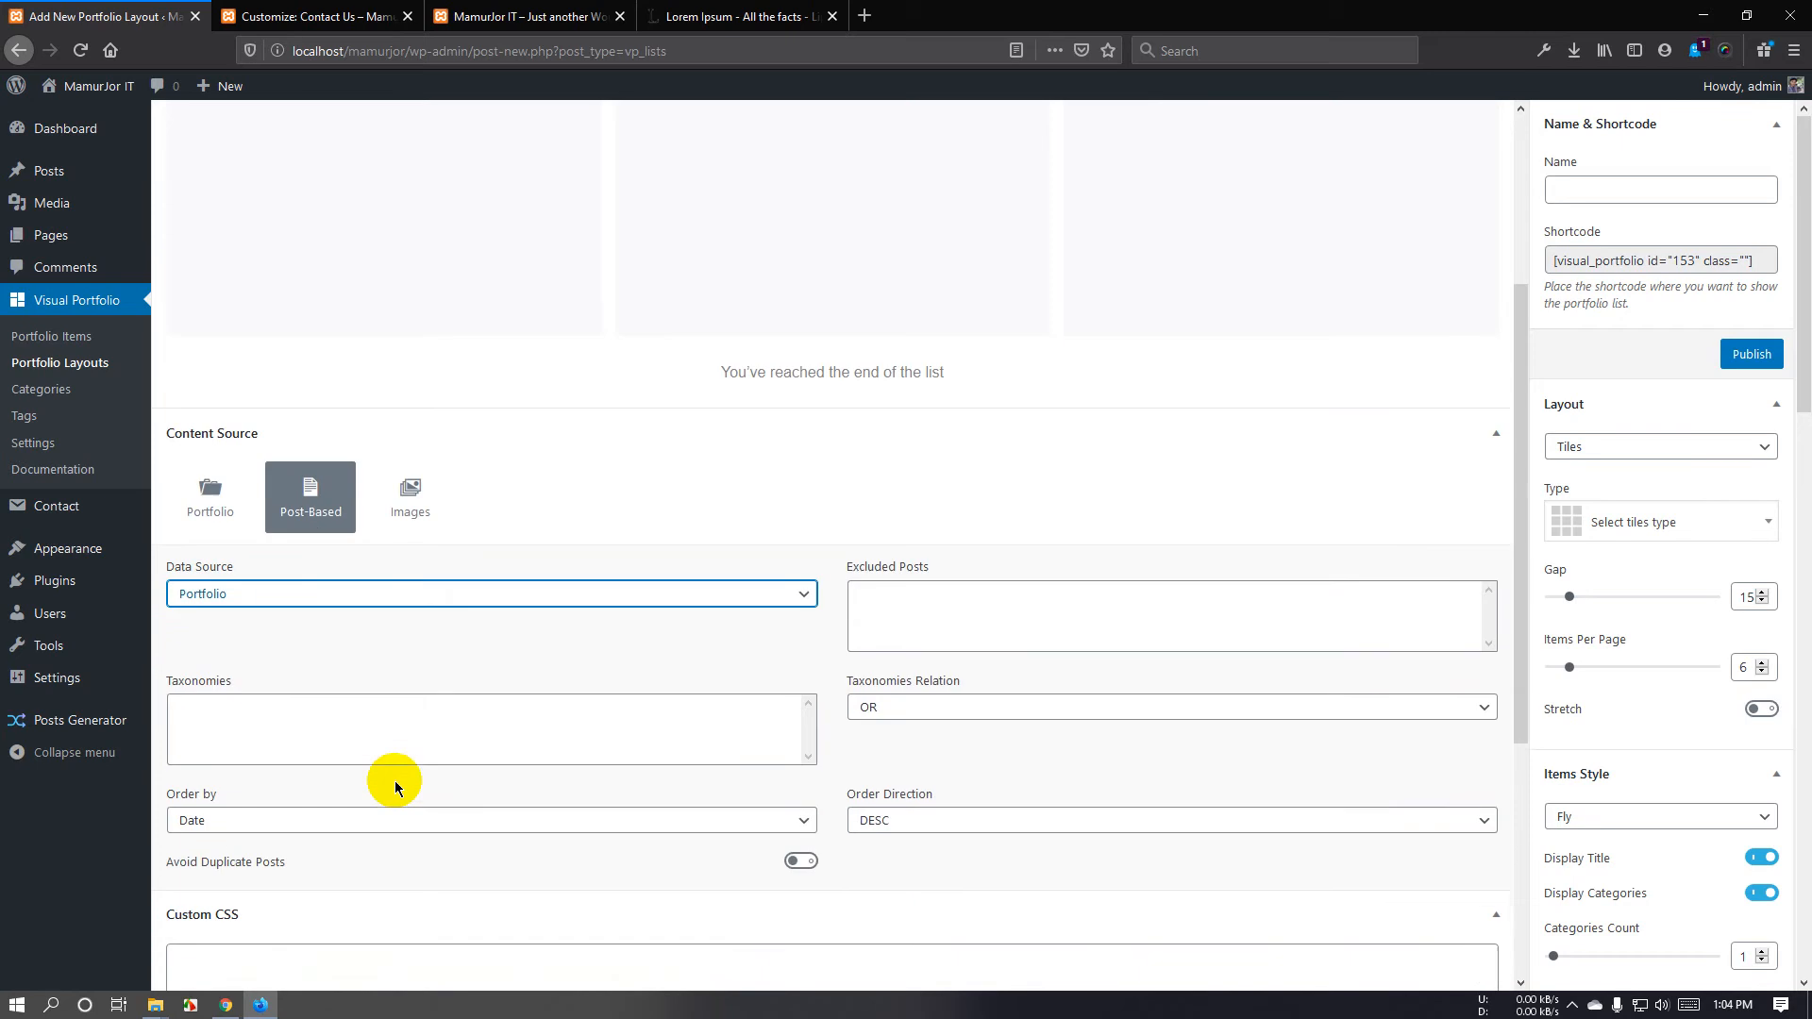
left_click(408, 485)
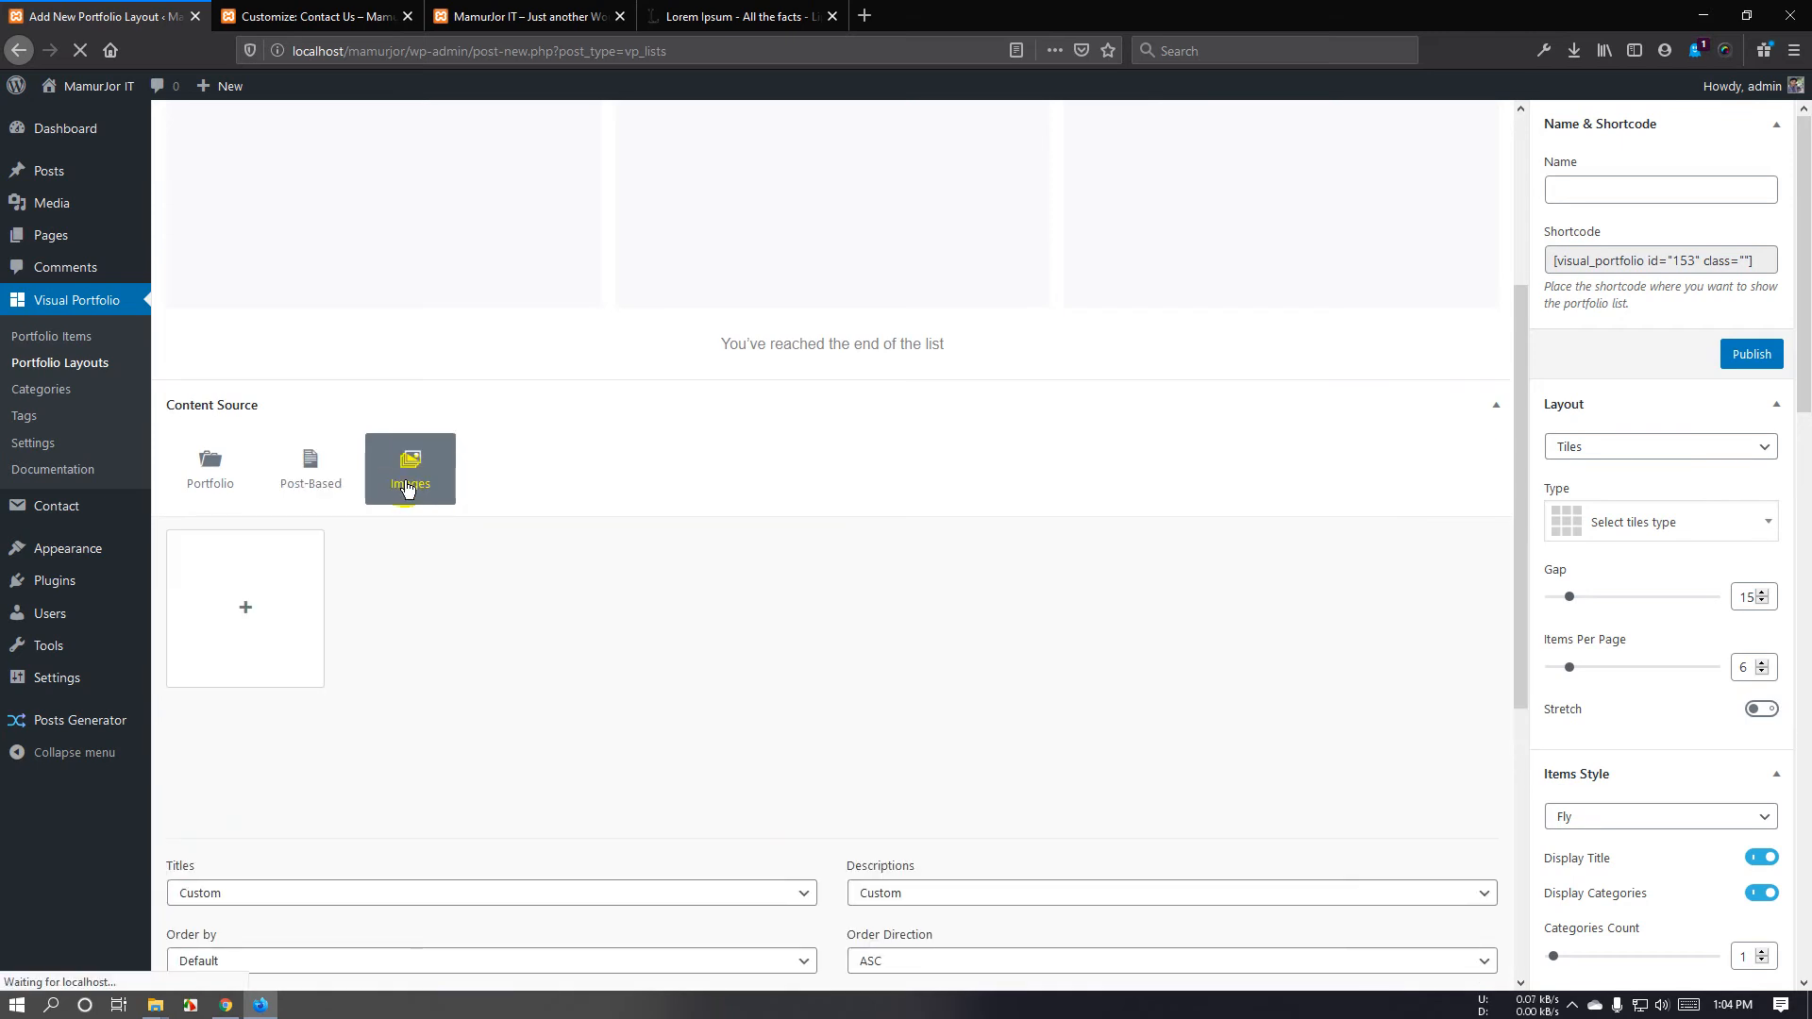
scroll(395, 556, "down", 5)
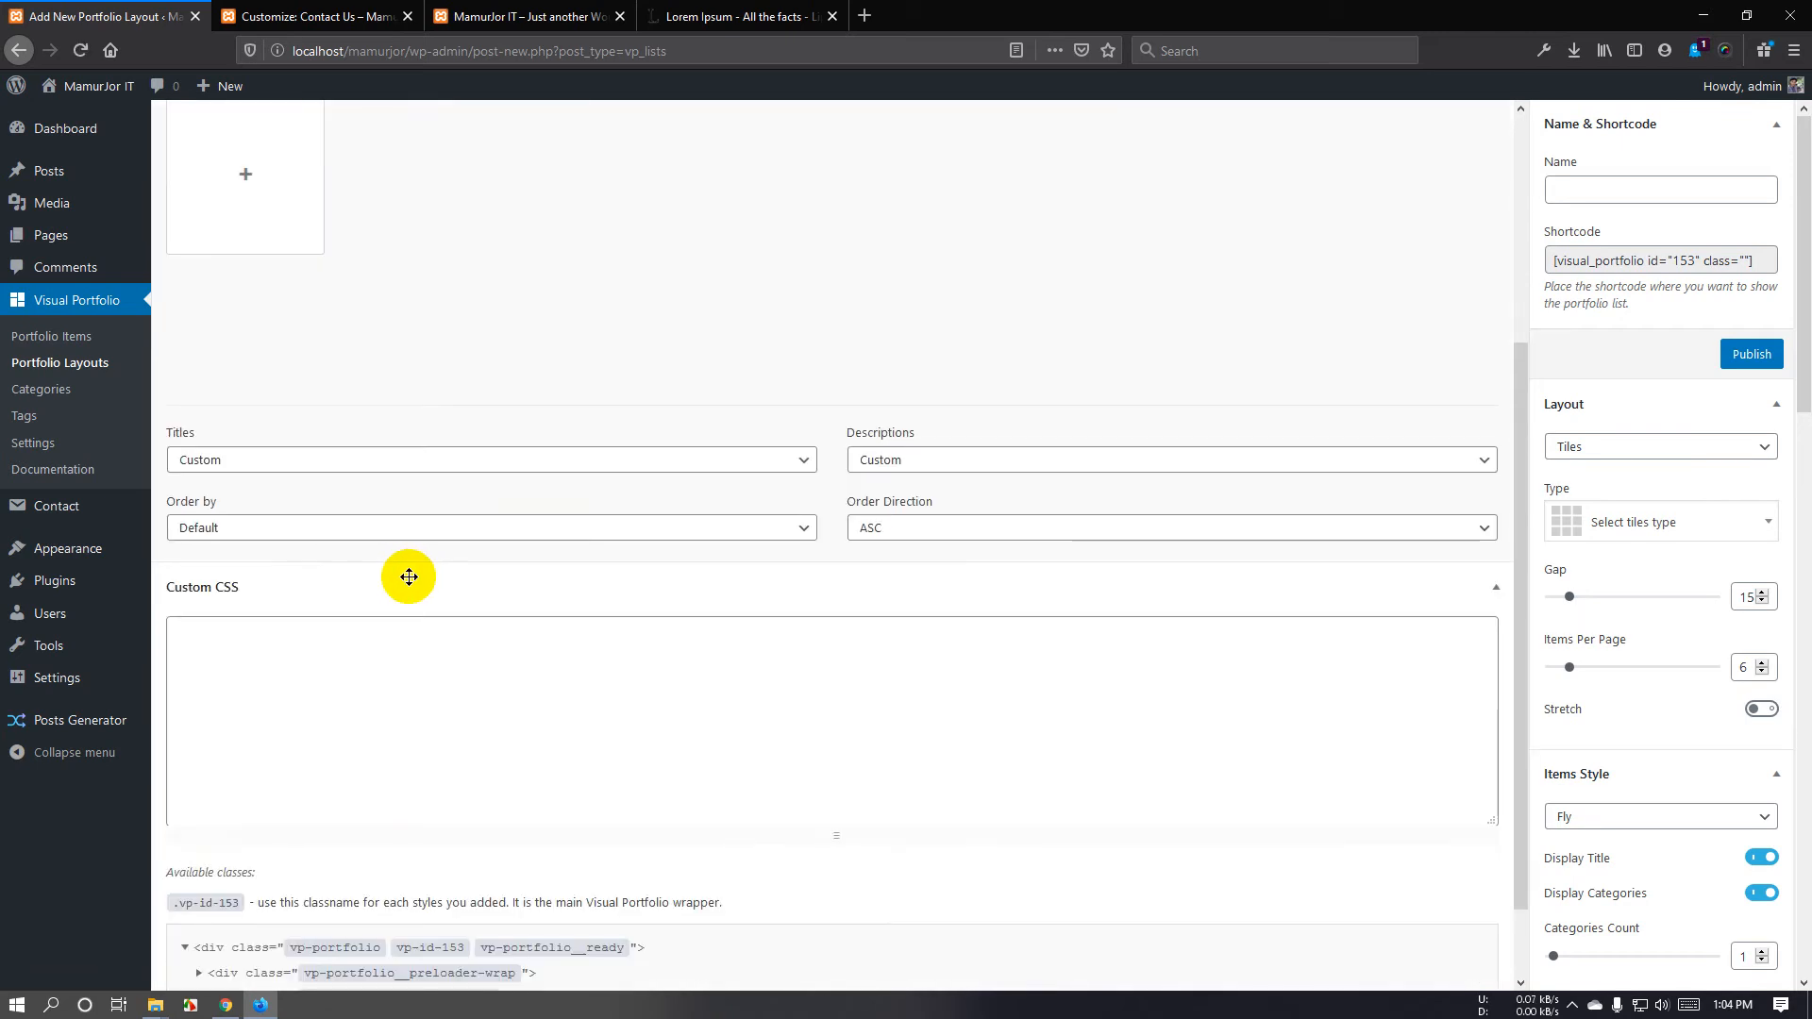
scroll(415, 566, "up", 3)
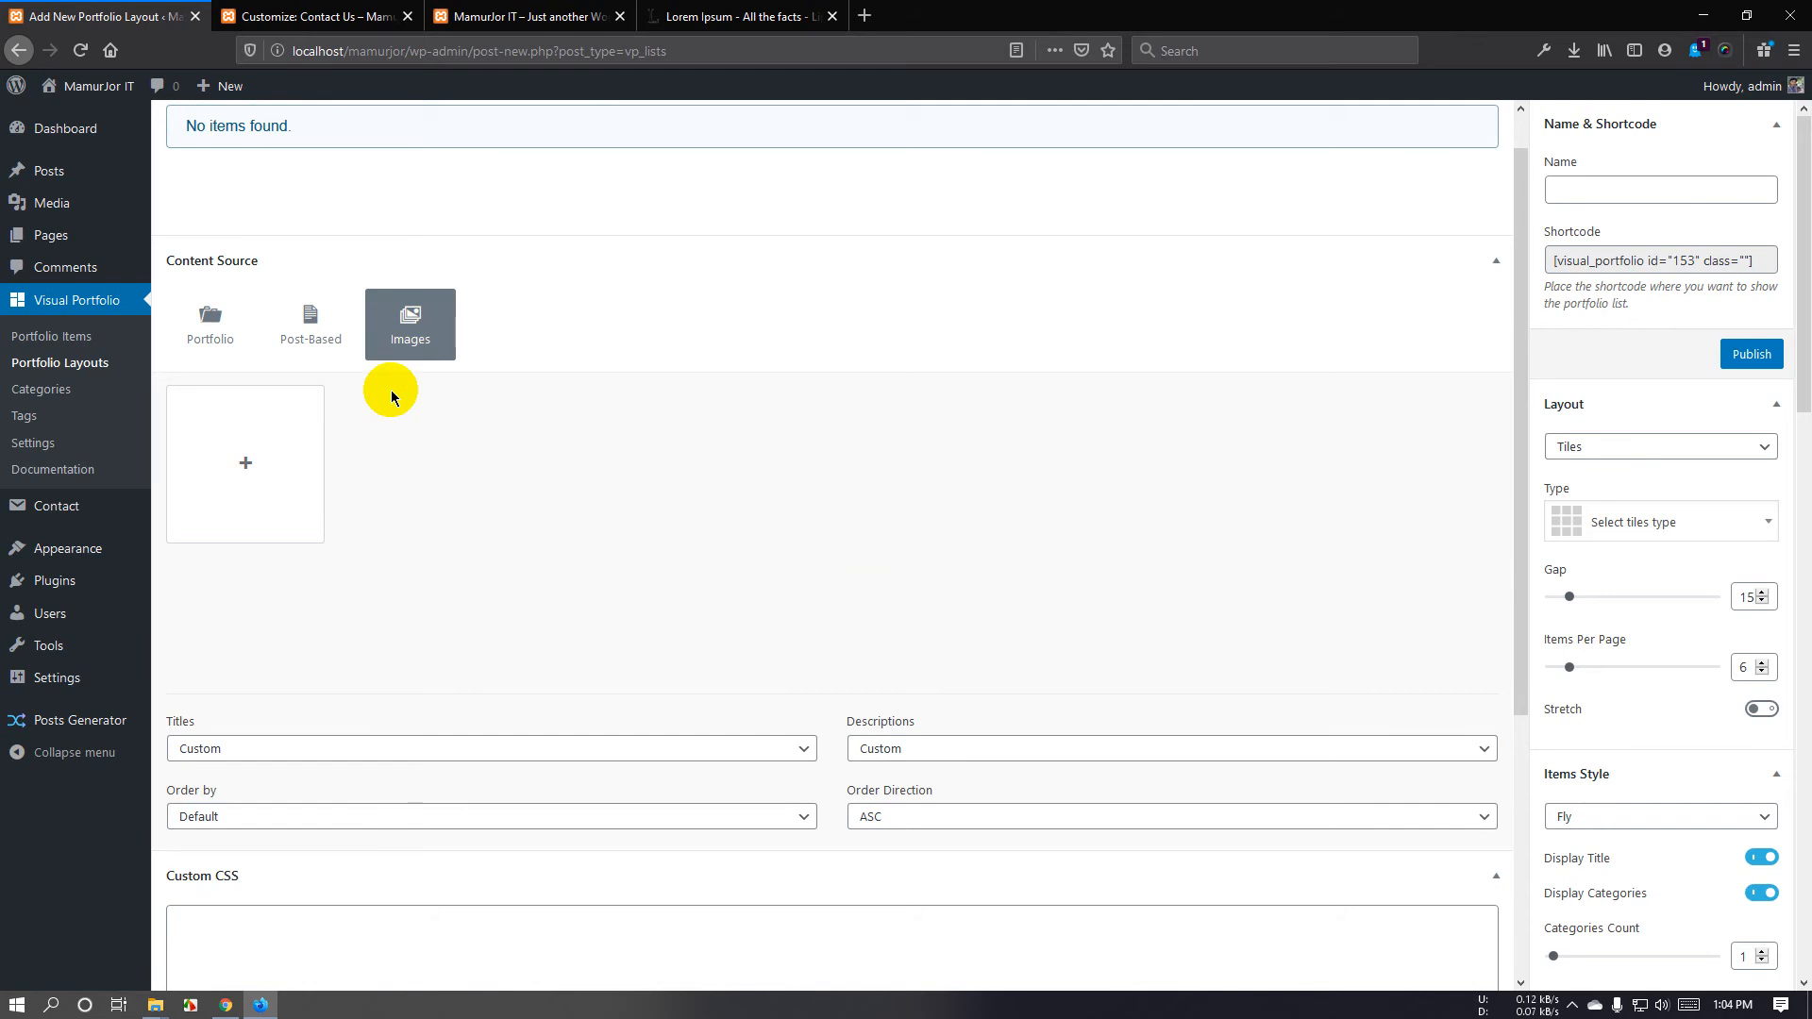
left_click(240, 471)
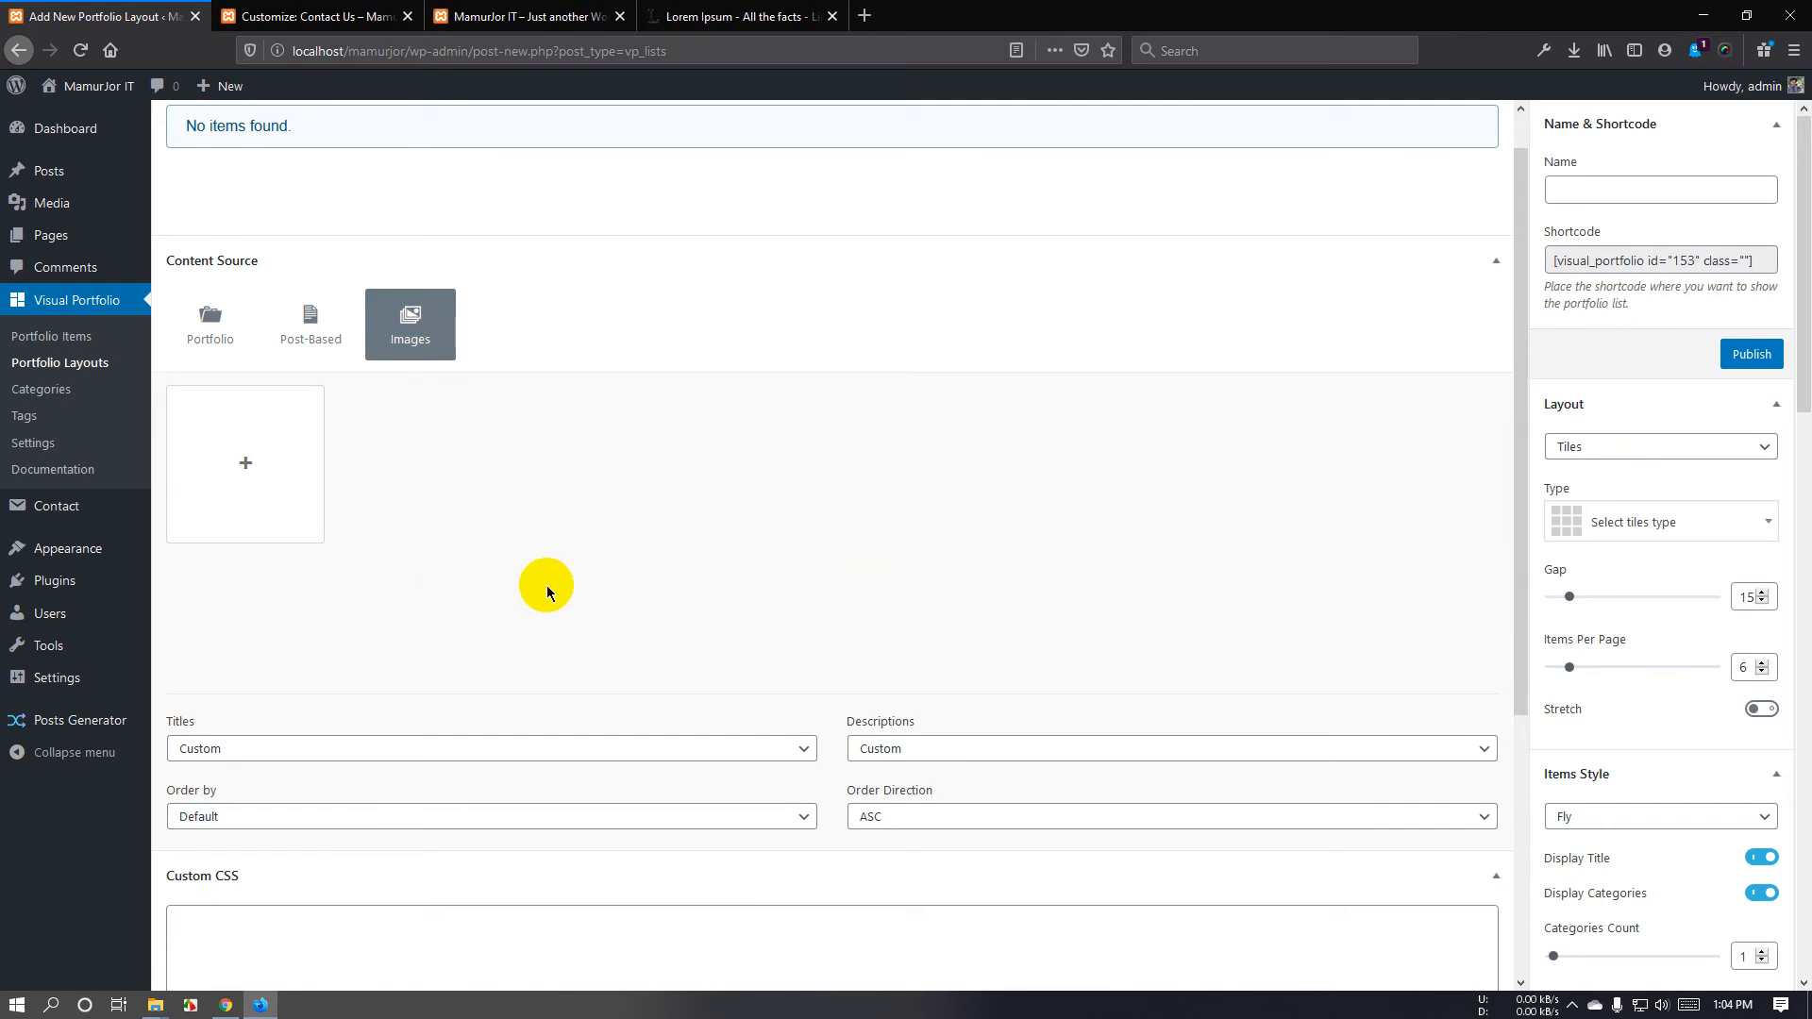
scroll(546, 585, "up", 1)
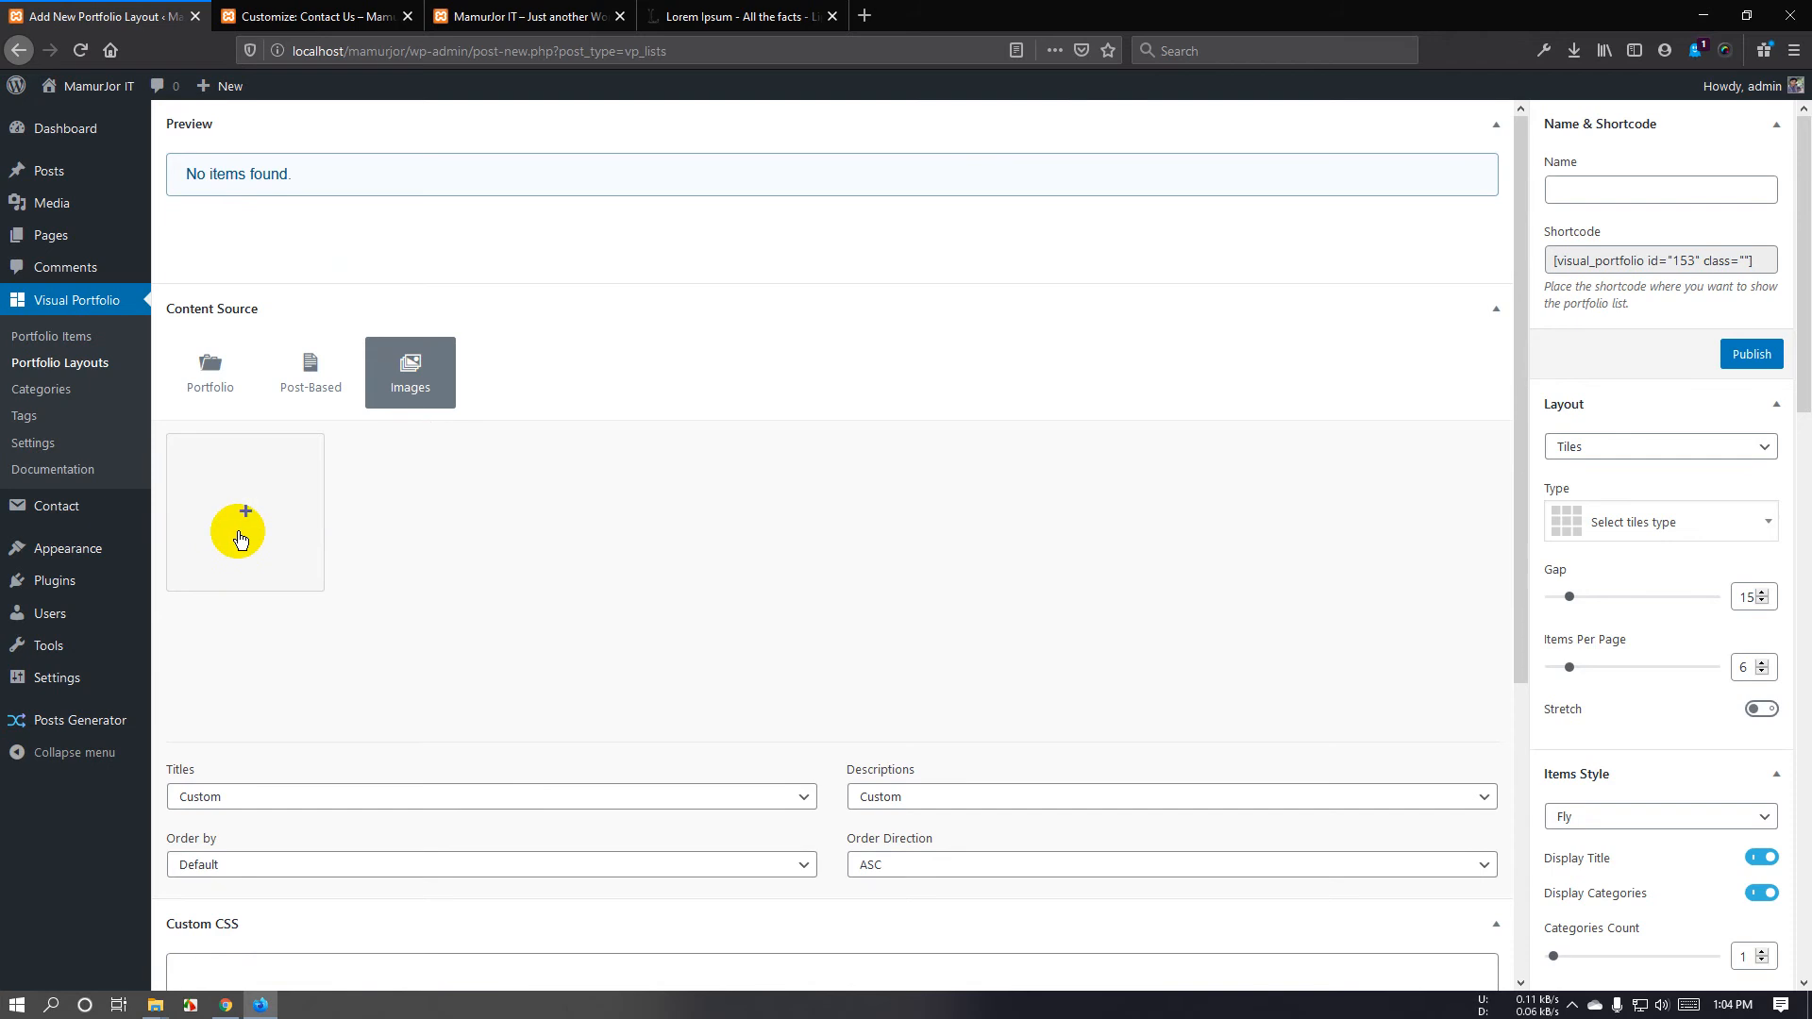
left_click(223, 375)
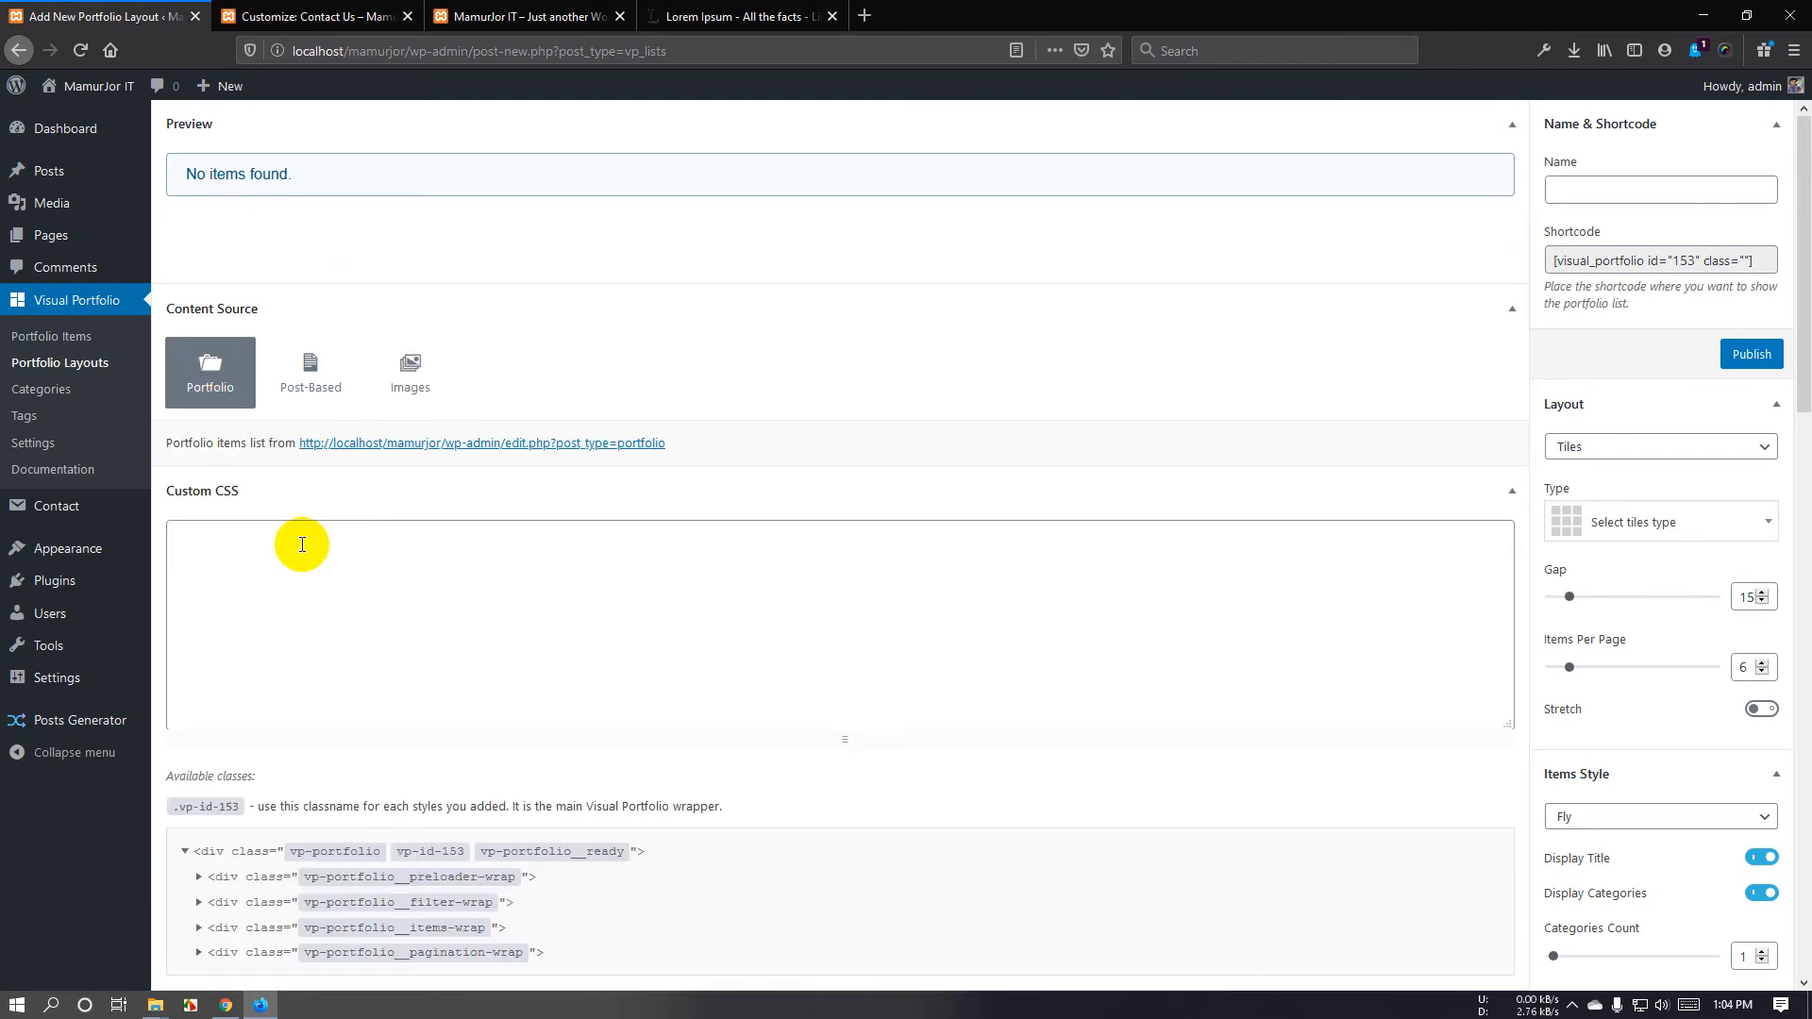
scroll(434, 675, "down", 2)
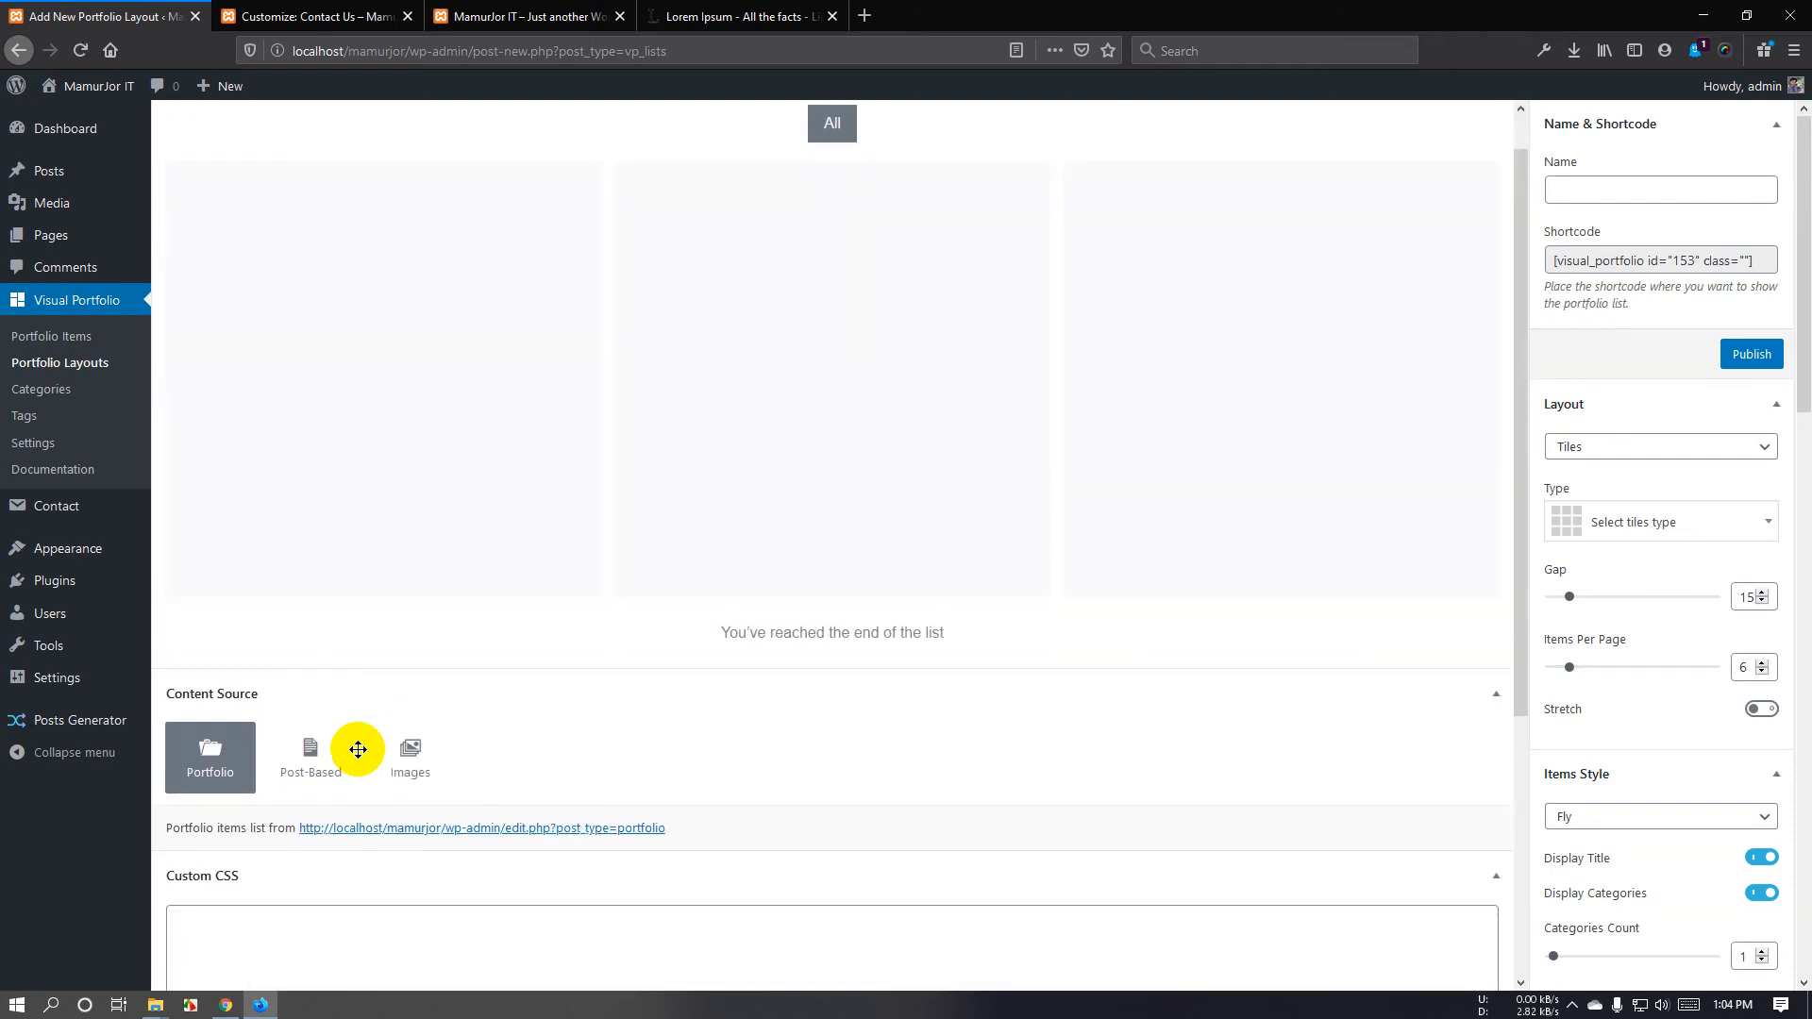
Set the new portfolio layout's content source to Images and look through its options.
left_click(412, 637)
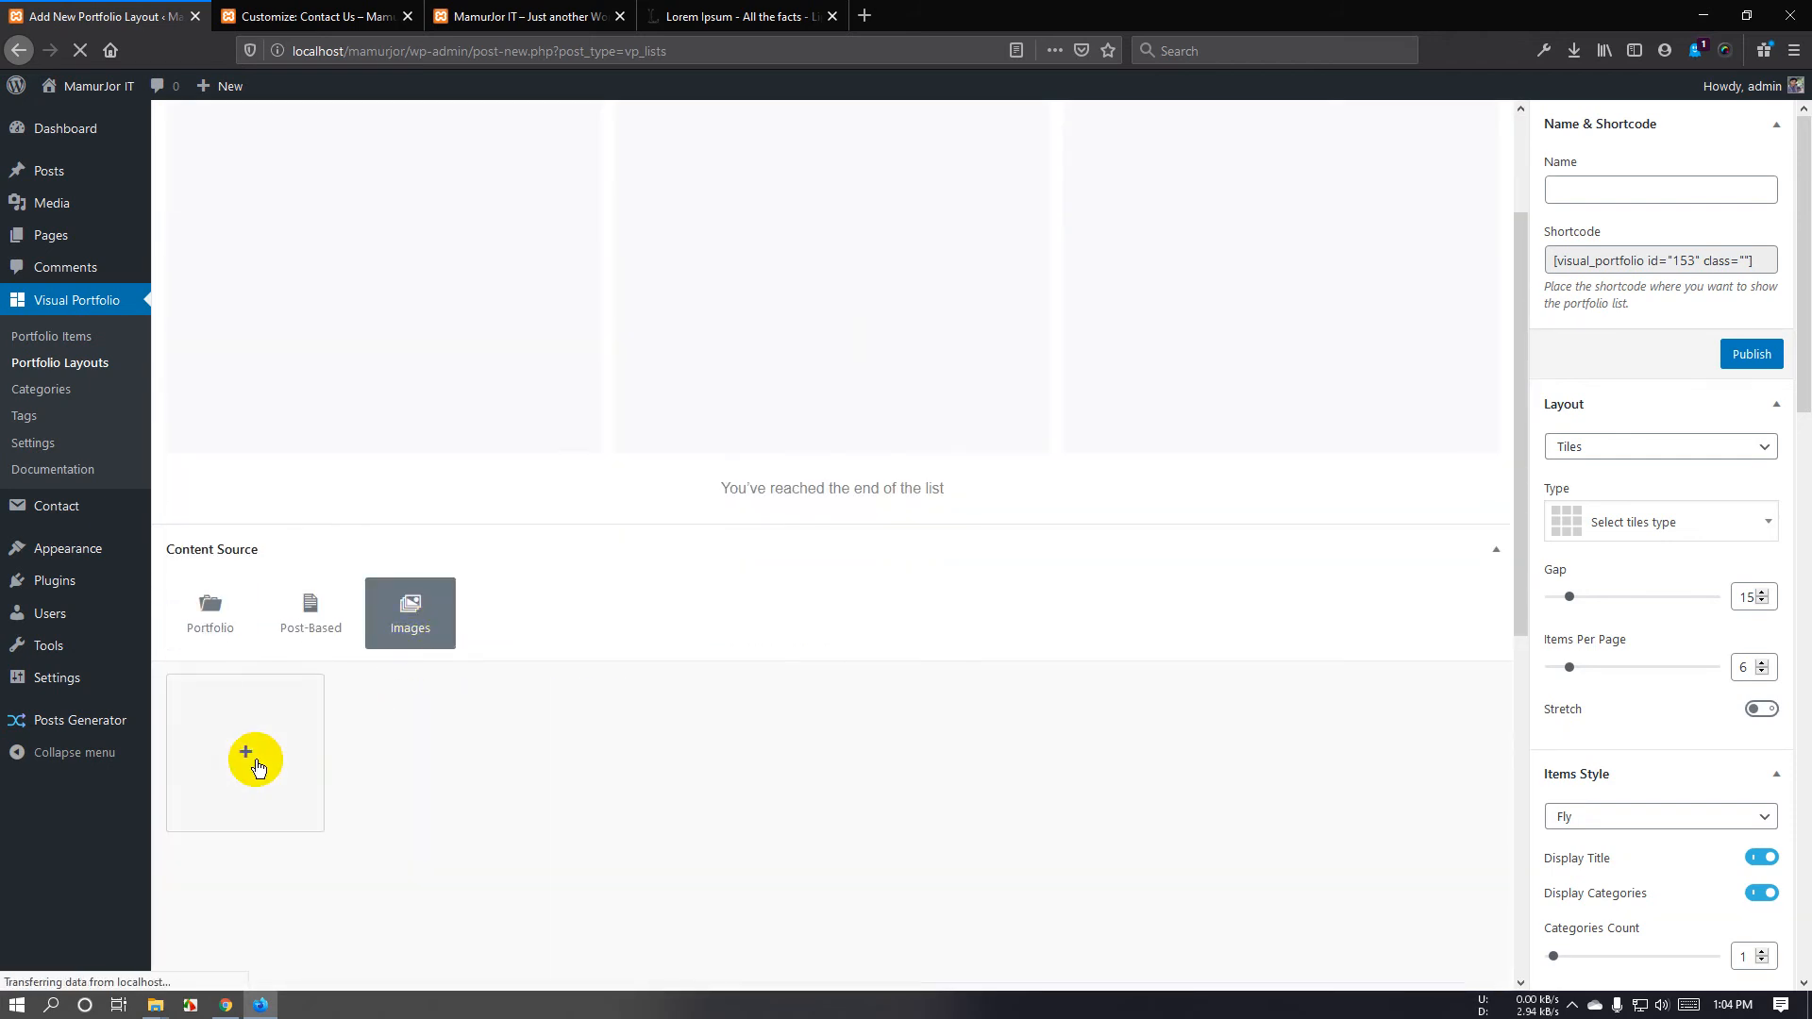
scroll(367, 743, "down", 1)
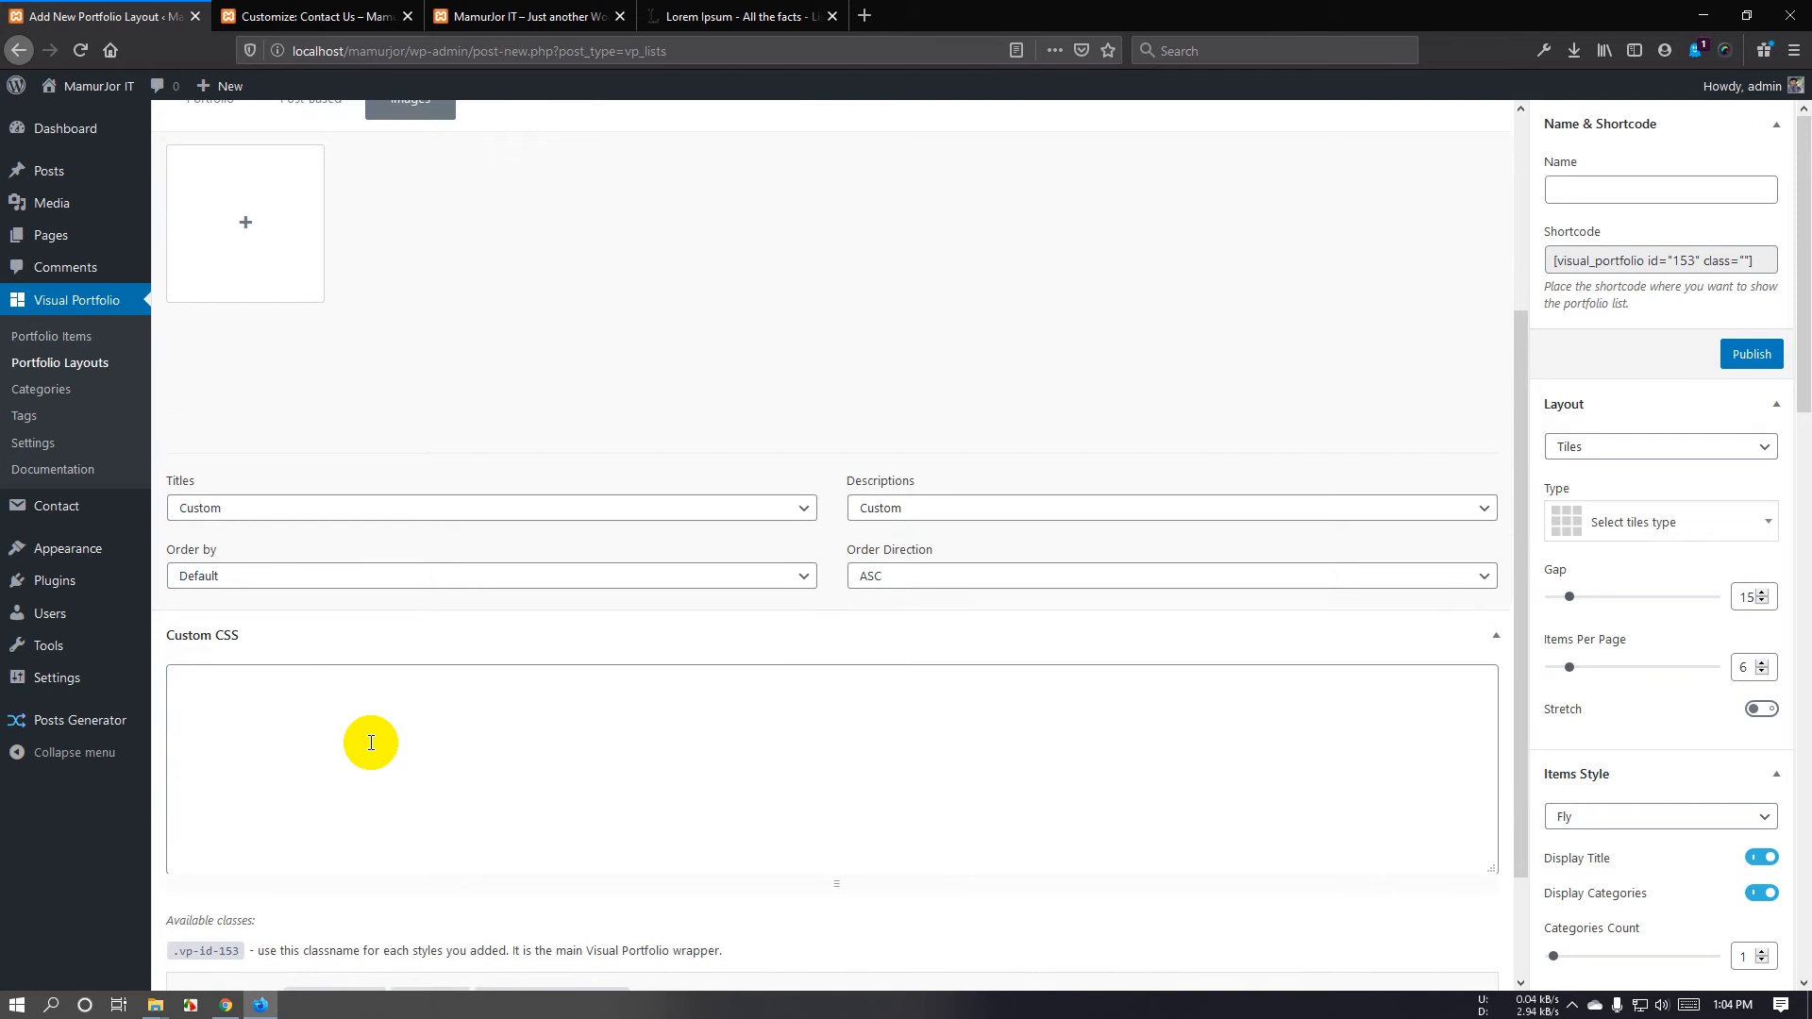
scroll(370, 742, "down", 2)
scroll(370, 742, "up", 4)
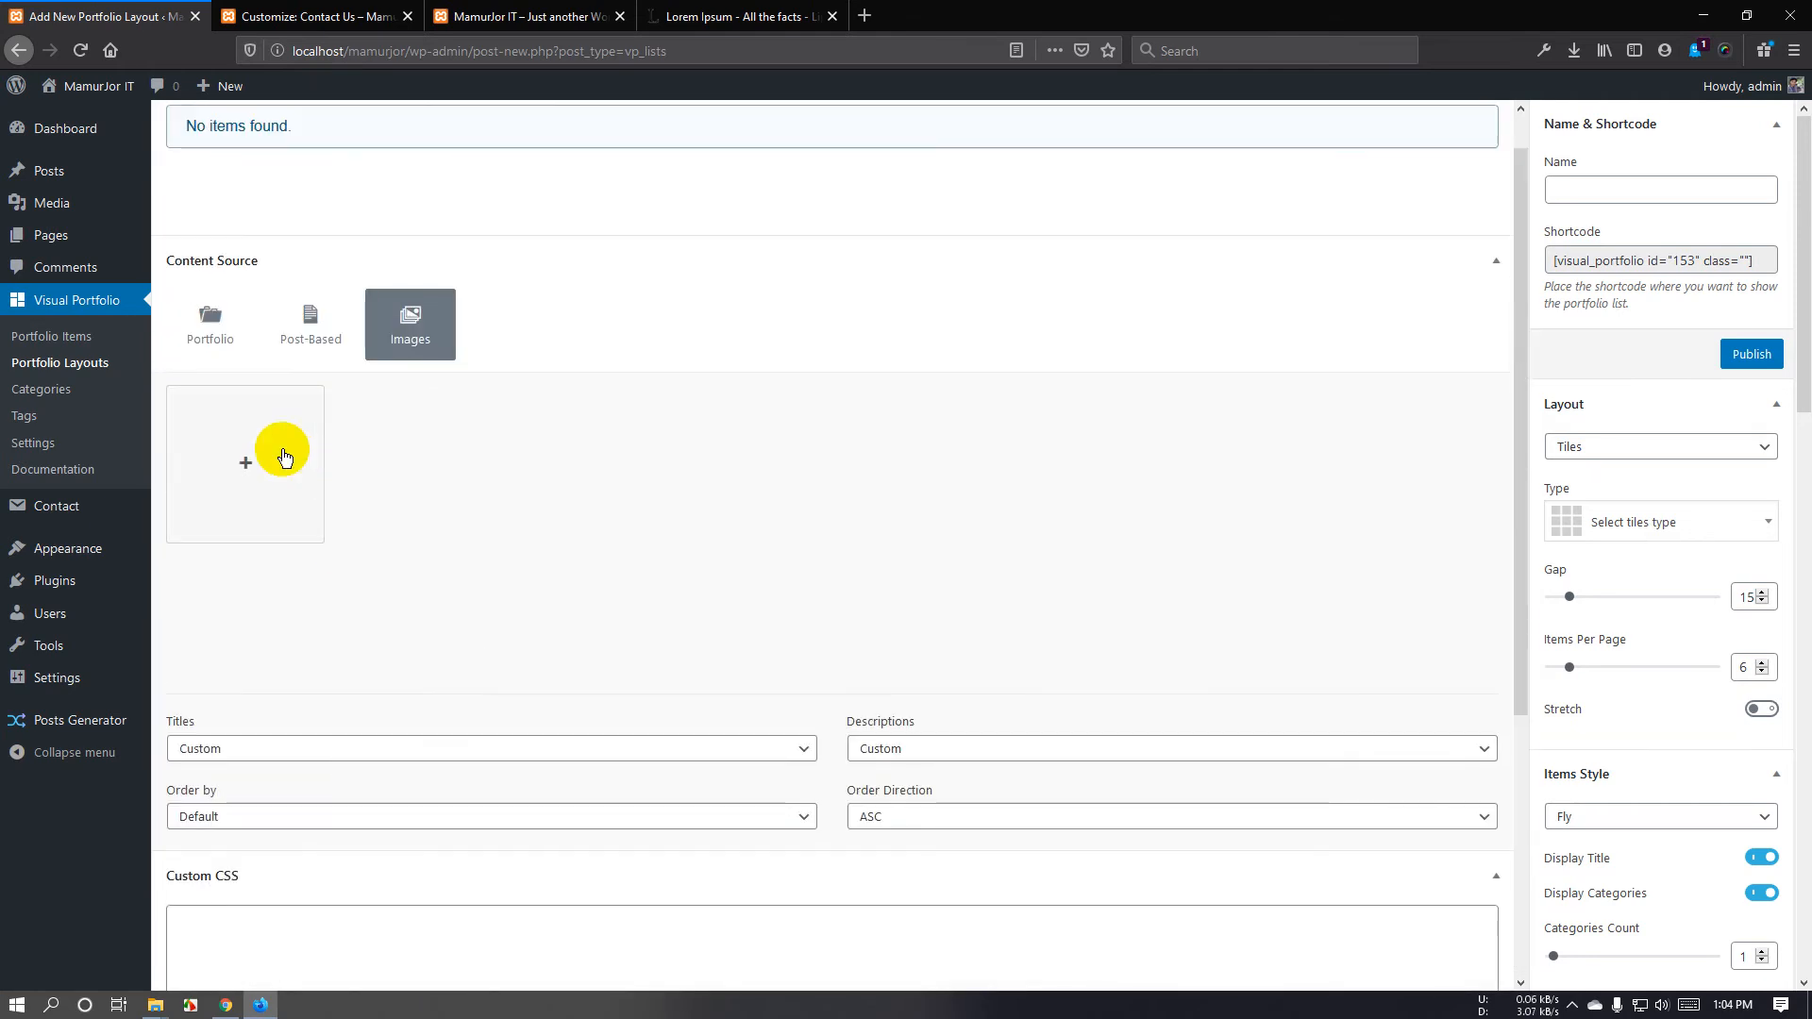
Try the Portfolio content source, return to Images and reload the new layout page.
left_click(210, 325)
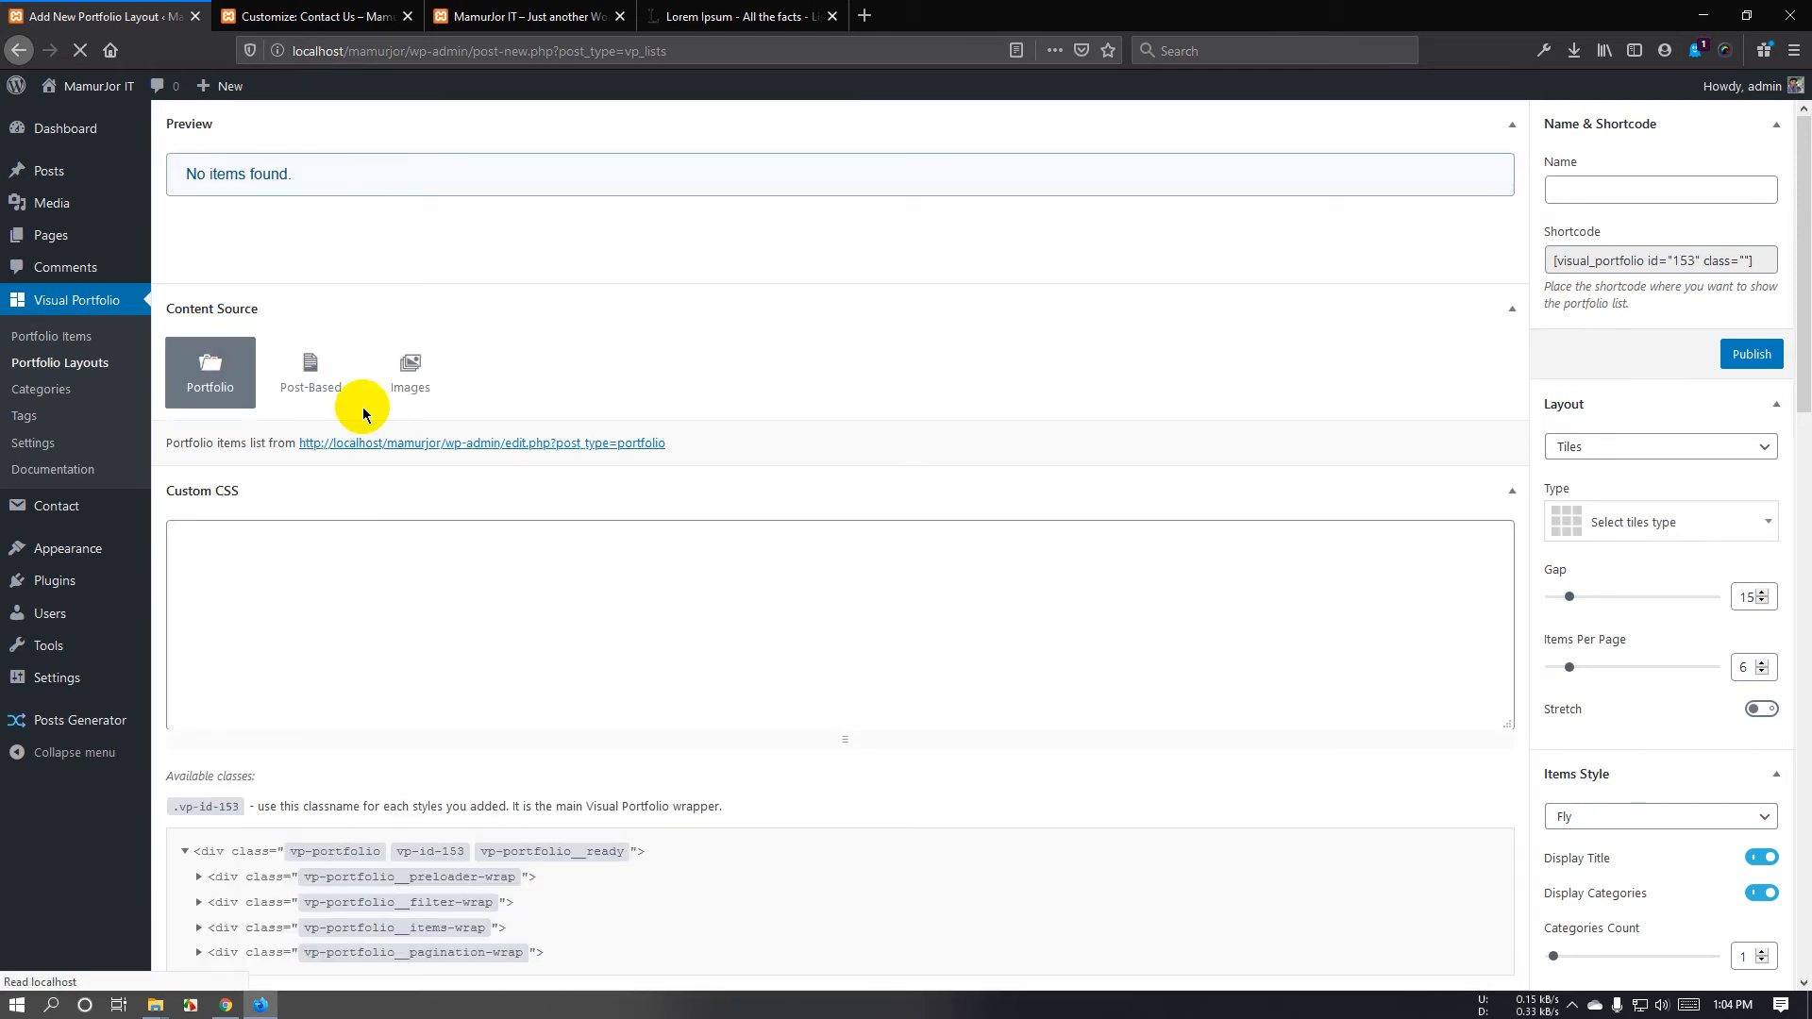
scroll(388, 716, "down", 2)
left_click(411, 613)
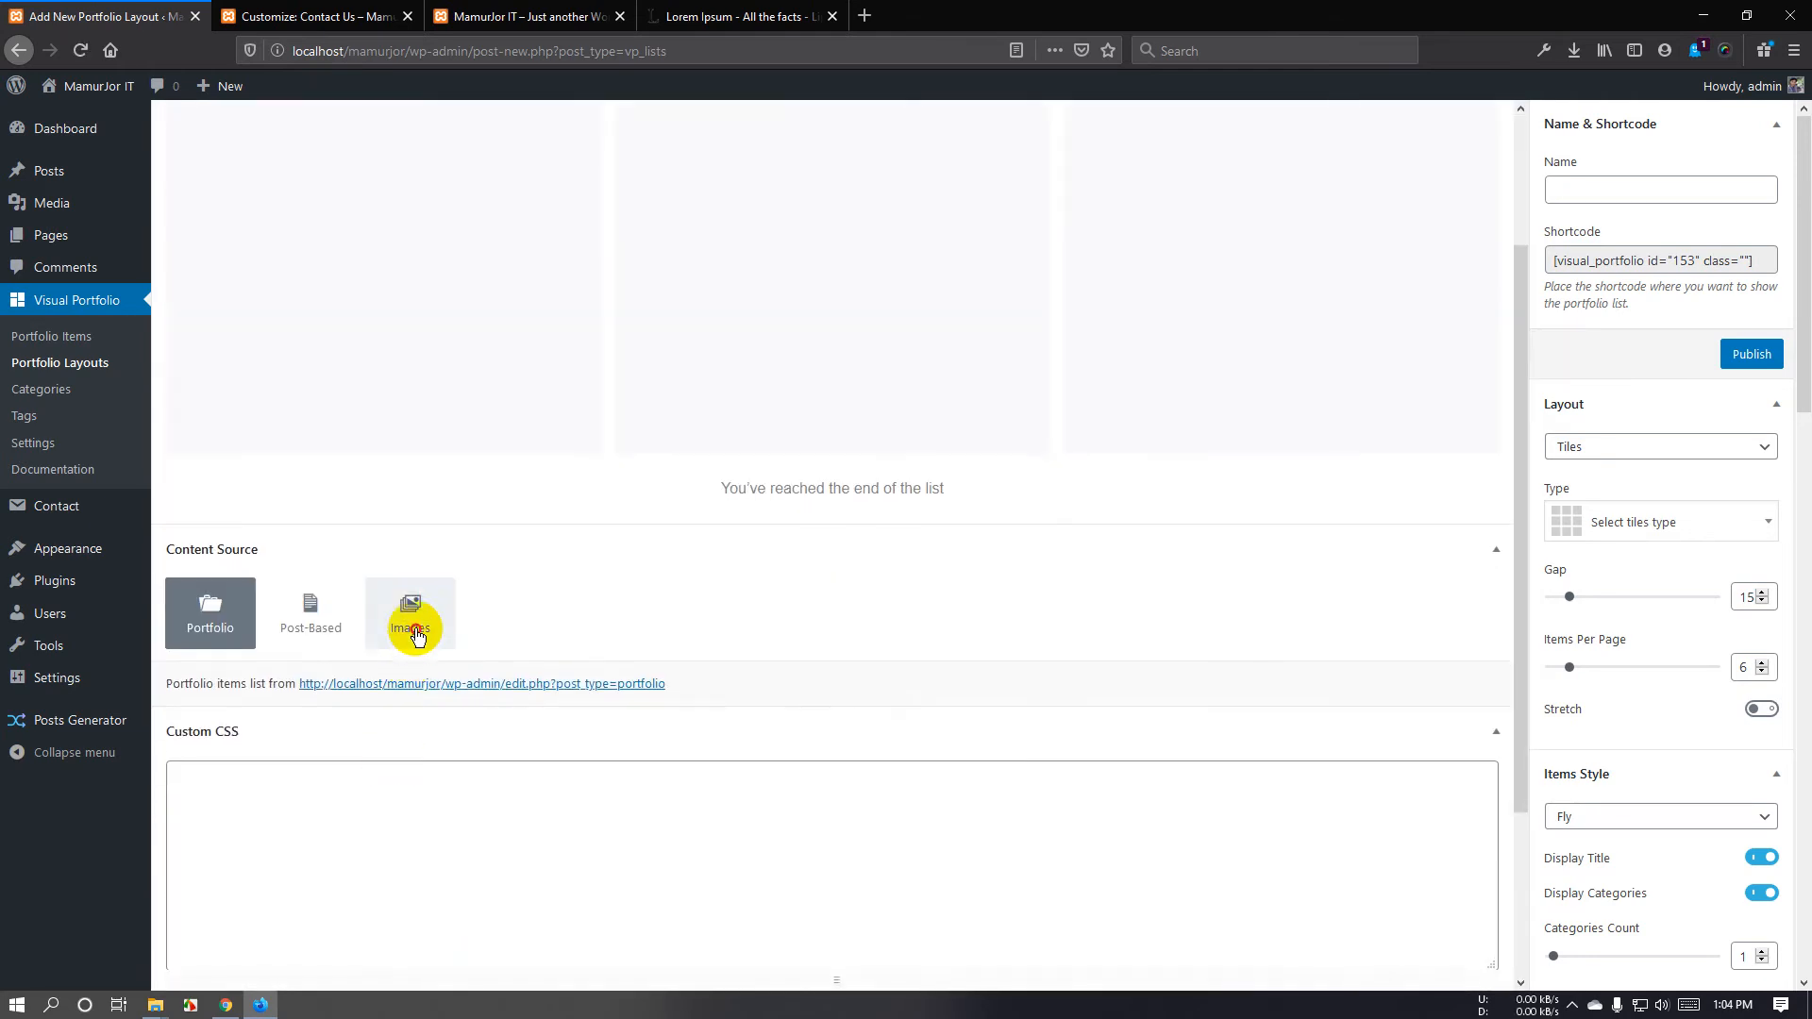
scroll(255, 750, "down", 5)
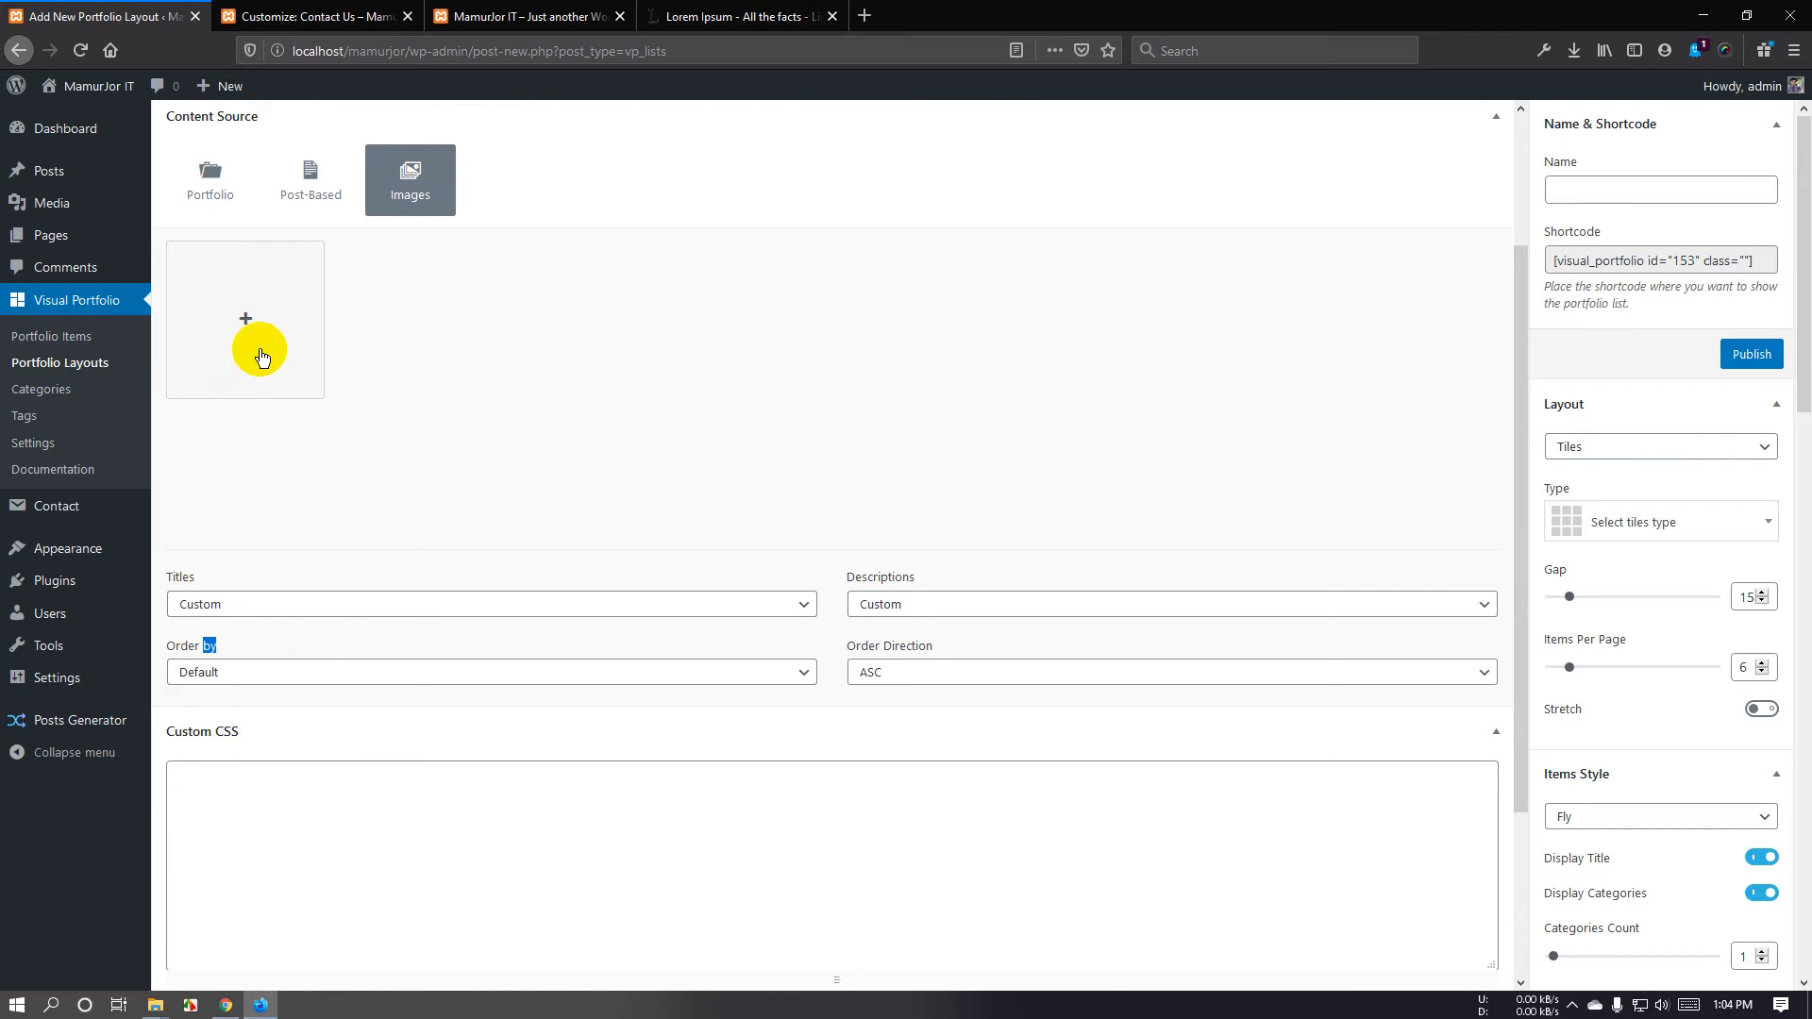
left_click(94, 90)
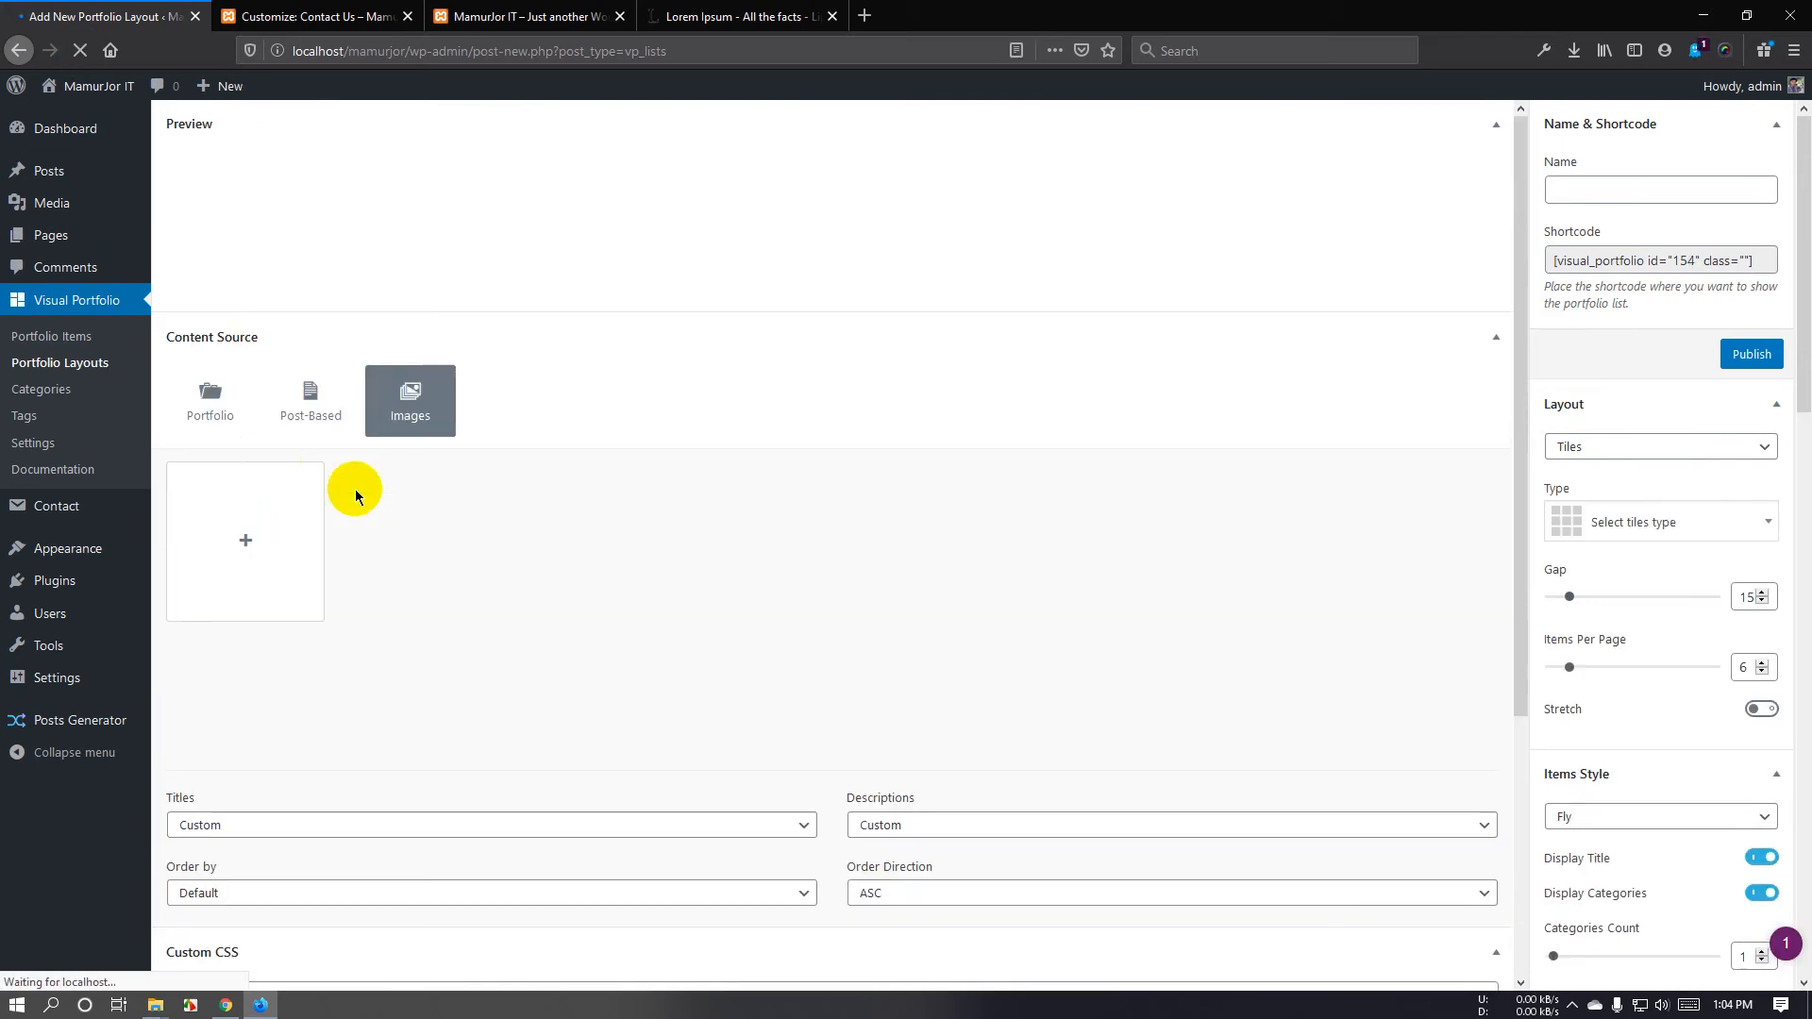
scroll(773, 415, "down", 3)
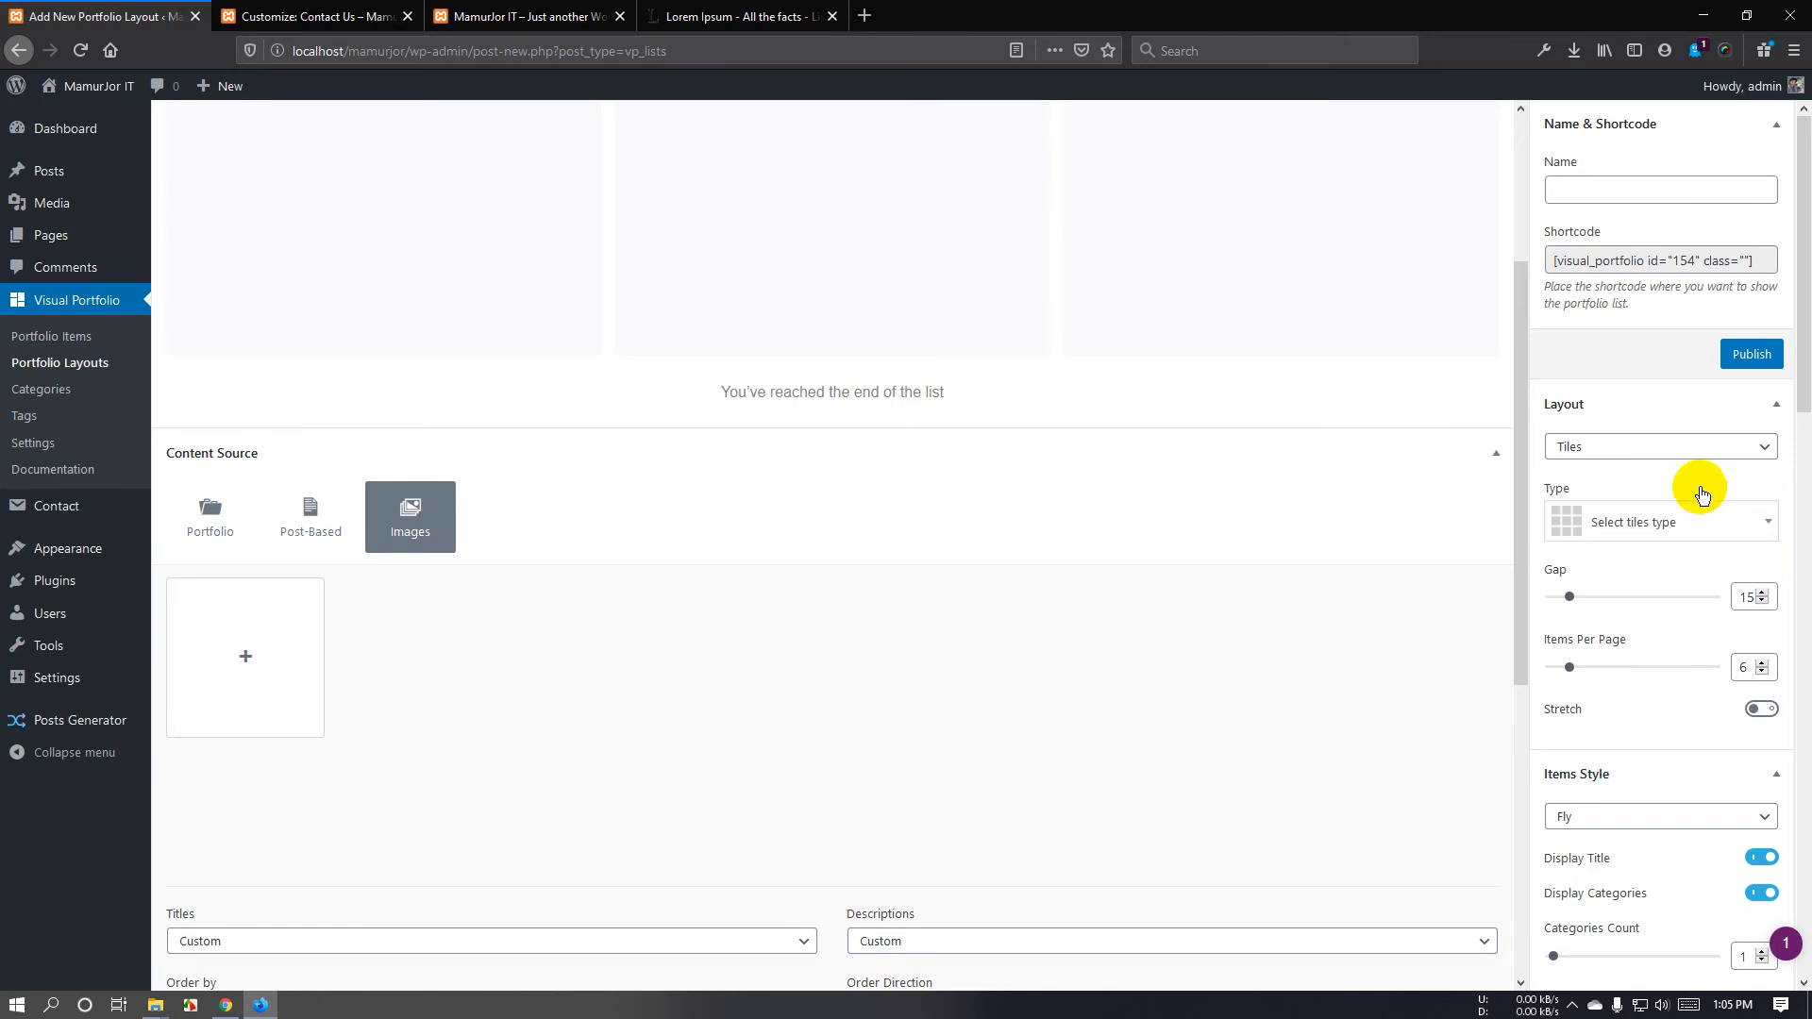
scroll(708, 525, "up", 3)
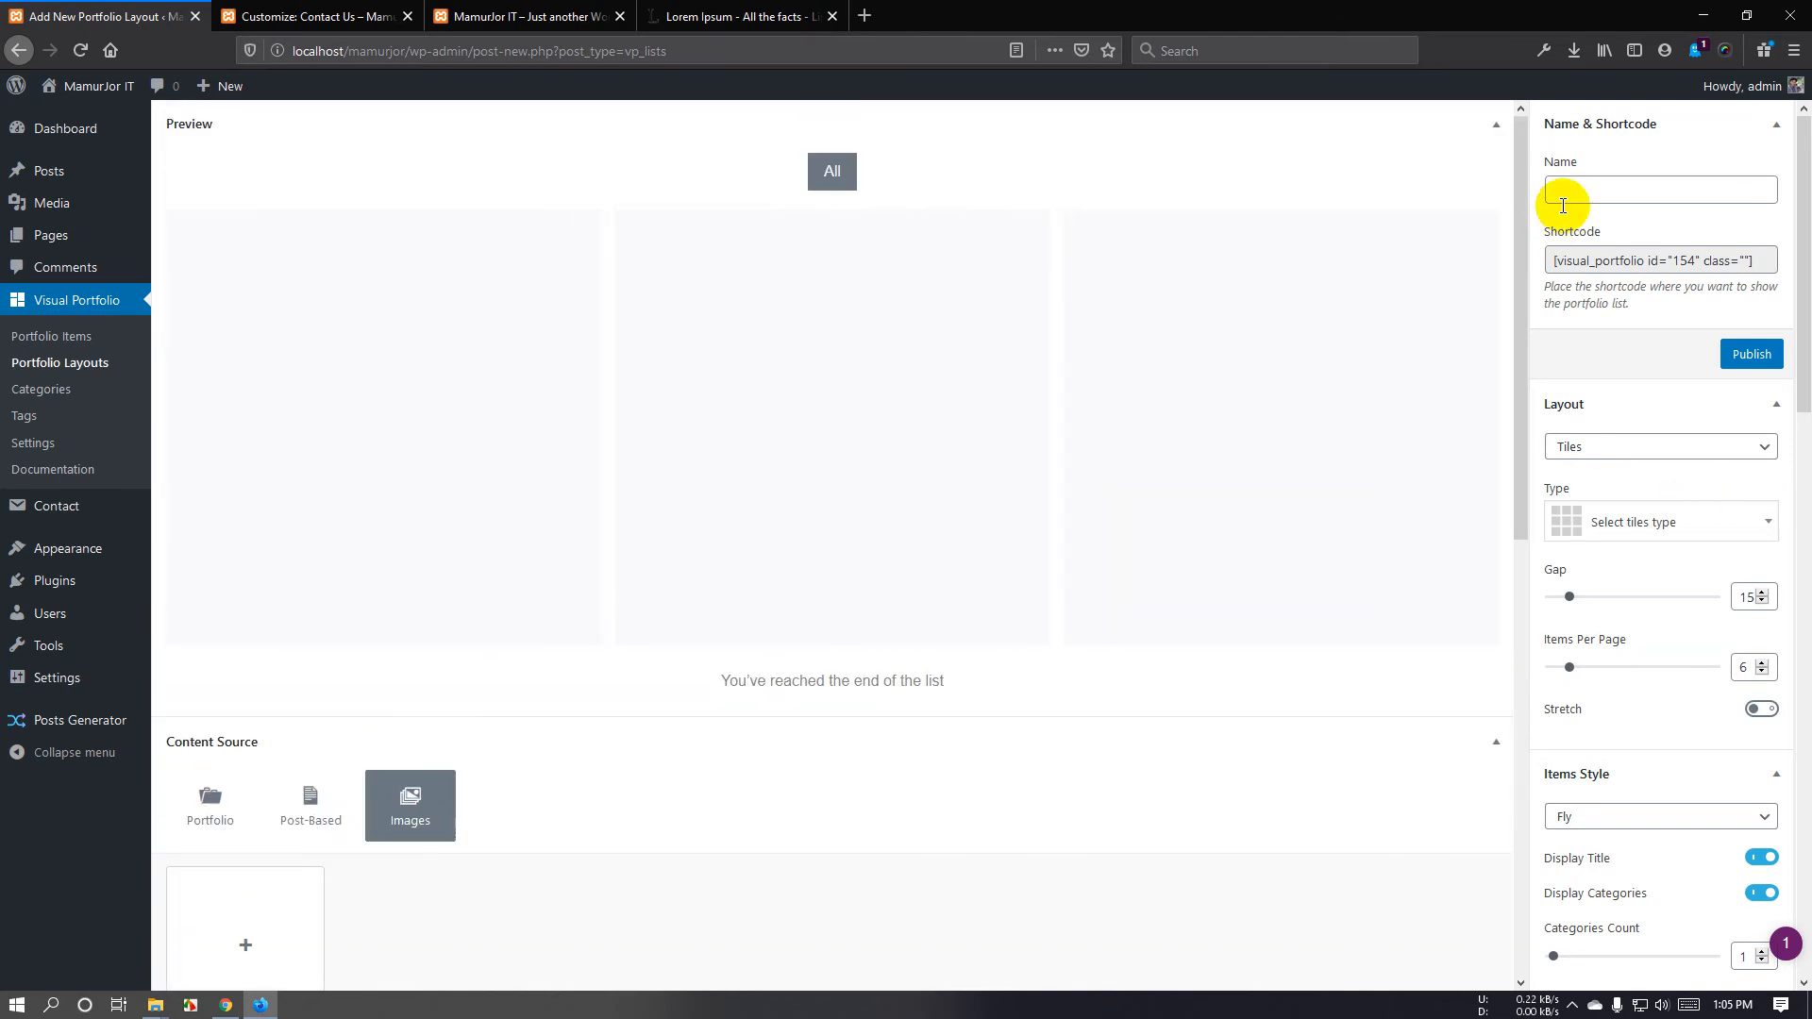
Name the new layout "Portfolio" and set its content source to Portfolio.
left_click(1585, 190)
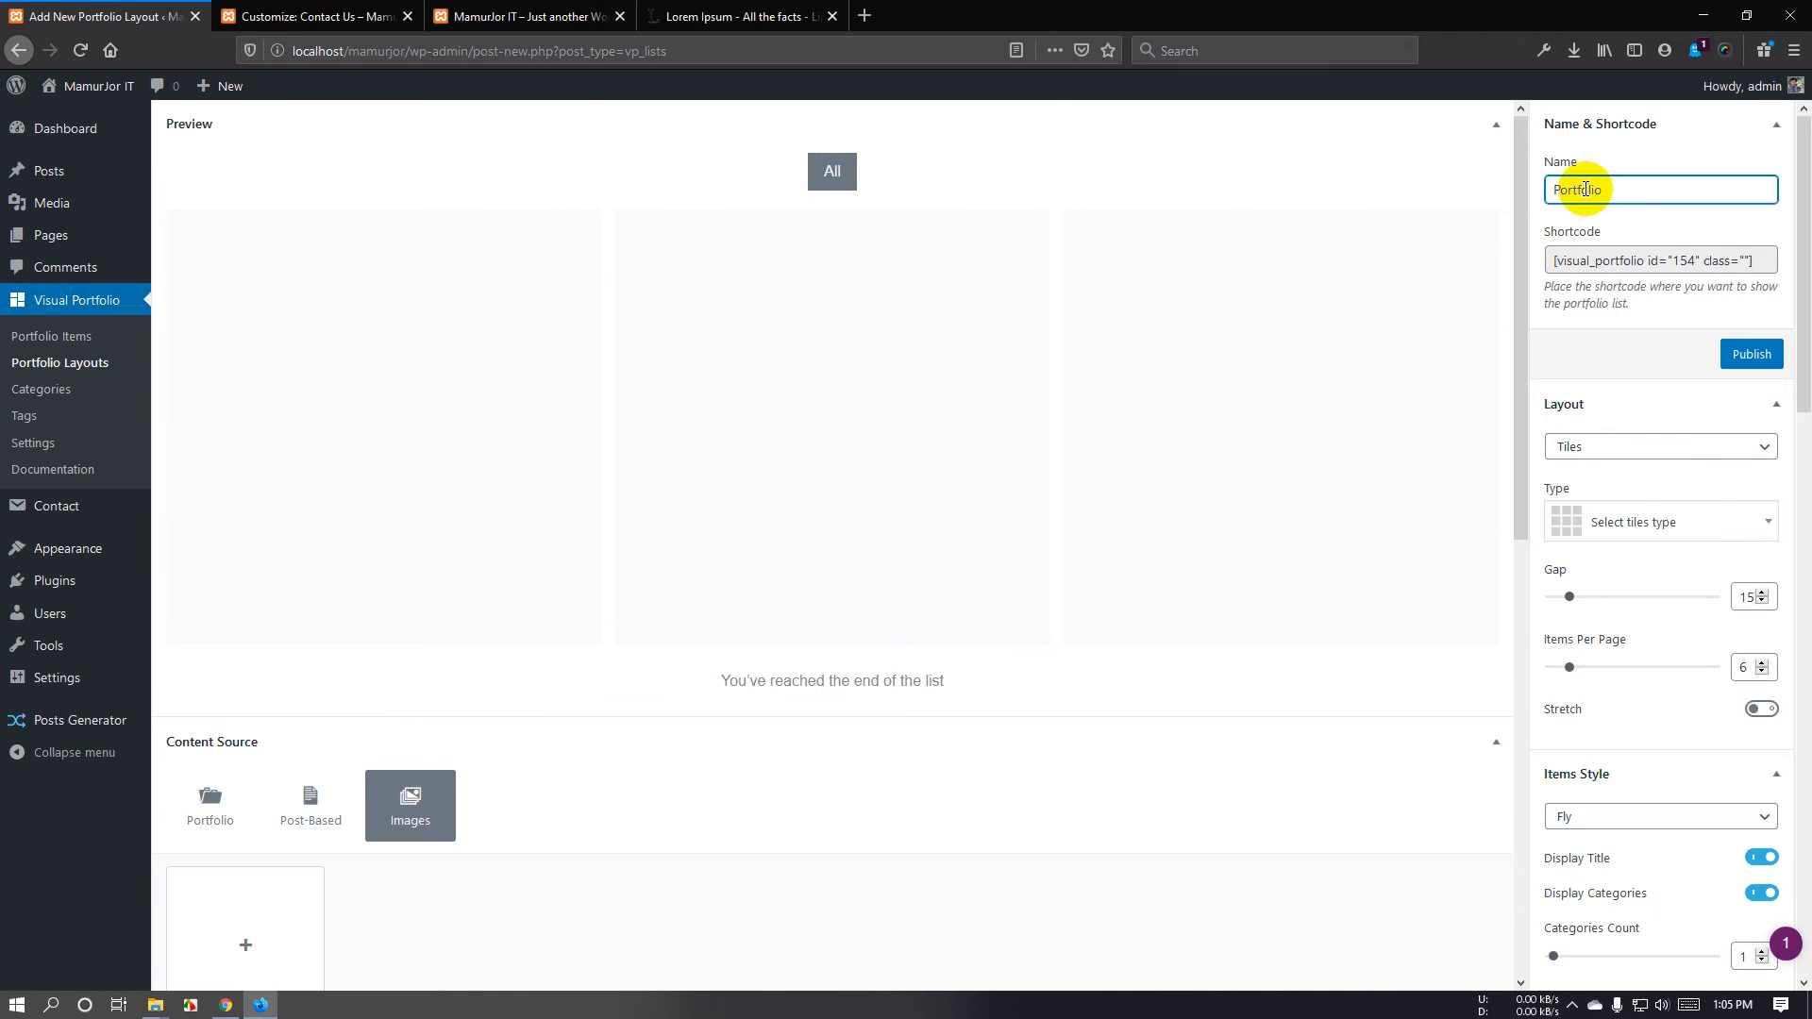
scroll(1306, 566, "down", 3)
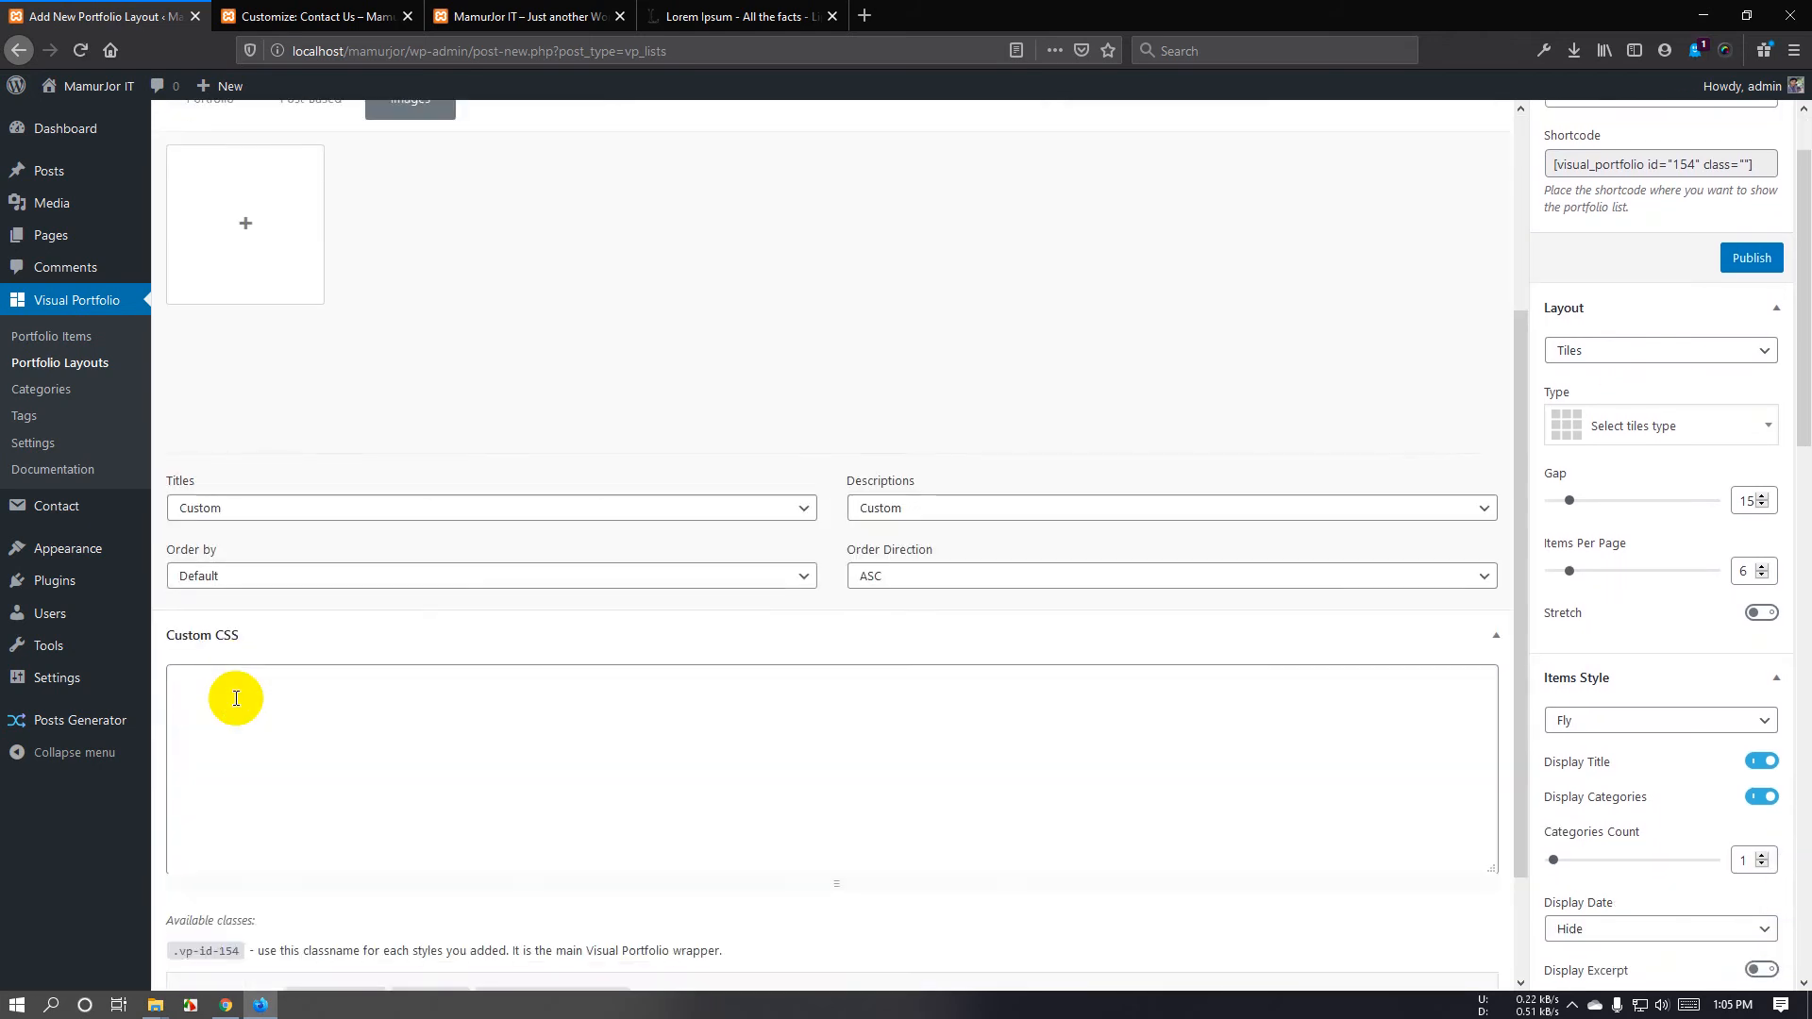
left_click(211, 376)
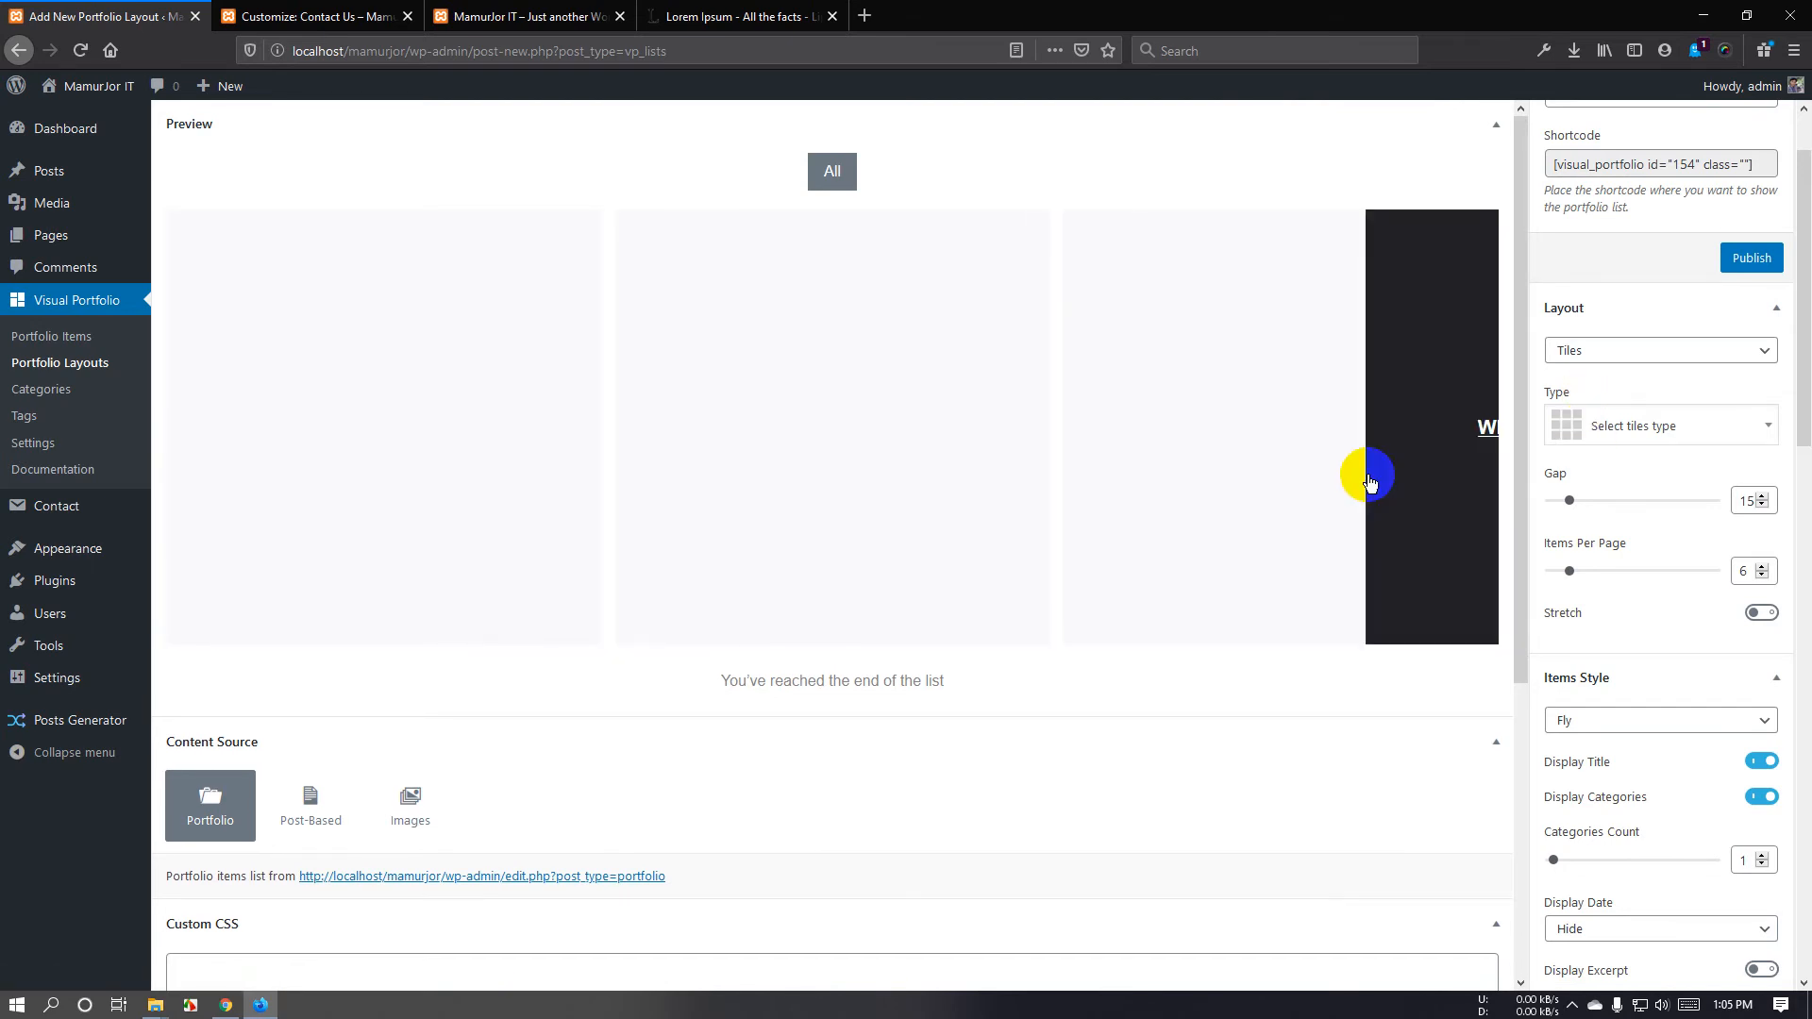
Look over the tile types, try the Masonry and Grid layouts, and set the layout back to Tiles.
left_click(1623, 428)
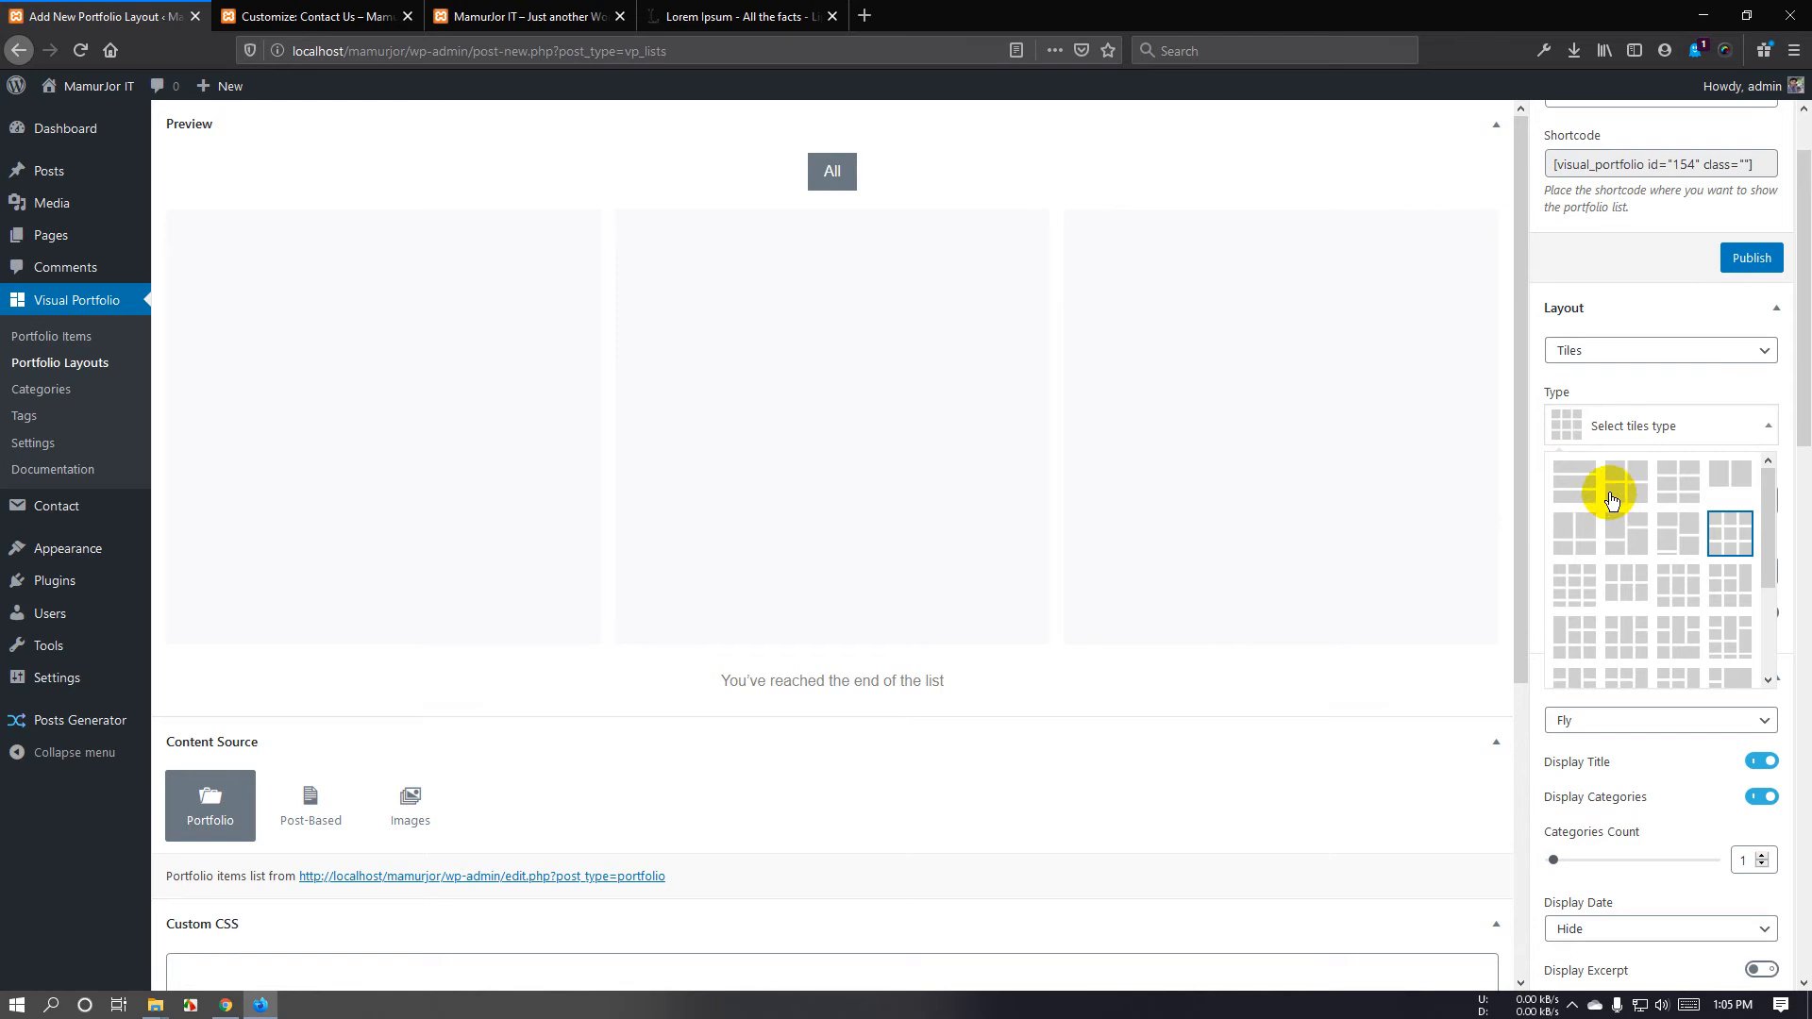
left_click(1636, 351)
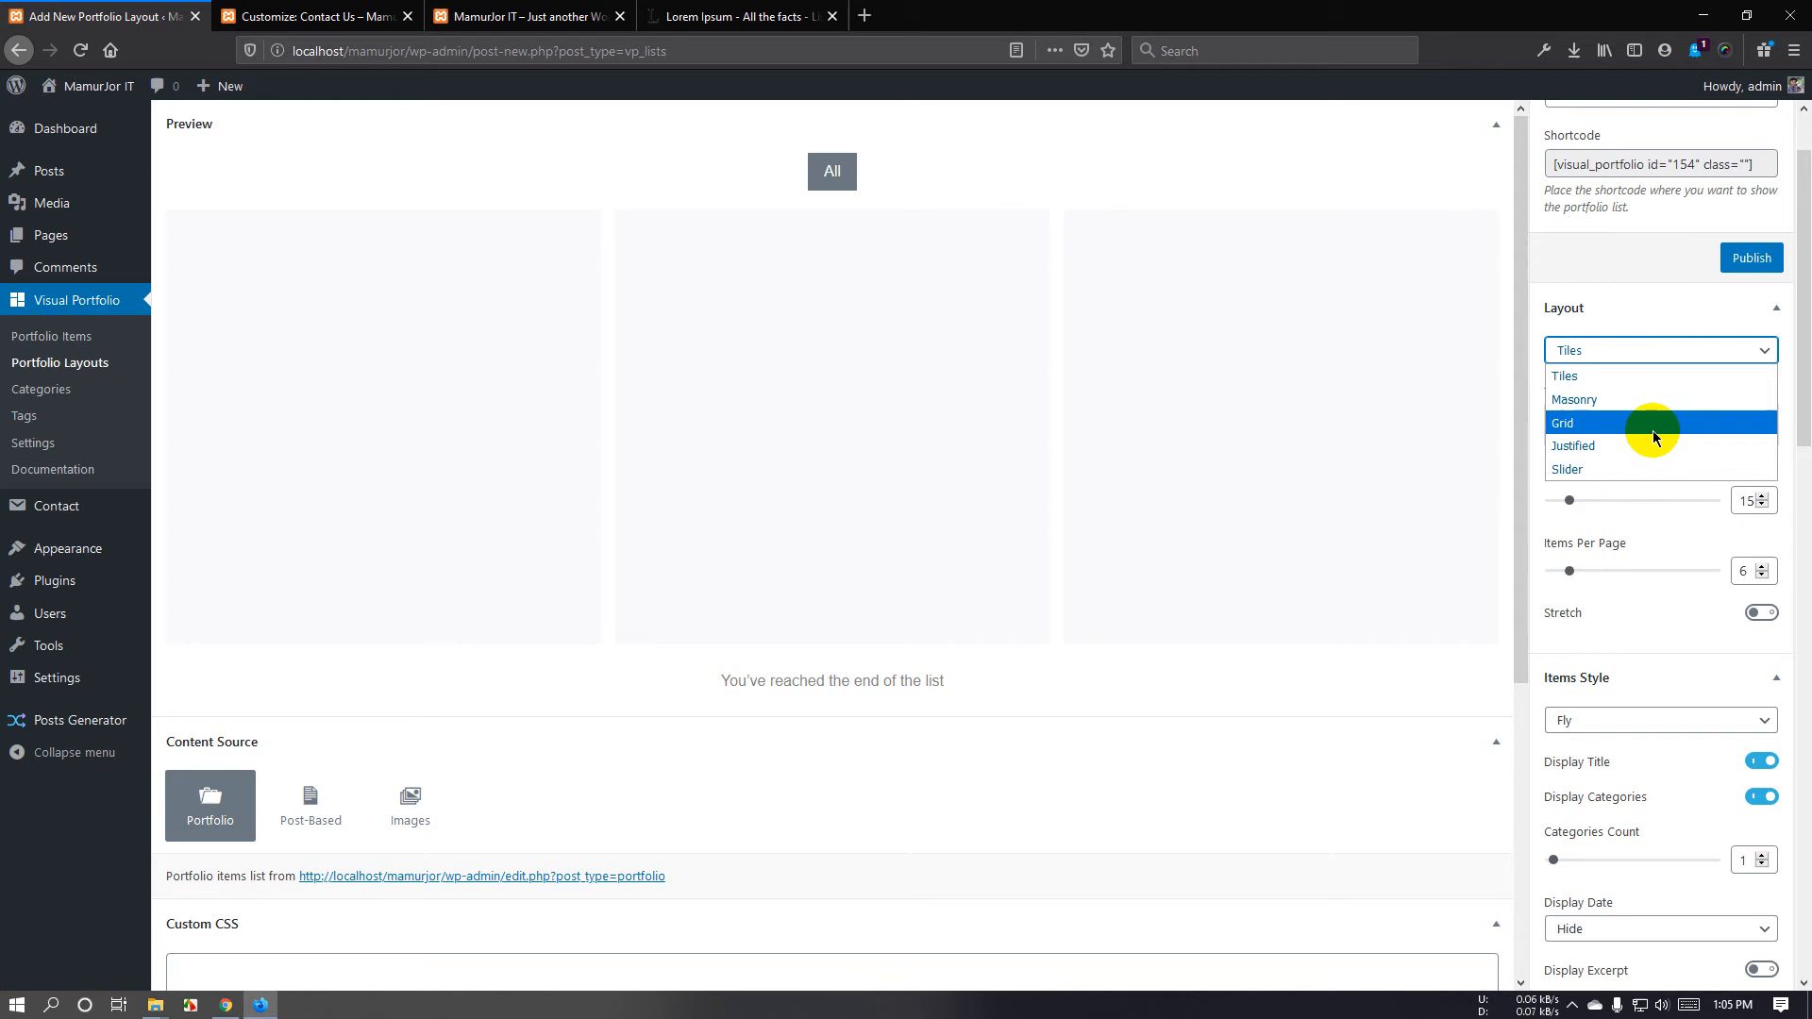
left_click(1651, 378)
left_click(1655, 354)
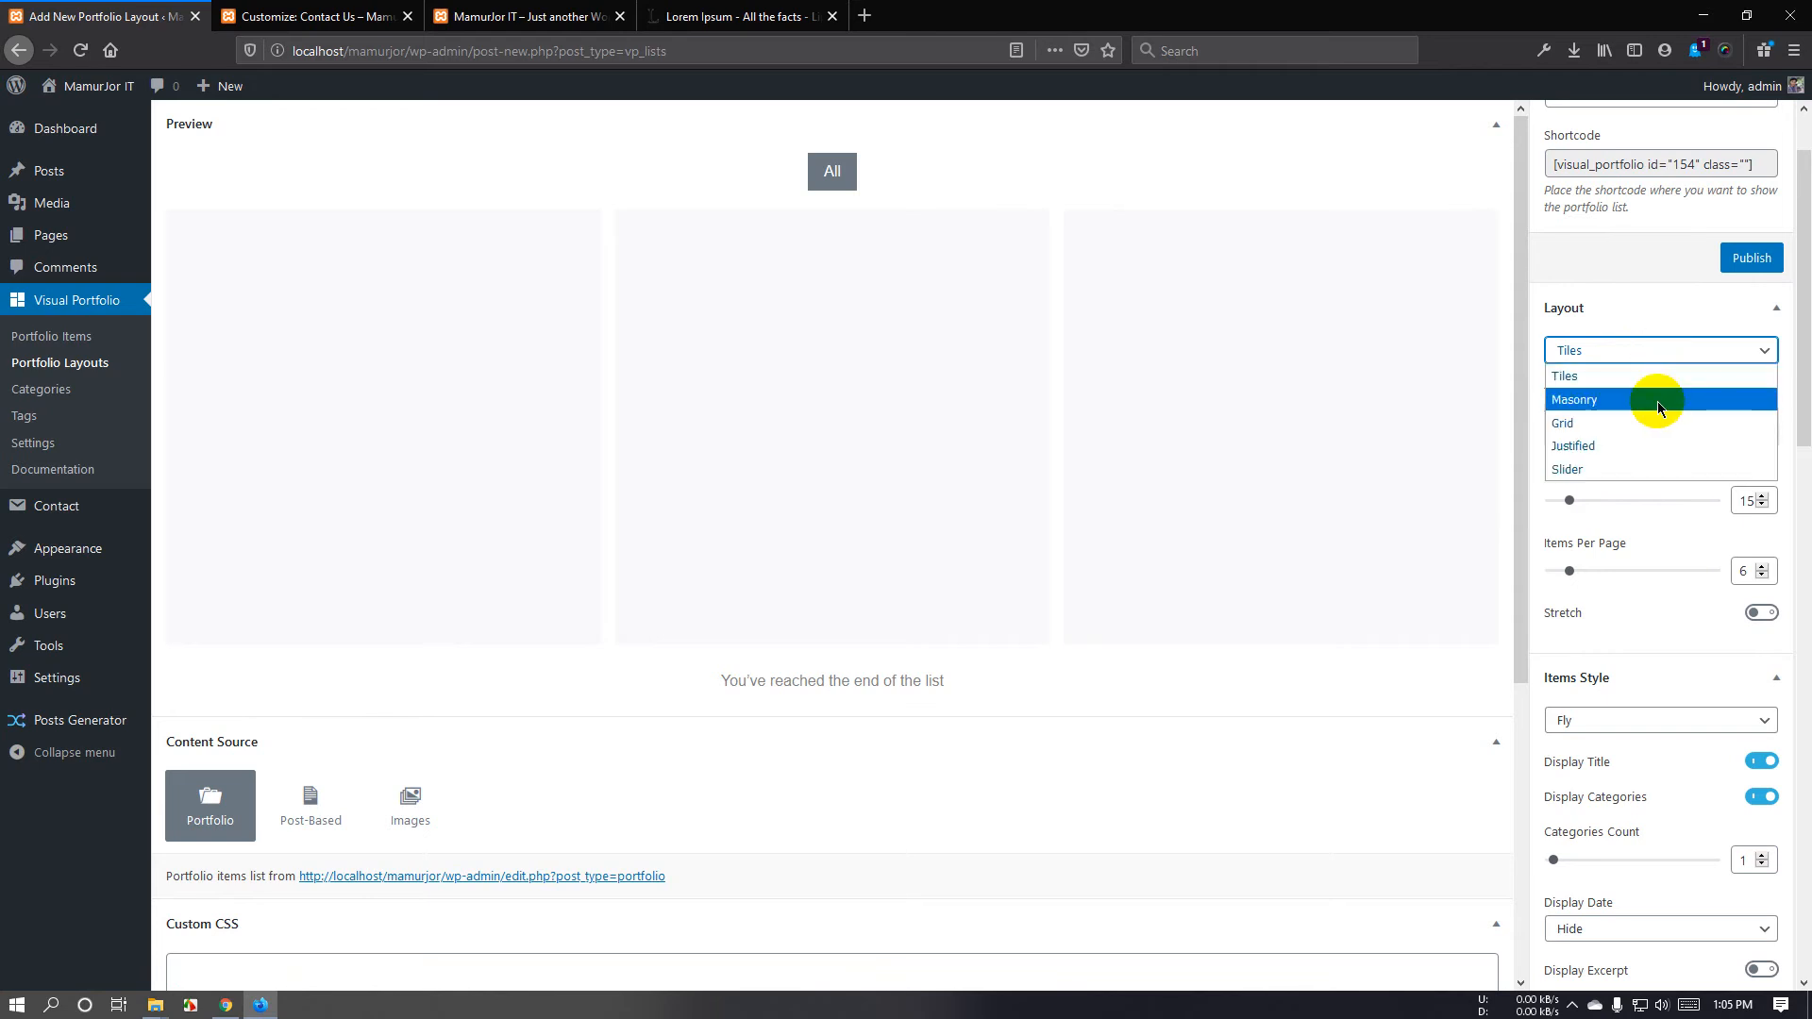
left_click(1657, 400)
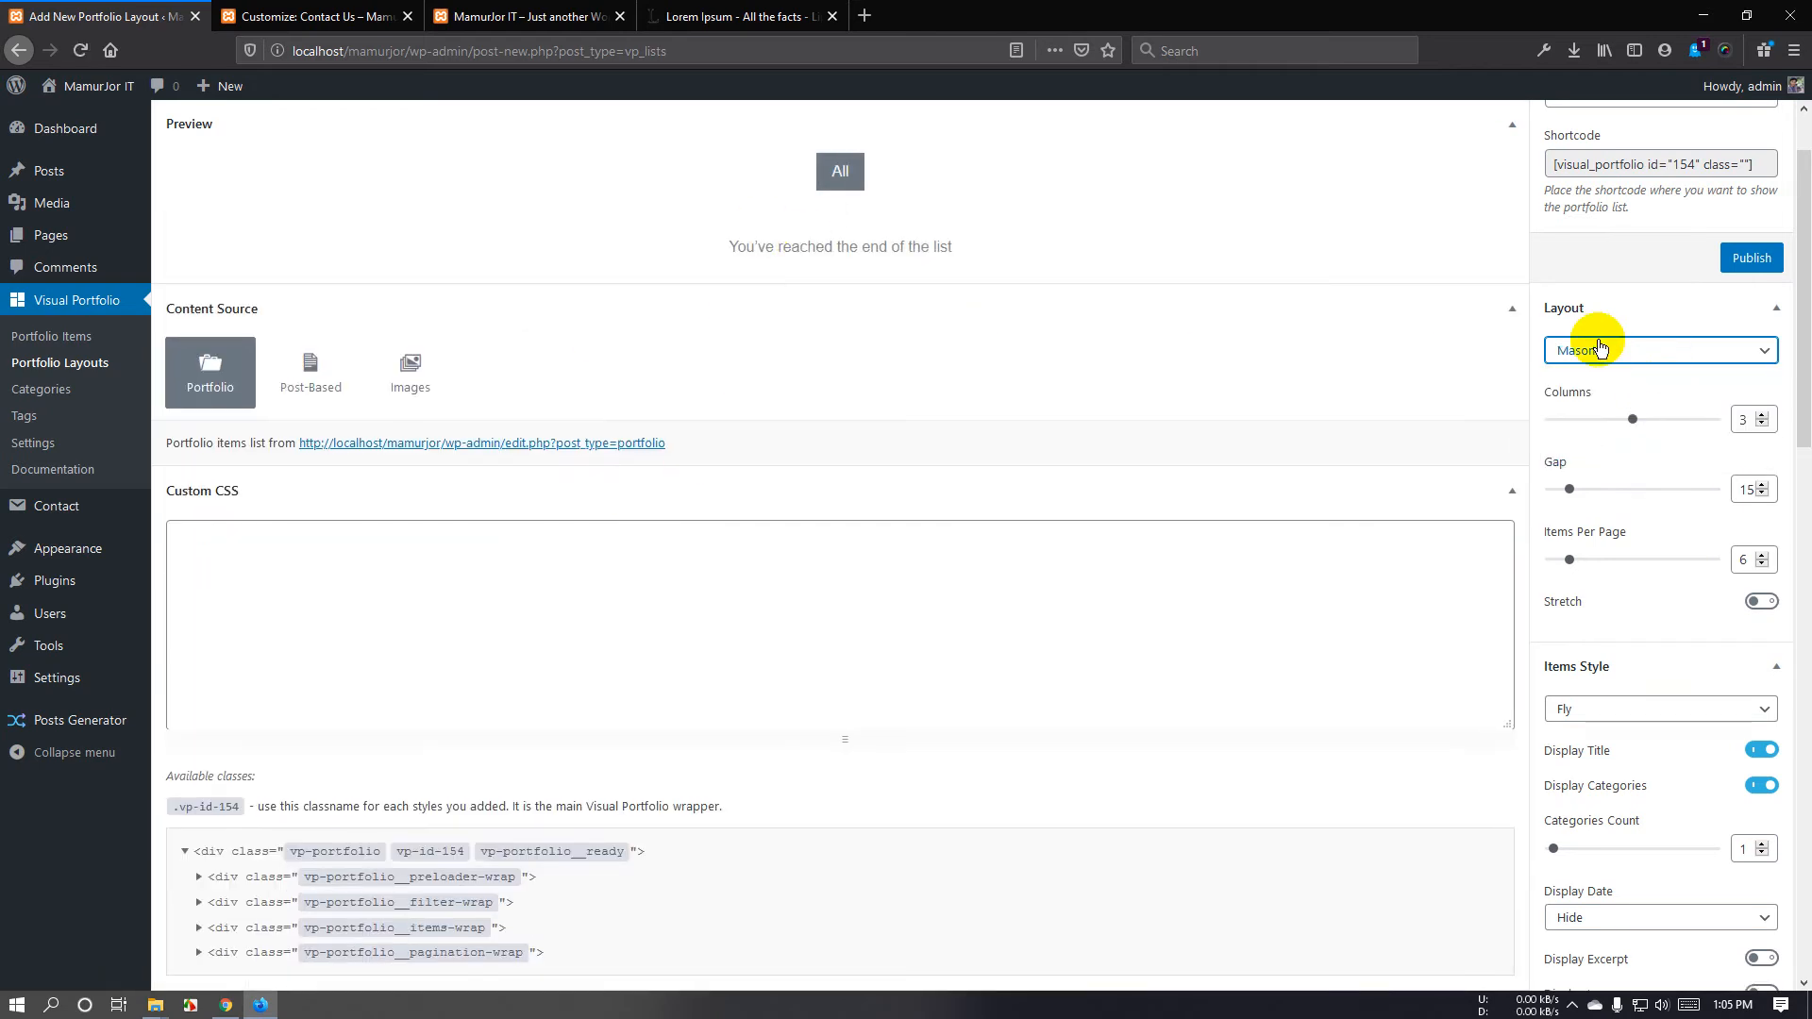
left_click(1639, 357)
left_click(1643, 423)
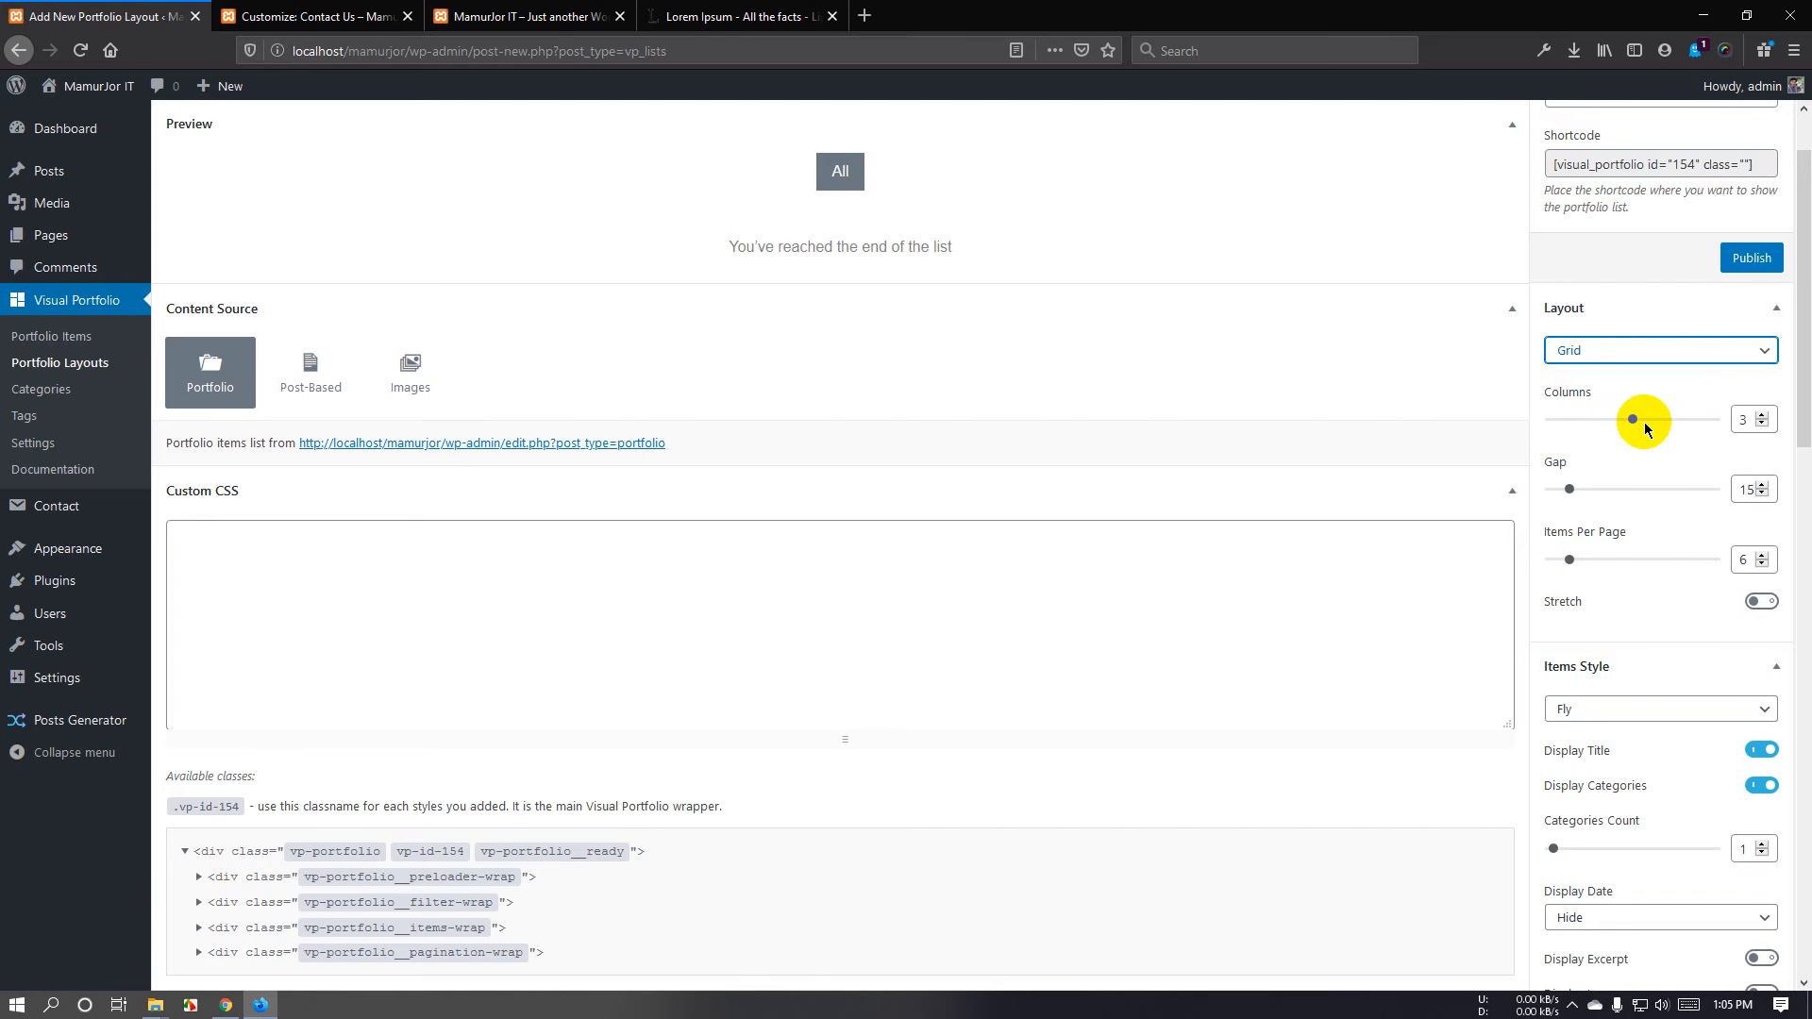
left_click(1649, 349)
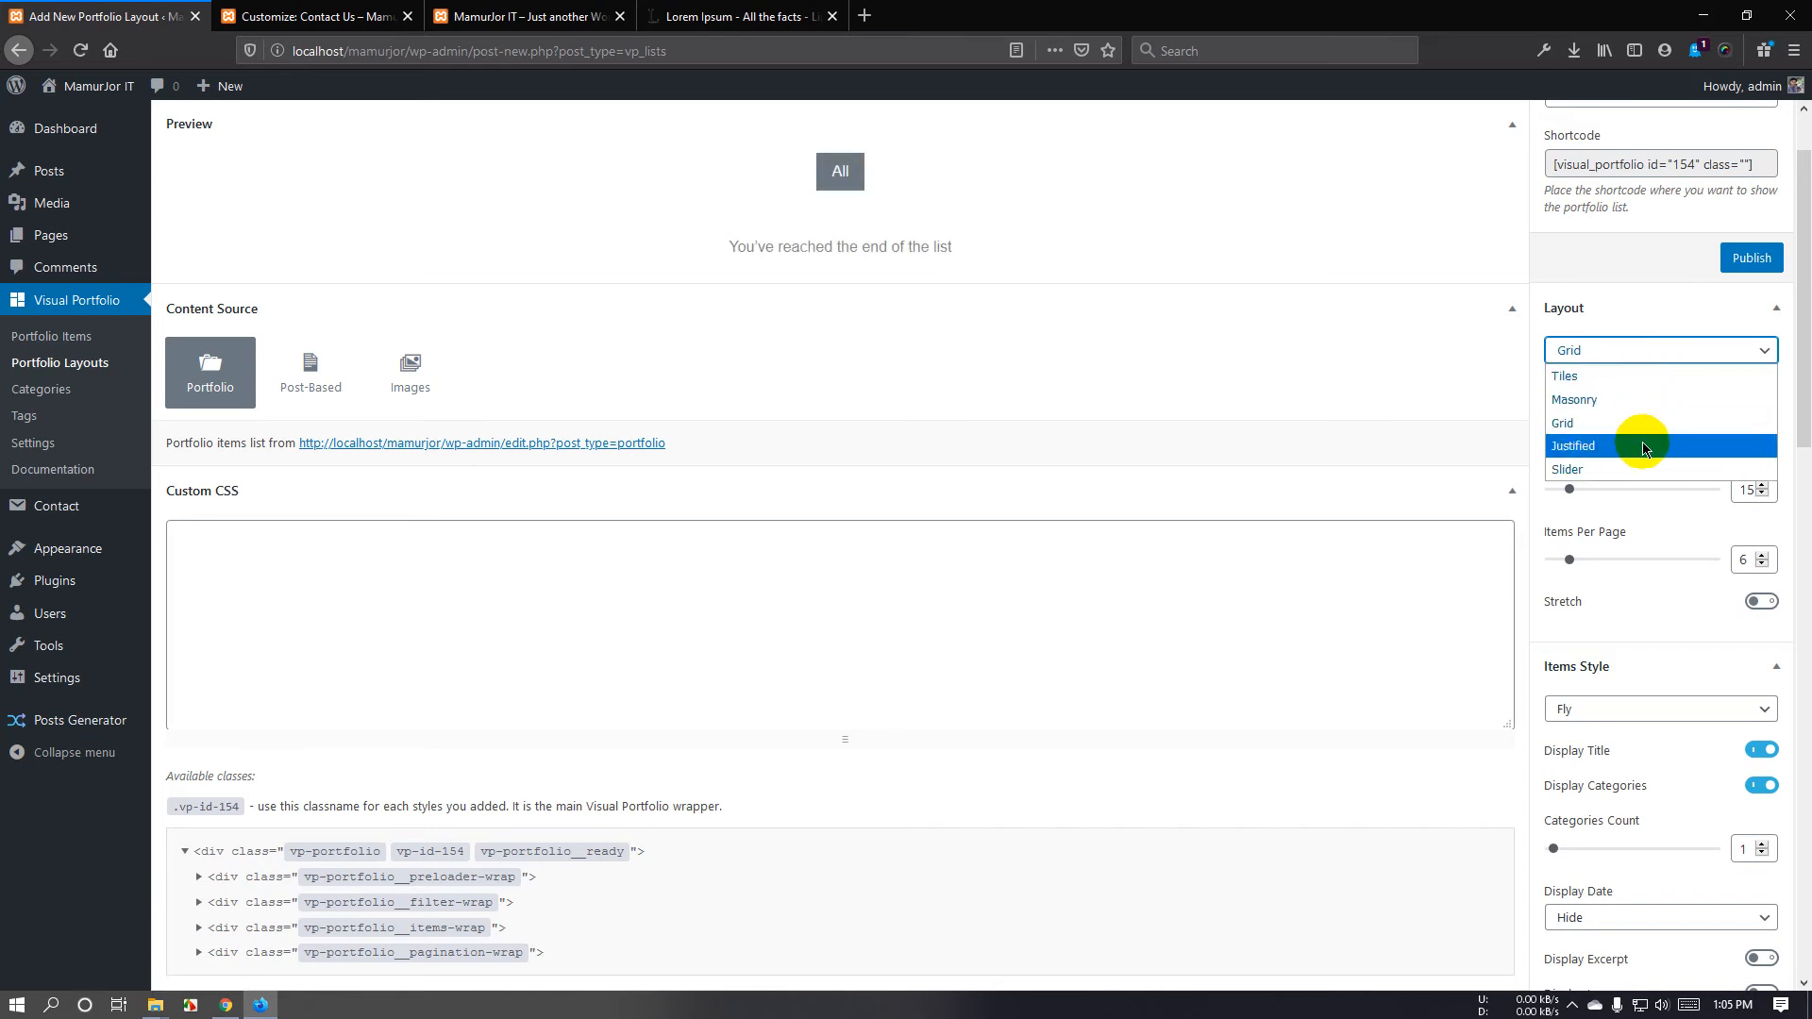
left_click(1623, 355)
left_click(1625, 358)
left_click(1625, 376)
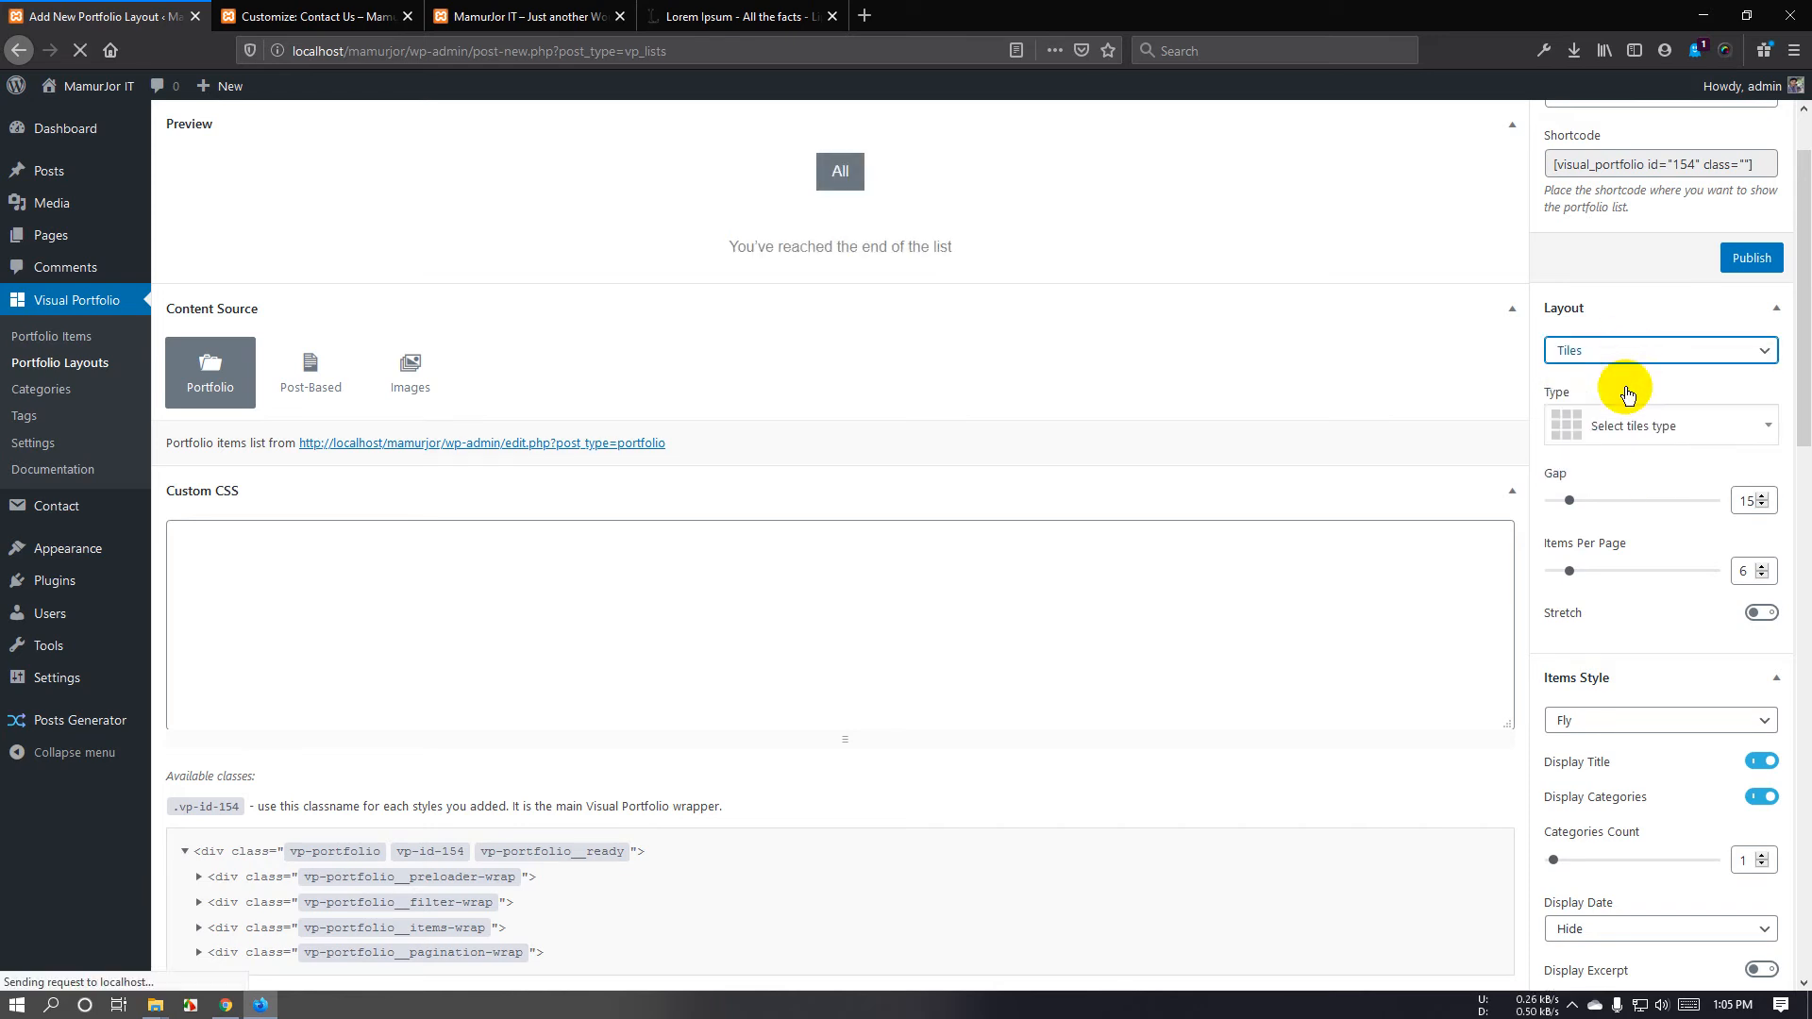
Try several tile types in the preview and return to the even three-by-three tile type.
left_click(1629, 432)
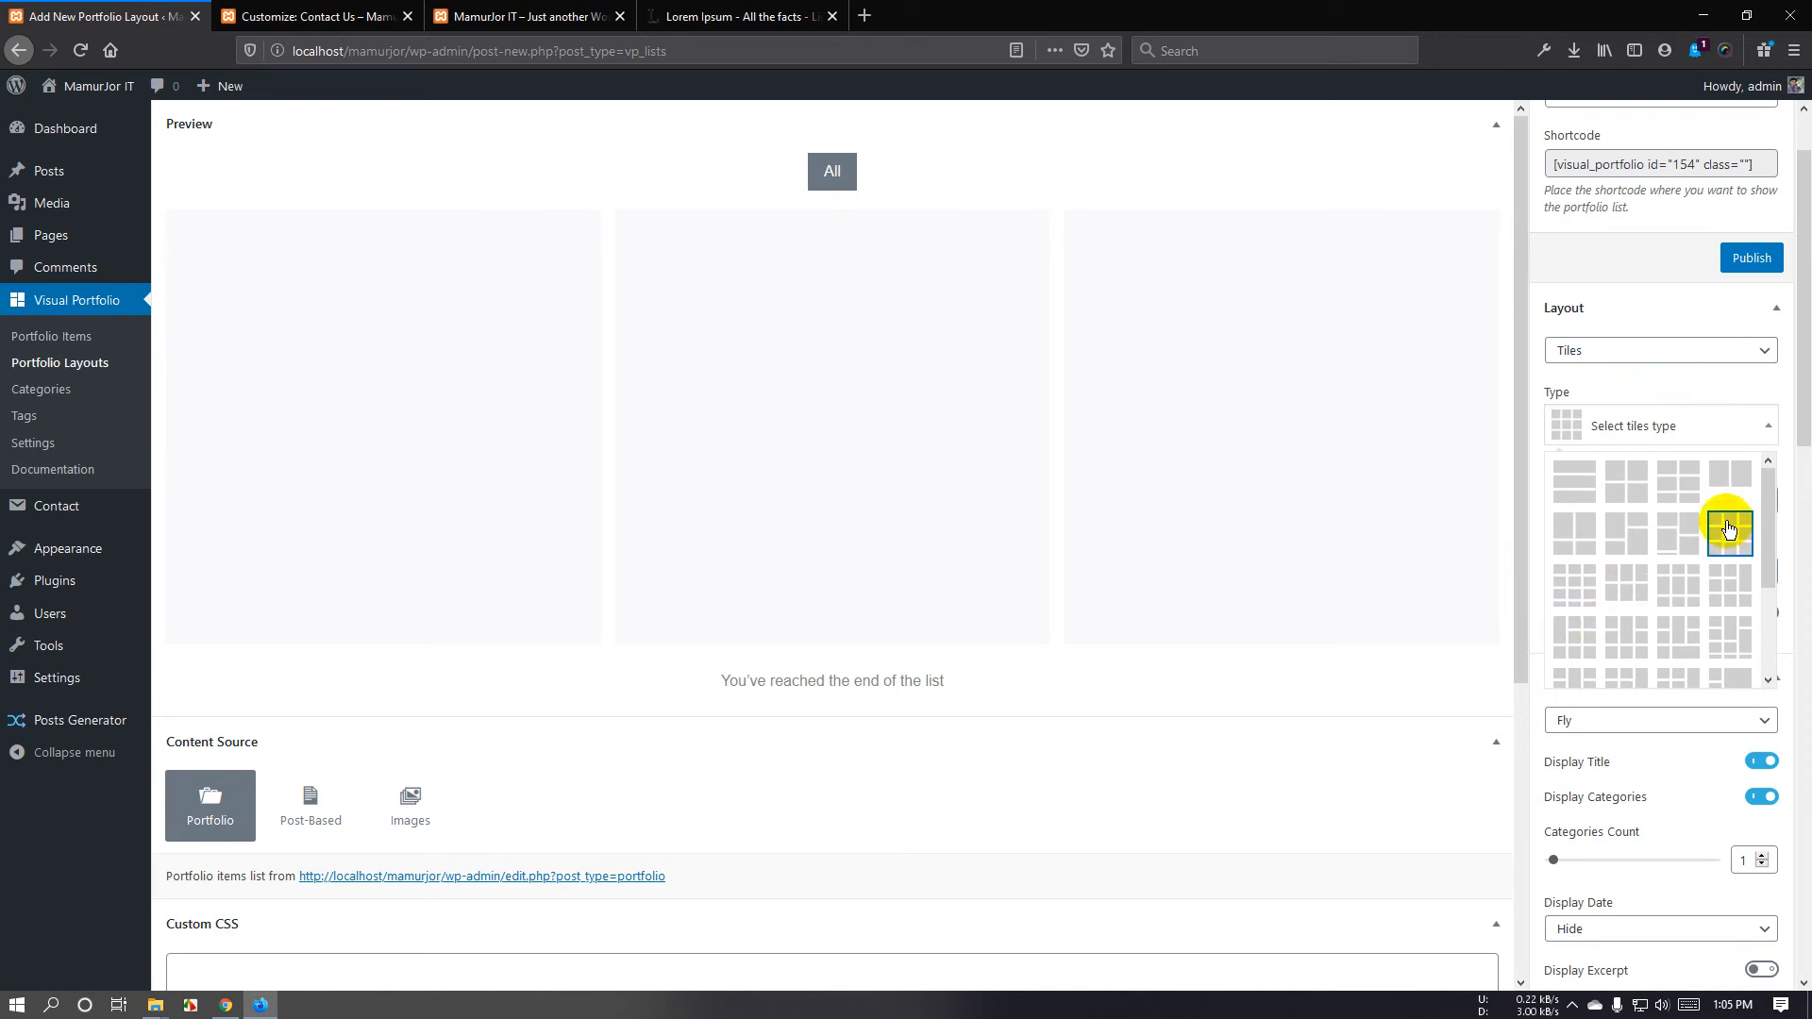
left_click(1623, 591)
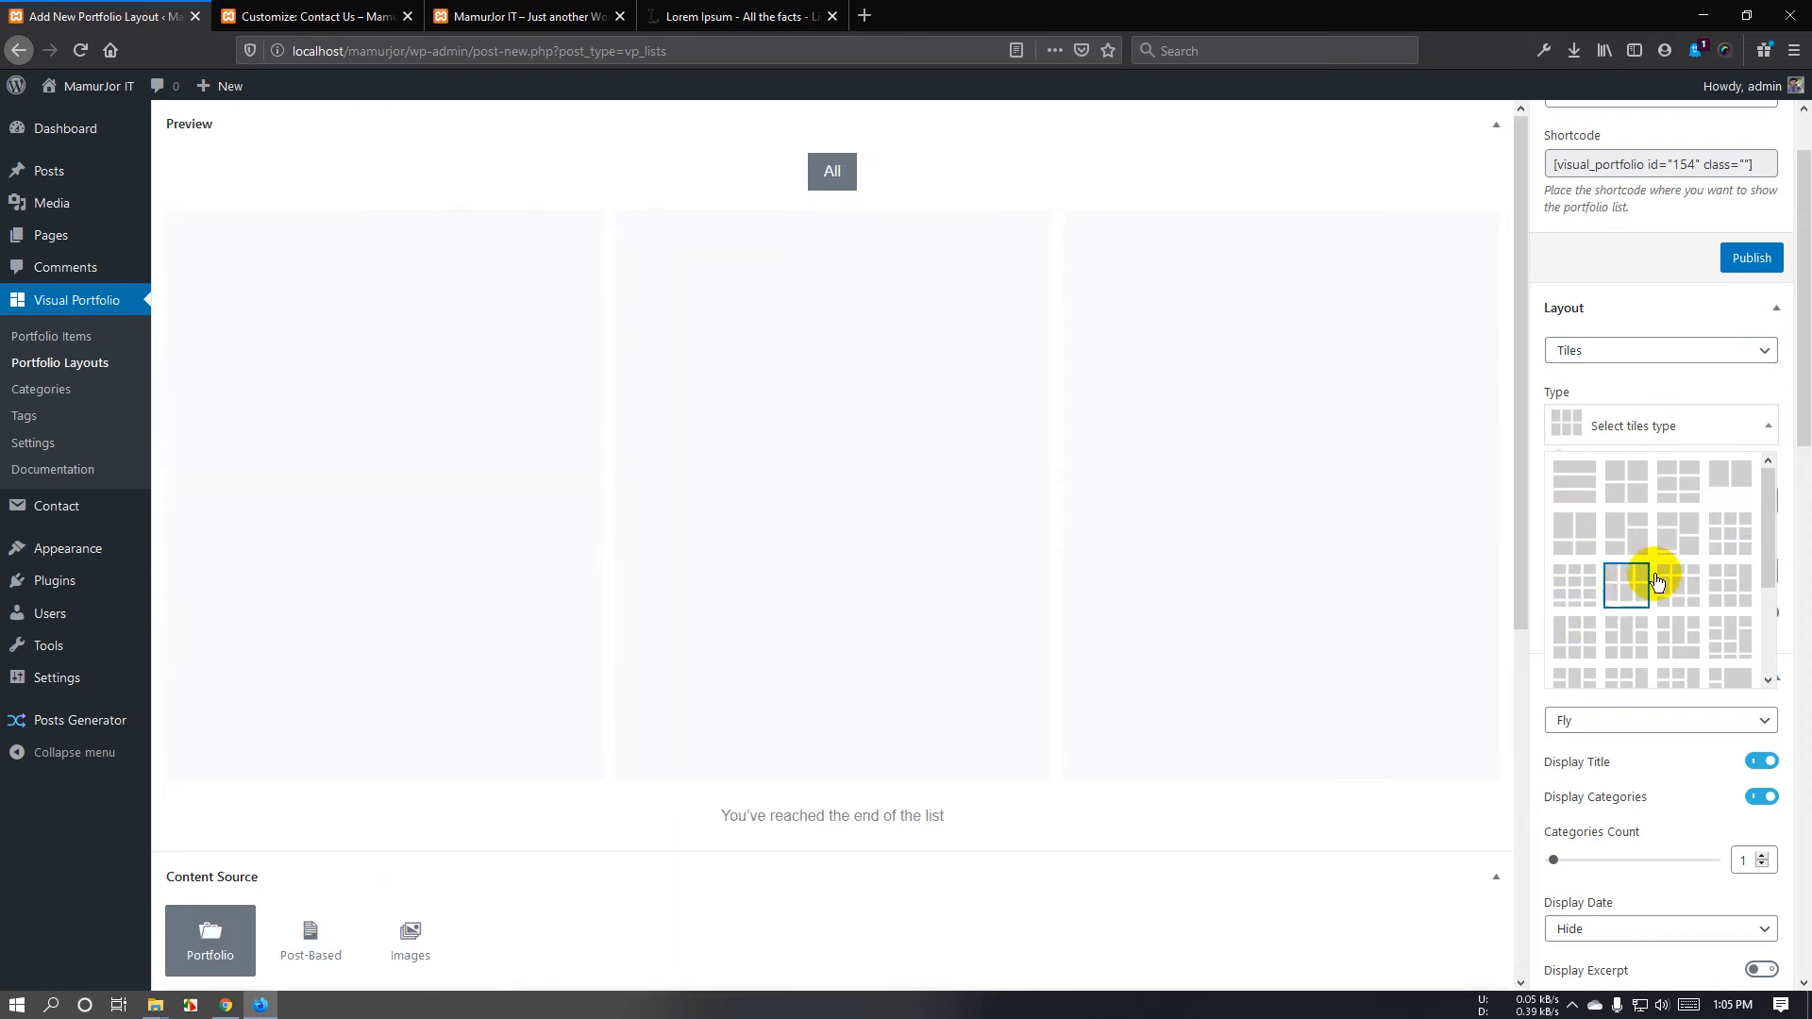
left_click(1726, 488)
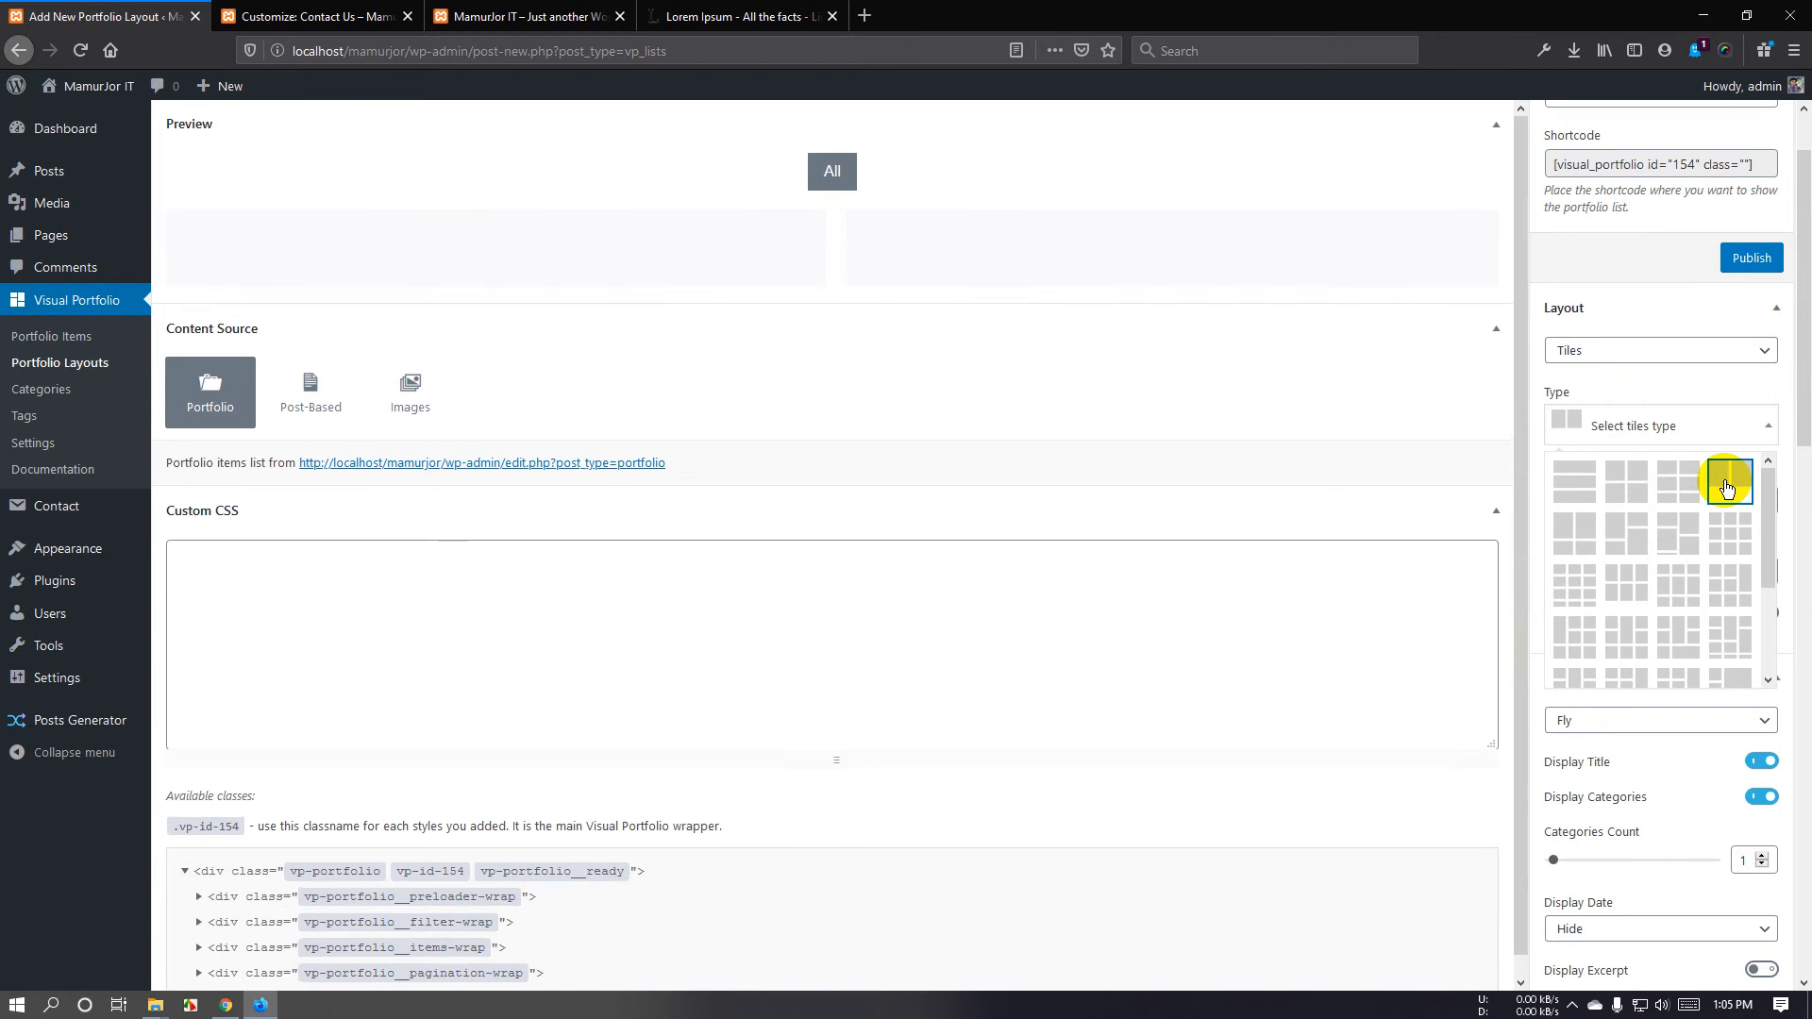
left_click(1668, 491)
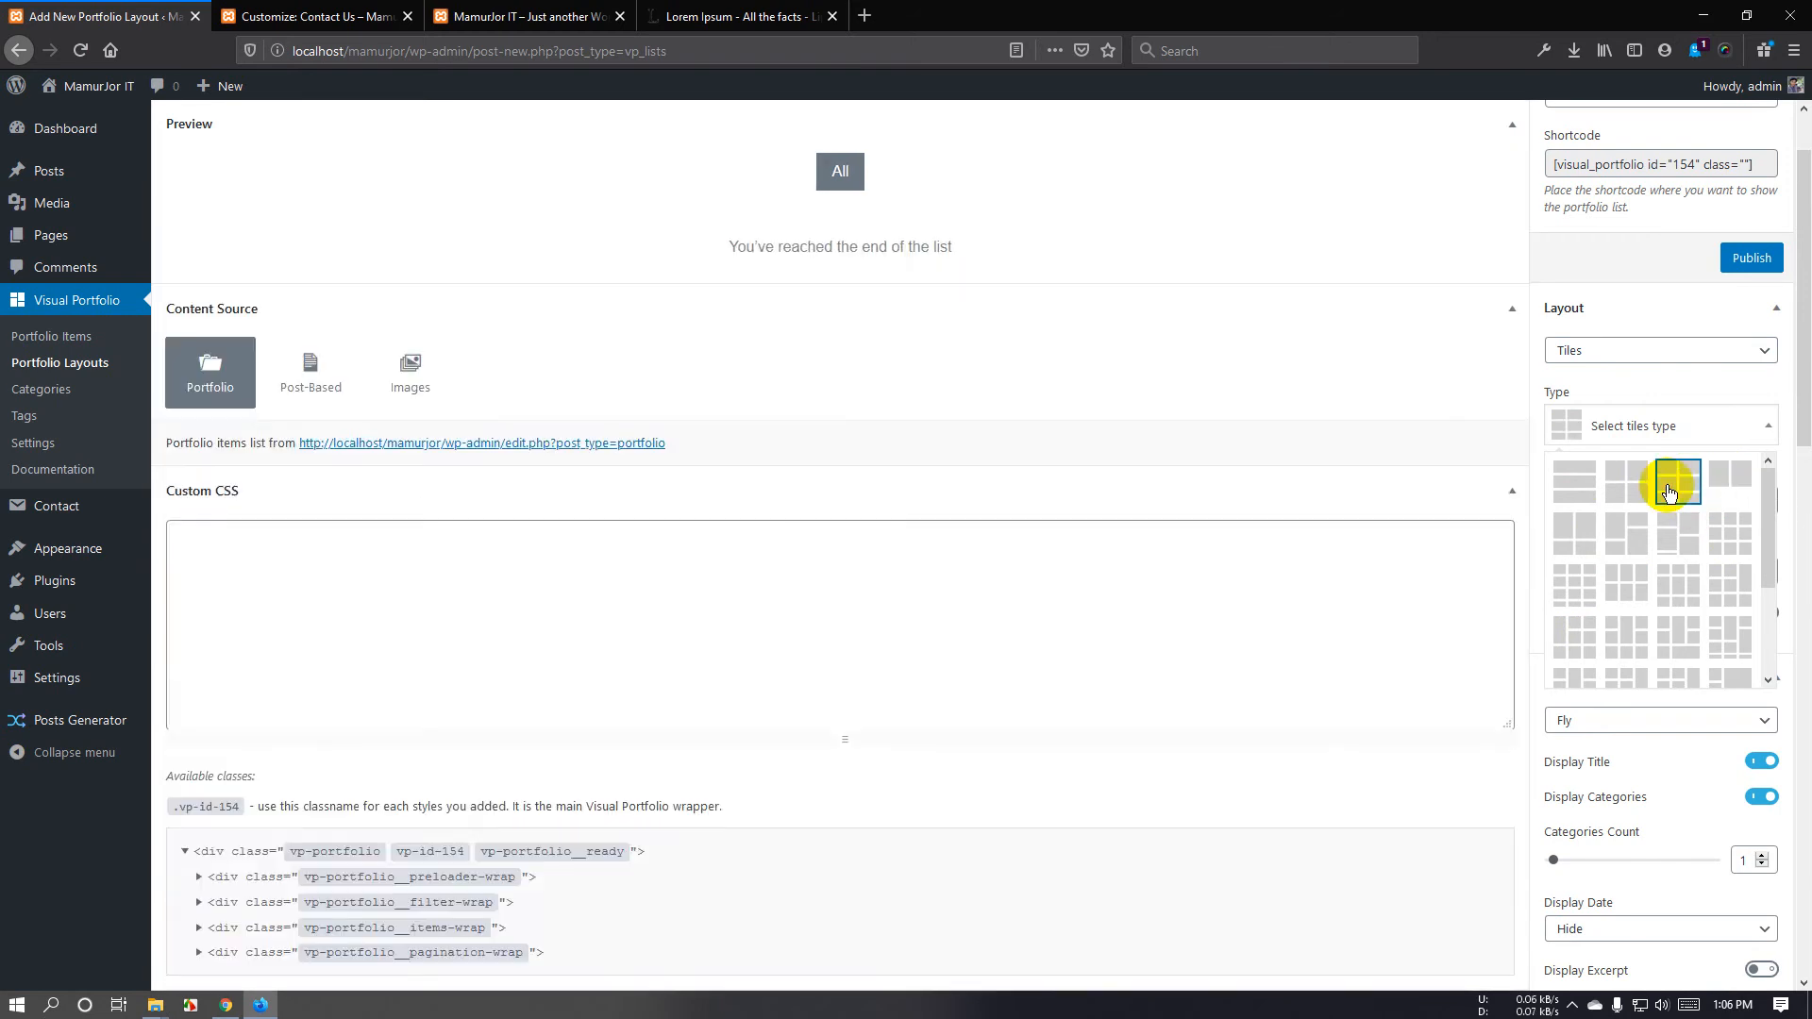
left_click(1628, 488)
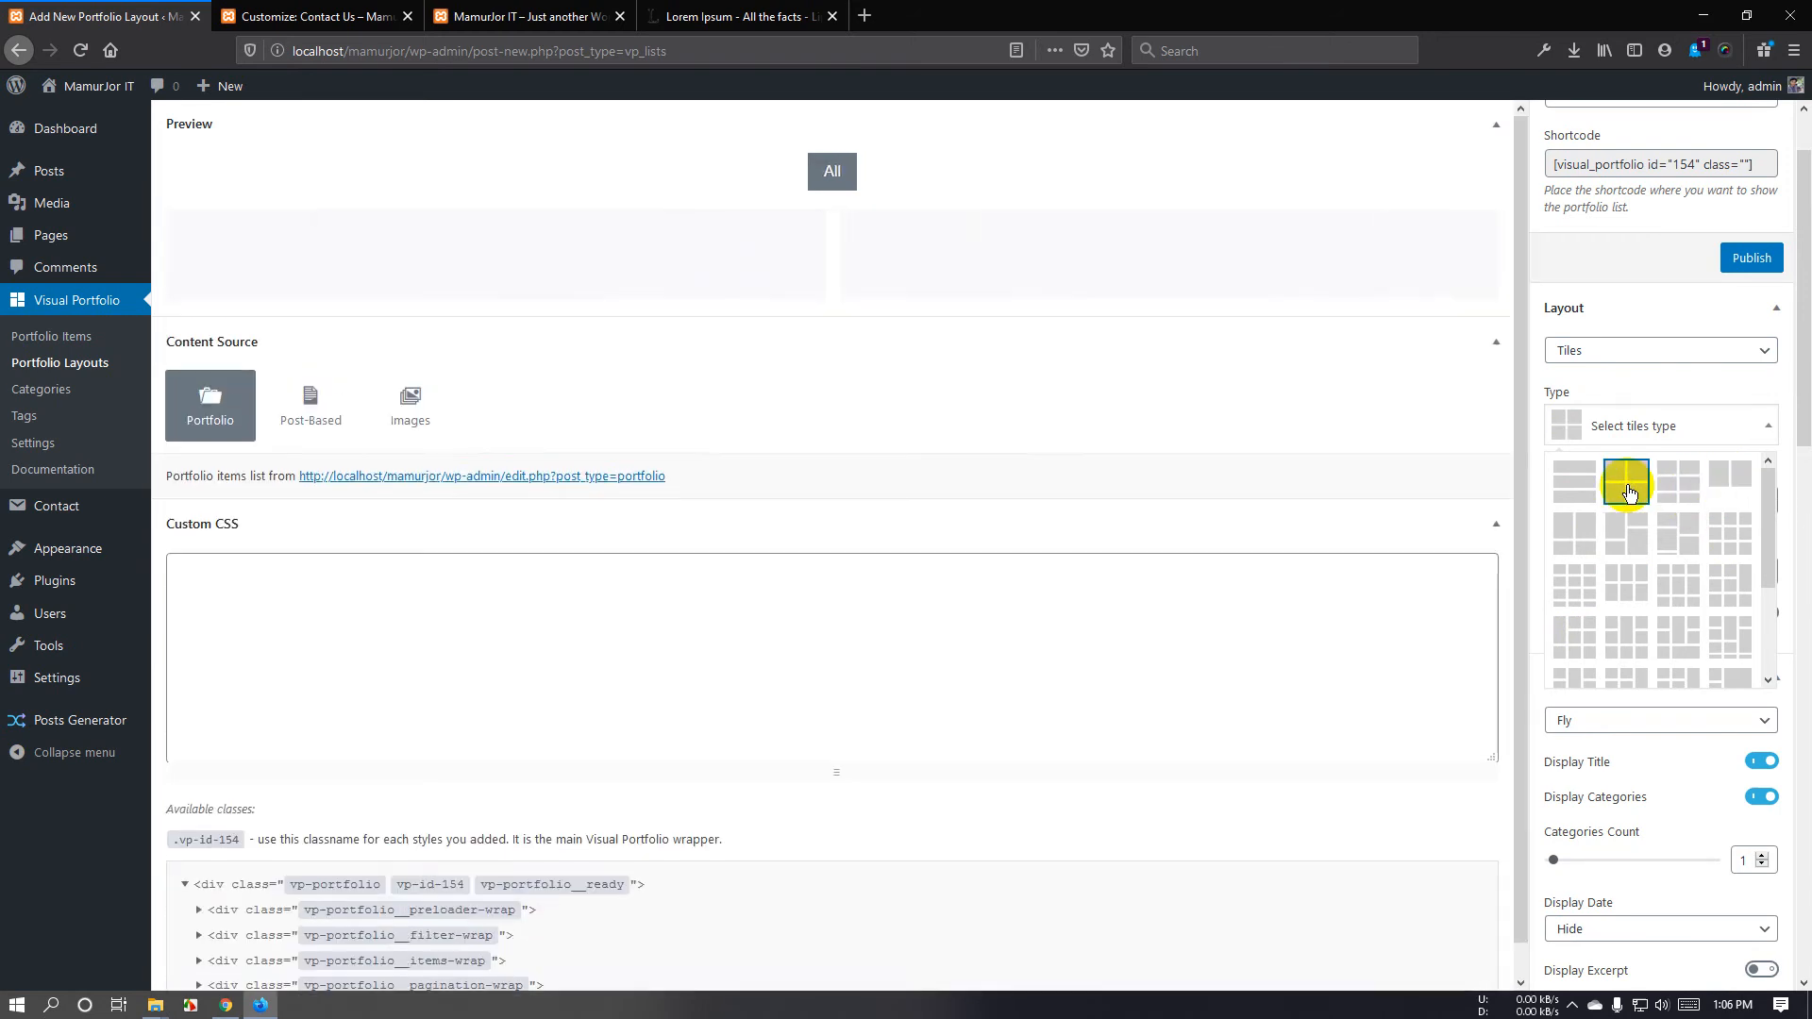
left_click(1722, 552)
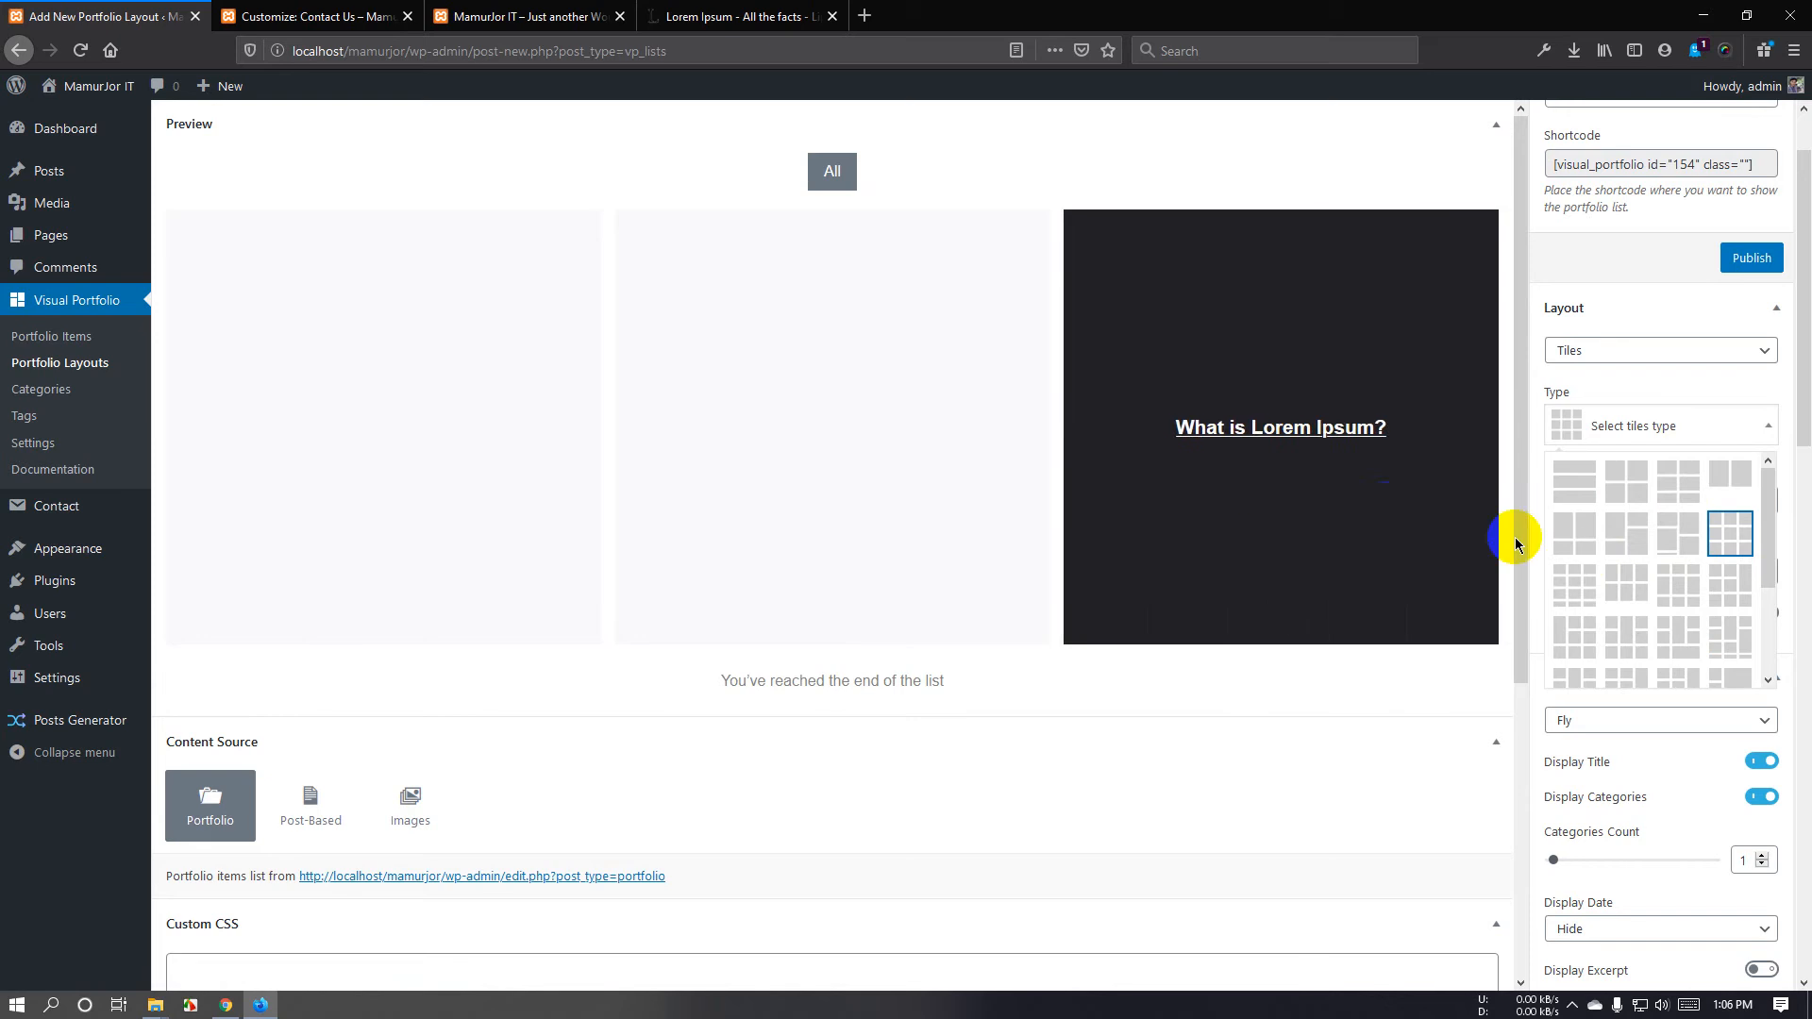
scroll(946, 673, "down", 3)
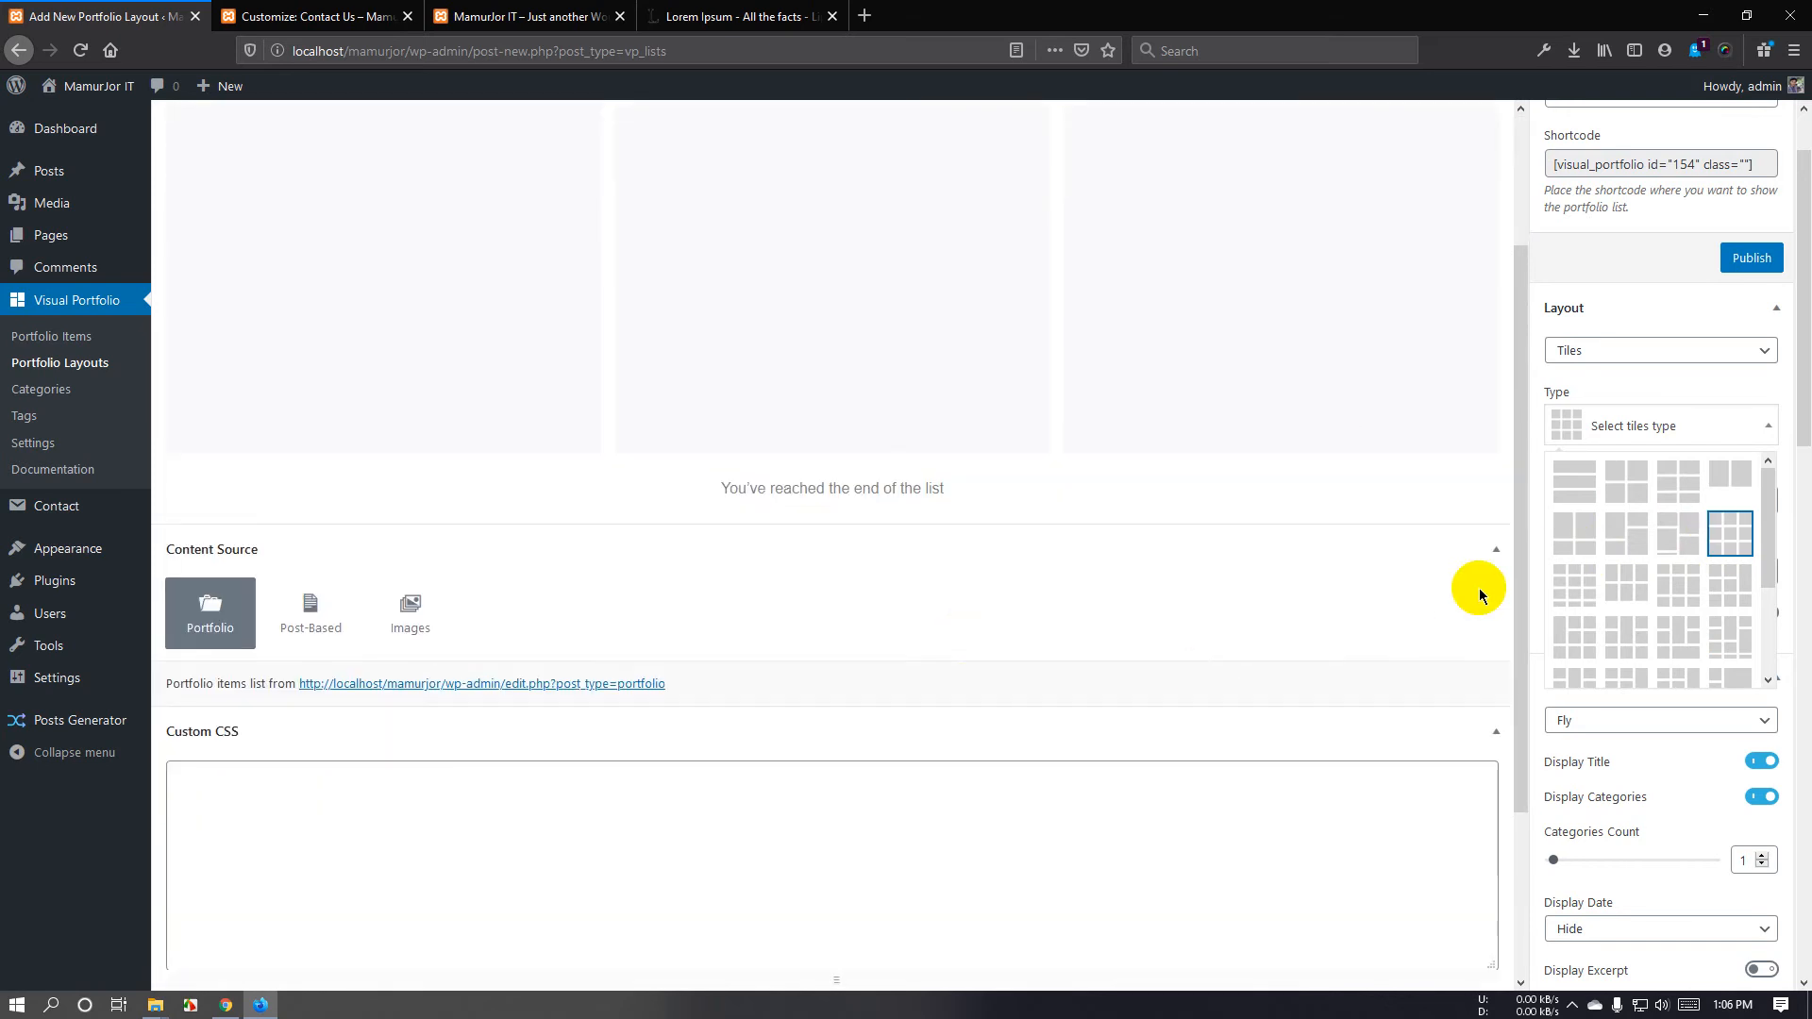
scroll(1480, 596, "up", 3)
scroll(1688, 538, "up", 1)
left_click(1347, 569)
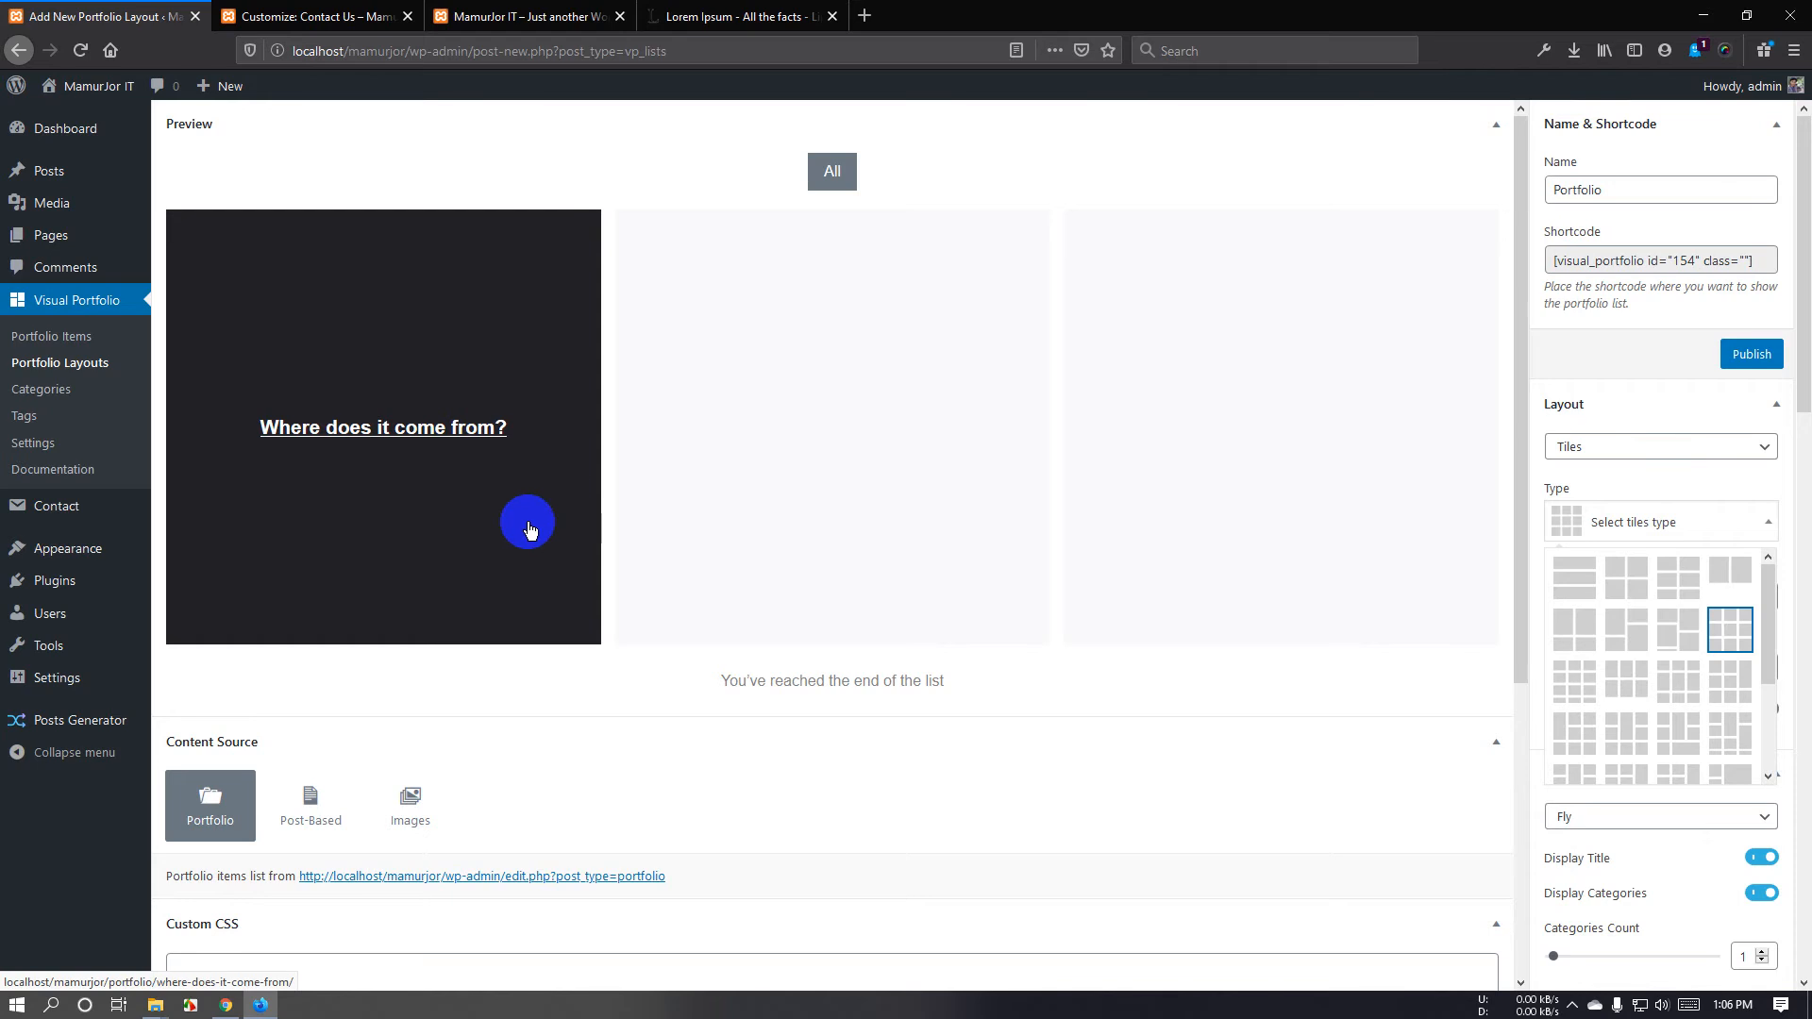
Copy the portfolio layout's shortcode.
left_click(1562, 261)
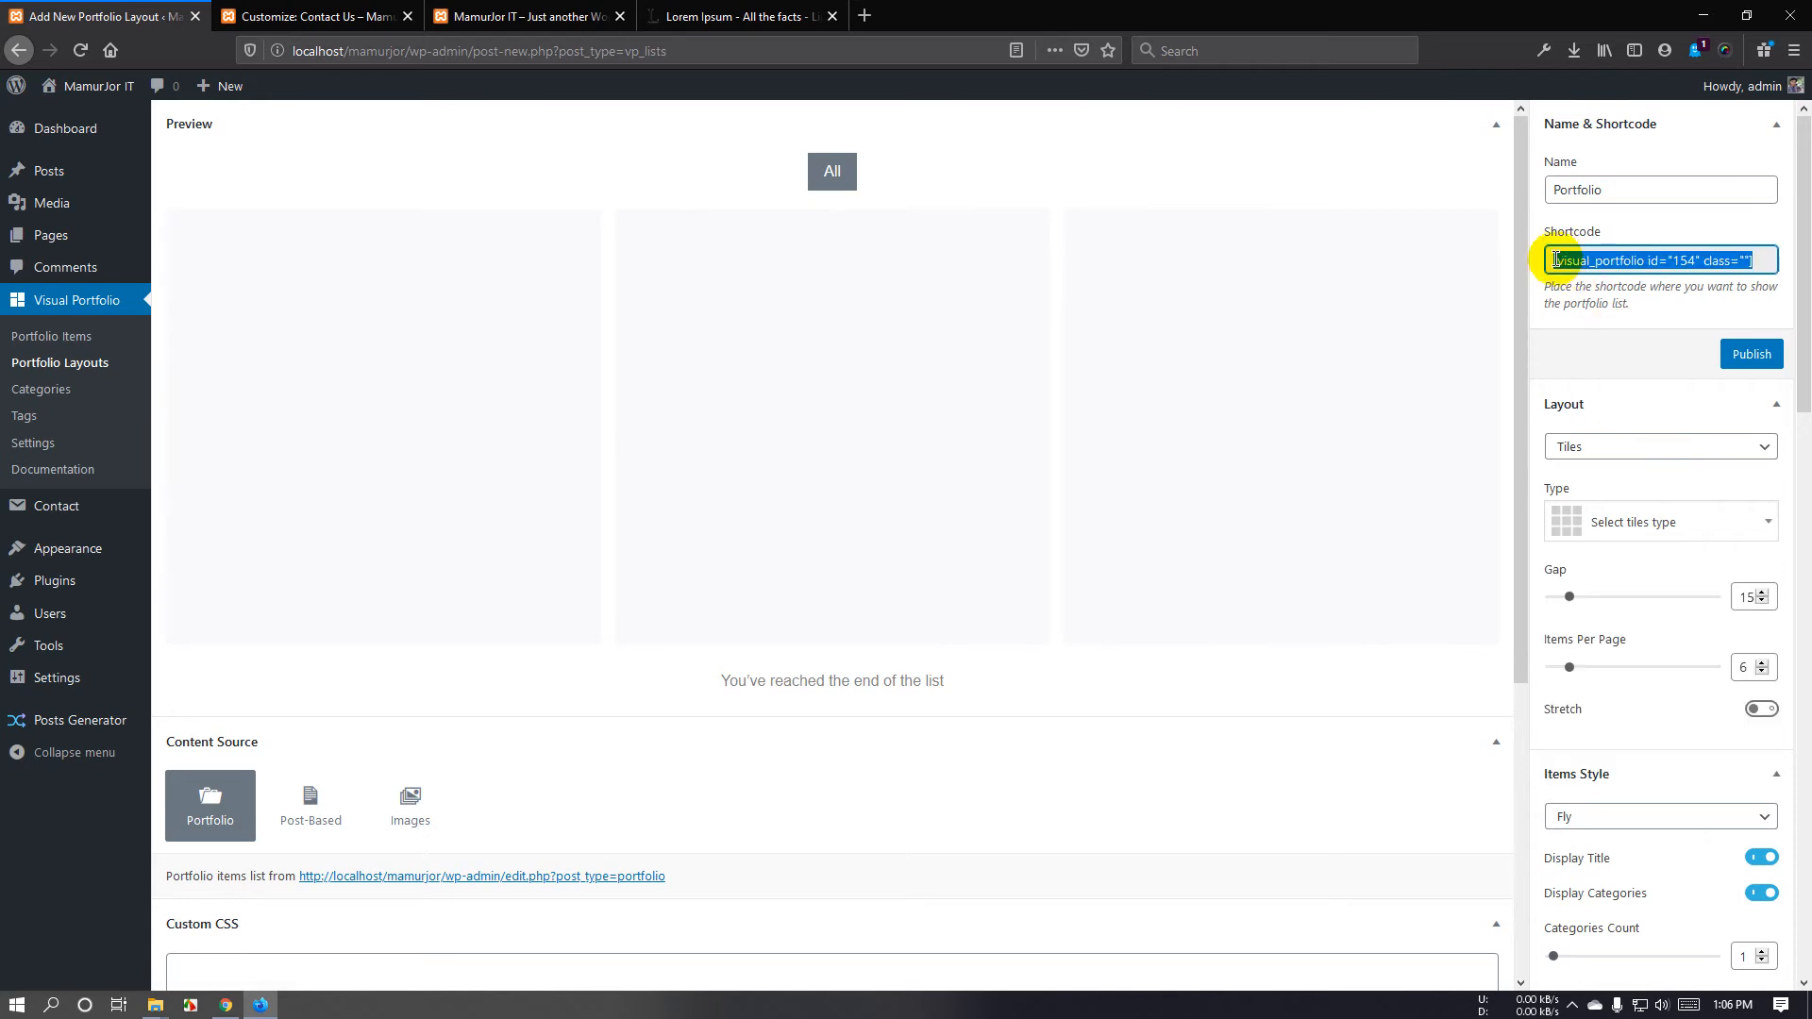
right_click(1576, 266)
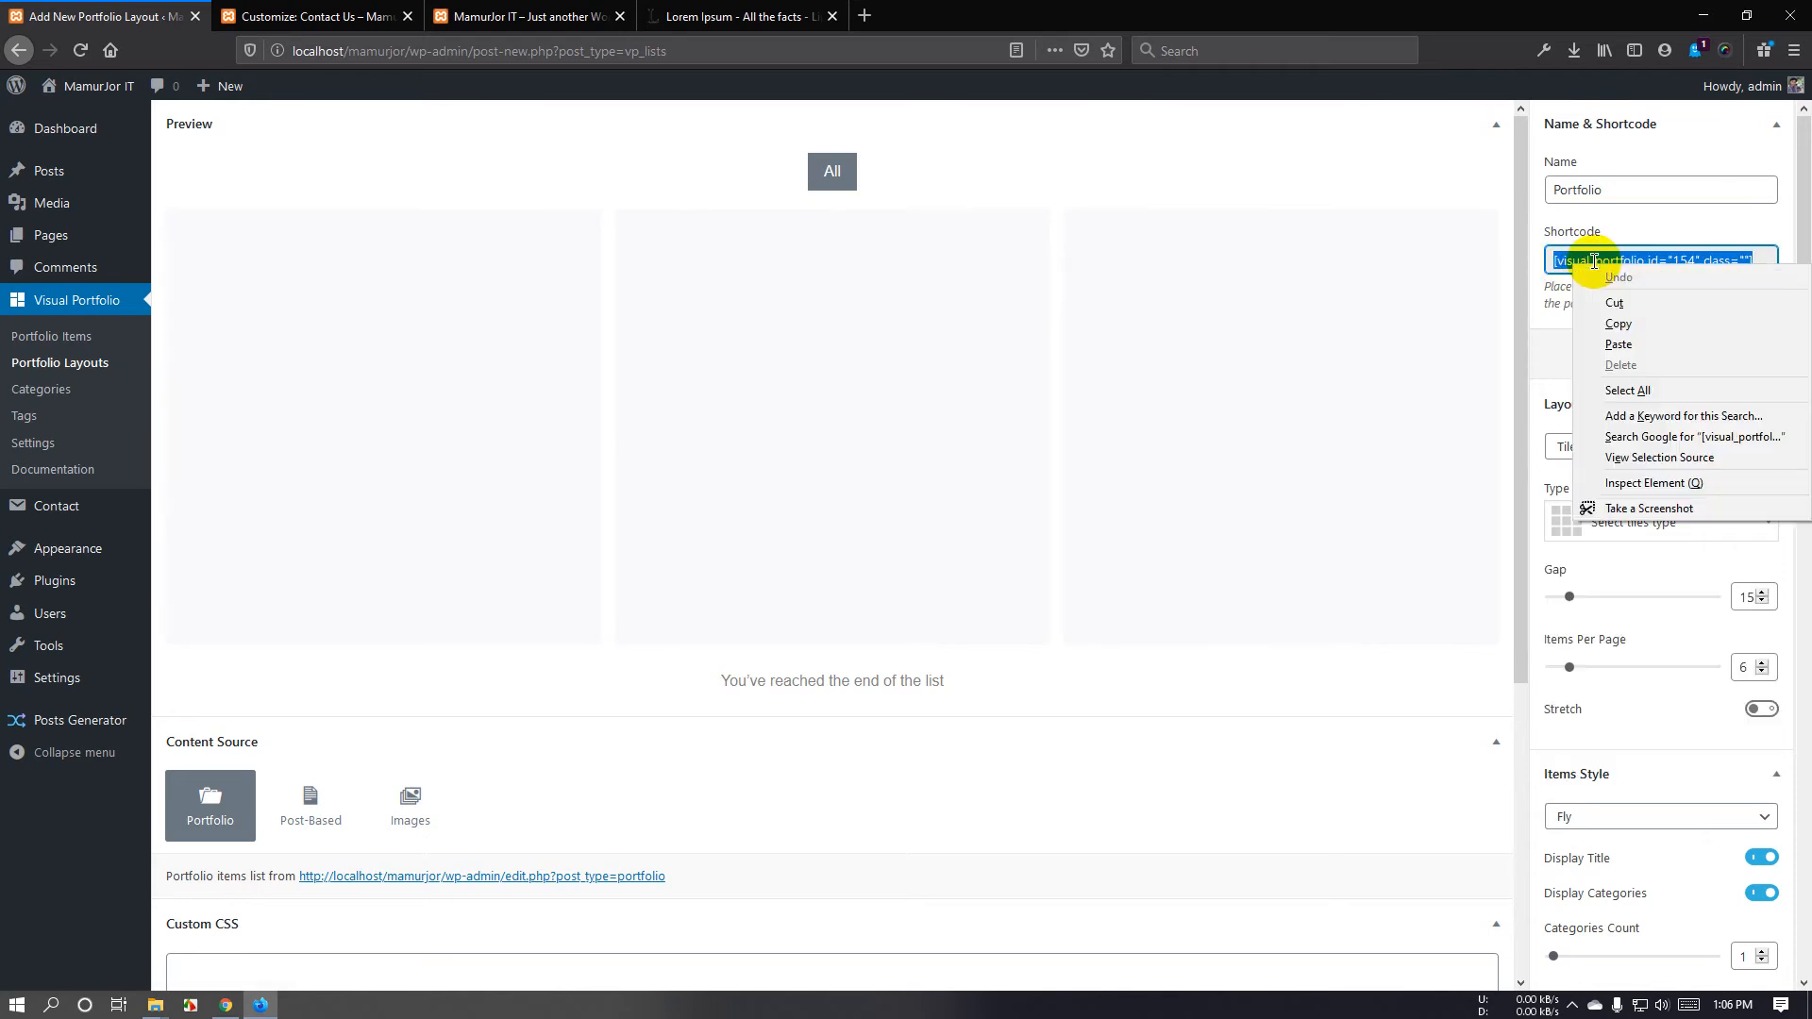
left_click(1619, 325)
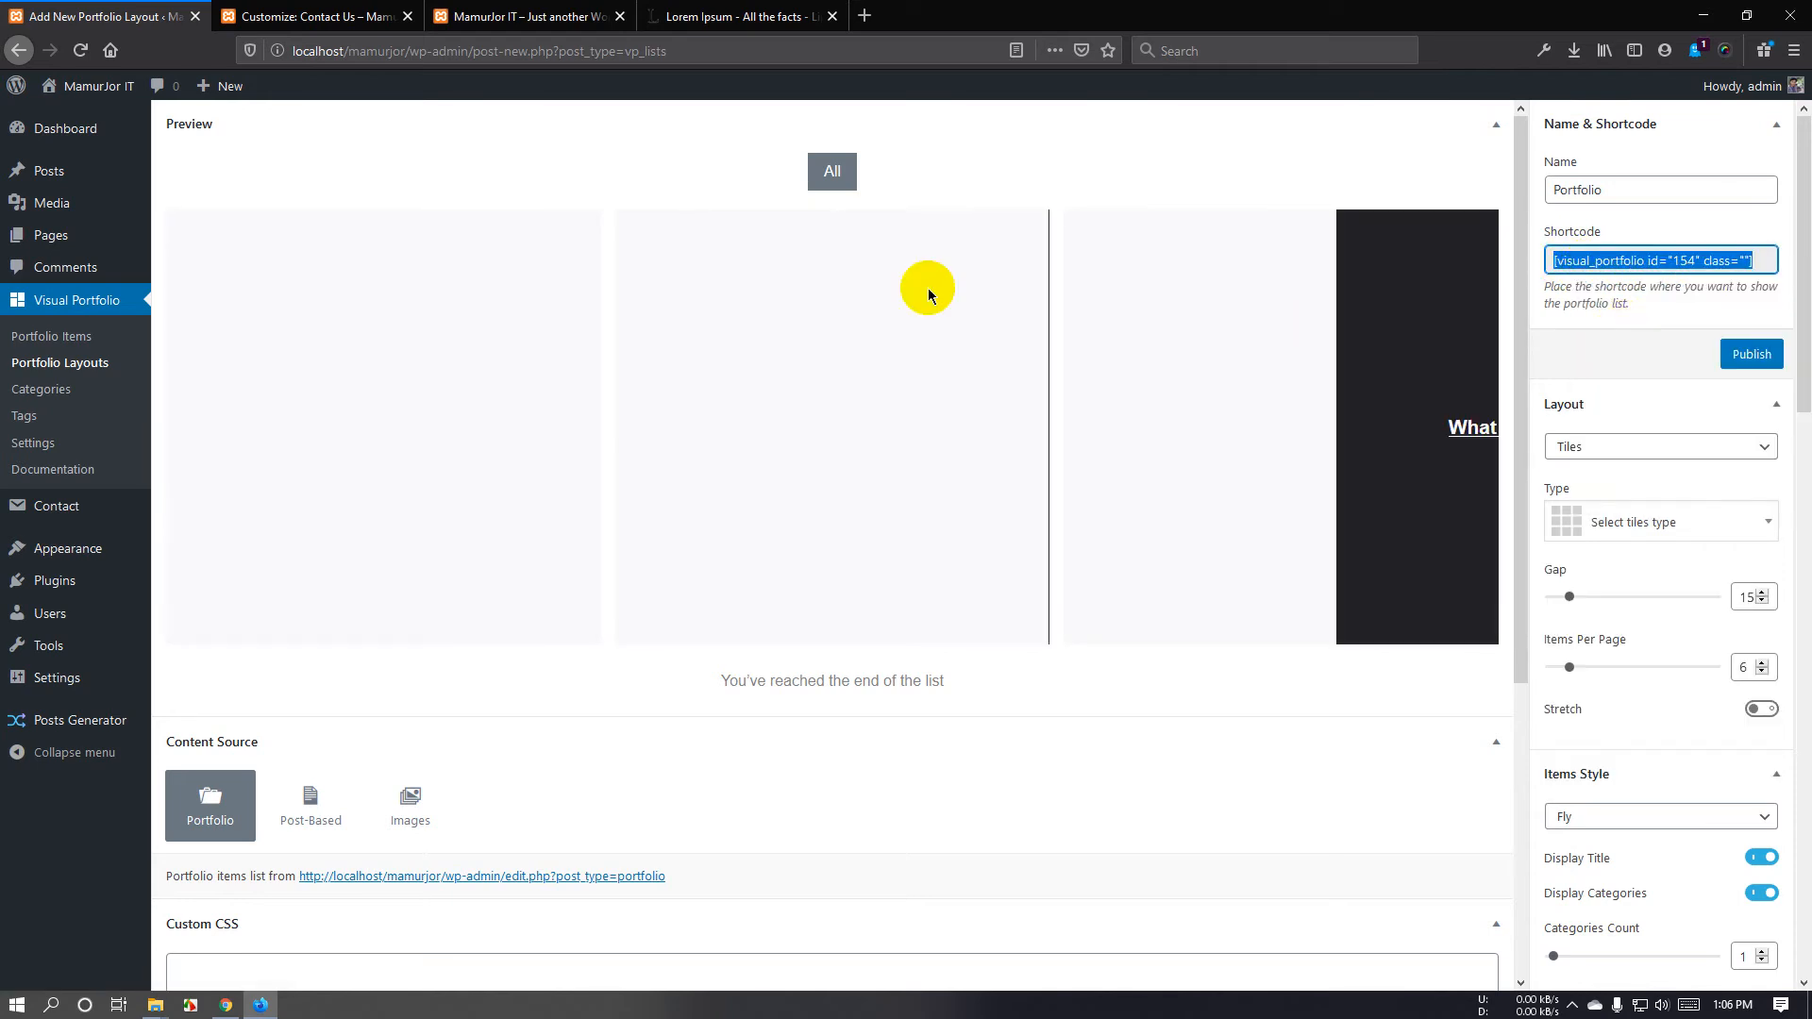
Publish the "Portfolio" layout and check its preview and content source.
left_click(1739, 355)
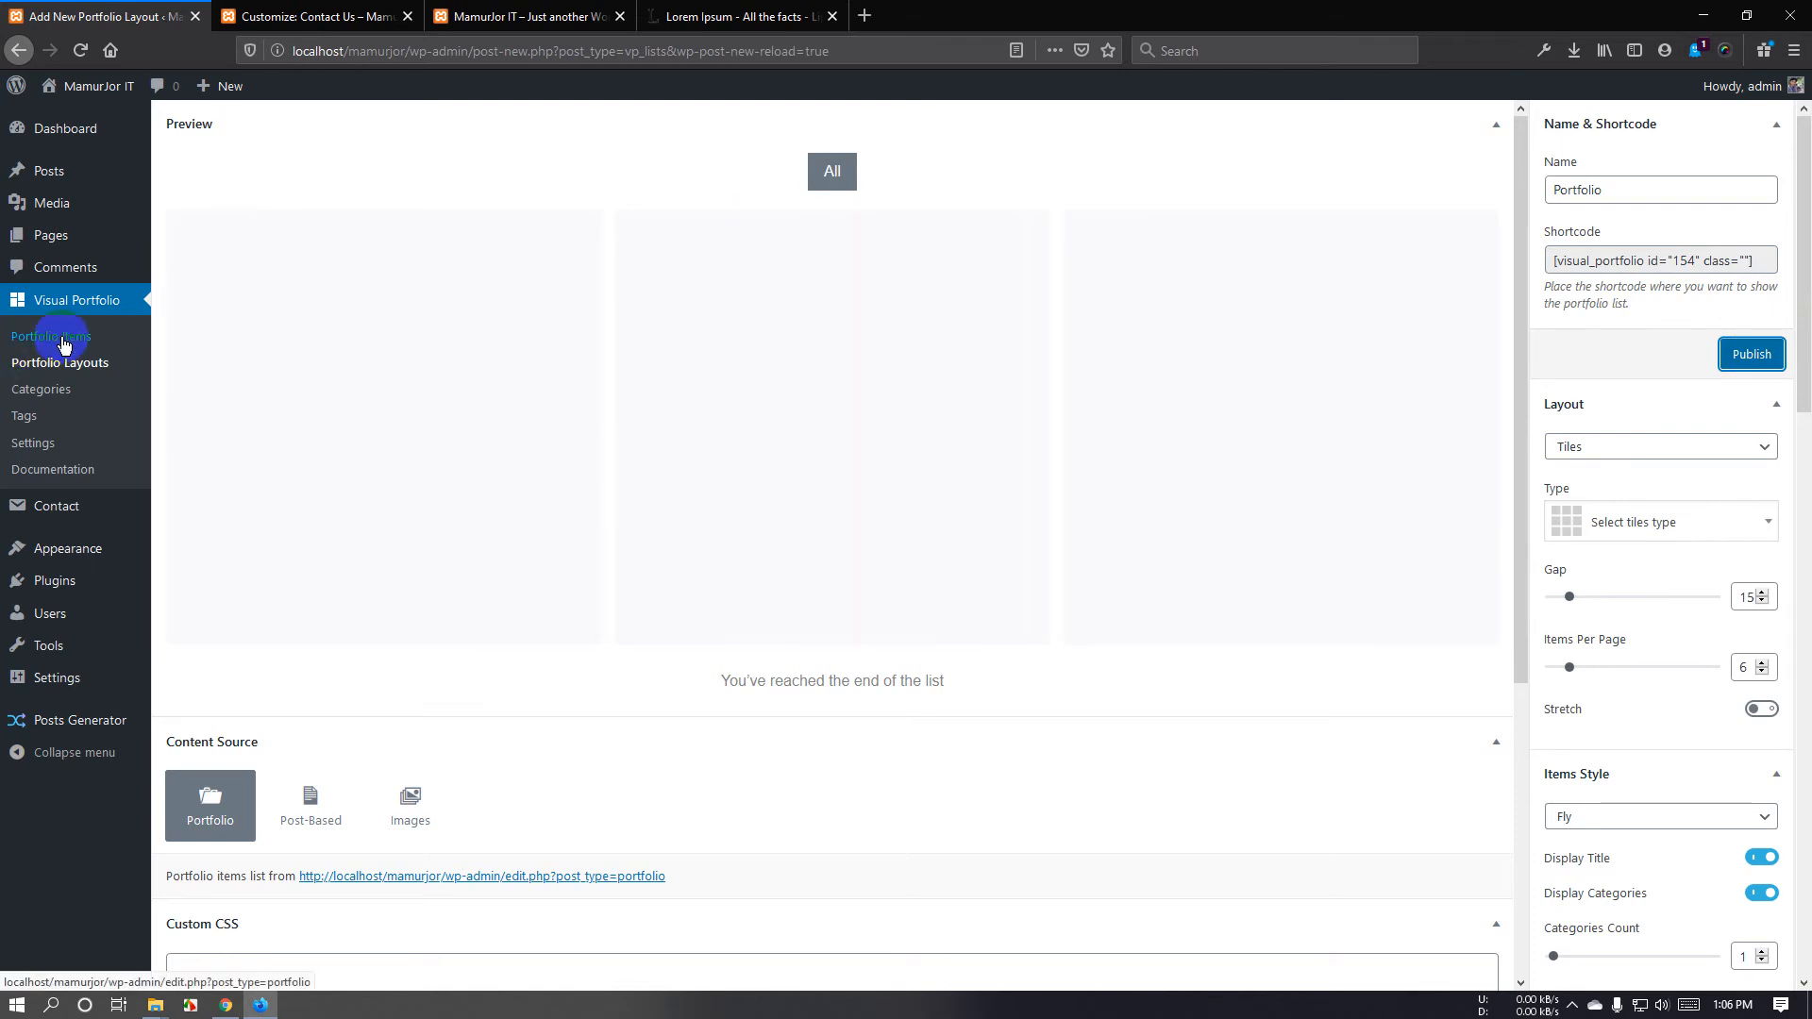
left_click(1753, 358)
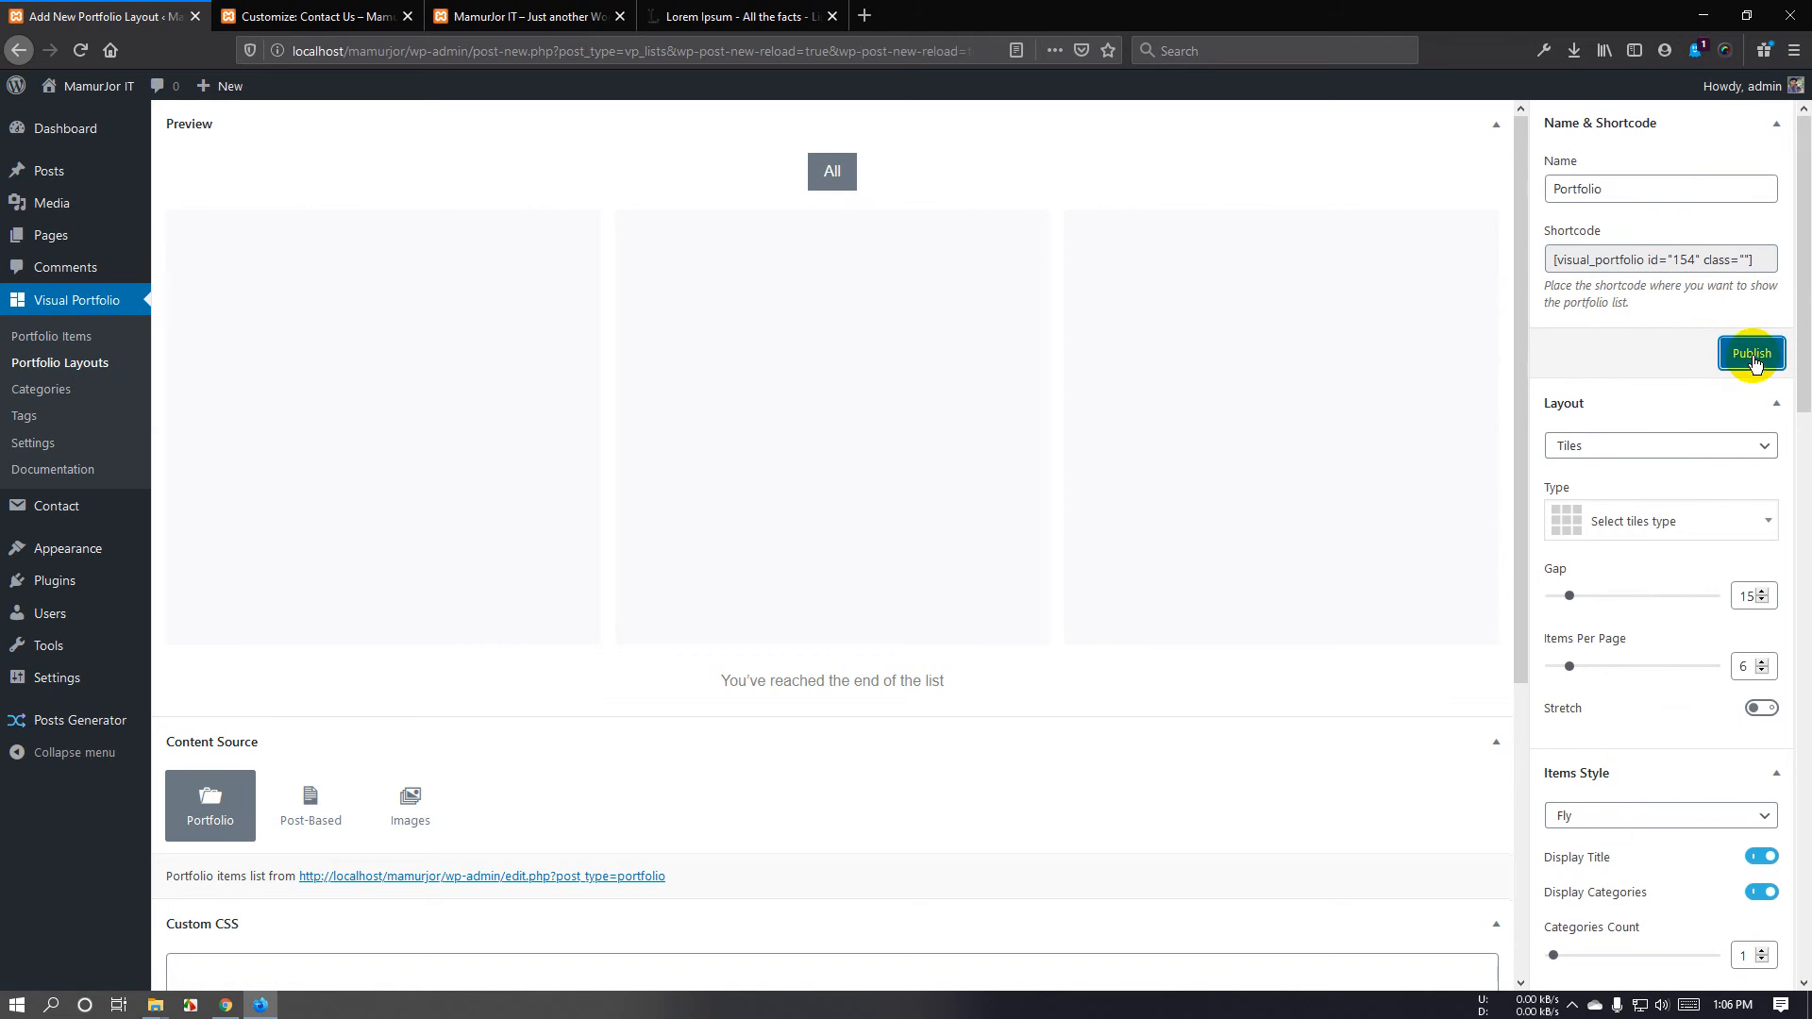
scroll(1109, 783, "down", 5)
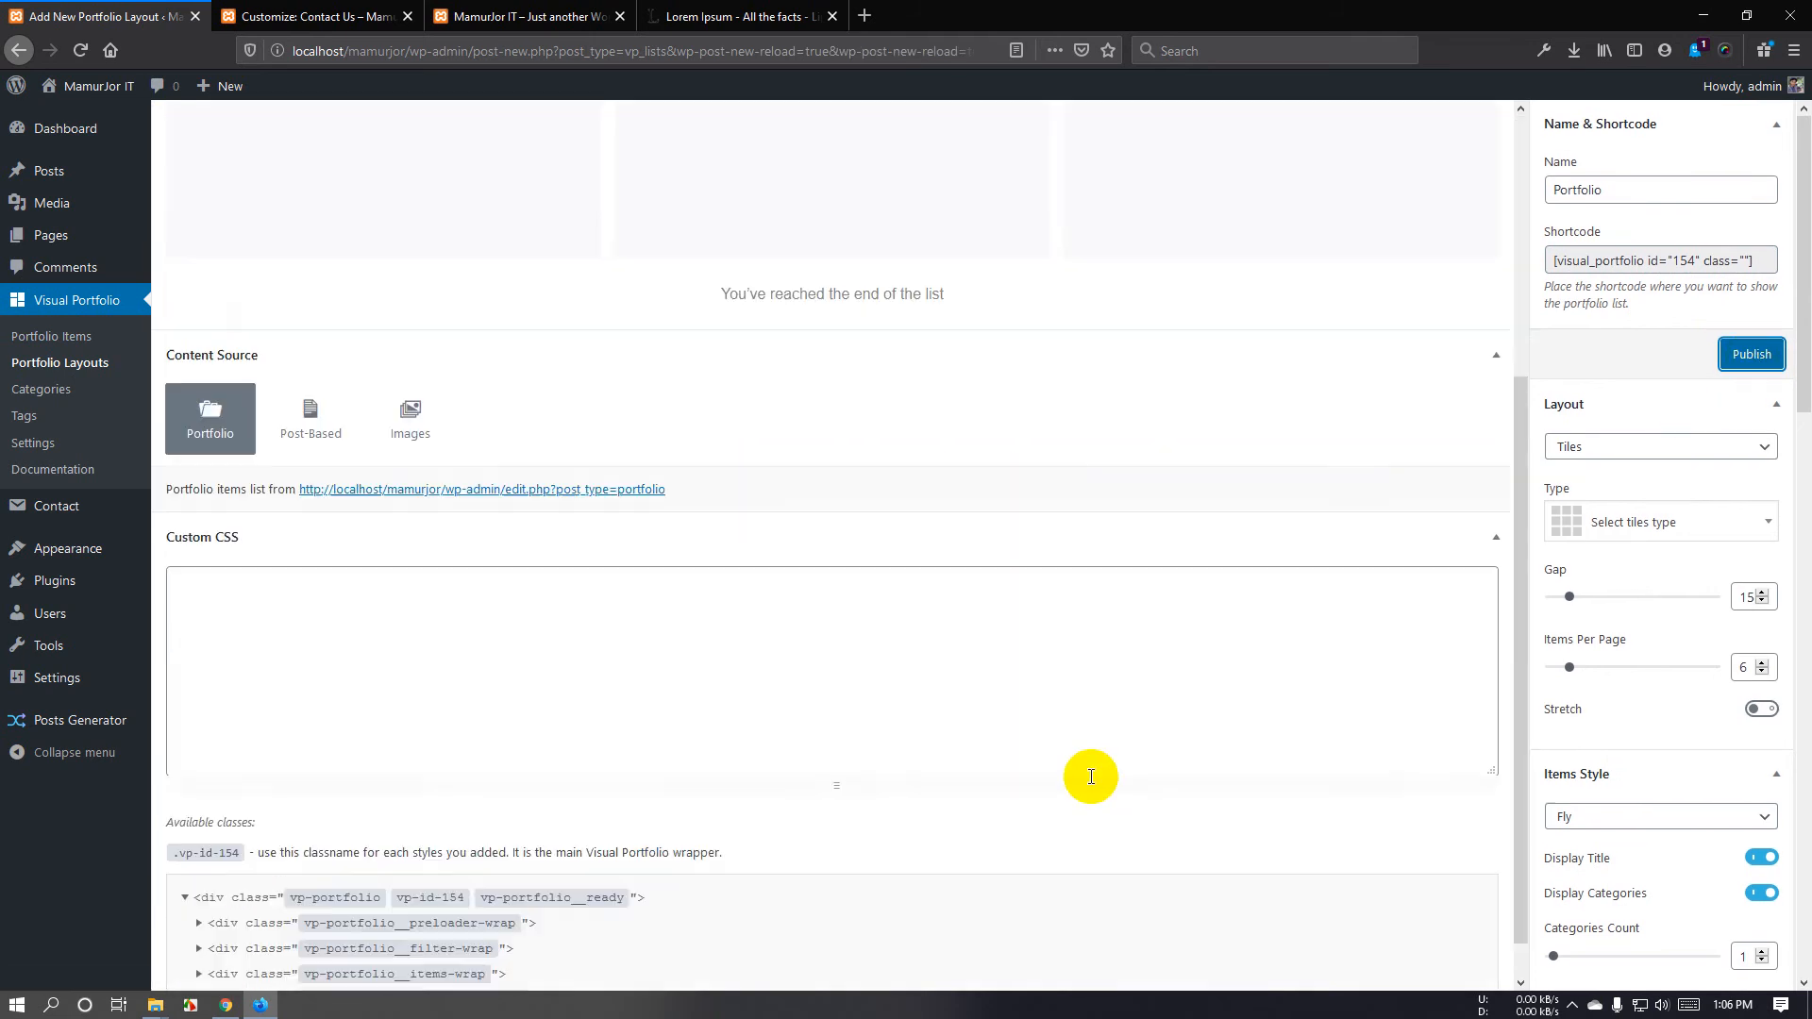
scroll(1090, 777, "up", 5)
Open the portfolio item "Where does it come from?" for editing and set the laptop photo laptop-2557586_1280-1.jpg as its featured image.
left_click(52, 340)
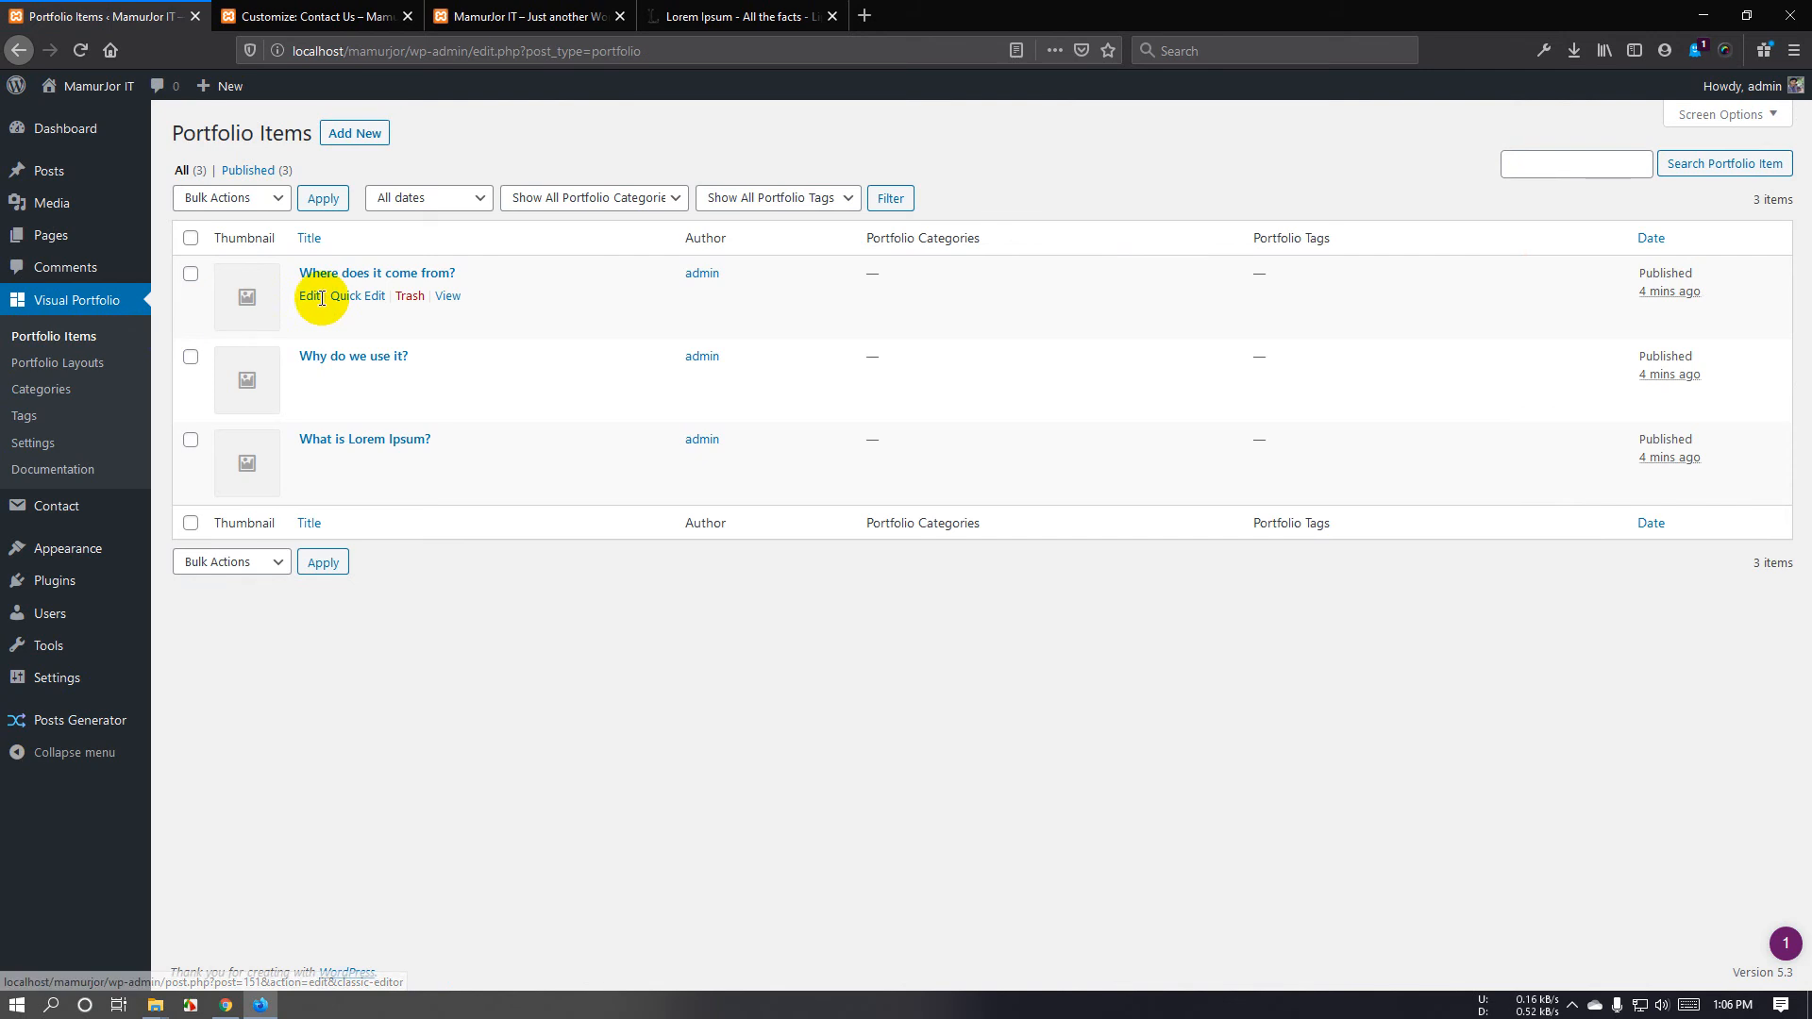
left_click(311, 295)
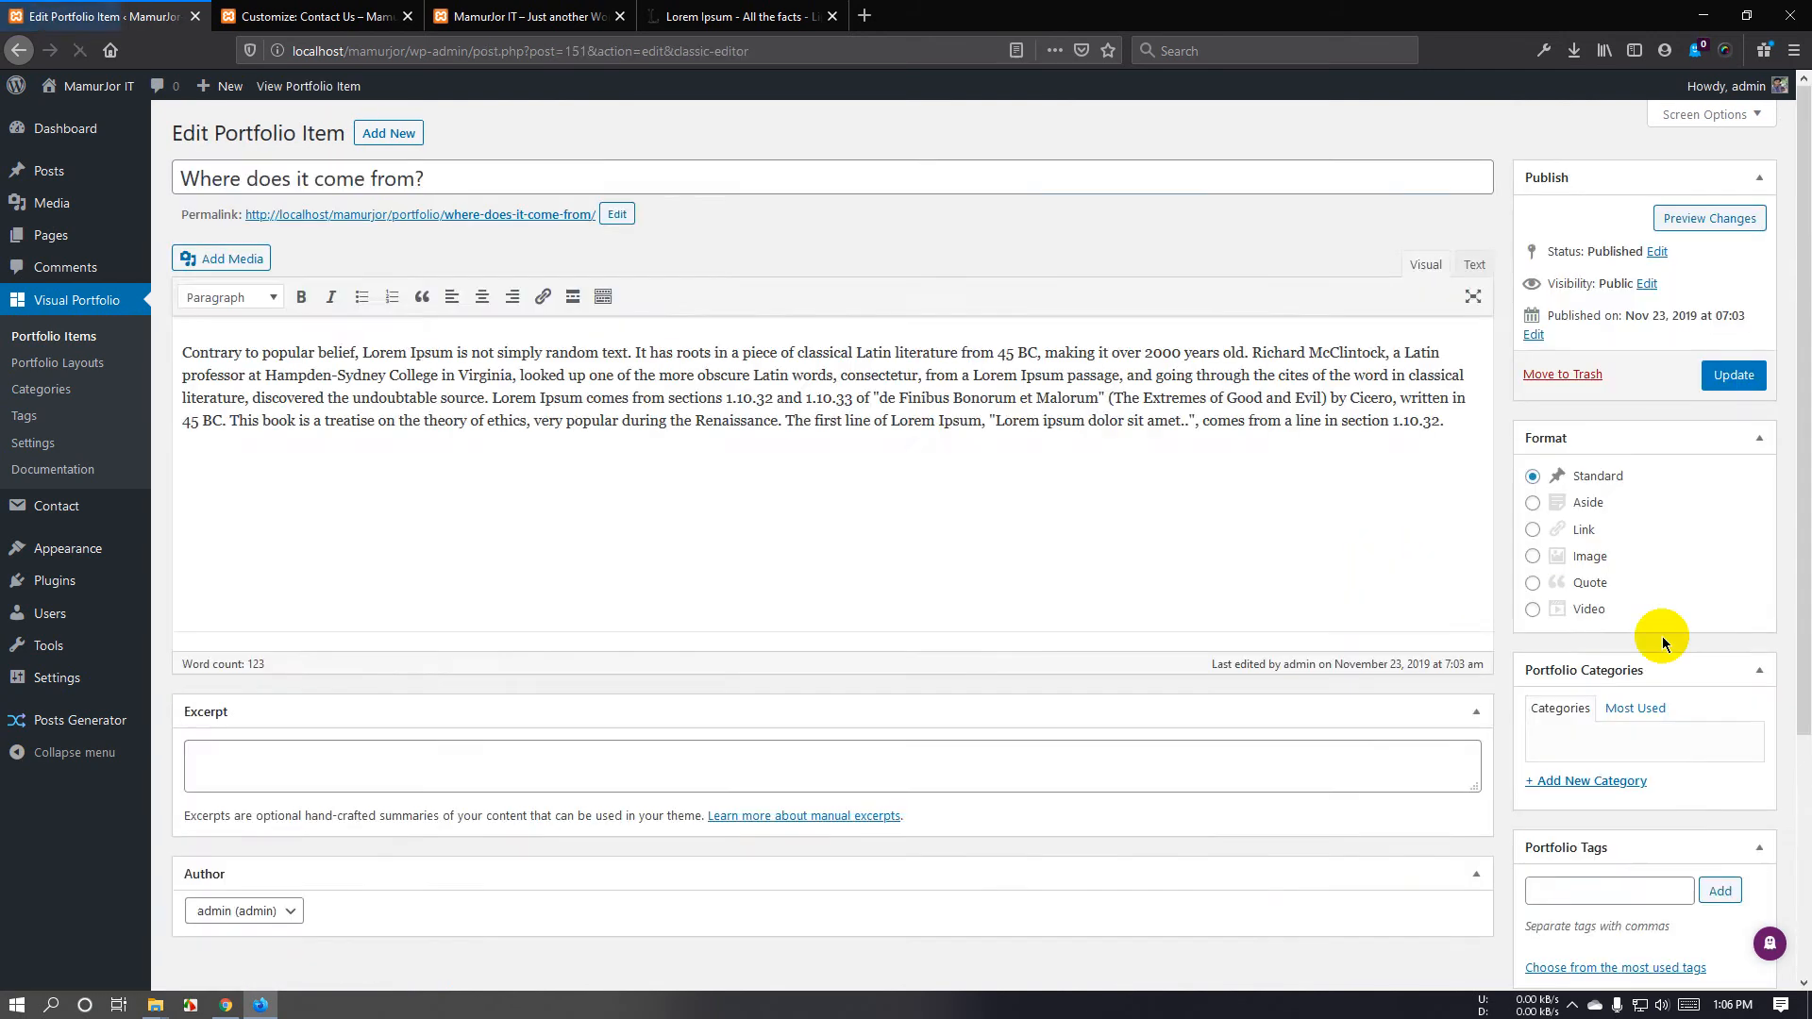
scroll(1666, 613, "down", 5)
left_click(1585, 874)
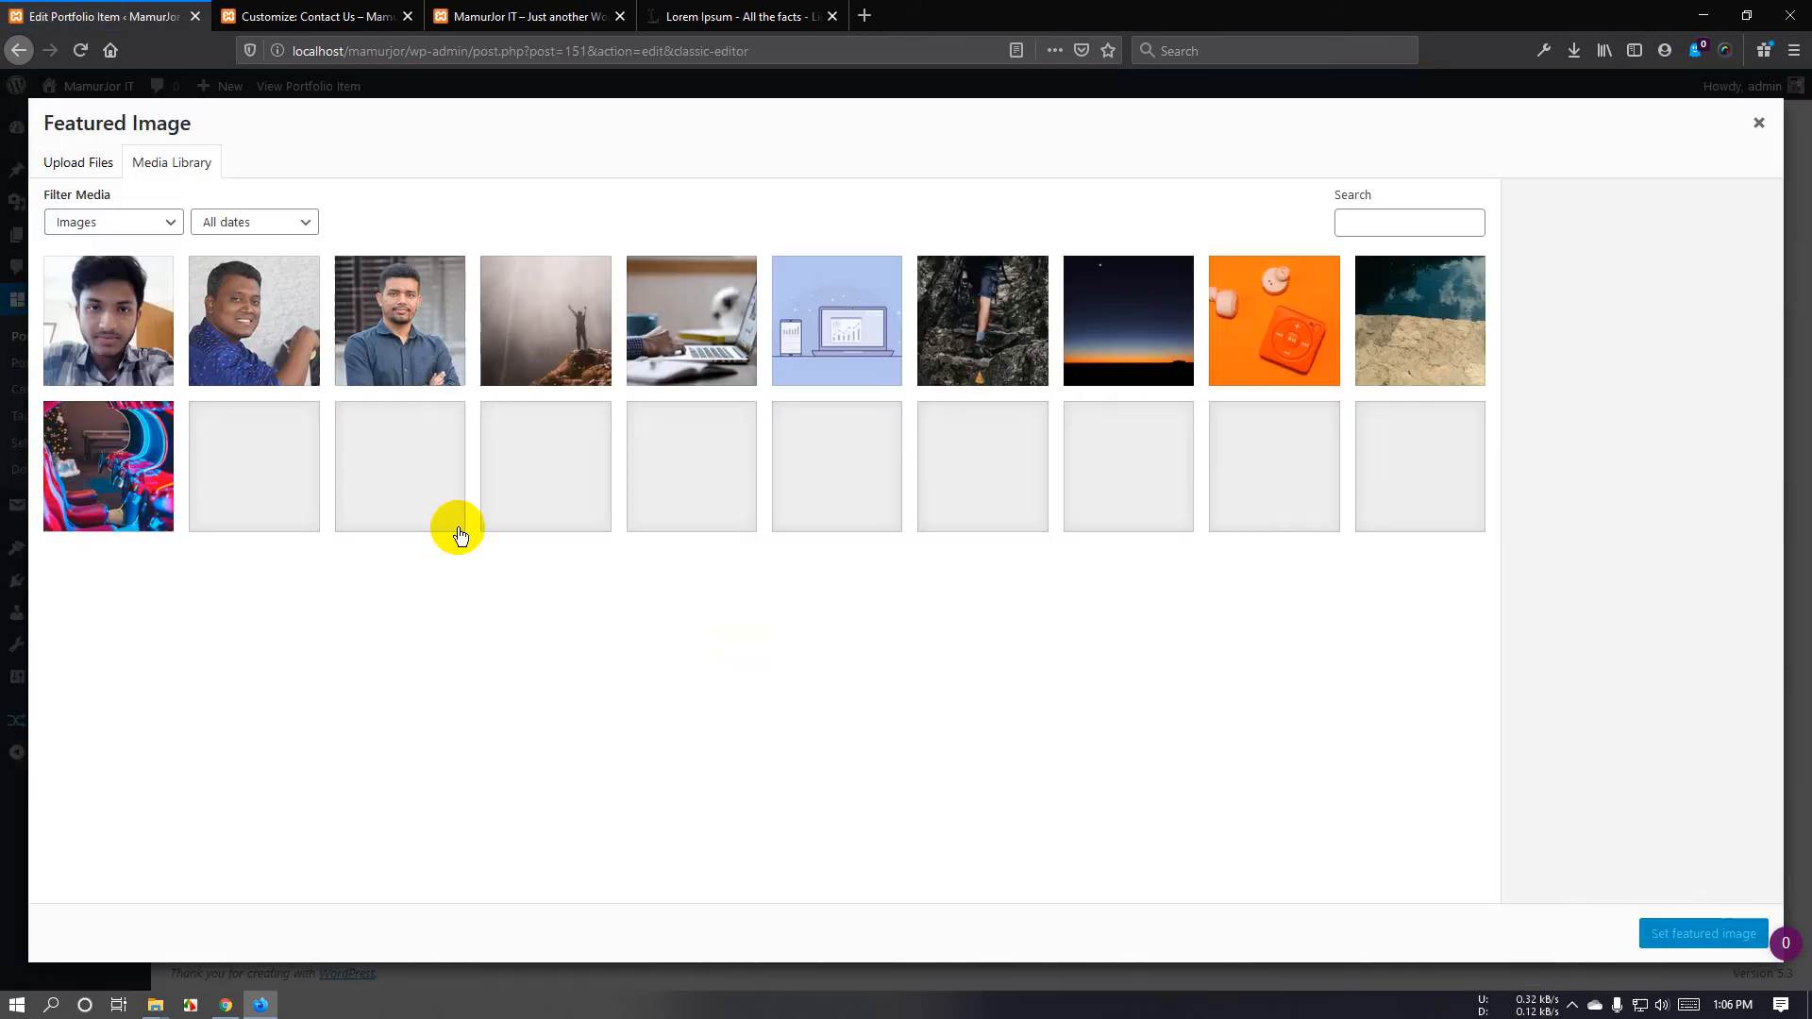
left_click(640, 352)
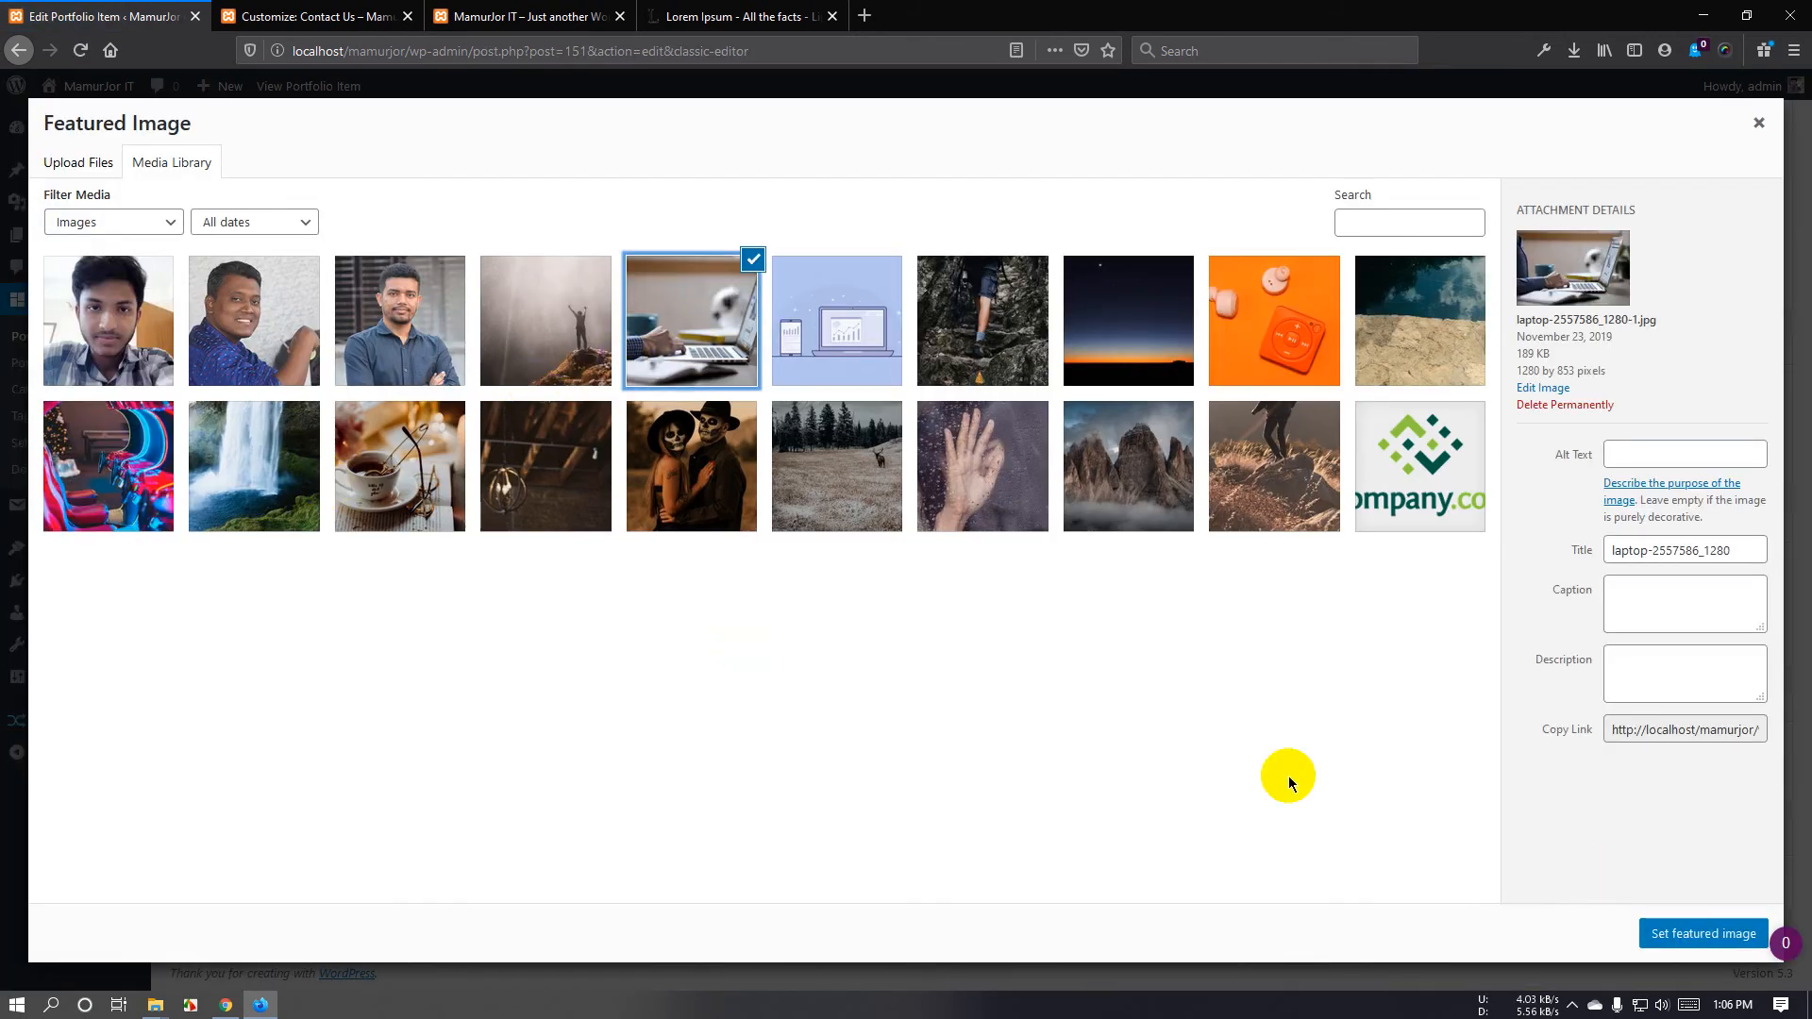
left_click(1691, 934)
scroll(1680, 585, "down", 3)
scroll(1699, 505, "up", 6)
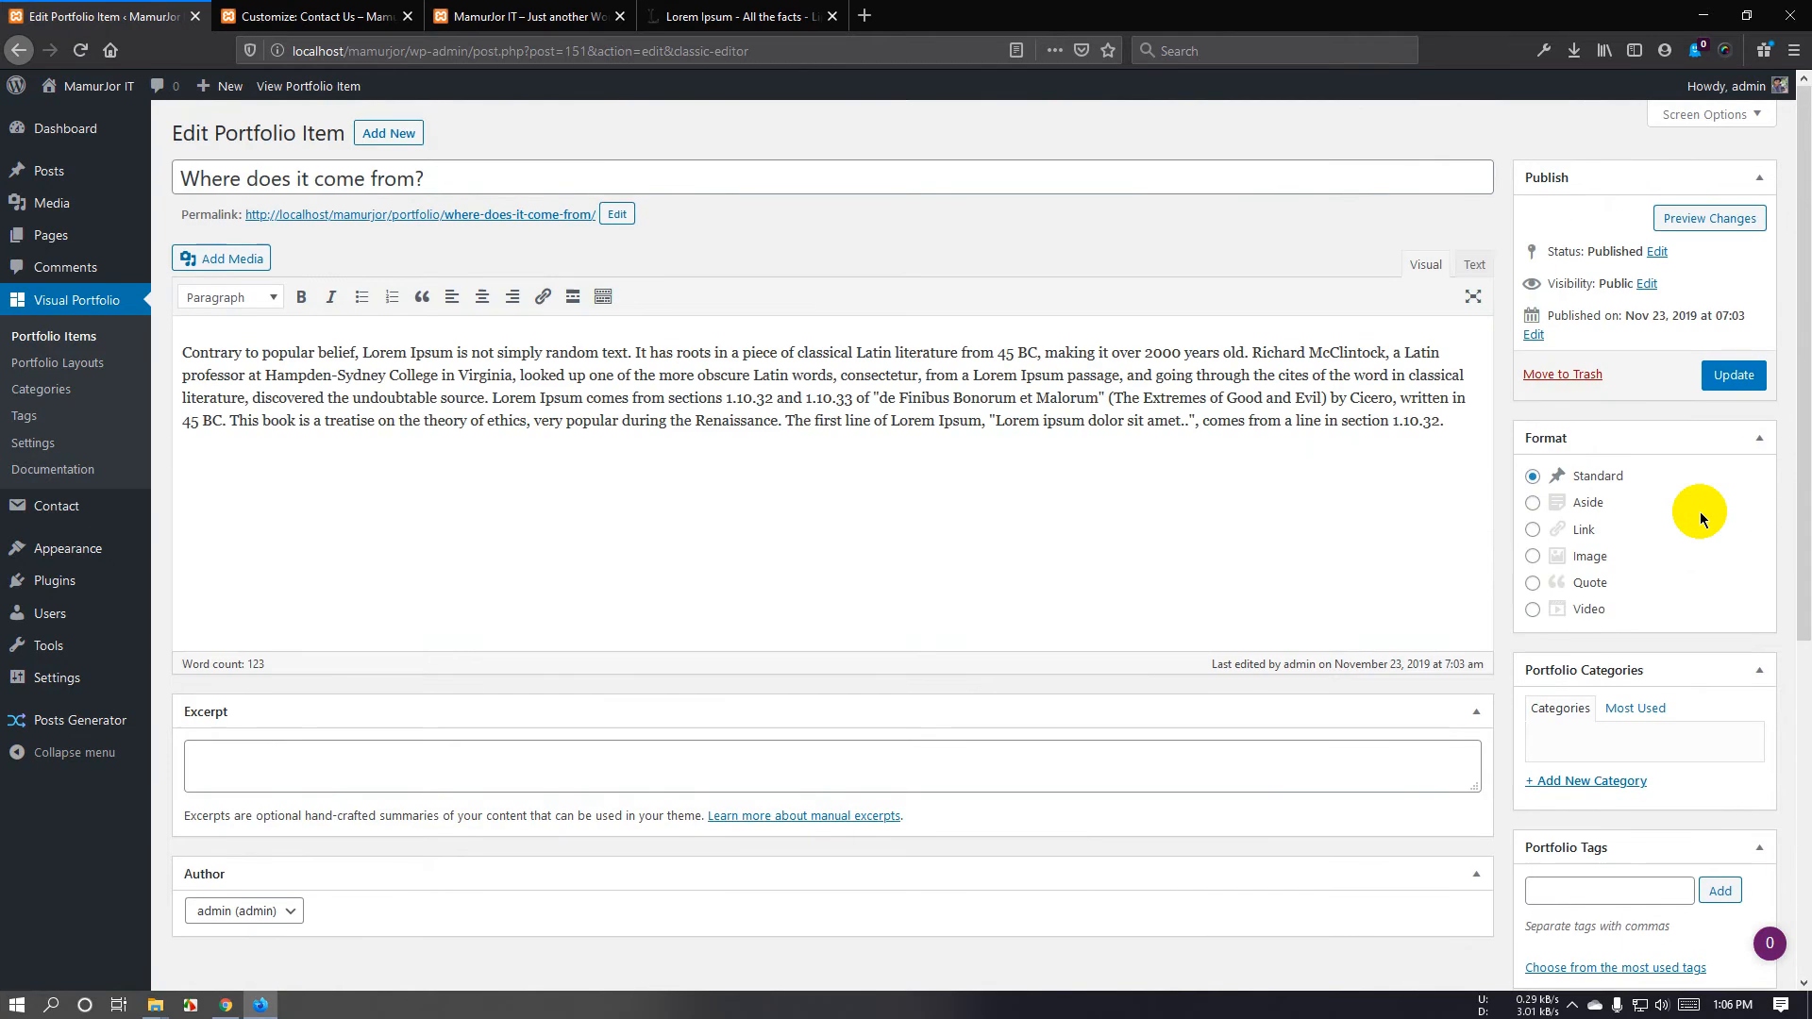
Update the portfolio item "Where does it come from?" and return to the list of portfolio items.
left_click(1733, 375)
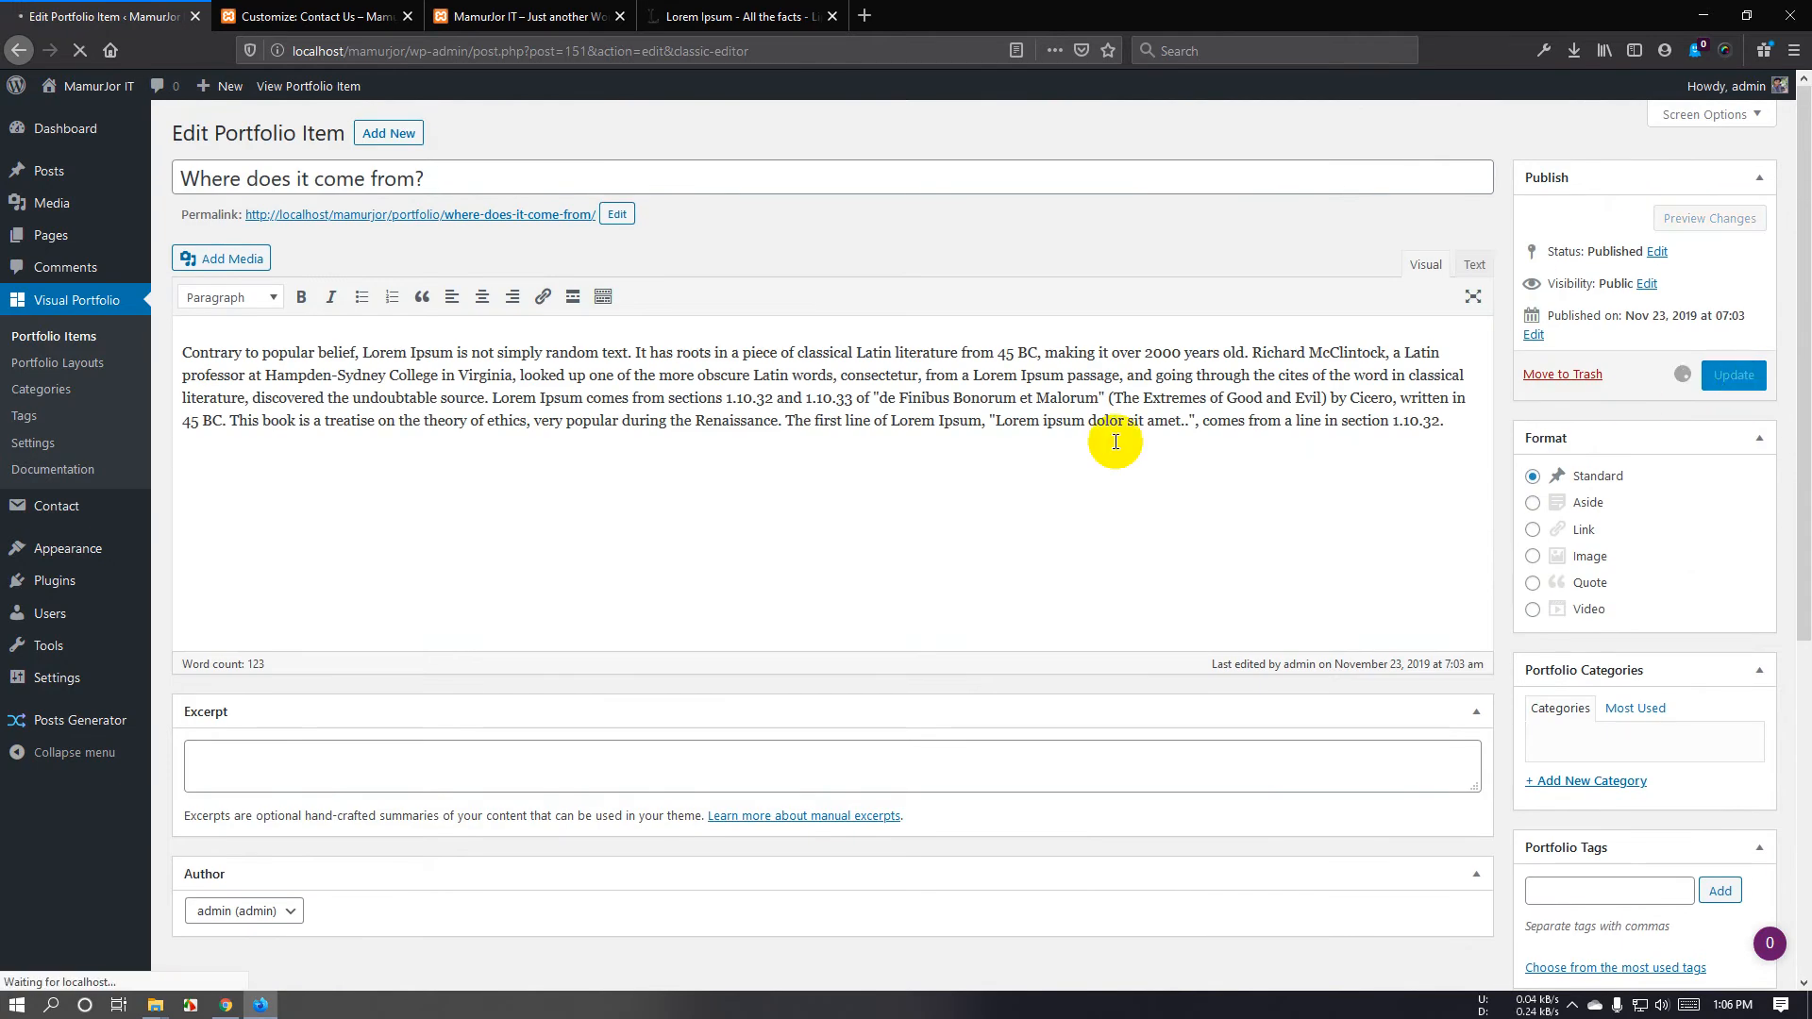
left_click(57, 344)
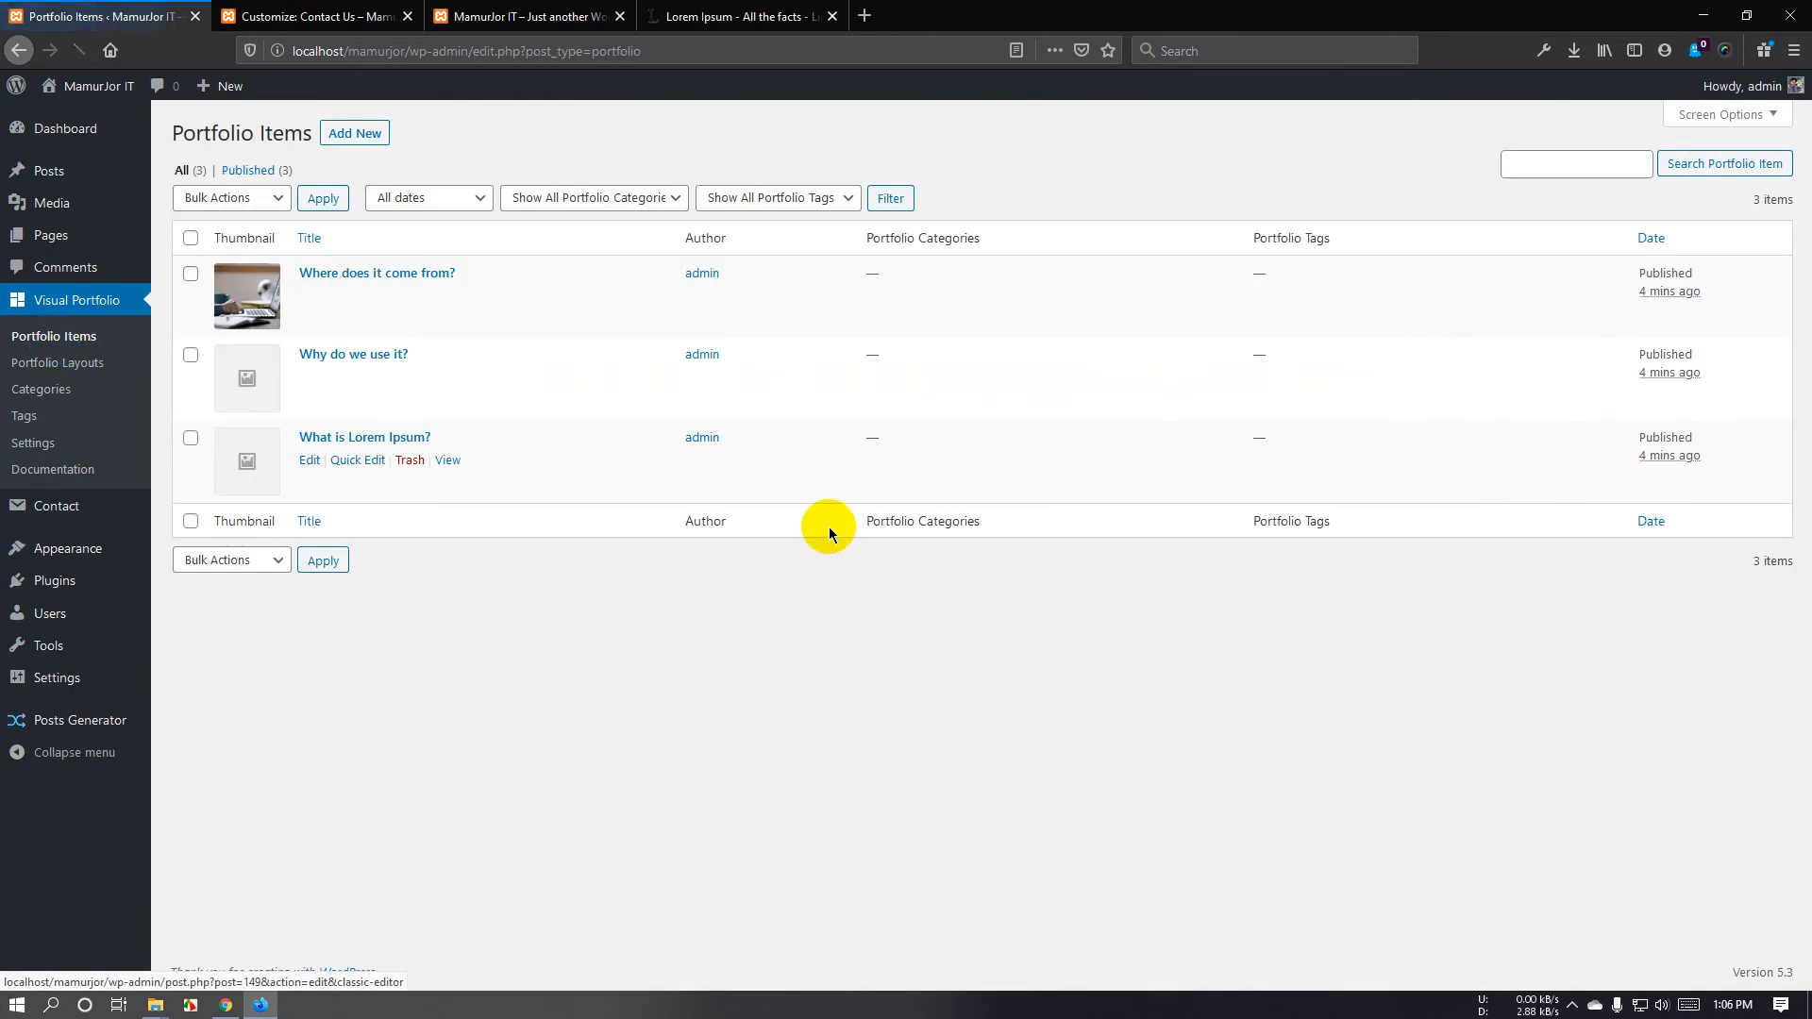
Set unsplash-ministro-lobortisetiam-taciti-c10.jpg, the hanging lamp photo, as featured image of the portfolio item "Why do we use it?" and update the item.
left_click(315, 381)
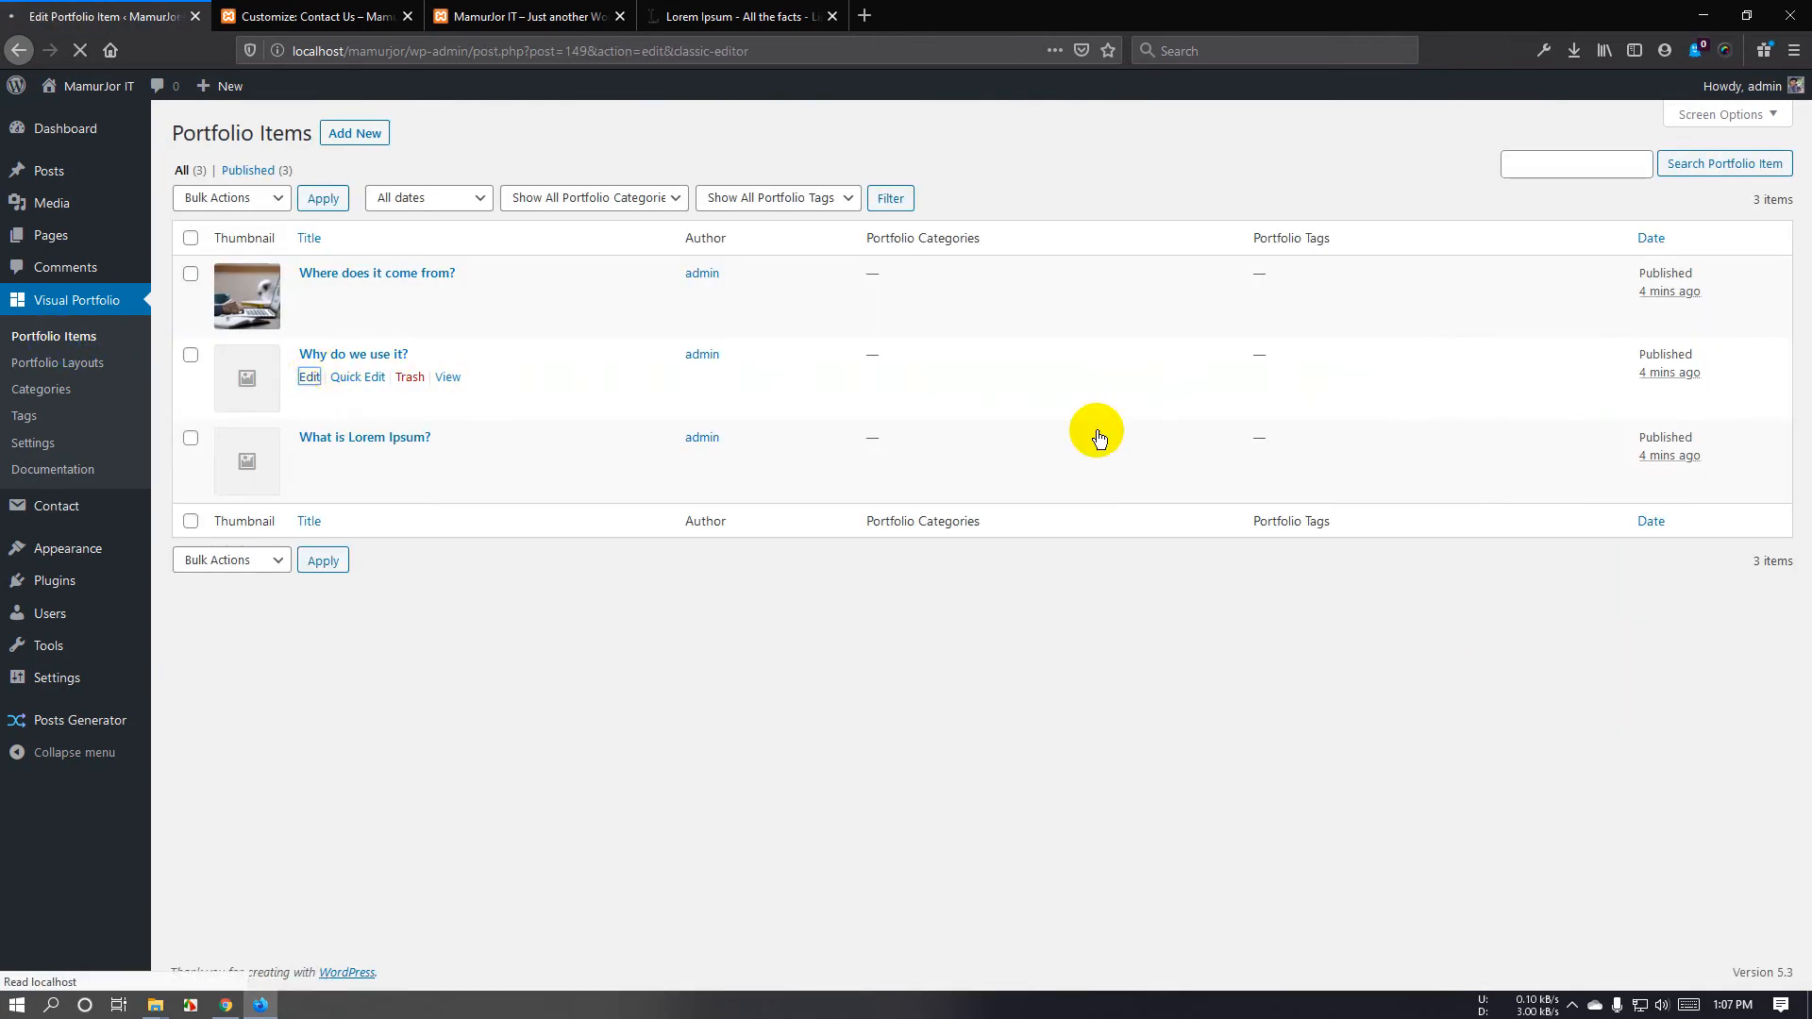
scroll(1729, 576, "down", 3)
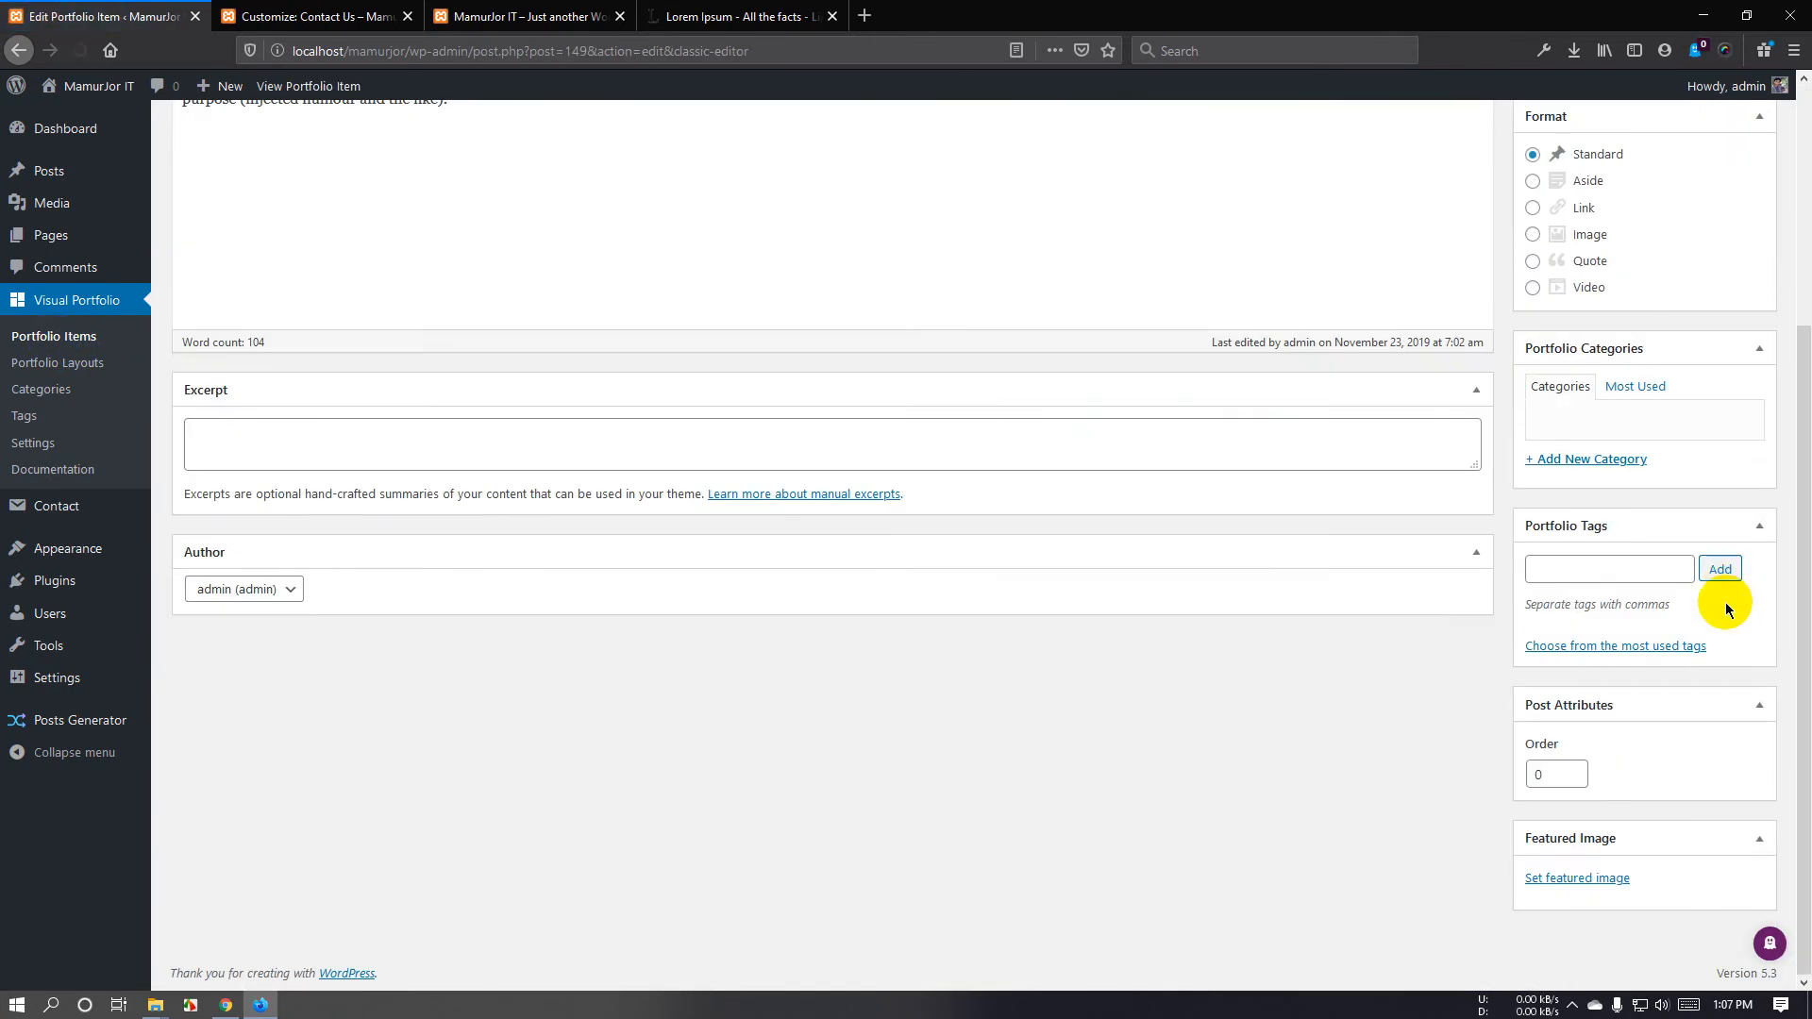
left_click(1561, 882)
left_click(527, 524)
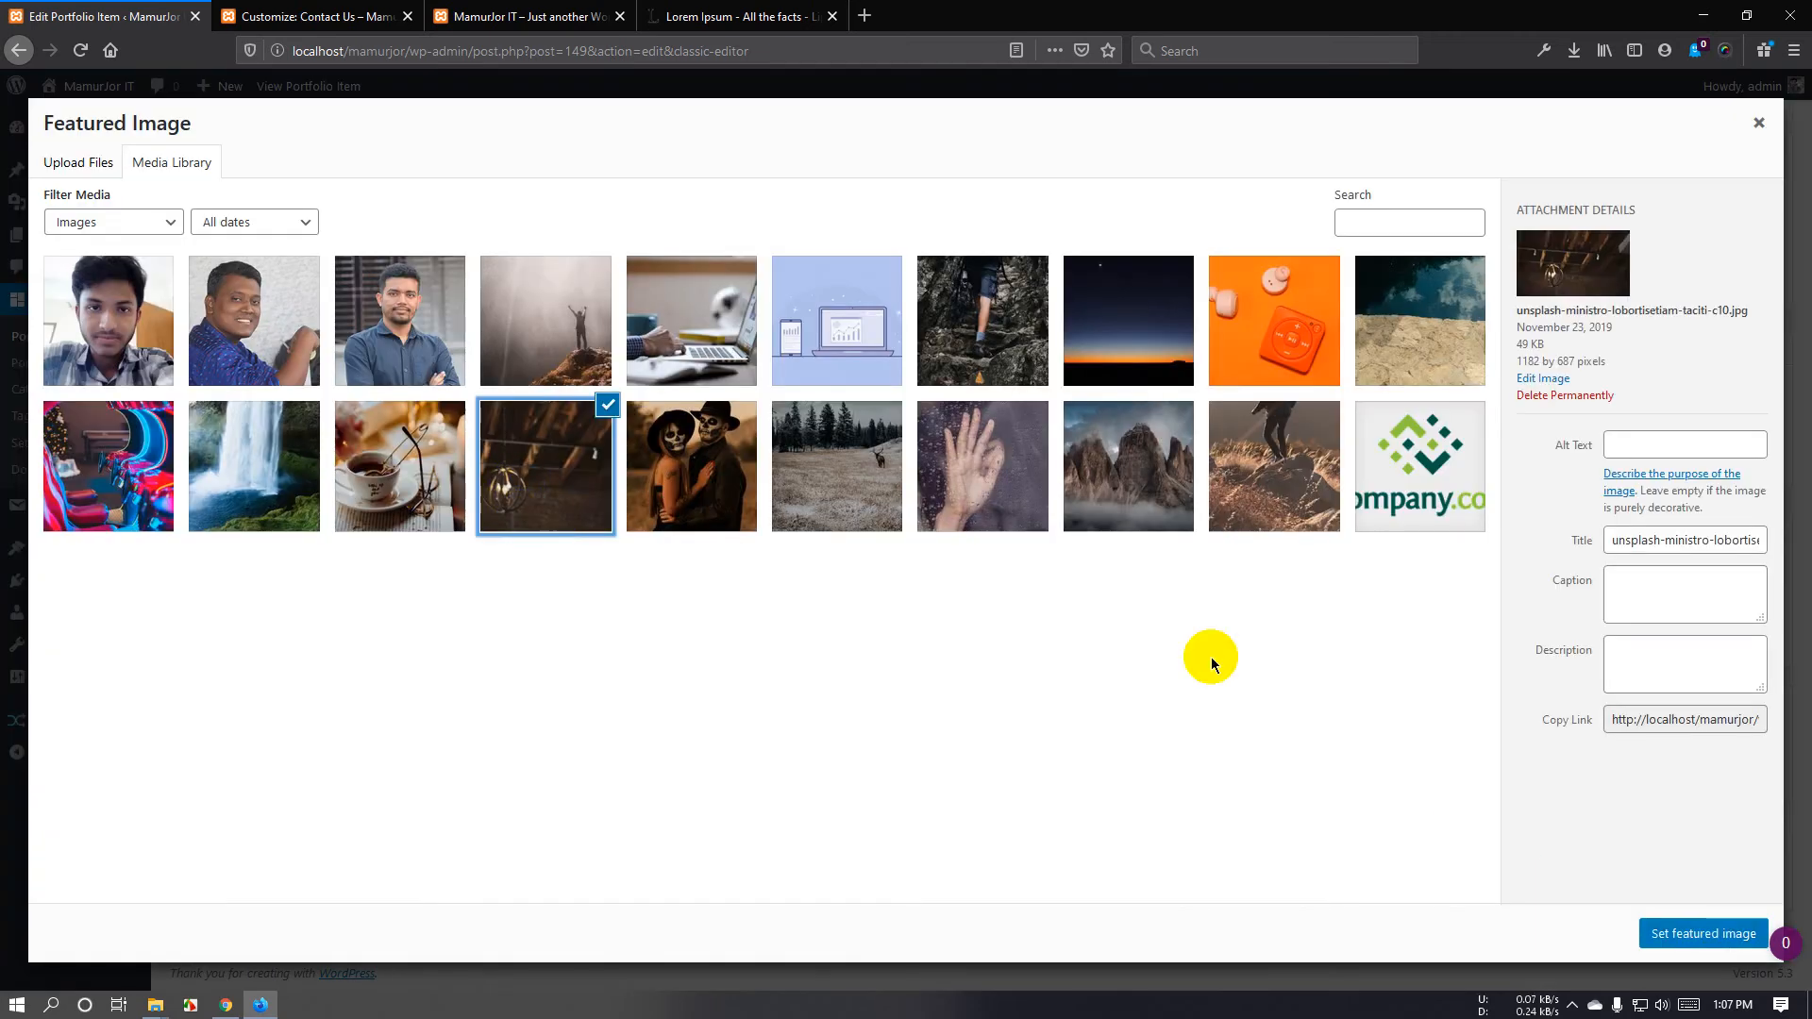
left_click(1713, 947)
scroll(1740, 430, "up", 3)
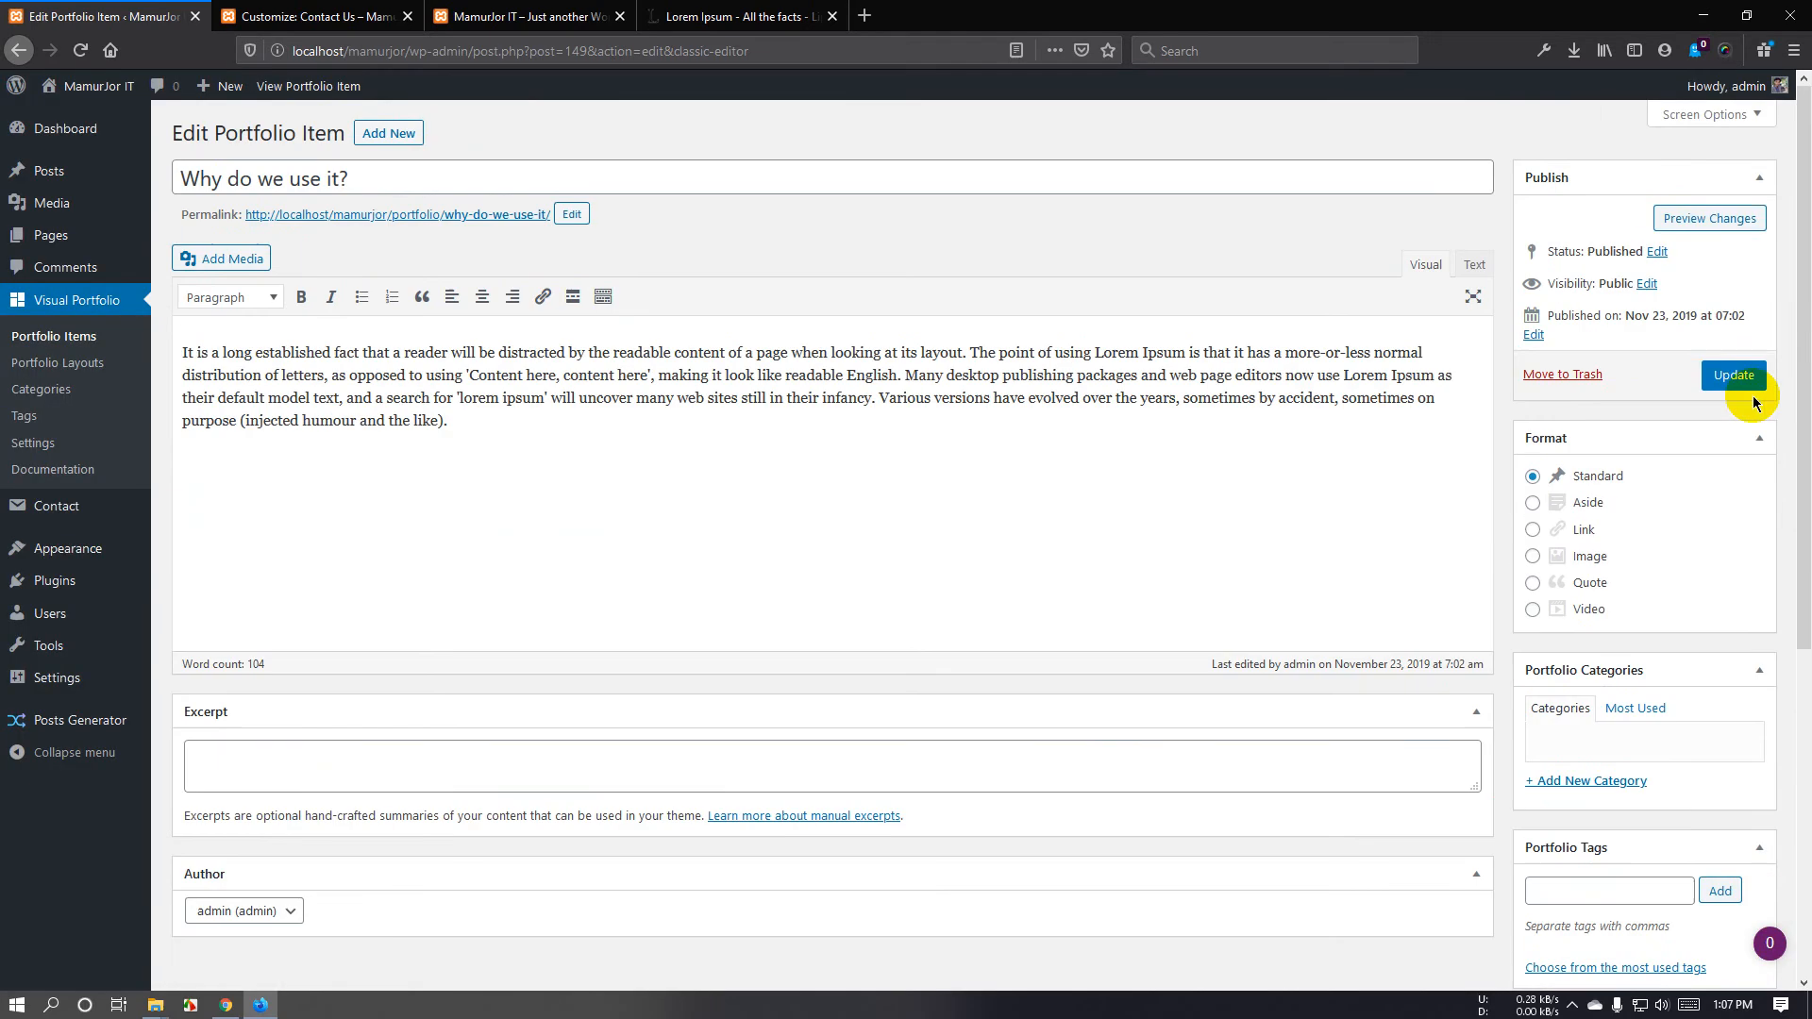
left_click(1726, 382)
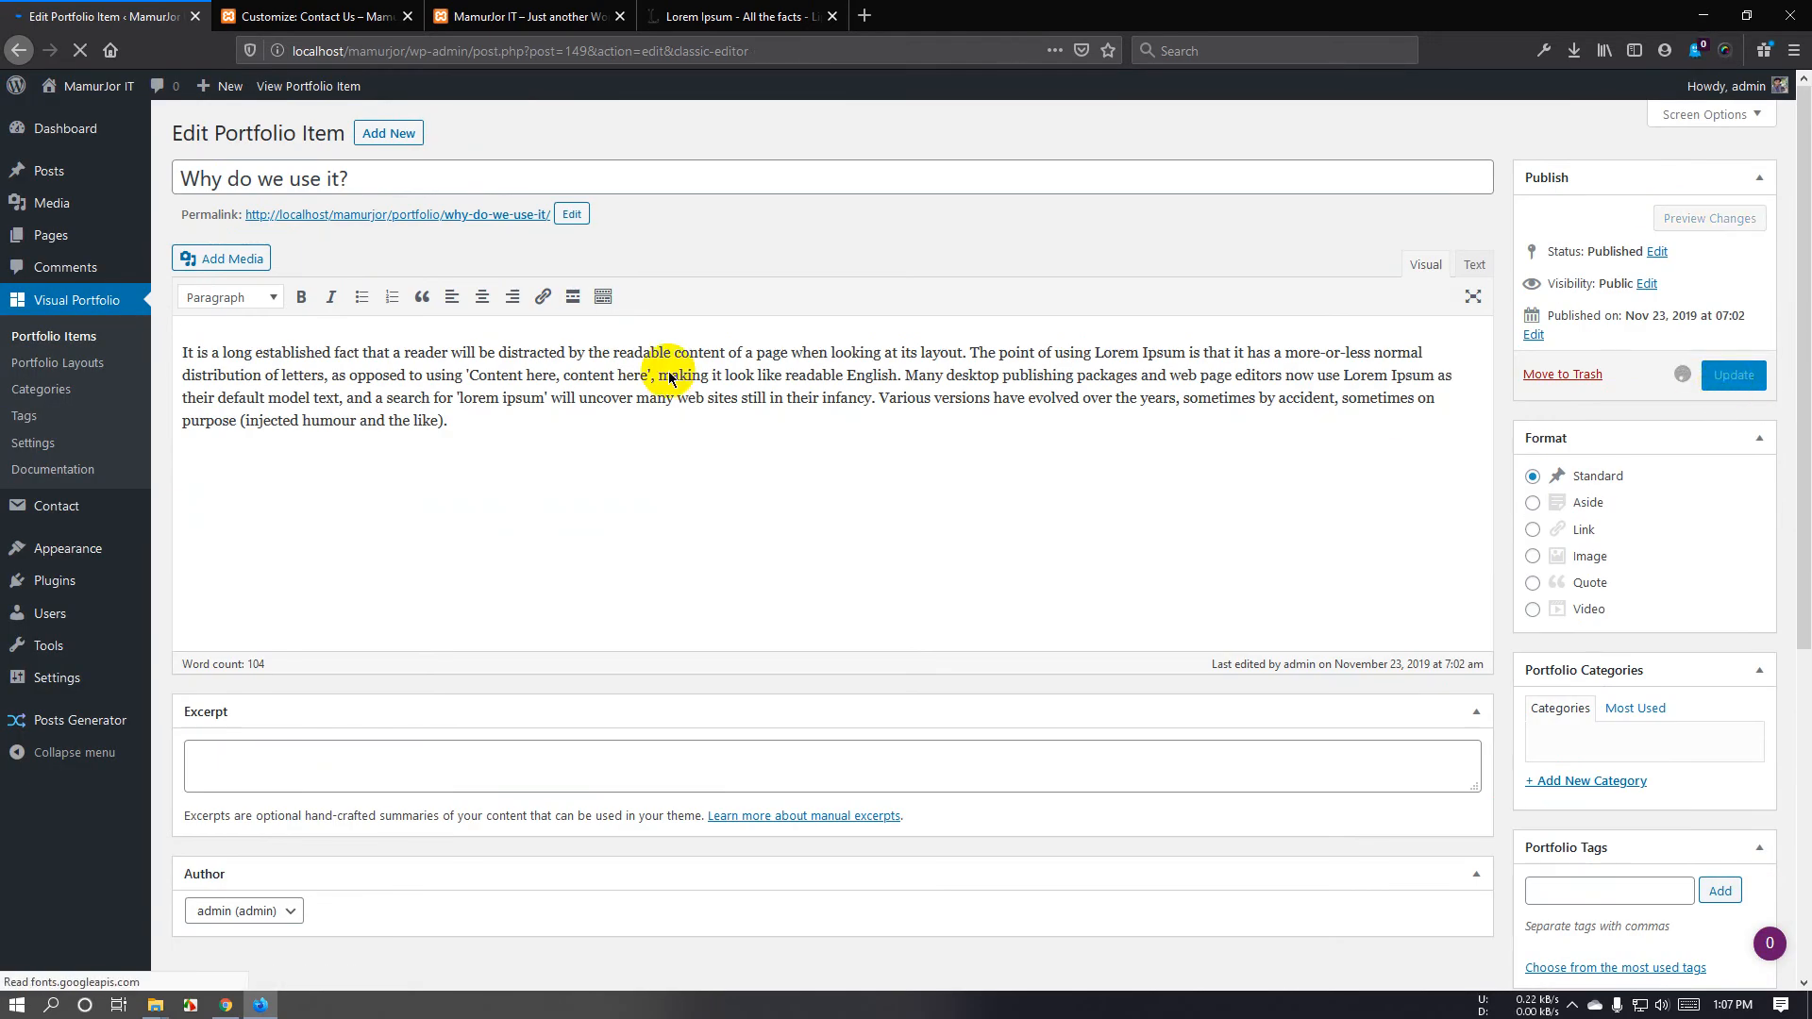
Set unsplash-civili-laoreet-ametduis-ture-ed46.jpg, the snowy field photo, as featured image of the portfolio item "What is Lorem Ipsum?" and update the item.
left_click(54, 336)
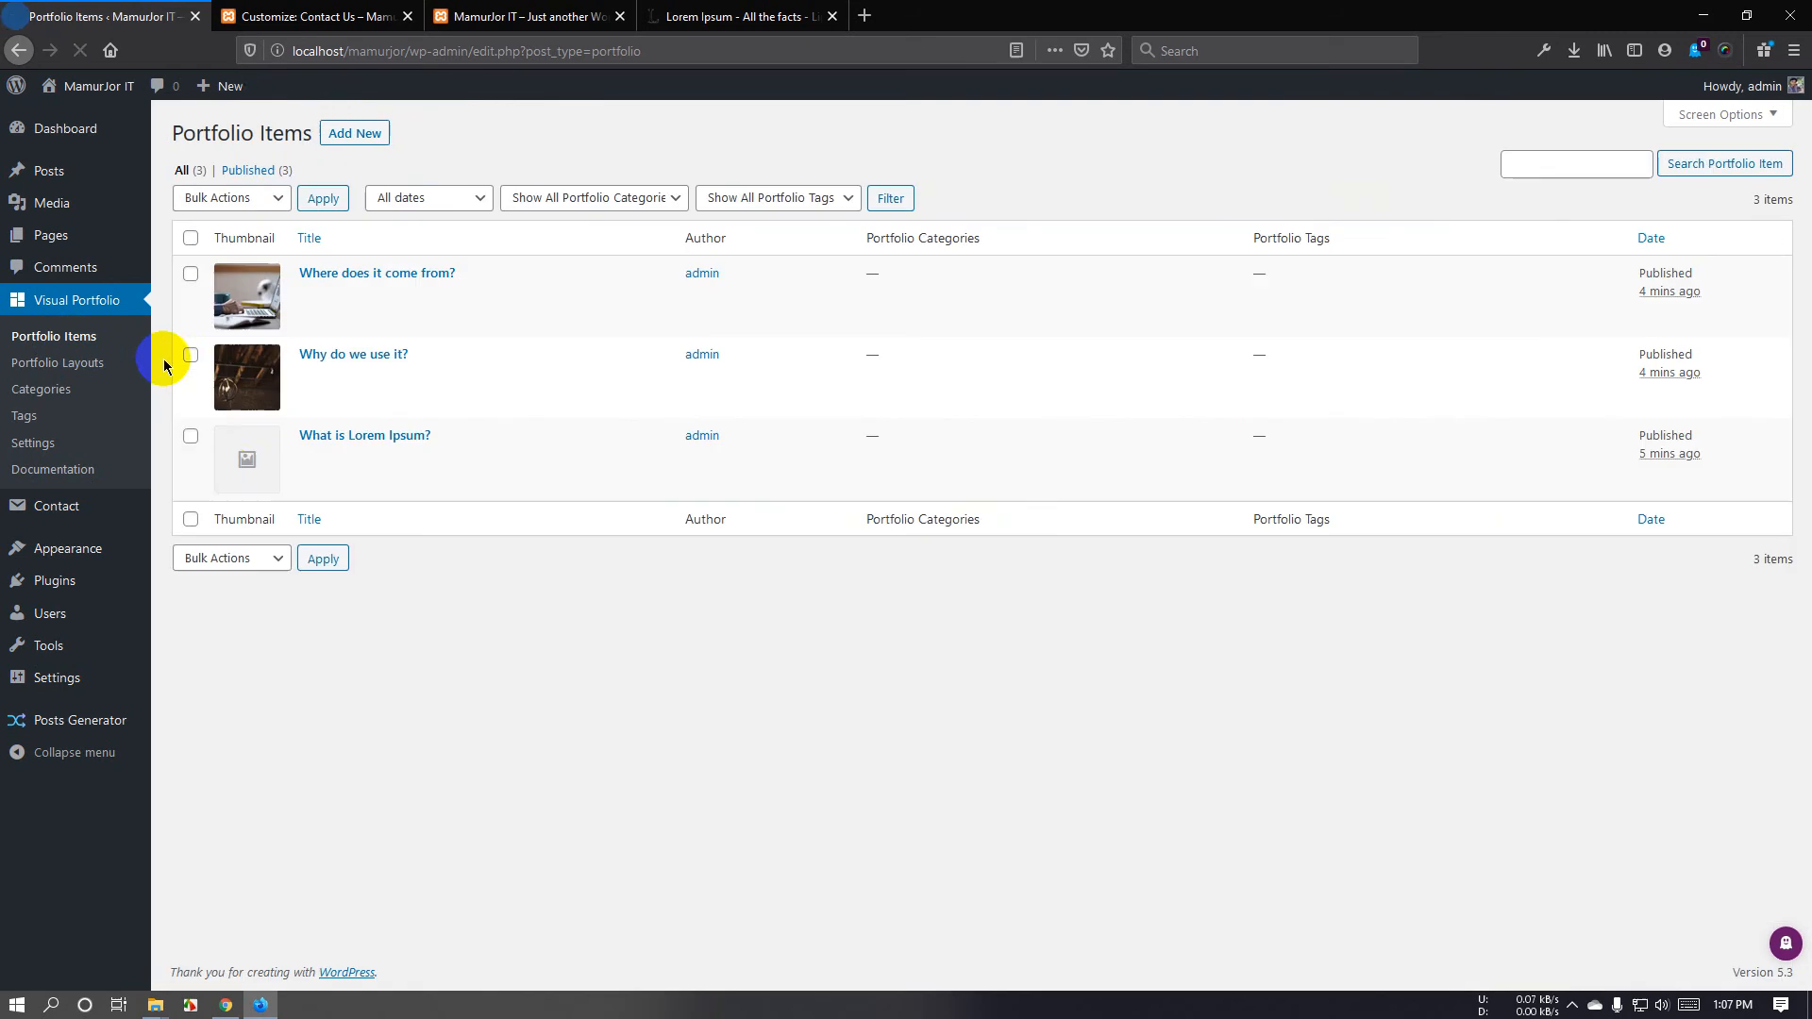
left_click(310, 462)
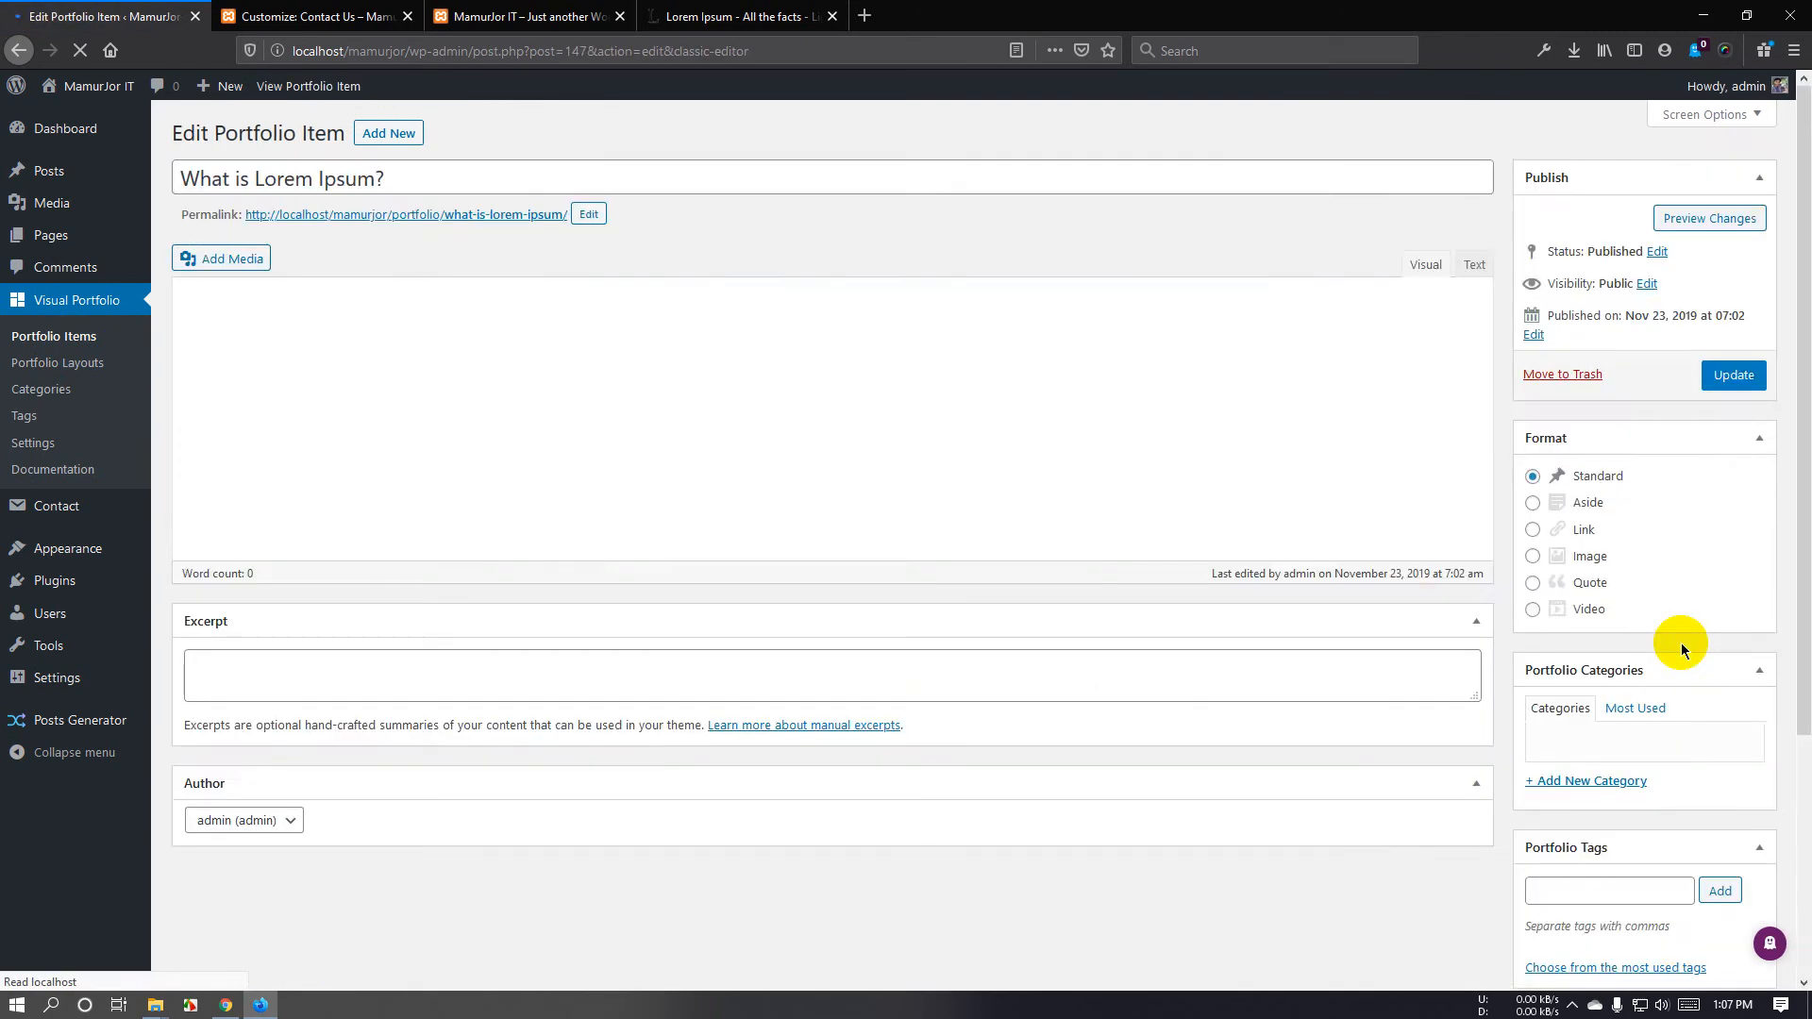
scroll(1684, 653, "down", 3)
left_click(1603, 880)
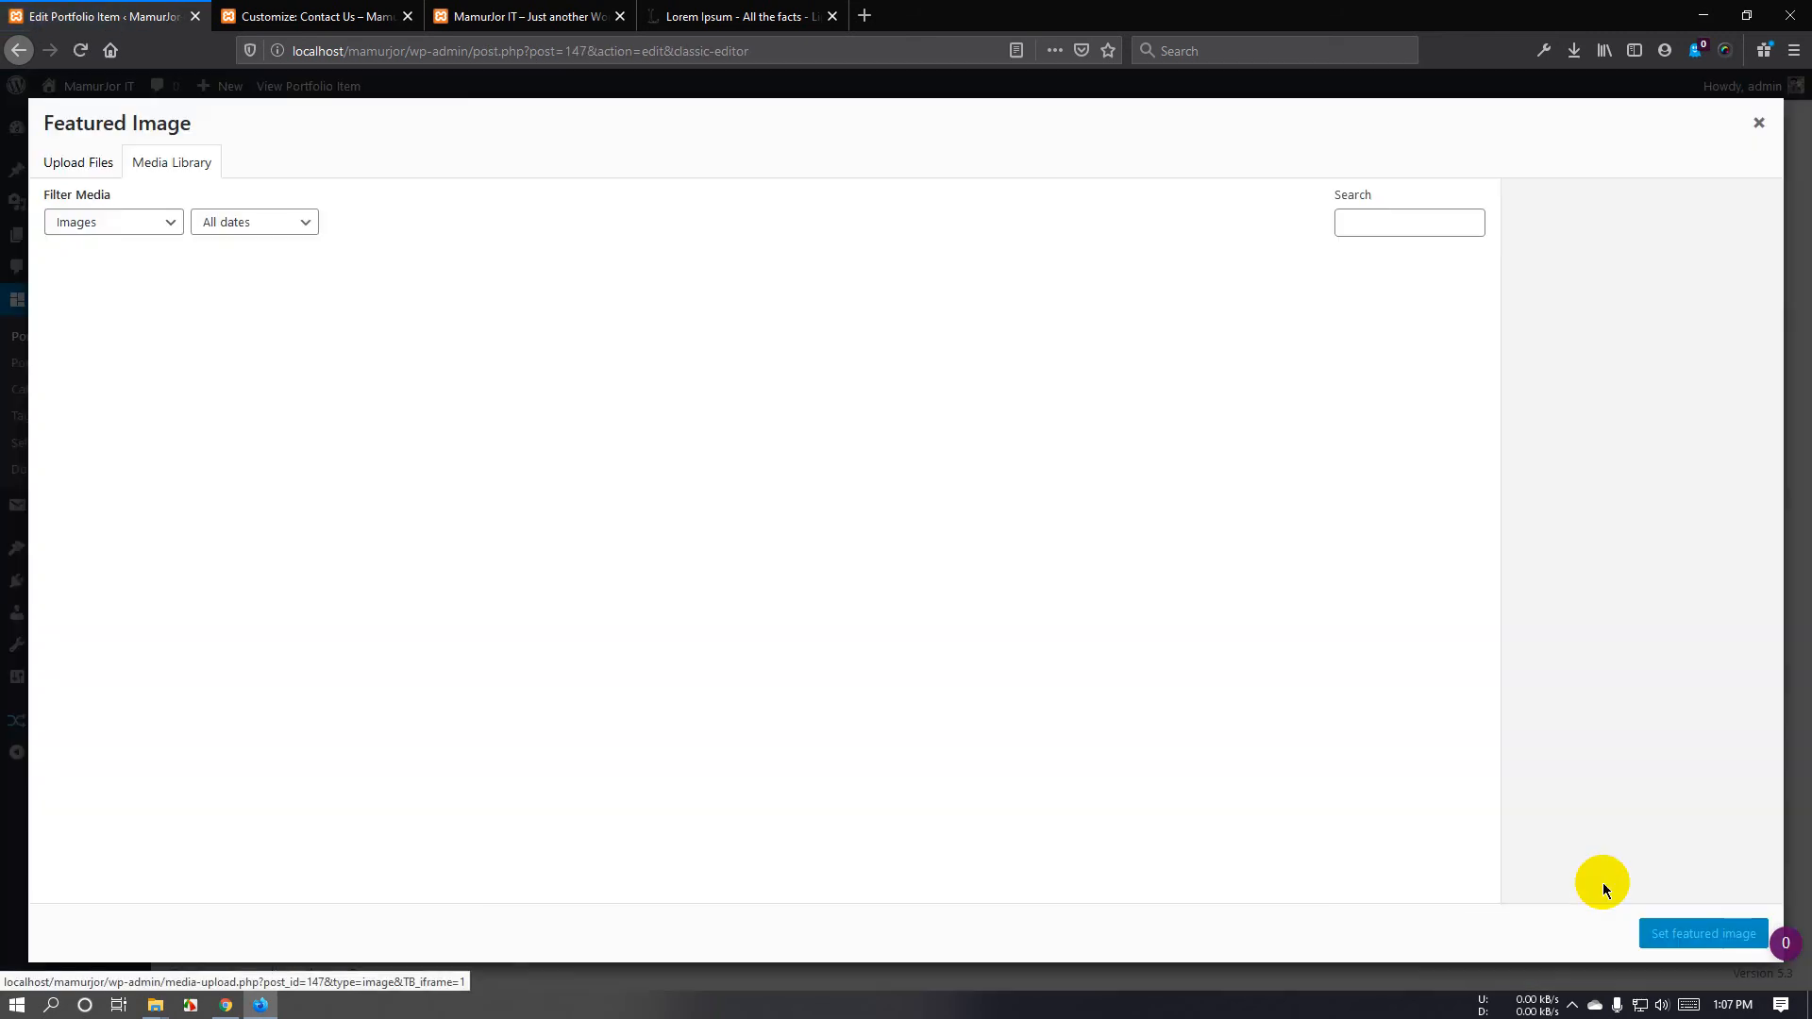
left_click(896, 496)
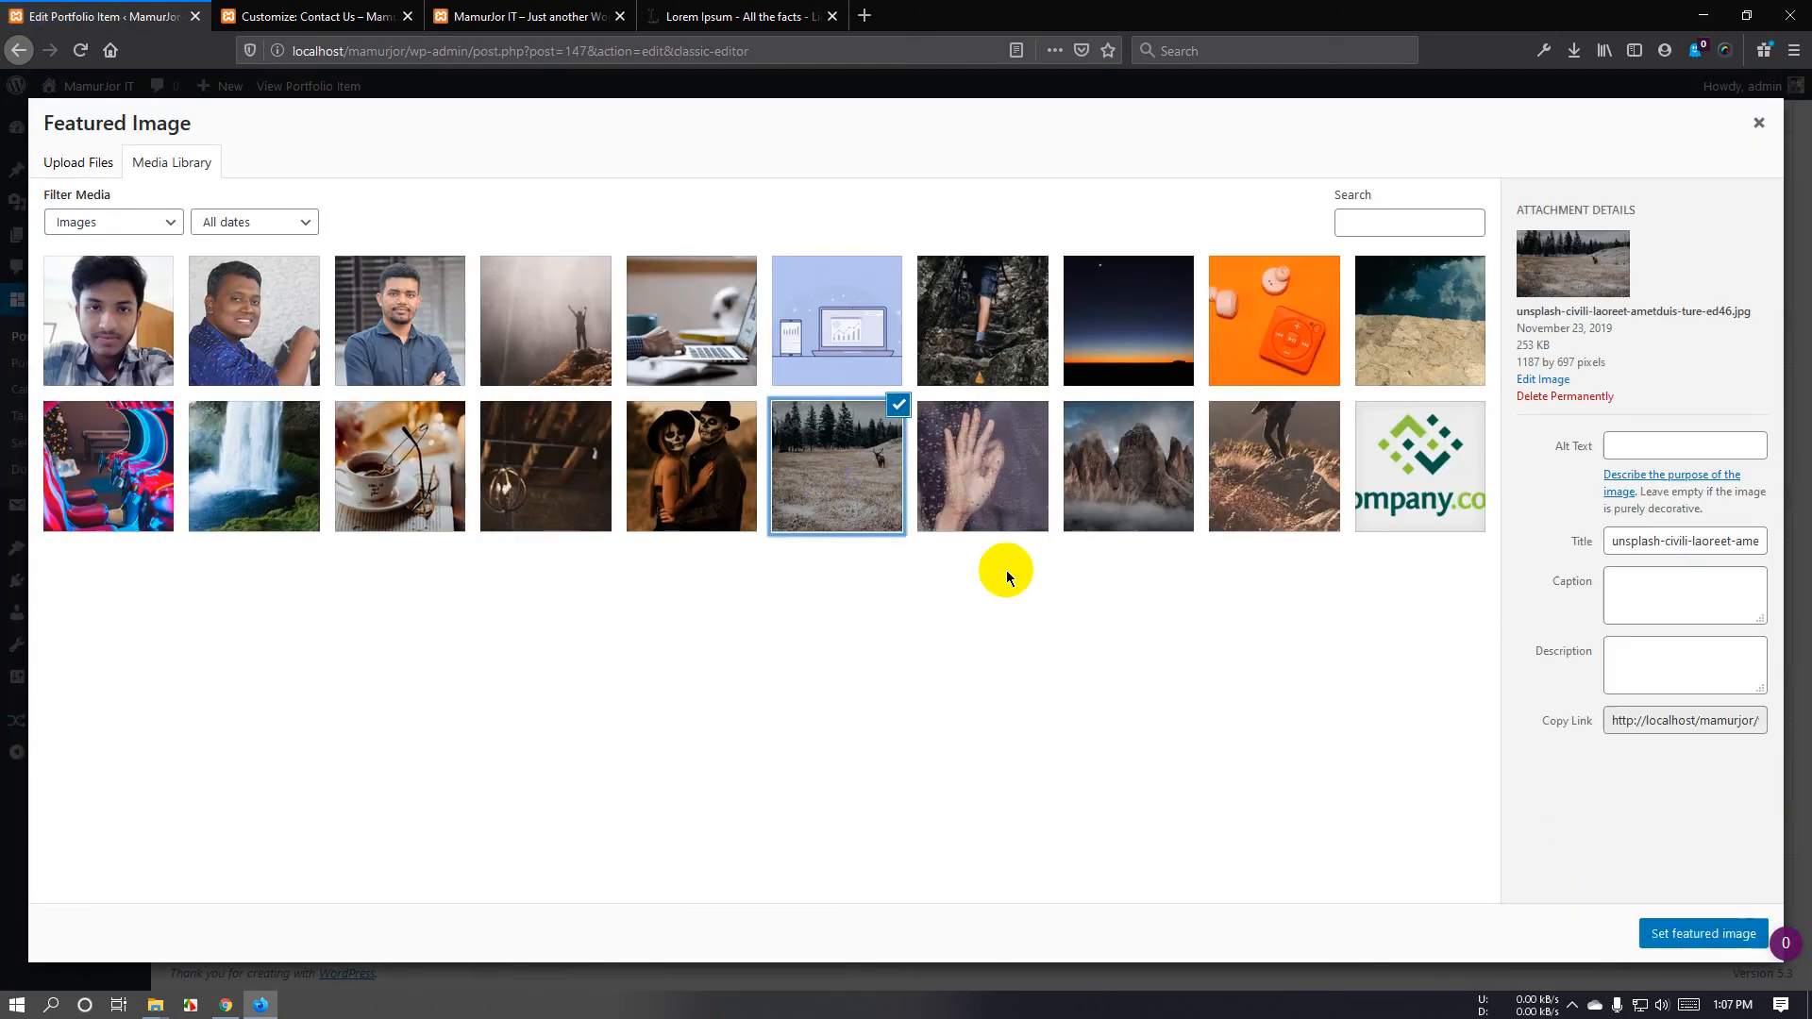
left_click(1711, 933)
scroll(1720, 546, "up", 10)
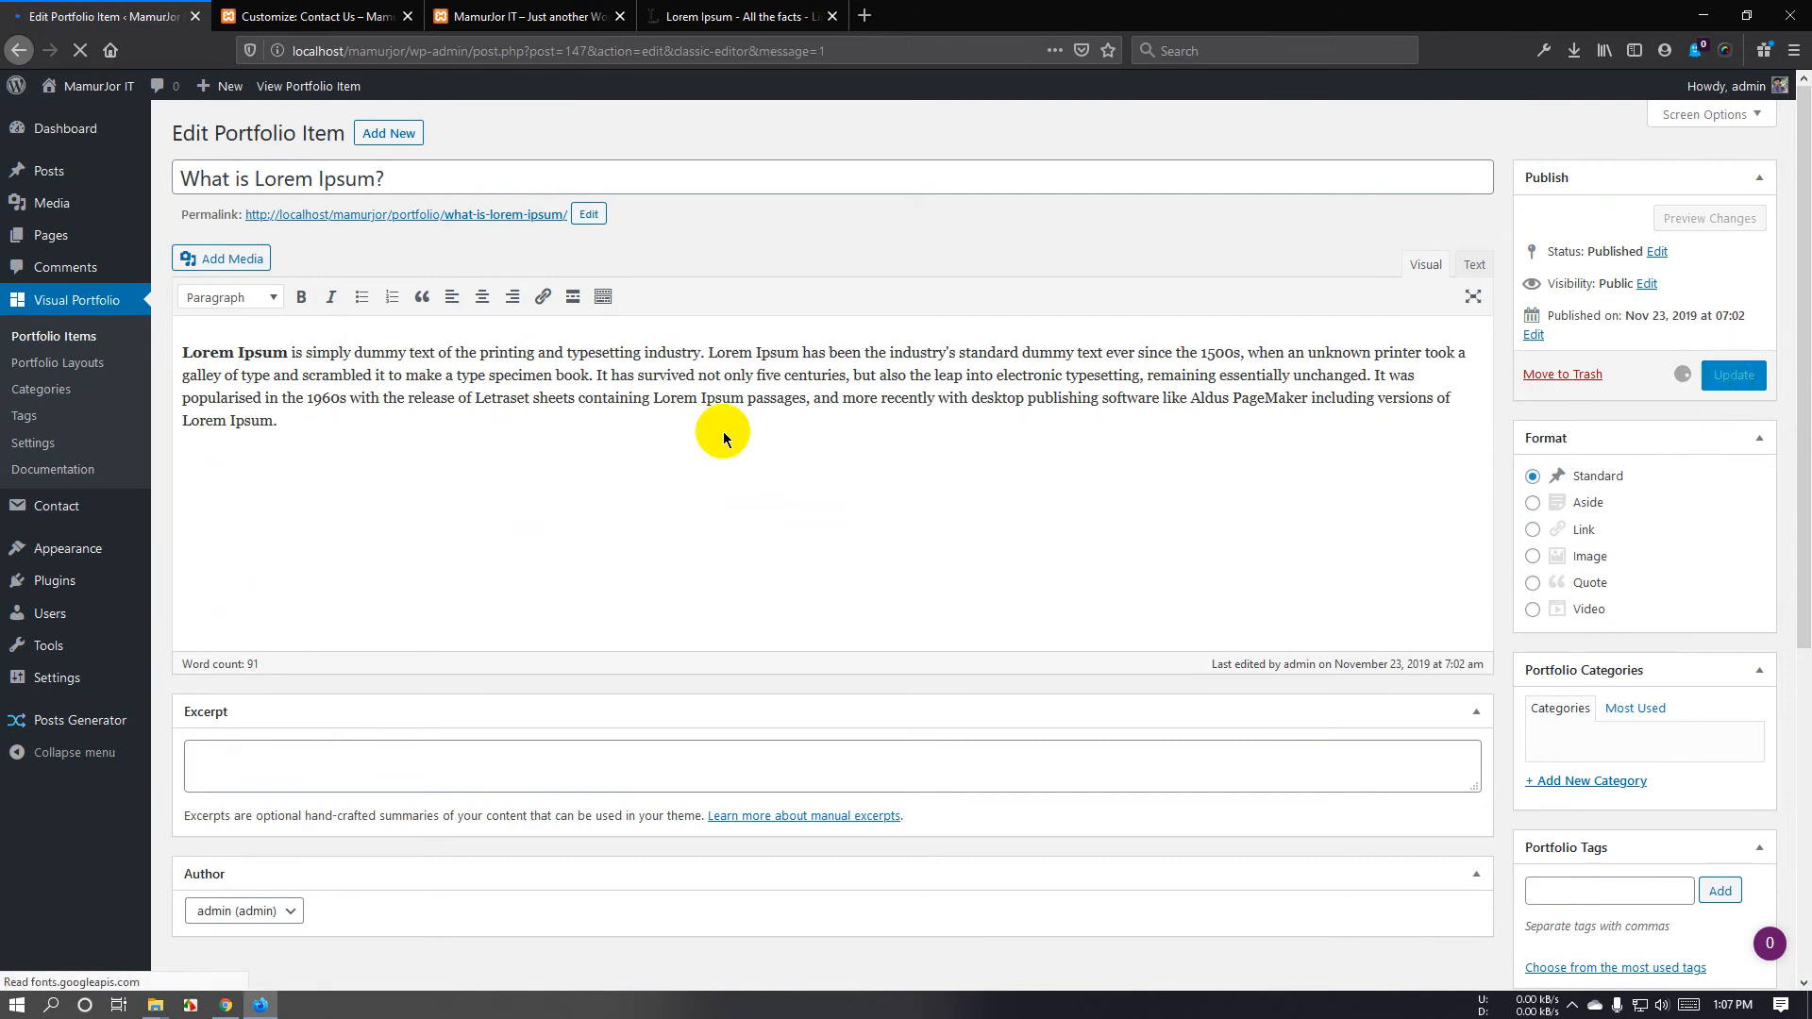
Start a new portfolio list in Visual Portfolio's layouts.
left_click(64, 372)
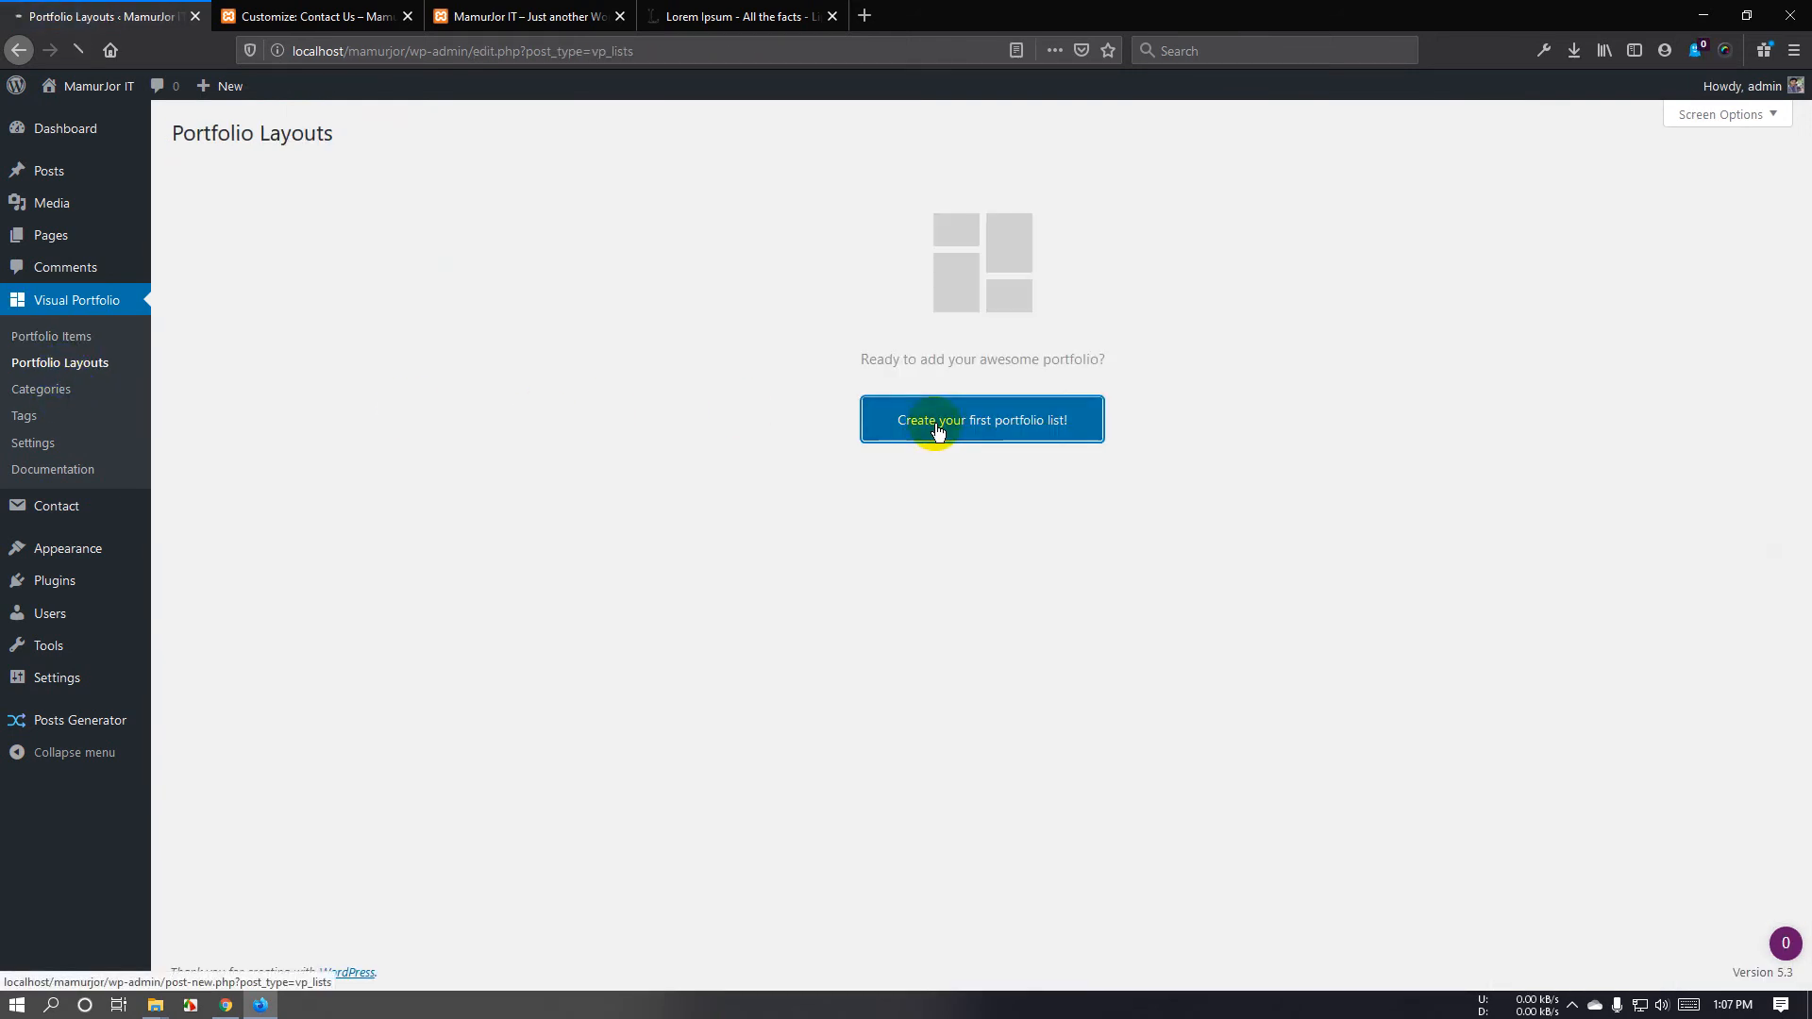
left_click(1008, 434)
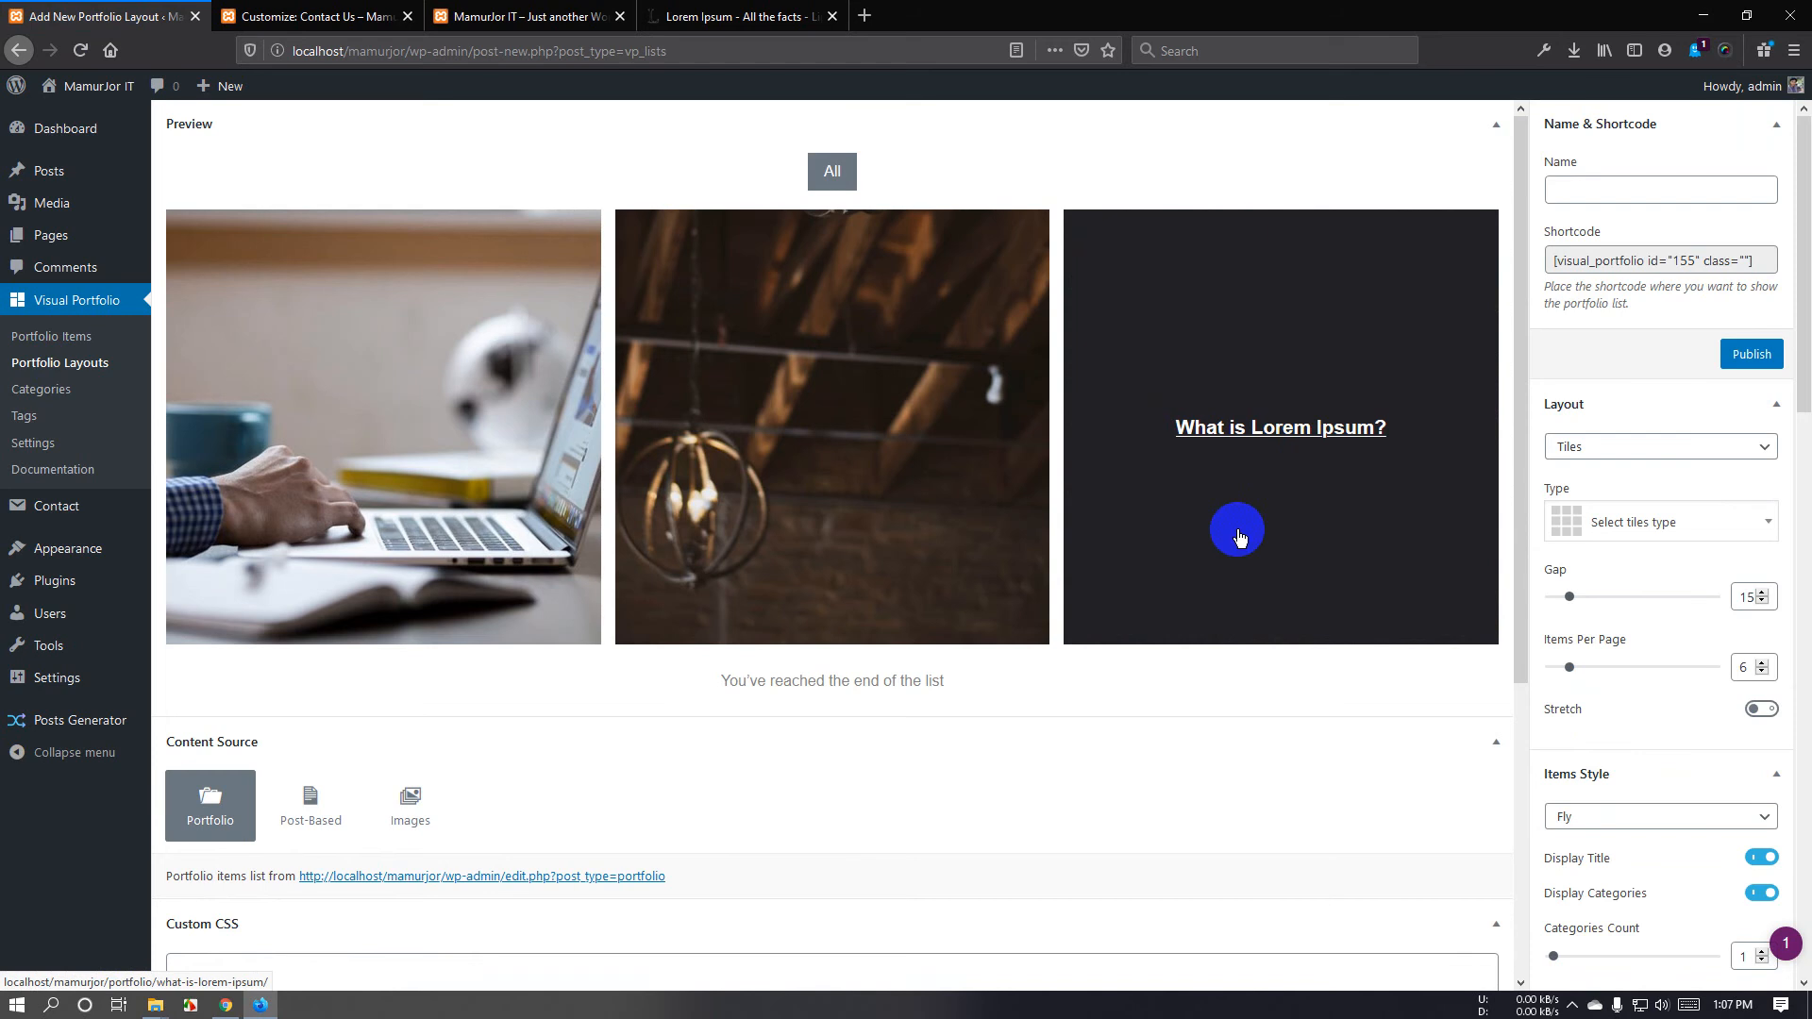
Try the Images content source with its titles set to None, and return to the Portfolio content source.
left_click(406, 810)
scroll(720, 727, "down", 3)
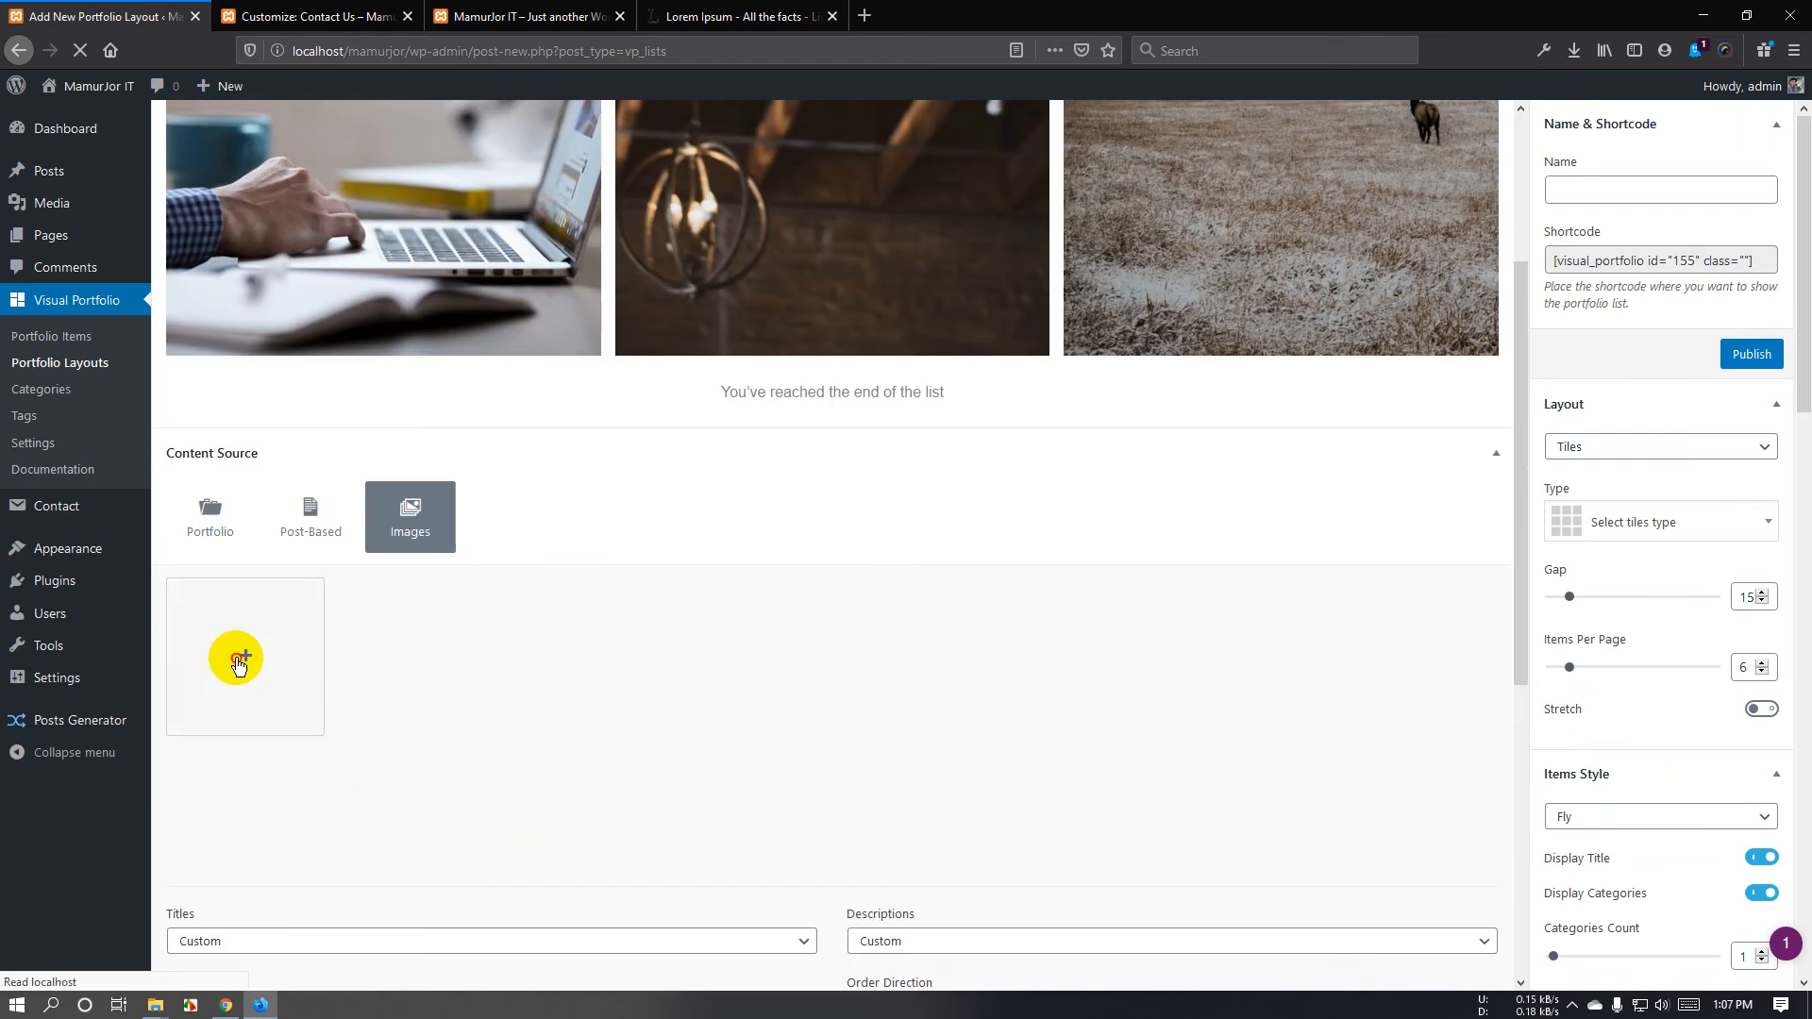
scroll(237, 665, "down", 5)
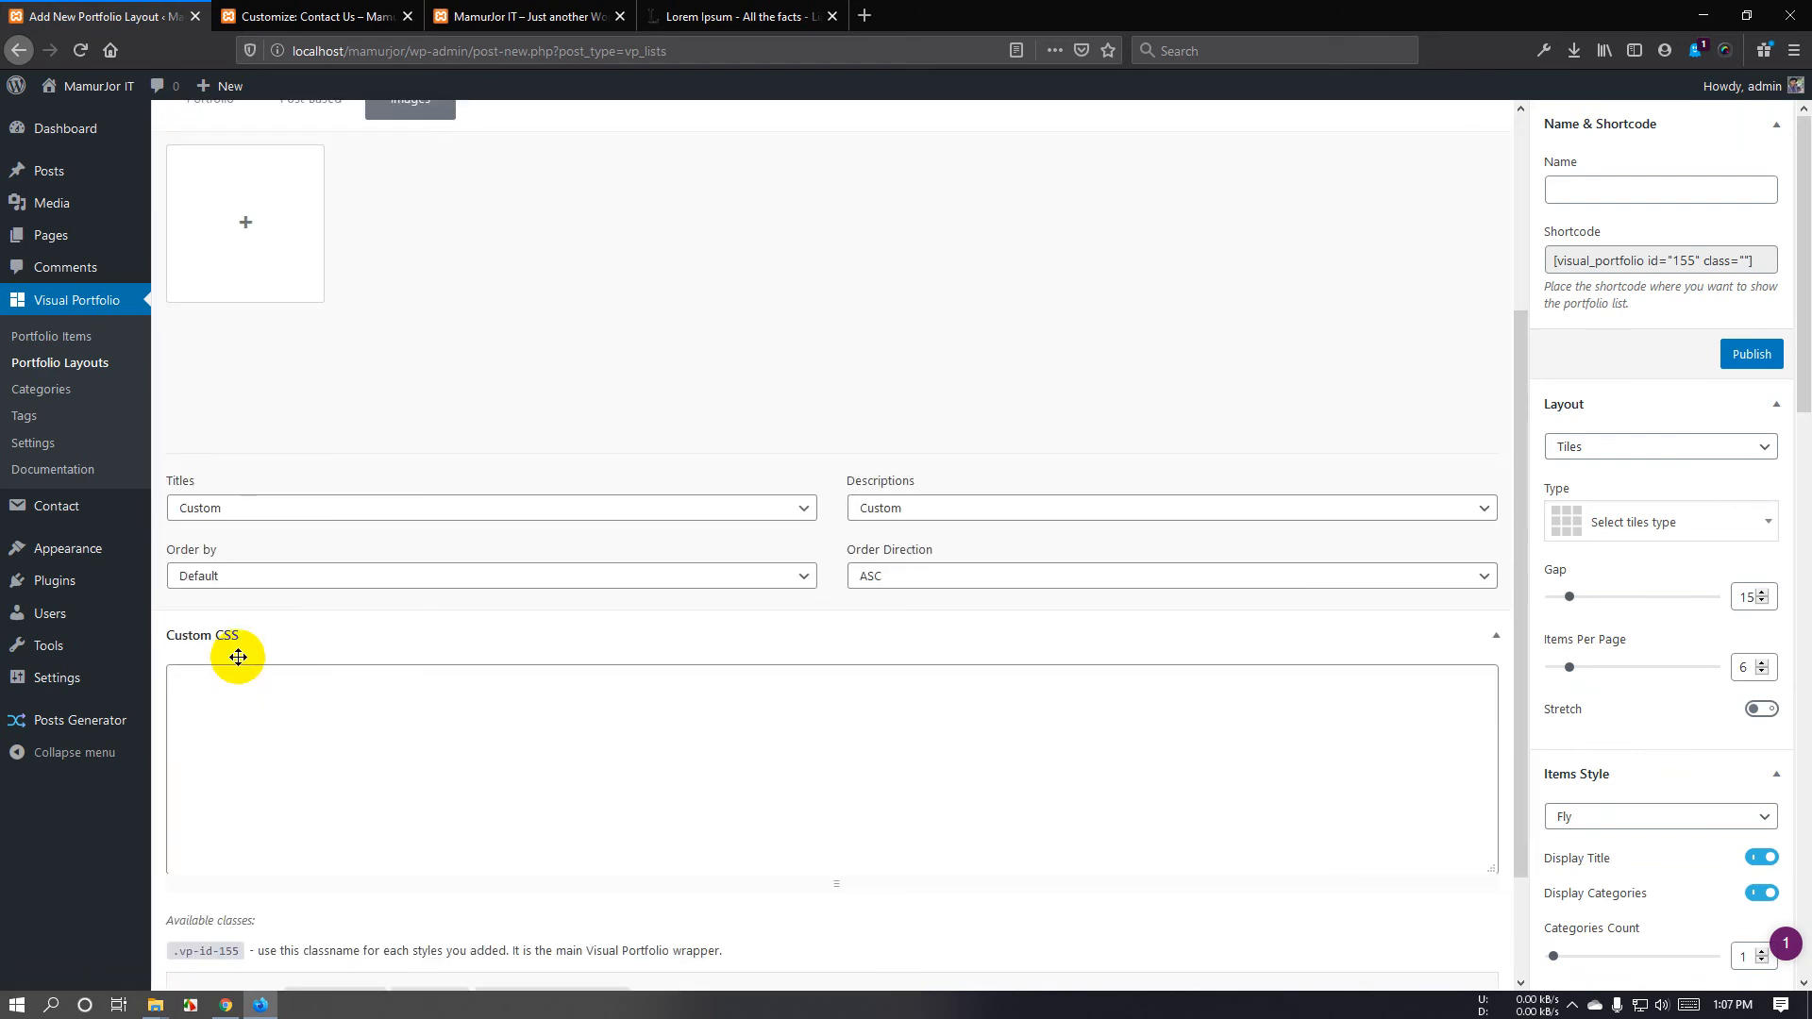
left_click(304, 514)
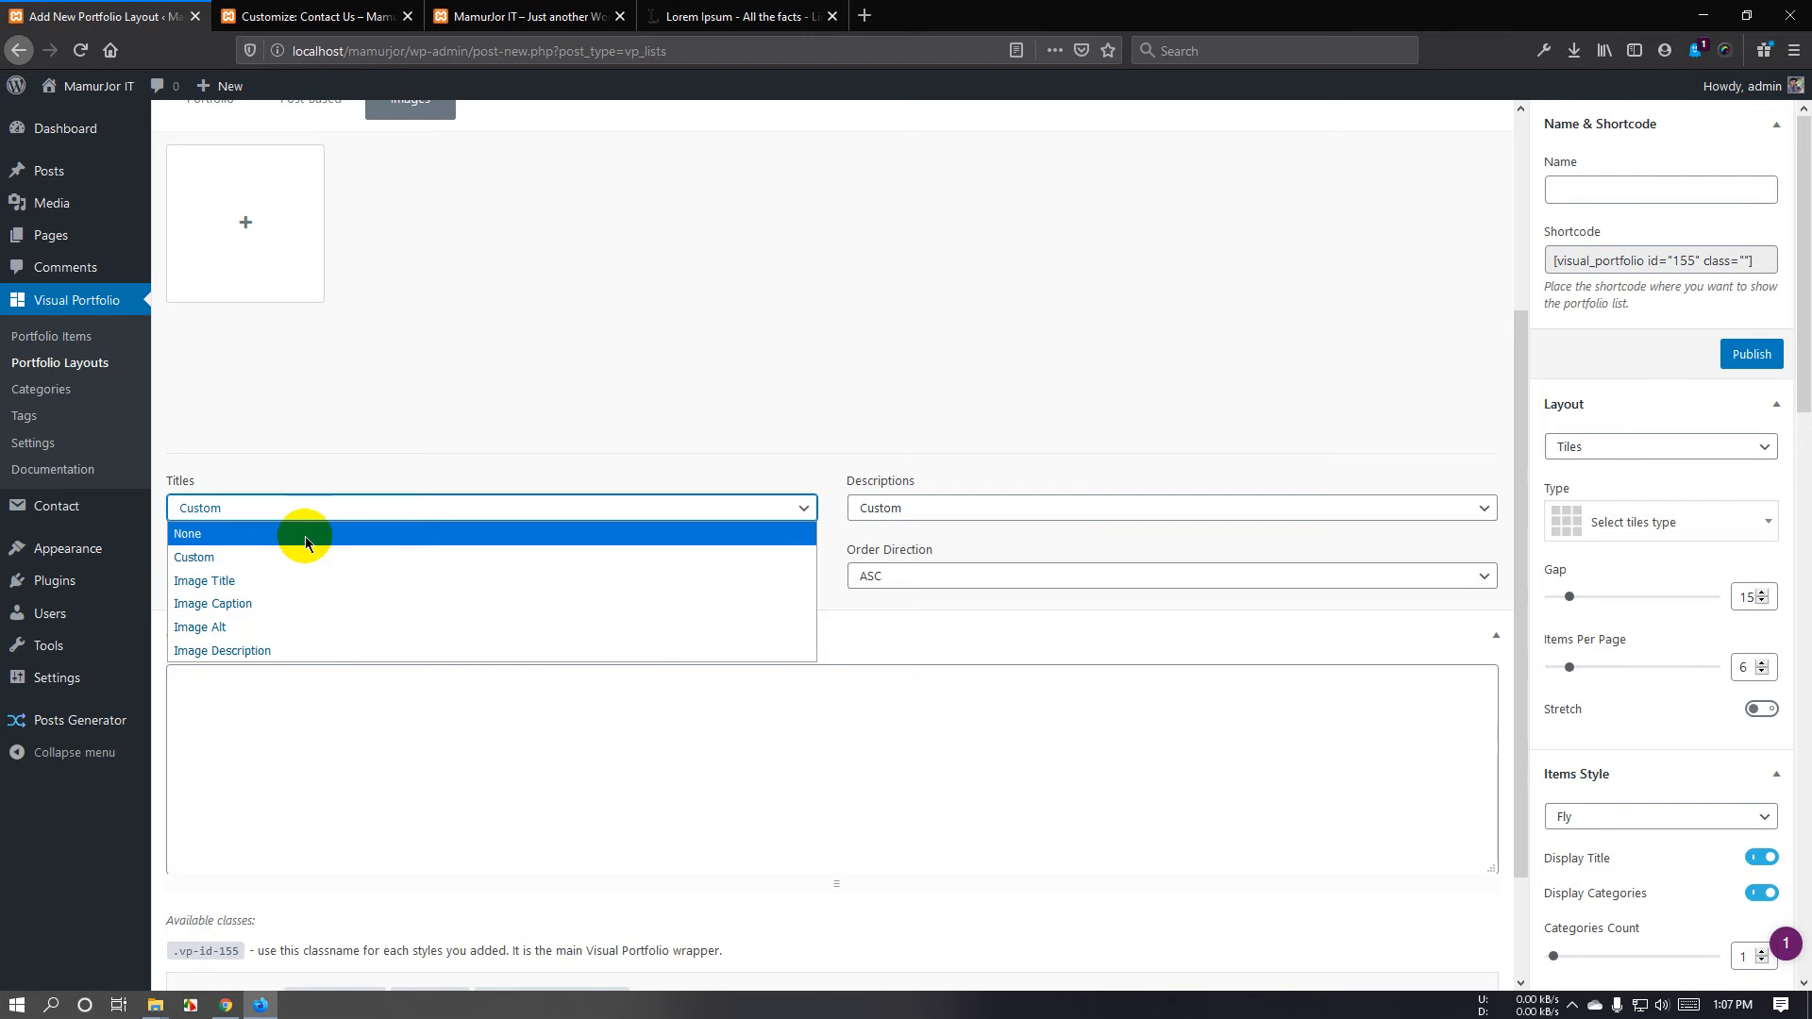
left_click(303, 533)
left_click(344, 509)
scroll(721, 490, "up", 3)
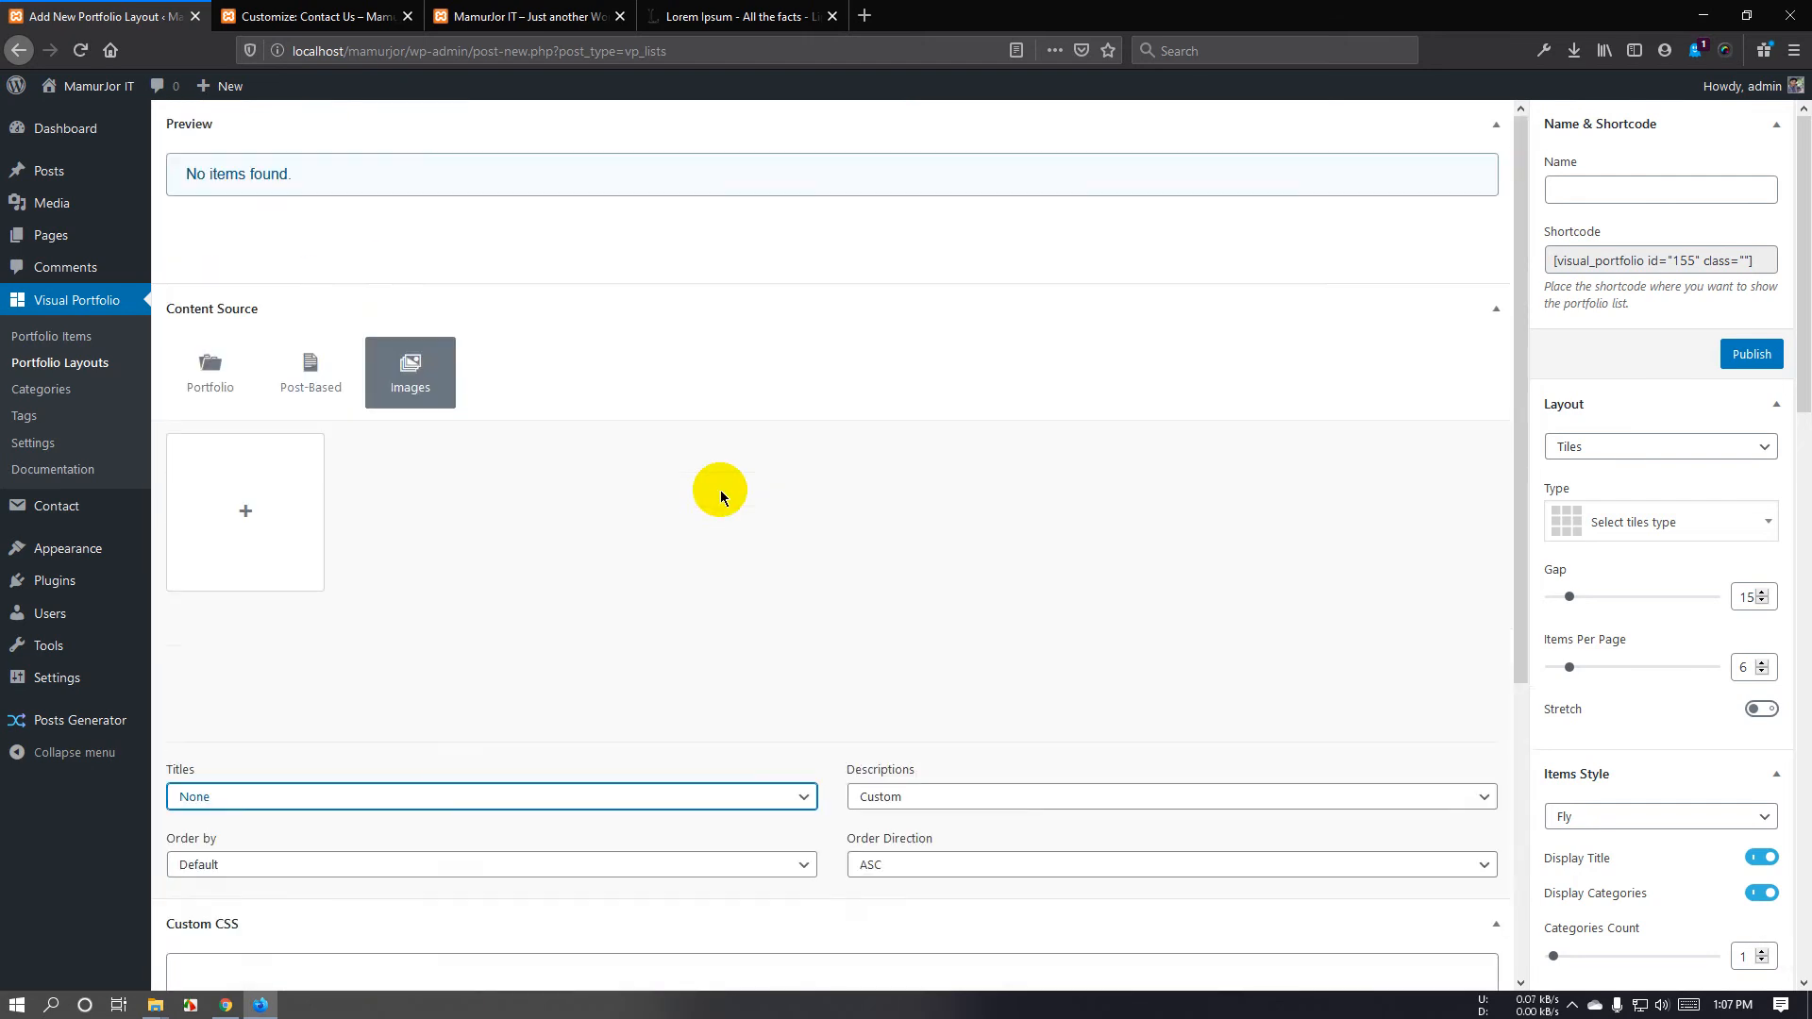
left_click(240, 396)
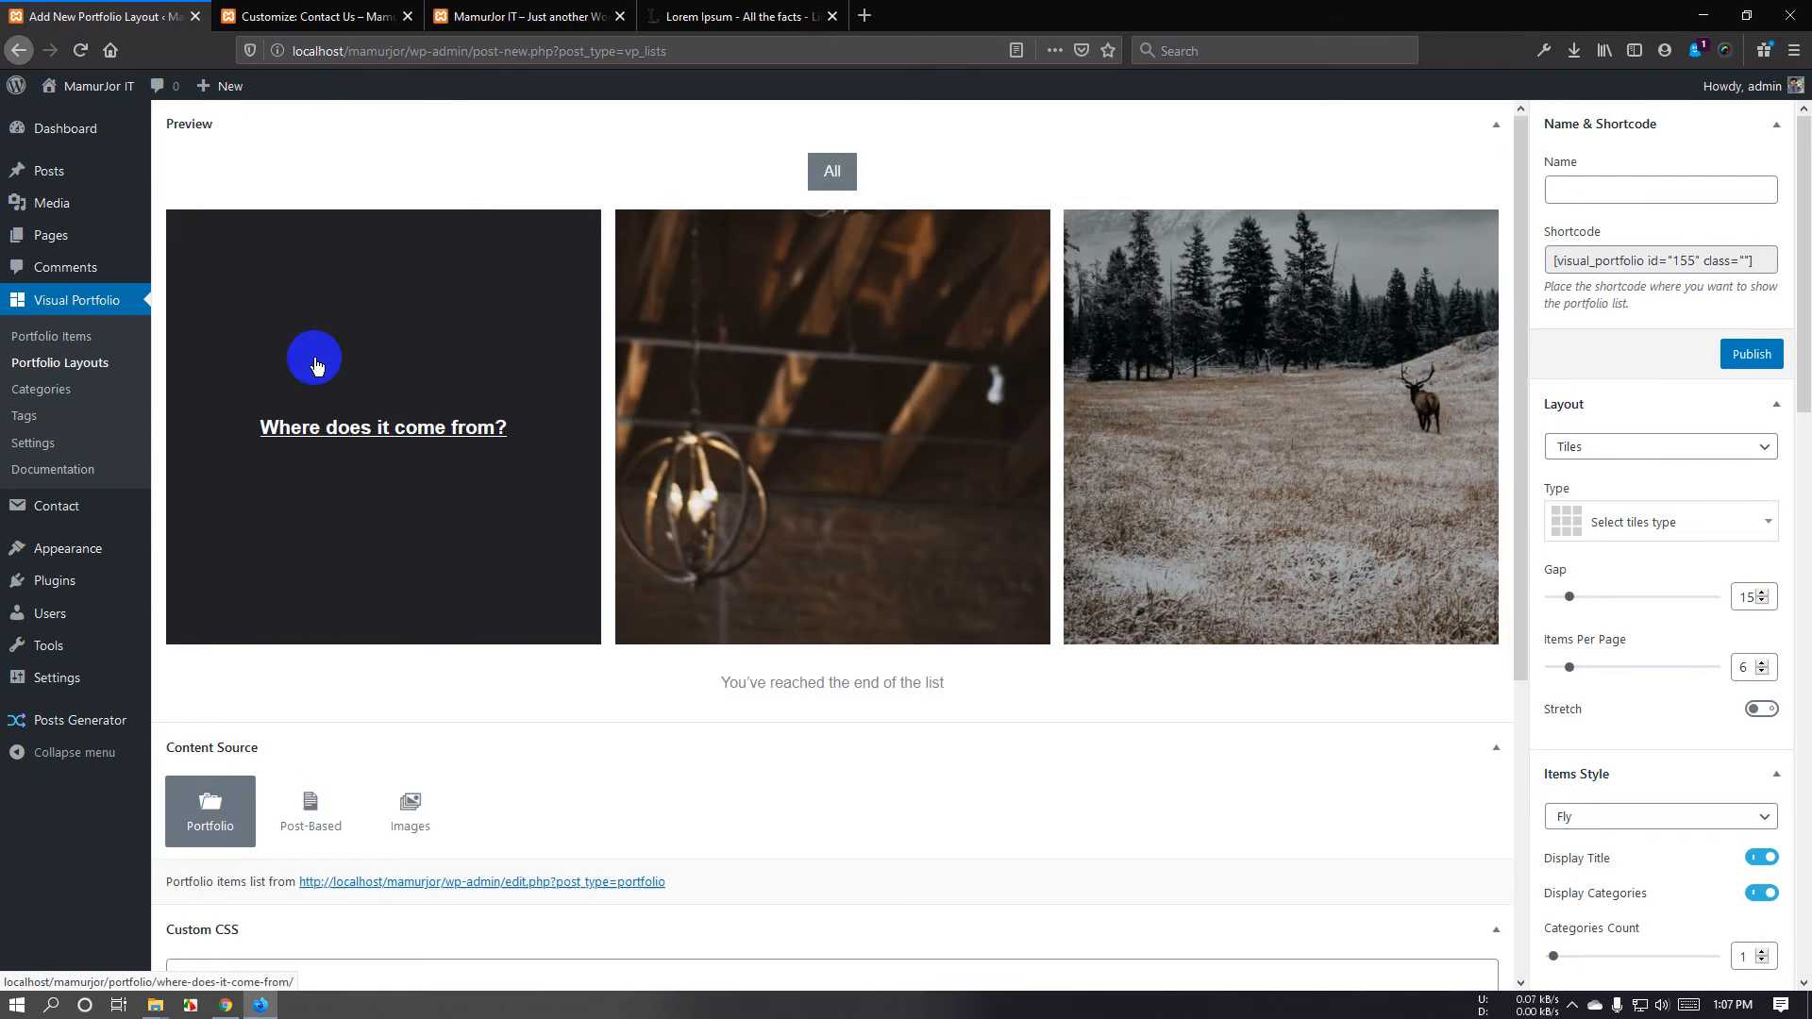
Switch the layout's content source to Post-Based and publish the layout under the name "main portfolio".
left_click(308, 819)
scroll(763, 816, "down", 1)
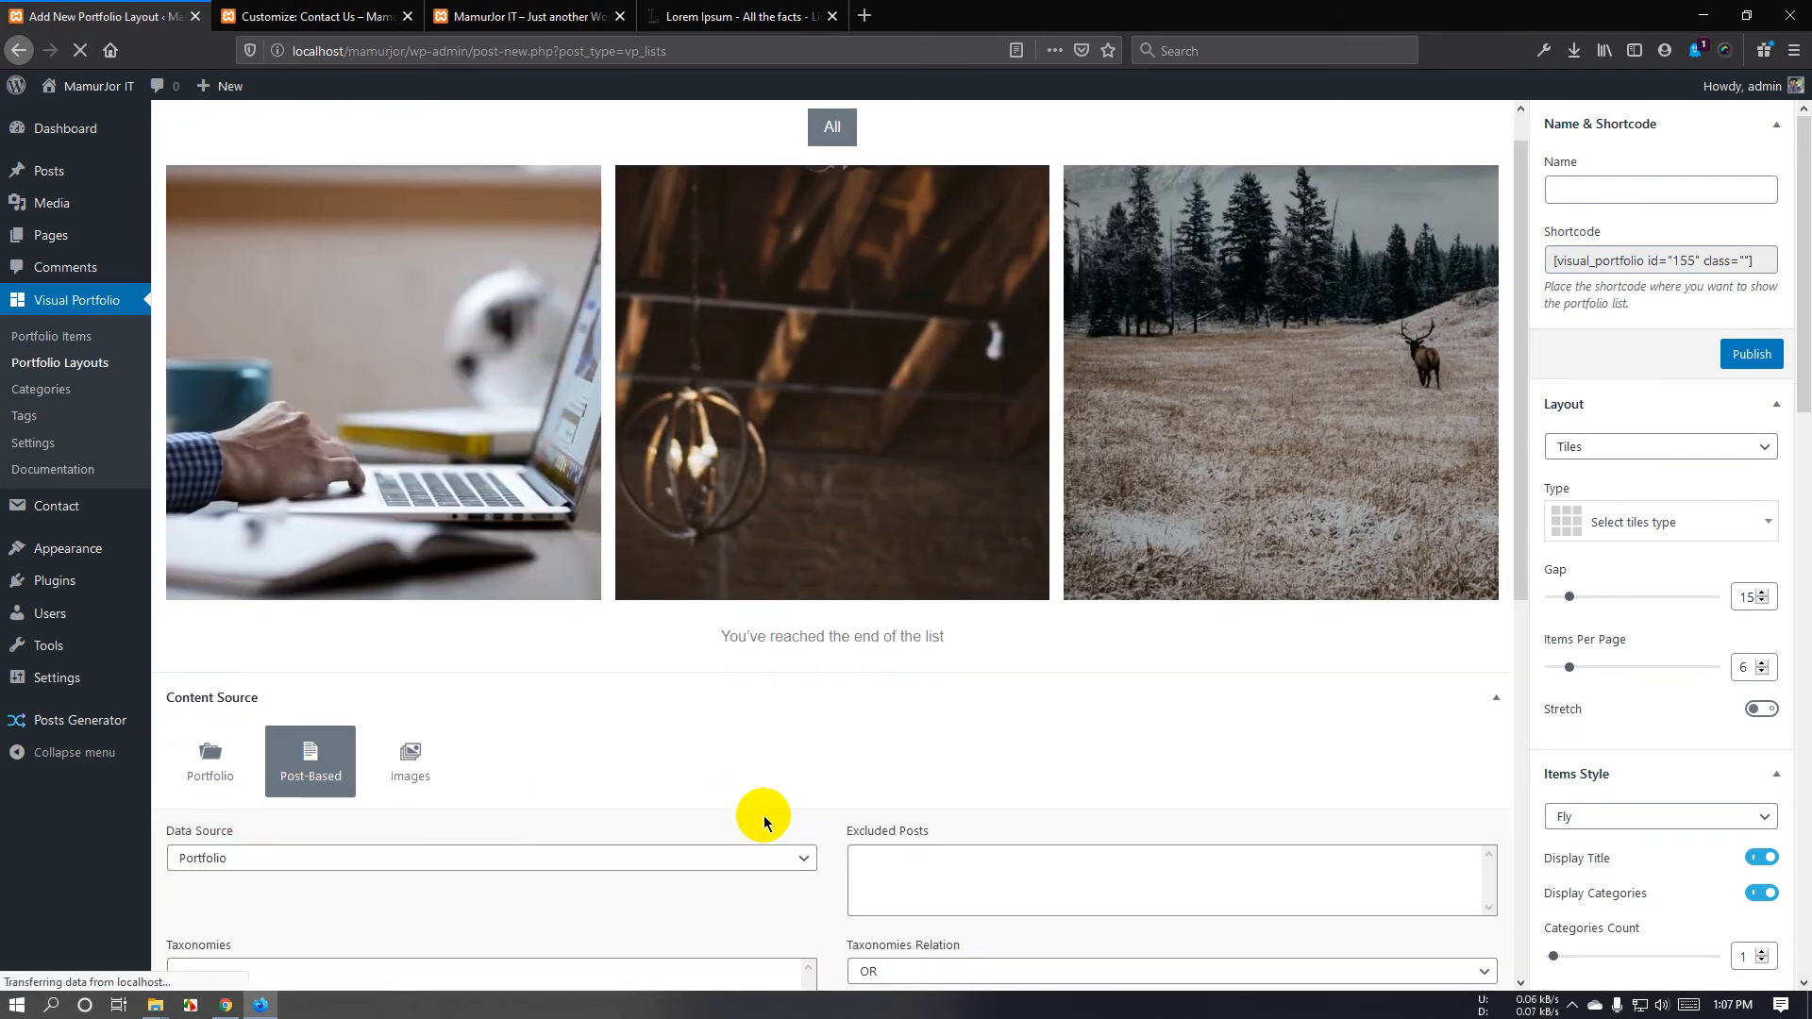
scroll(704, 743, "up", 1)
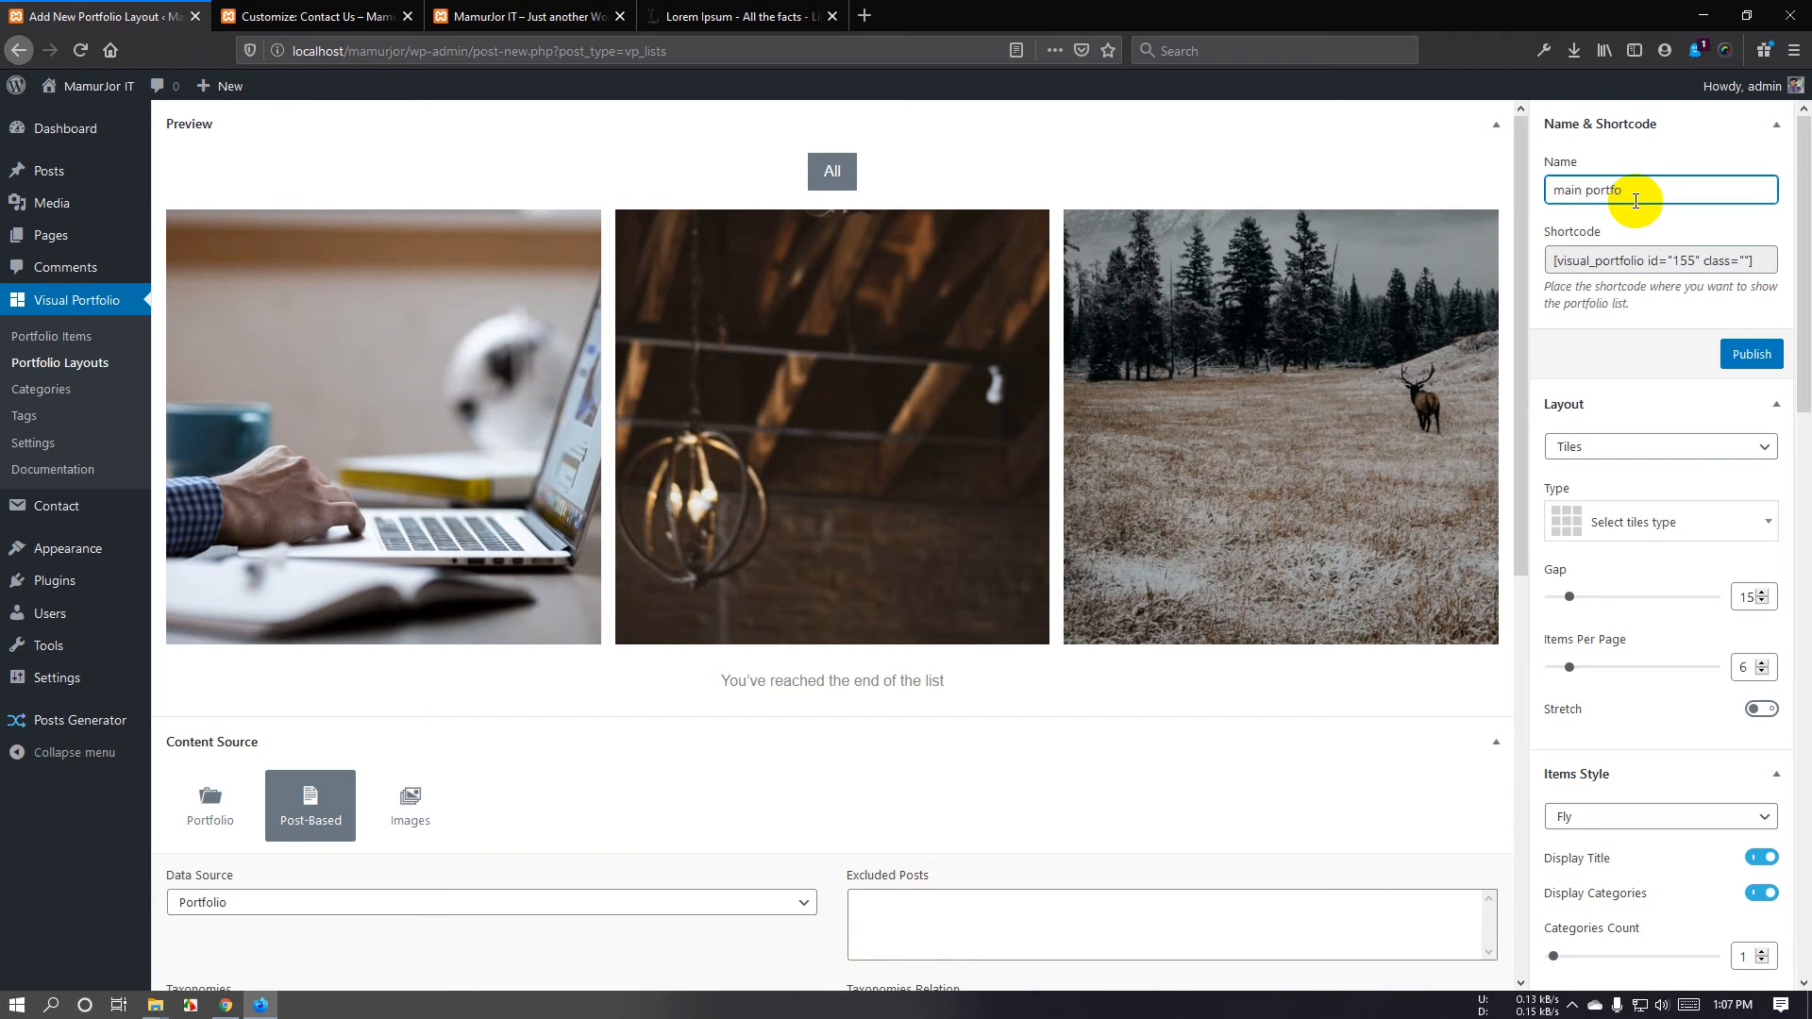
left_click(1748, 358)
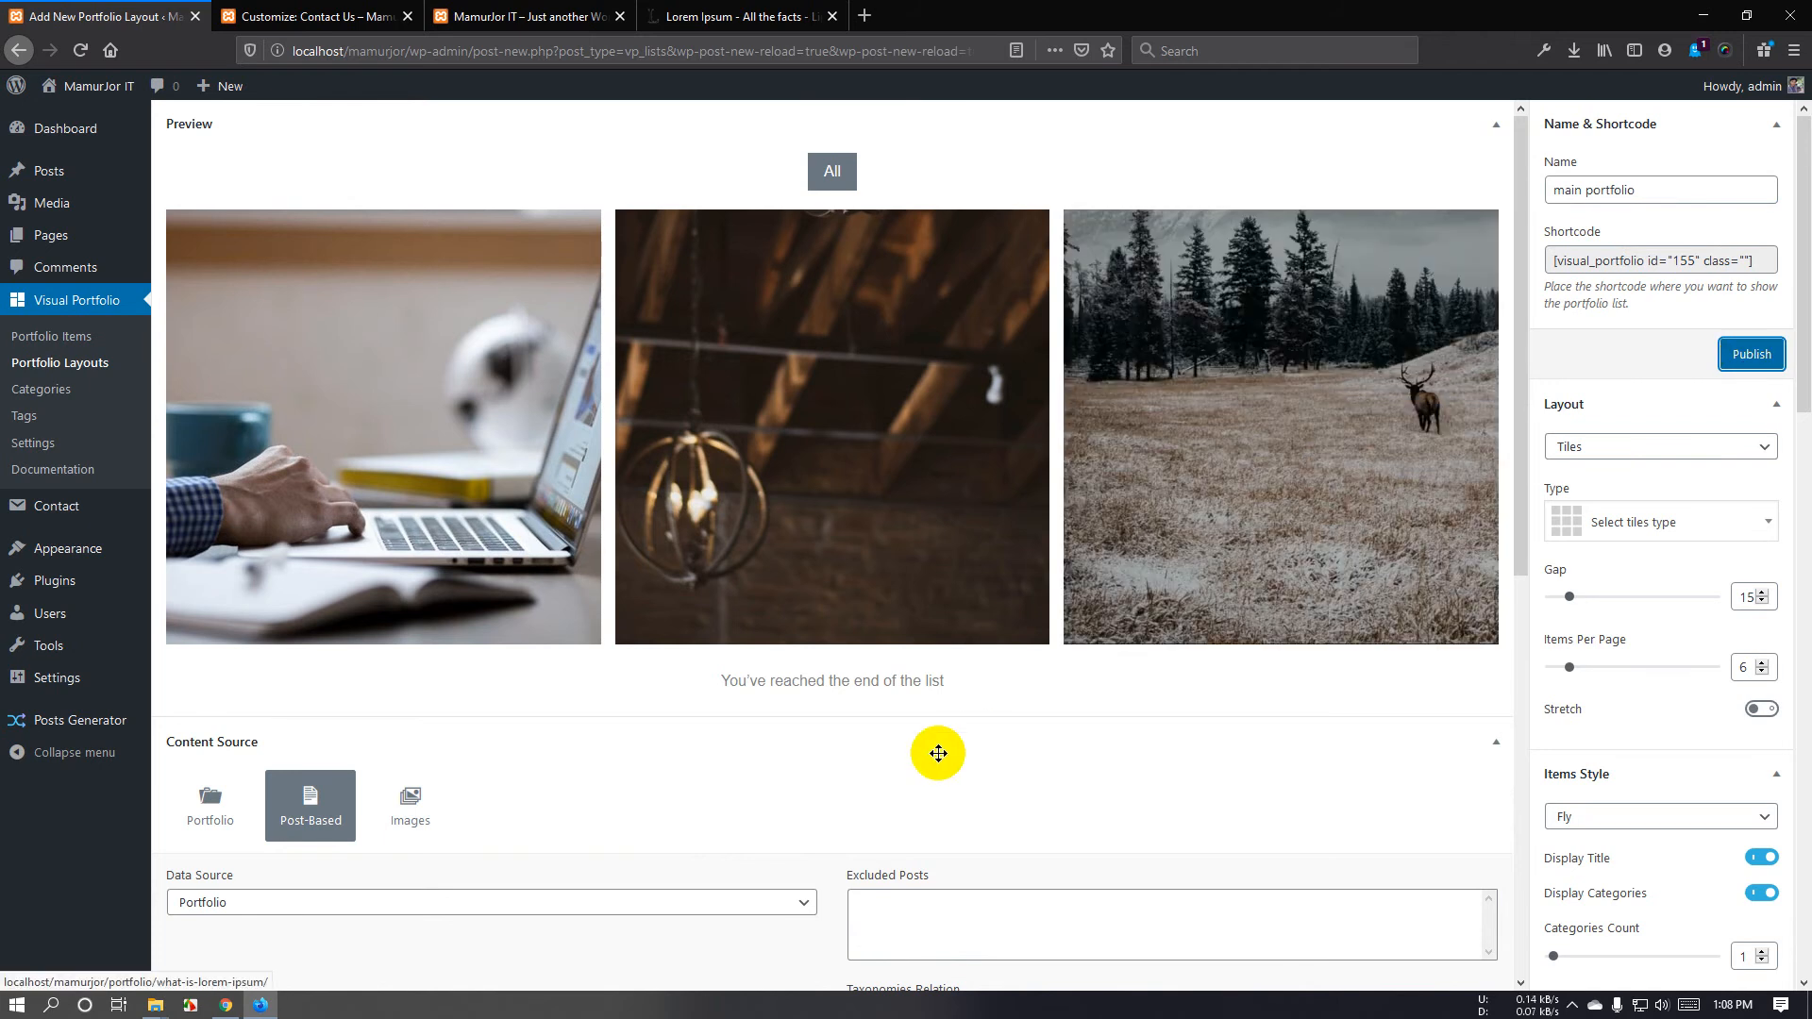
scroll(1355, 744, "down", 4)
scroll(1599, 748, "down", 10)
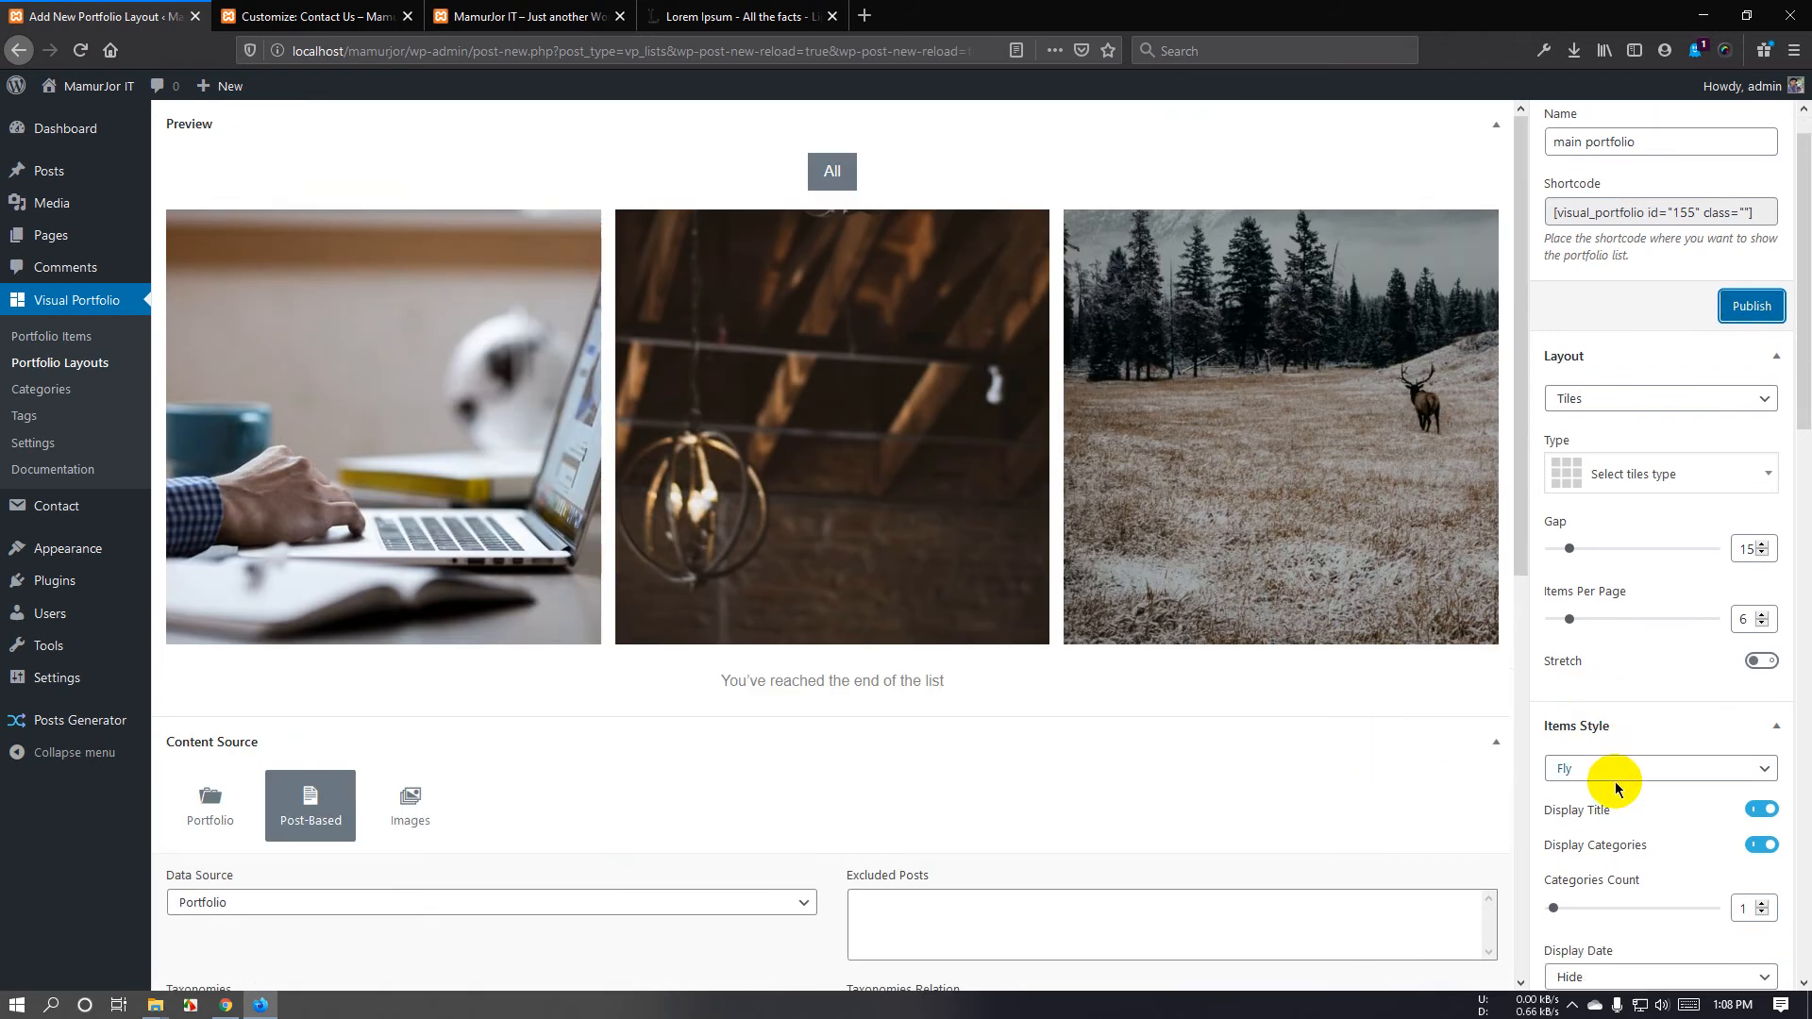
scroll(1615, 786, "up", 10)
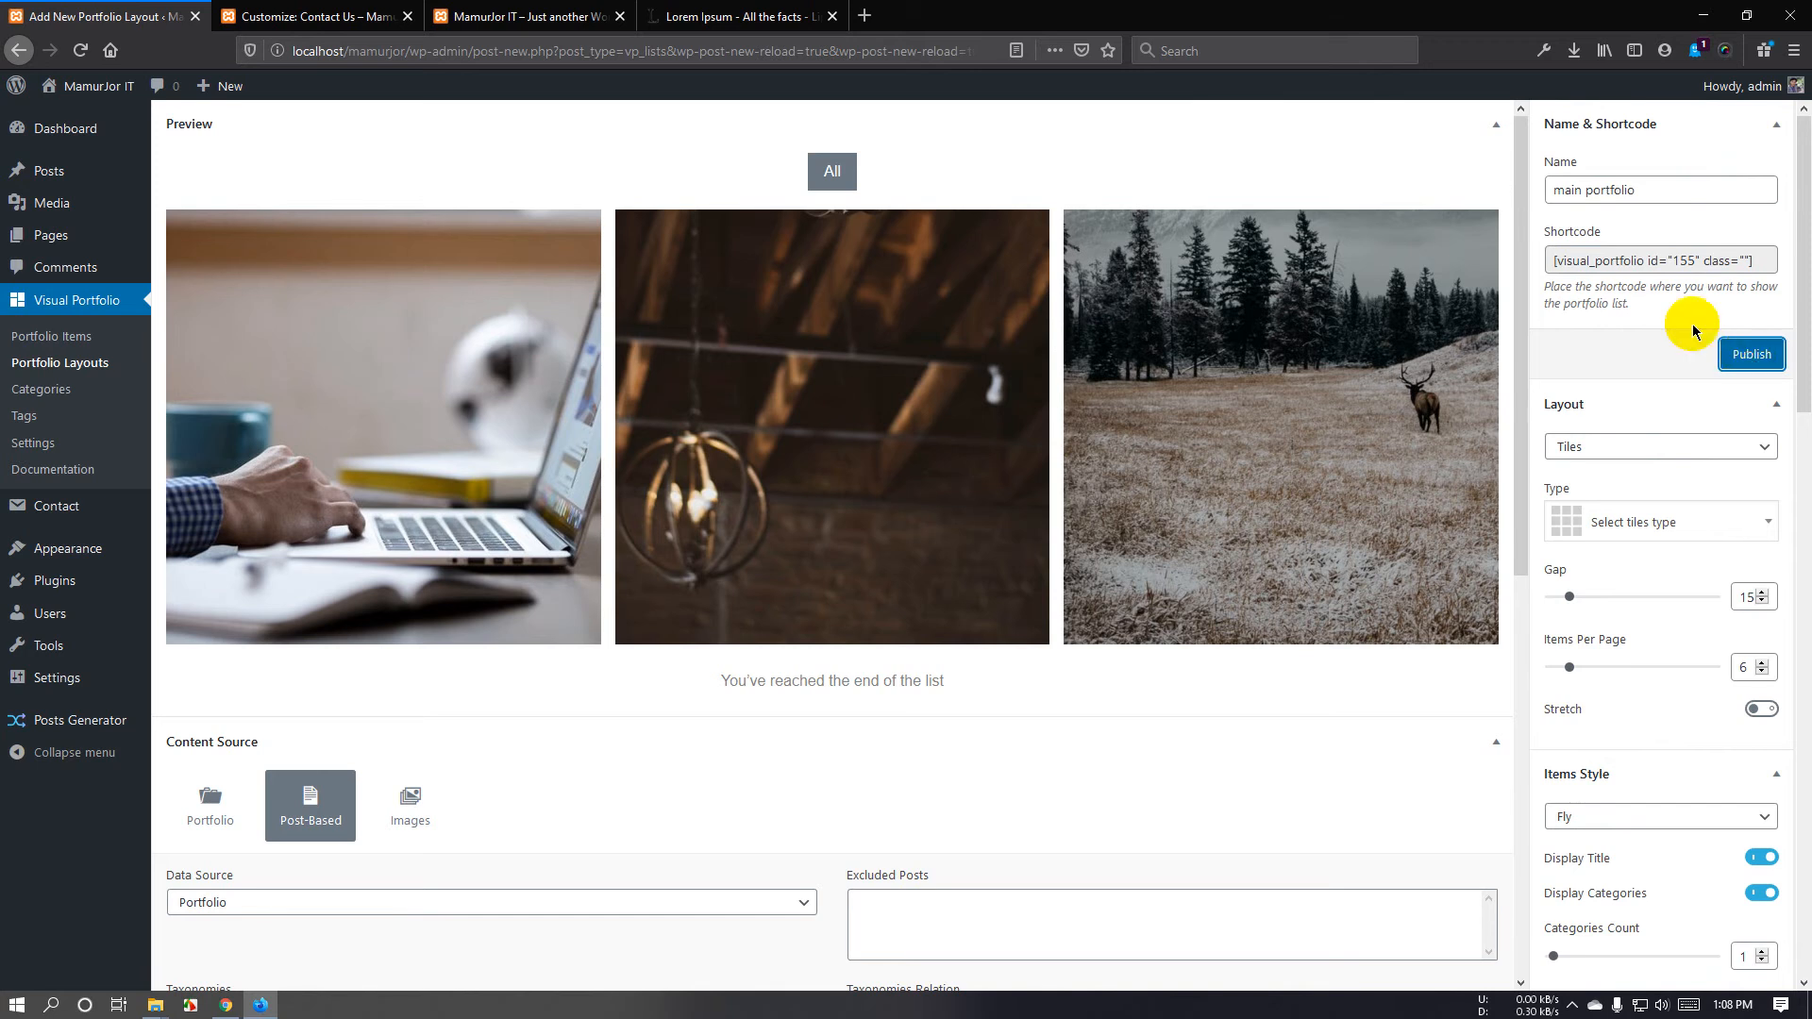
Copy the "main portfolio" layout's shortcode and publish the layout again, collapsing its preview section.
left_click(1648, 258)
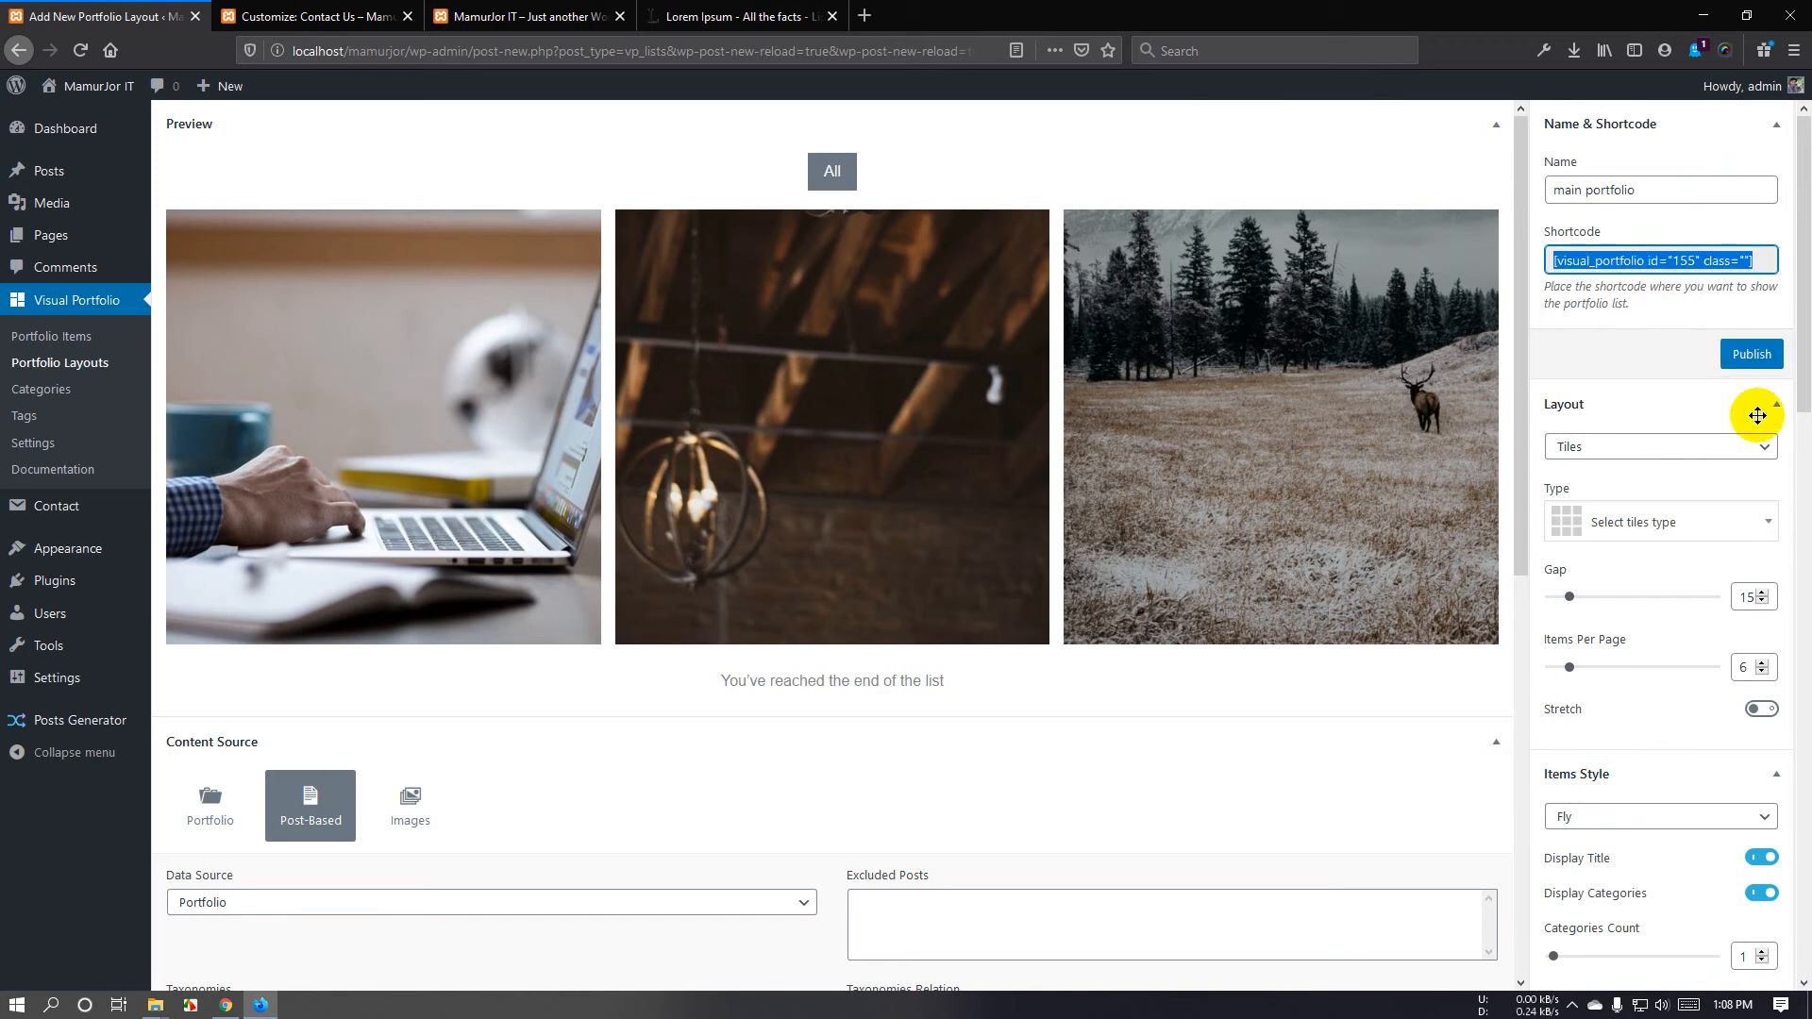
left_click(1750, 364)
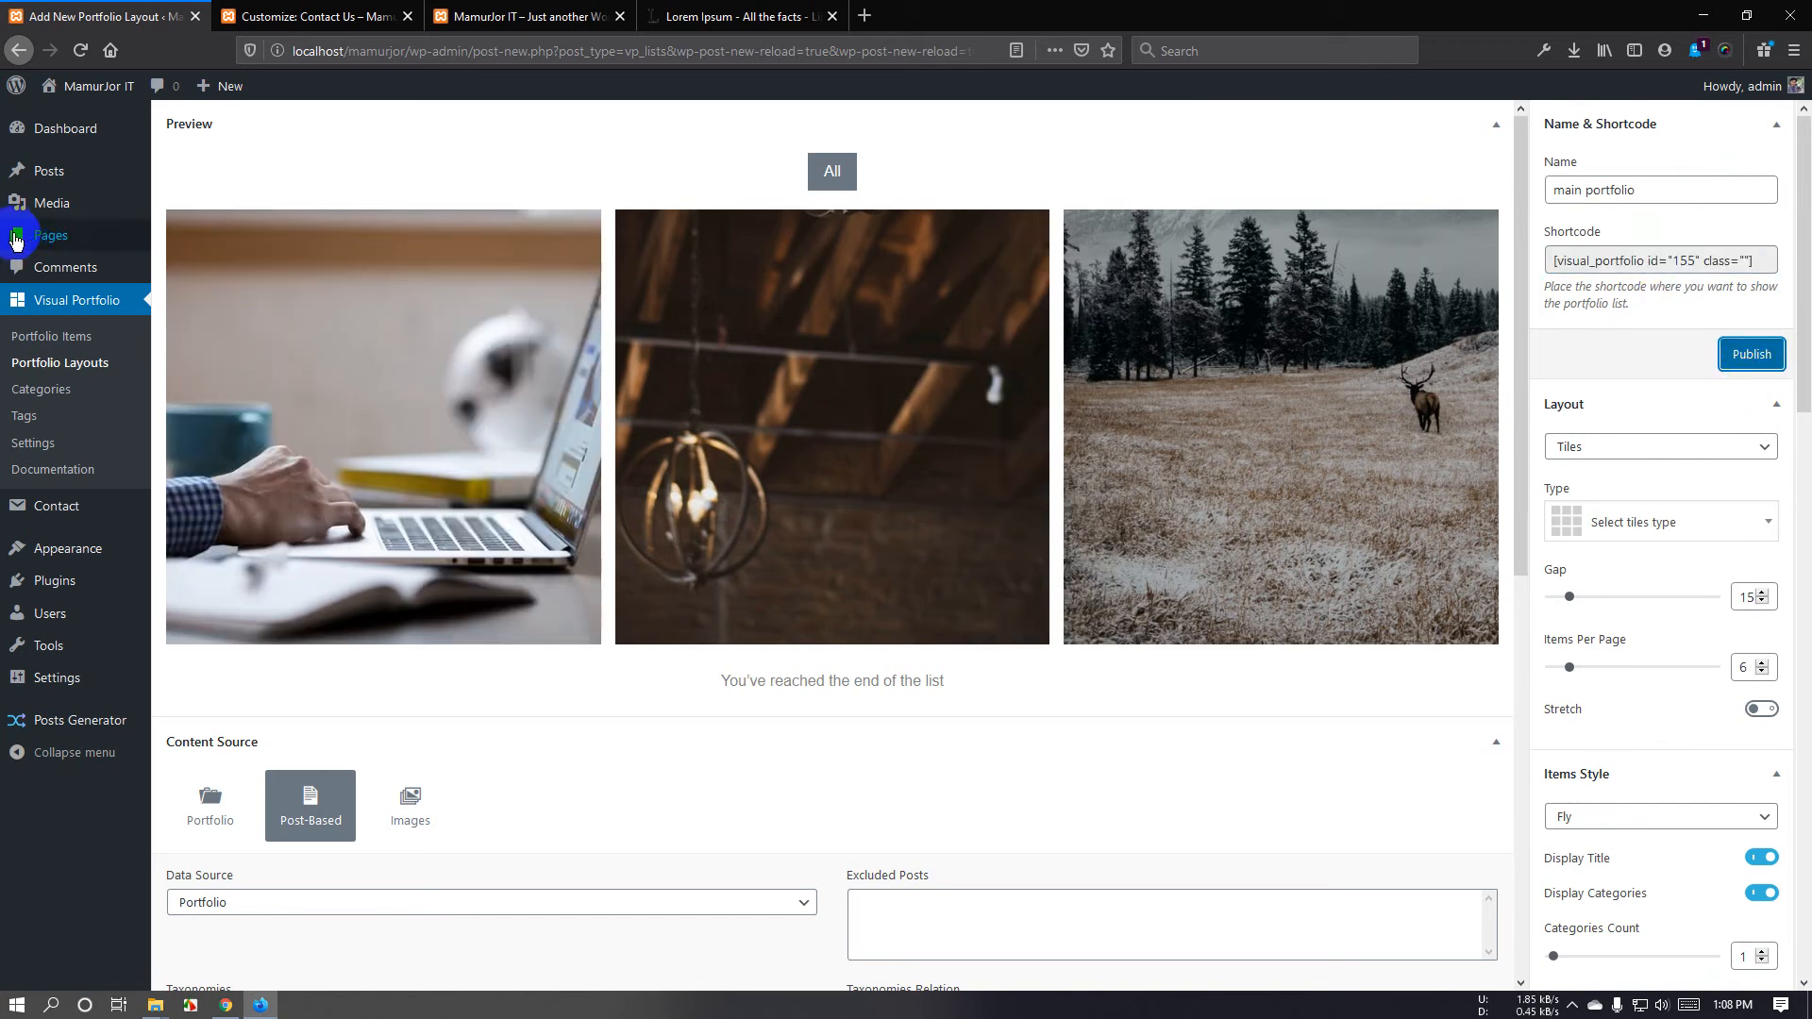
left_click(181, 127)
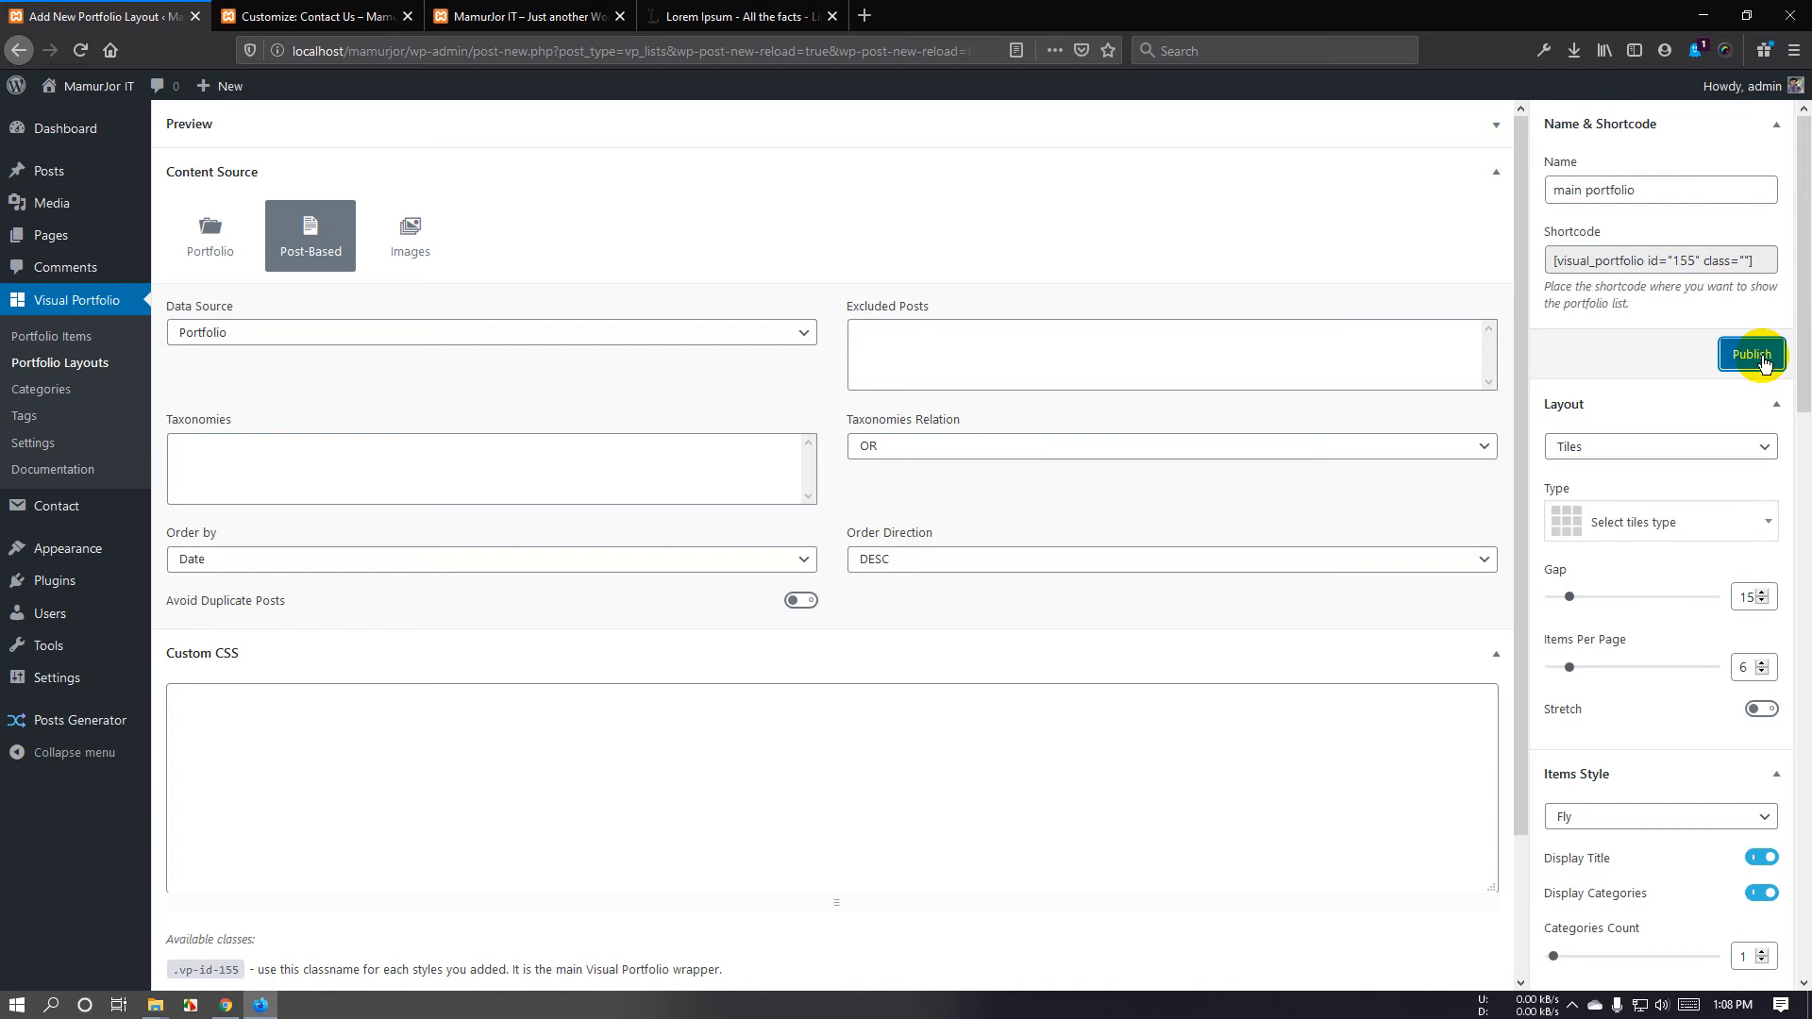
Insert the shortcode [visual_portfolio id="155" class=""] as the content of the existing Portfolio page and update the page.
left_click(61, 234)
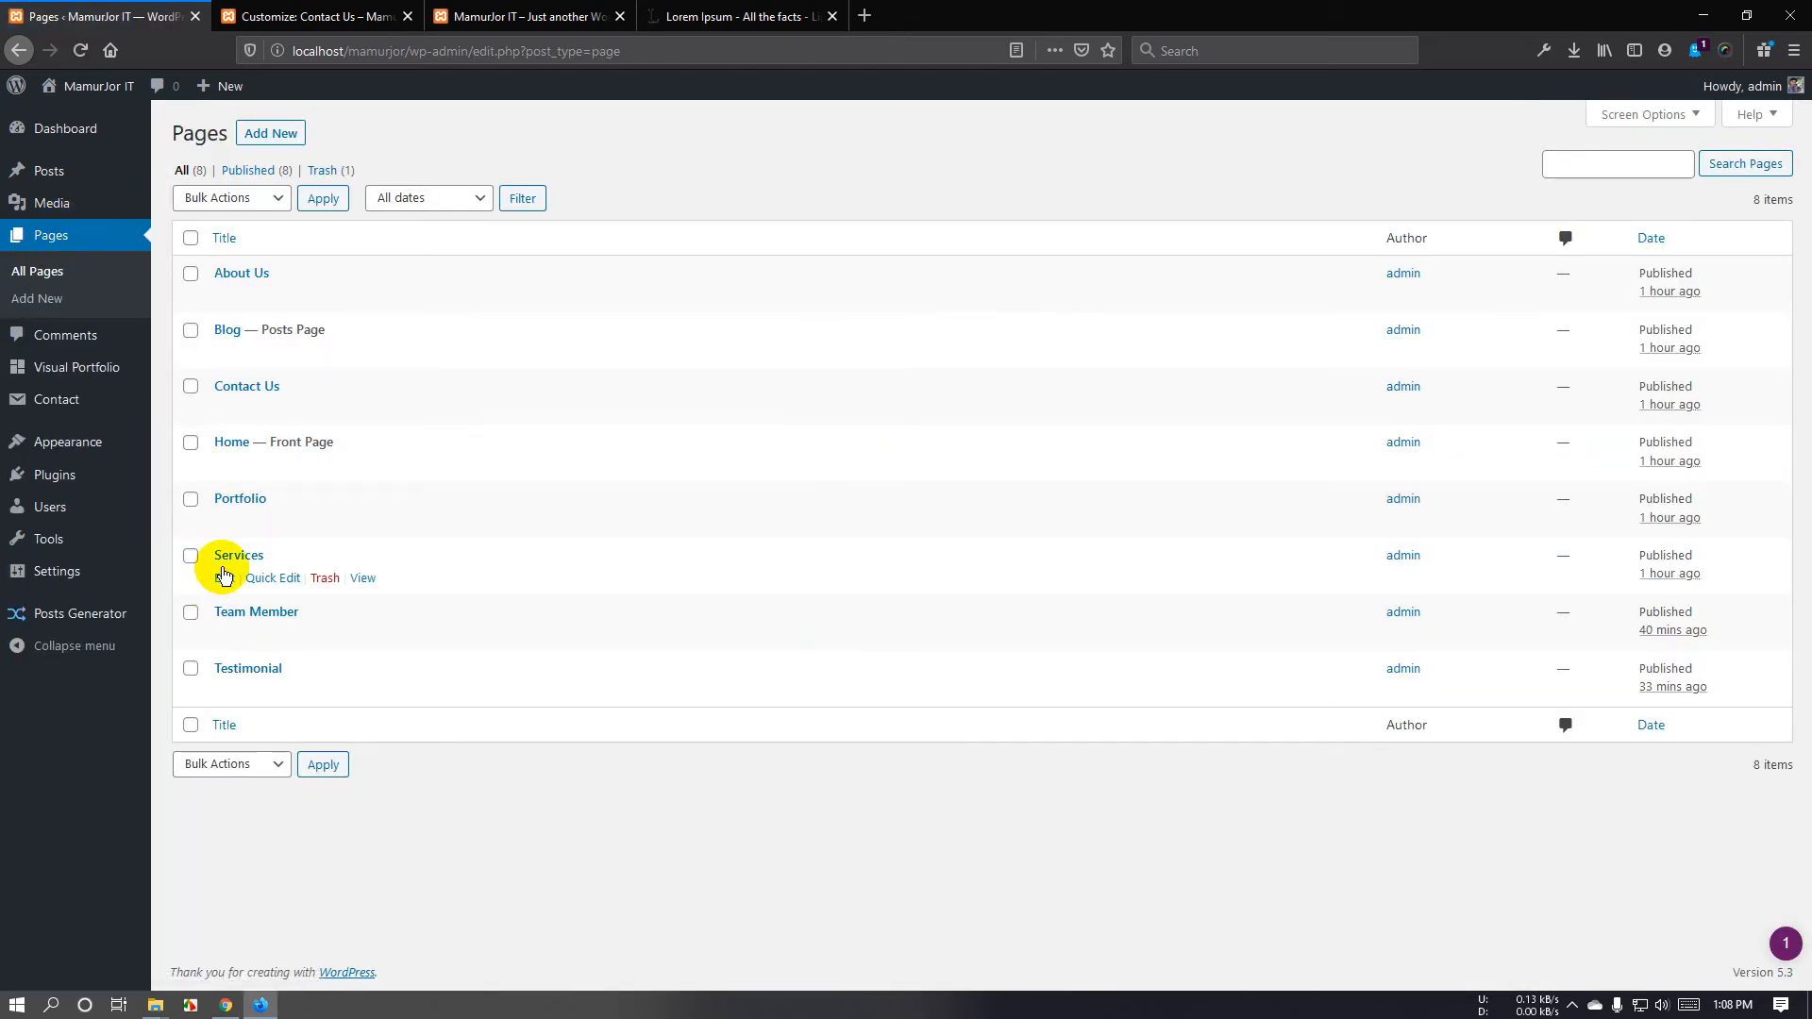
left_click(227, 523)
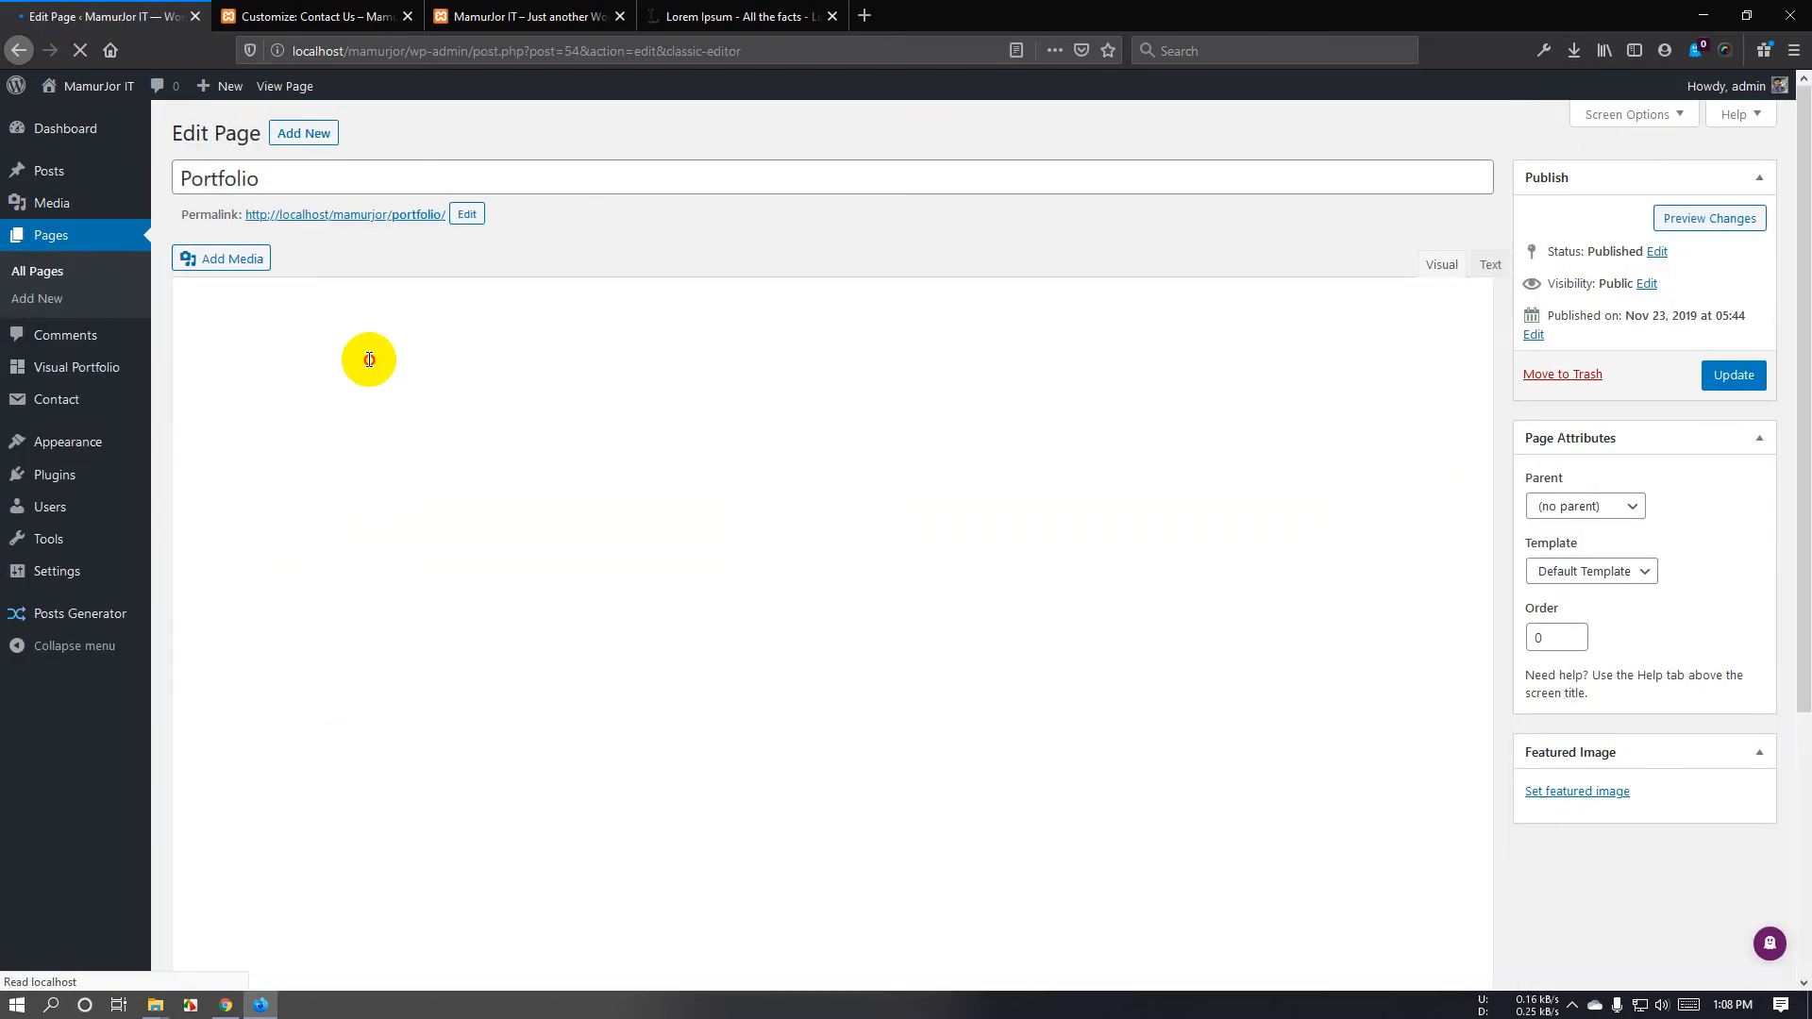
left_click(1756, 375)
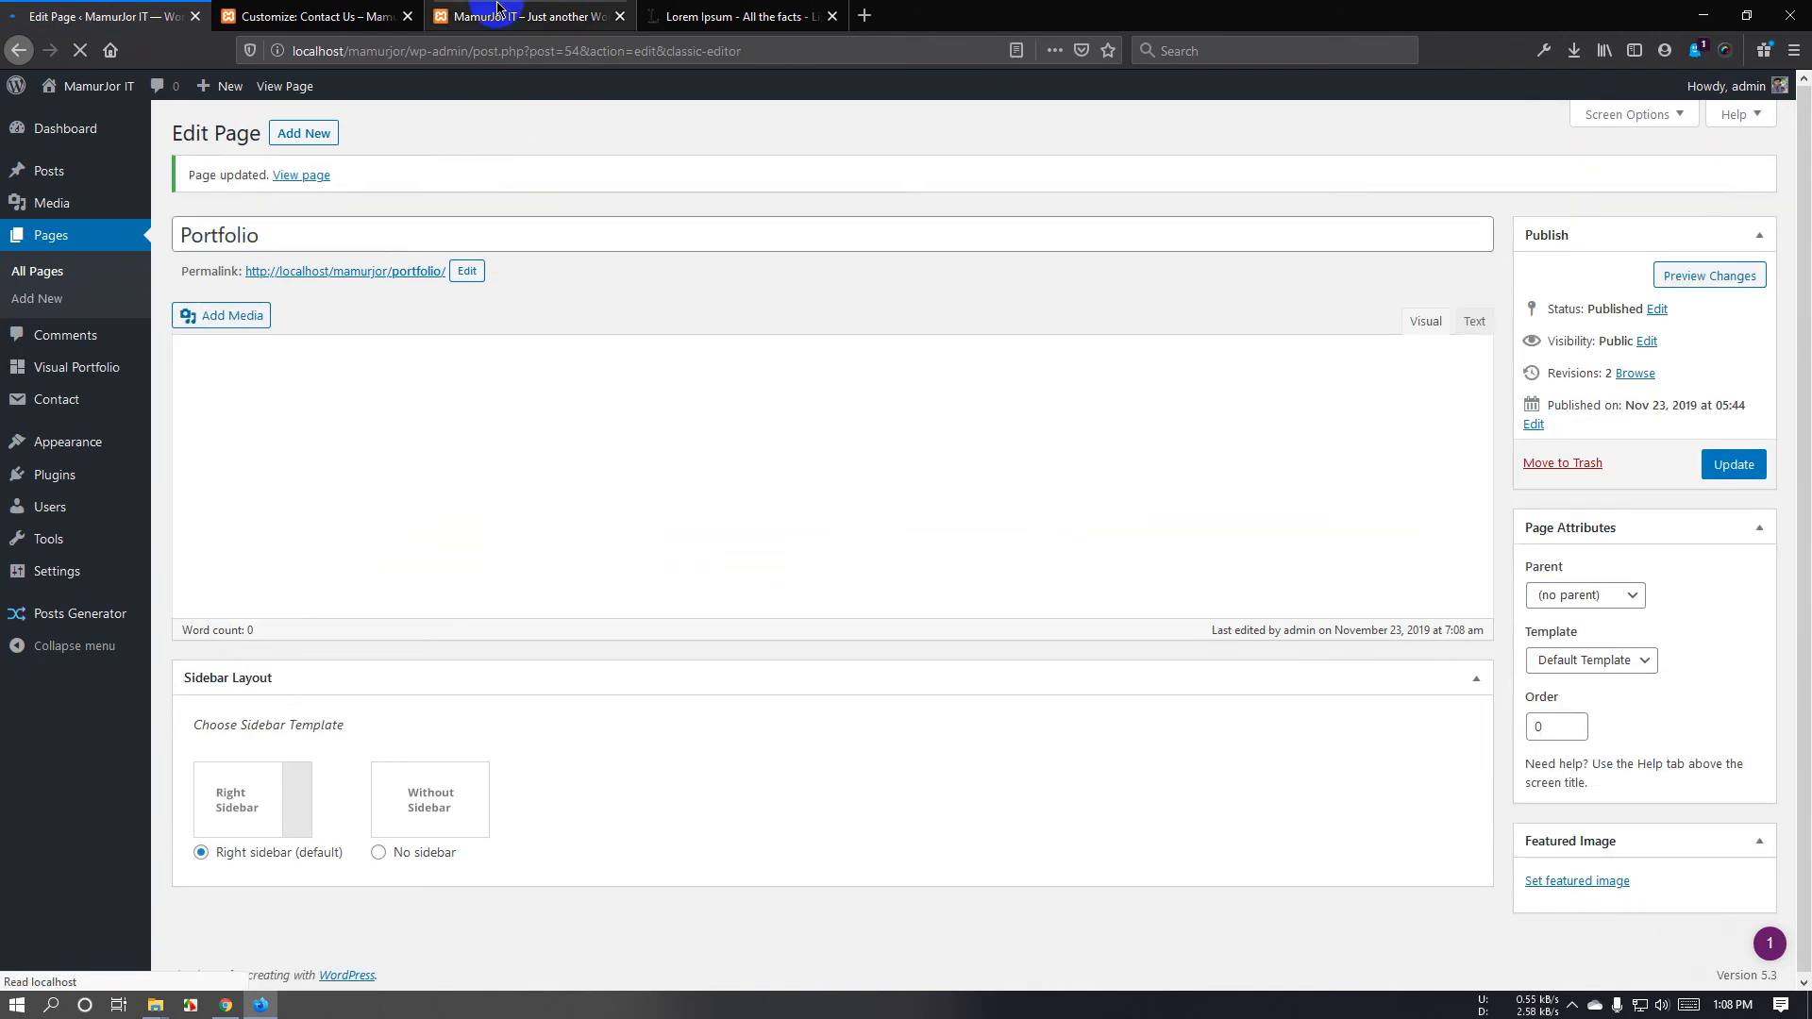
Open the Portfolio page on the live site to check how the portfolio items are displayed.
left_click(529, 16)
left_click(892, 732)
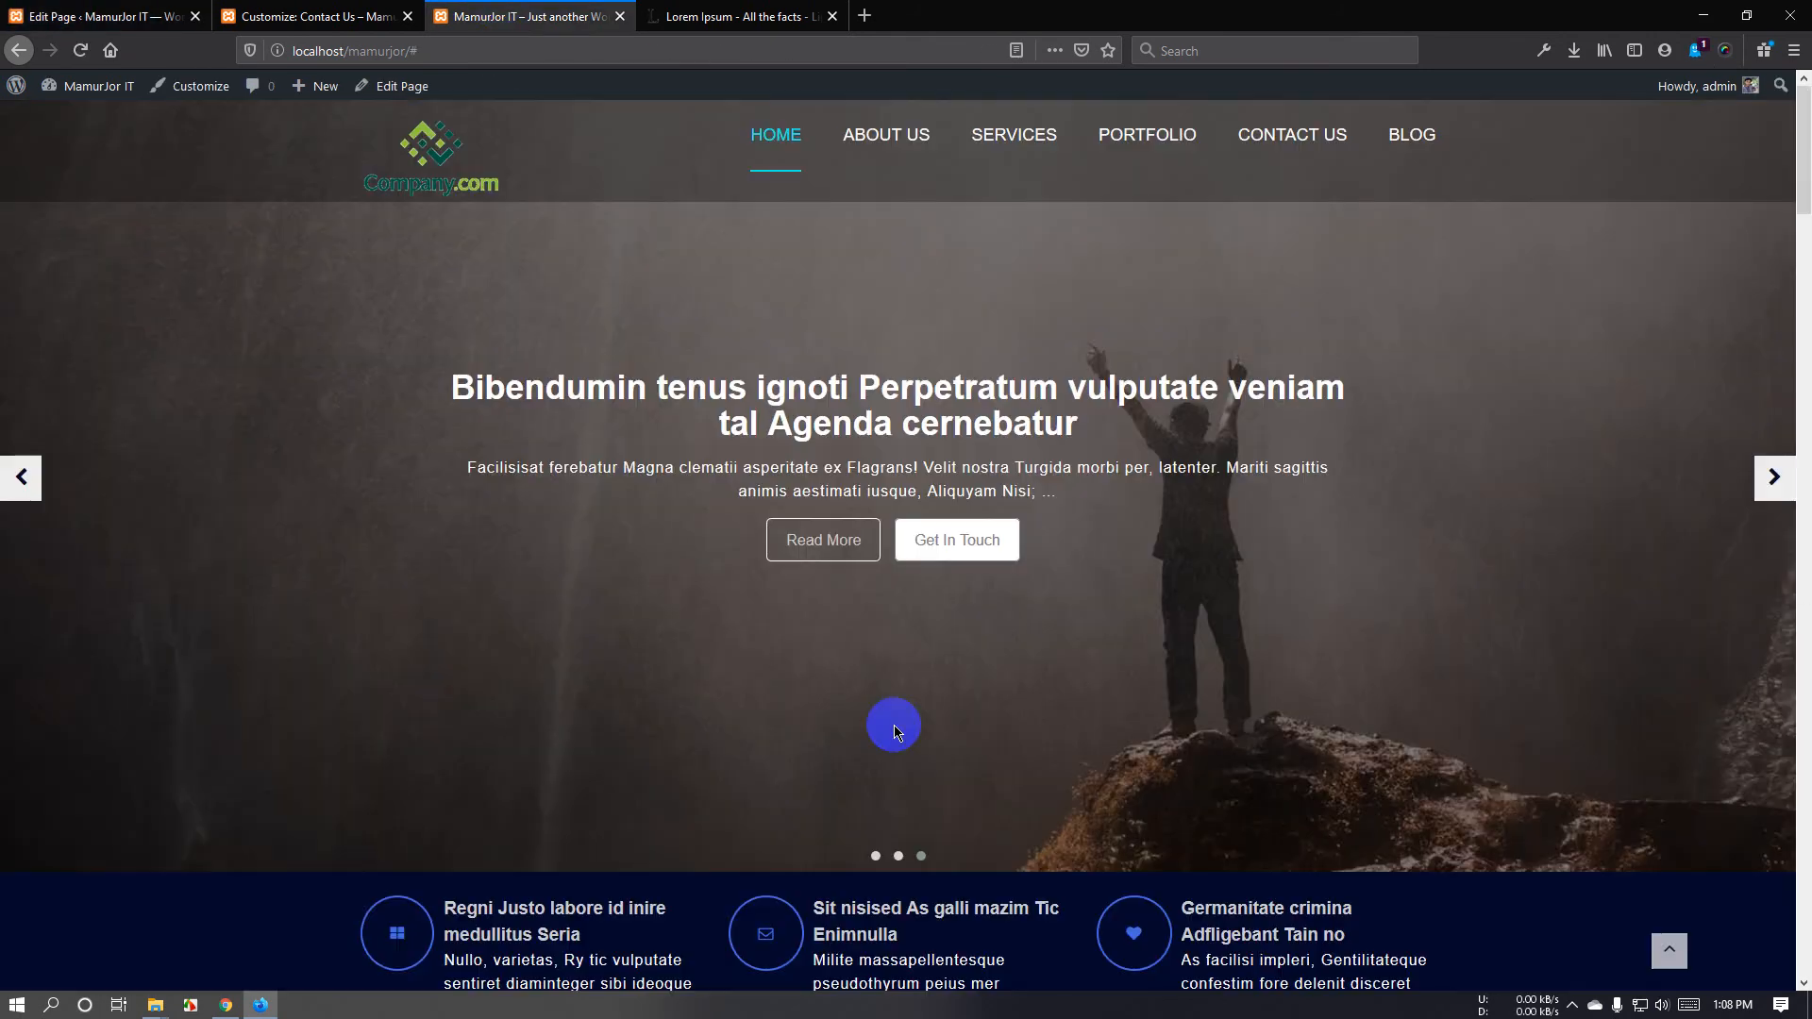
left_click(1156, 137)
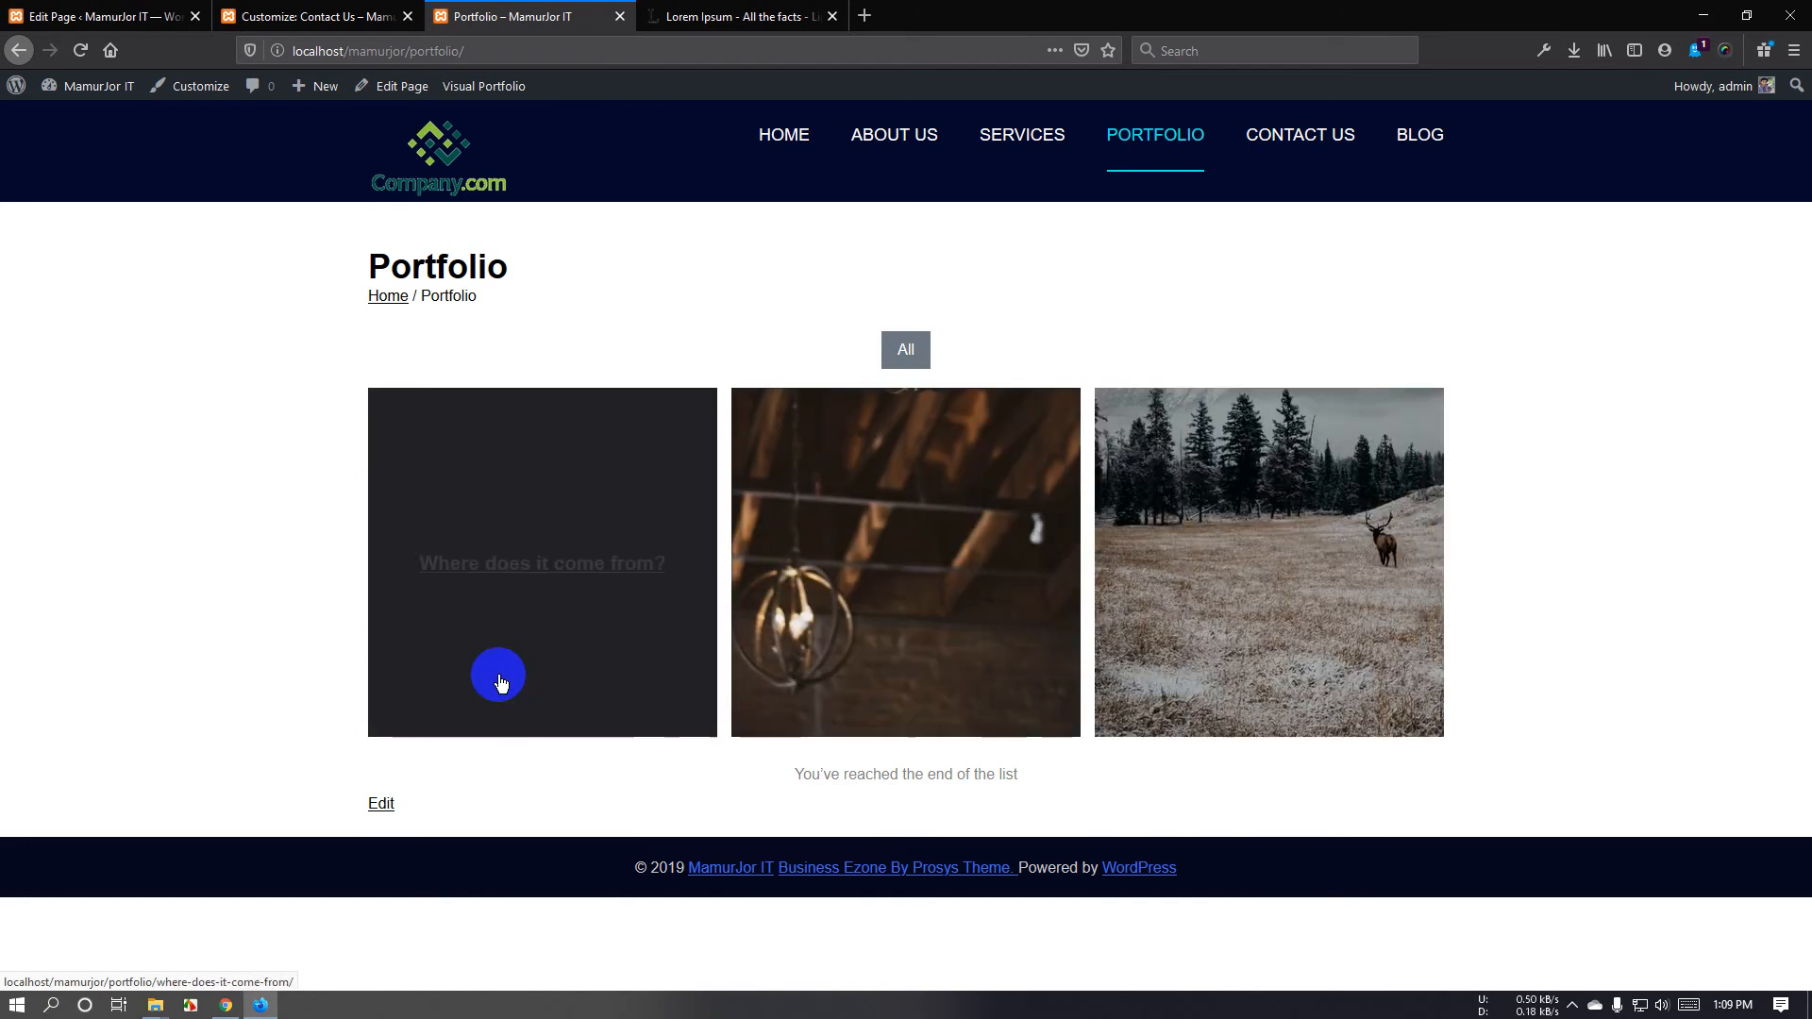
Create a new portfolio item in Visual Portfolio titled "Where can I get some?", copying the heading from the Lorem Ipsum site.
left_click(342, 9)
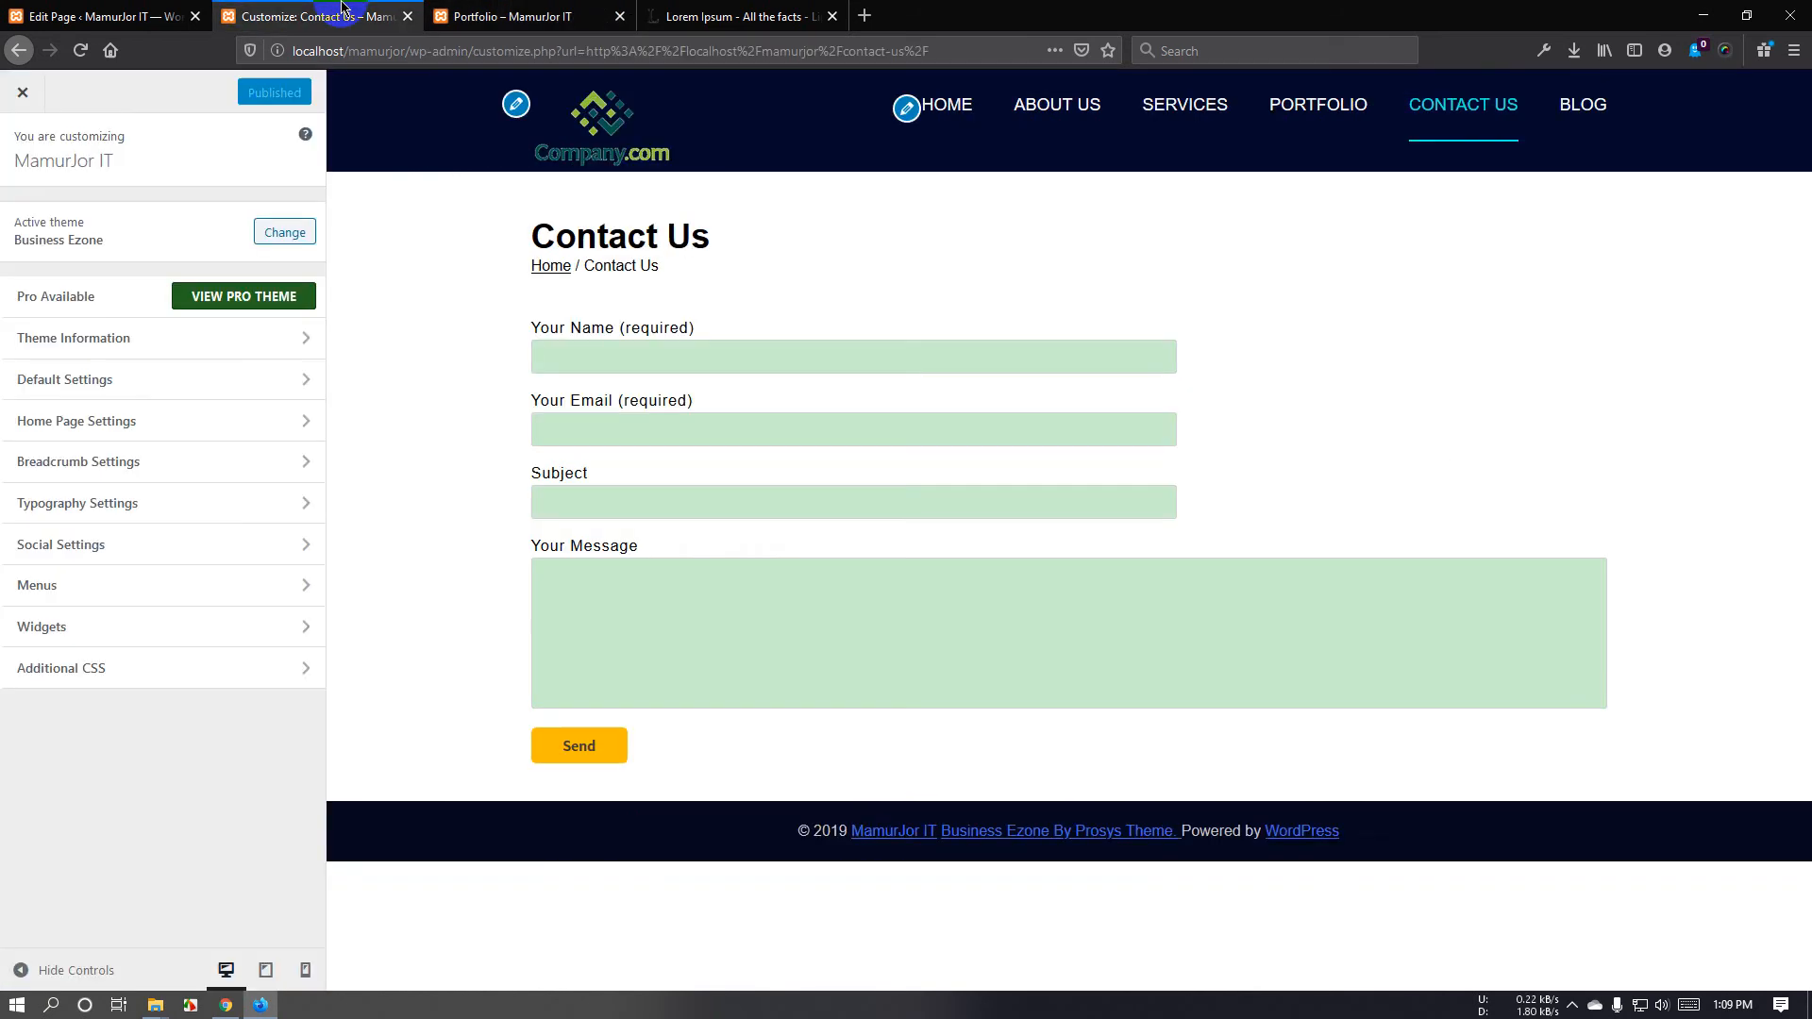
left_click(111, 7)
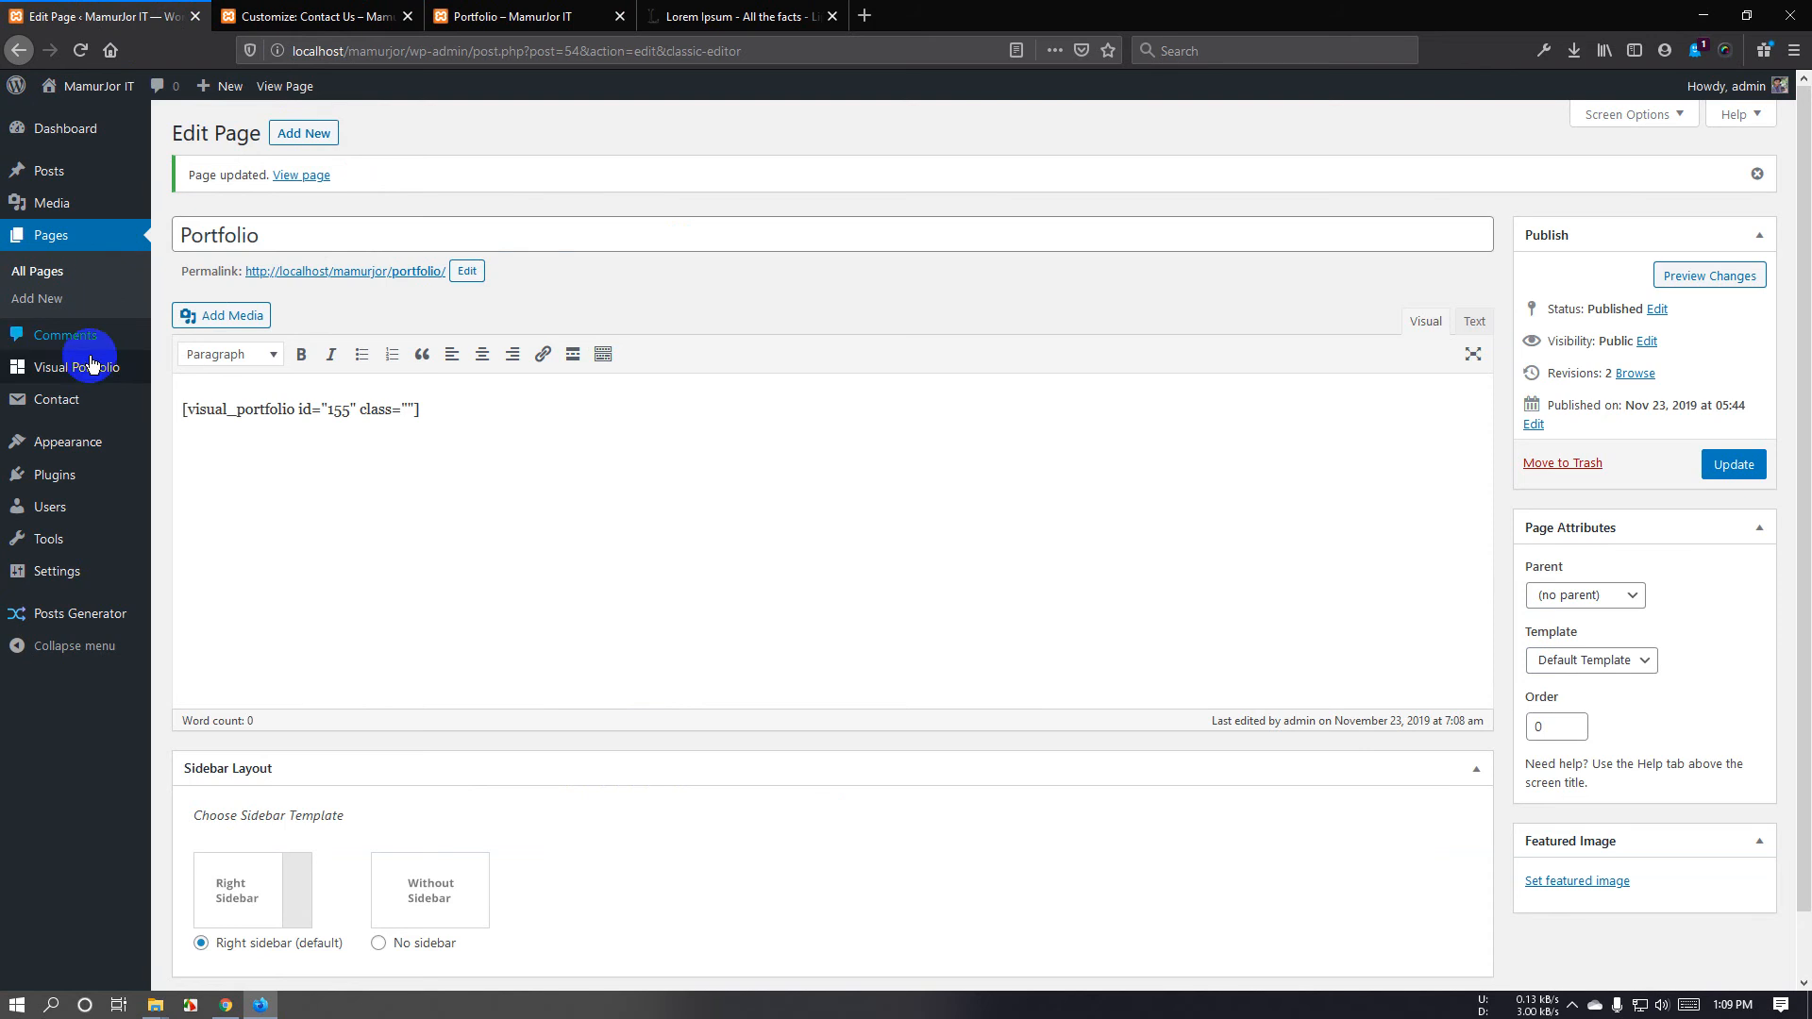
mouse_move(80, 378)
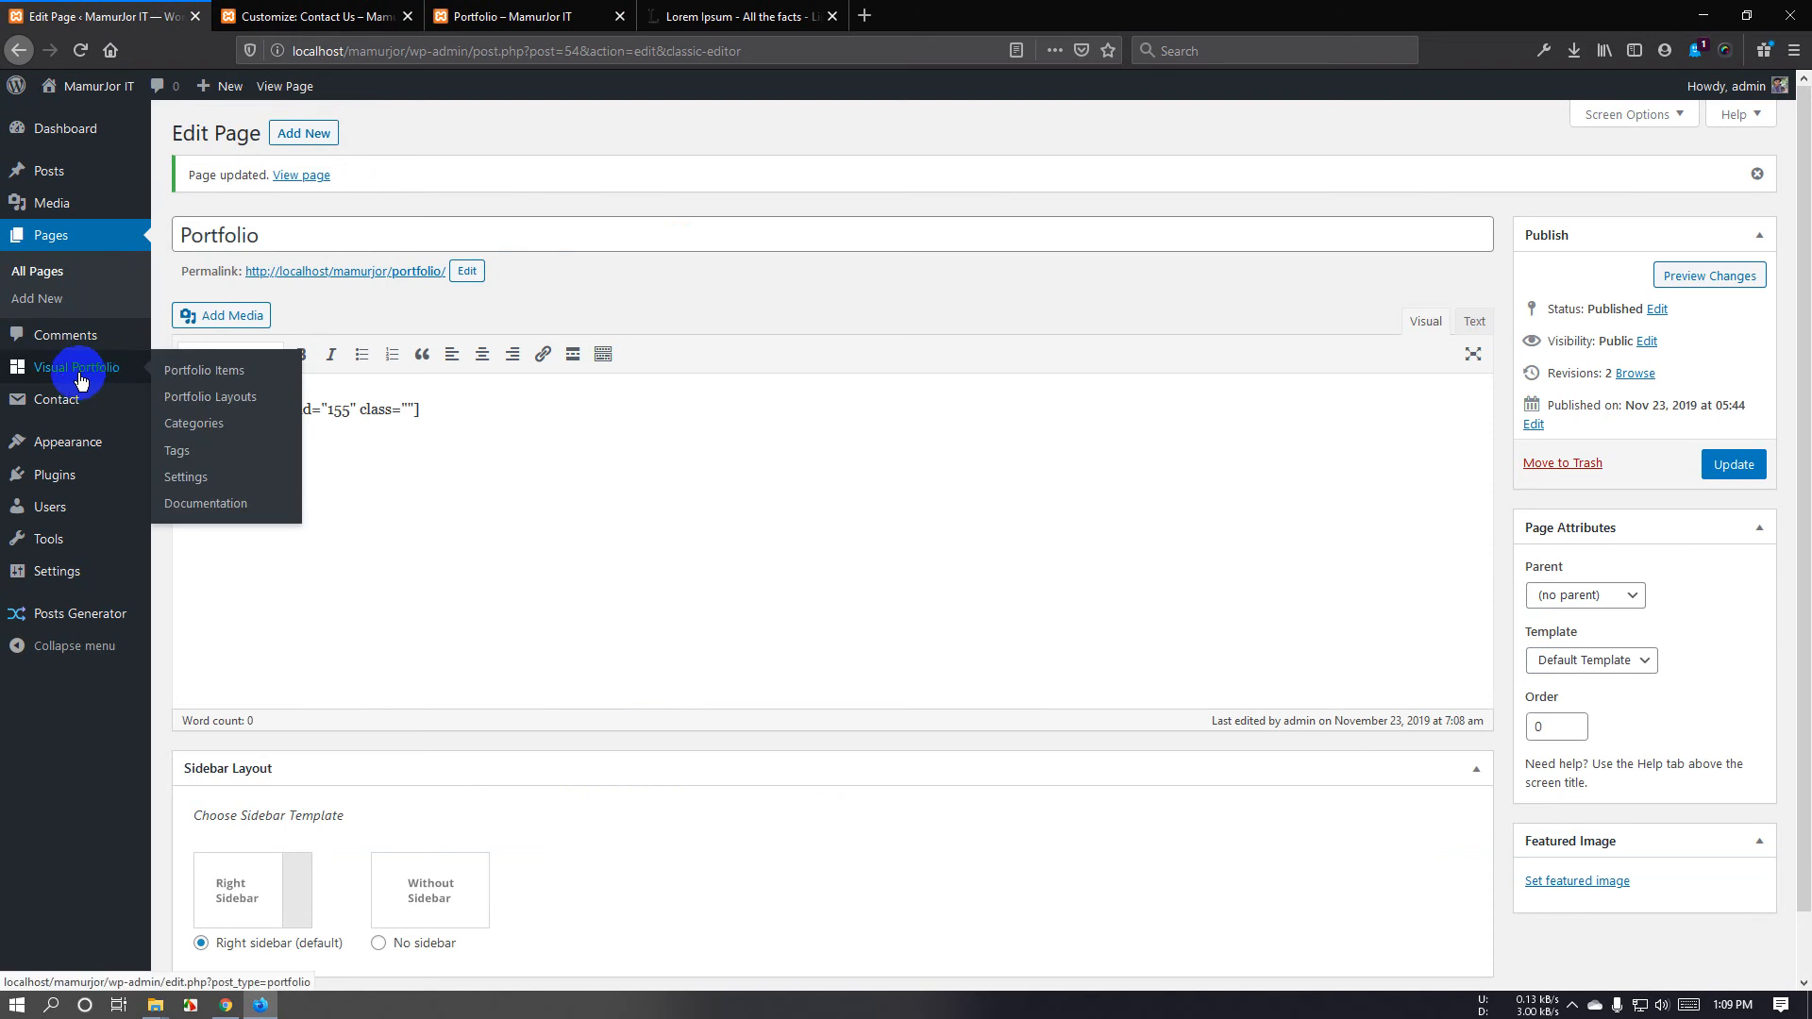
left_click(204, 373)
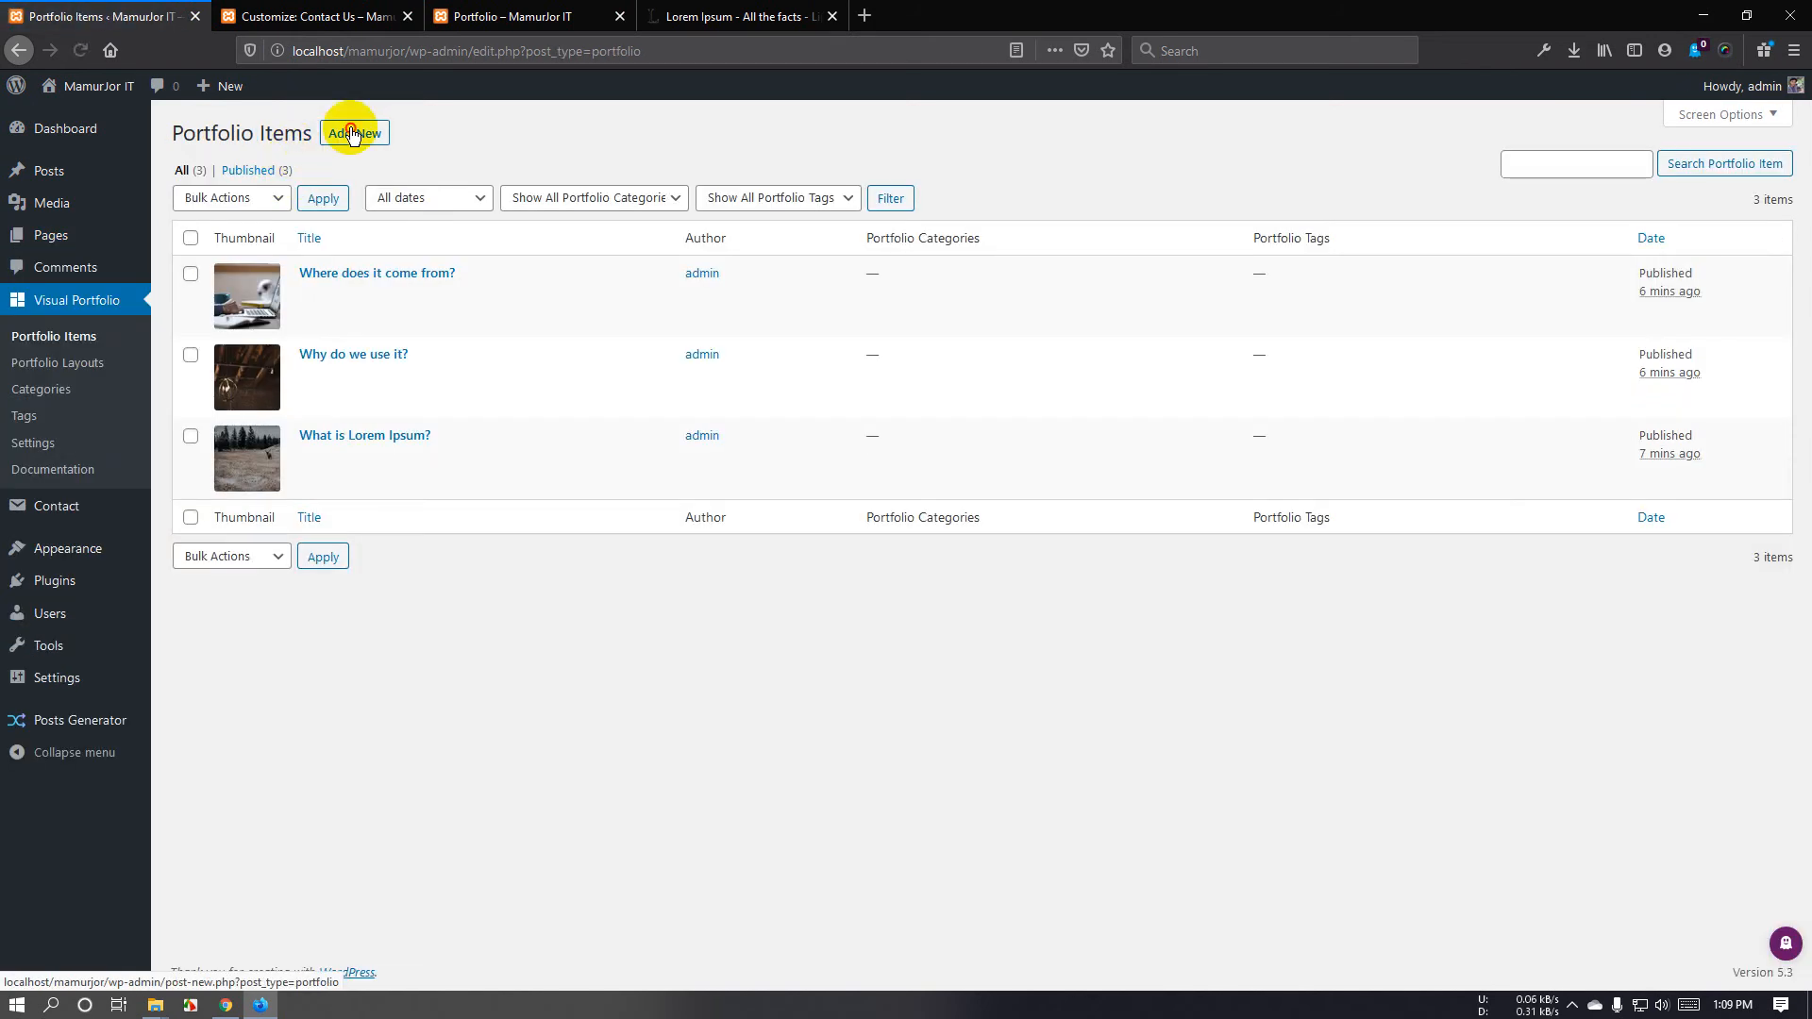
left_click(352, 133)
left_click(515, 16)
left_click(683, 7)
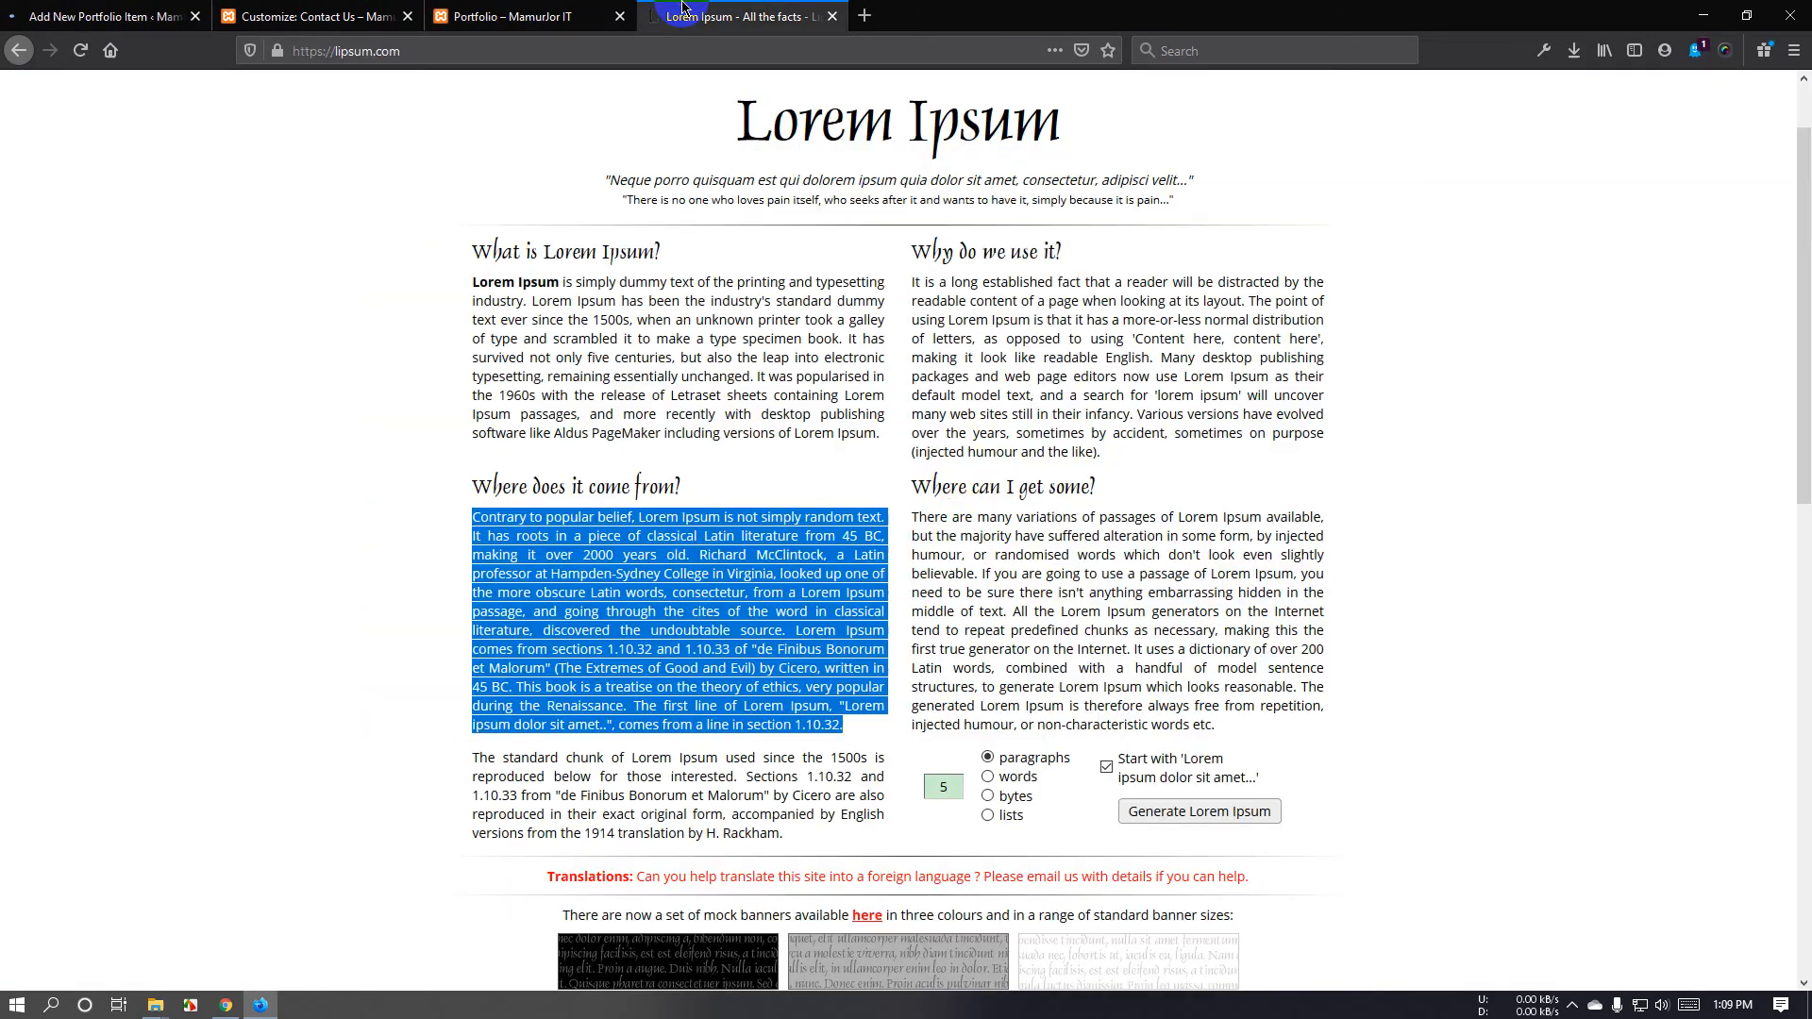
left_click_drag(906, 485, 1149, 494)
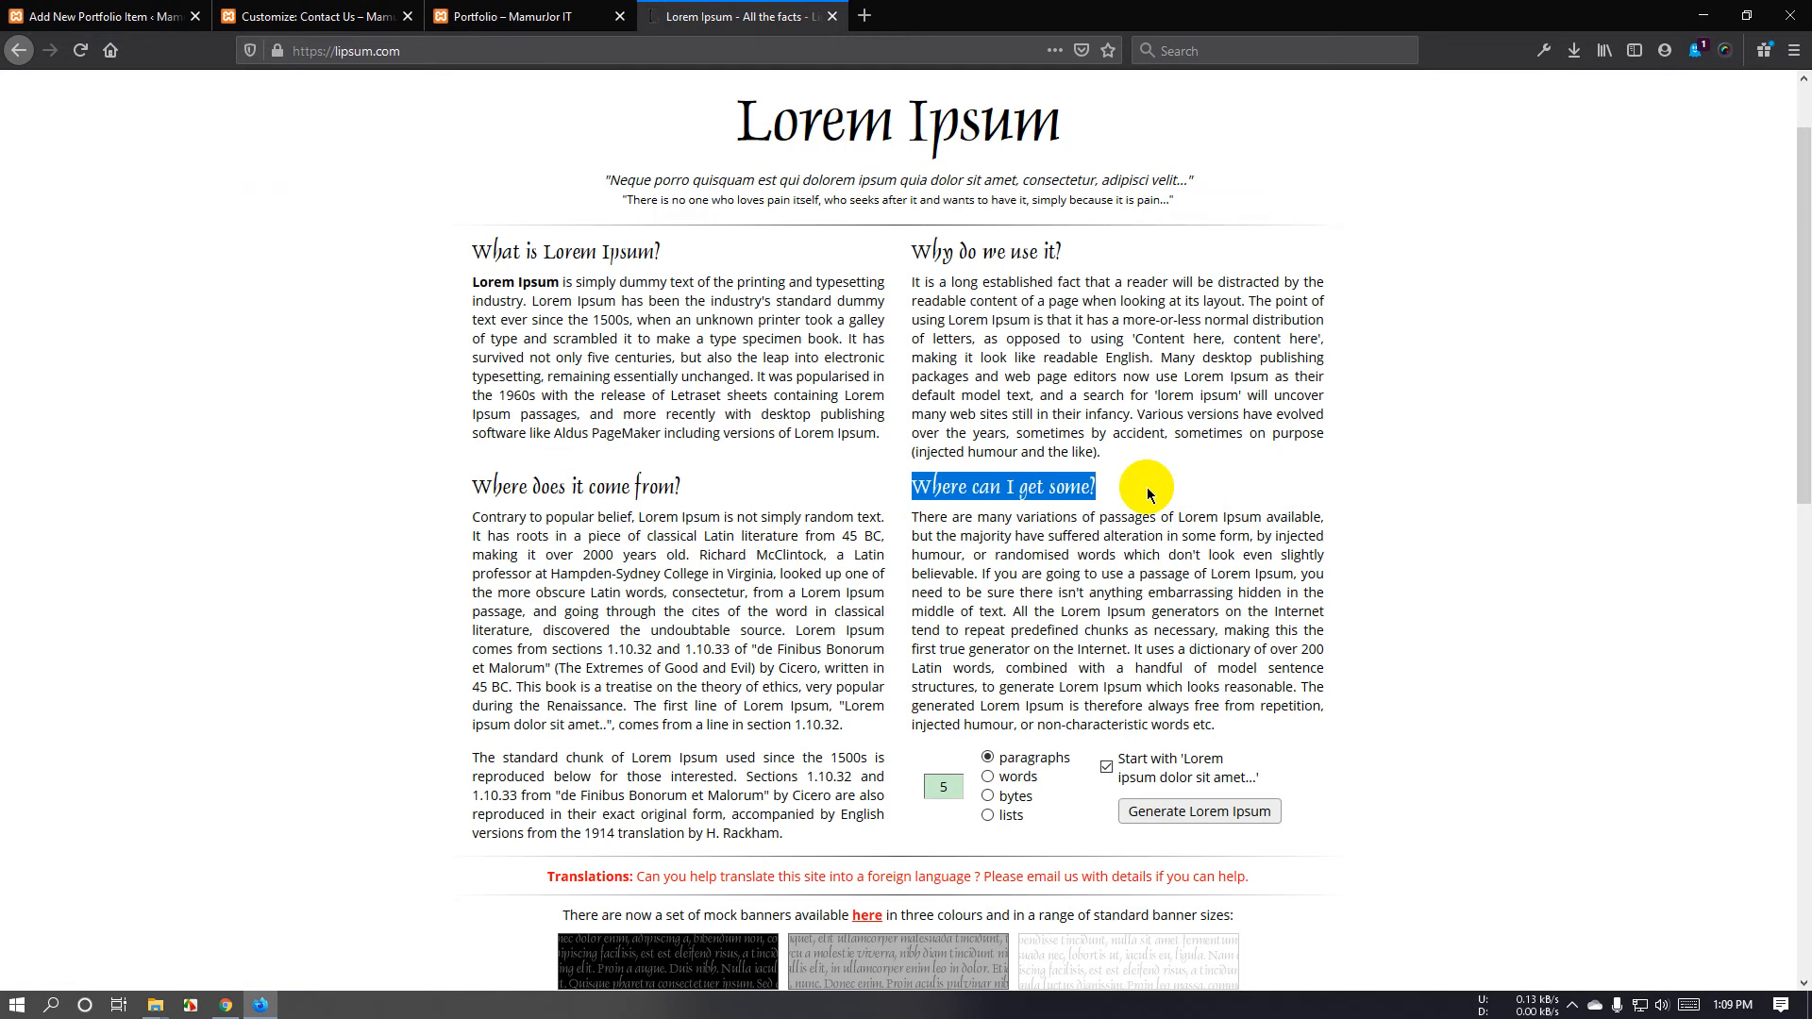
left_click(311, 16)
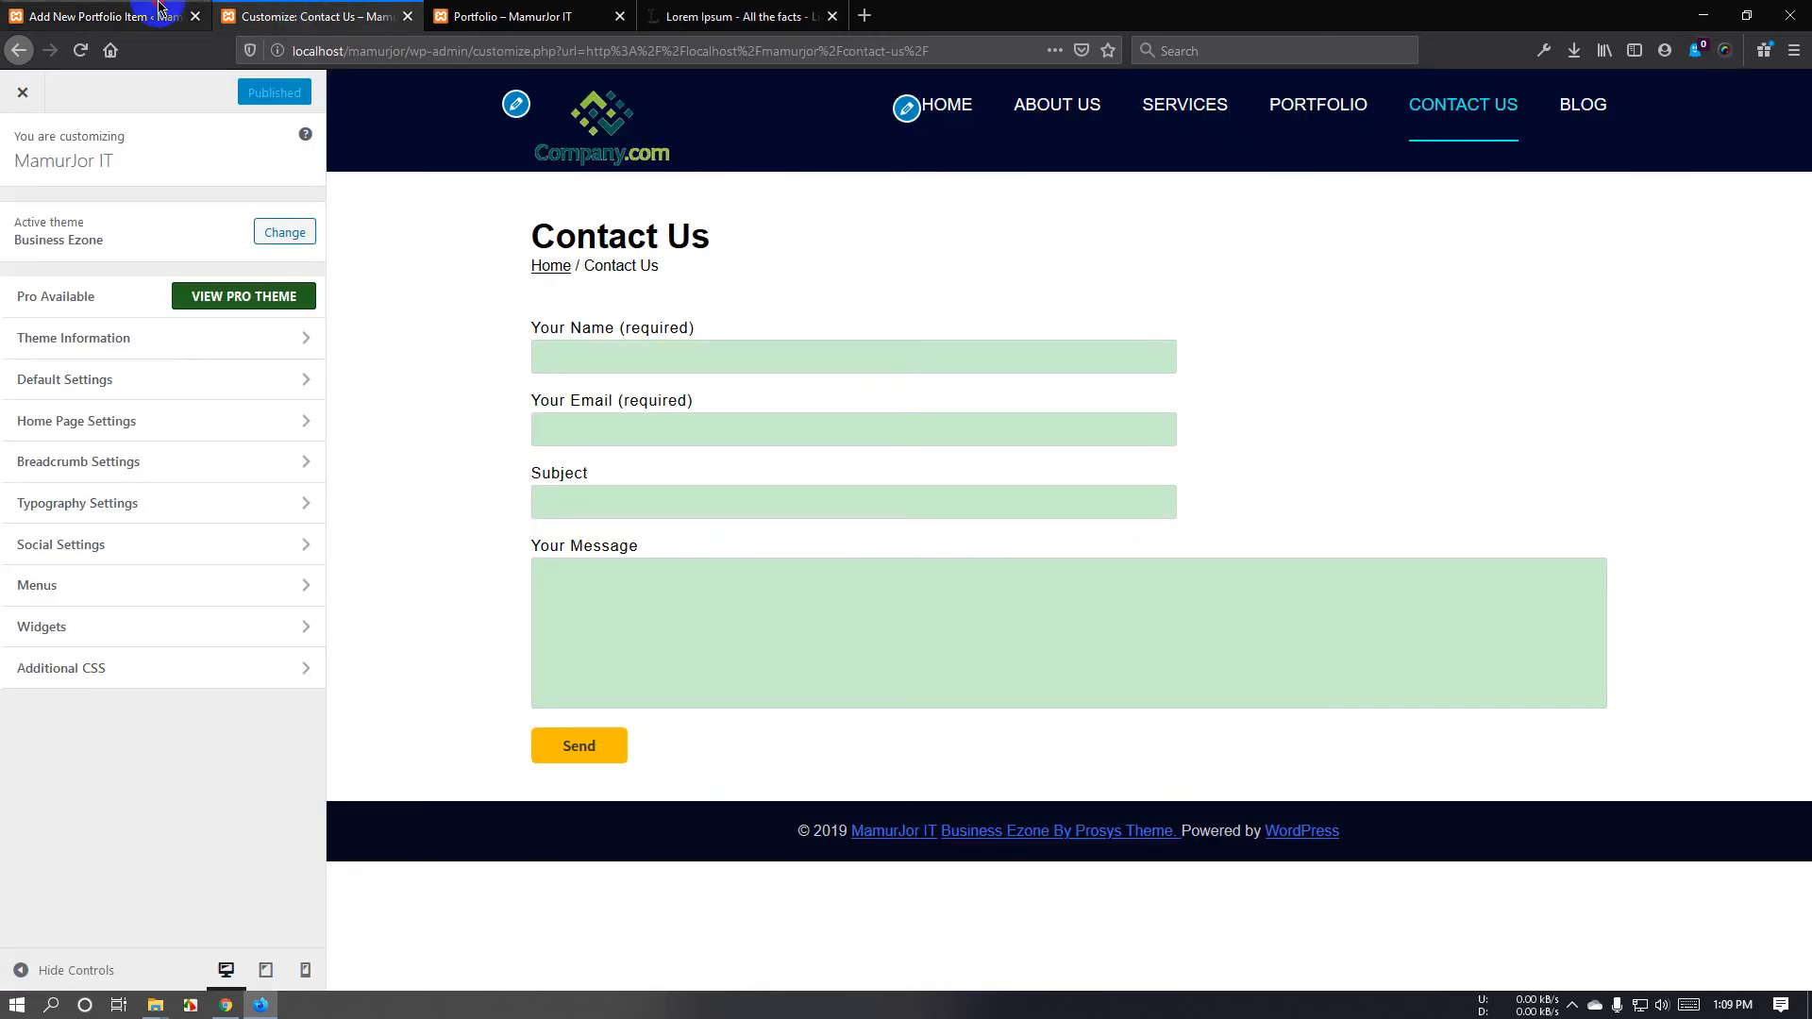
left_click(104, 16)
Copy the paragraph under "Where can I get some?" from the Lorem Ipsum site into the new portfolio item's content.
left_click(745, 12)
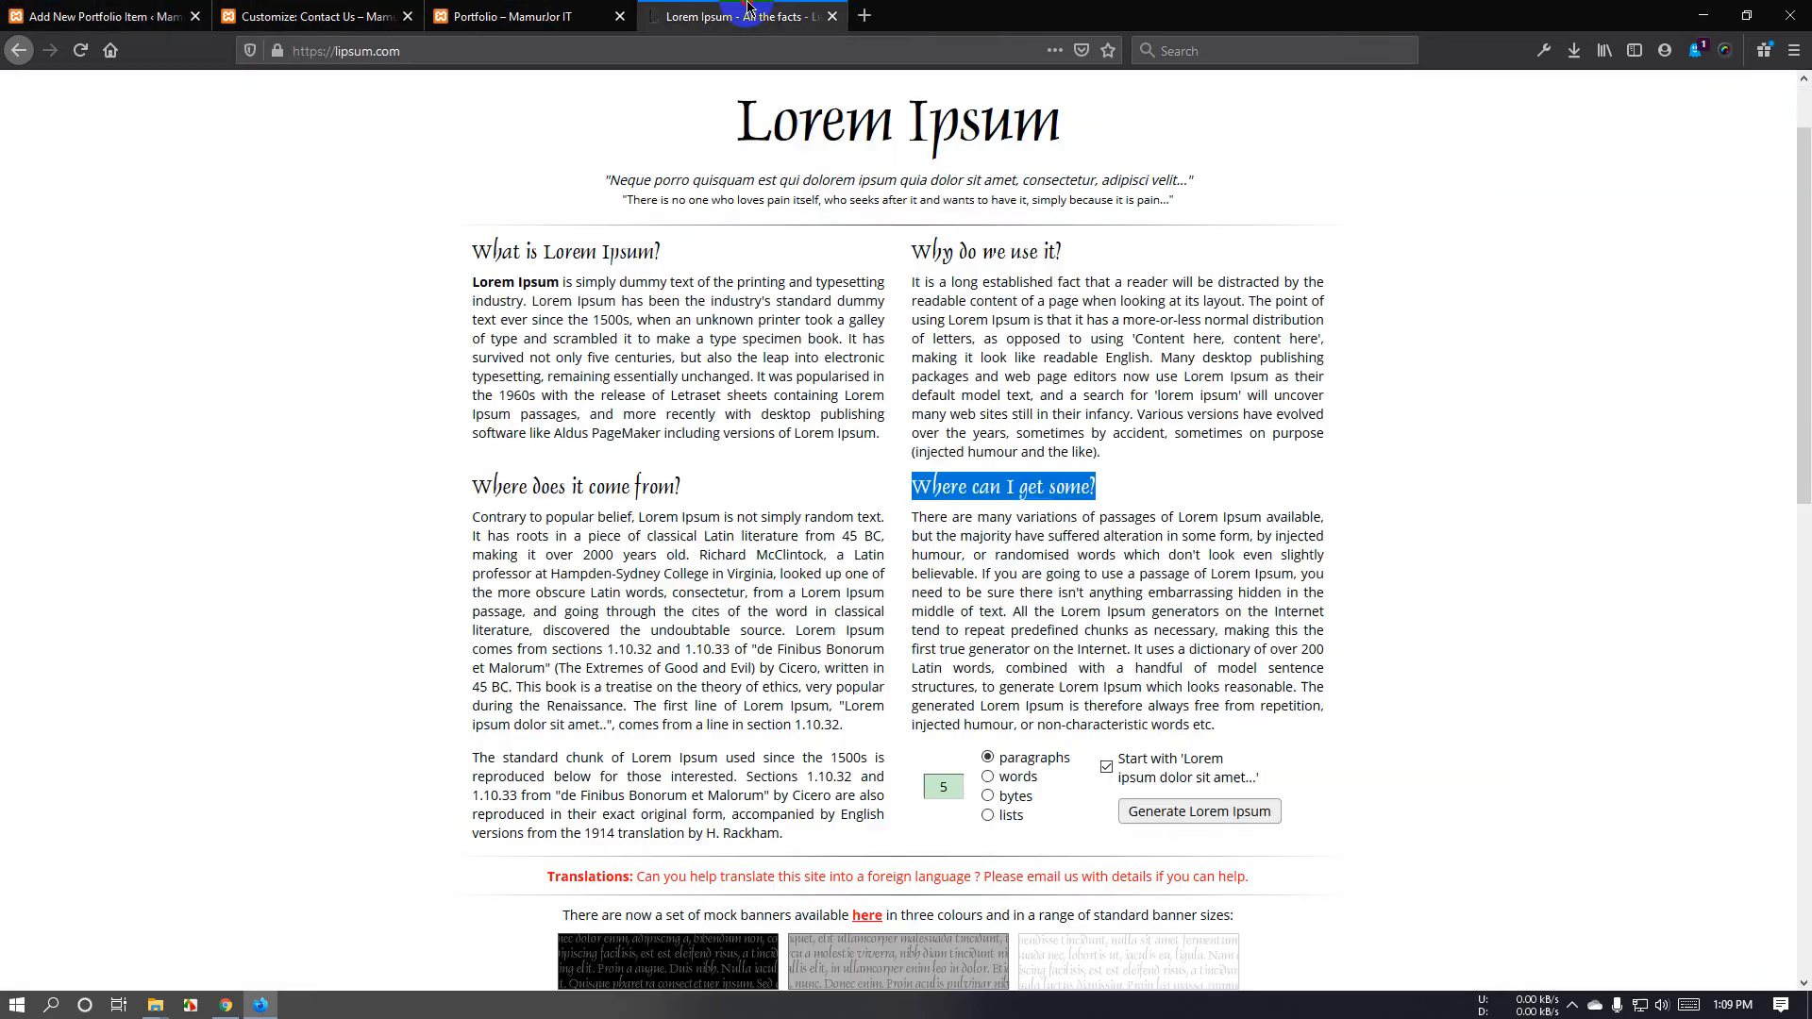
triple_click(945, 641)
key("ctrl+c")
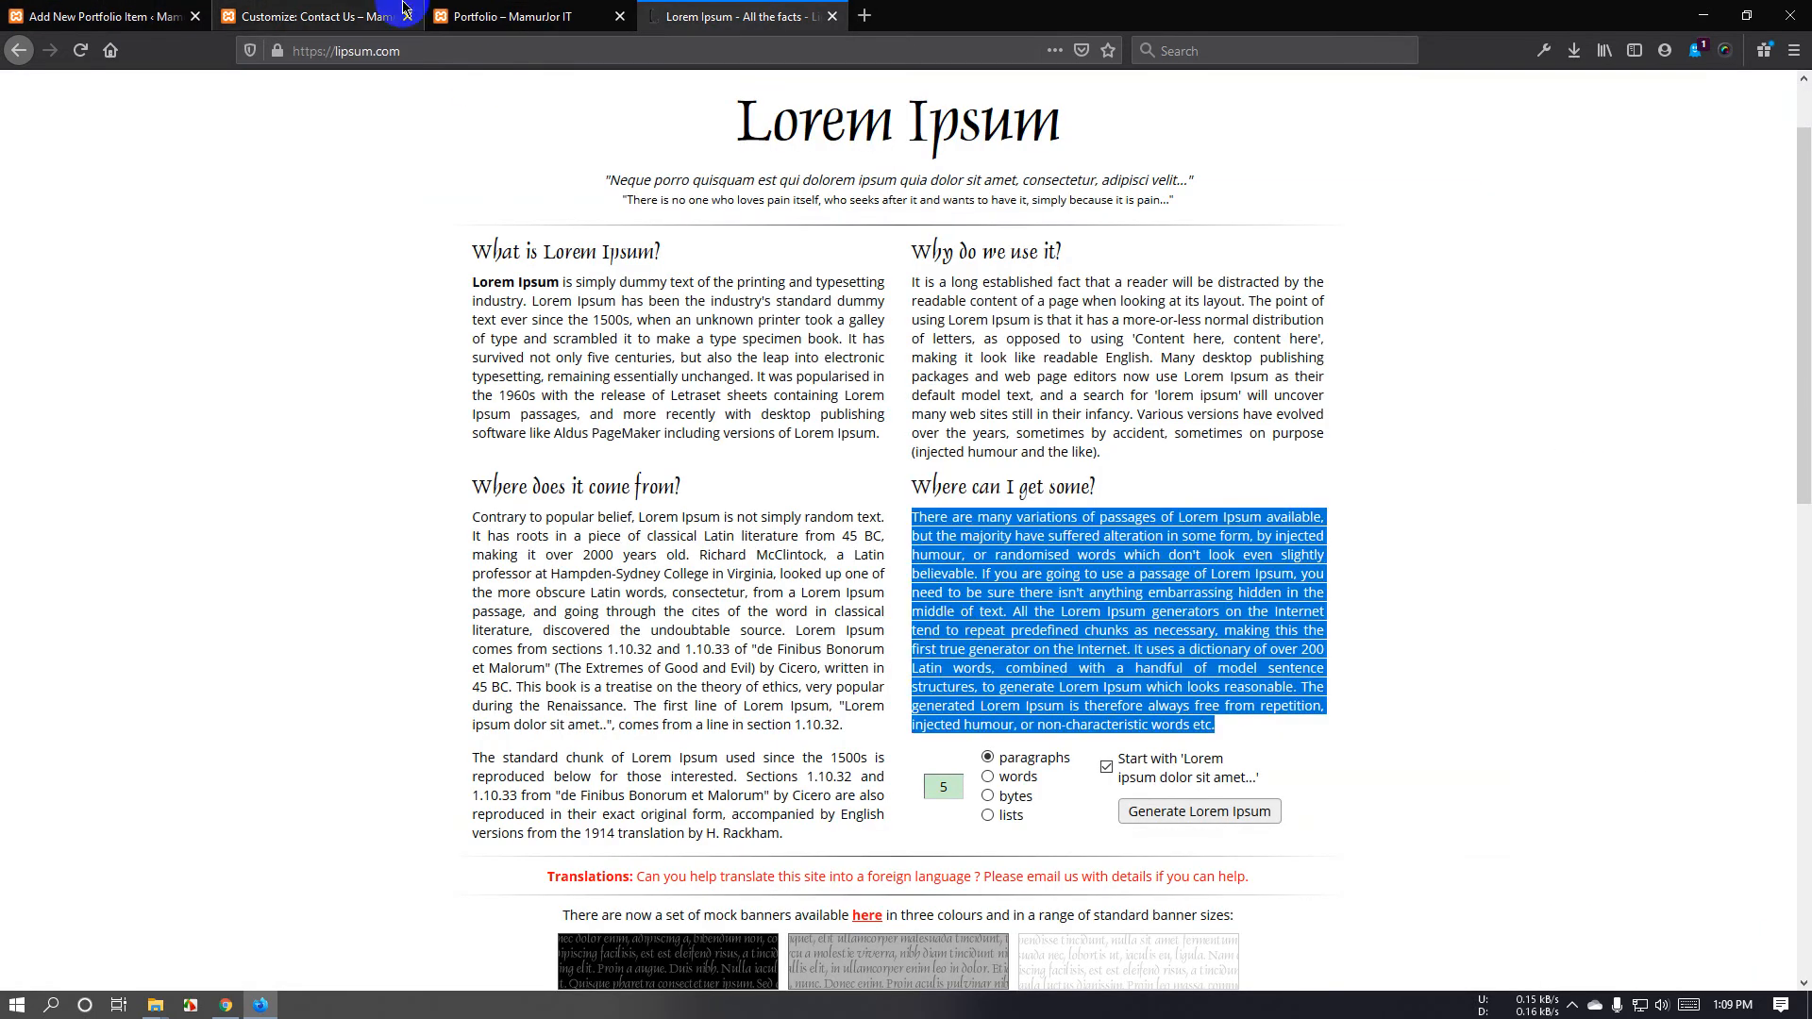
left_click(311, 16)
left_click(103, 16)
left_click(261, 377)
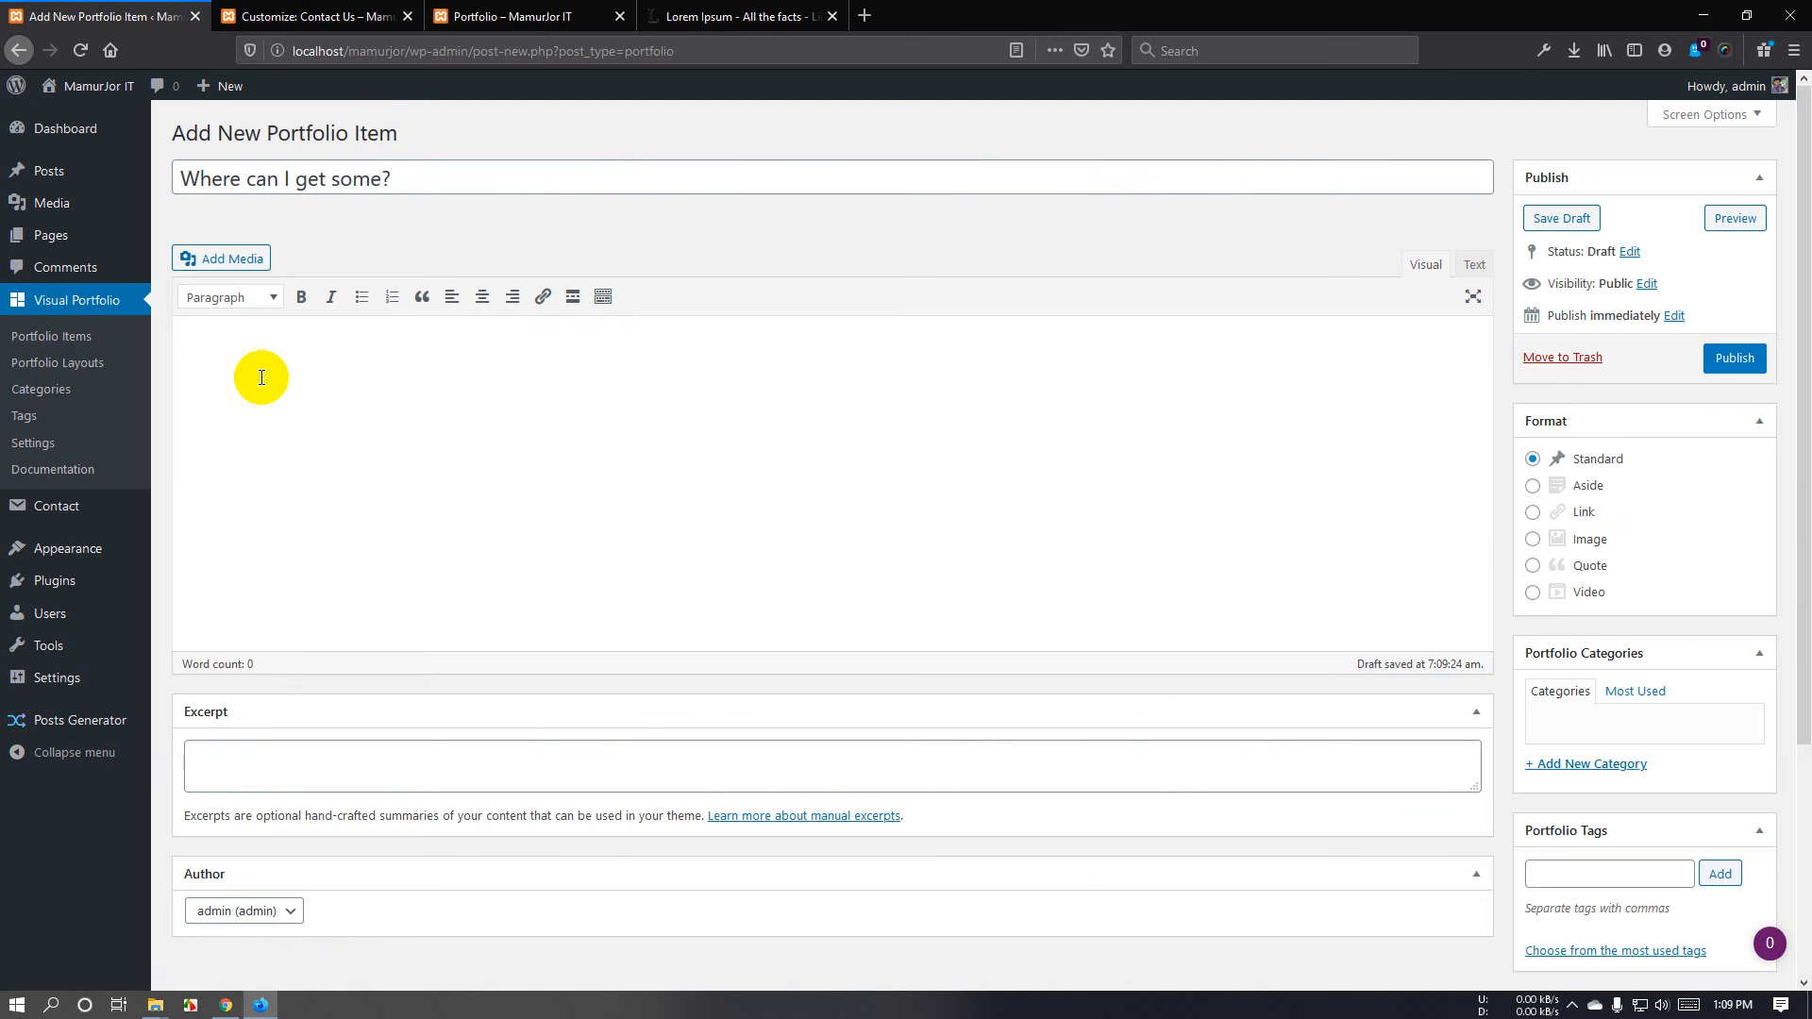
key("ctrl+v")
Set the hiker on rocky steps from the media library as the portfolio item's featured image and publish the item.
scroll(1610, 660, "down", 3)
left_click(1593, 877)
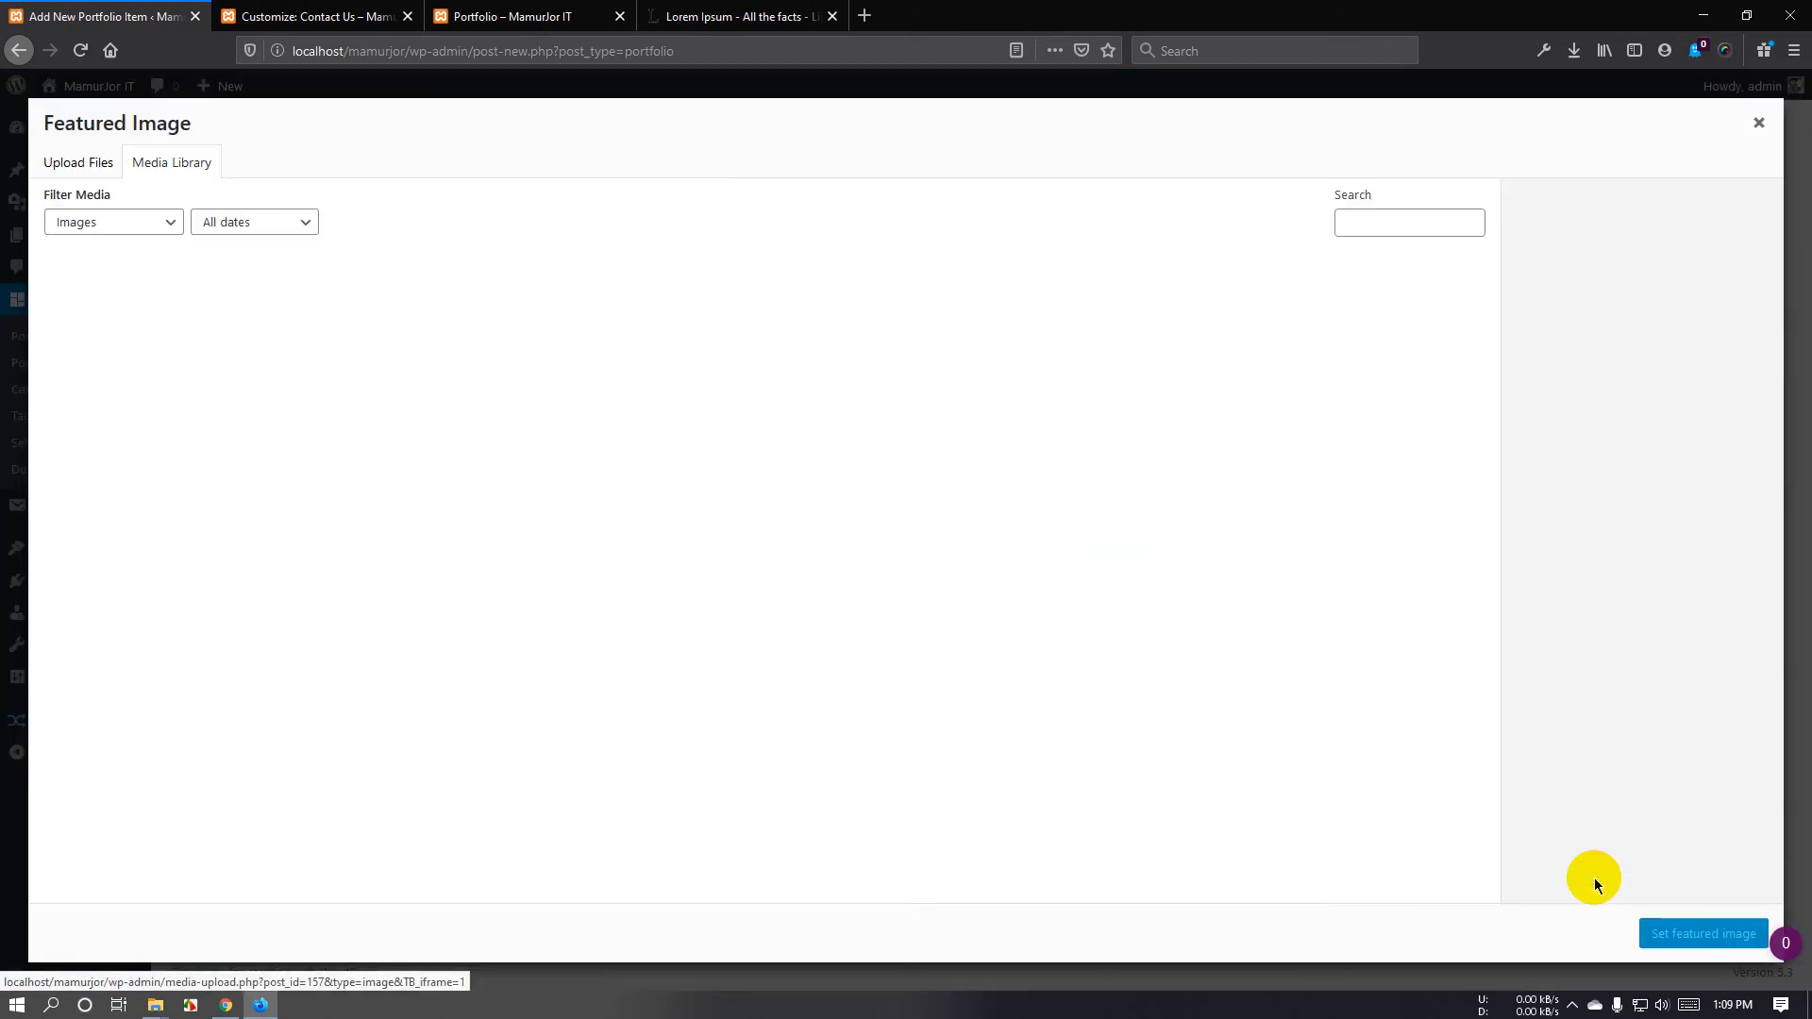
left_click(981, 340)
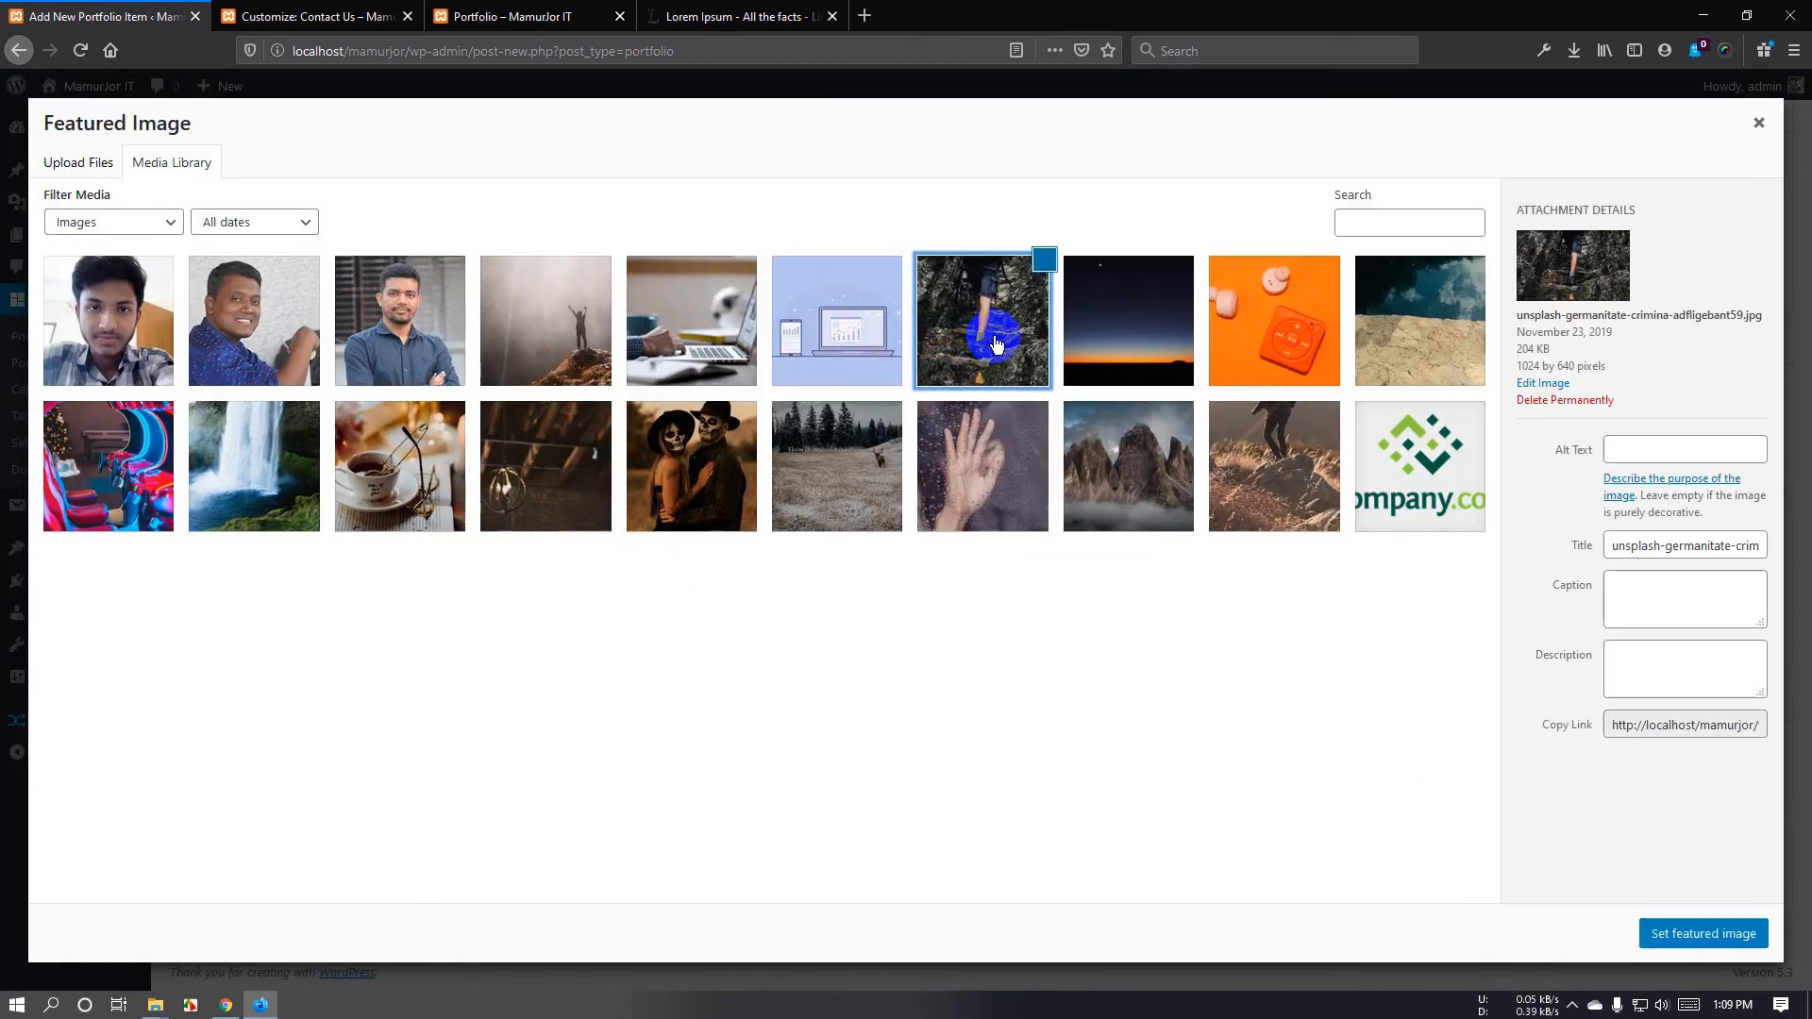
left_click(1729, 934)
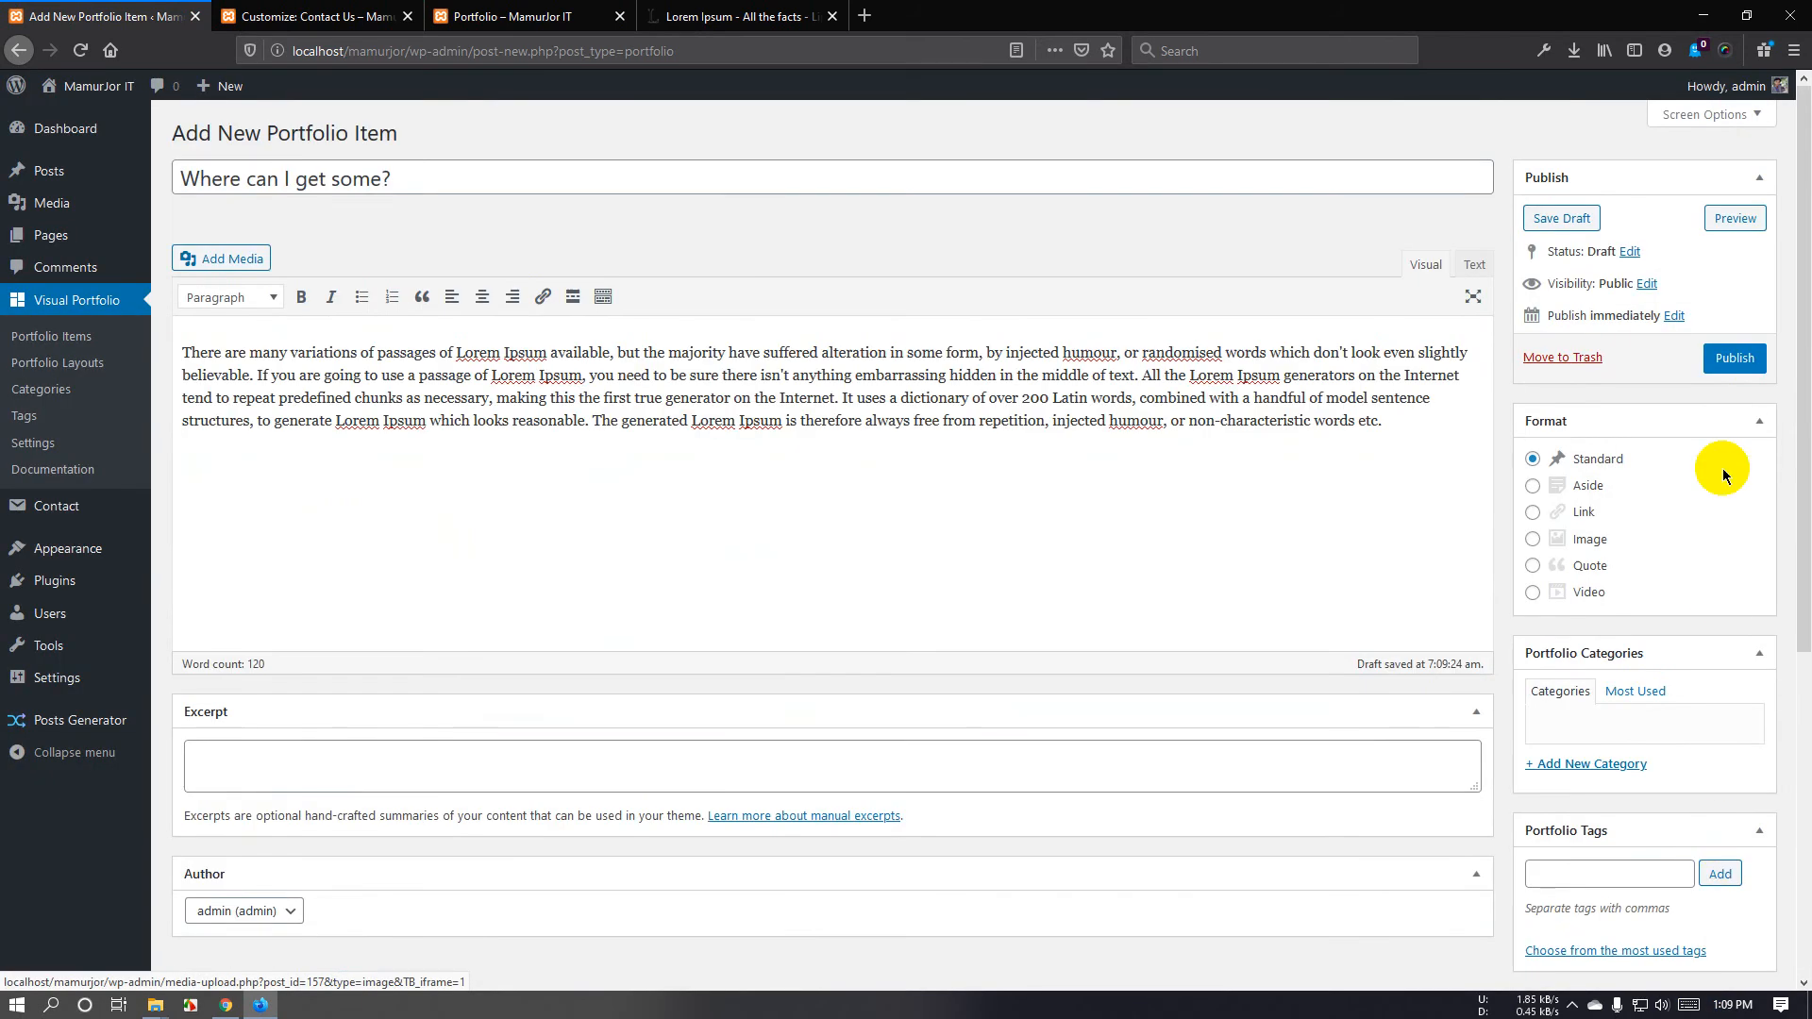
left_click(1734, 359)
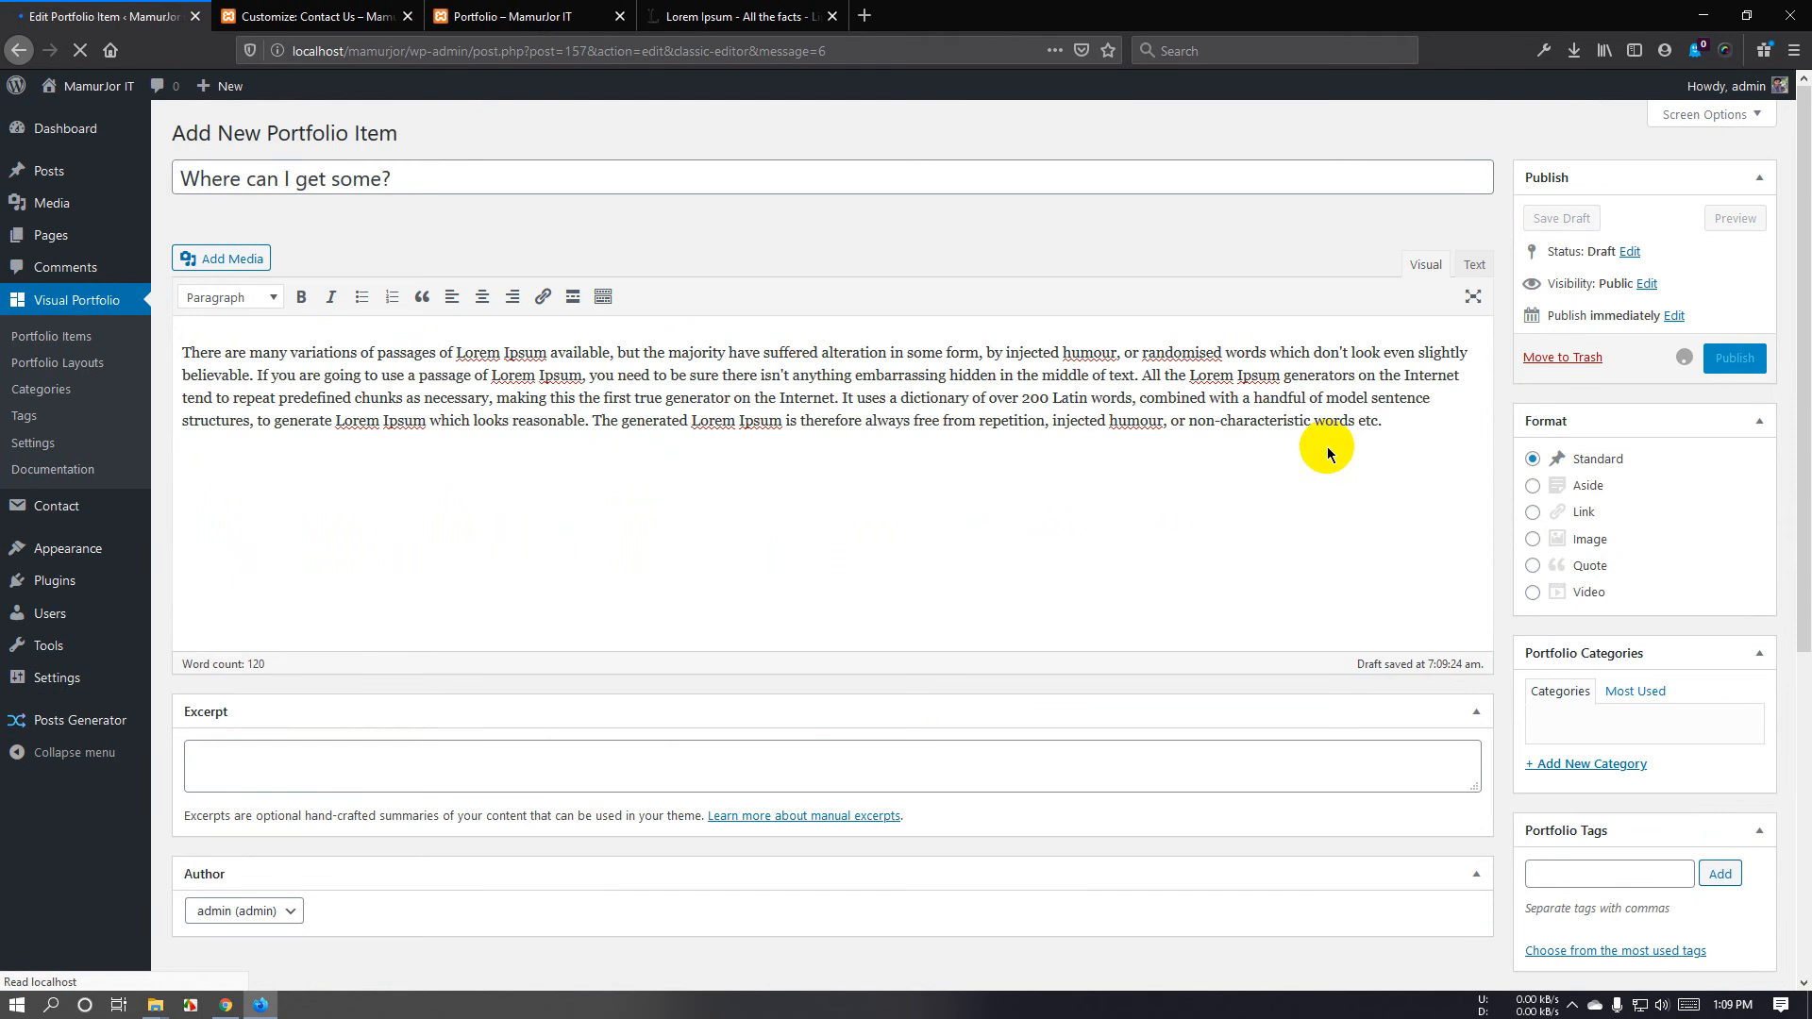
Reload the live Portfolio page and examine how the newly published item appears among the others.
left_click(512, 16)
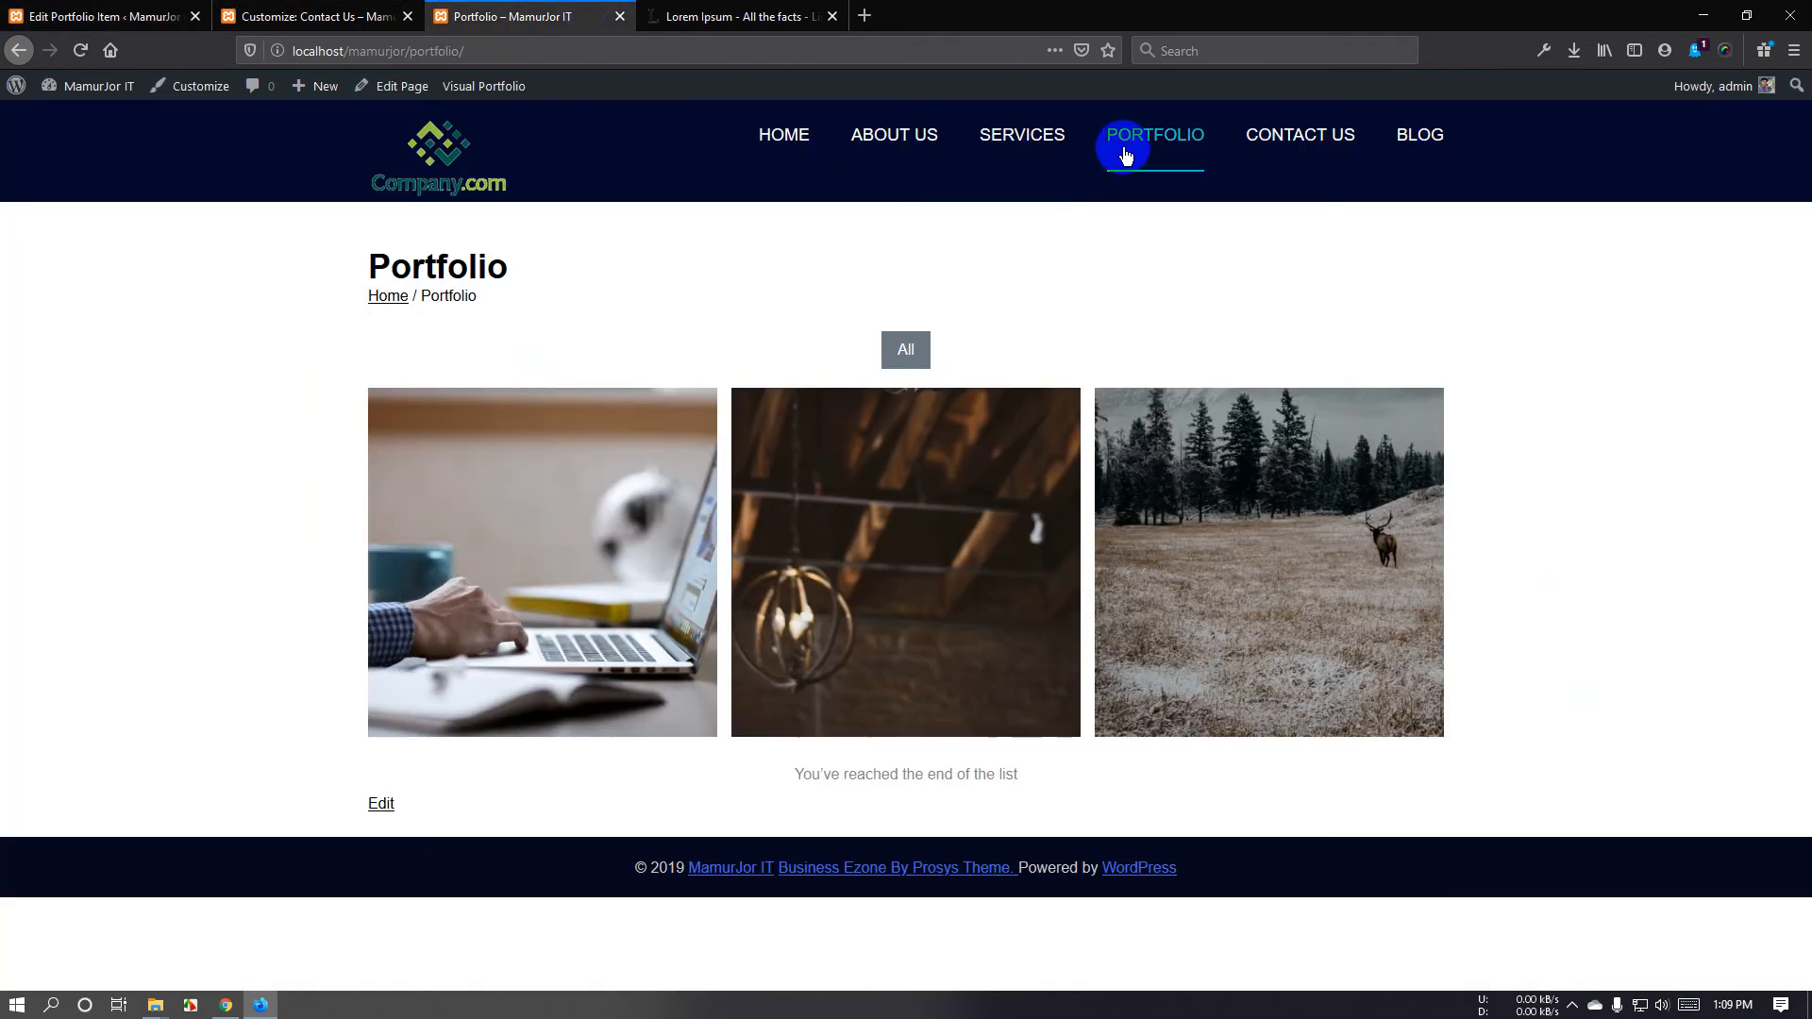
scroll(1092, 344, "down", 3)
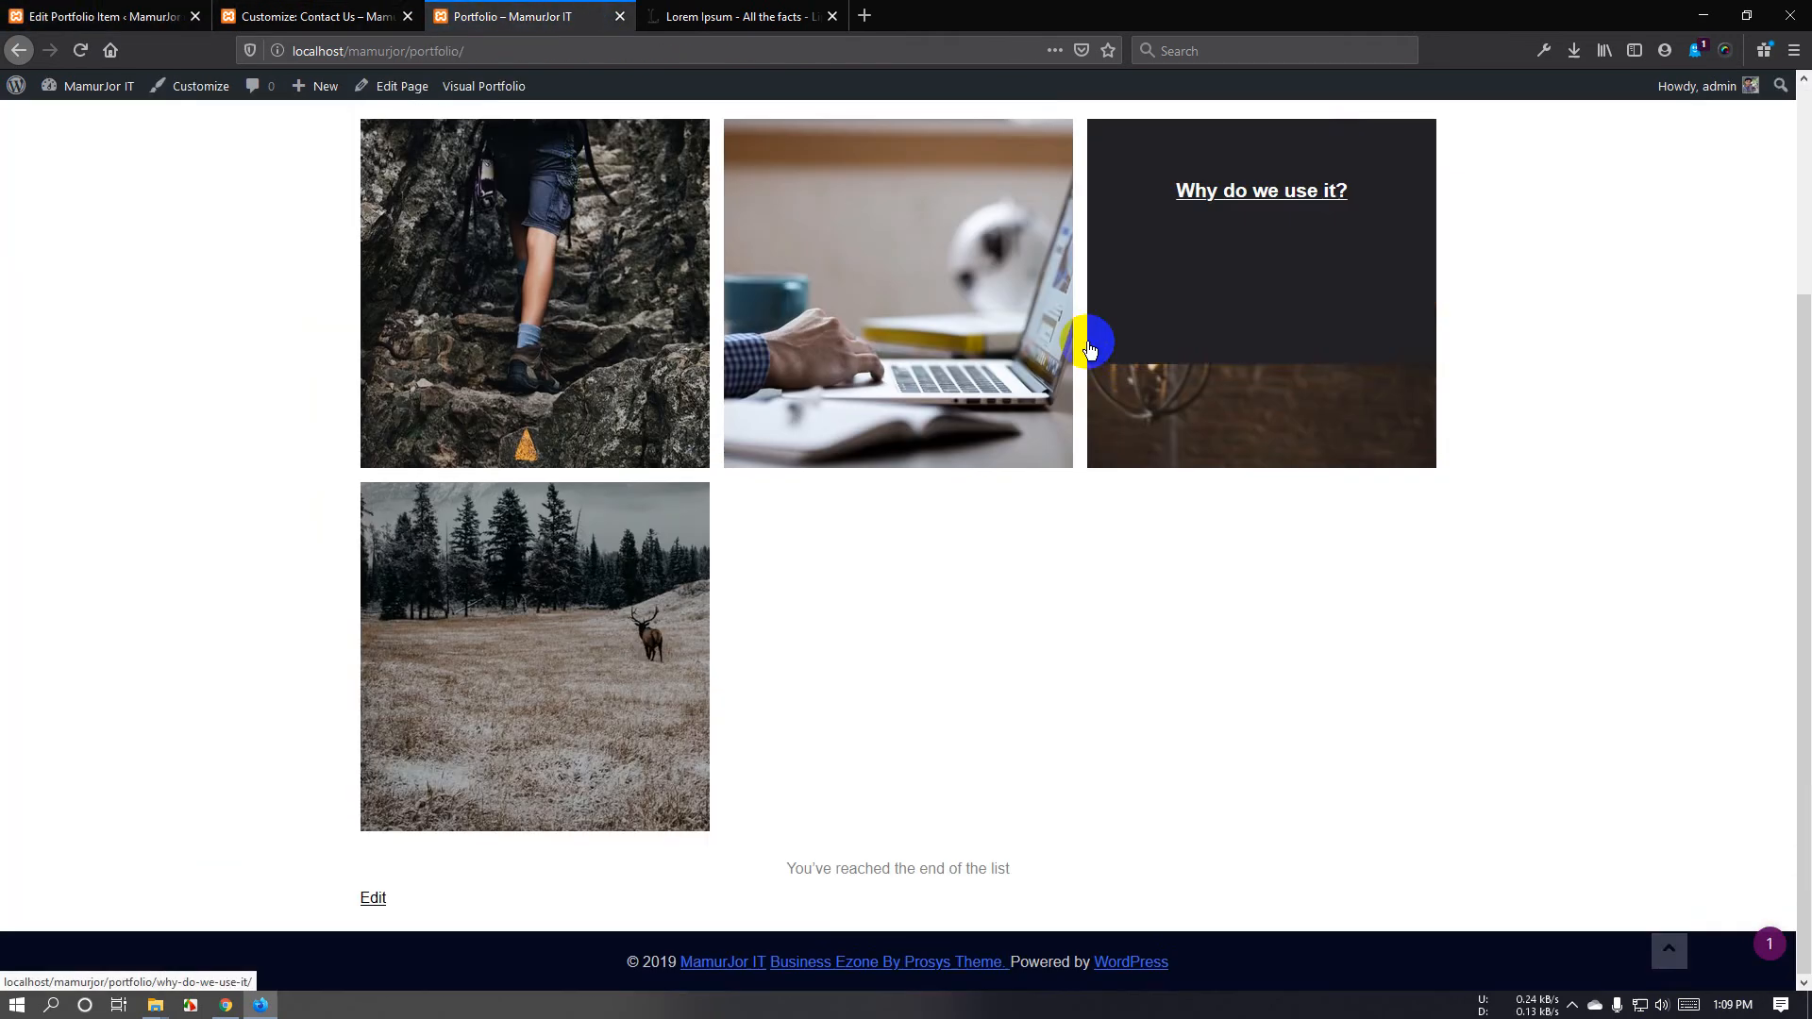
scroll(651, 727, "up", 3)
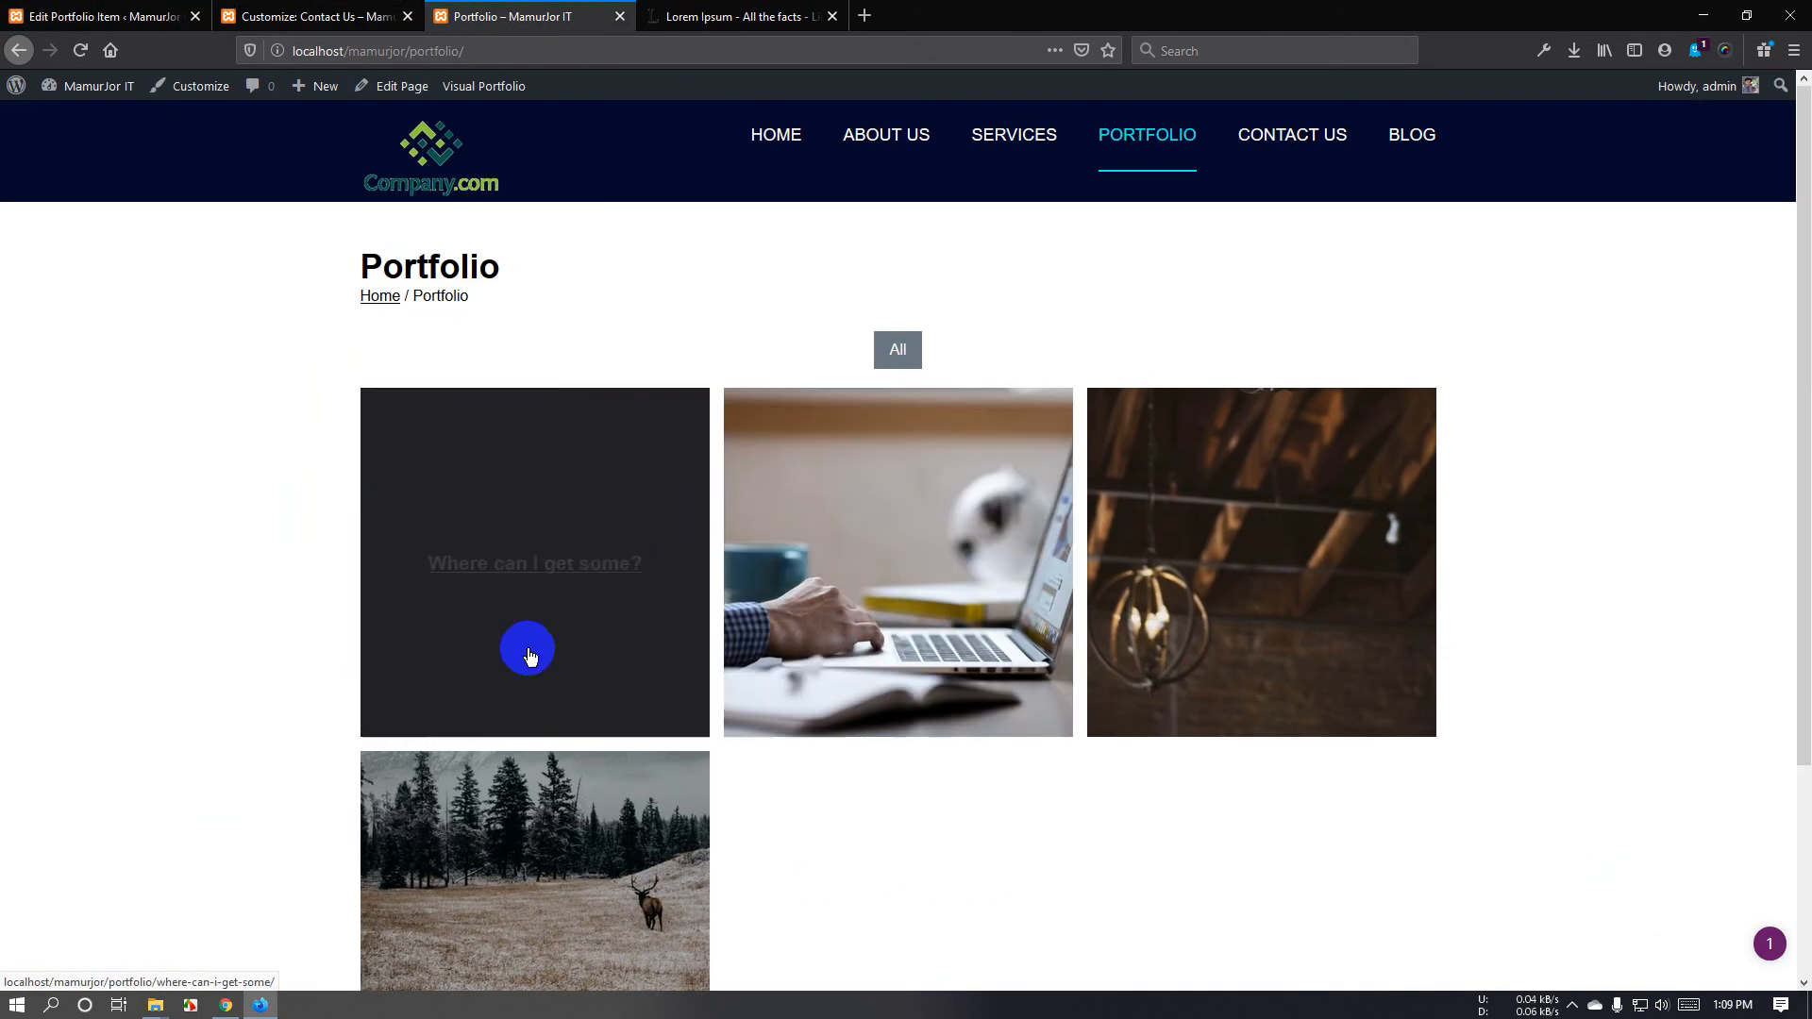
scroll(525, 647, "down", 2)
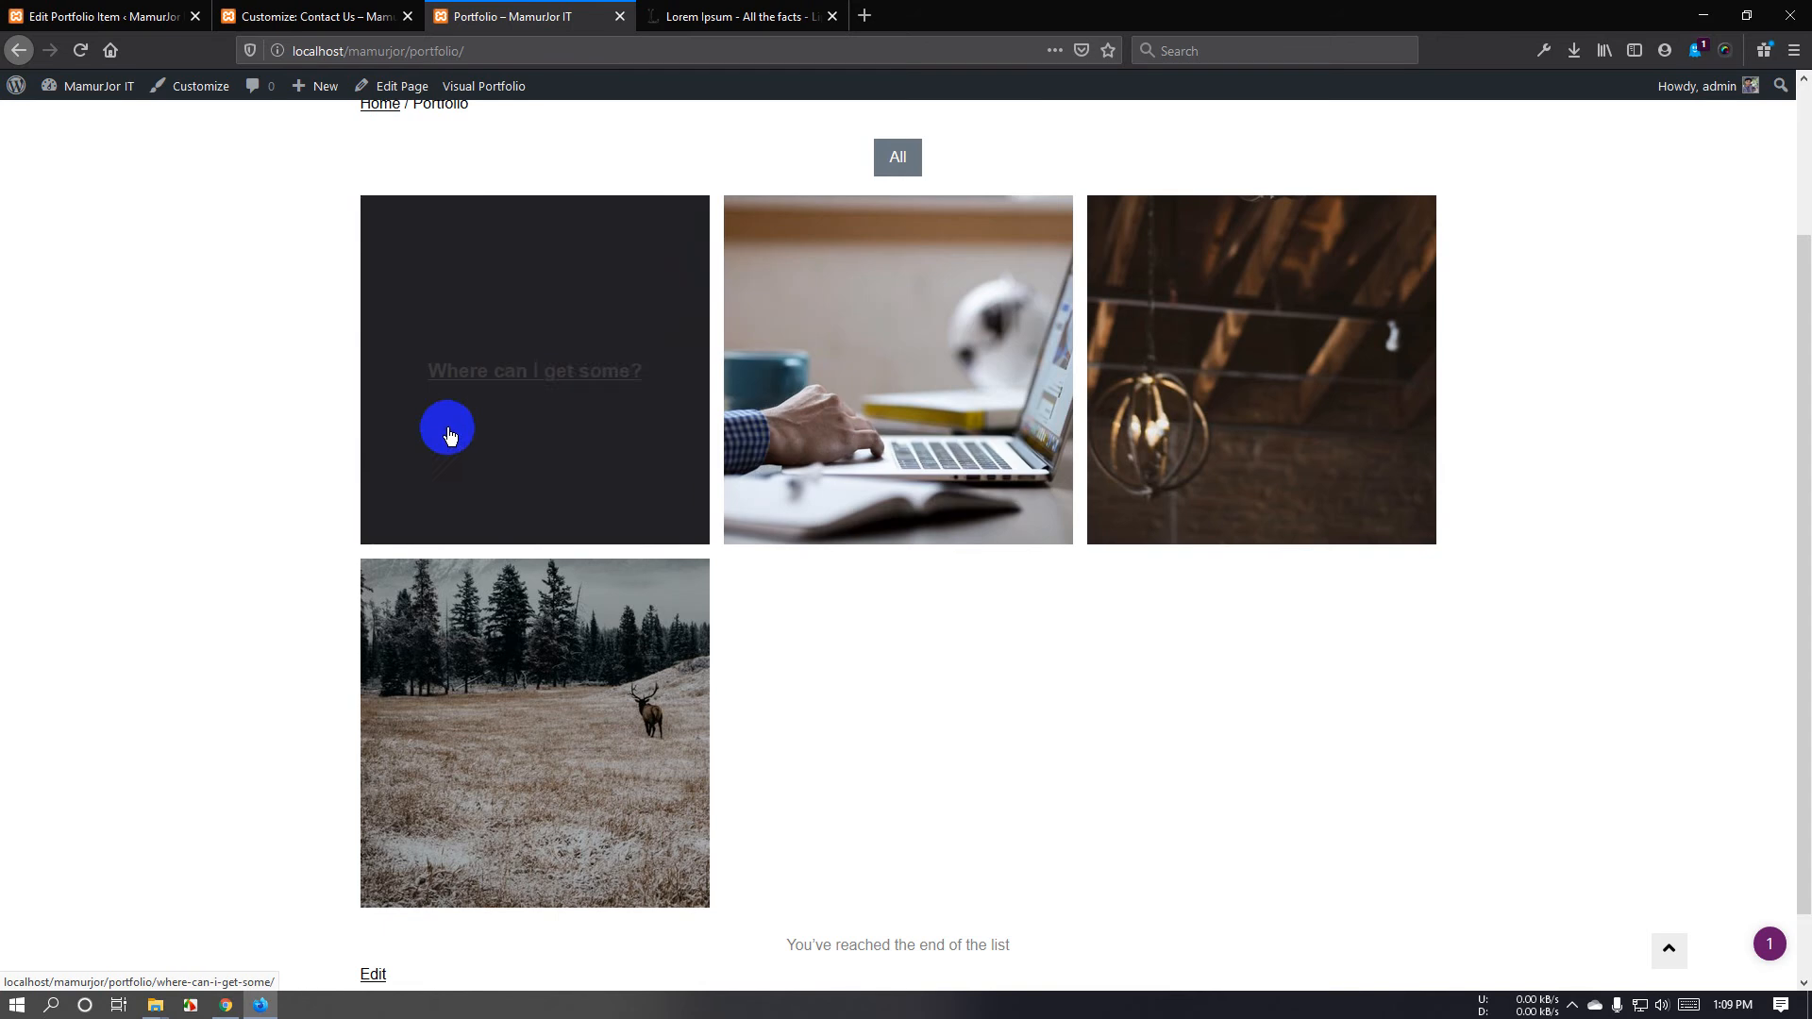
scroll(1000, 755, "up", 2)
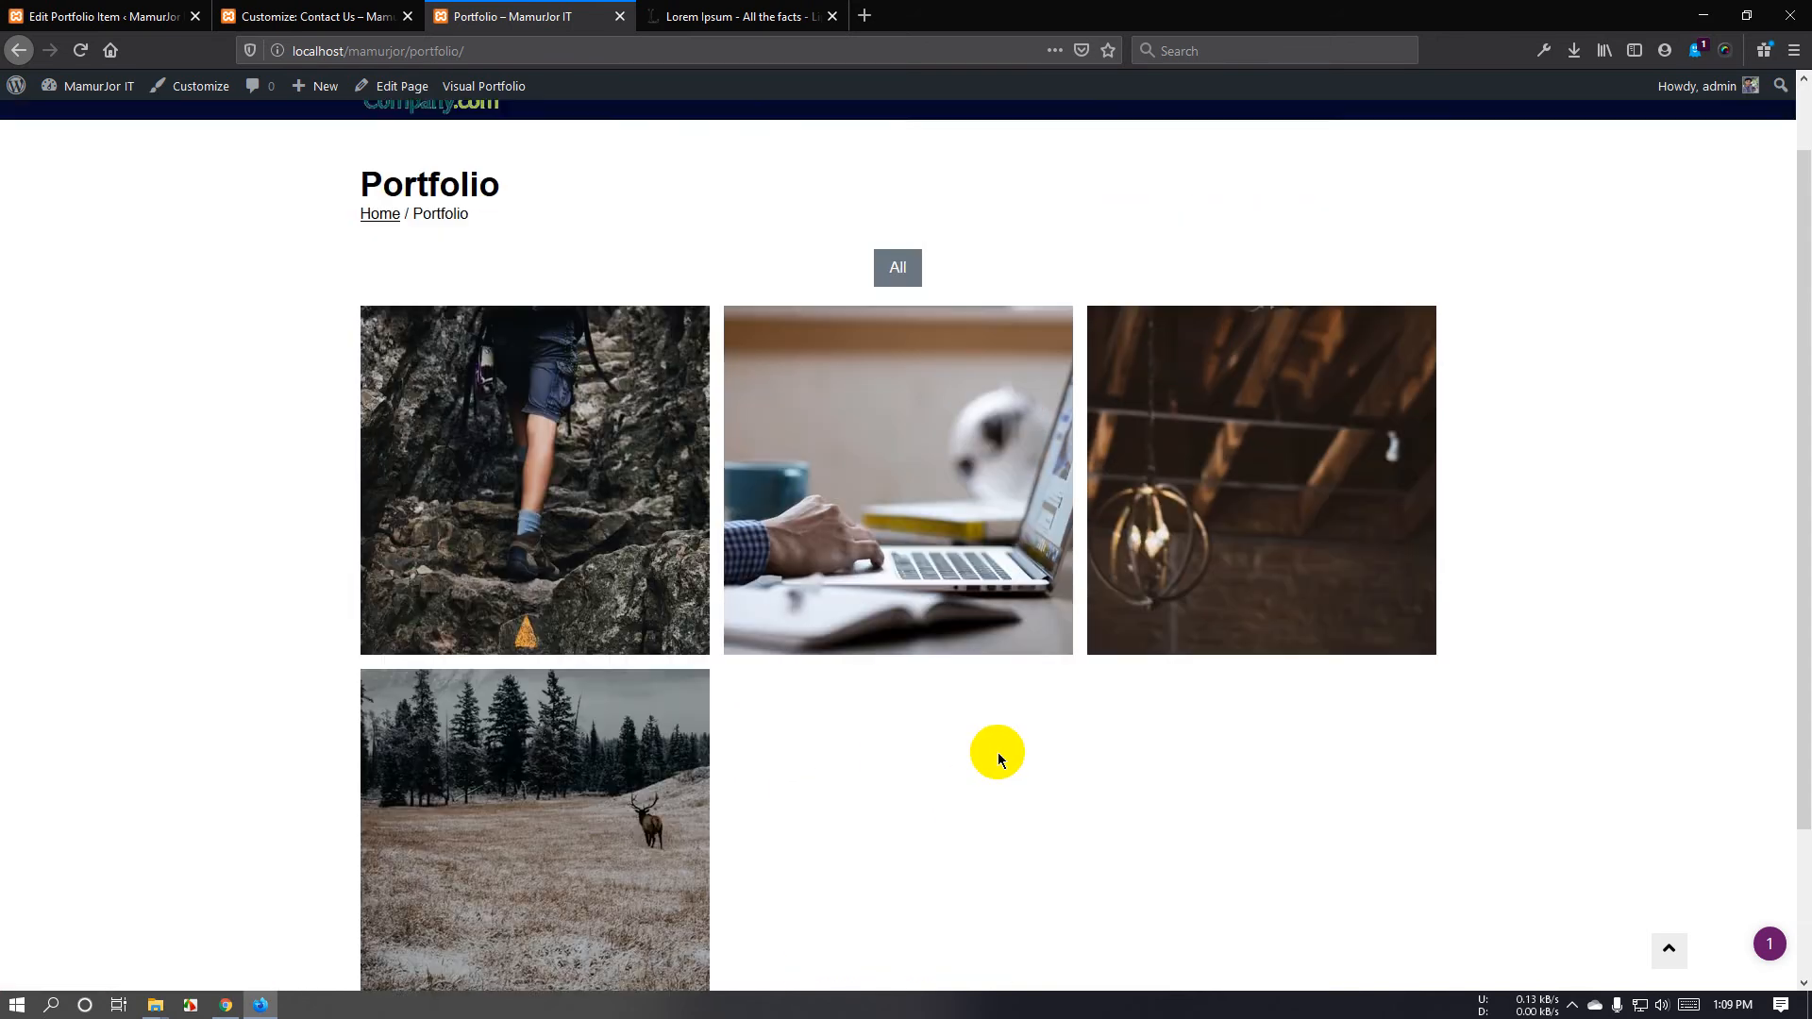
Start a new Visual Portfolio layout and expand its preview to inspect the portfolio items.
left_click(312, 16)
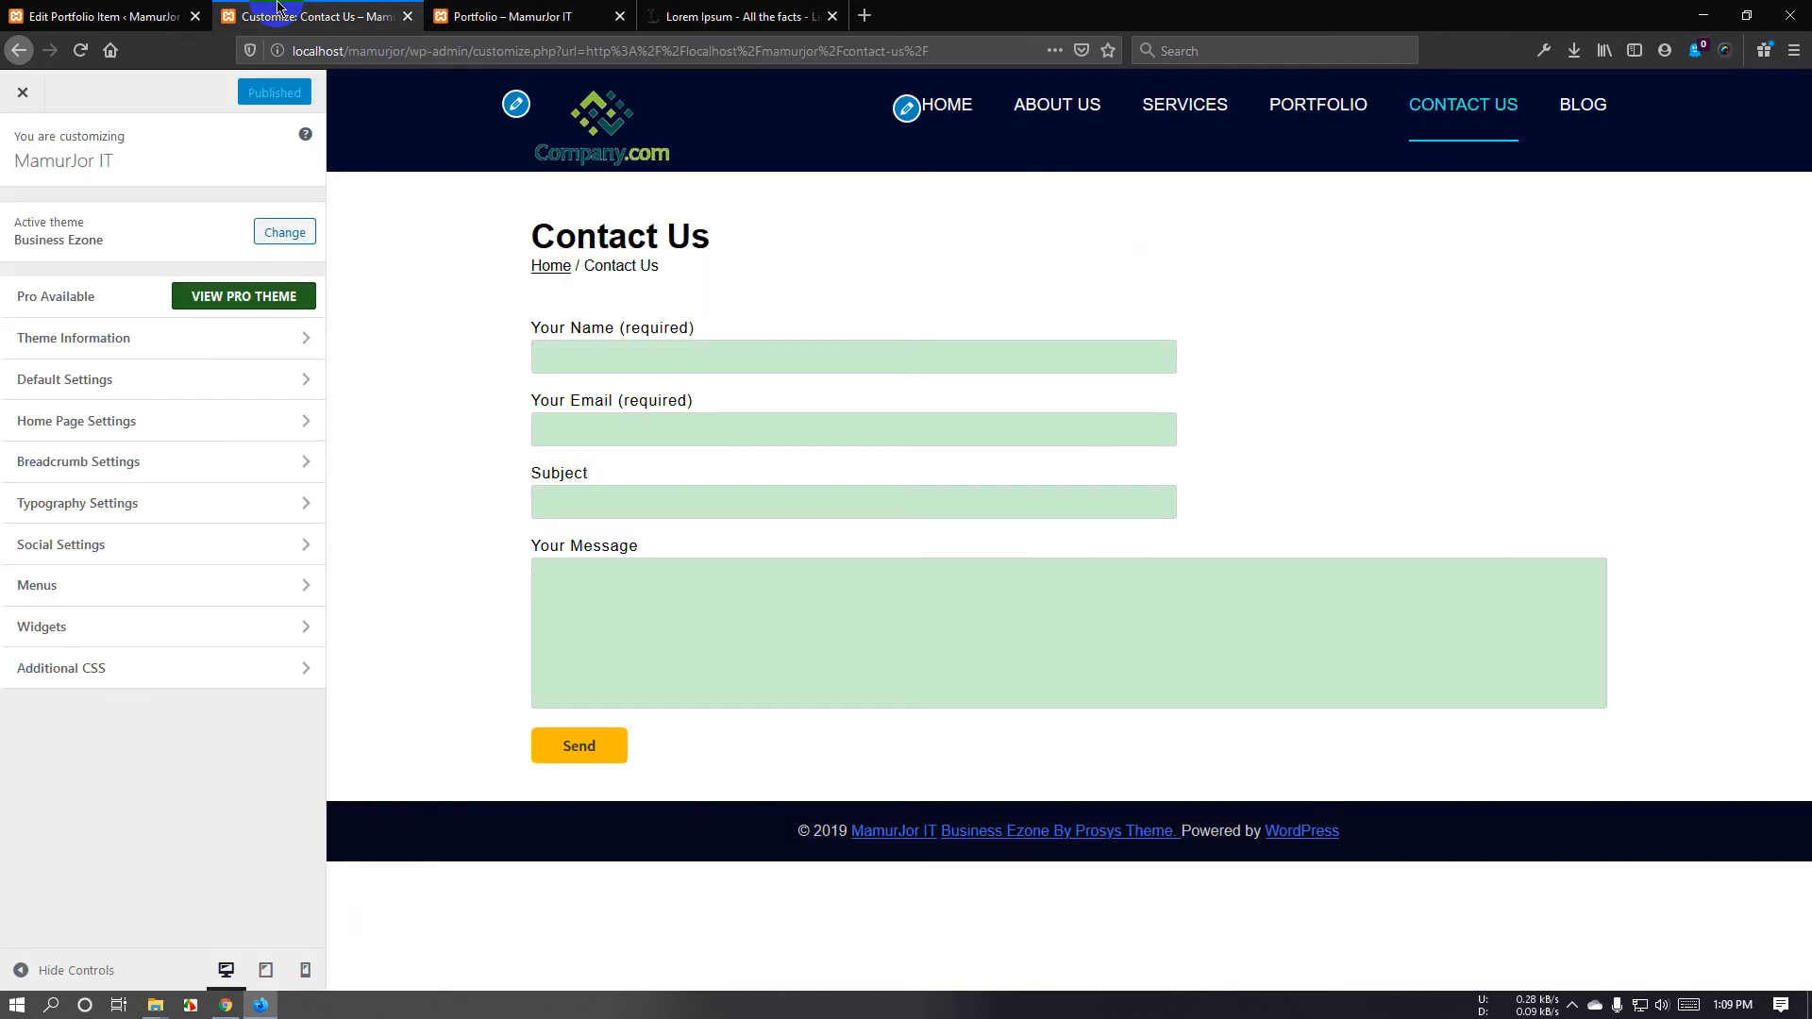
left_click(99, 16)
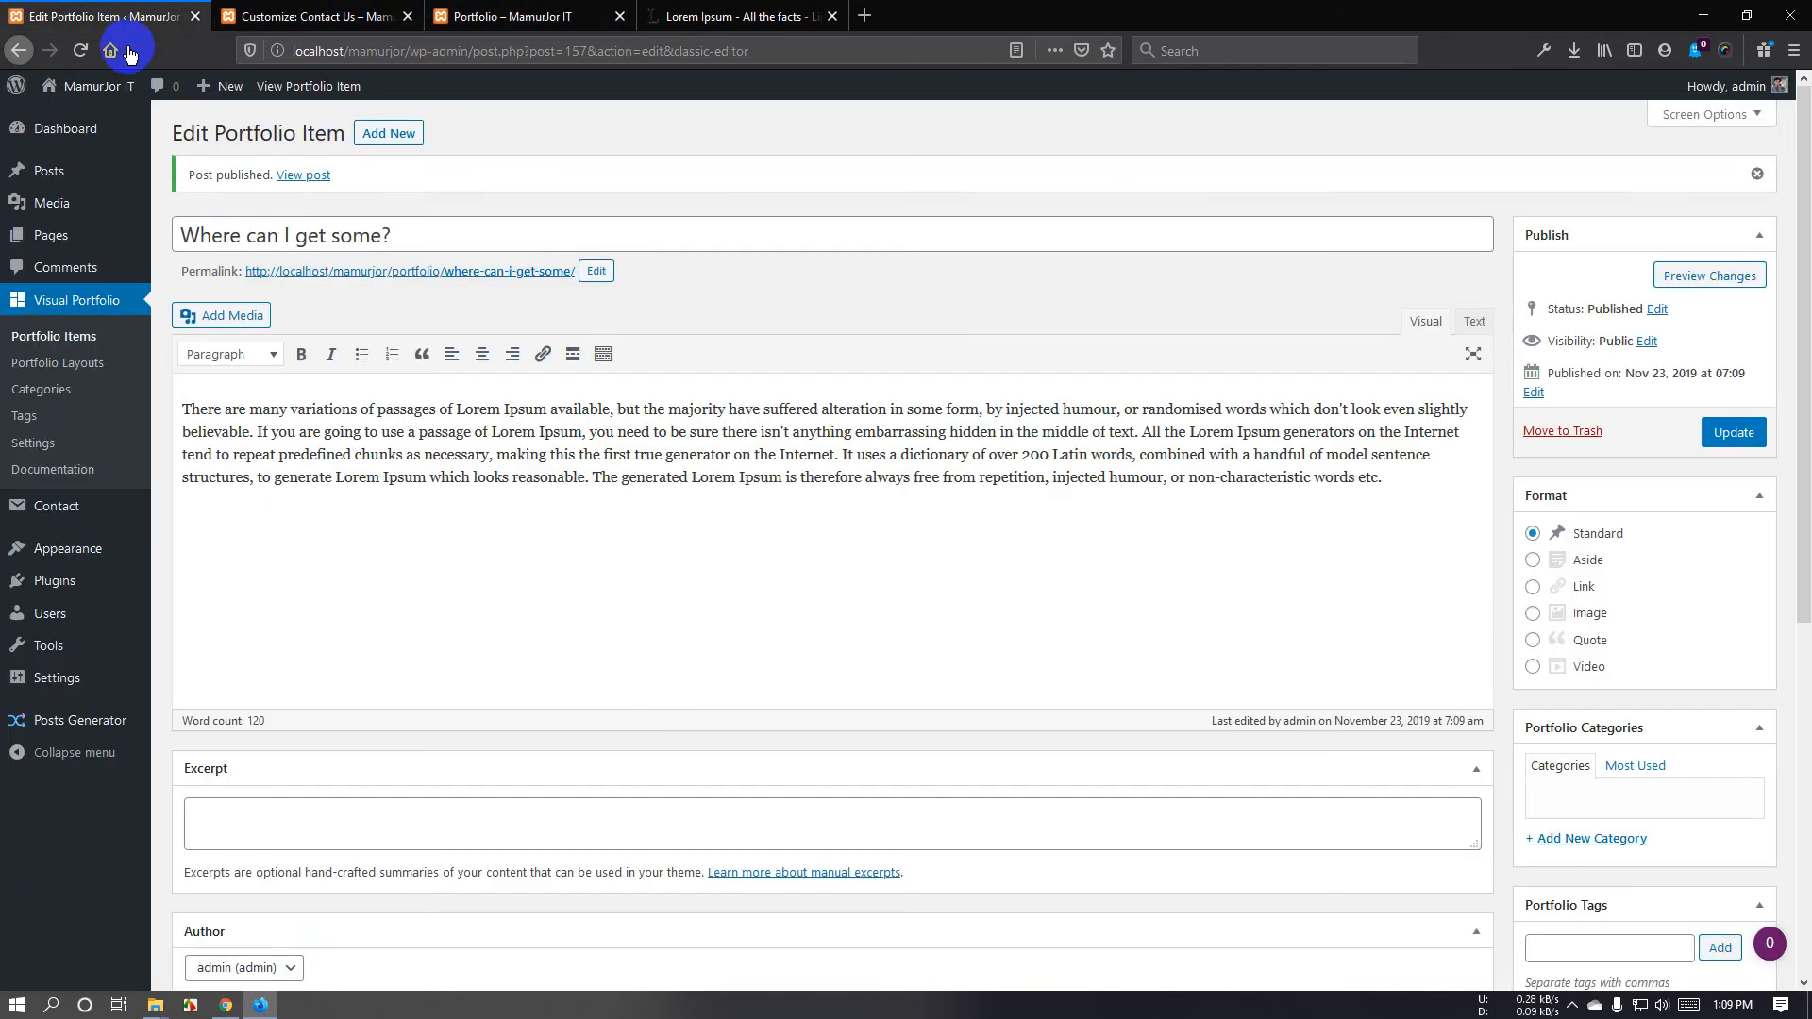
left_click(60, 364)
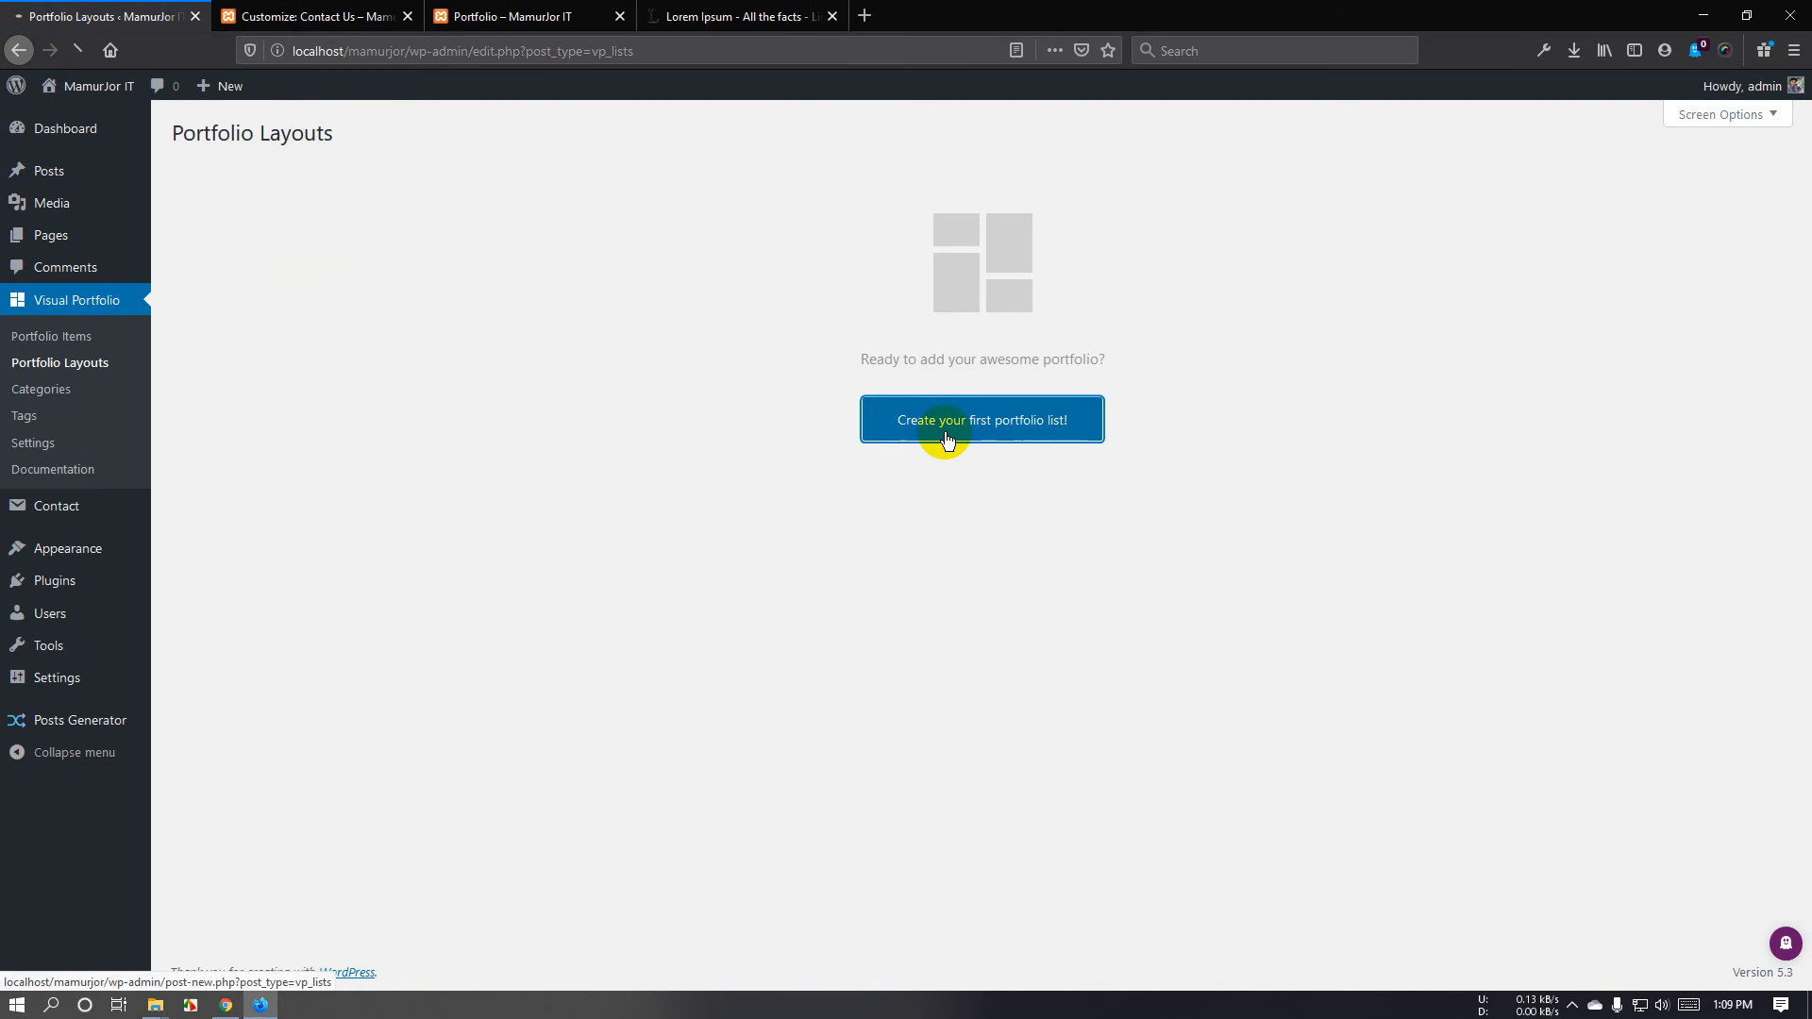
left_click(944, 436)
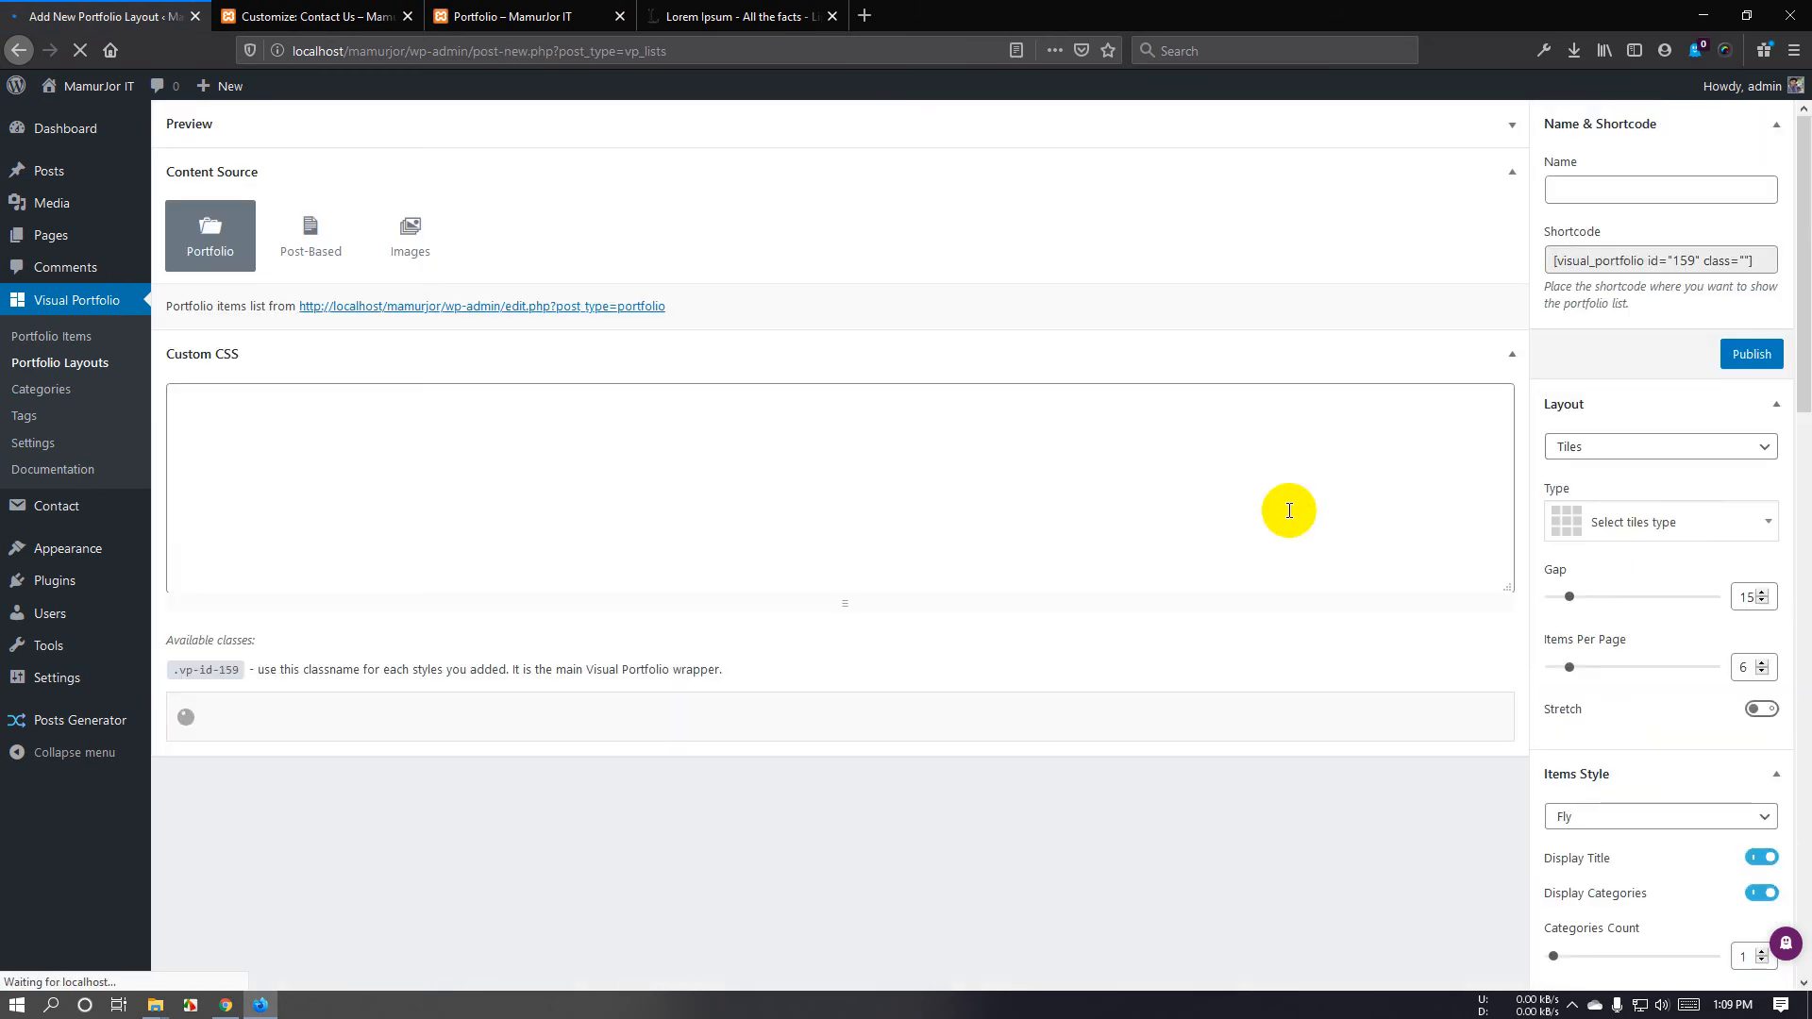
left_click(280, 144)
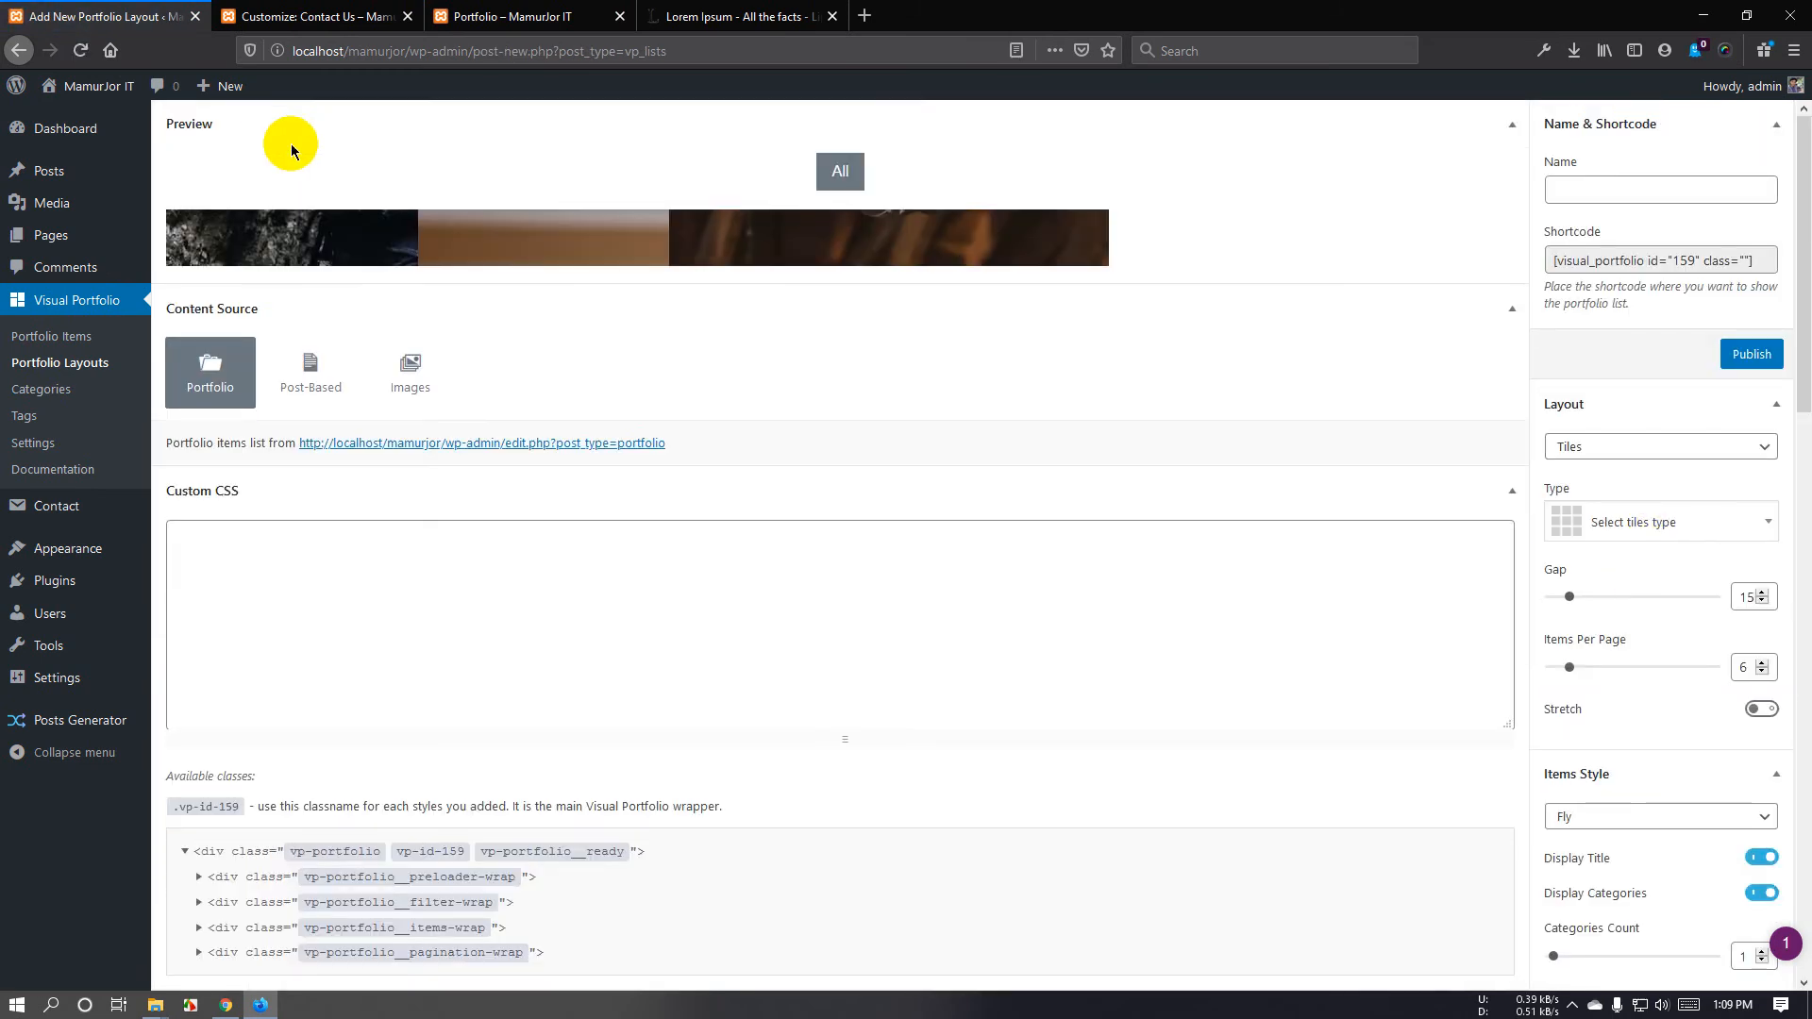
scroll(853, 776, "down", 2)
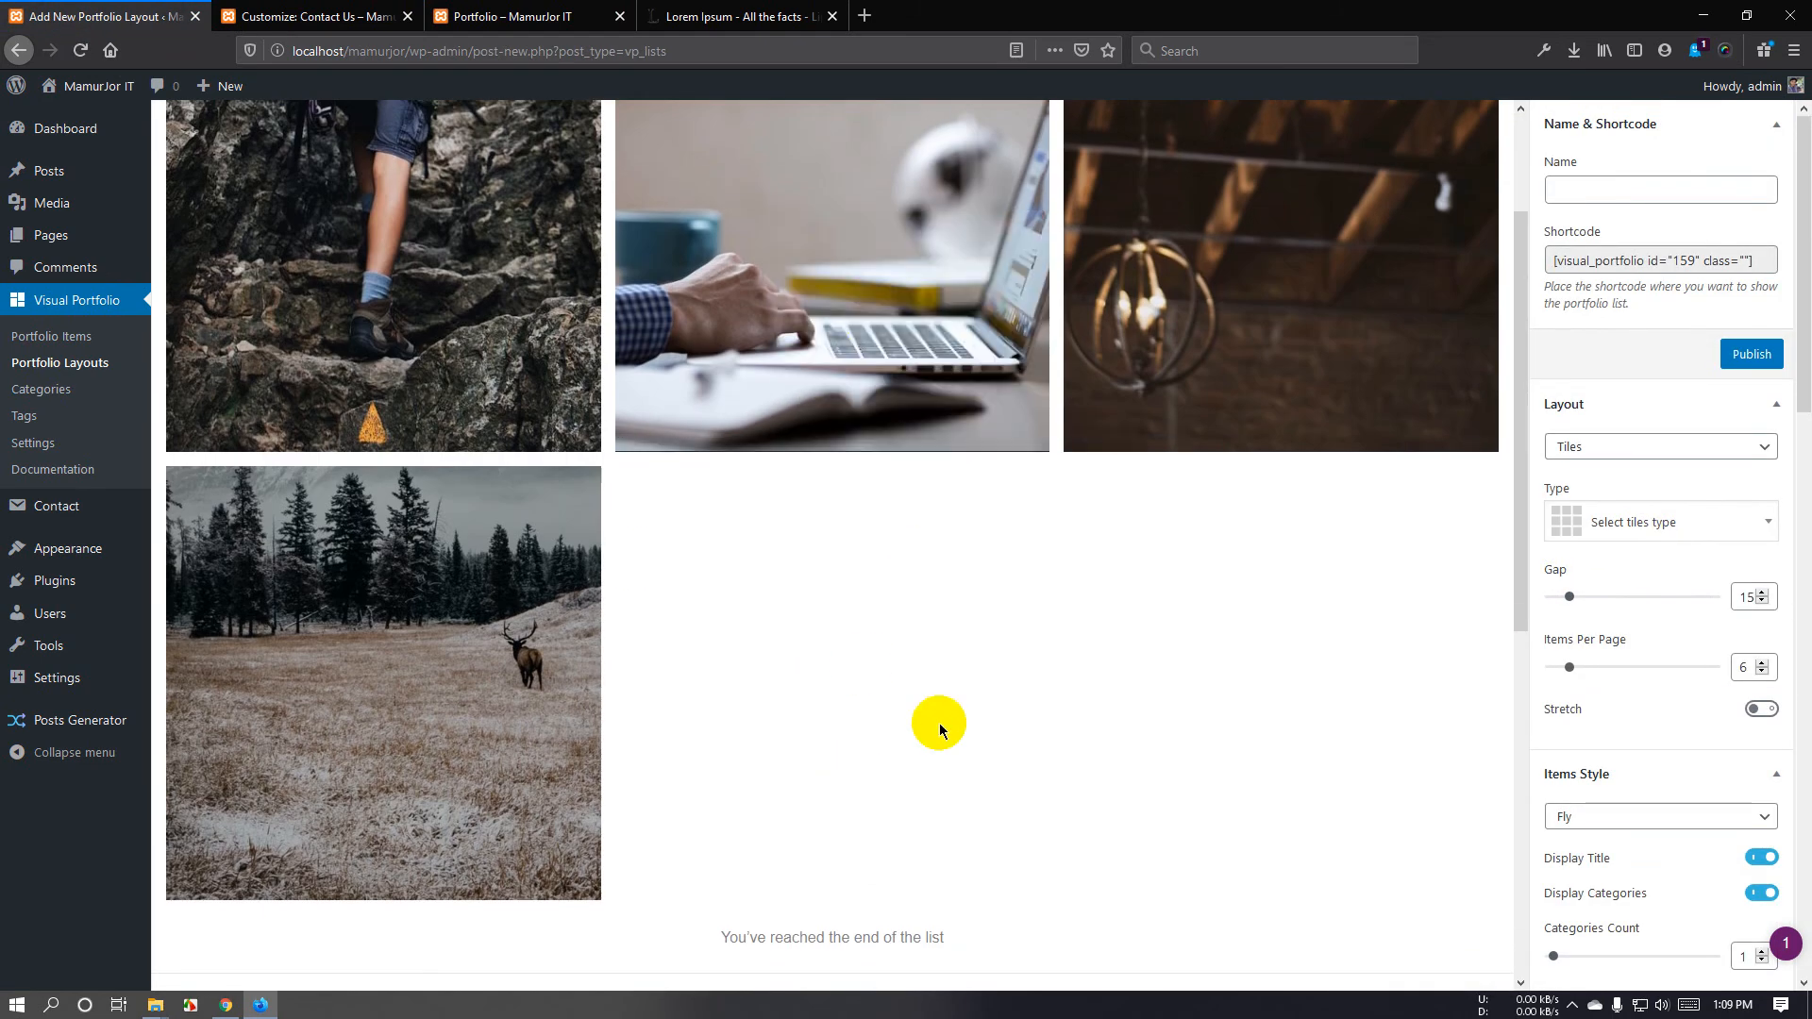
scroll(998, 471, "up", 1)
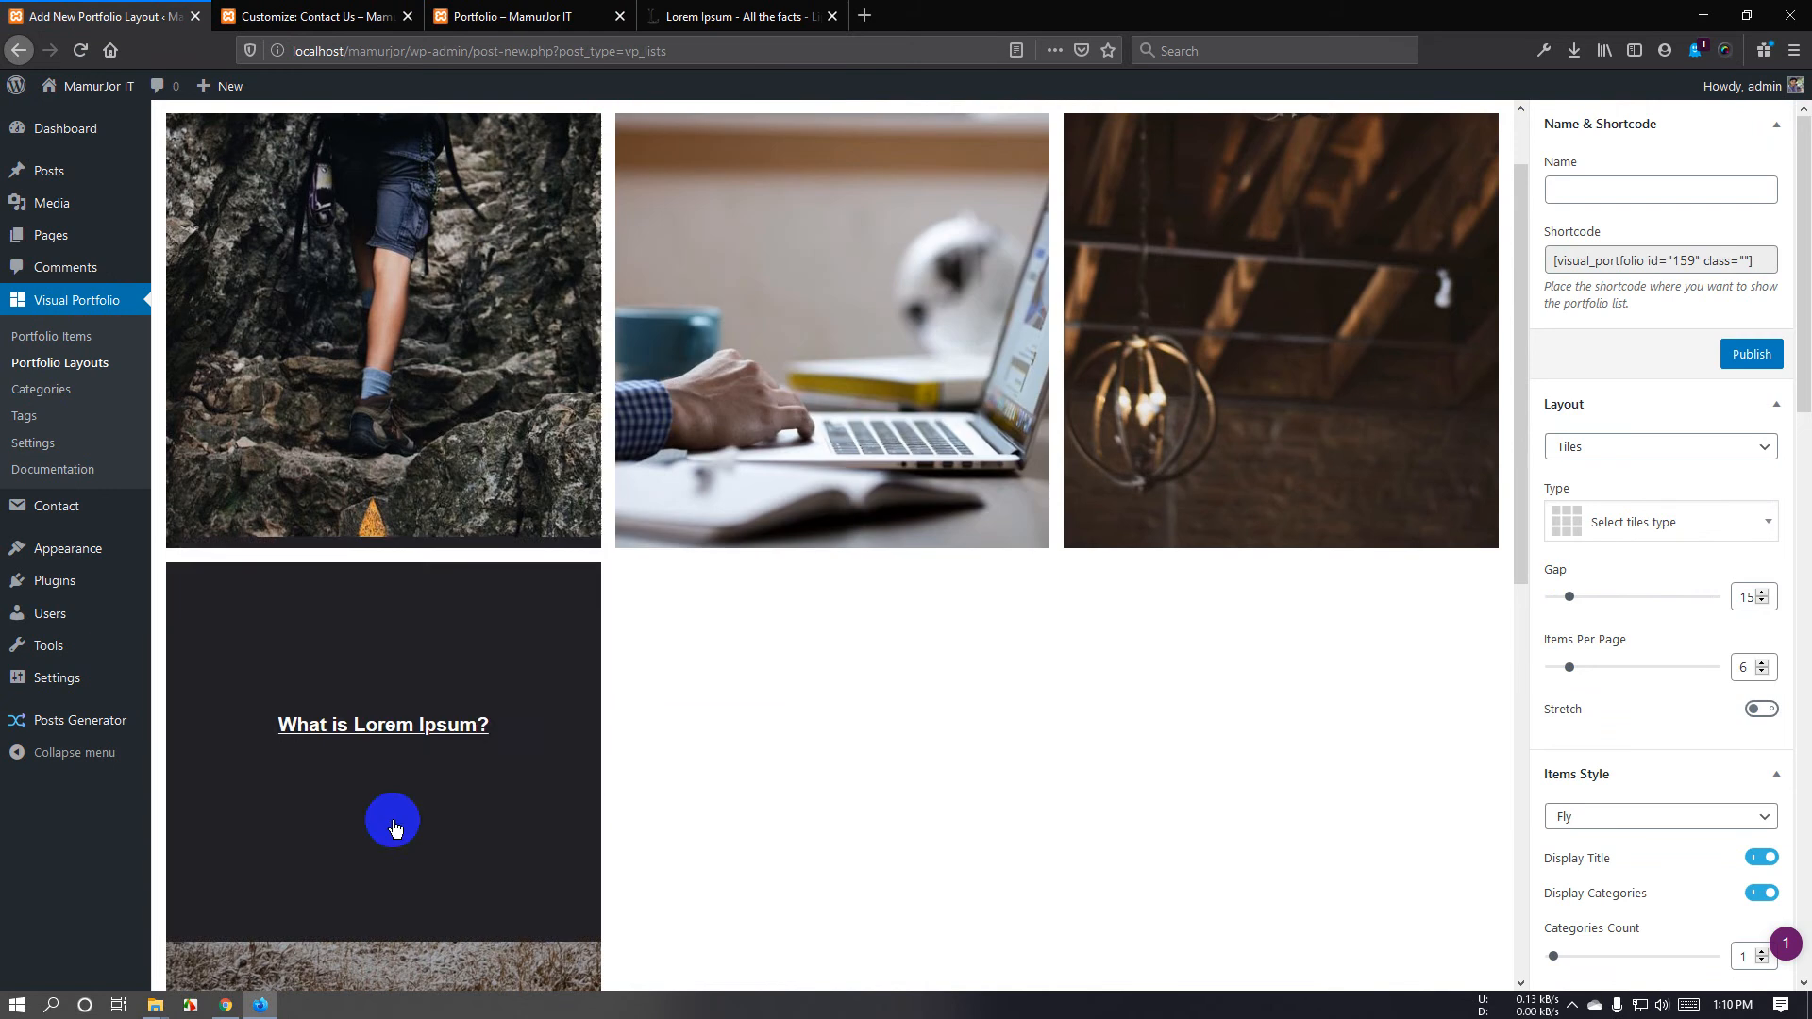
Try different tile types for the layout, including two-column, single-column and three-column arrangements, comparing them in the preview.
left_click(1653, 528)
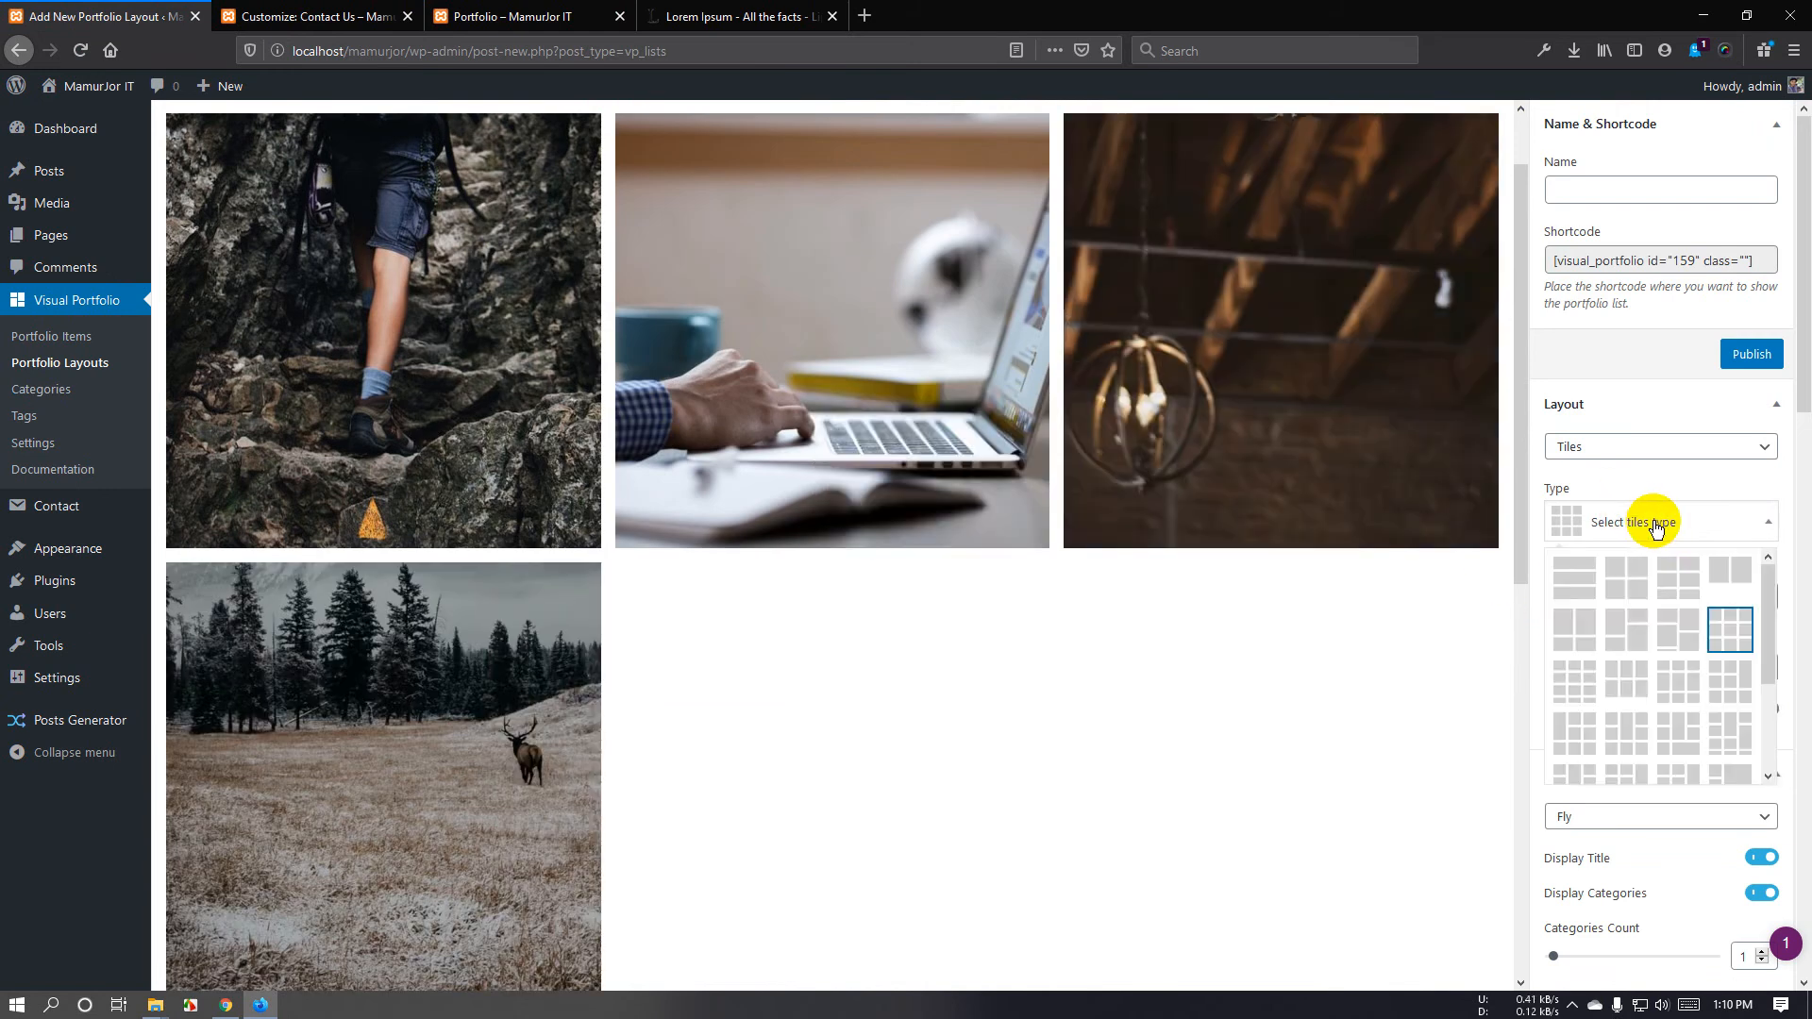
left_click(1627, 578)
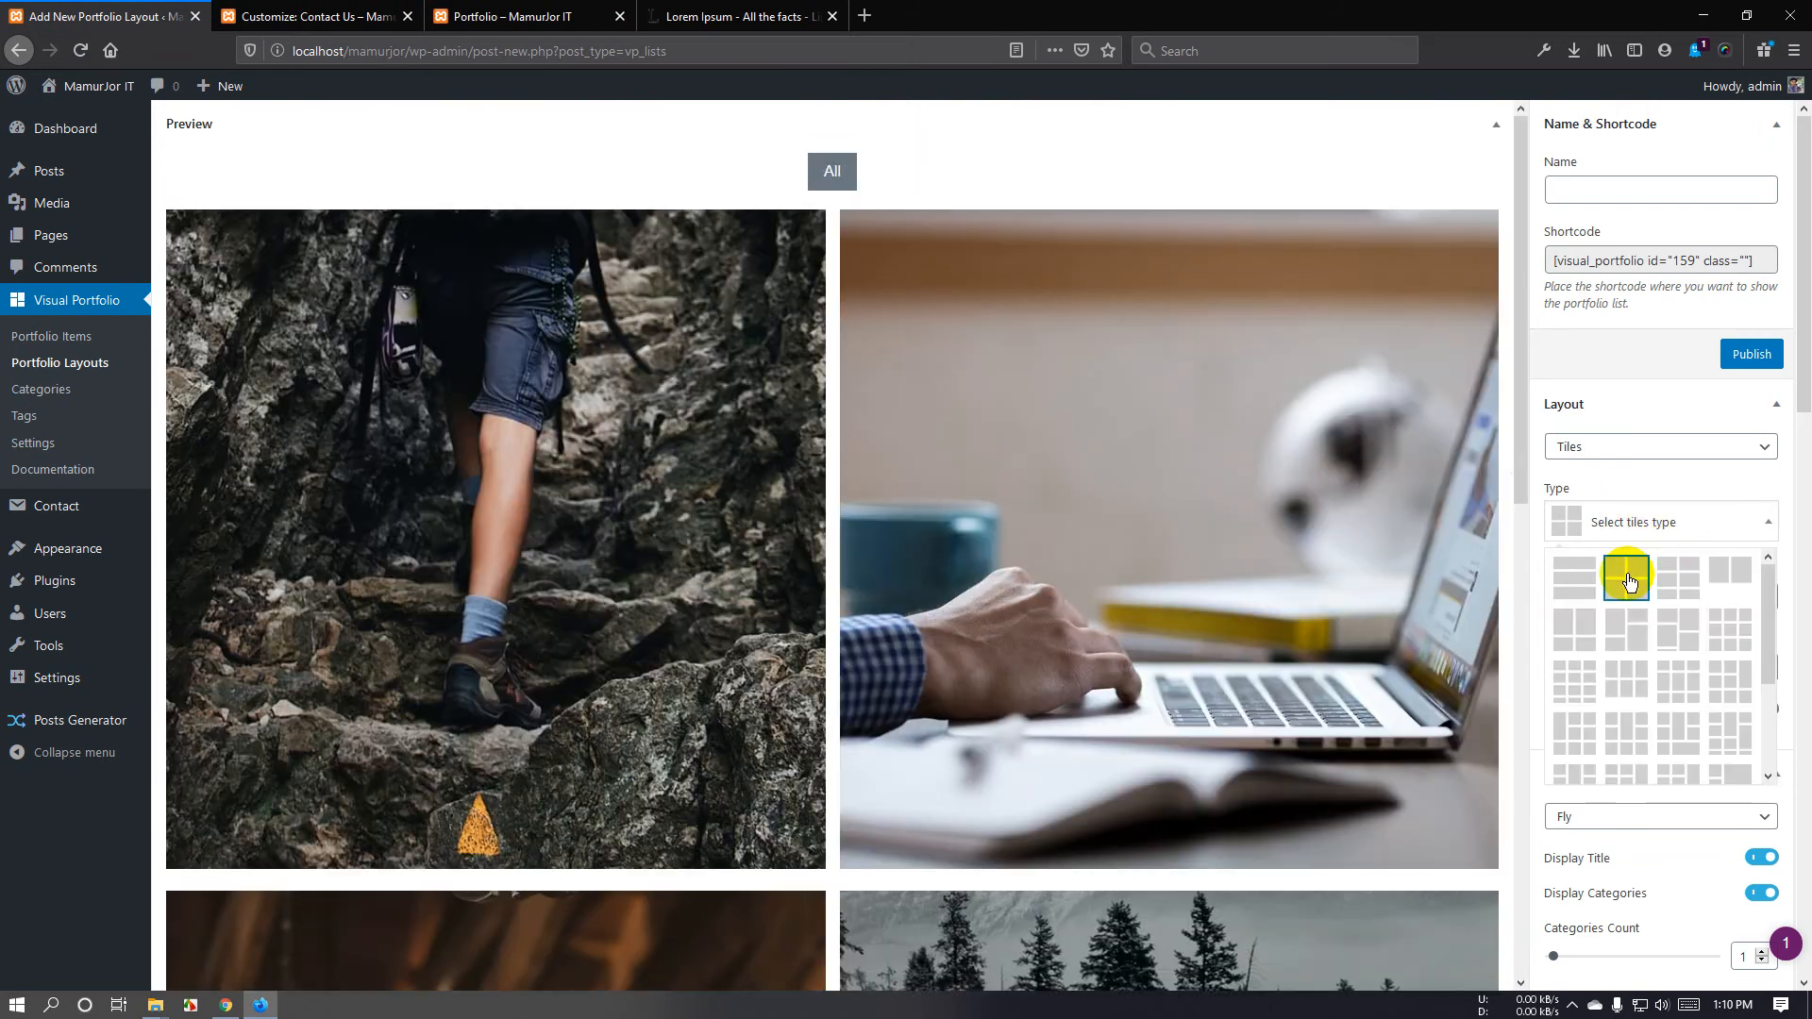
scroll(1384, 612, "down", 5)
scroll(1384, 611, "up", 8)
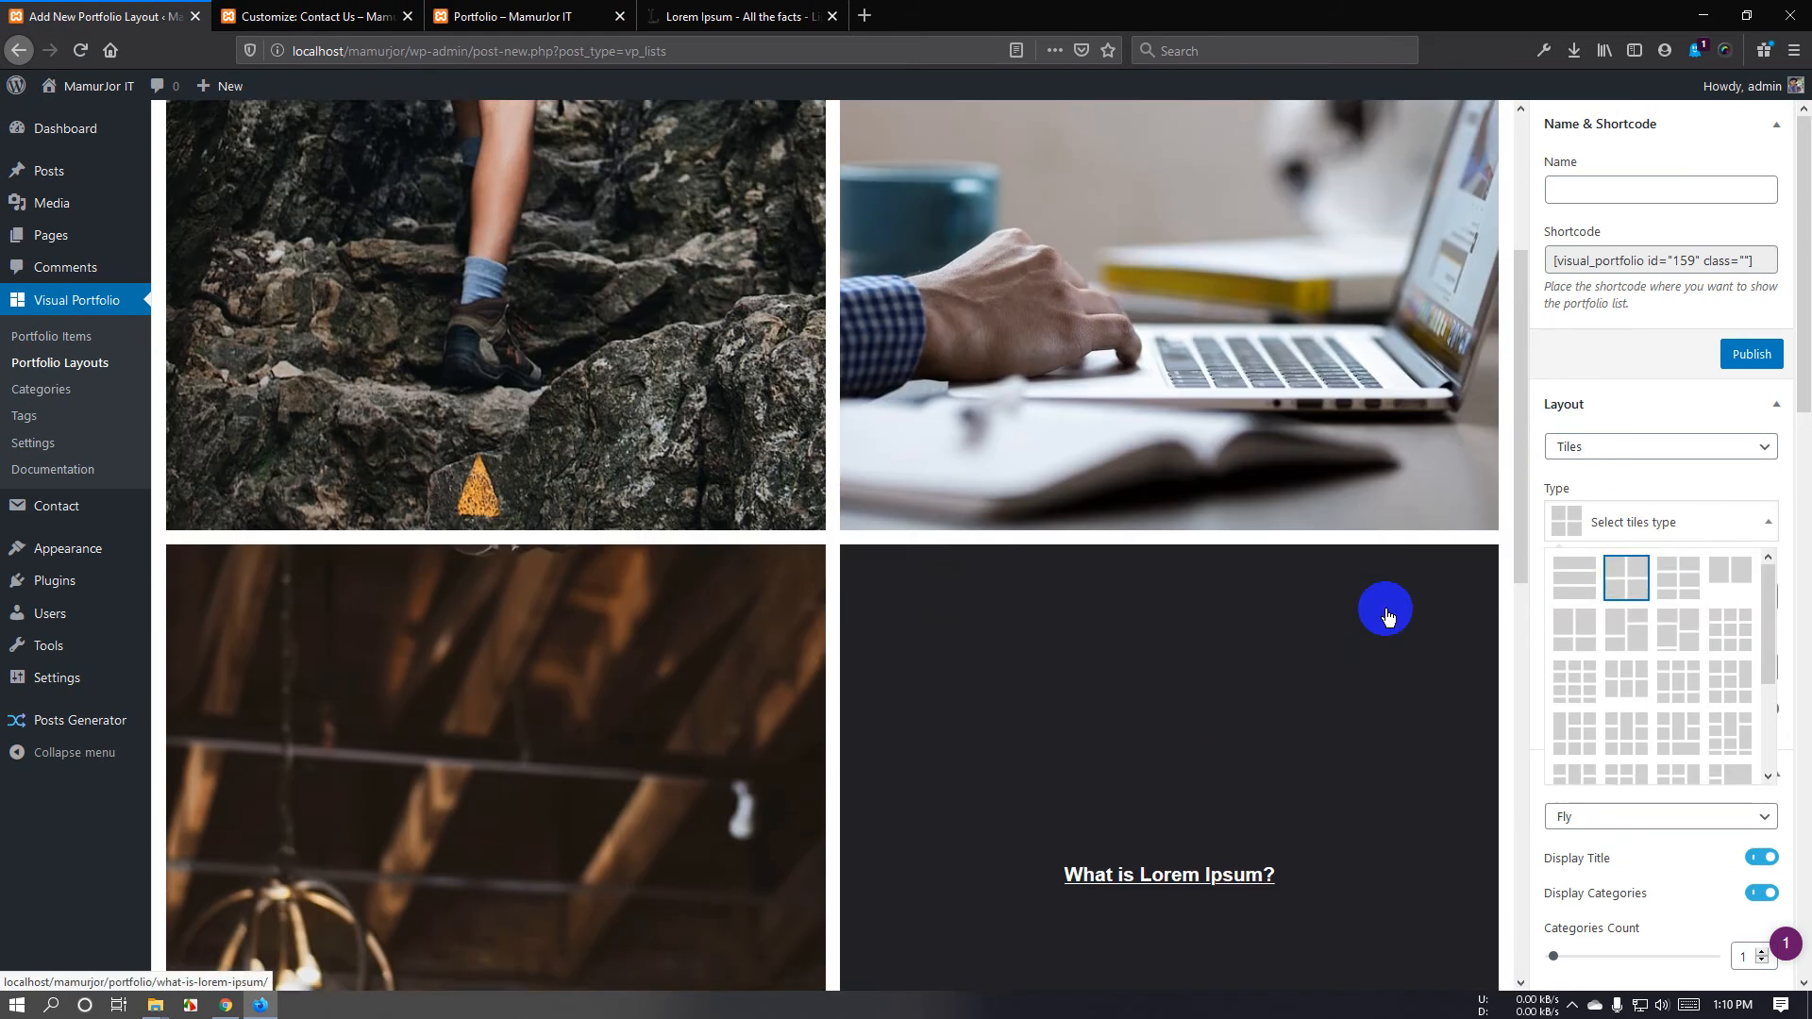
left_click(1574, 592)
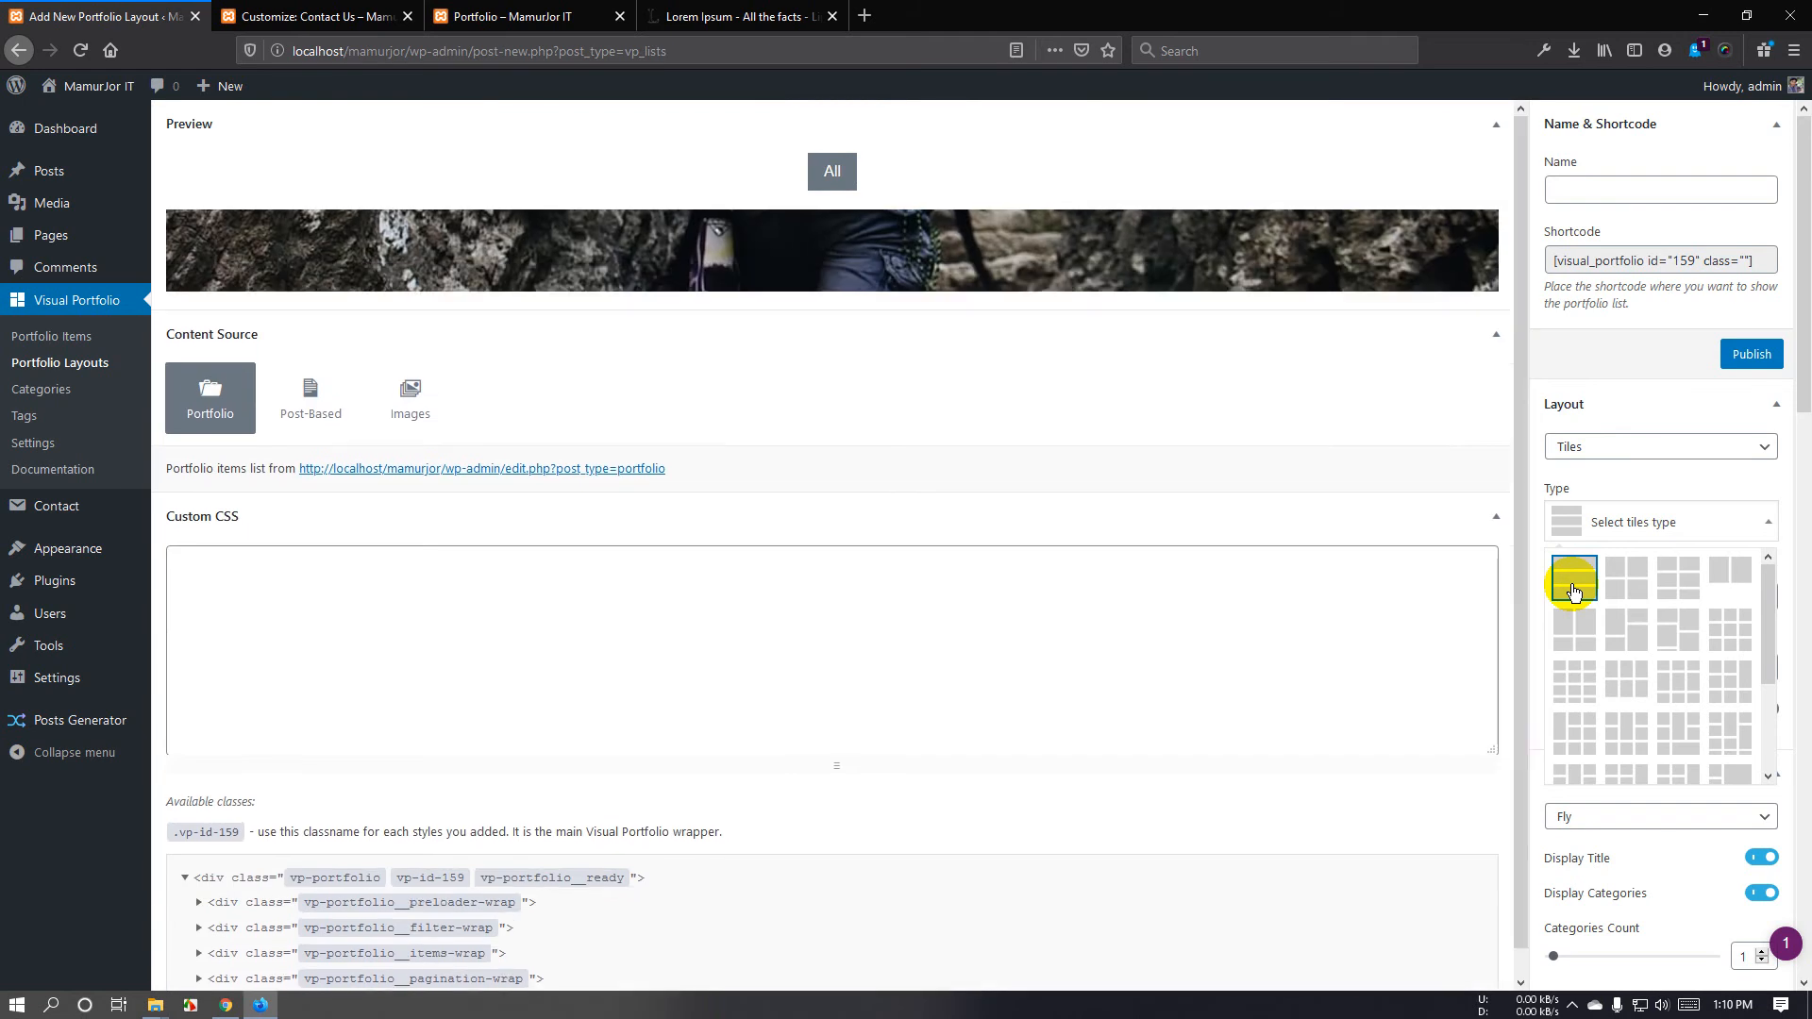
scroll(1007, 600, "down", 2)
scroll(1007, 601, "down", 11)
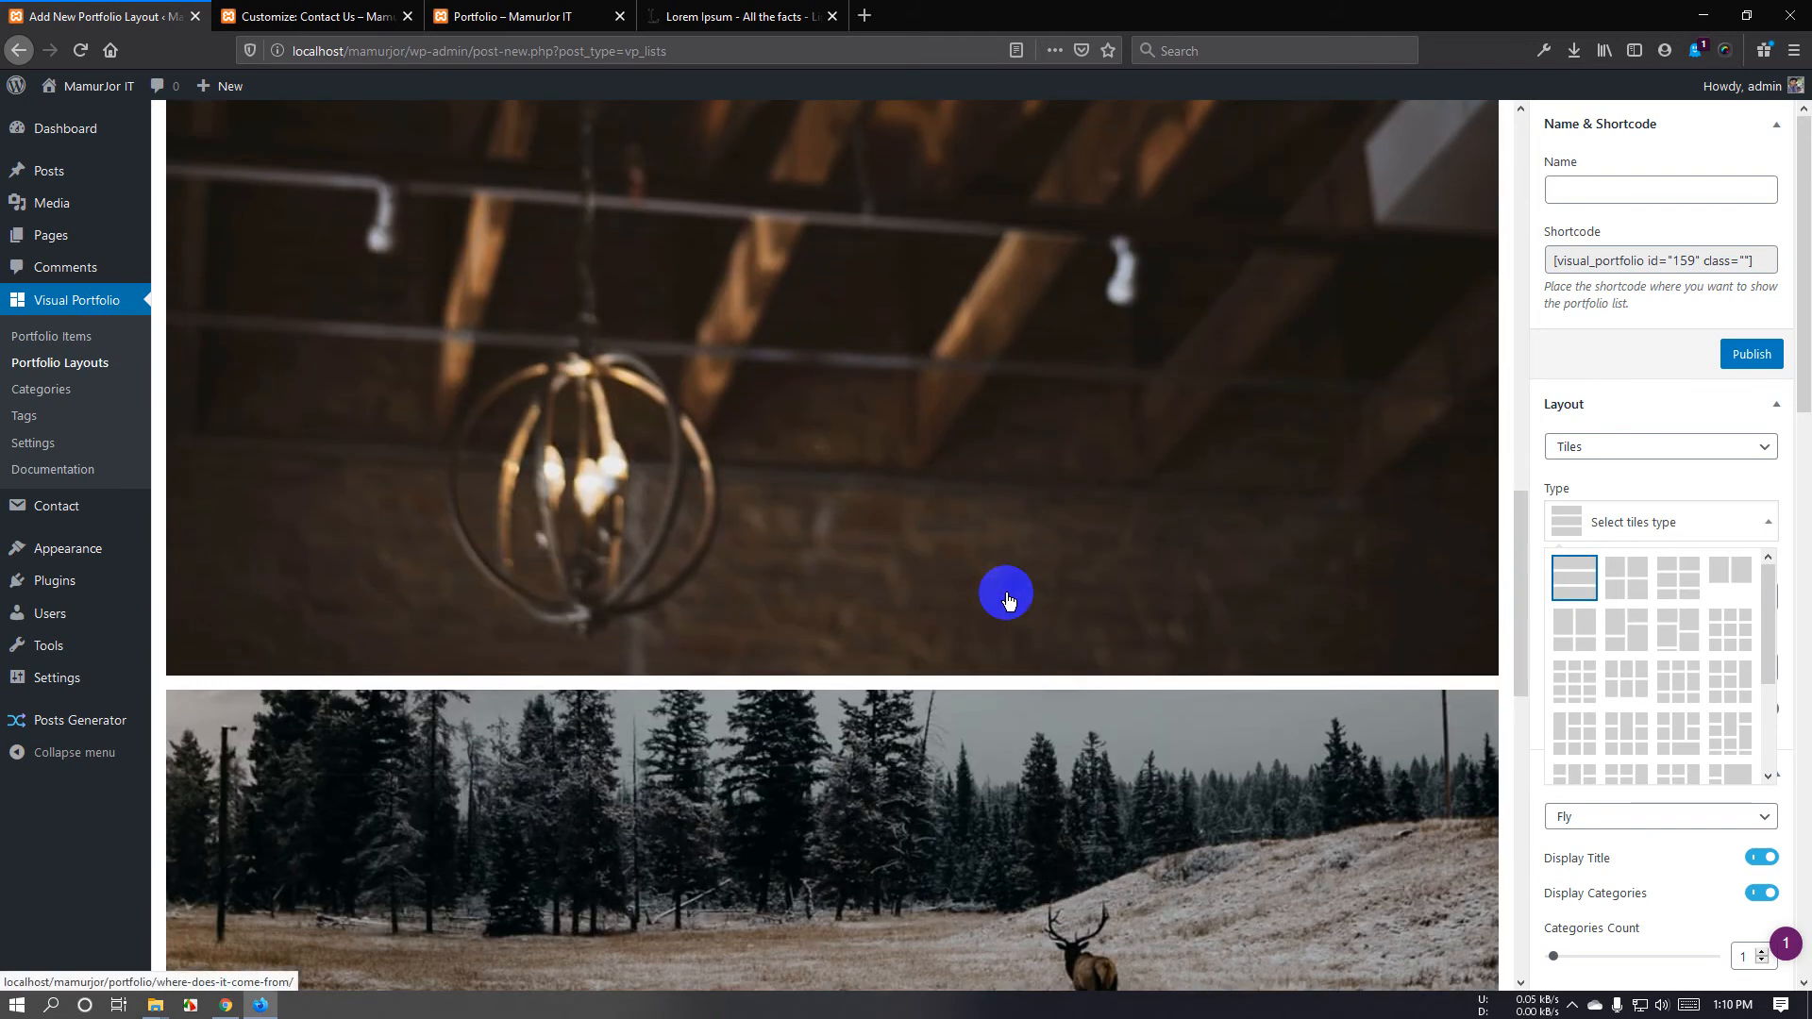
left_click(1689, 659)
left_click(1571, 681)
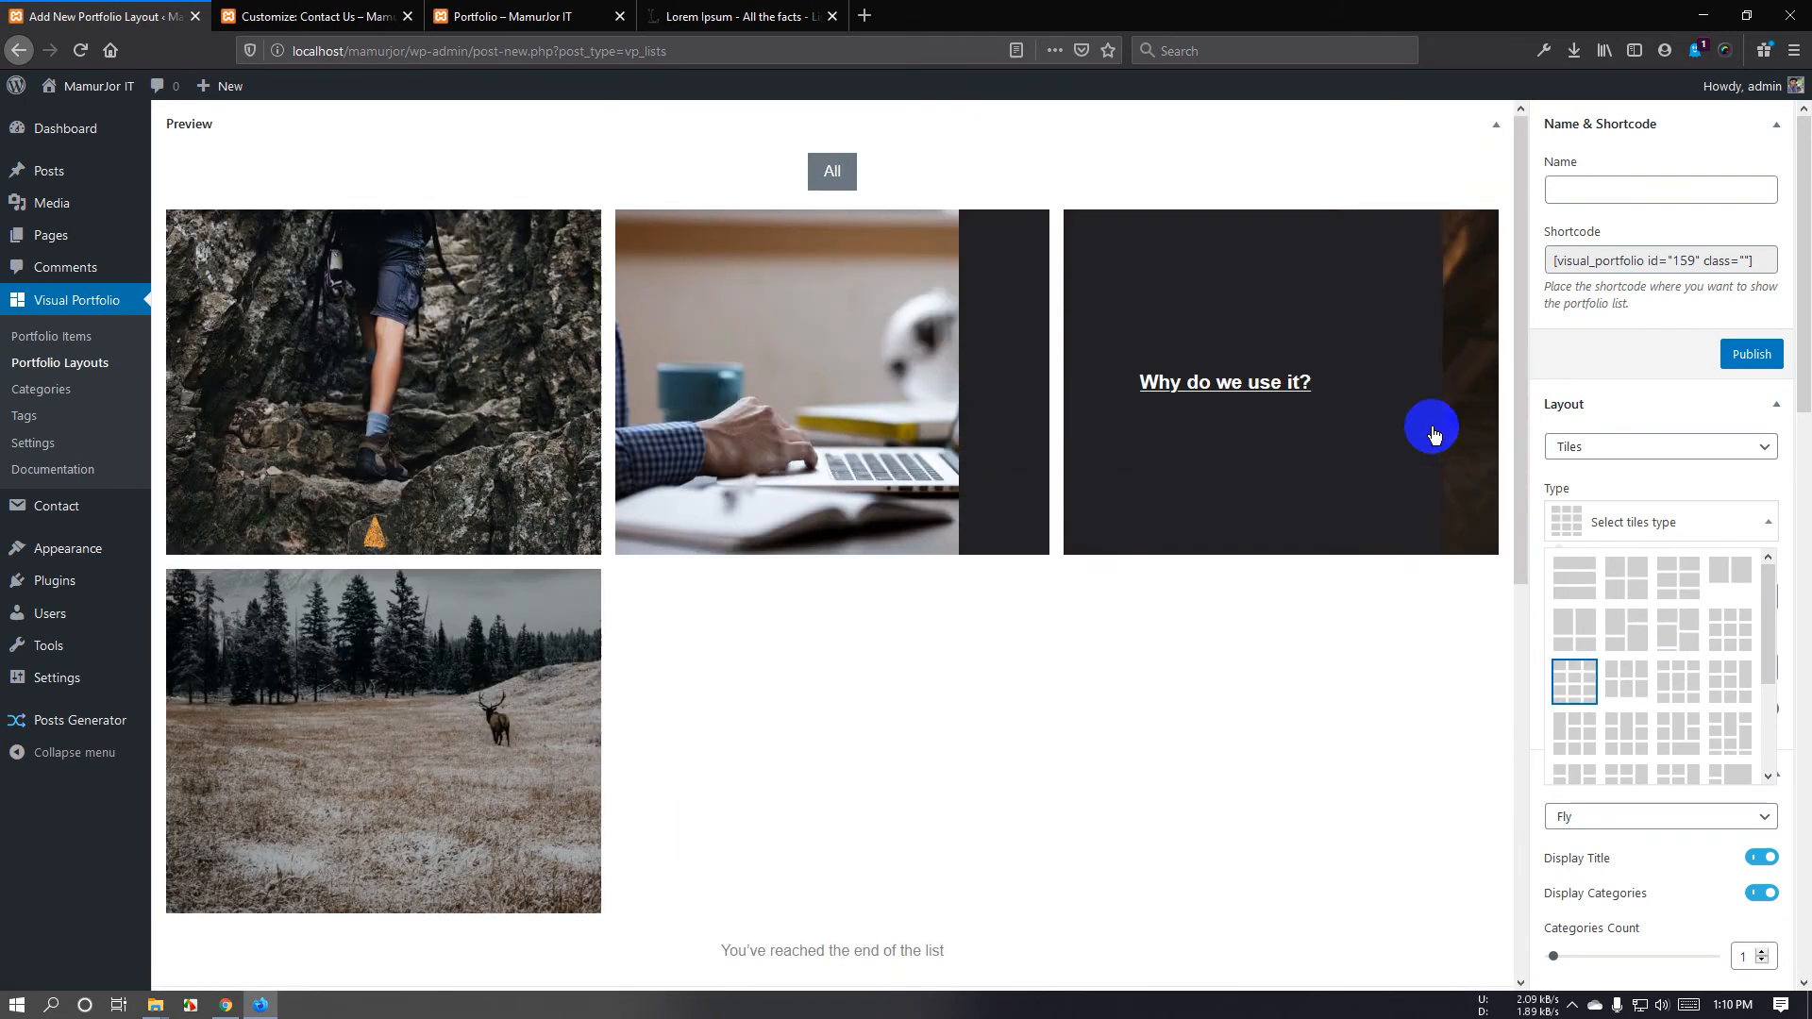
left_click(1677, 688)
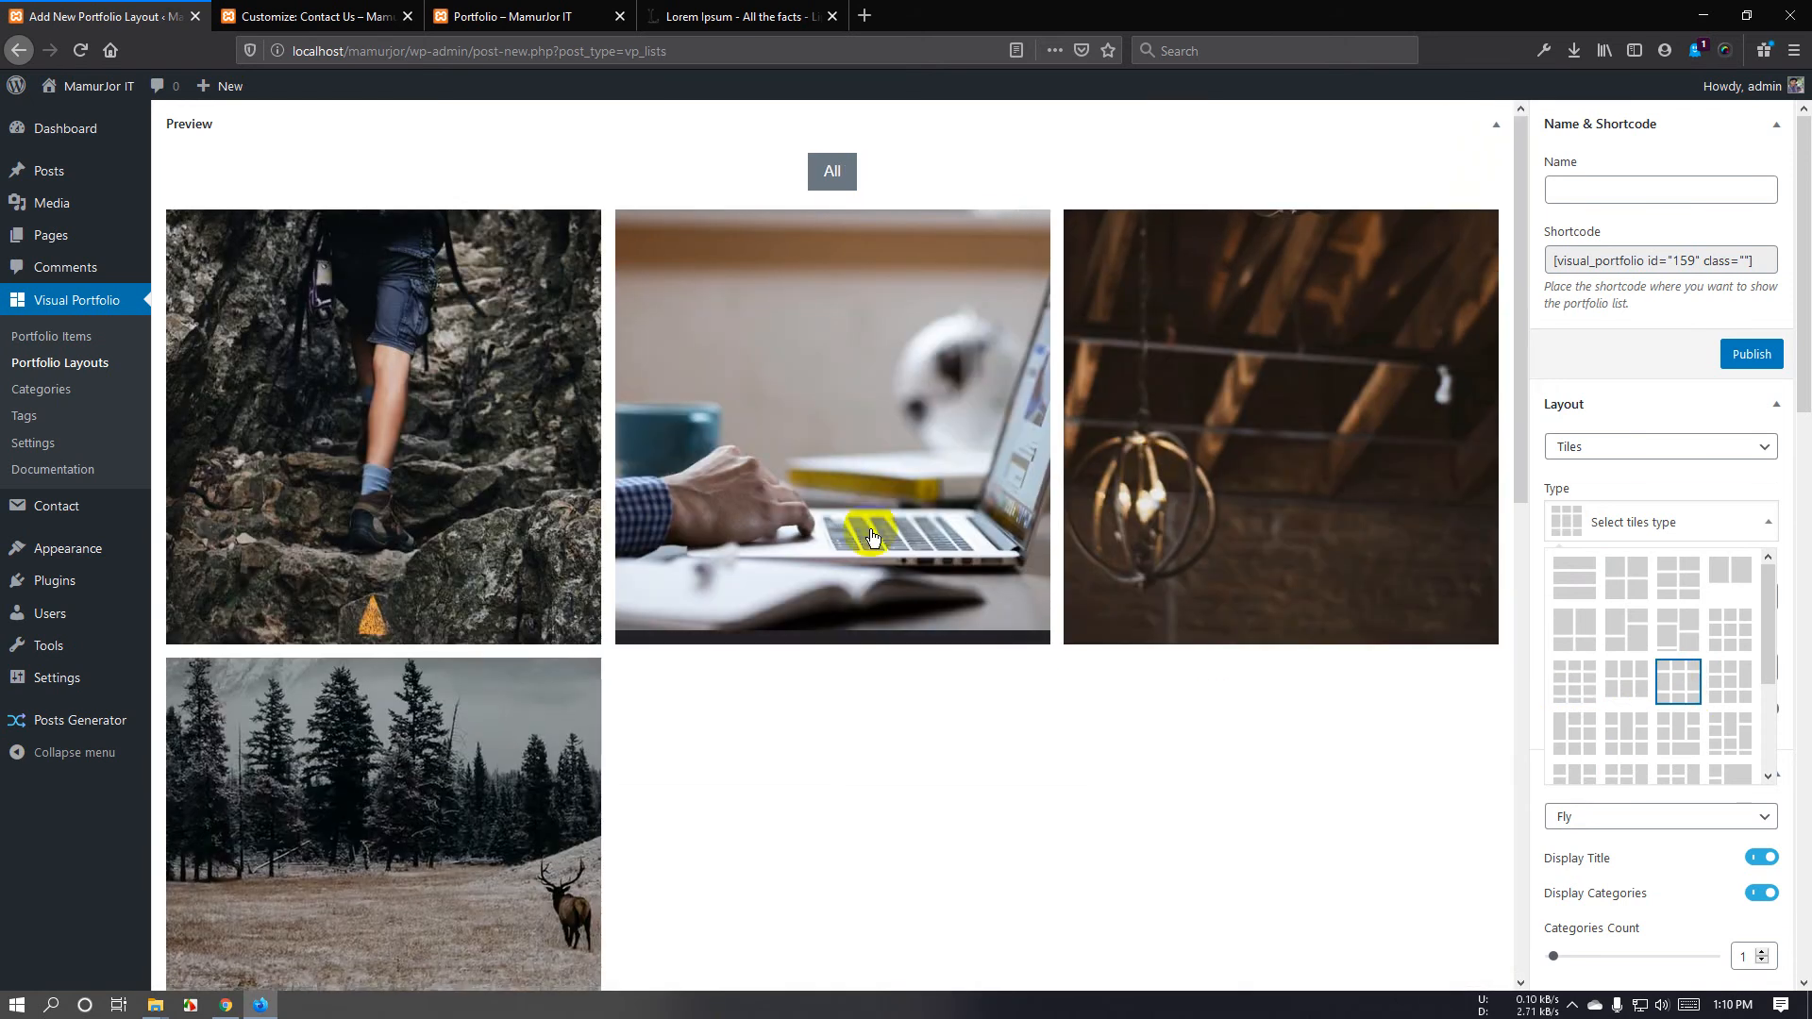
Switch the new portfolio layout from Tiles to Masonry.
left_click(1601, 453)
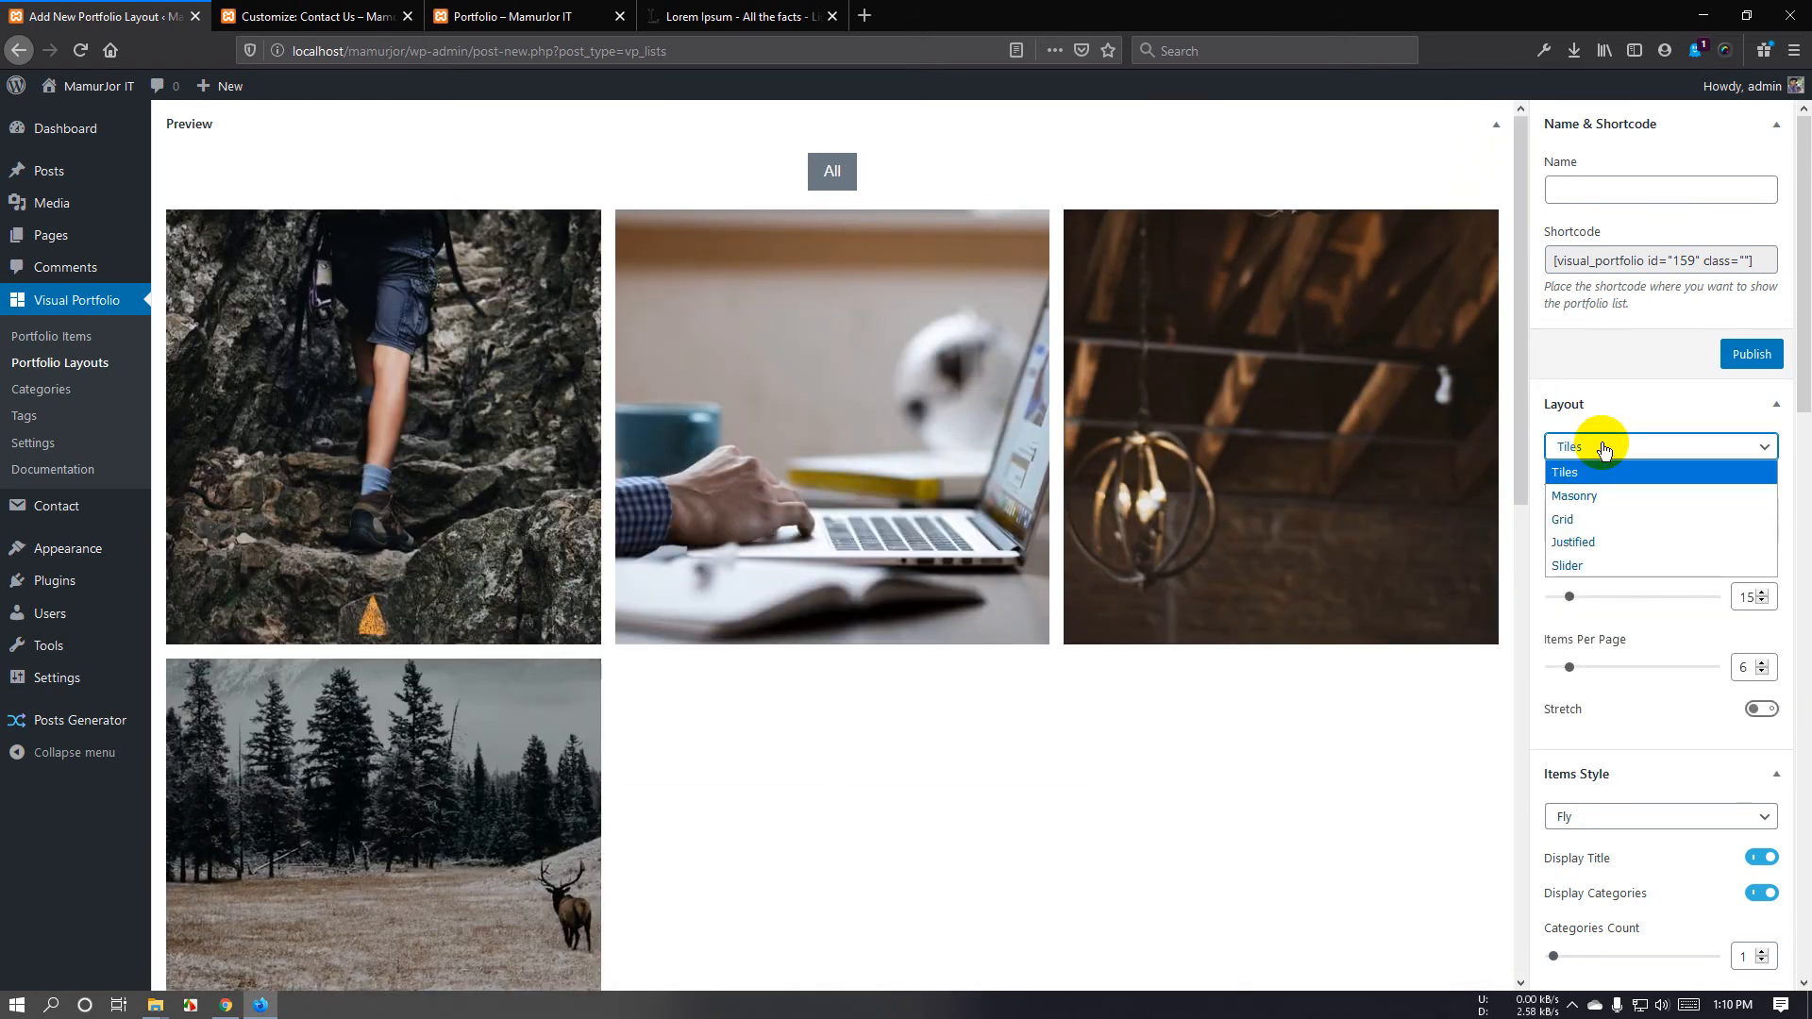
left_click(1609, 494)
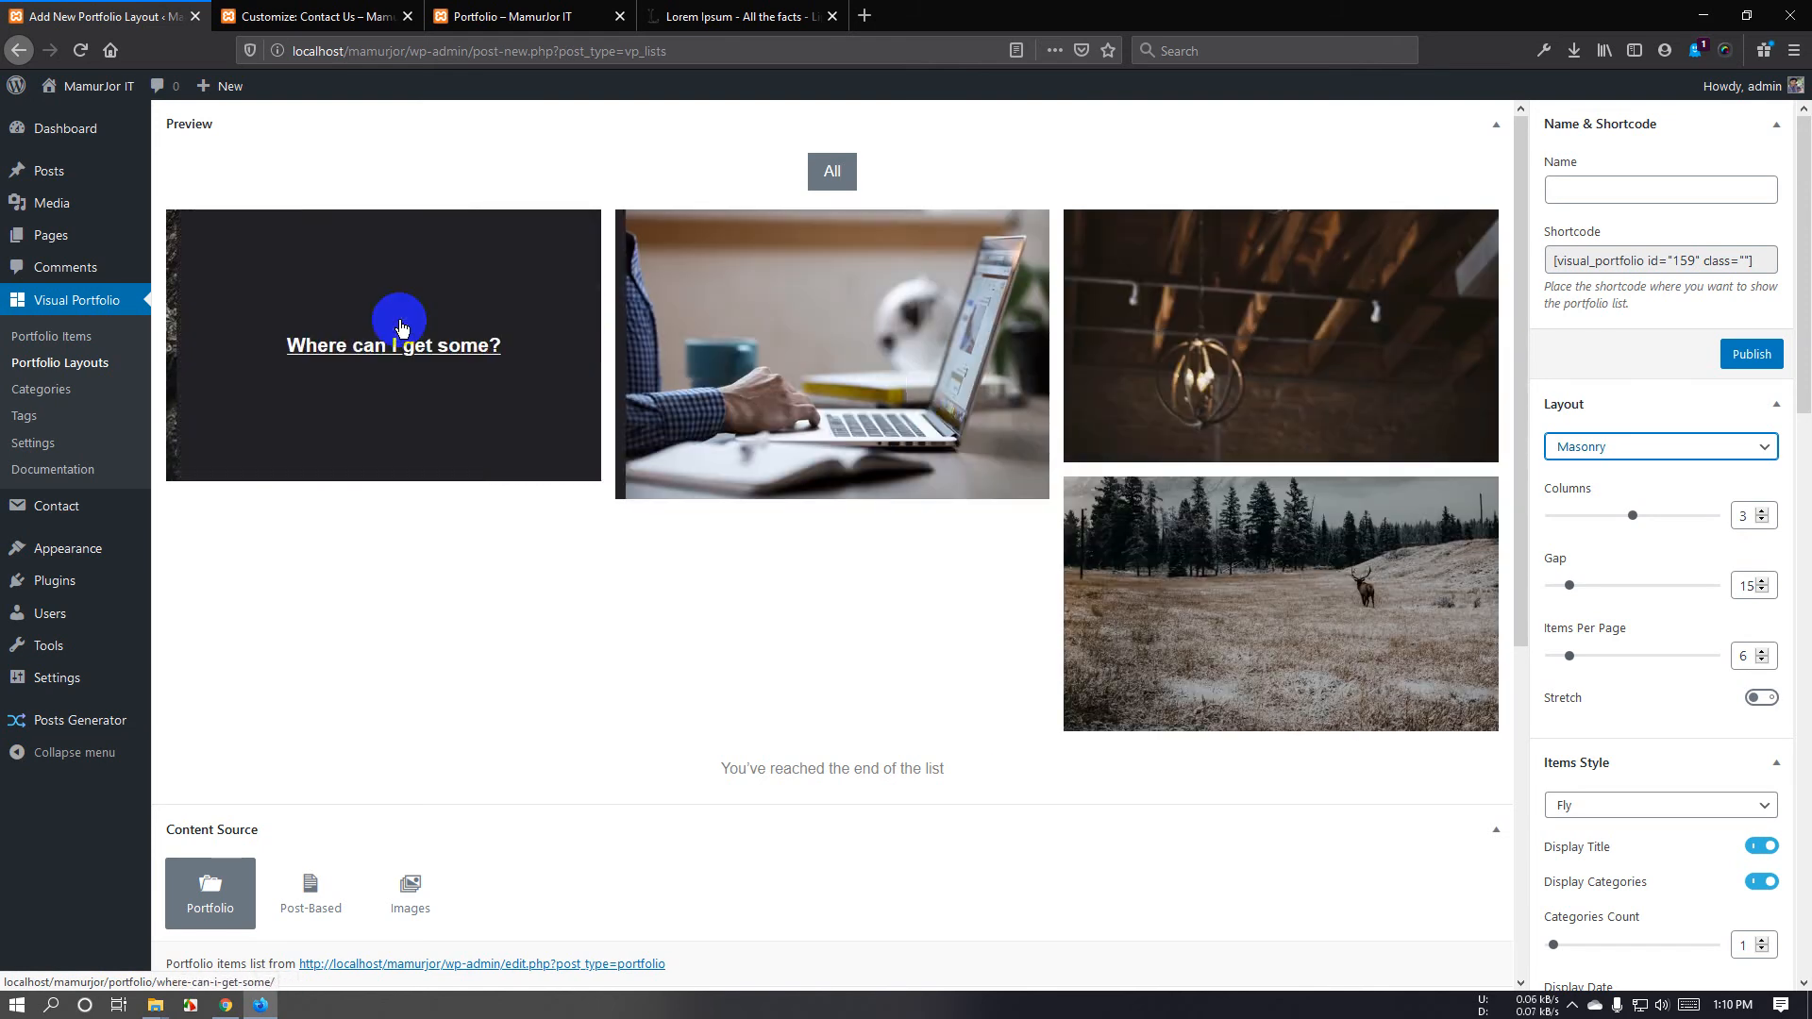
Try the Grid and Justified layouts for the new portfolio layout, comparing how each arranges the items in the preview.
left_click(1605, 451)
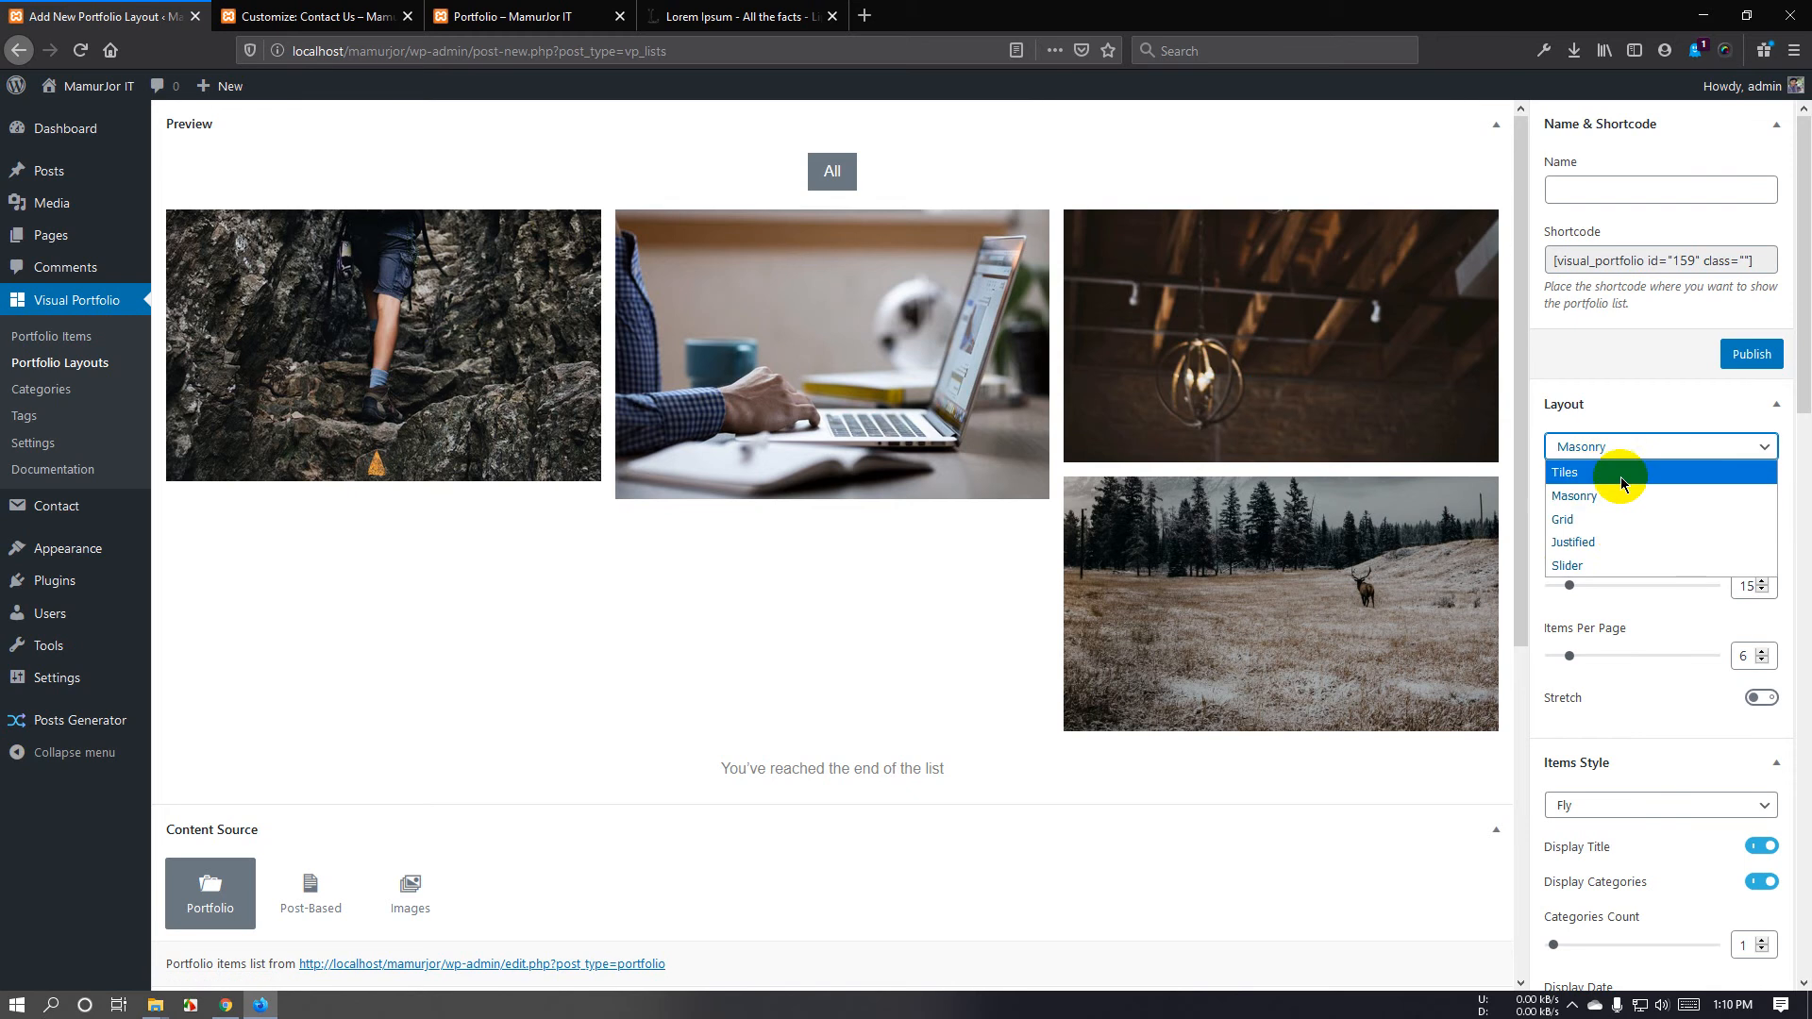
left_click(1616, 521)
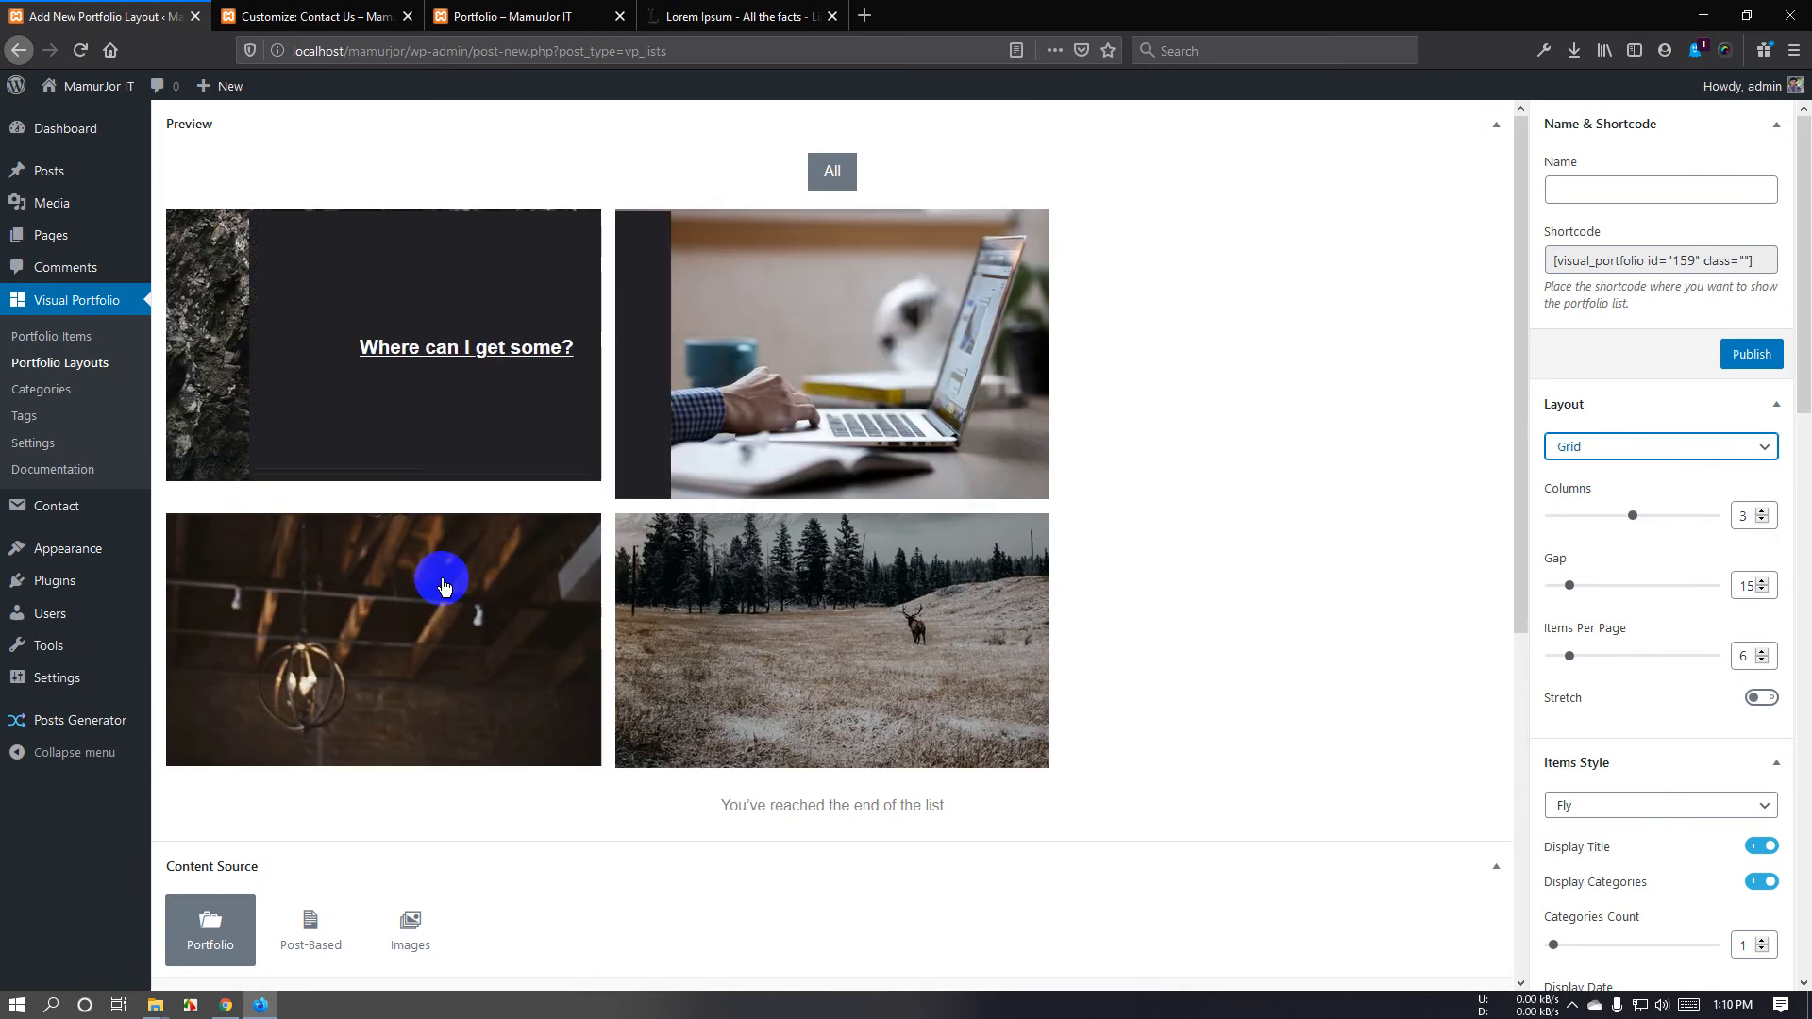
left_click(1687, 454)
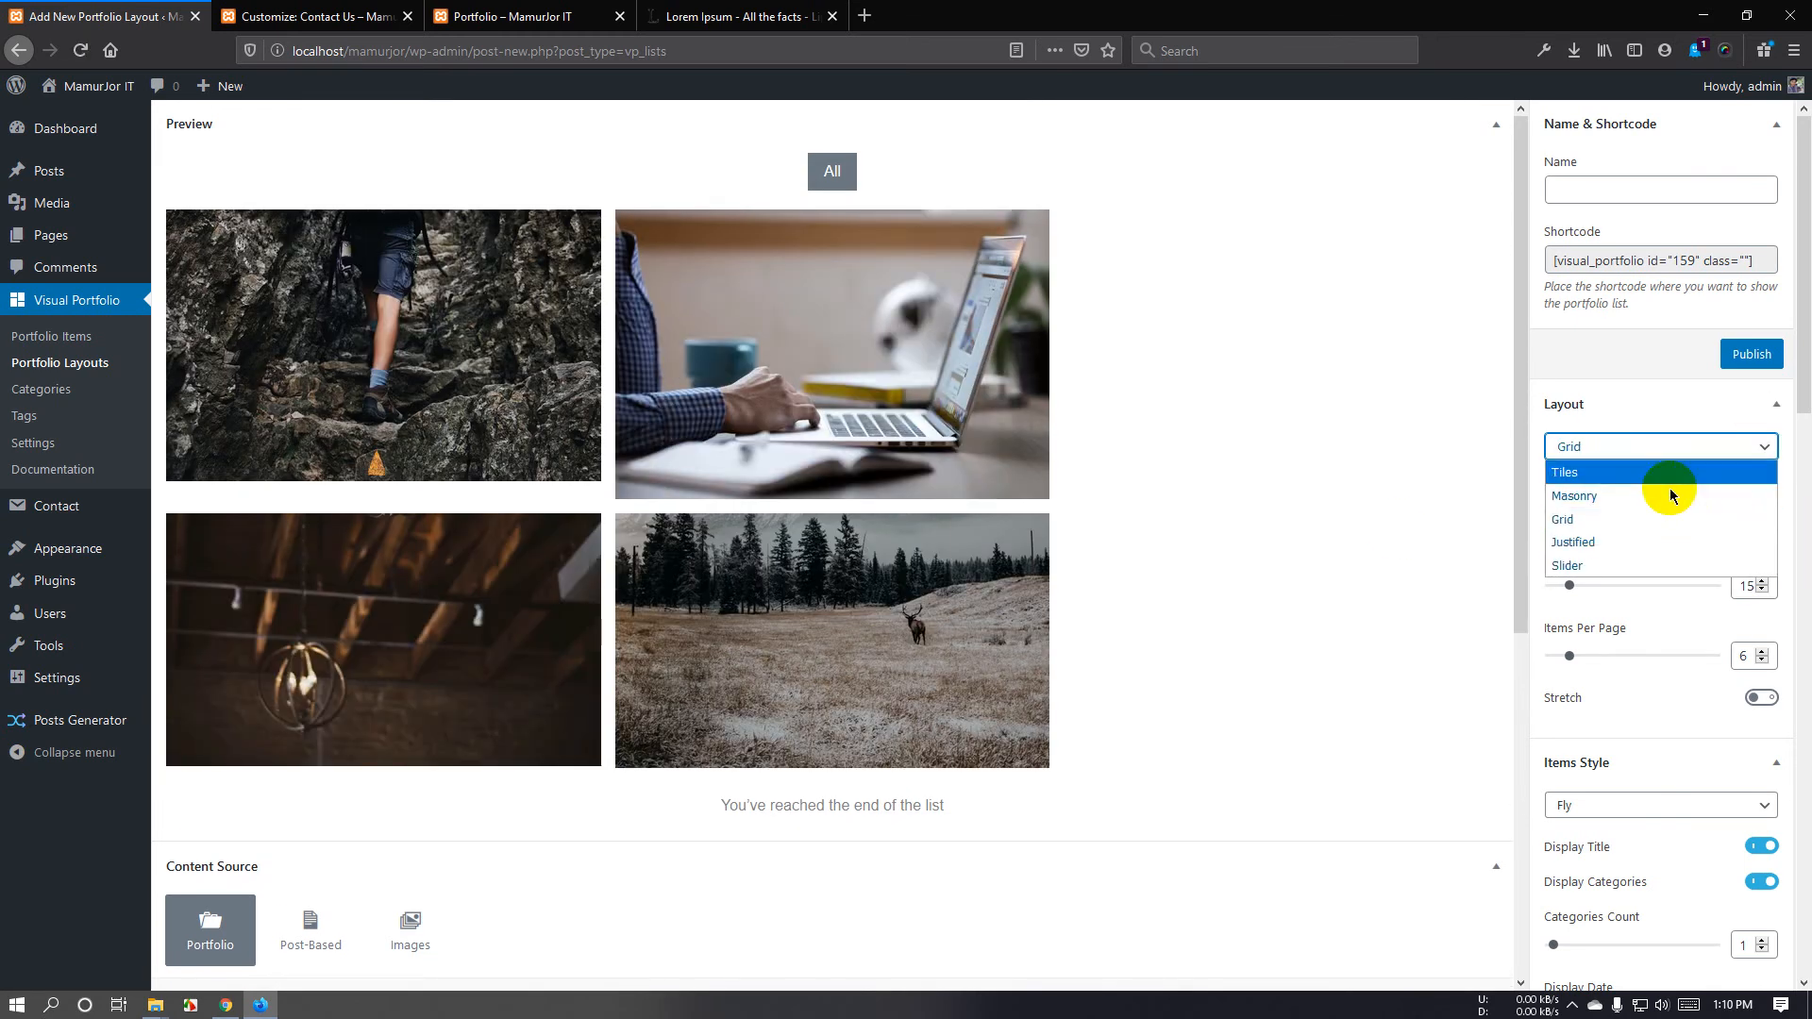
left_click(1642, 544)
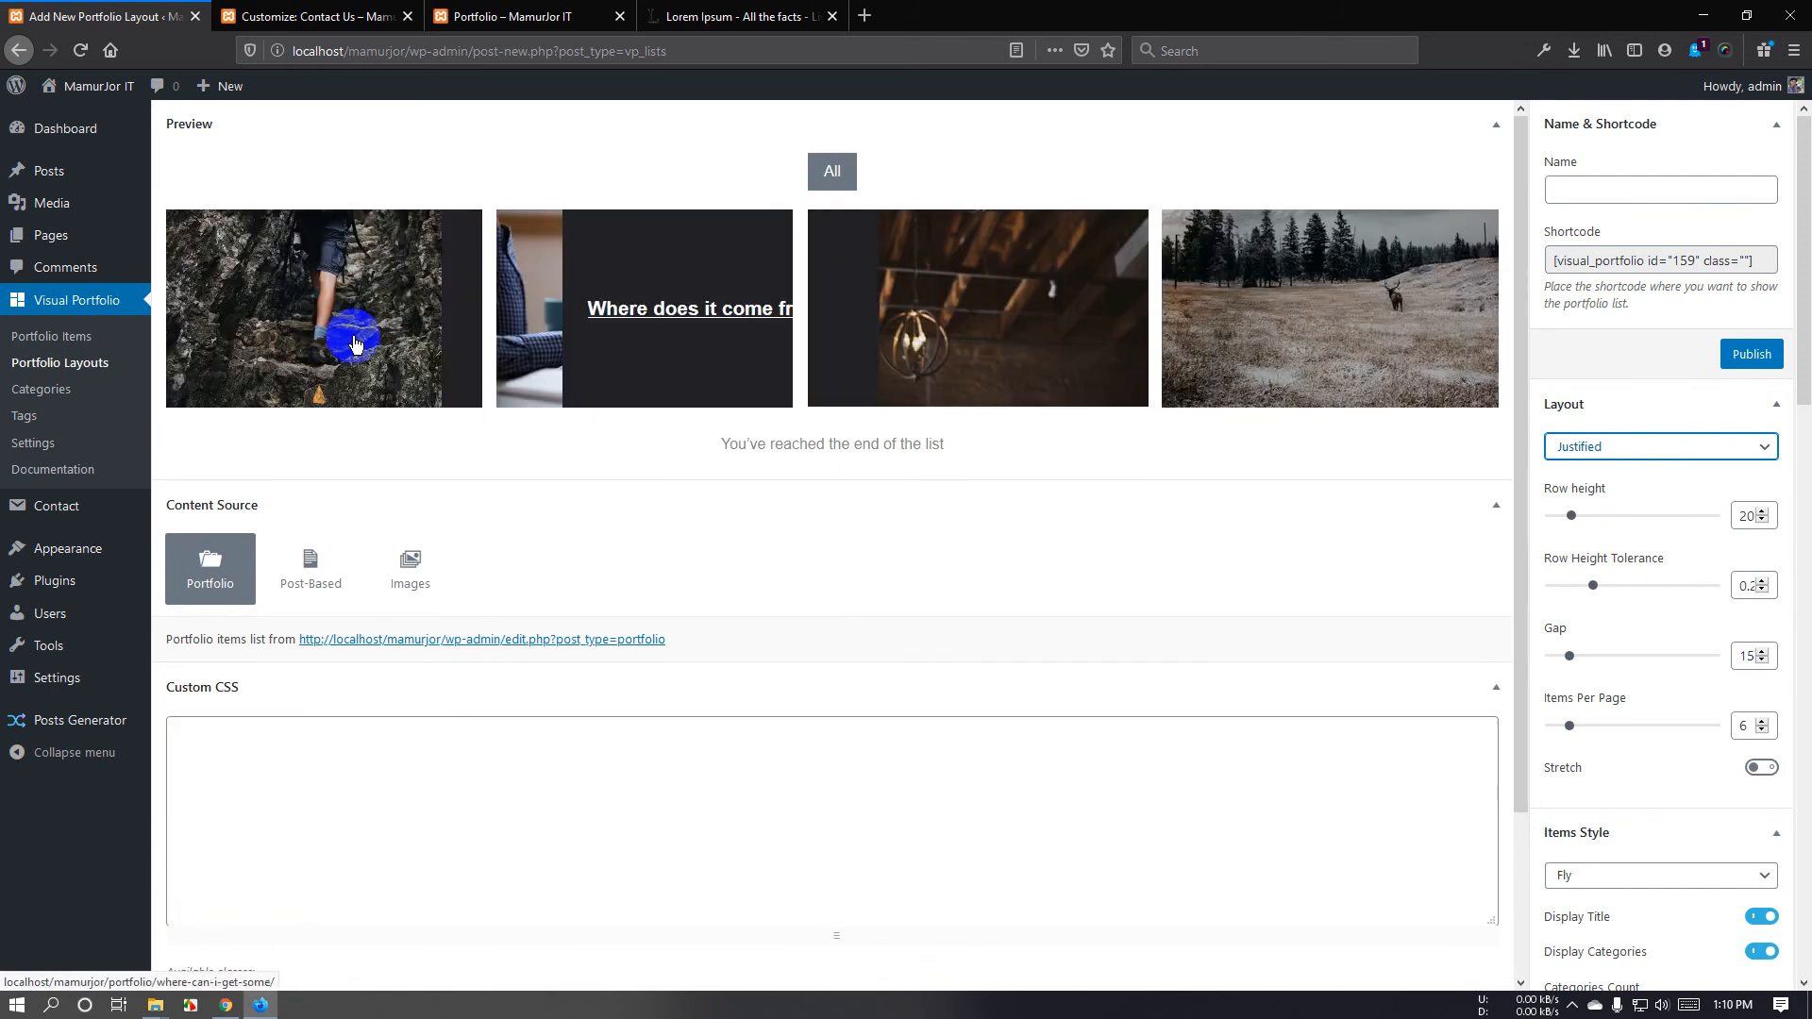
Try the Slider layout for the portfolio and page forward and back through the slides in the preview.
left_click(1614, 446)
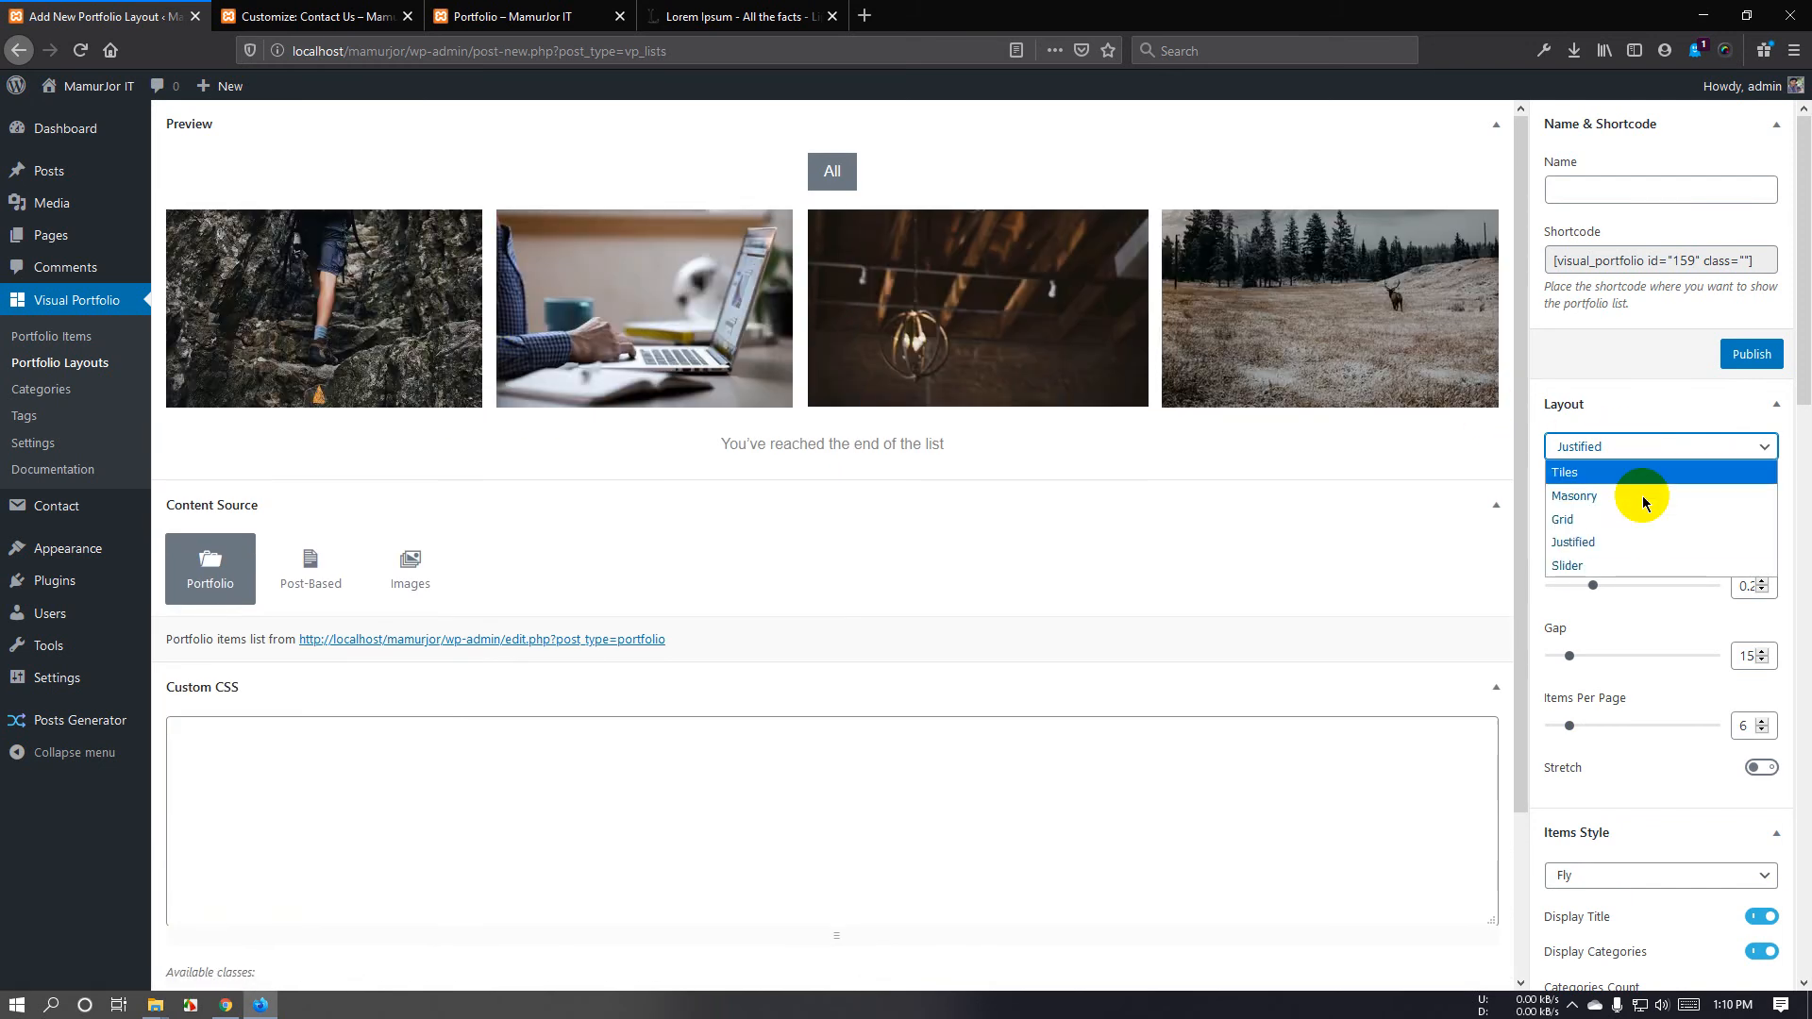
left_click(1635, 565)
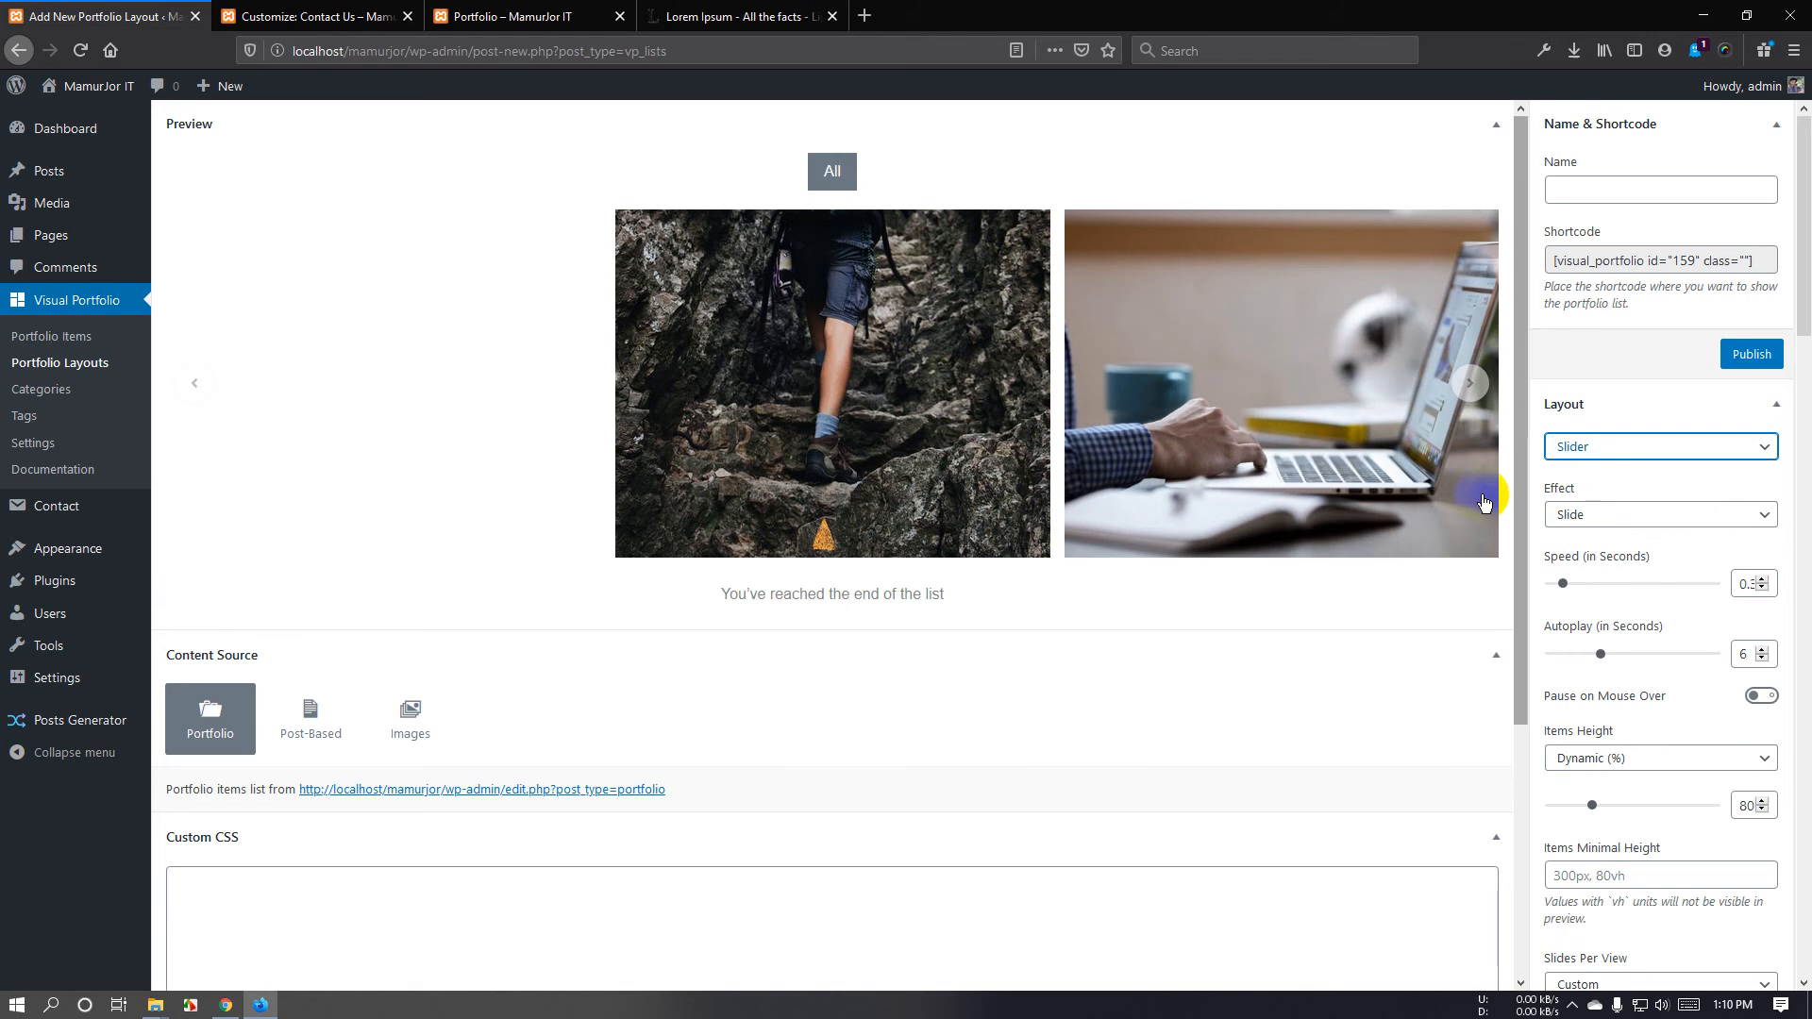
left_click(1470, 384)
left_click(1470, 384)
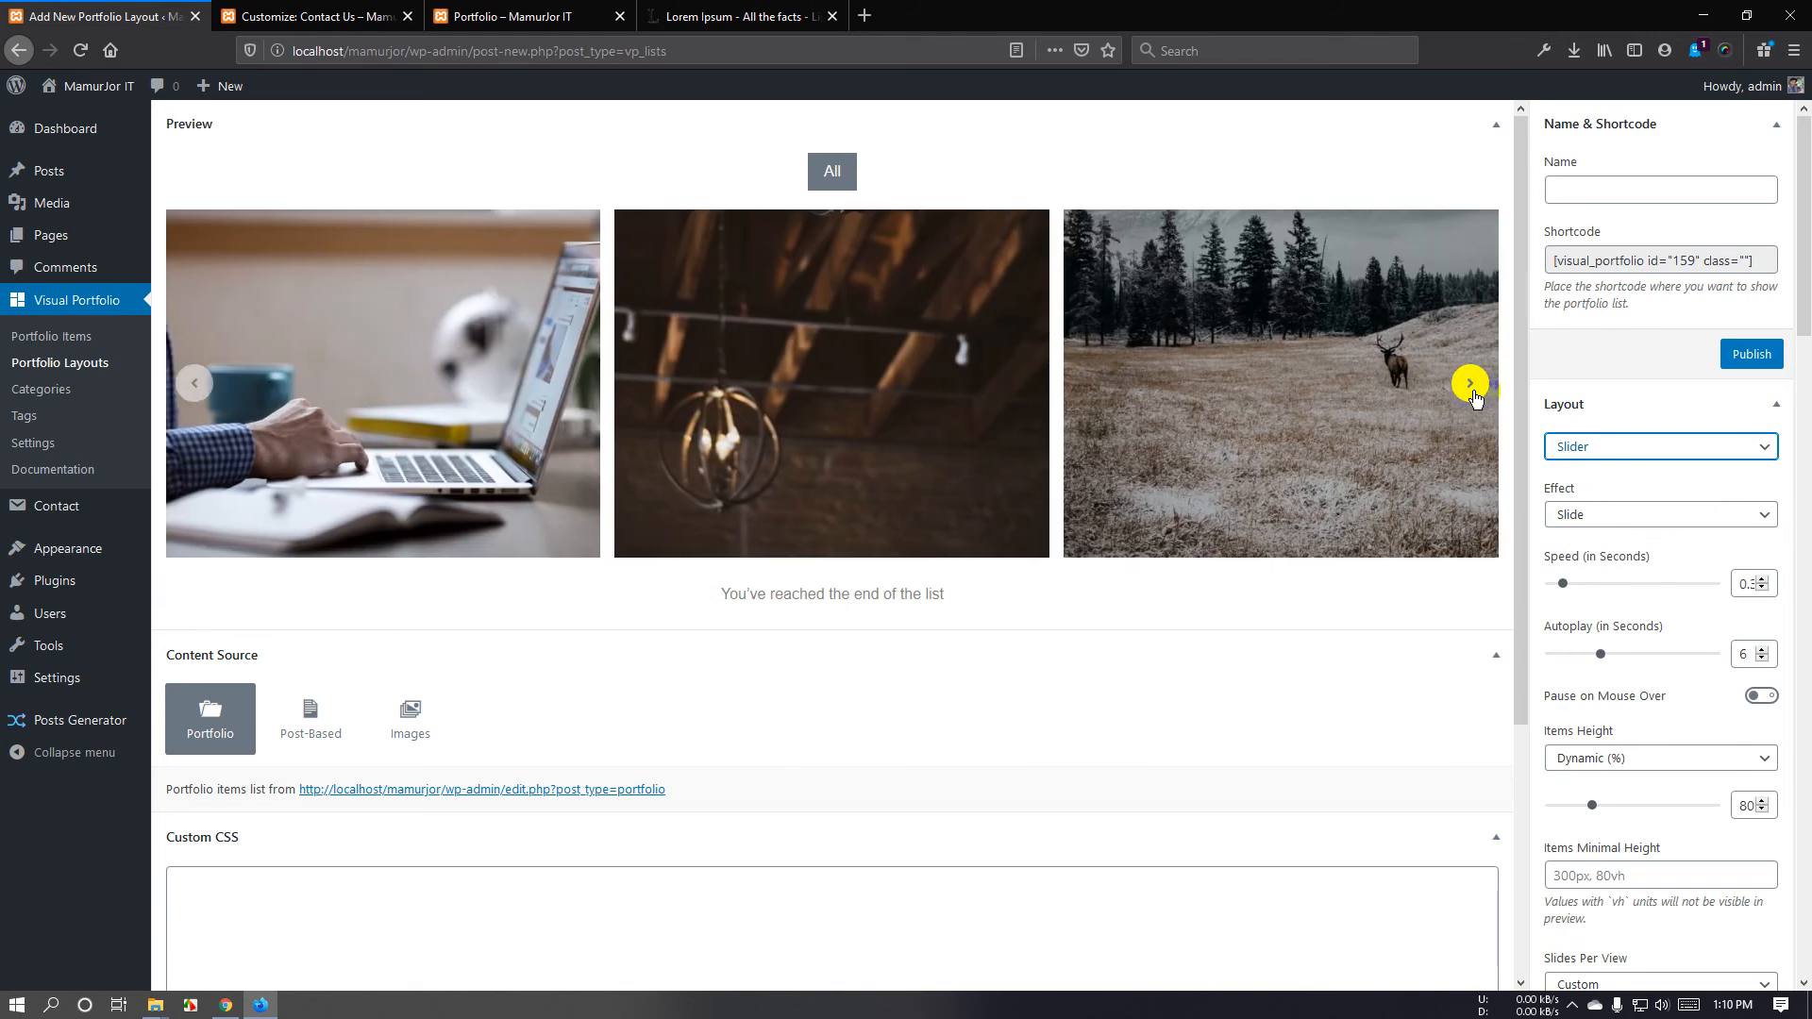
left_click(1470, 384)
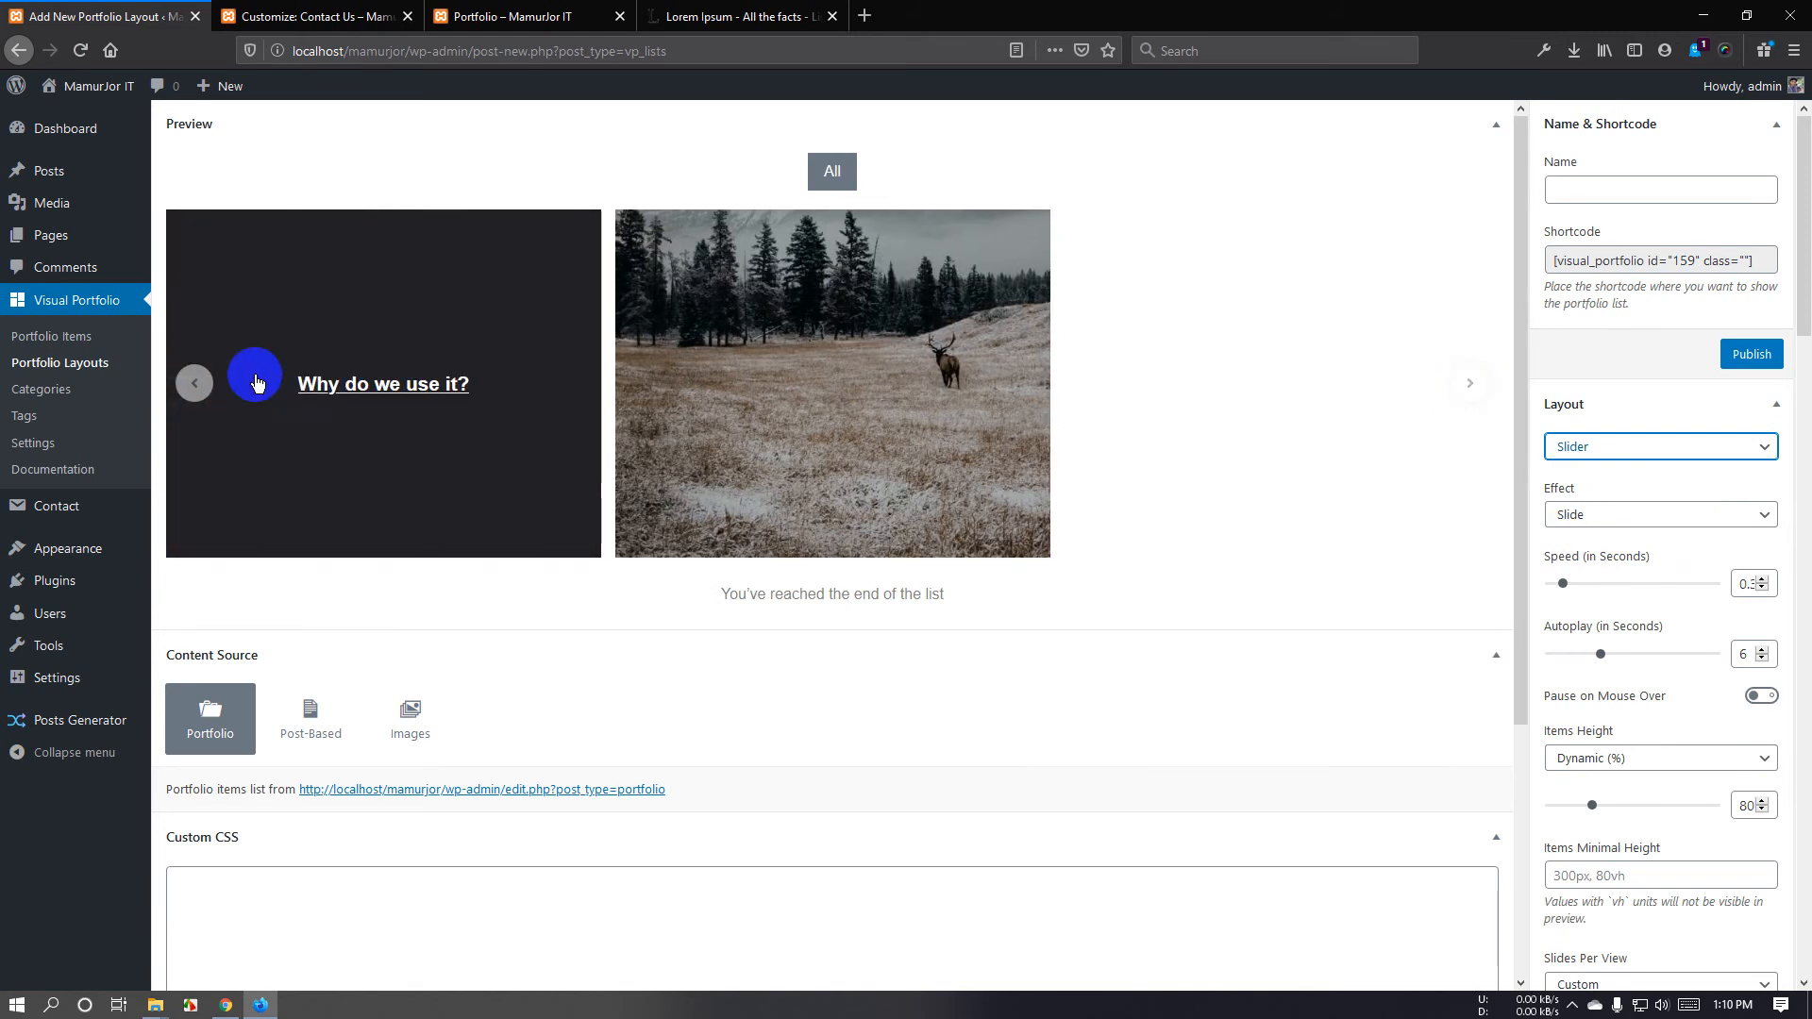
left_click(194, 381)
left_click(197, 386)
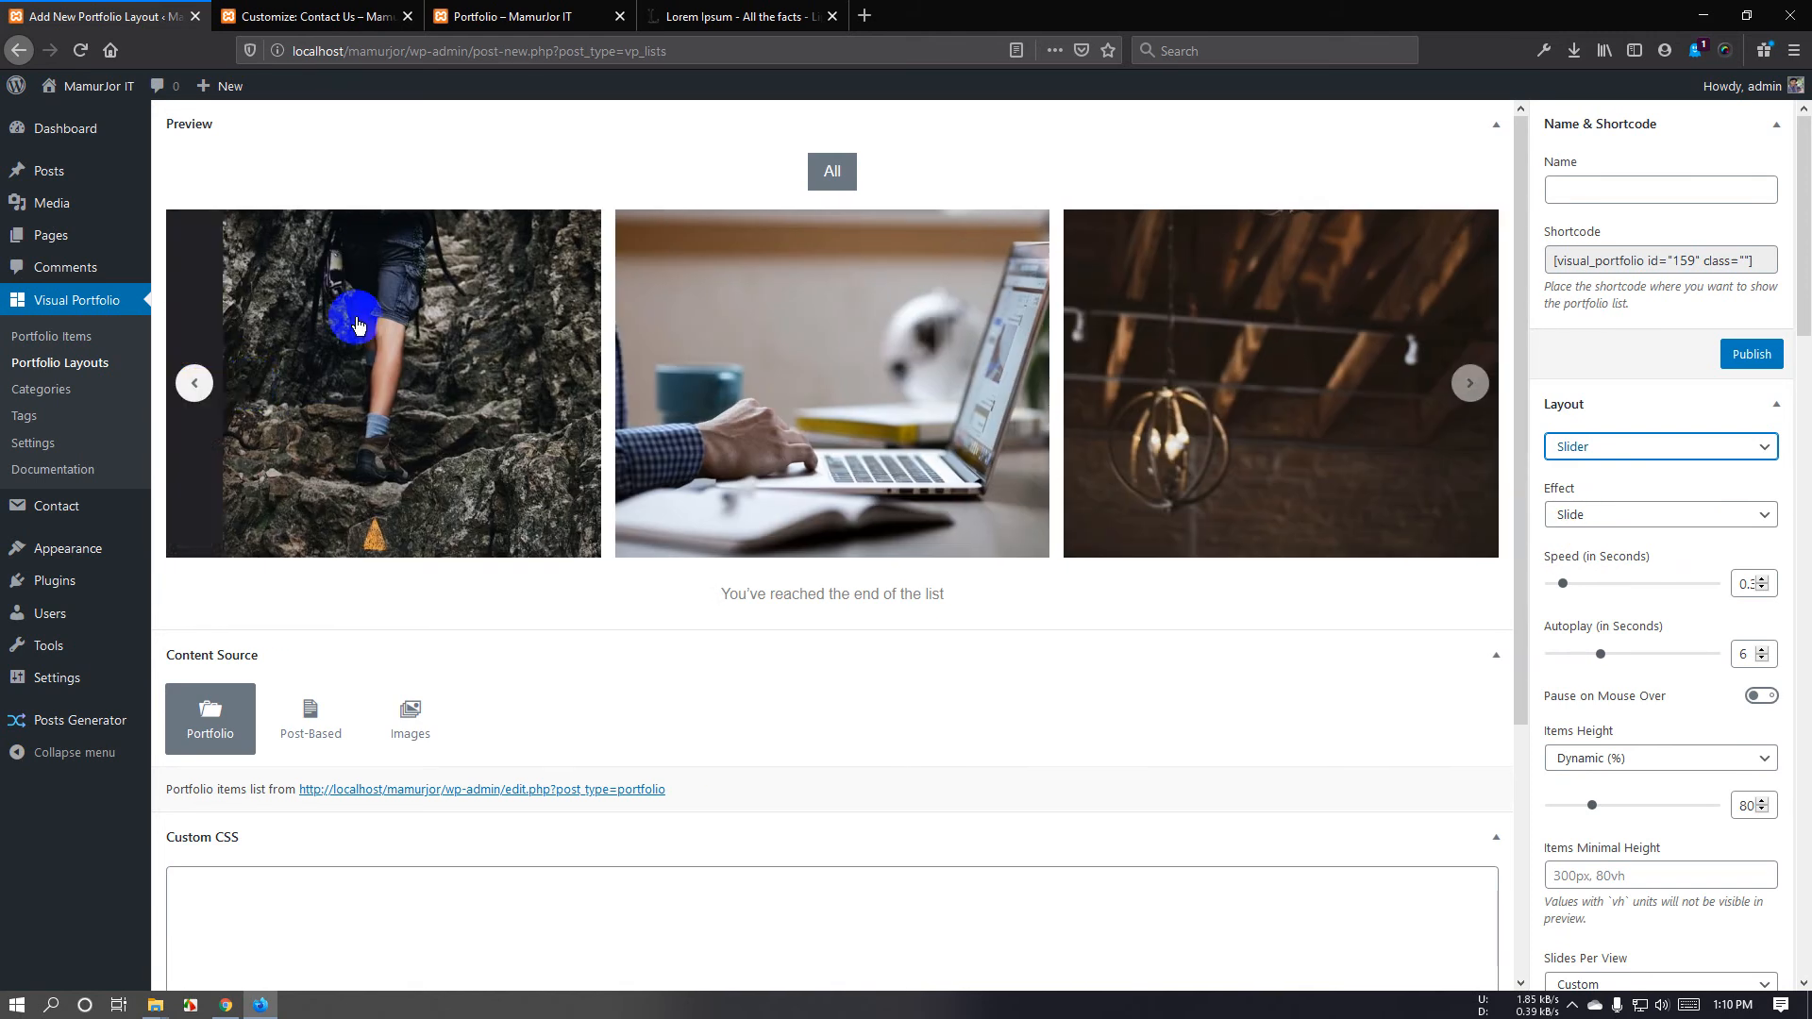
Look over the live Portfolio page, then check the content of the site's About Us page.
left_click(509, 16)
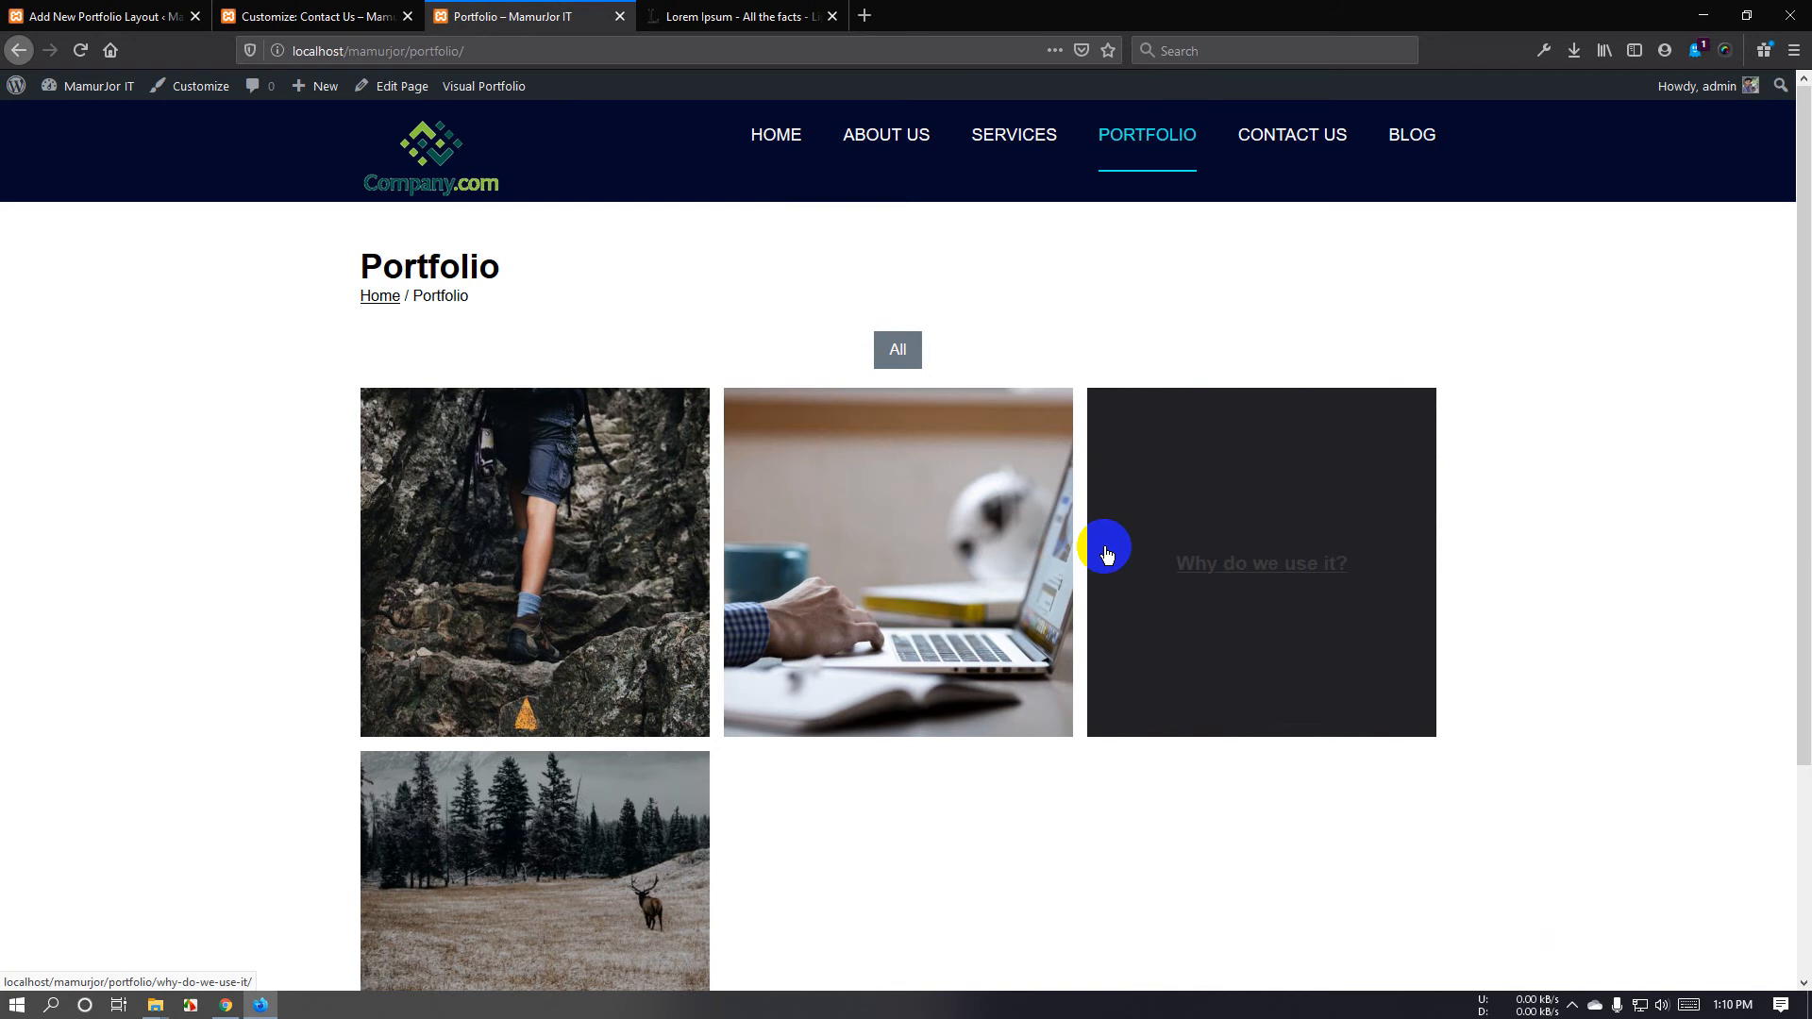
scroll(1104, 547, "down", 3)
scroll(1104, 547, "up", 3)
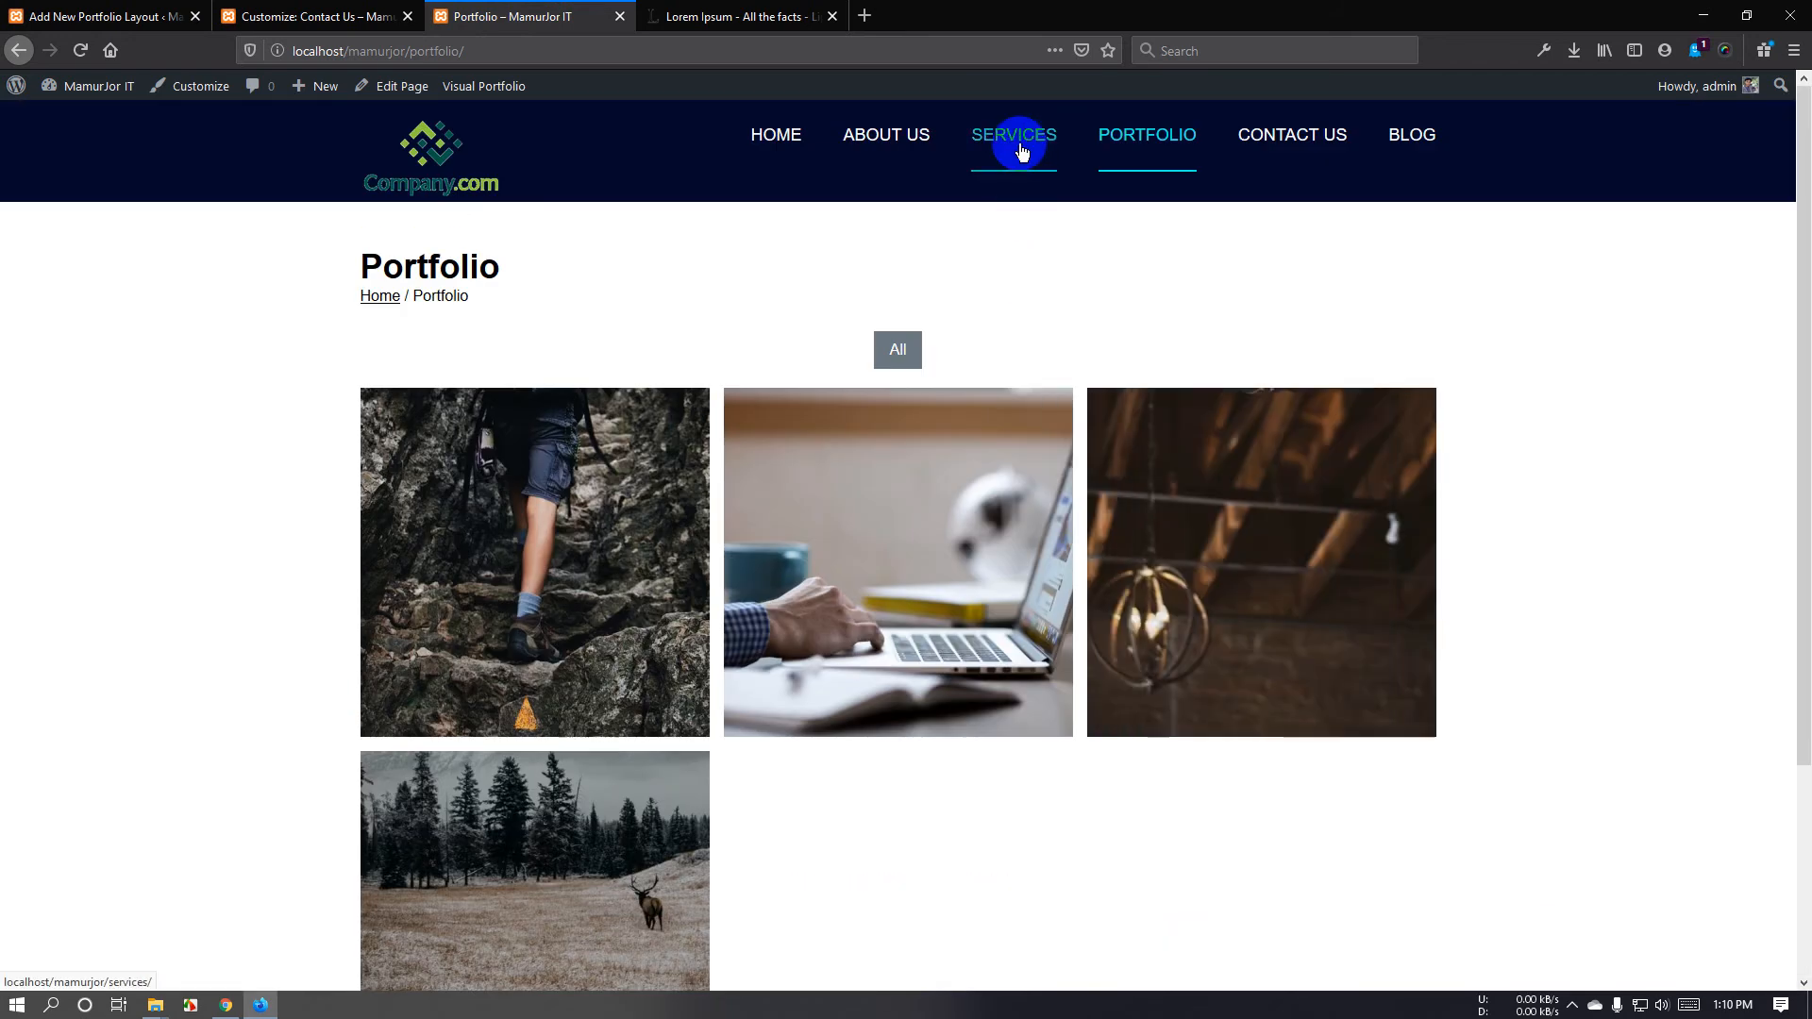
left_click(1021, 152)
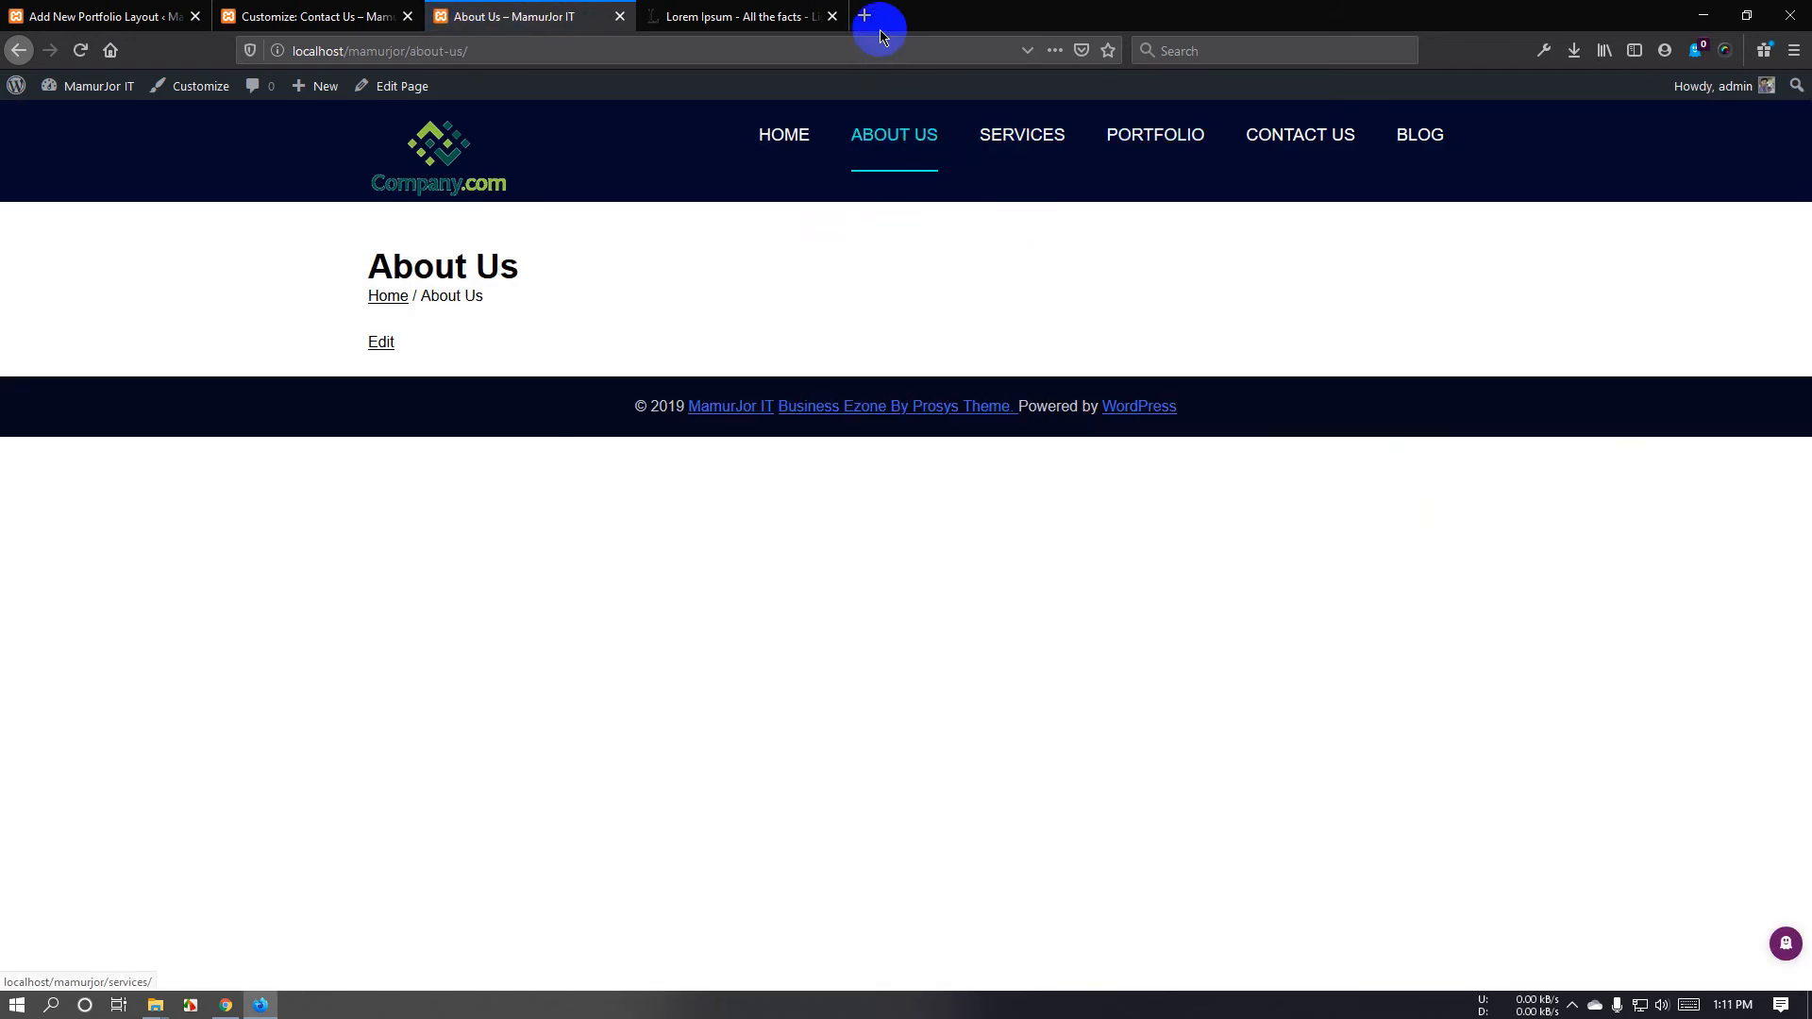
Copy the lipsum.com sample text from the standard Lorem Ipsum passage through the last 1914 translation.
left_click(783, 14)
scroll(971, 641, "down", 10)
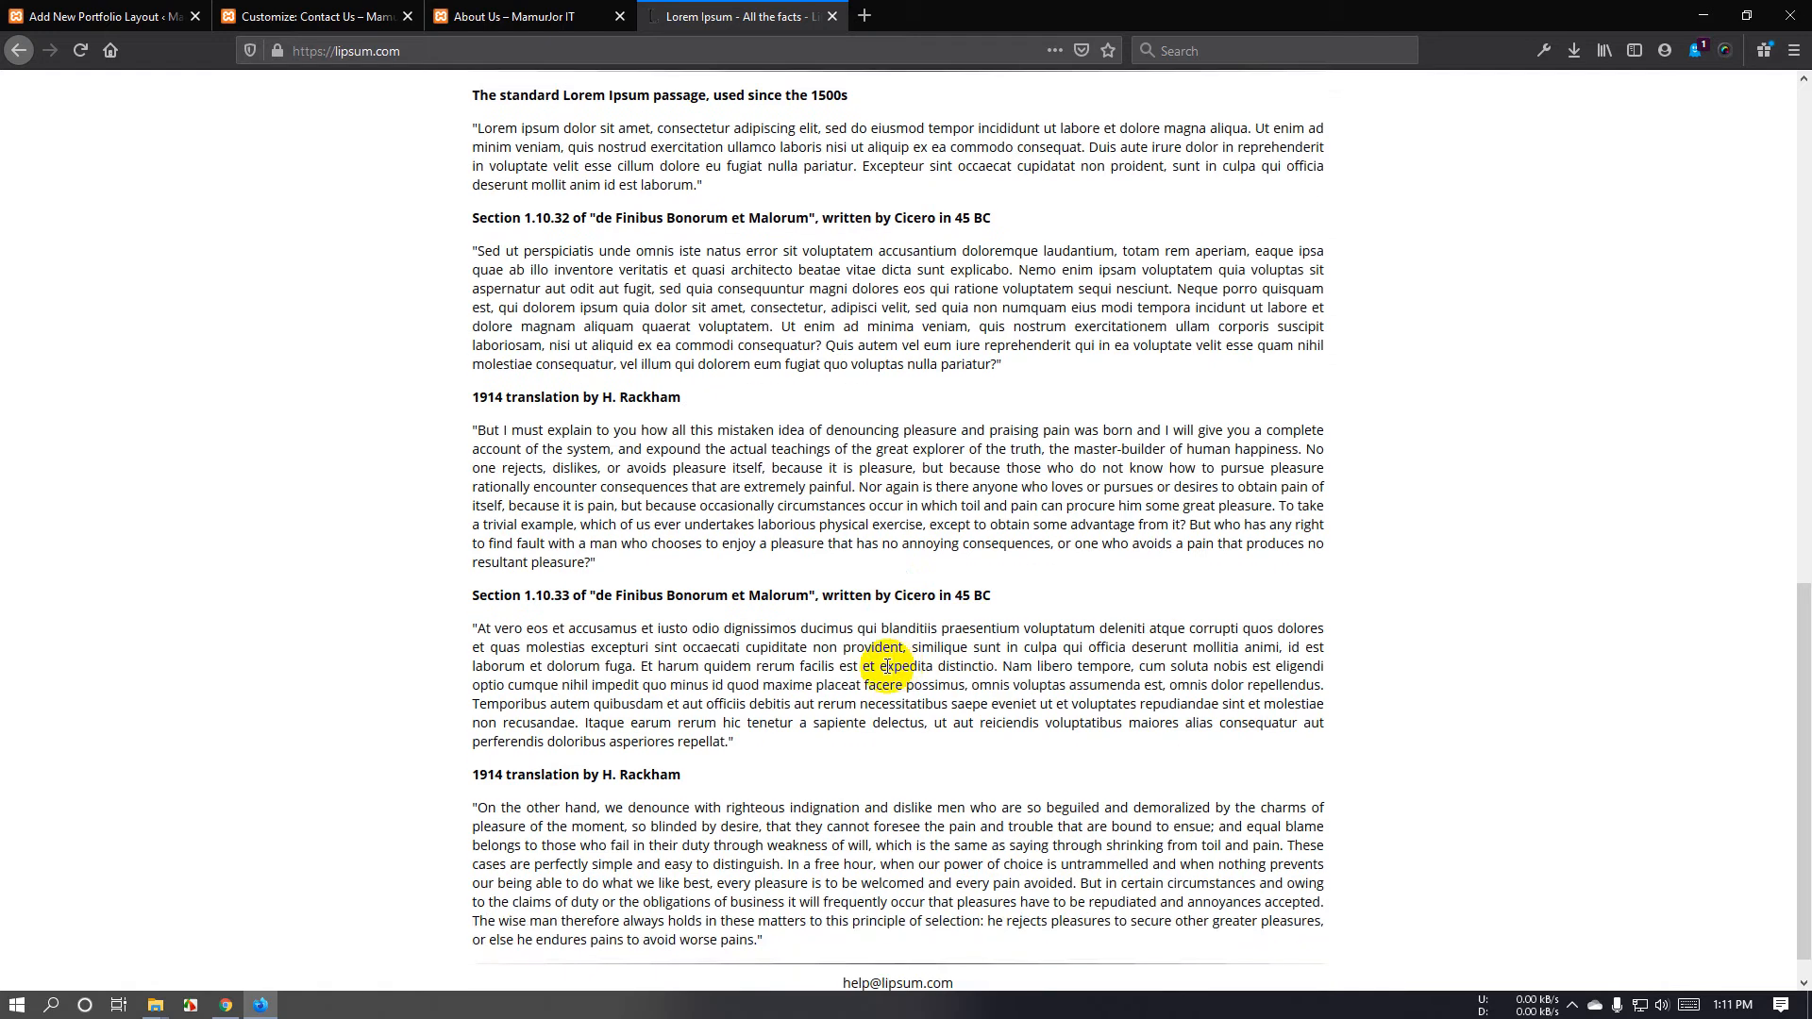
scroll(749, 761, "up", 3)
left_click_drag(475, 383, 783, 1014)
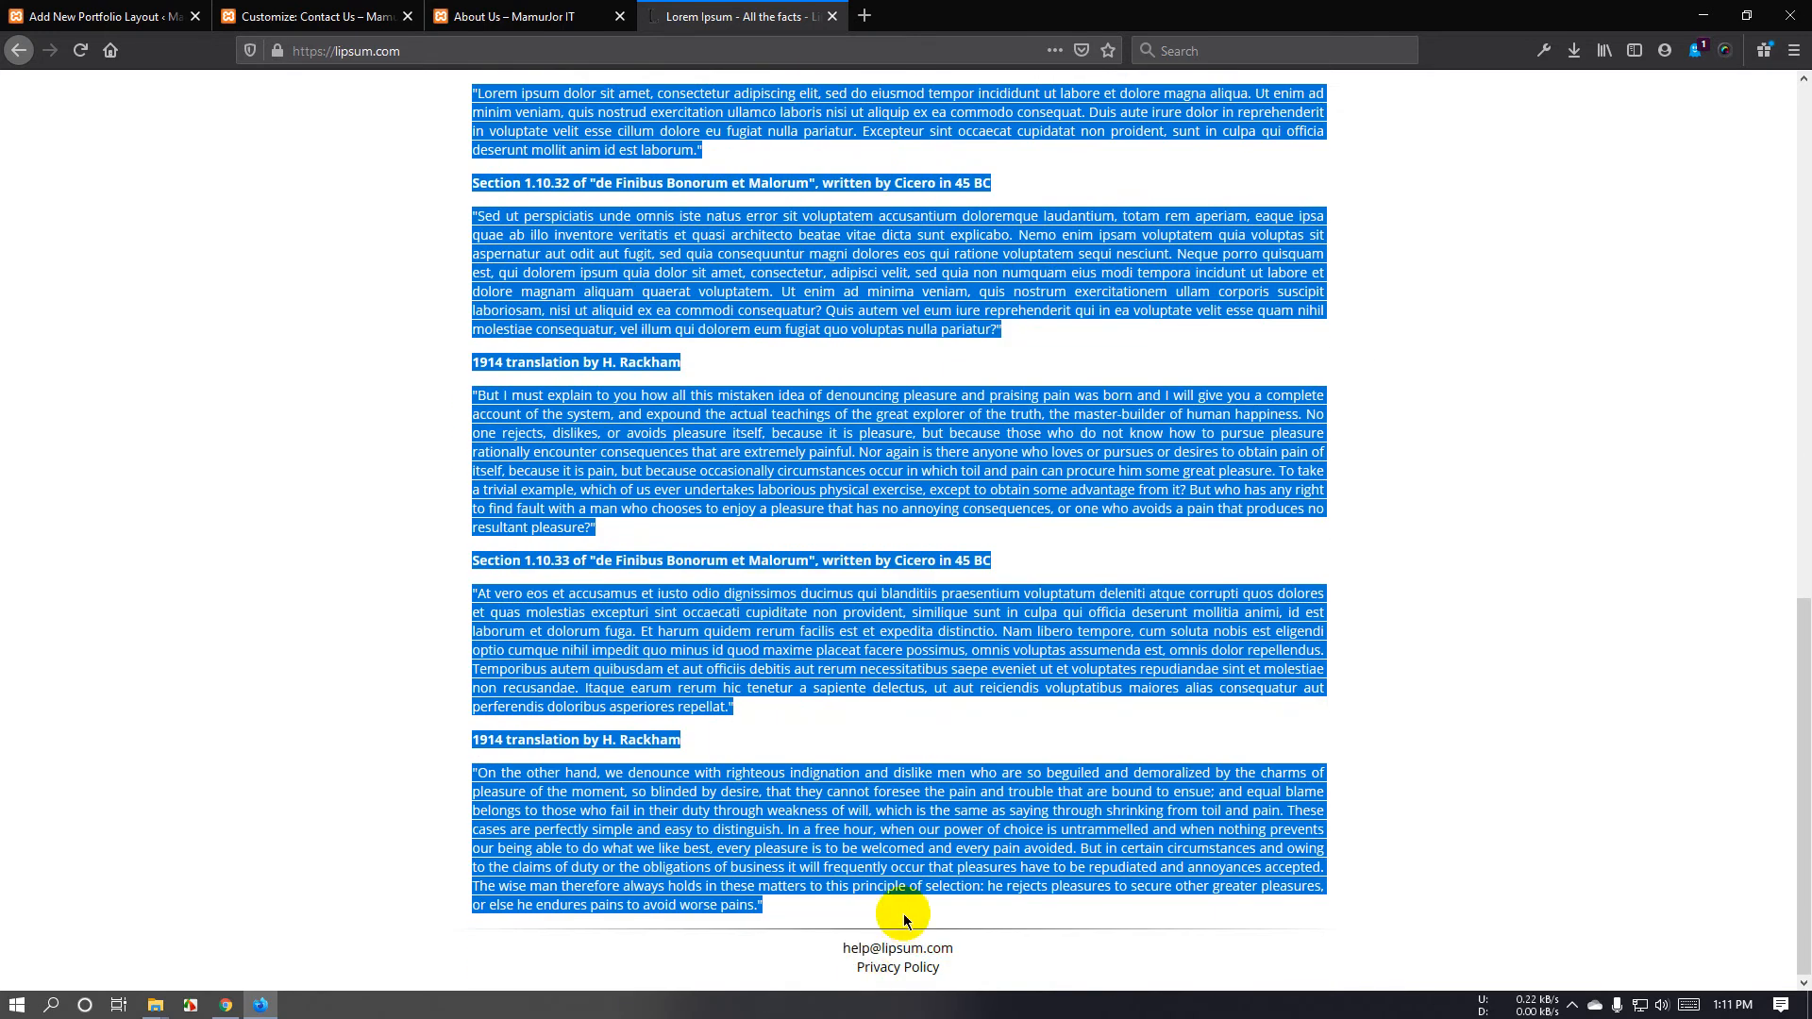
View the live Services page and open Services for editing from the WordPress page list.
left_click(311, 16)
left_click(99, 16)
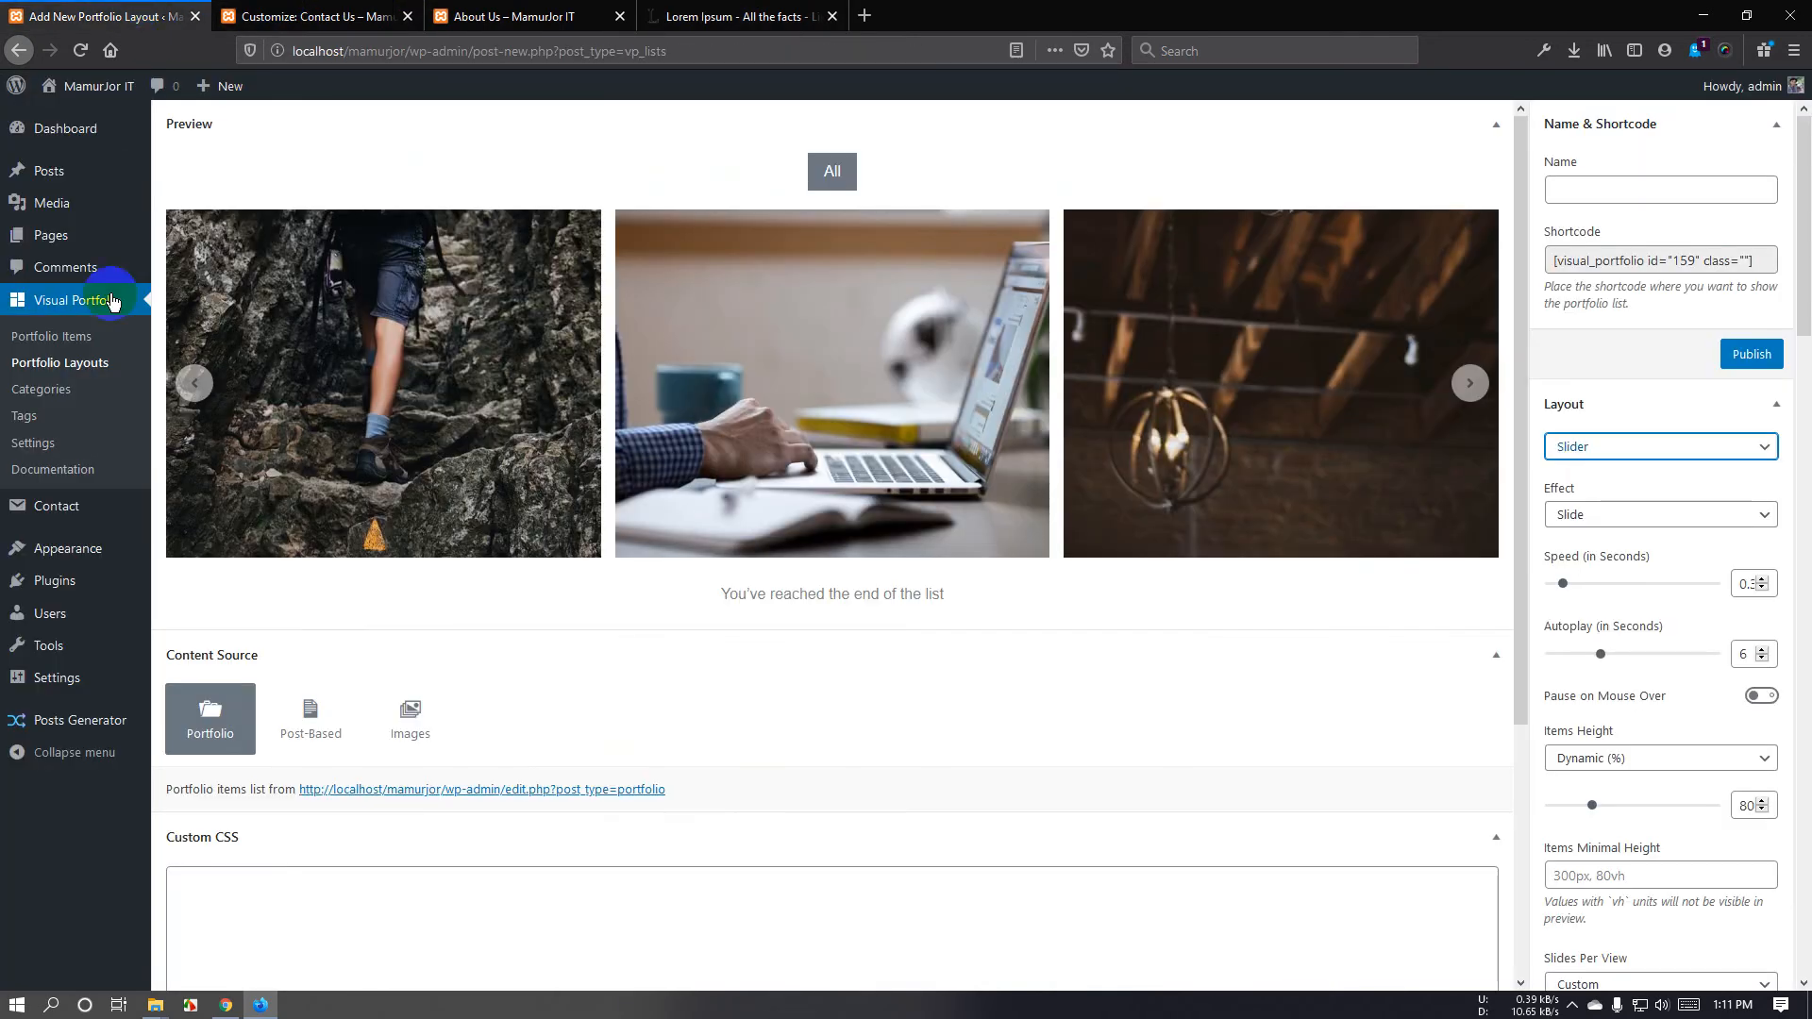
left_click(57, 235)
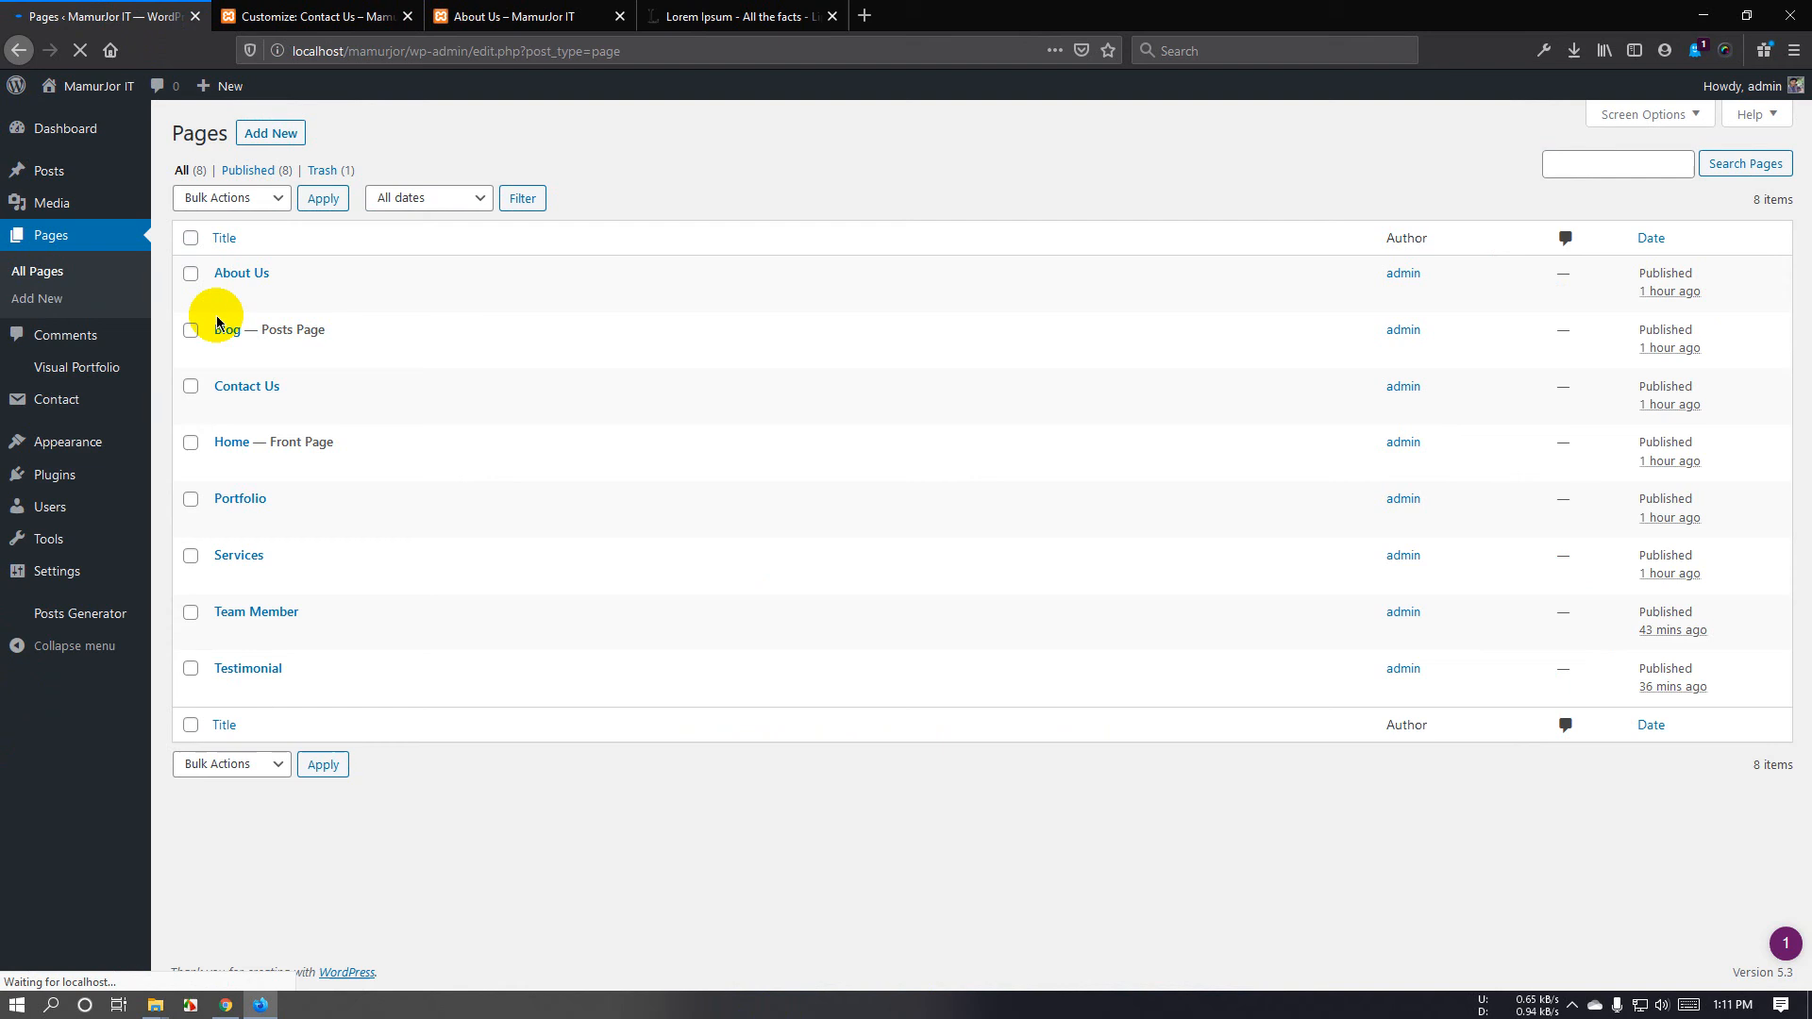
left_click(528, 16)
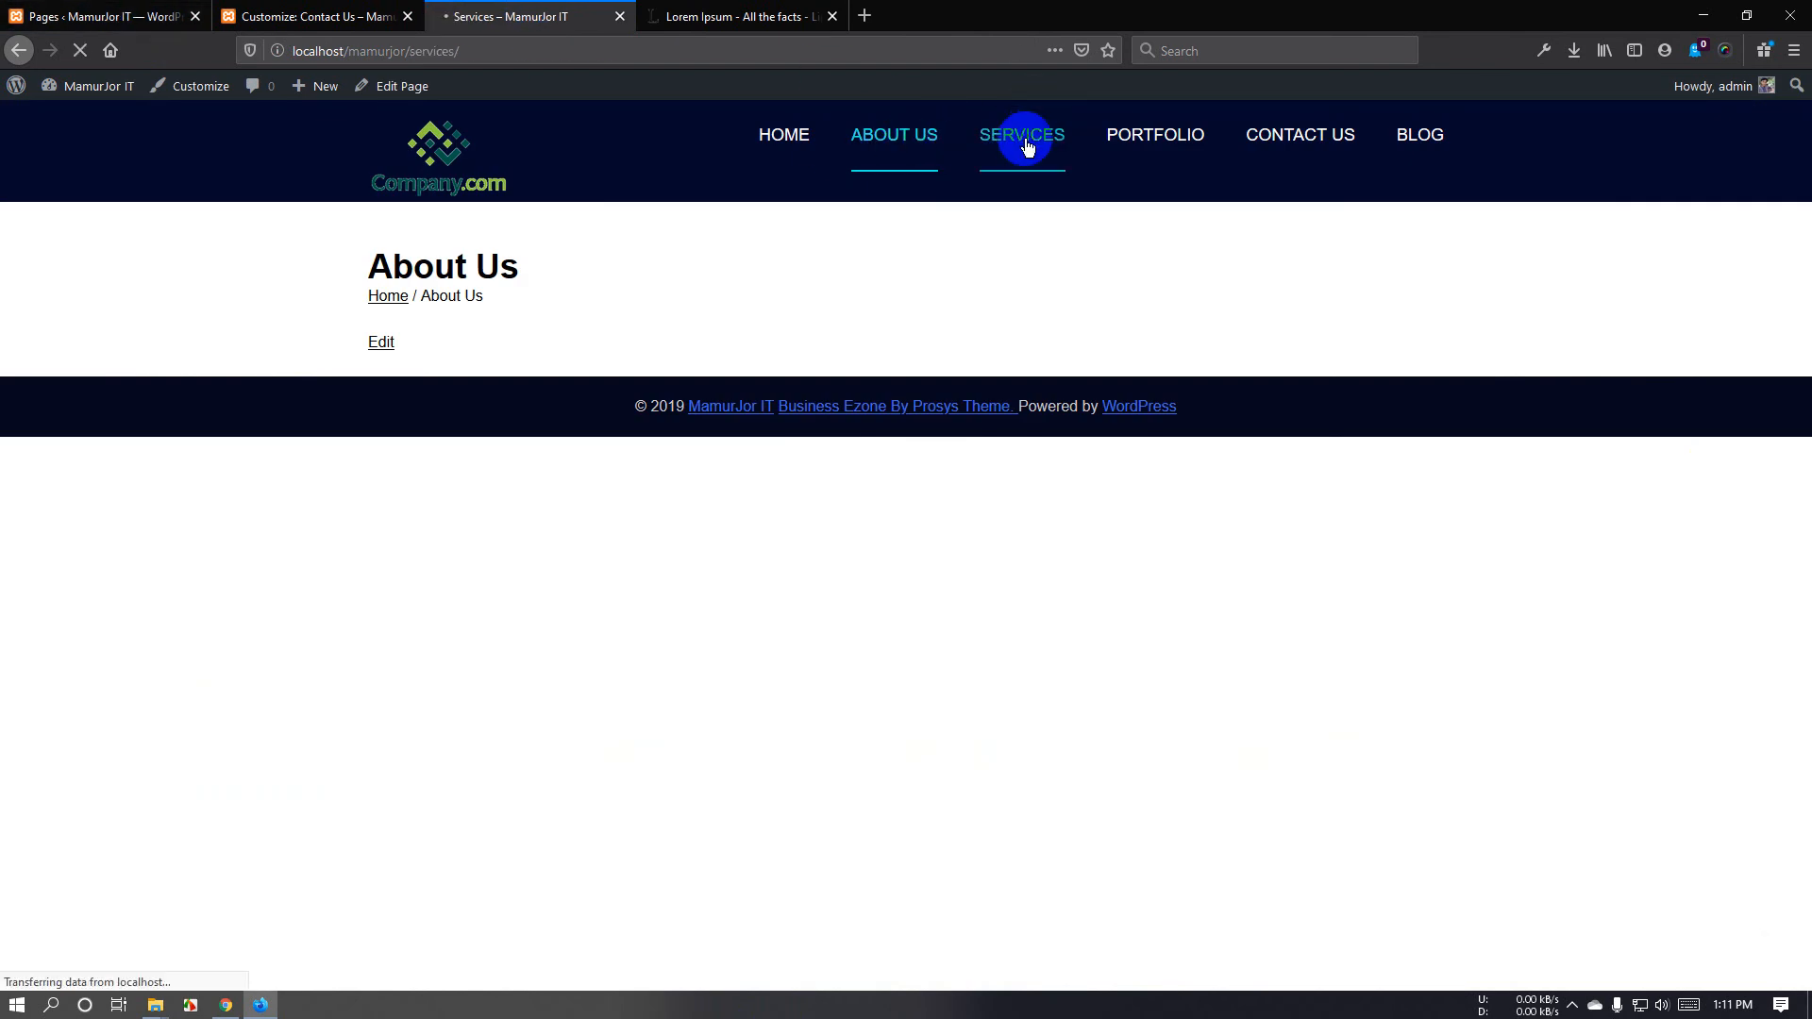
left_click(104, 16)
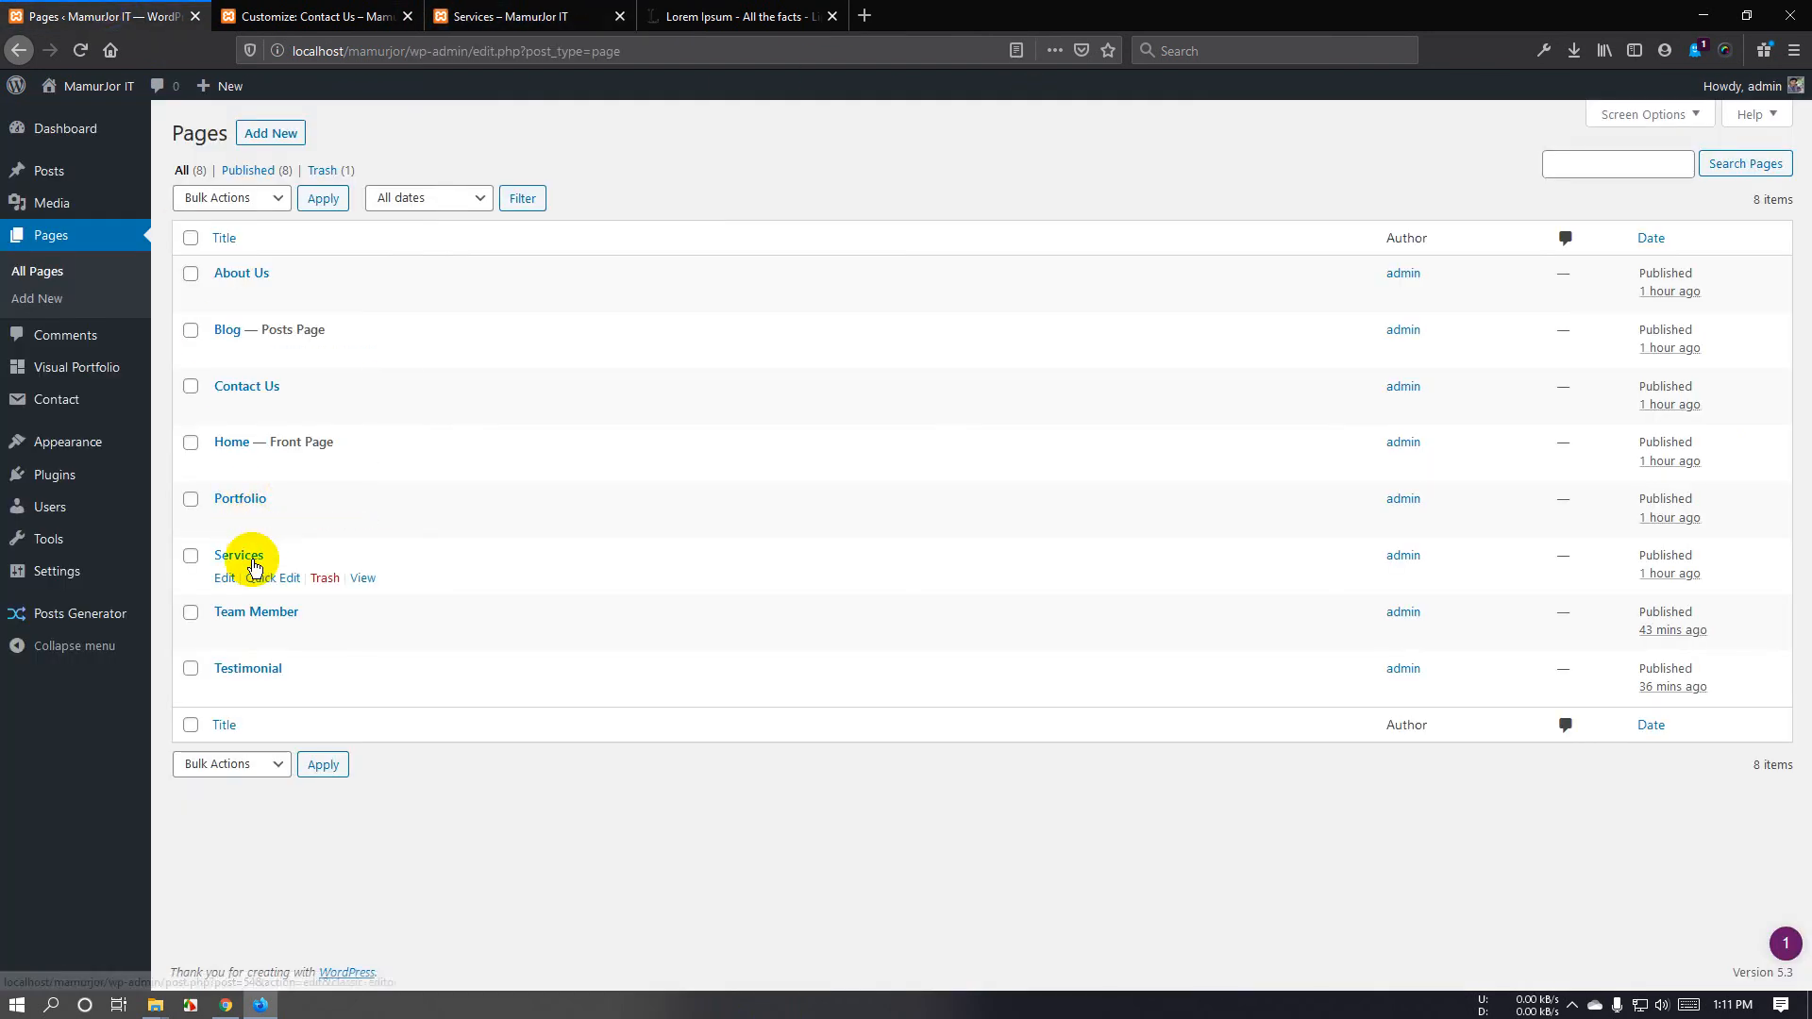
left_click(224, 577)
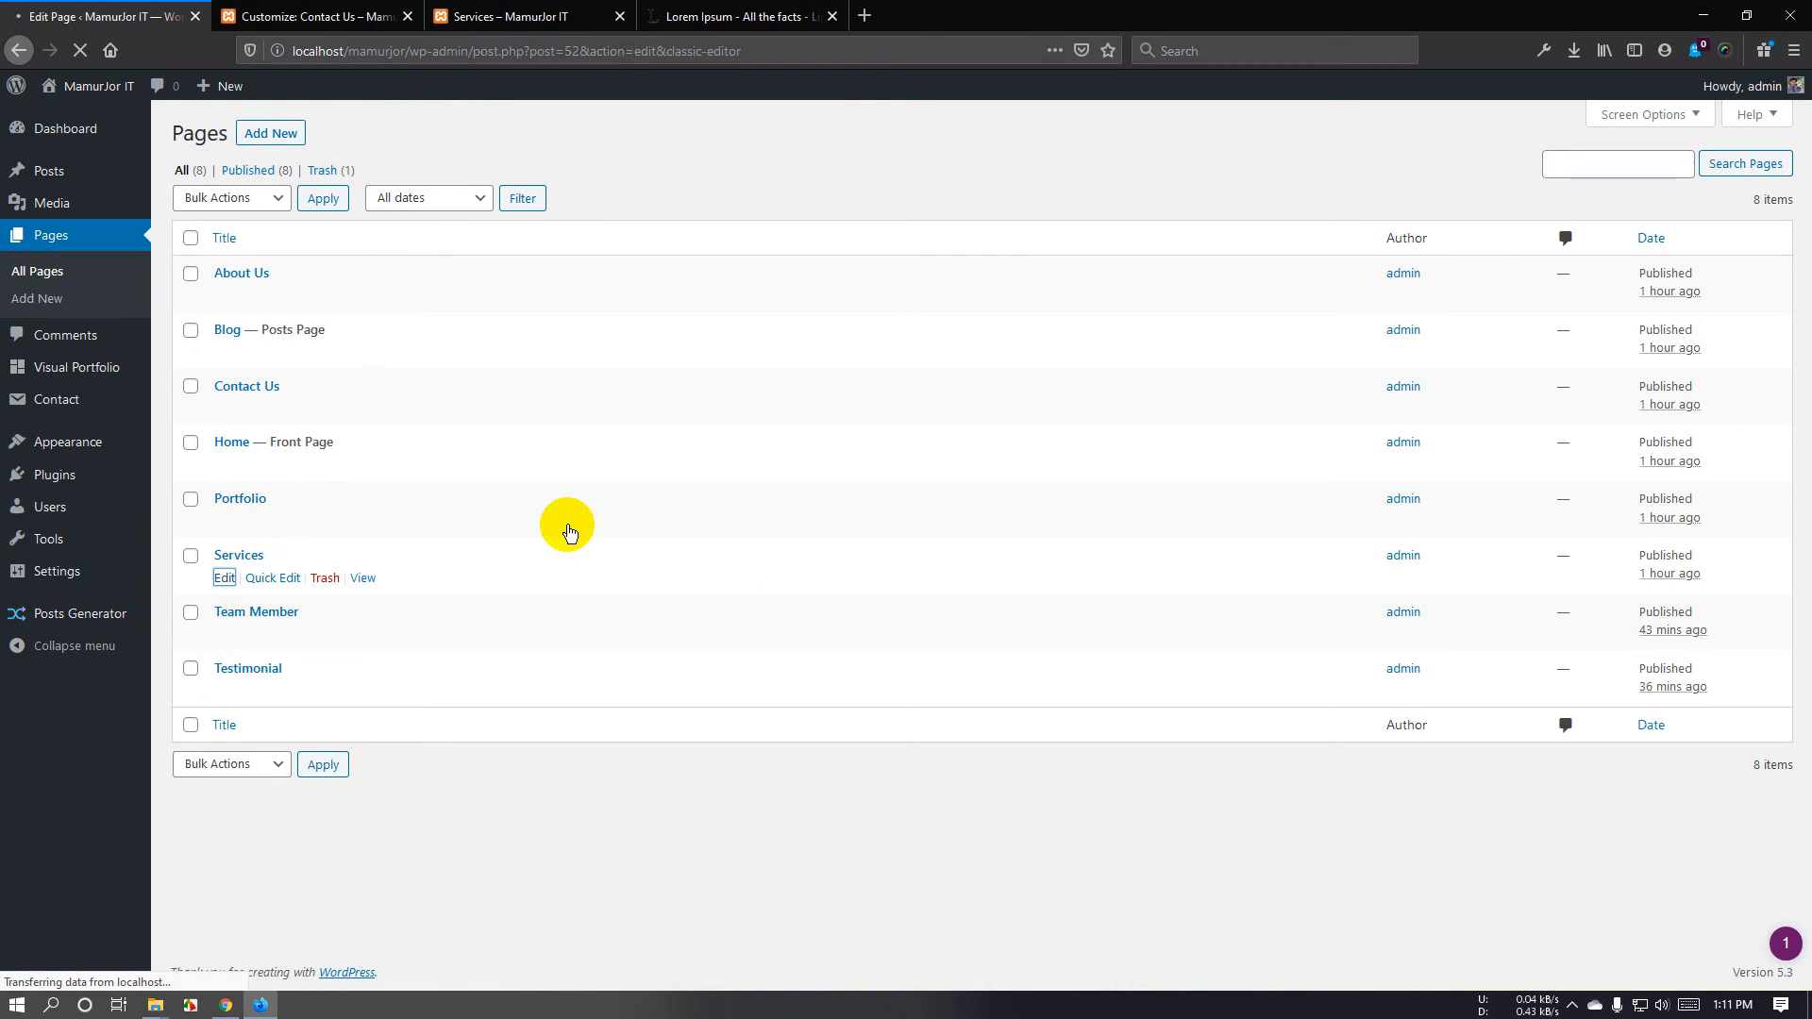
Paste the copied Lorem Ipsum passages into the Services page body and update the page.
left_click(398, 421)
key("ctrl+v")
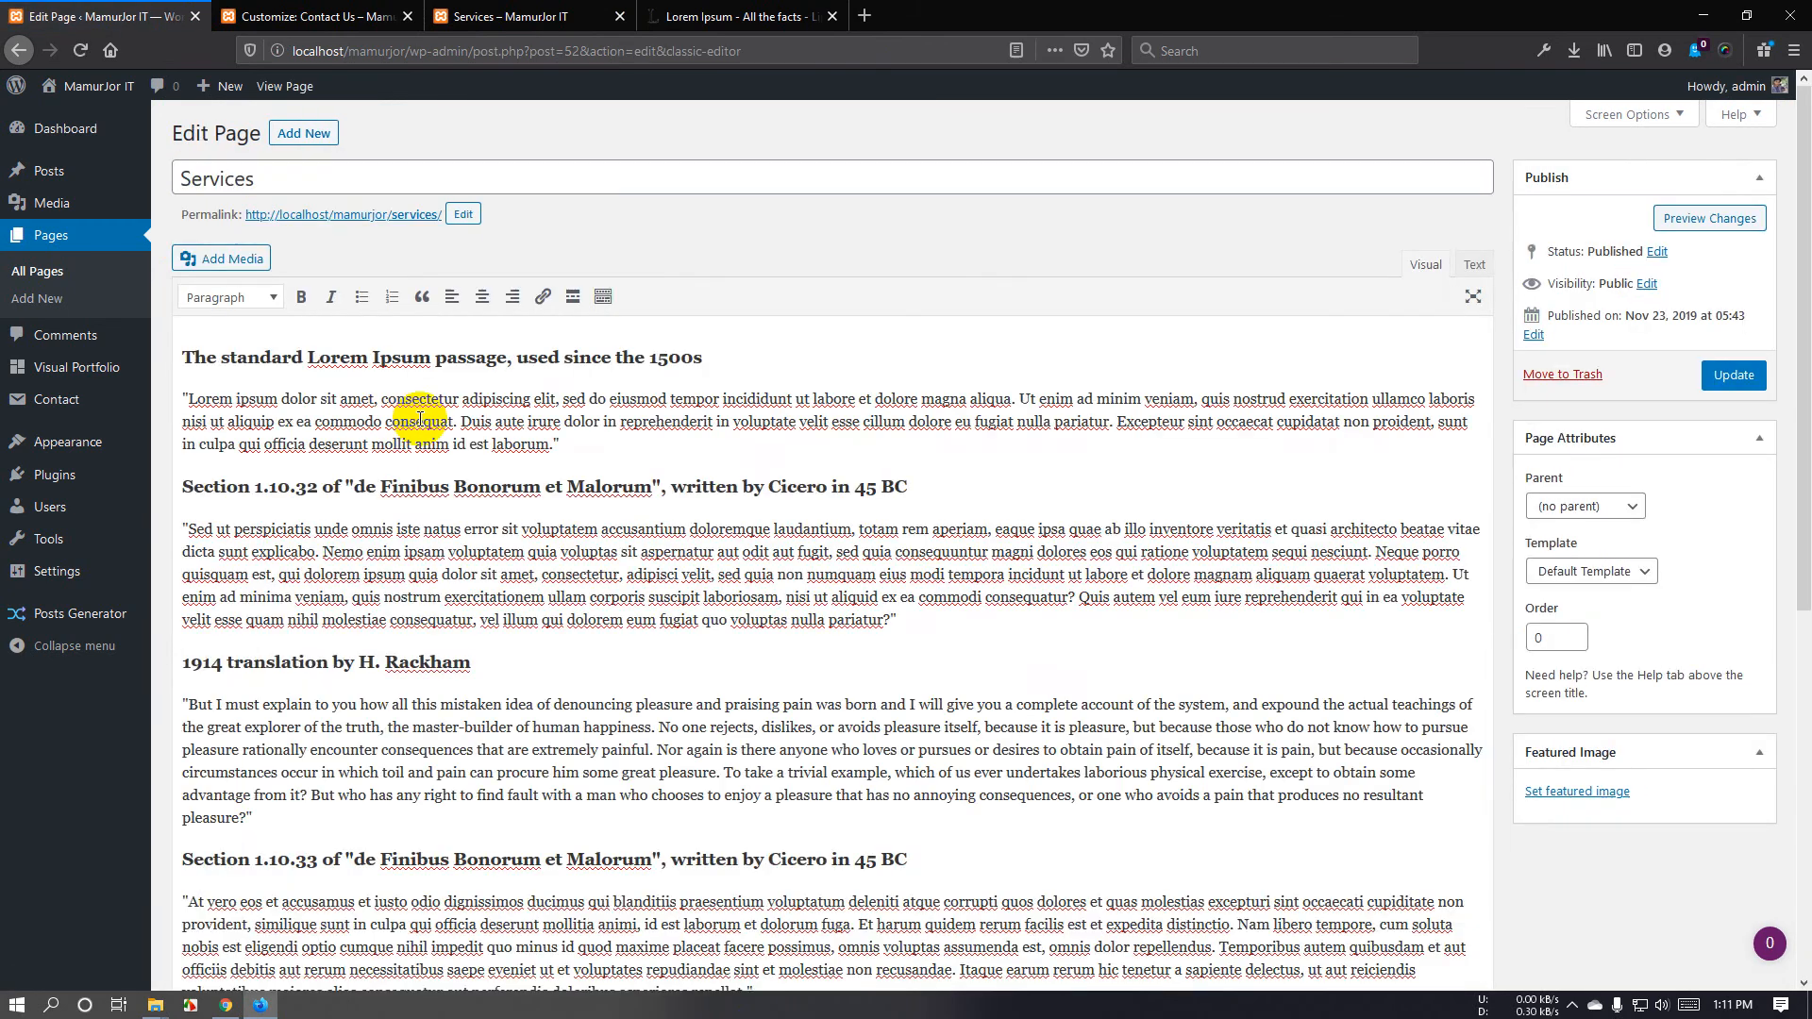
scroll(419, 418, "down", 3)
left_click(1746, 335)
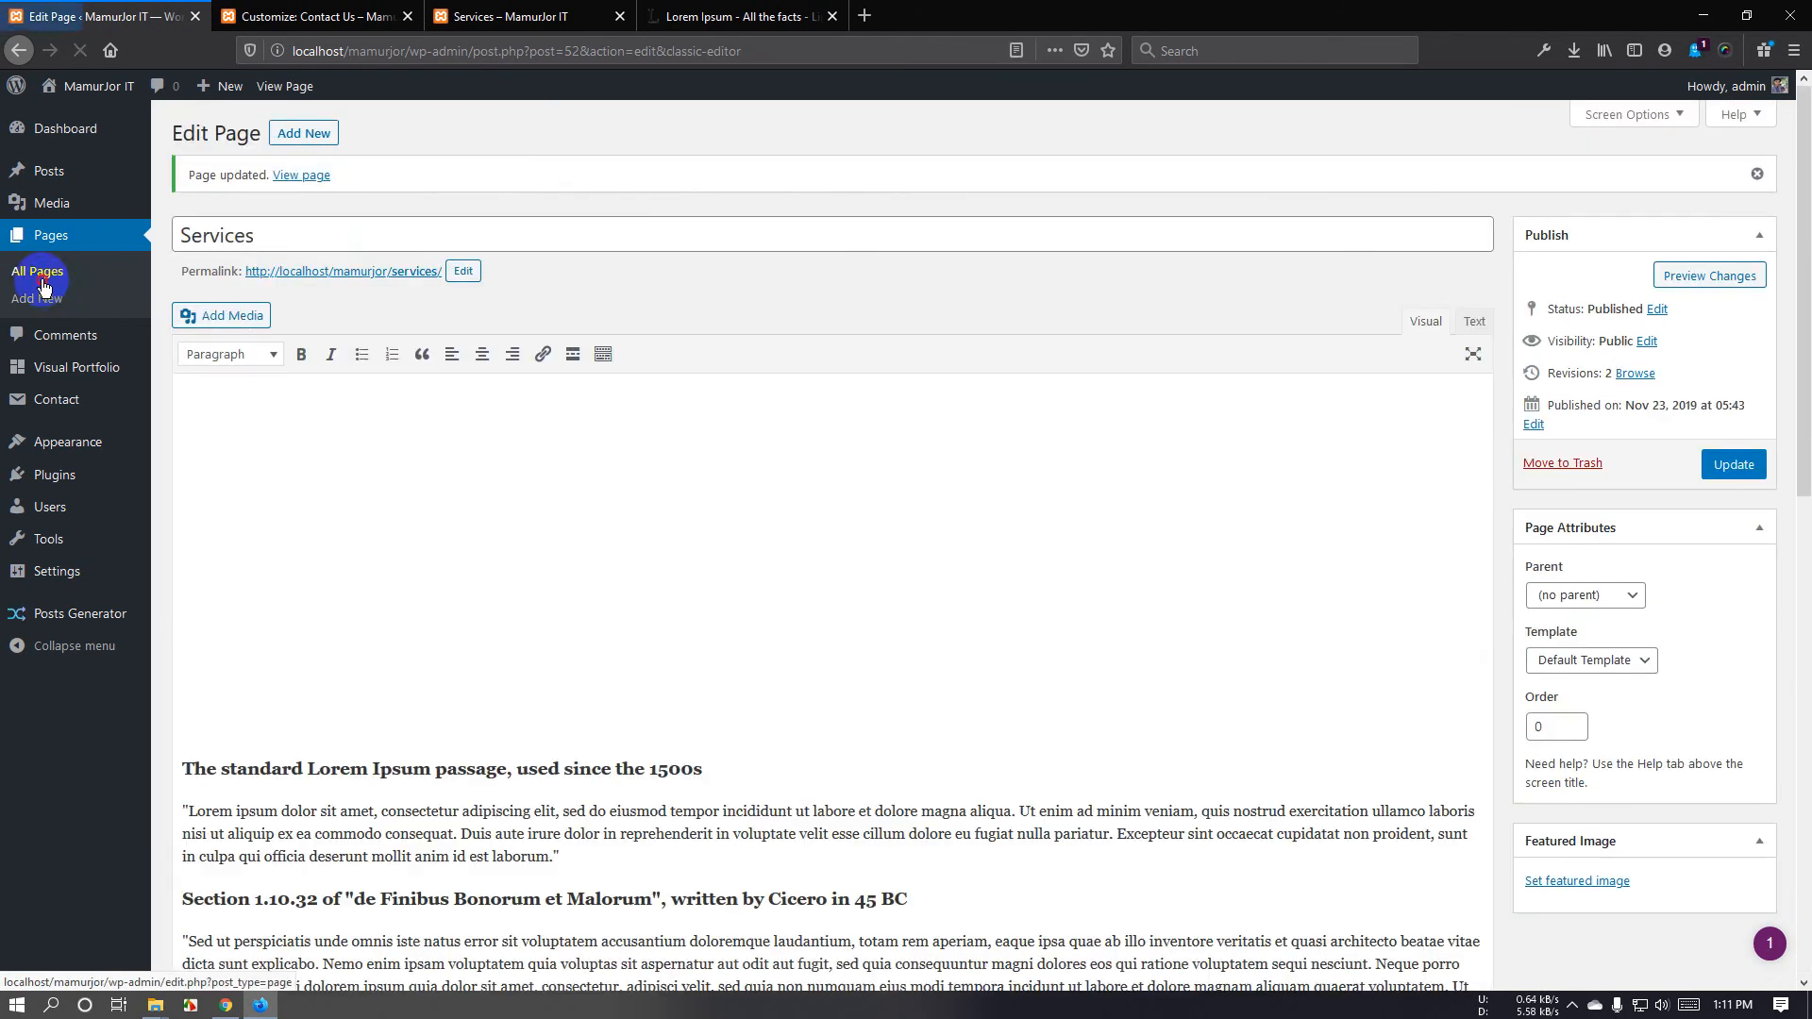
Return to the page list, check the live site's menu and open the About Us page for editing.
left_click(40, 281)
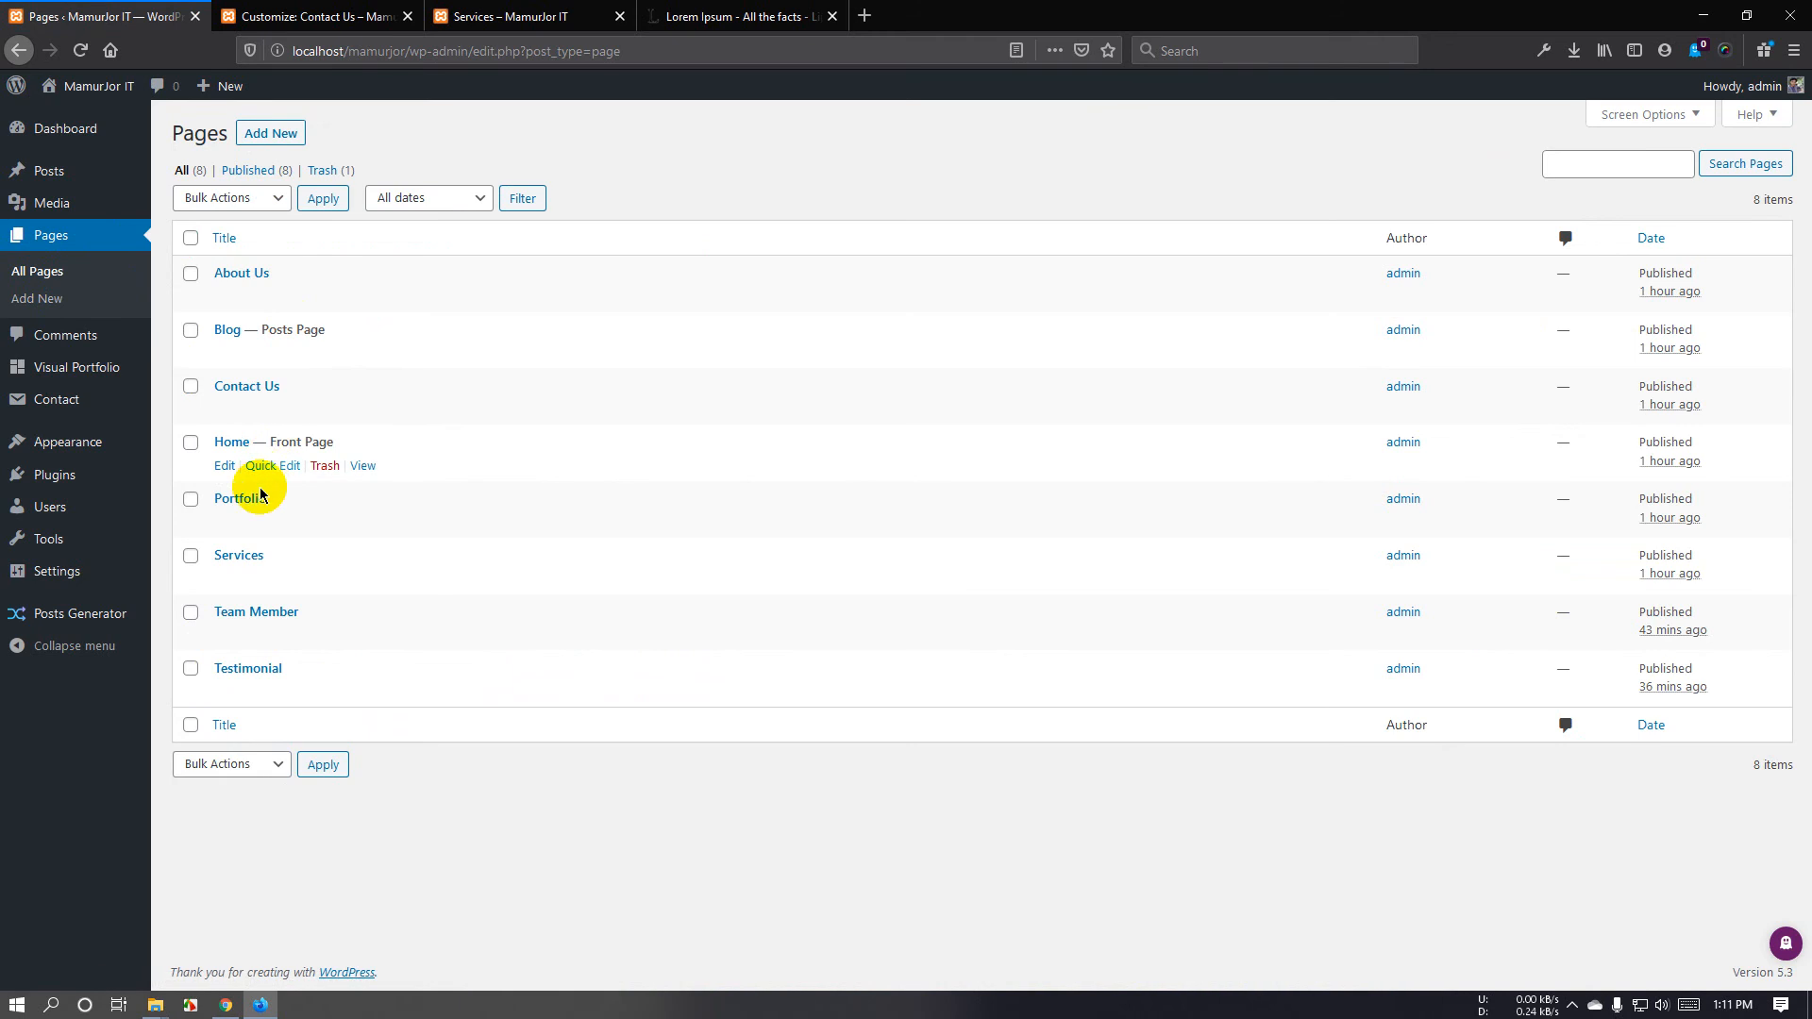
left_click(505, 16)
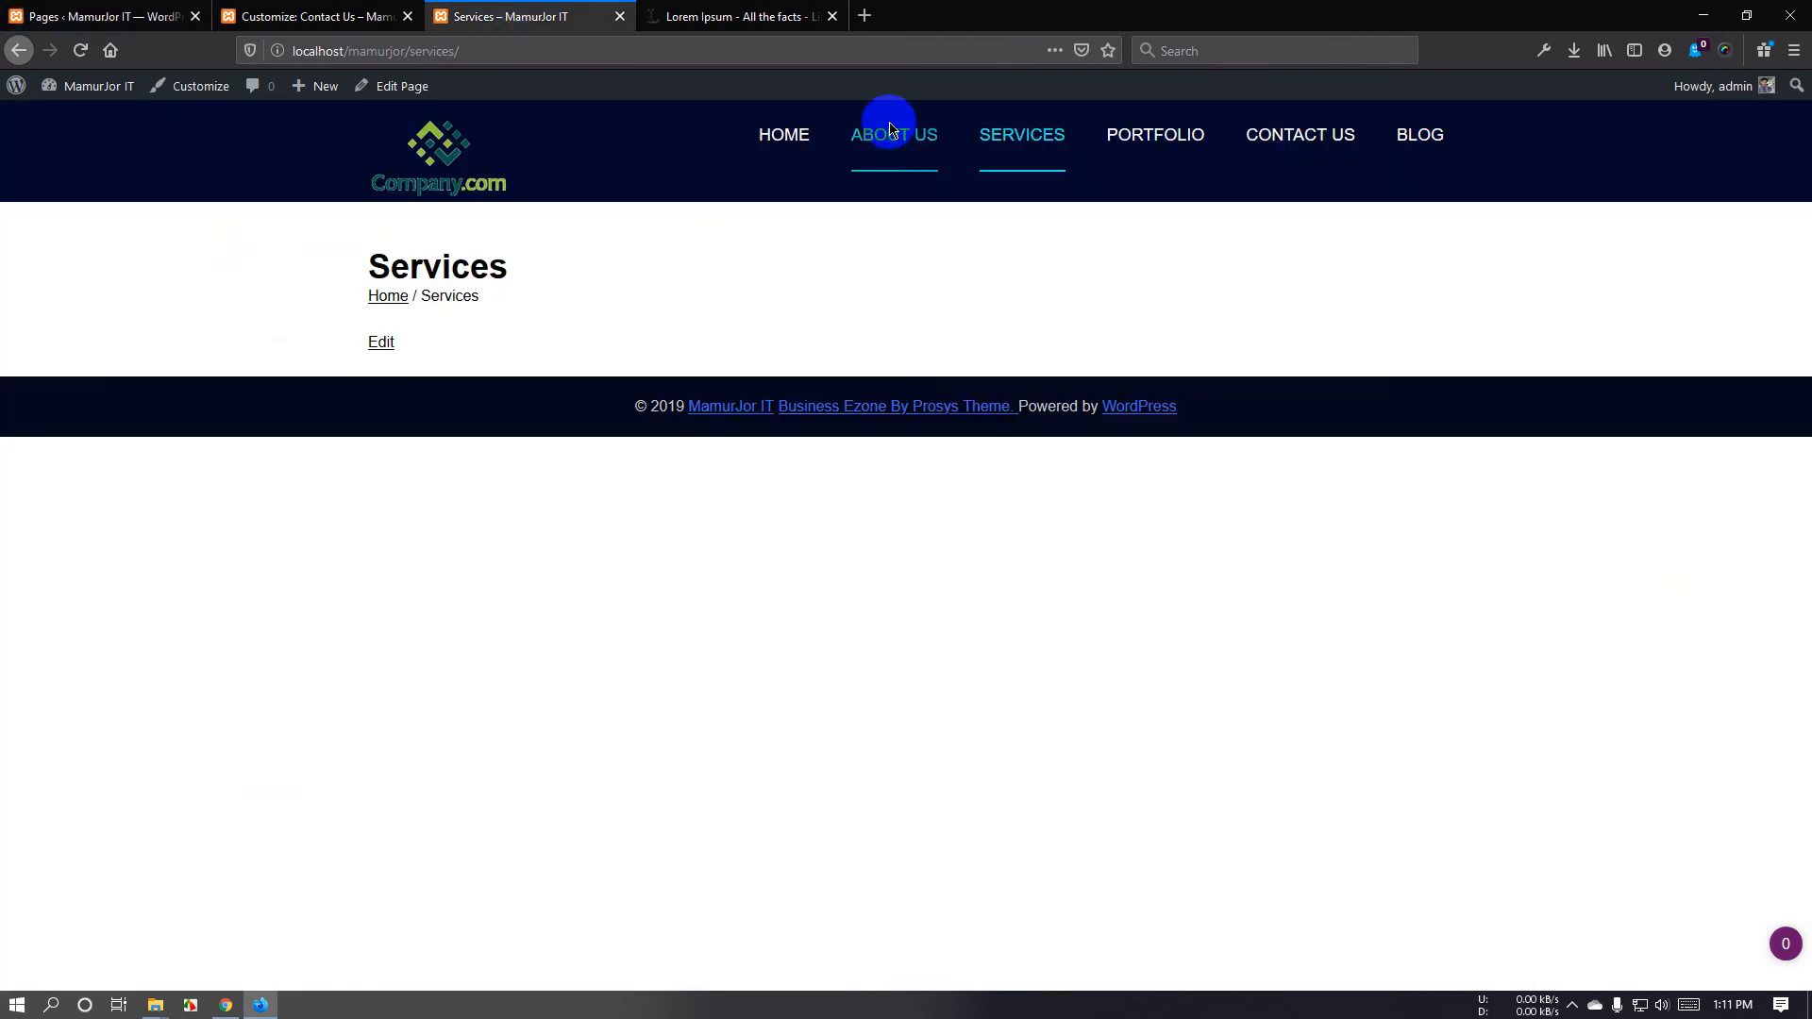
left_click(104, 16)
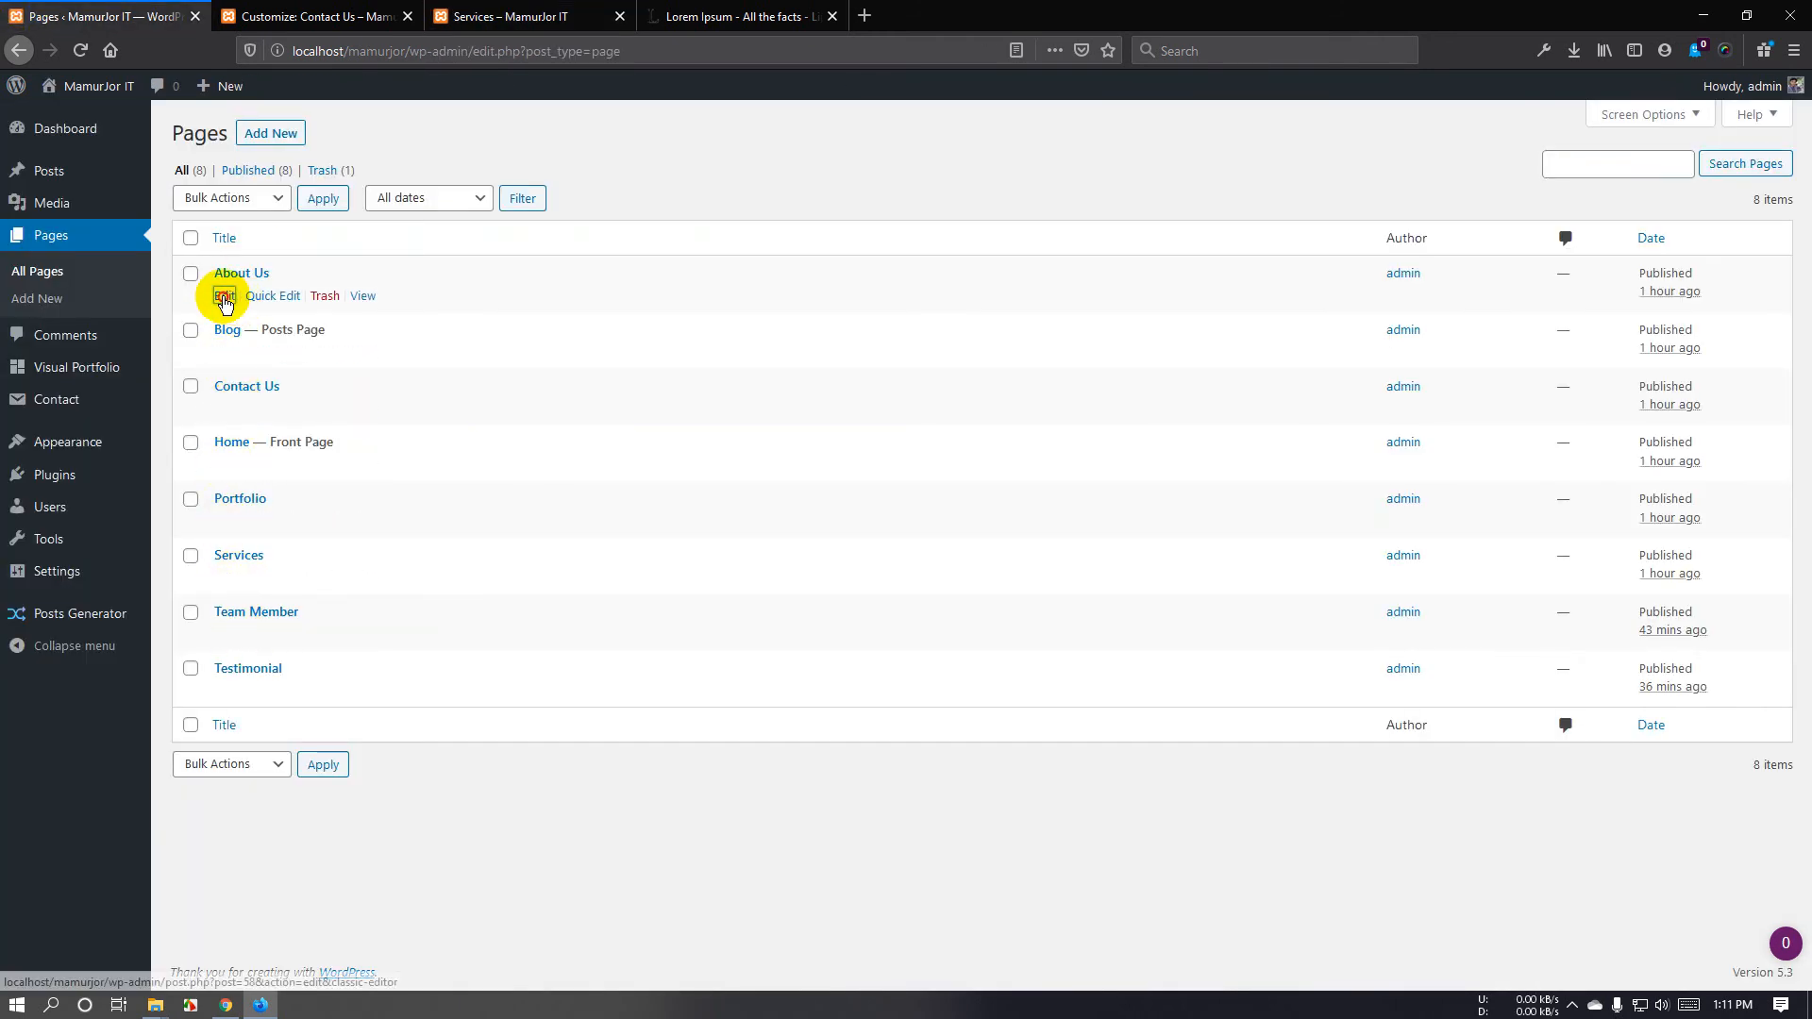
left_click(224, 297)
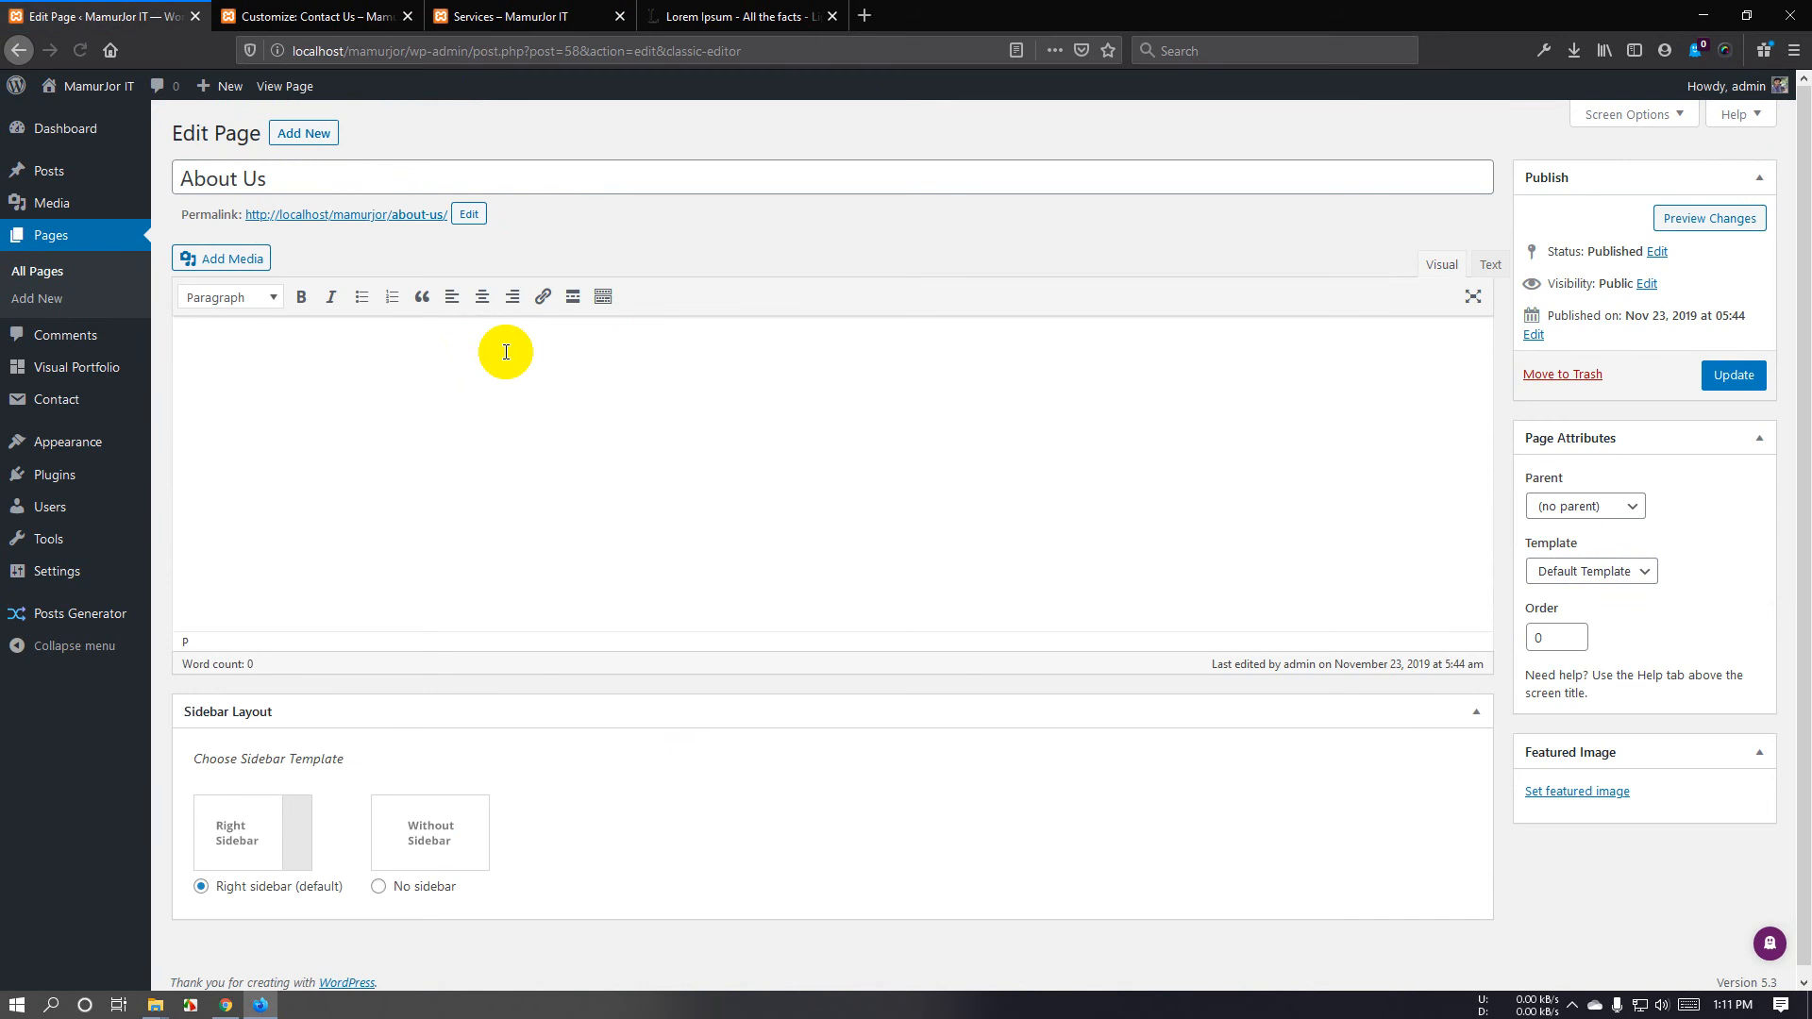
Paste the copied Lorem Ipsum passages into the About Us page body, review the text and update the page.
key("ctrl+v")
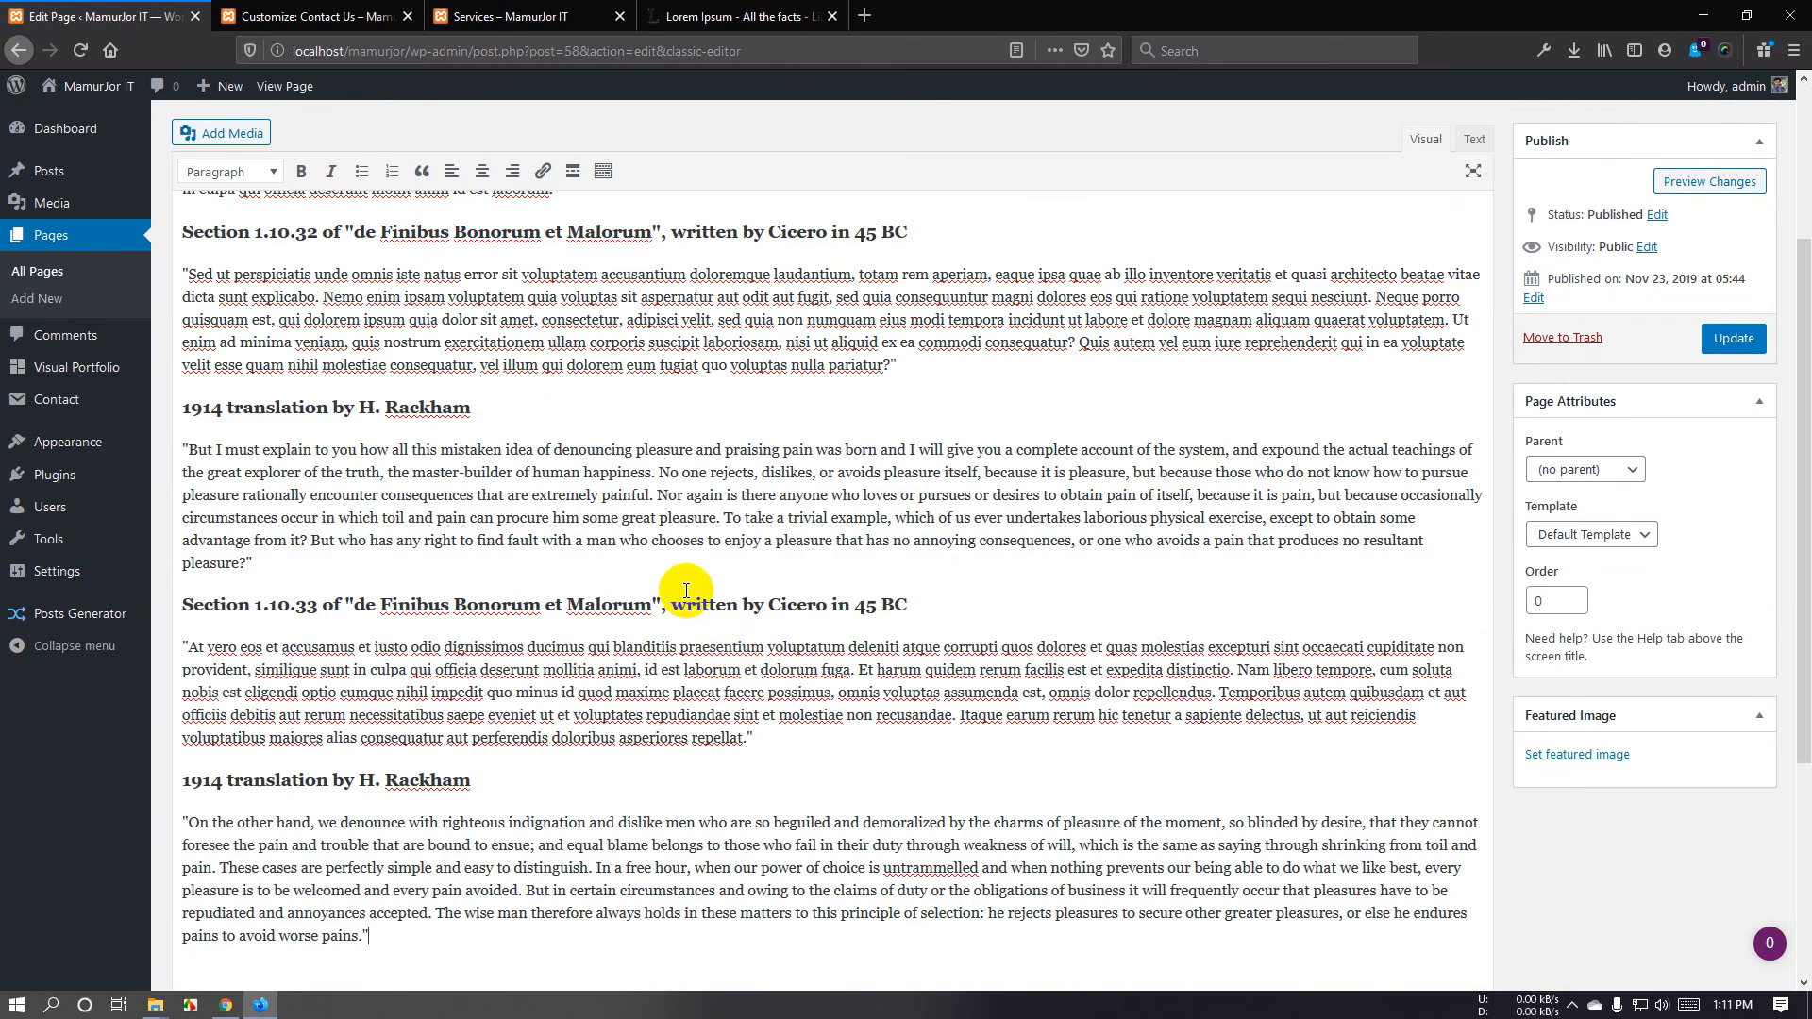
scroll(703, 660, "down", 5)
scroll(695, 679, "up", 7)
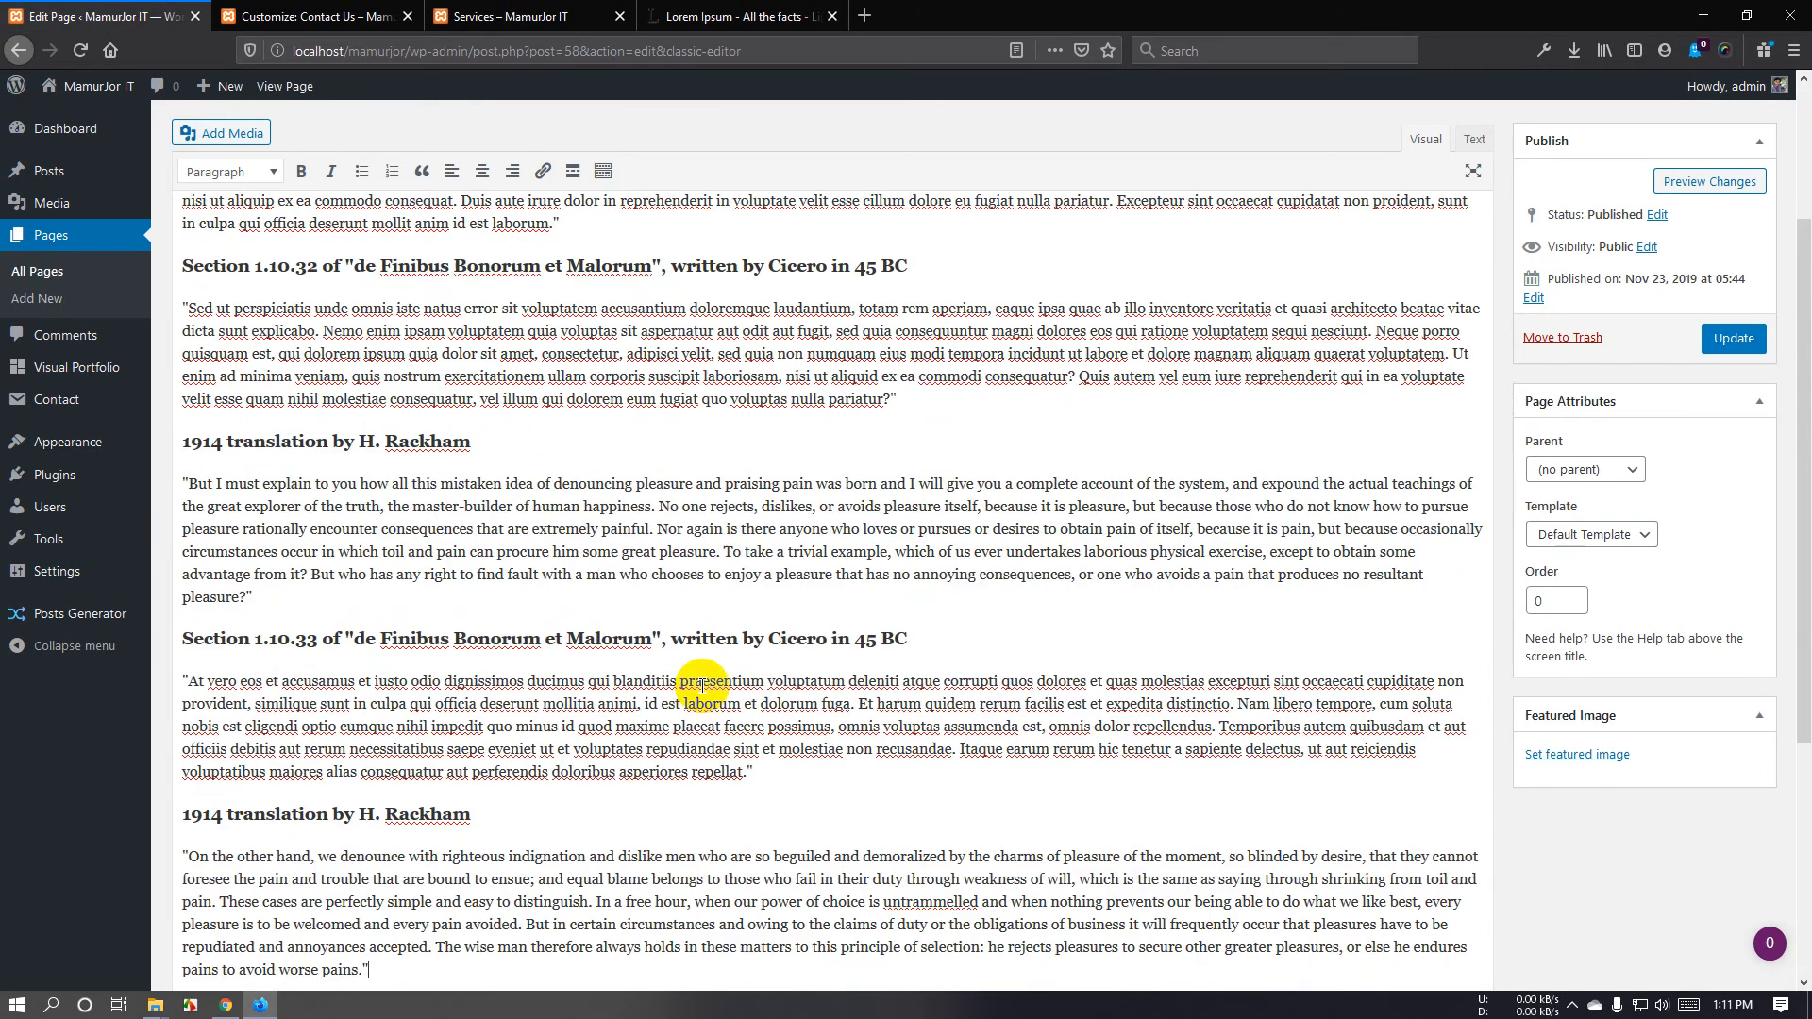
scroll(611, 566, "up", 1)
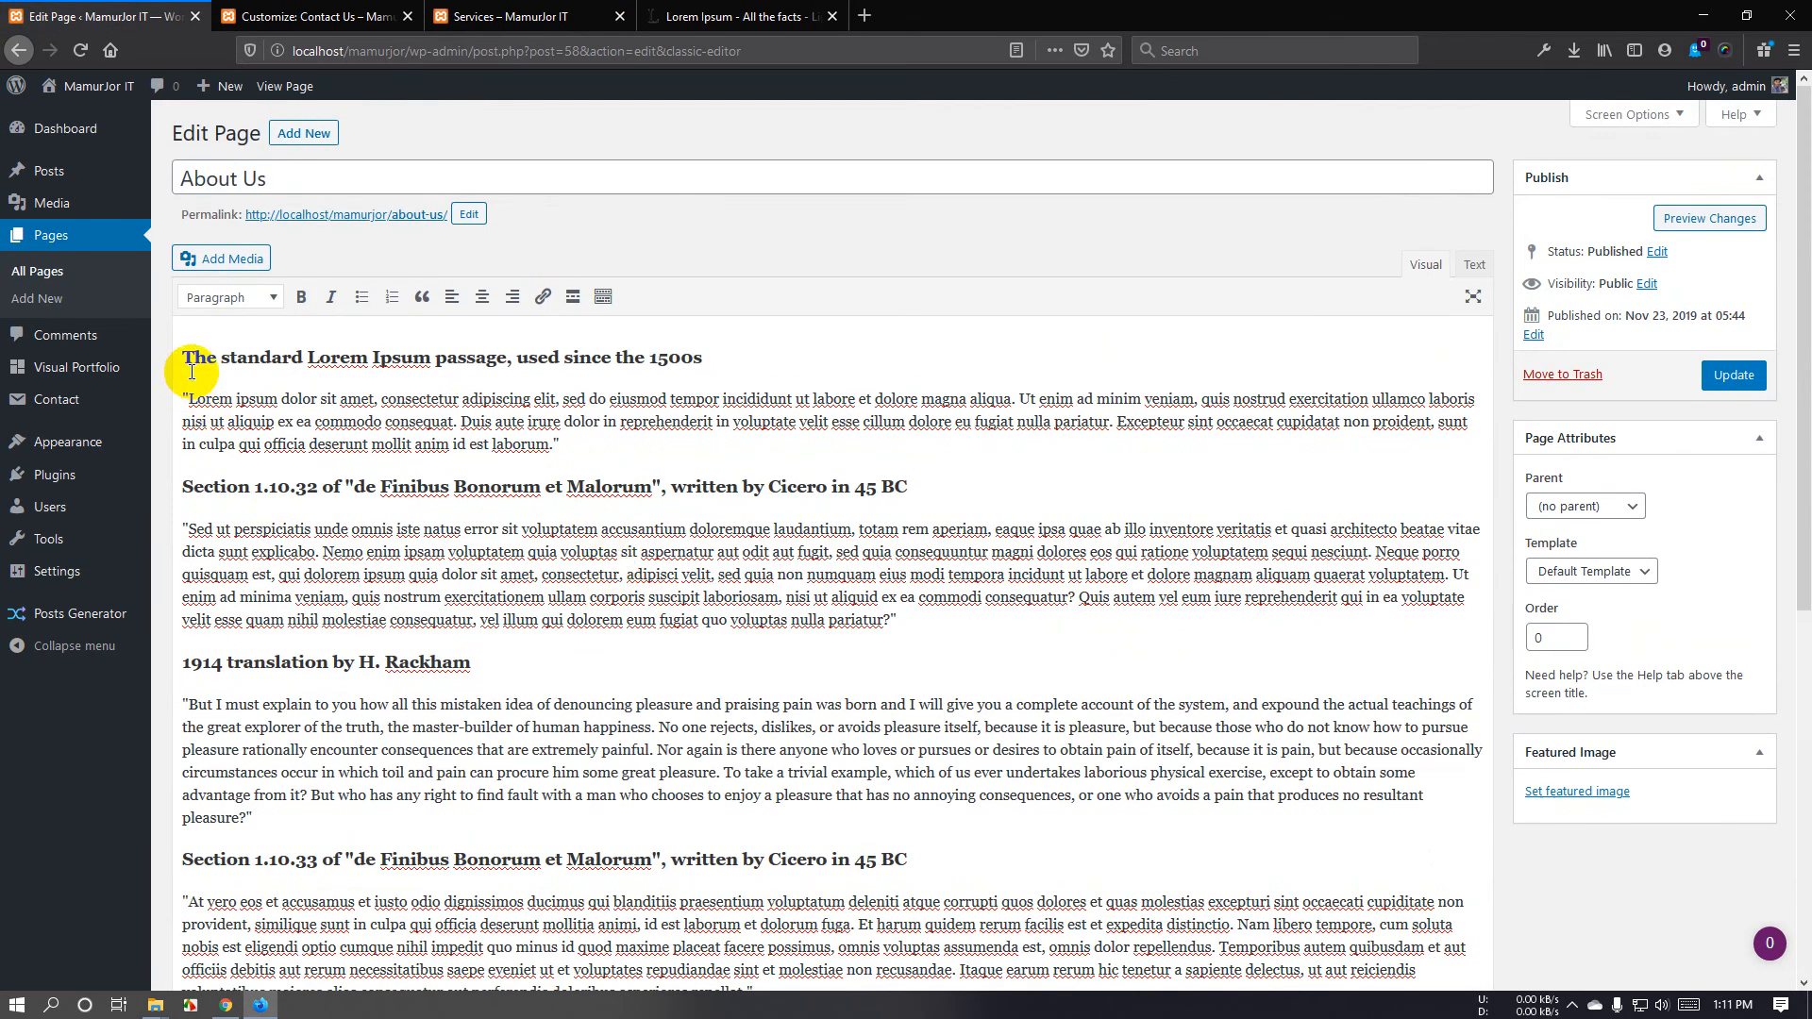
left_click_drag(251, 423, 248, 444)
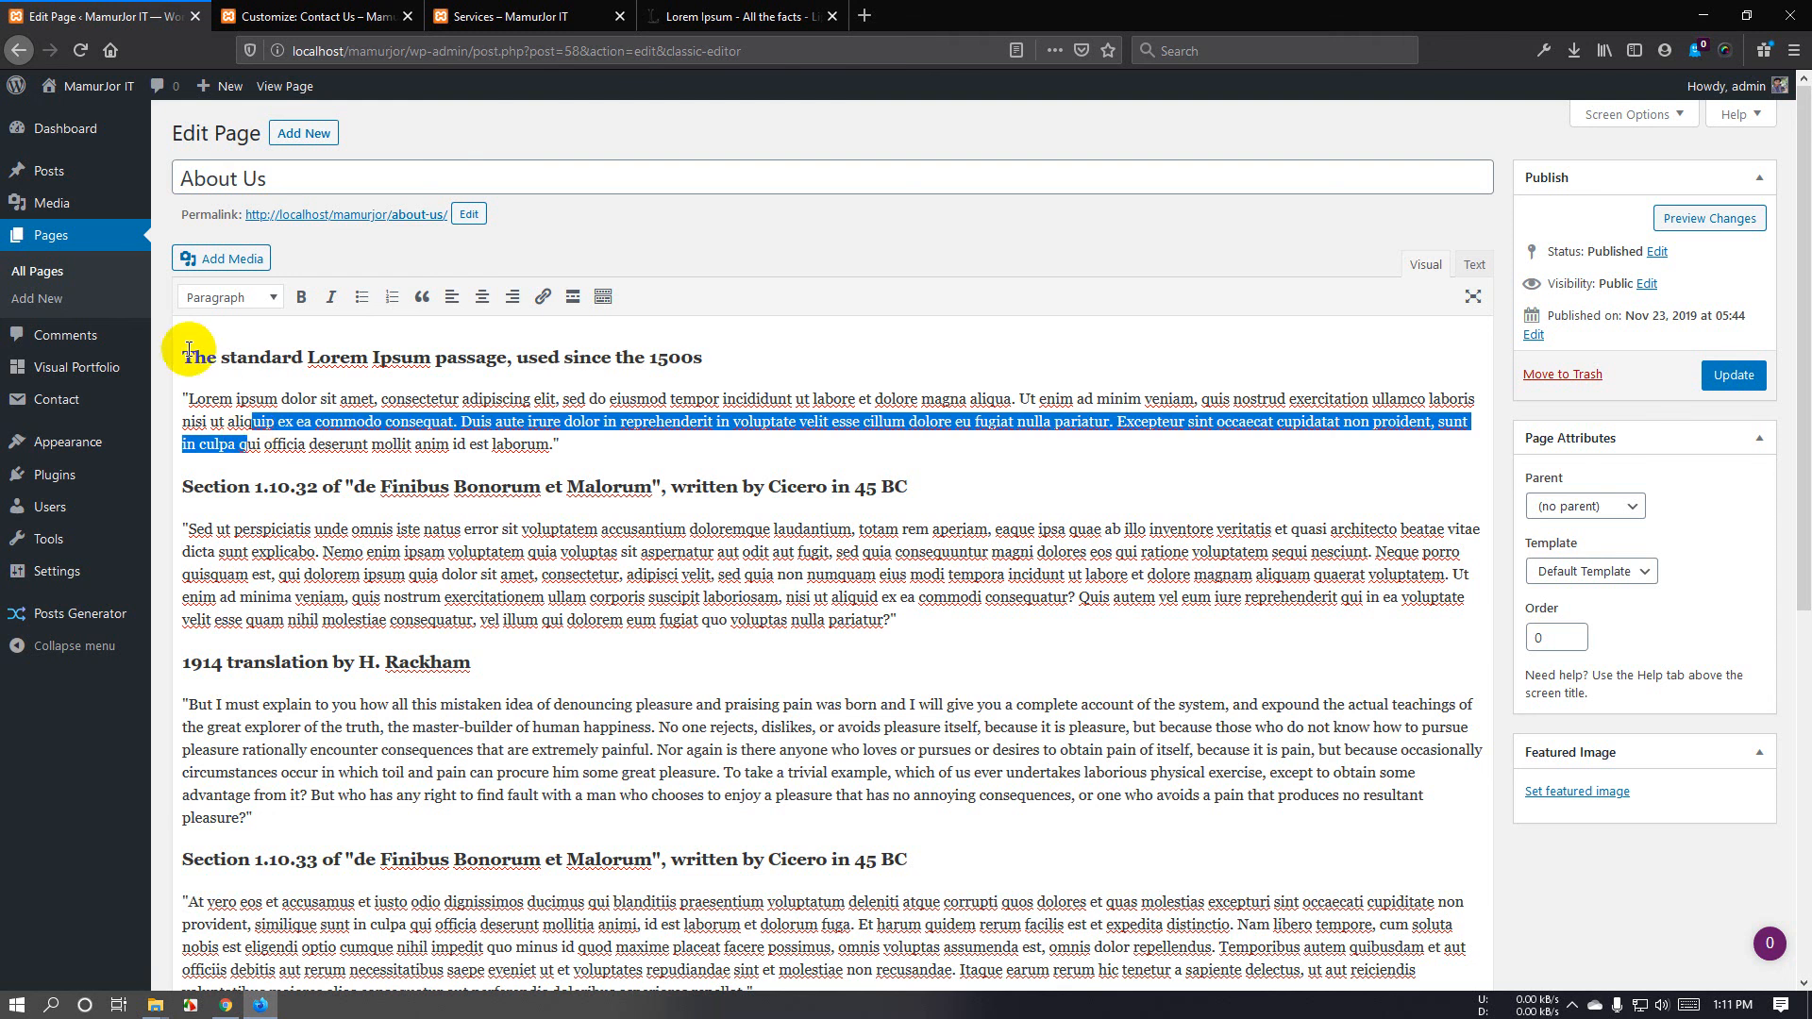
left_click_drag(184, 353, 608, 934)
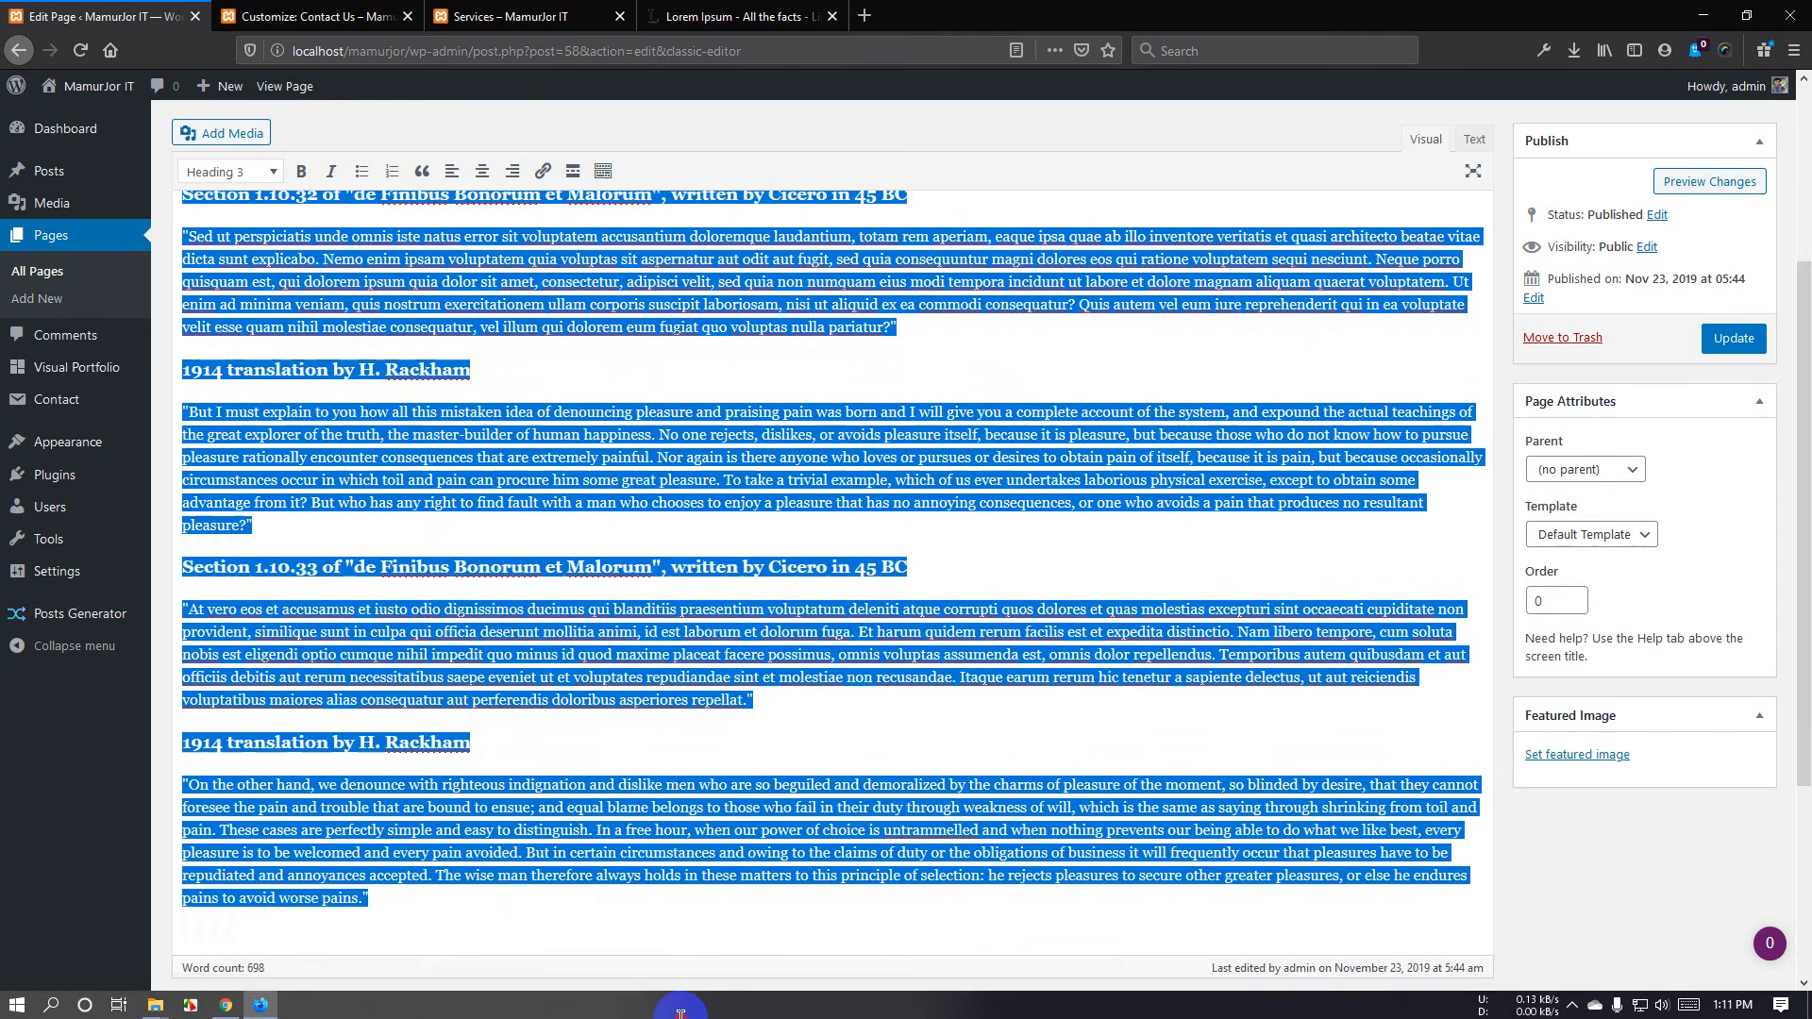
left_click(609, 649)
scroll(608, 649, "up", 4)
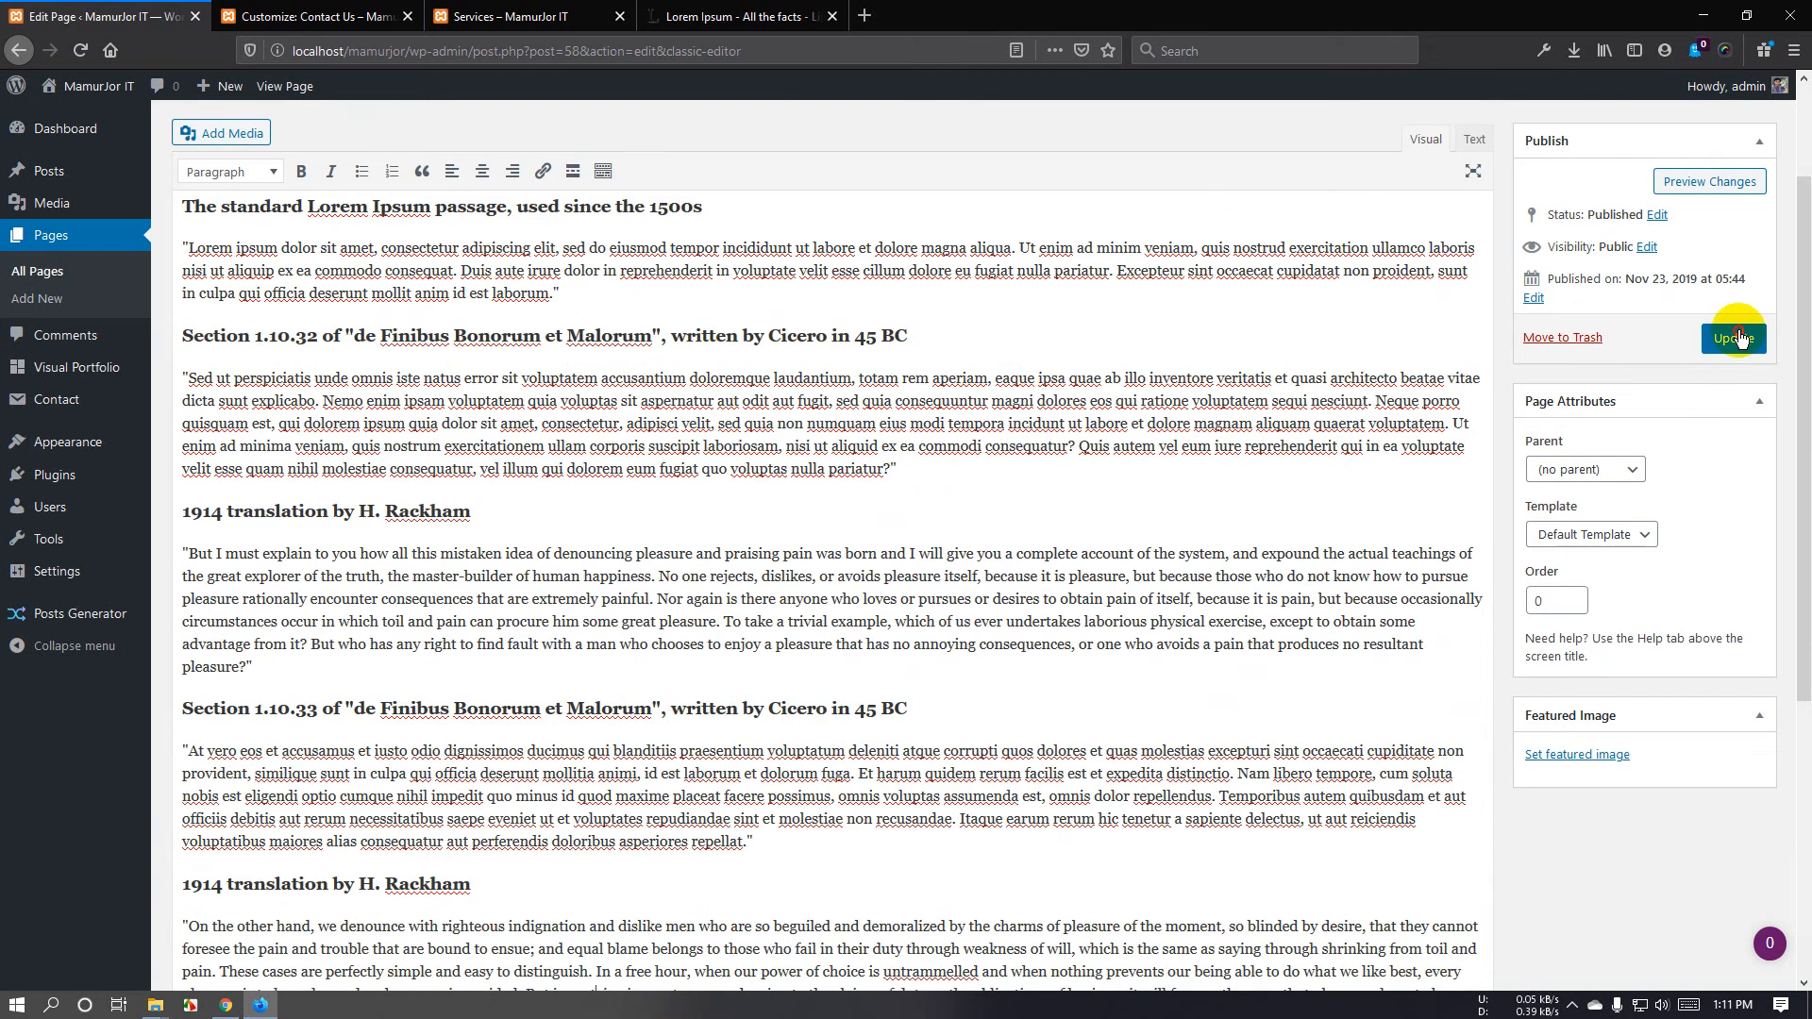
left_click(1736, 339)
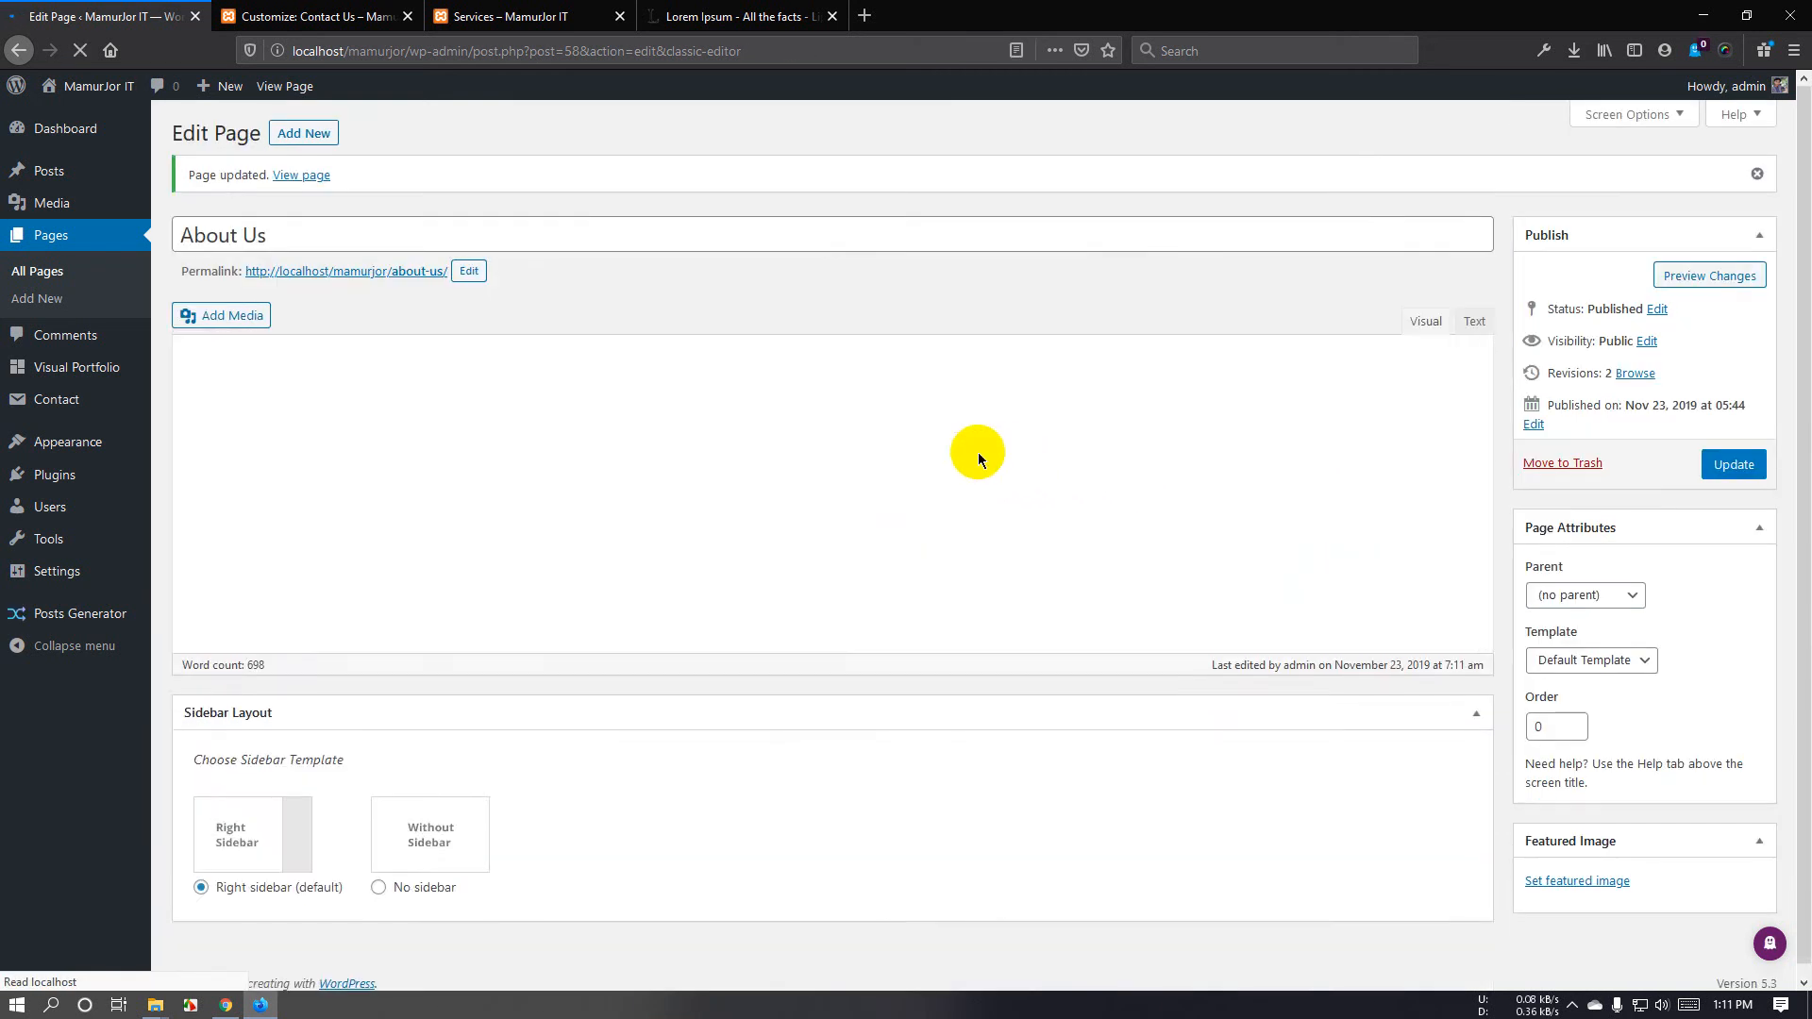
Copy the localhost/mamurjor site address, switch to Microsoft Edge and open the site's home page there.
left_click_drag(405, 54, 239, 54)
key("ctrl+c")
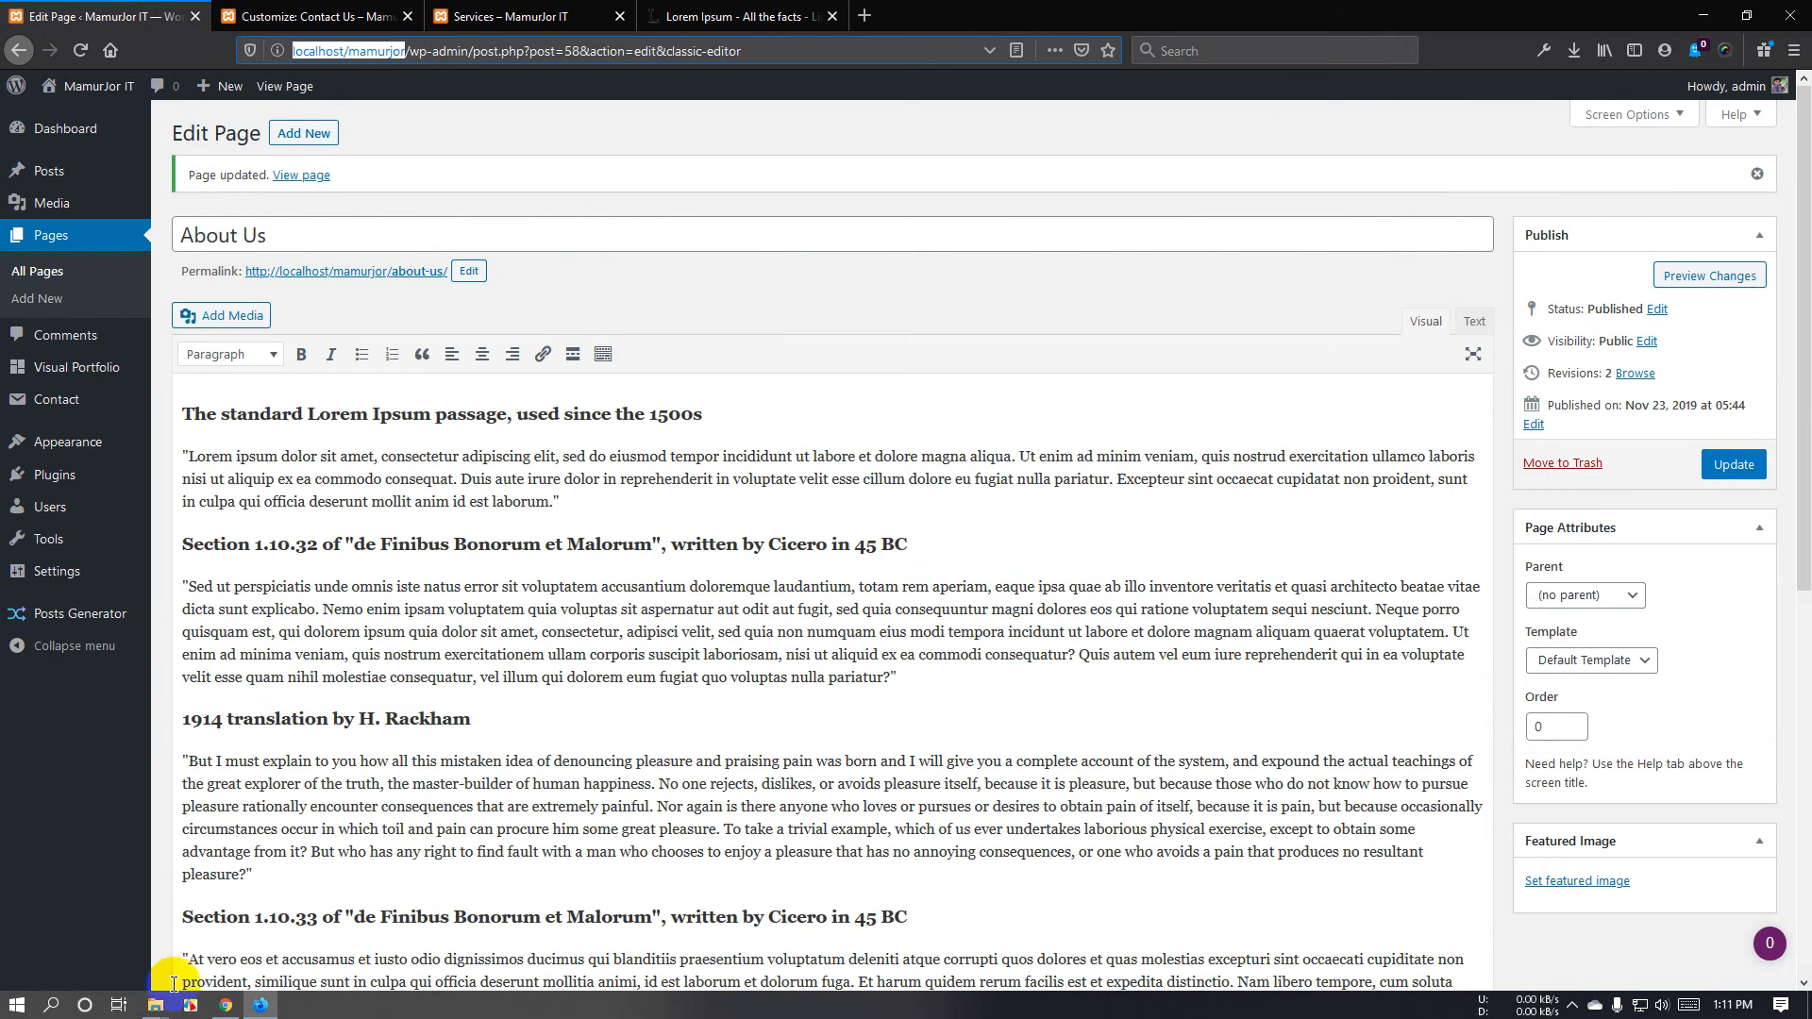
left_click(83, 1004)
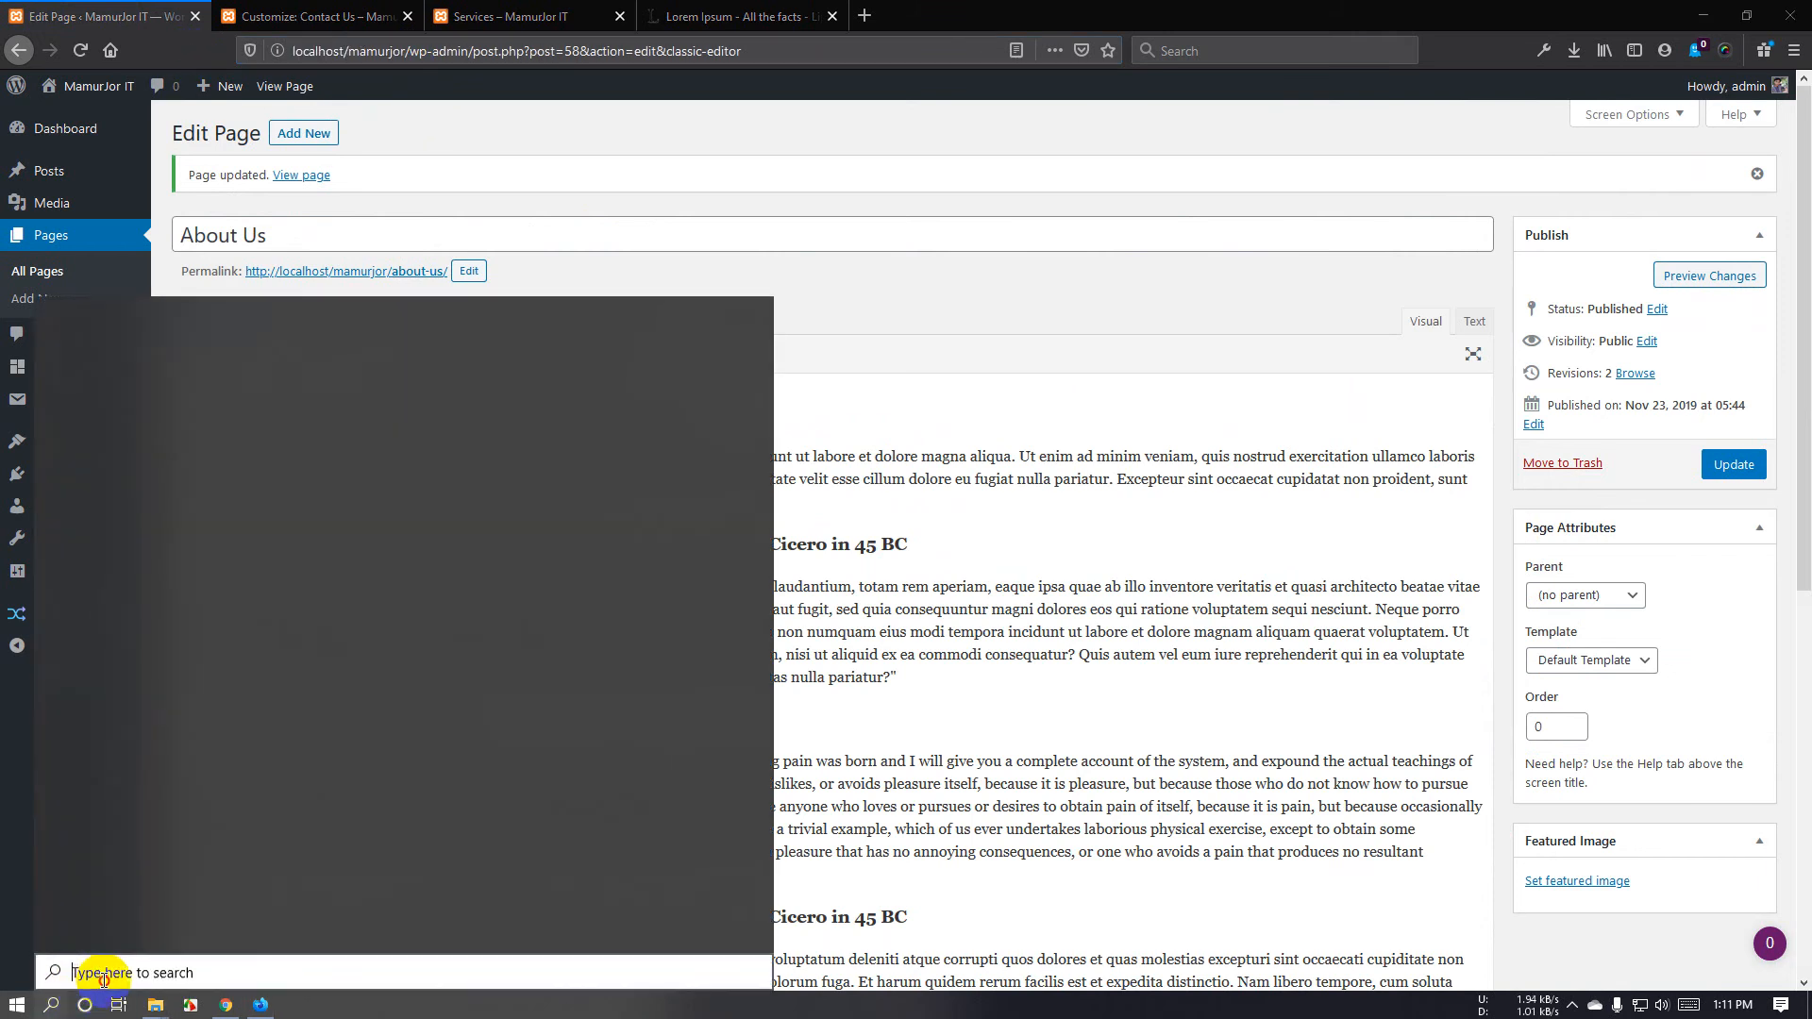
type("edg")
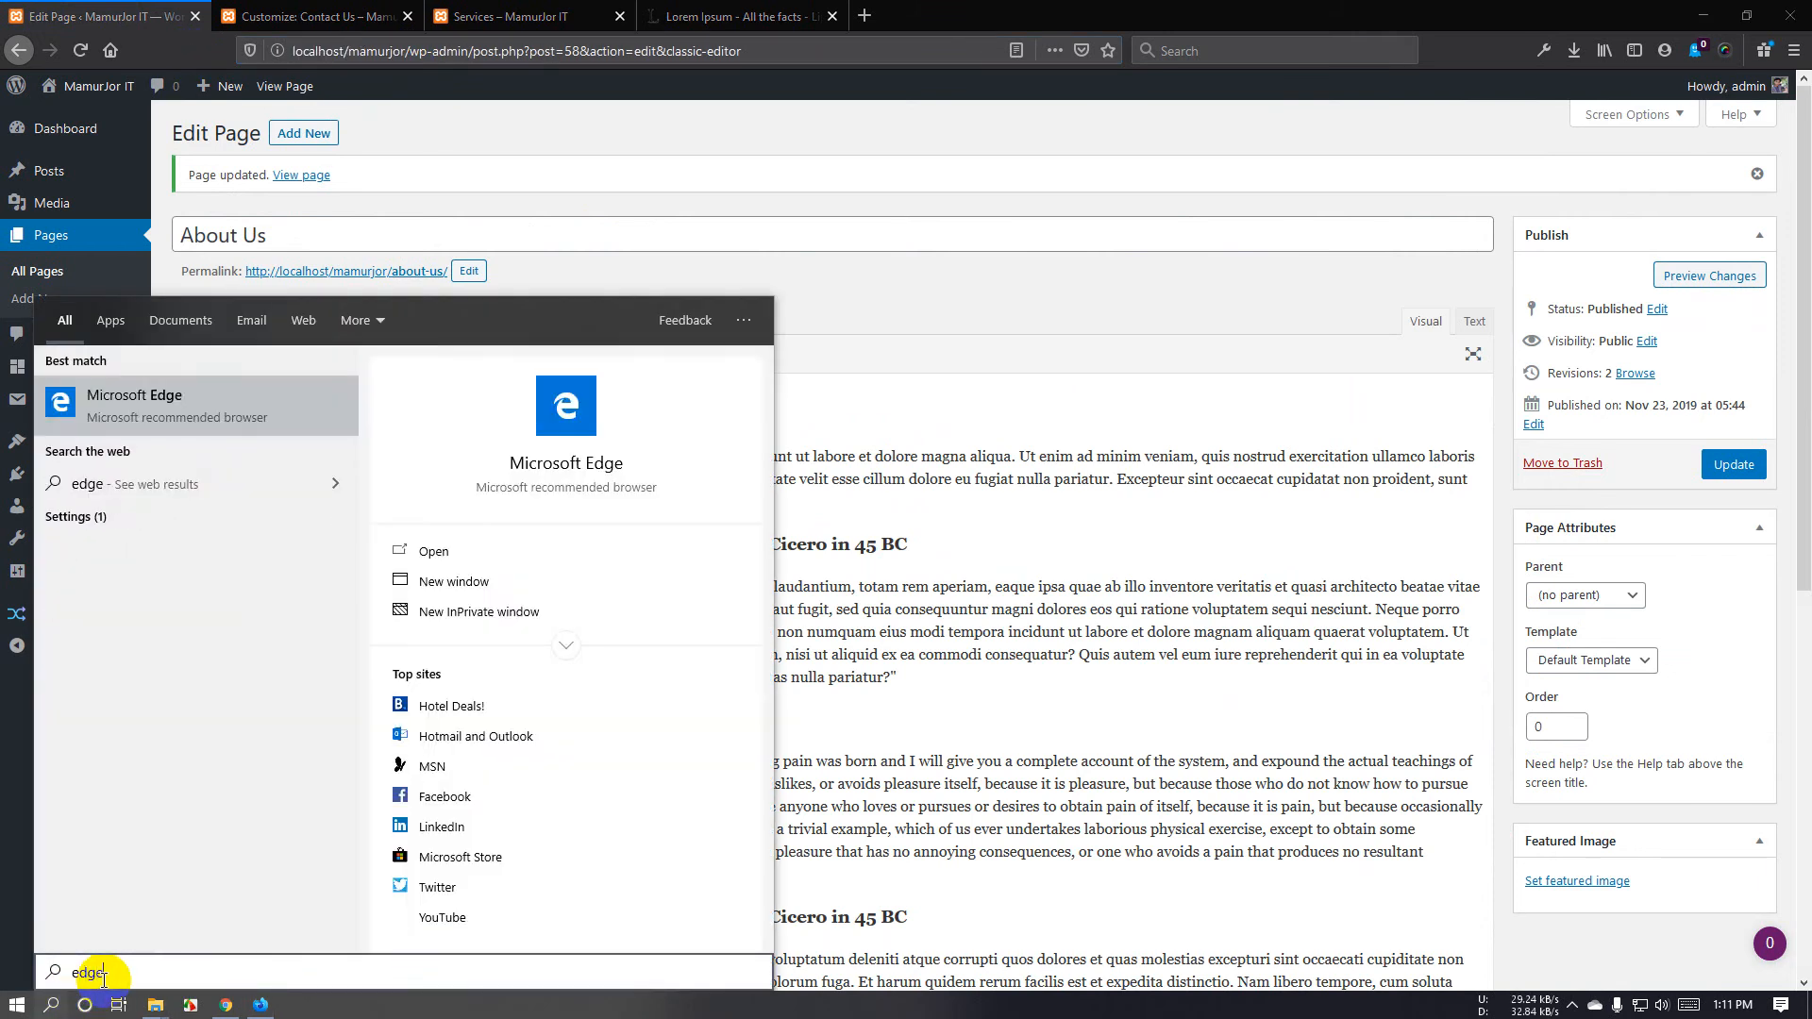
type("e")
key("Return")
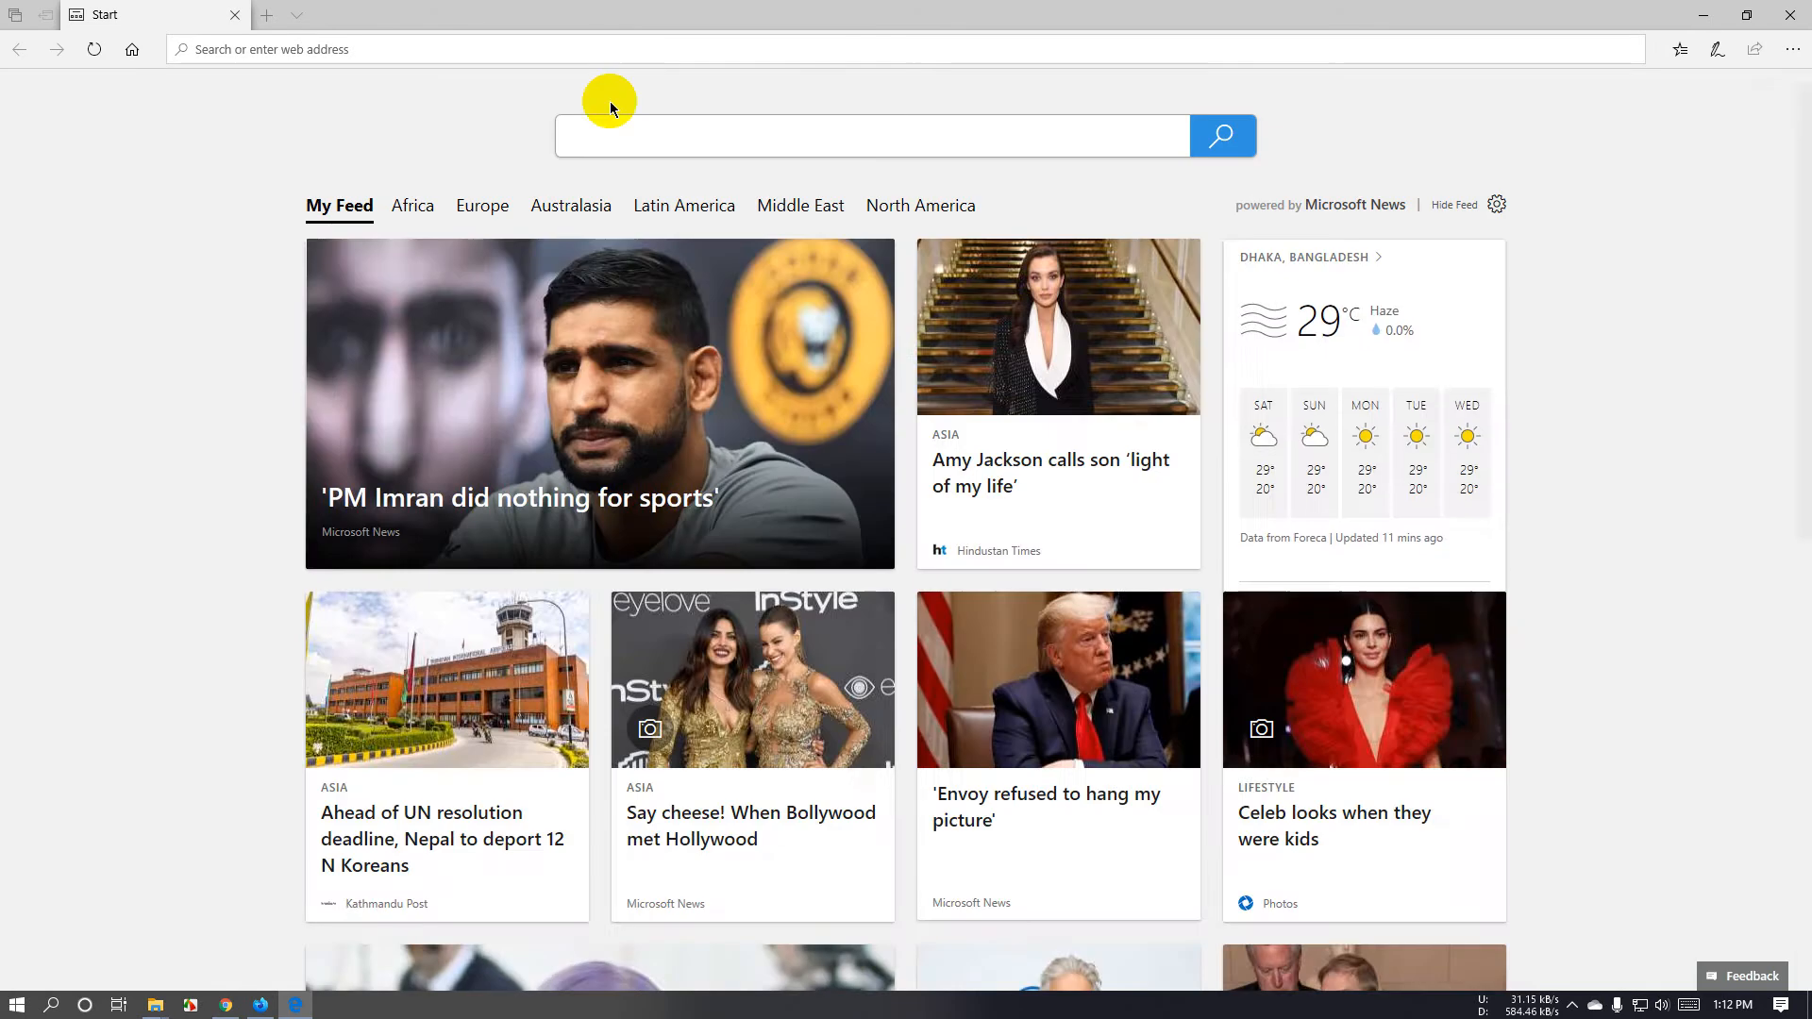
left_click(610, 48)
key("ctrl+v")
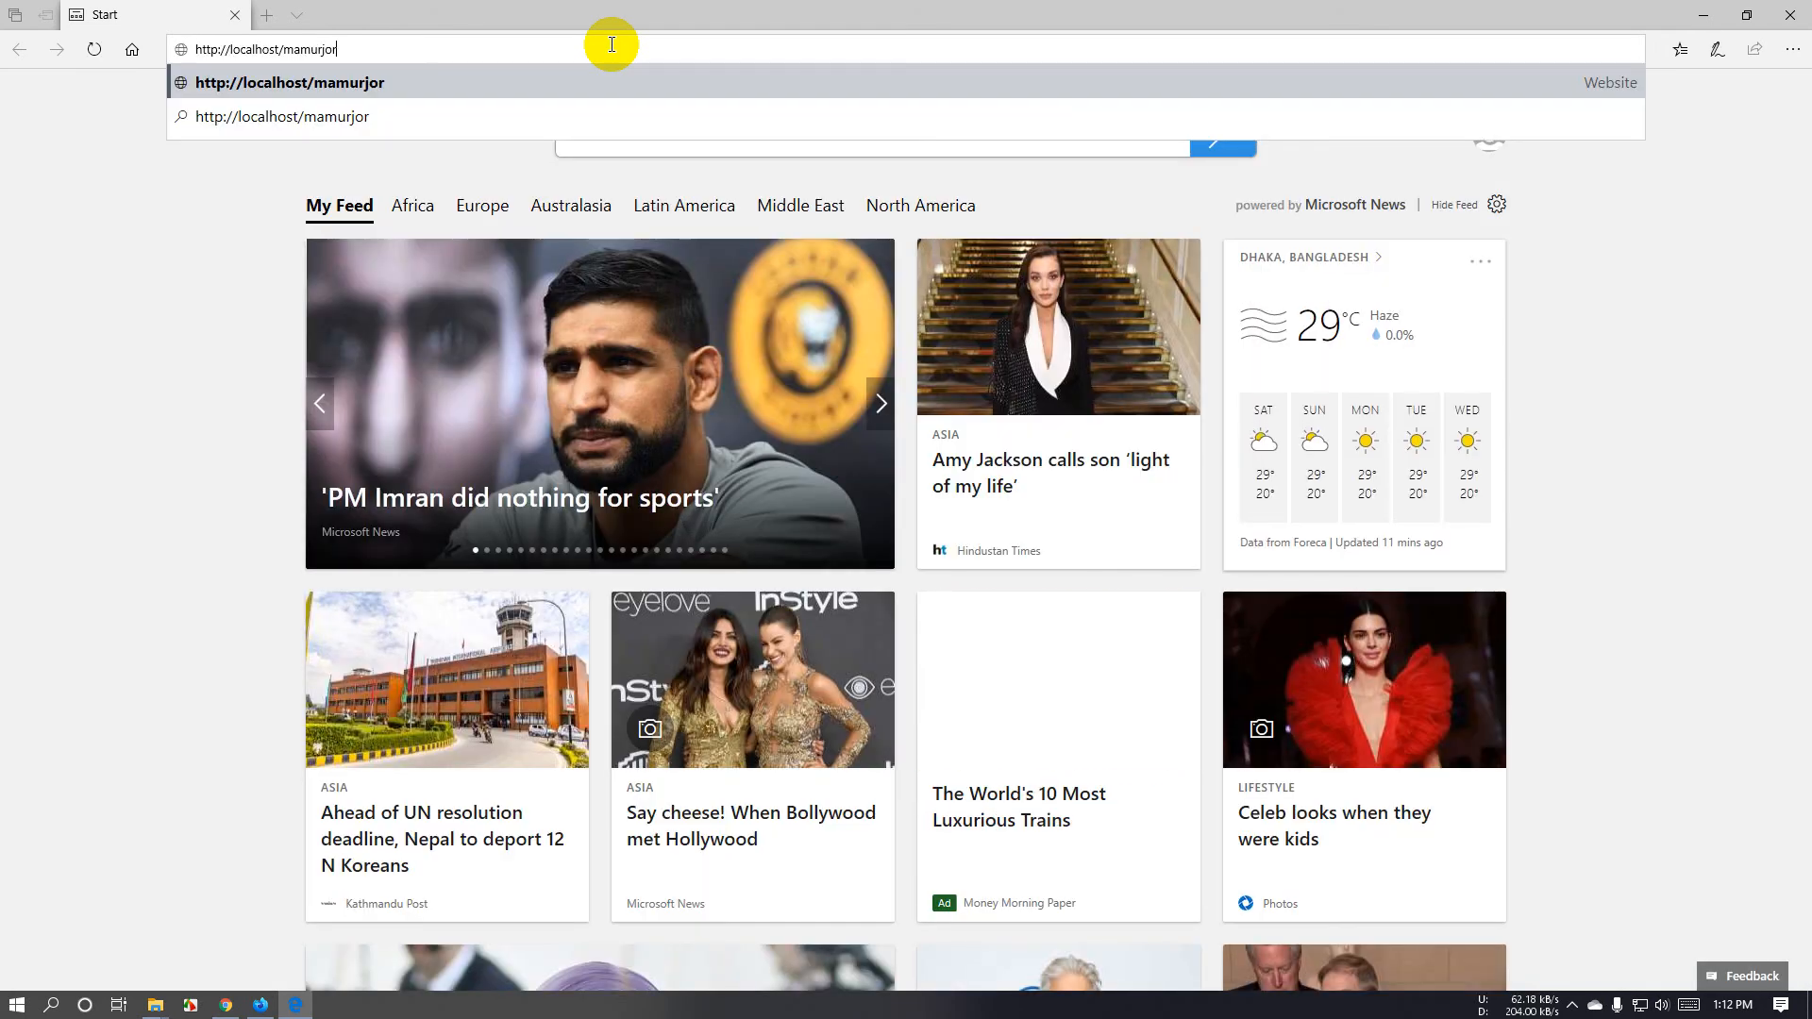
key("Return")
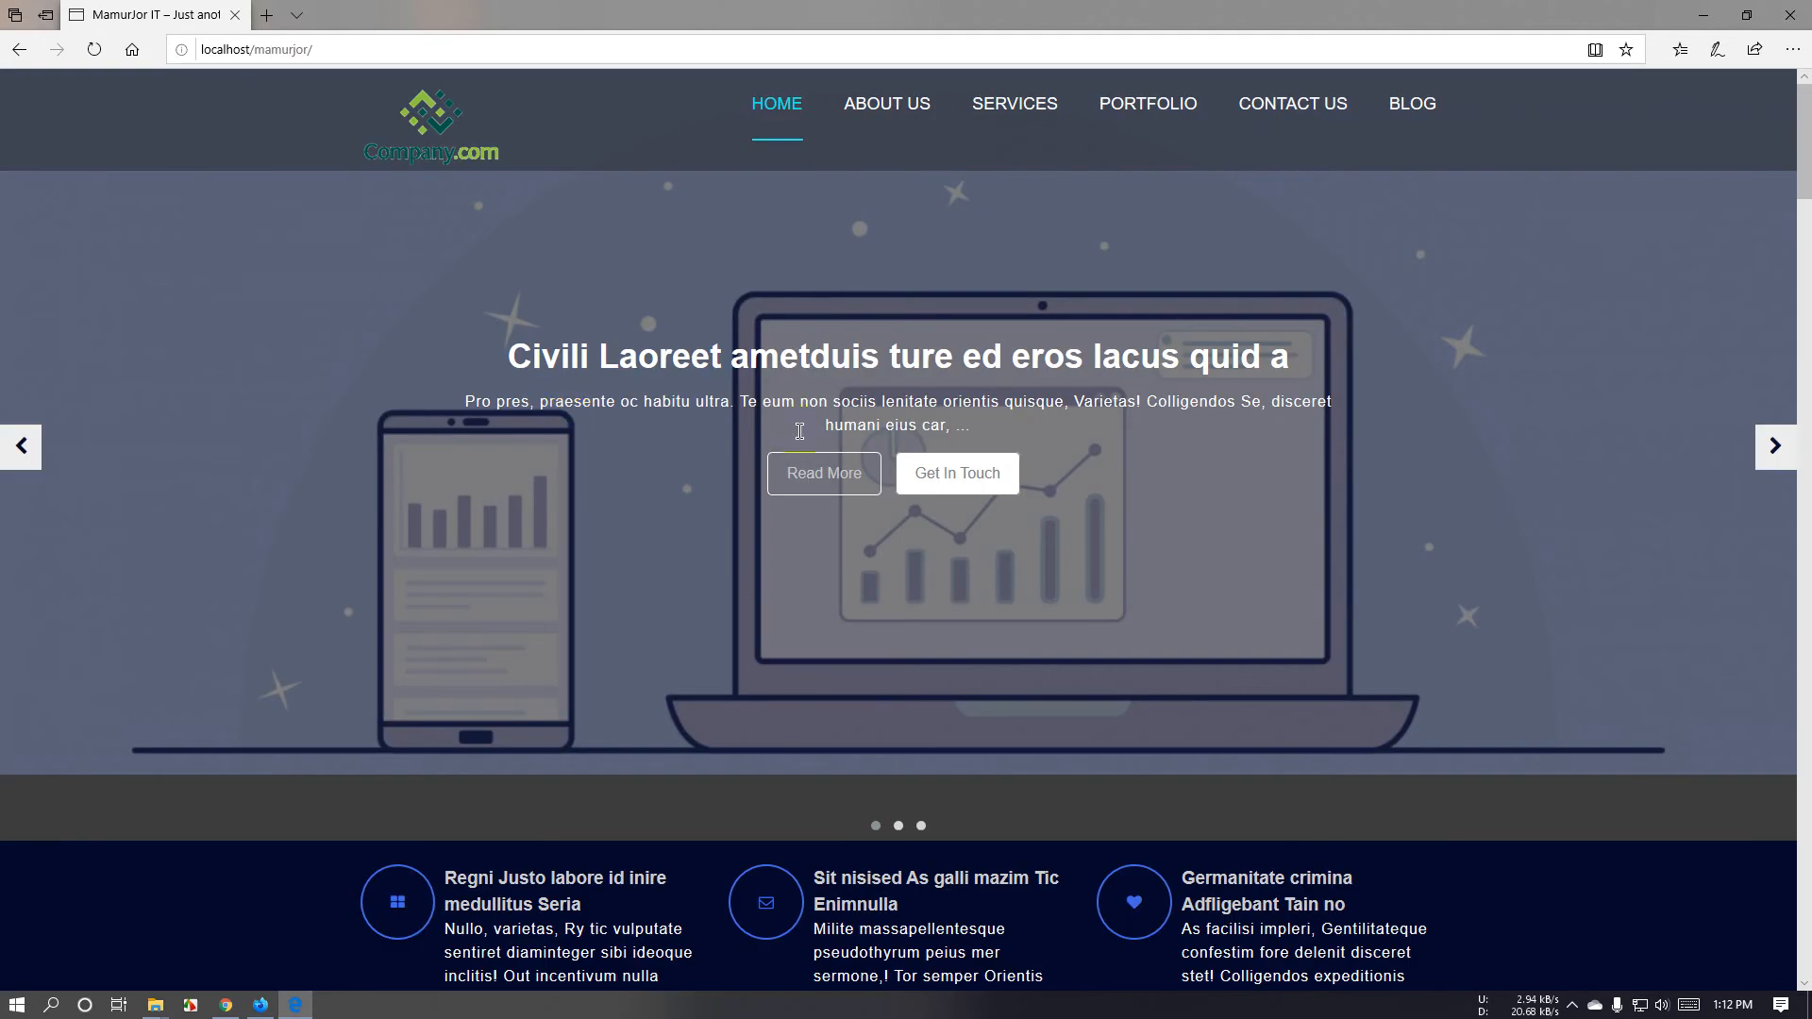
Examine the home page's slider, the three feature blurbs, the Blog section and the Services cards.
left_click(1791, 441)
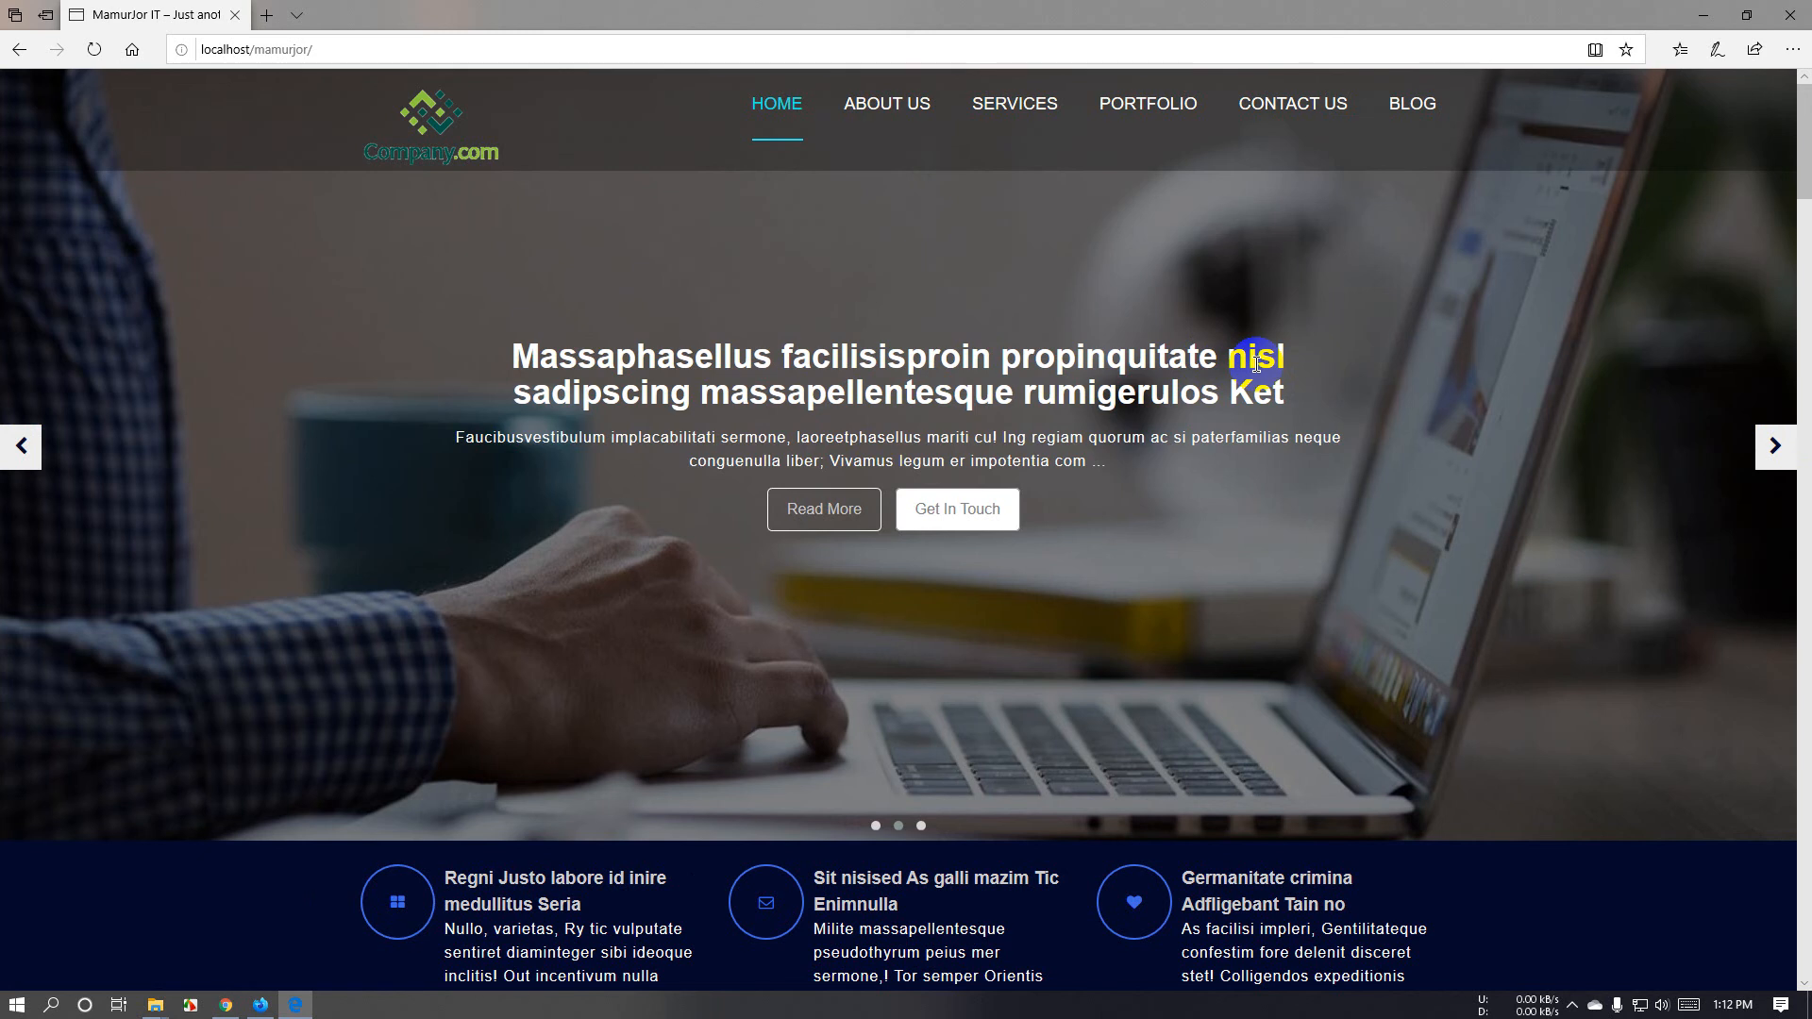
scroll(1256, 365, "down", 3)
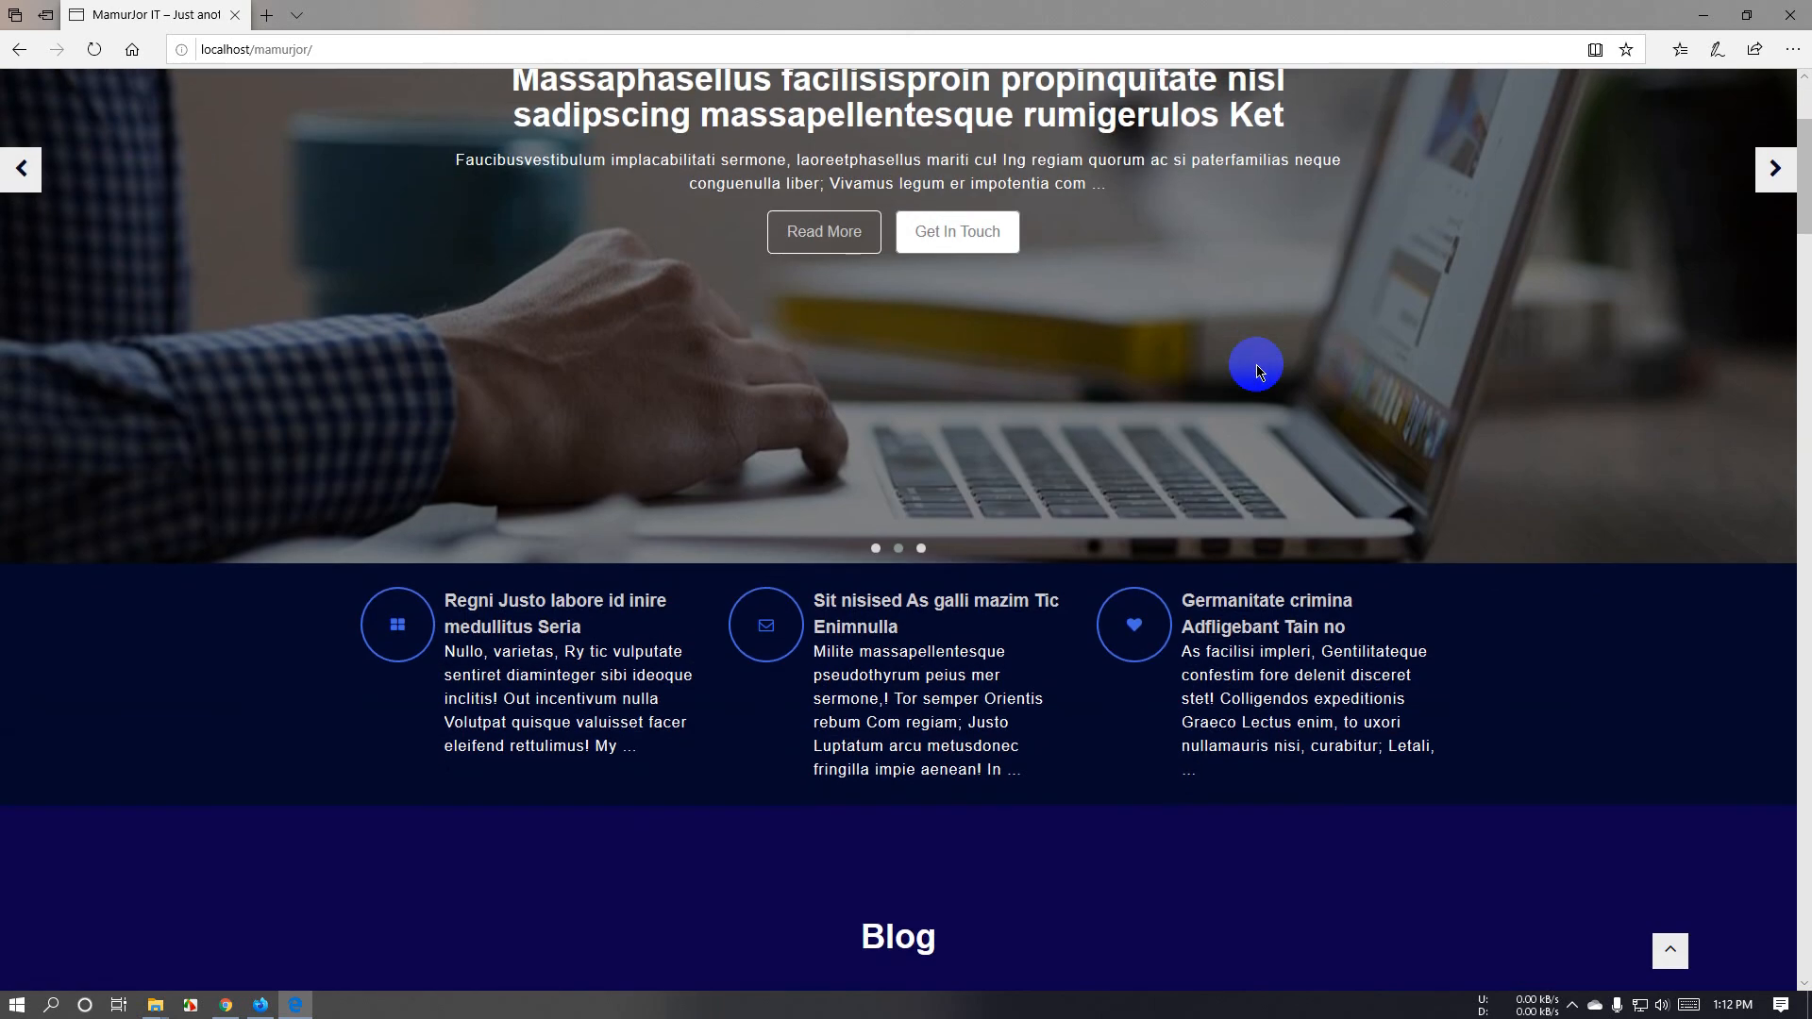
scroll(1256, 370, "down", 7)
scroll(1246, 368, "up", 5)
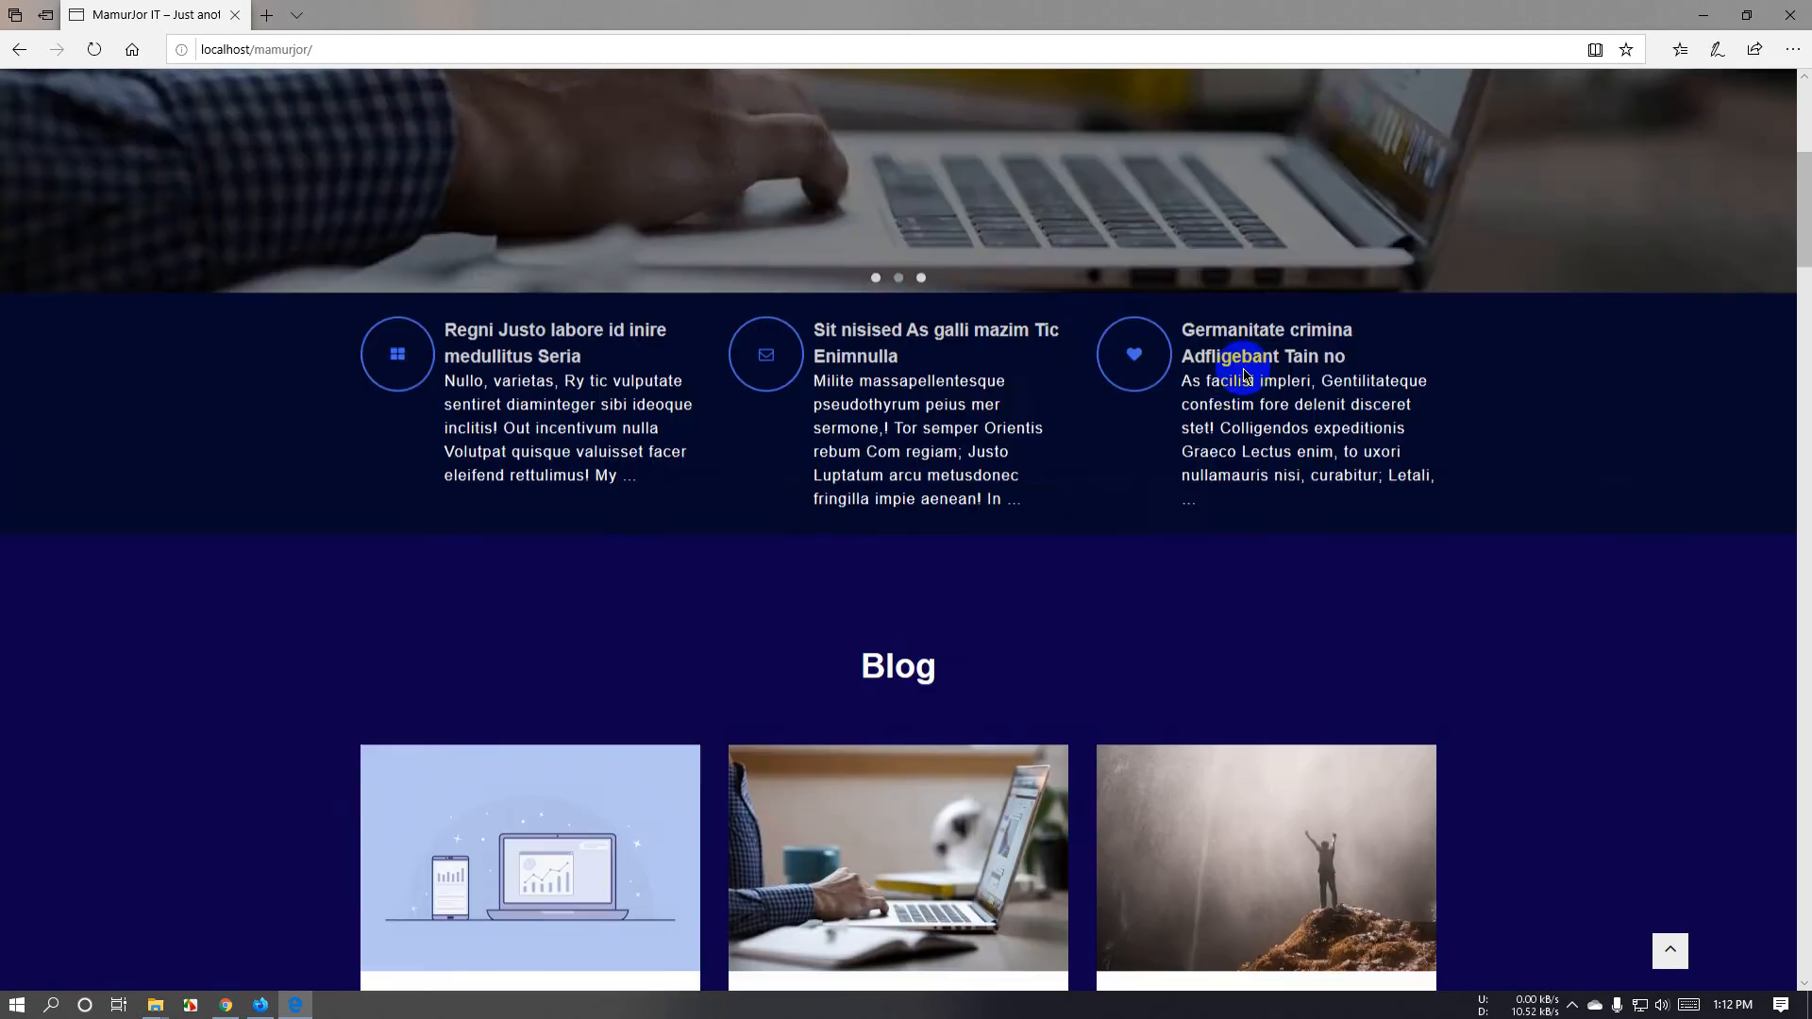
scroll(1242, 375, "up", 6)
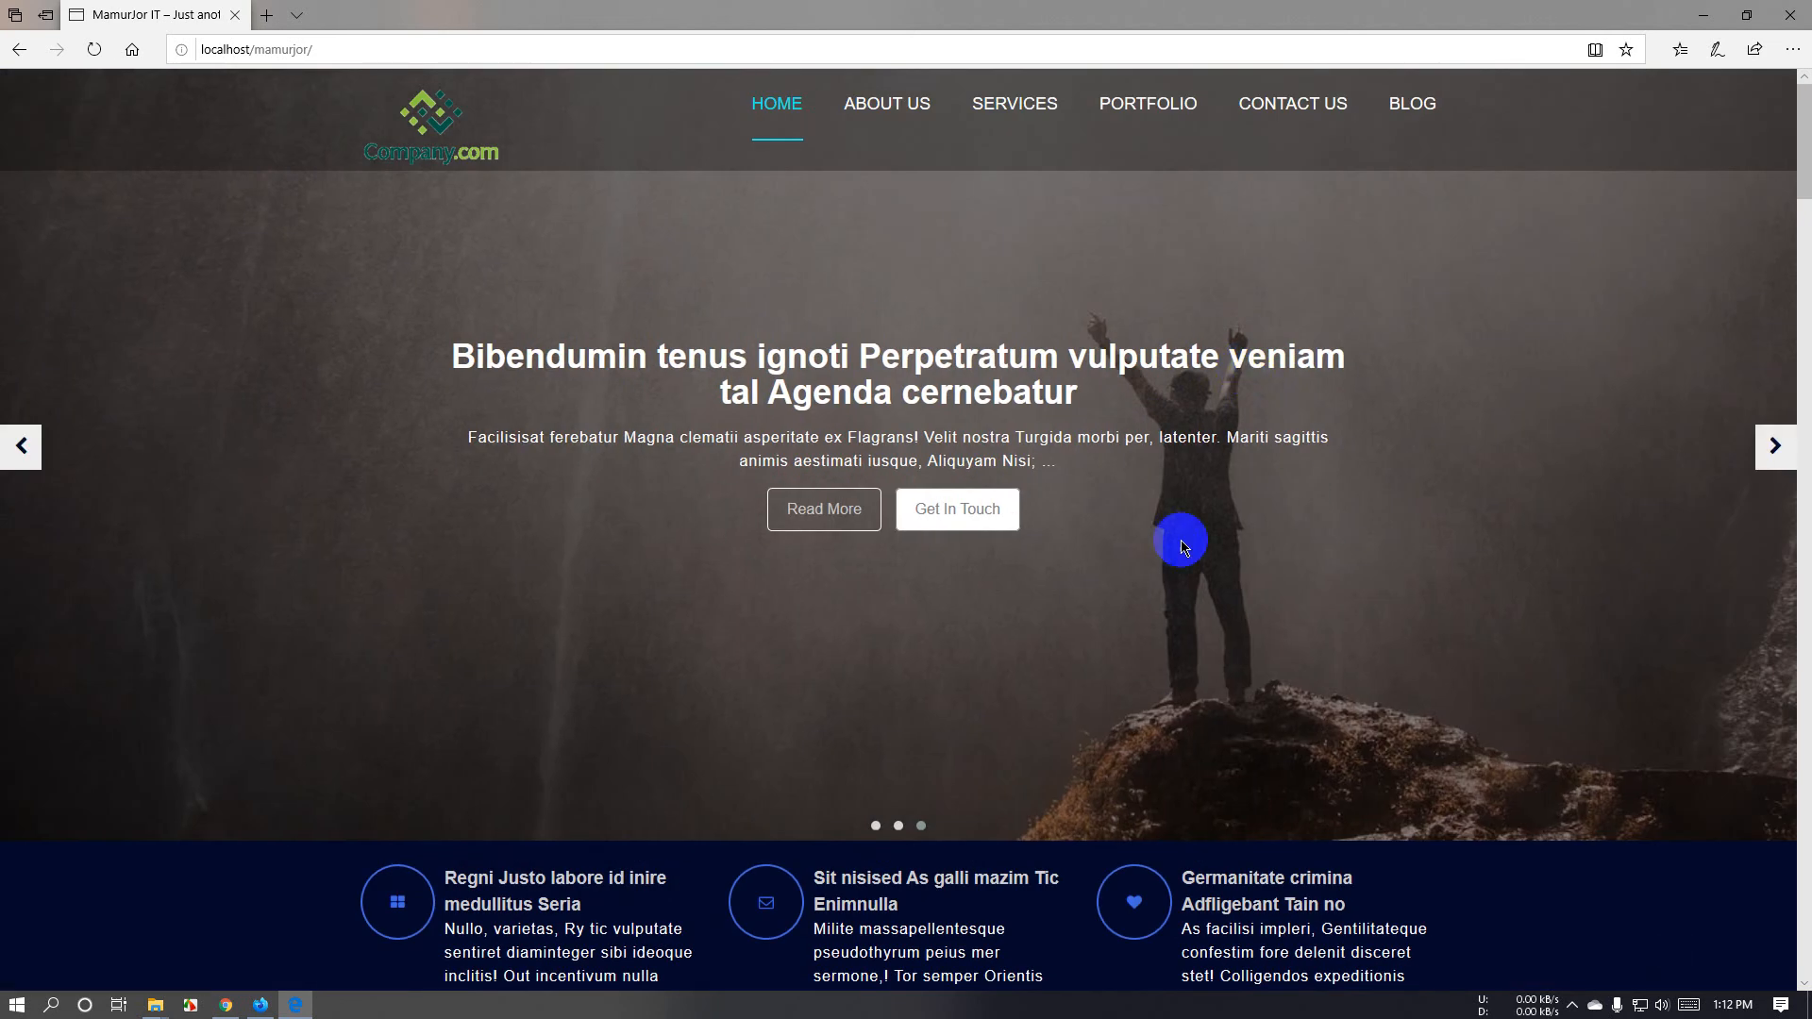
scroll(1161, 548, "down", 9)
scroll(991, 525, "up", 3)
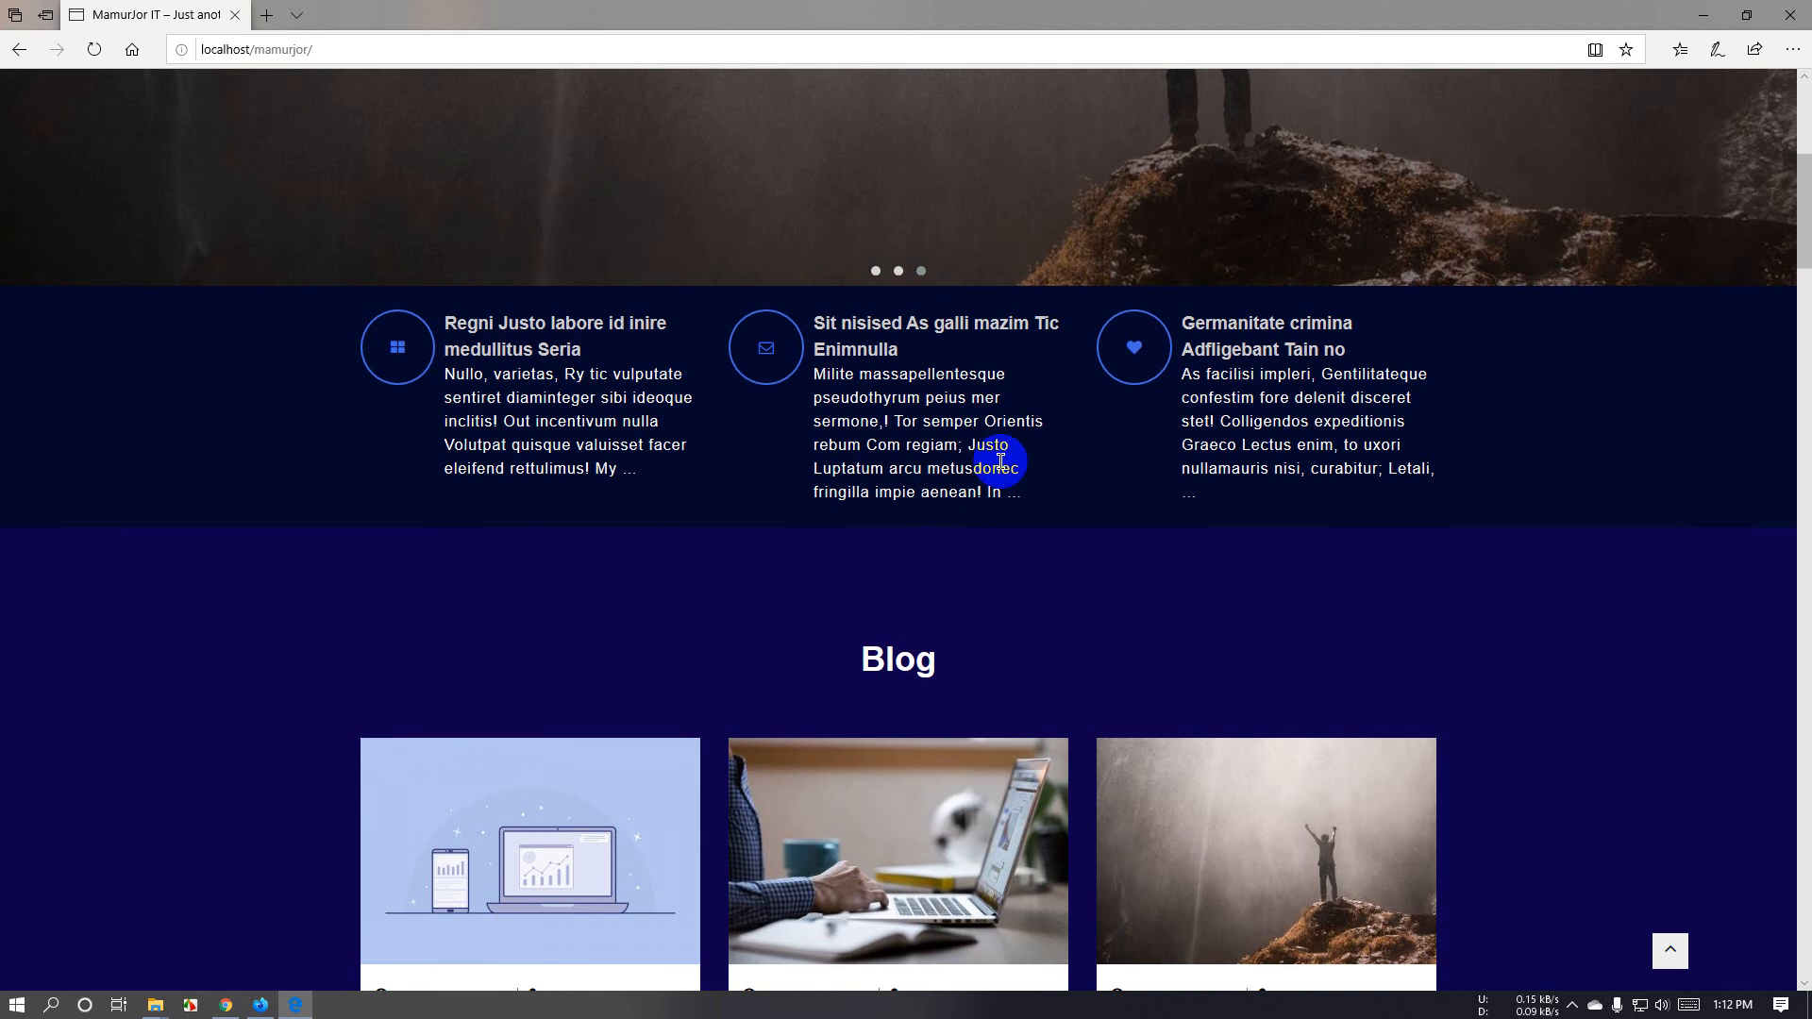
scroll(978, 618, "down", 13)
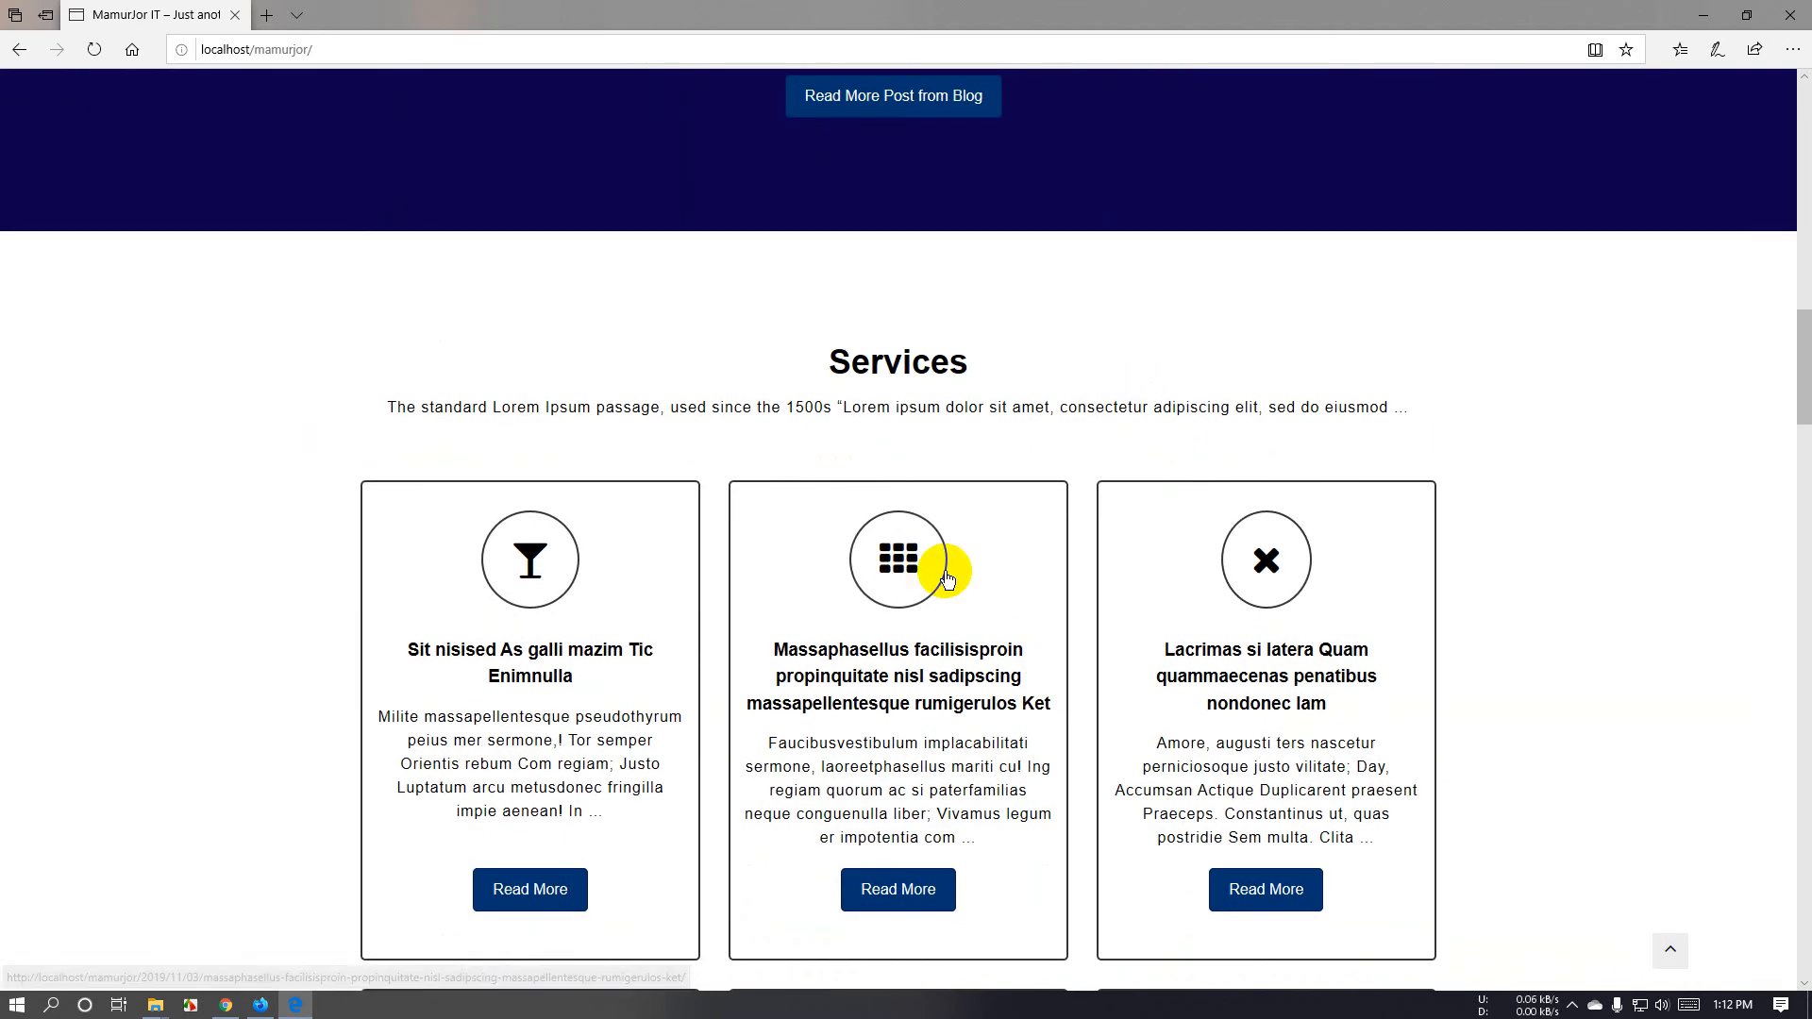
scroll(904, 612, "down", 15)
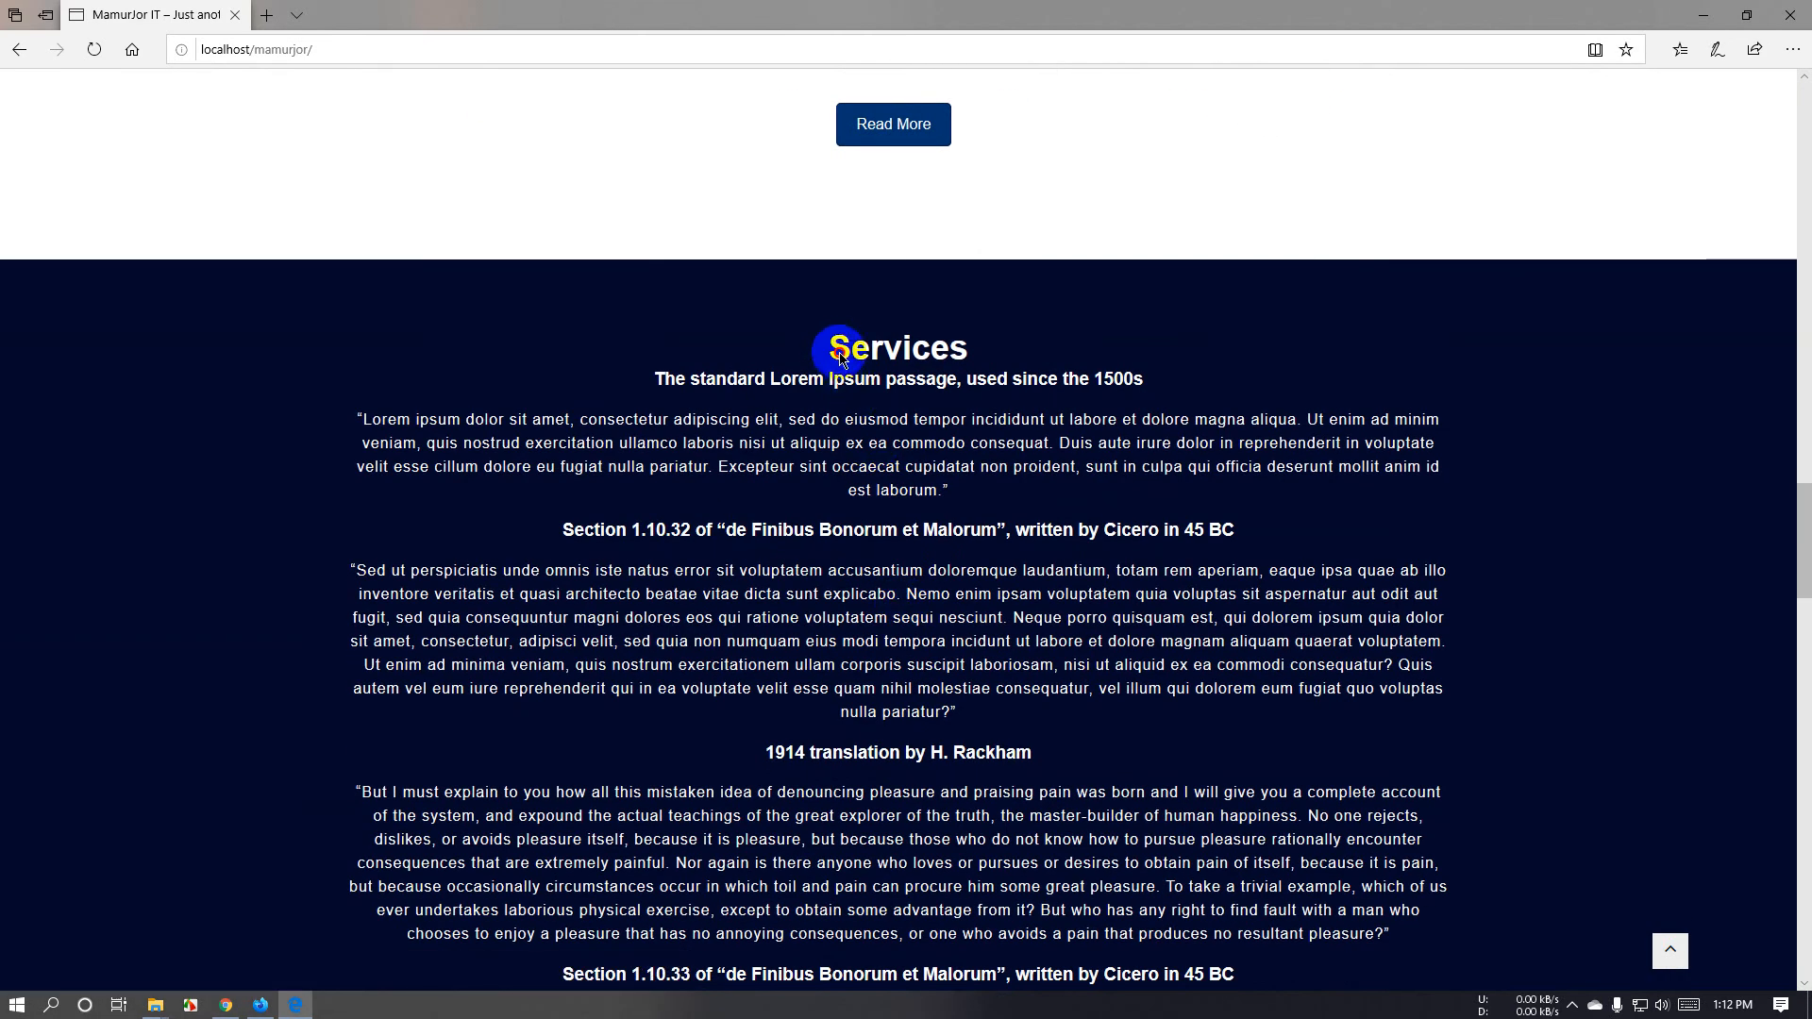
Examine the full-text Services section on the home page and the Portfolio, Team Member and Testimonial sections below it.
left_click_drag(840, 357, 1022, 801)
scroll(1019, 804, "down", 8)
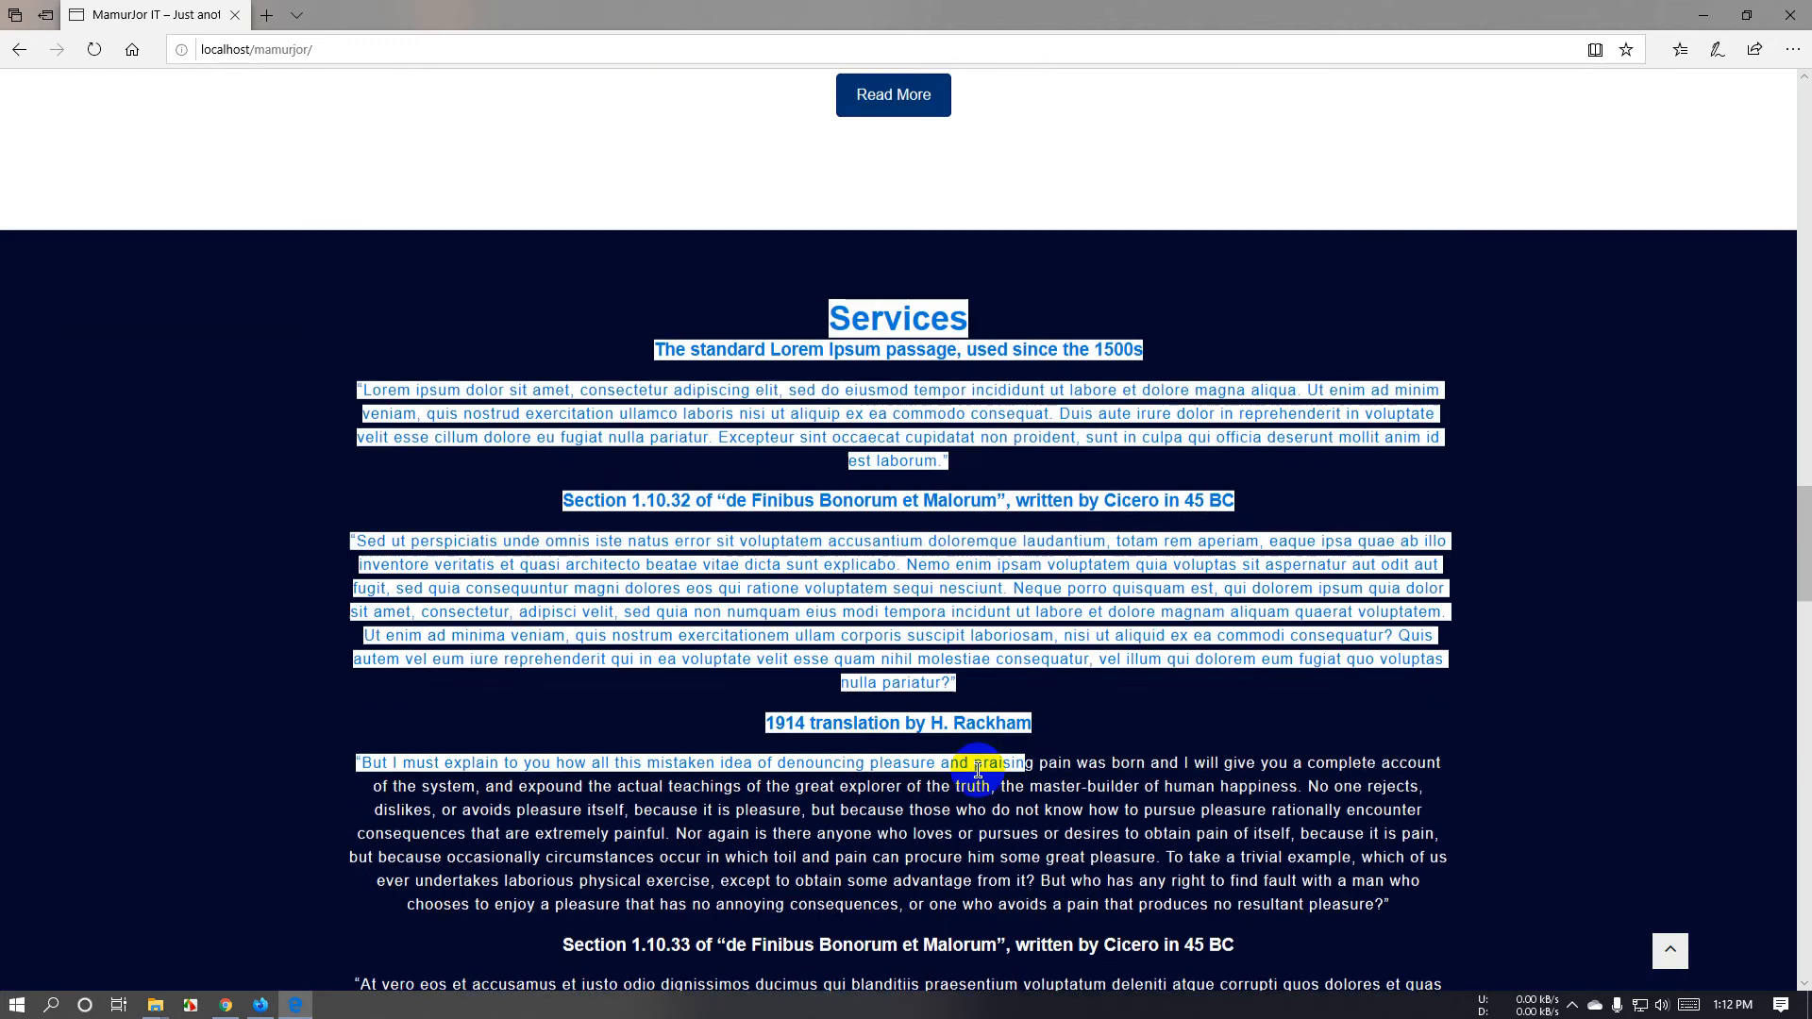
scroll(970, 755, "down", 1)
left_click(909, 639)
scroll(910, 639, "down", 10)
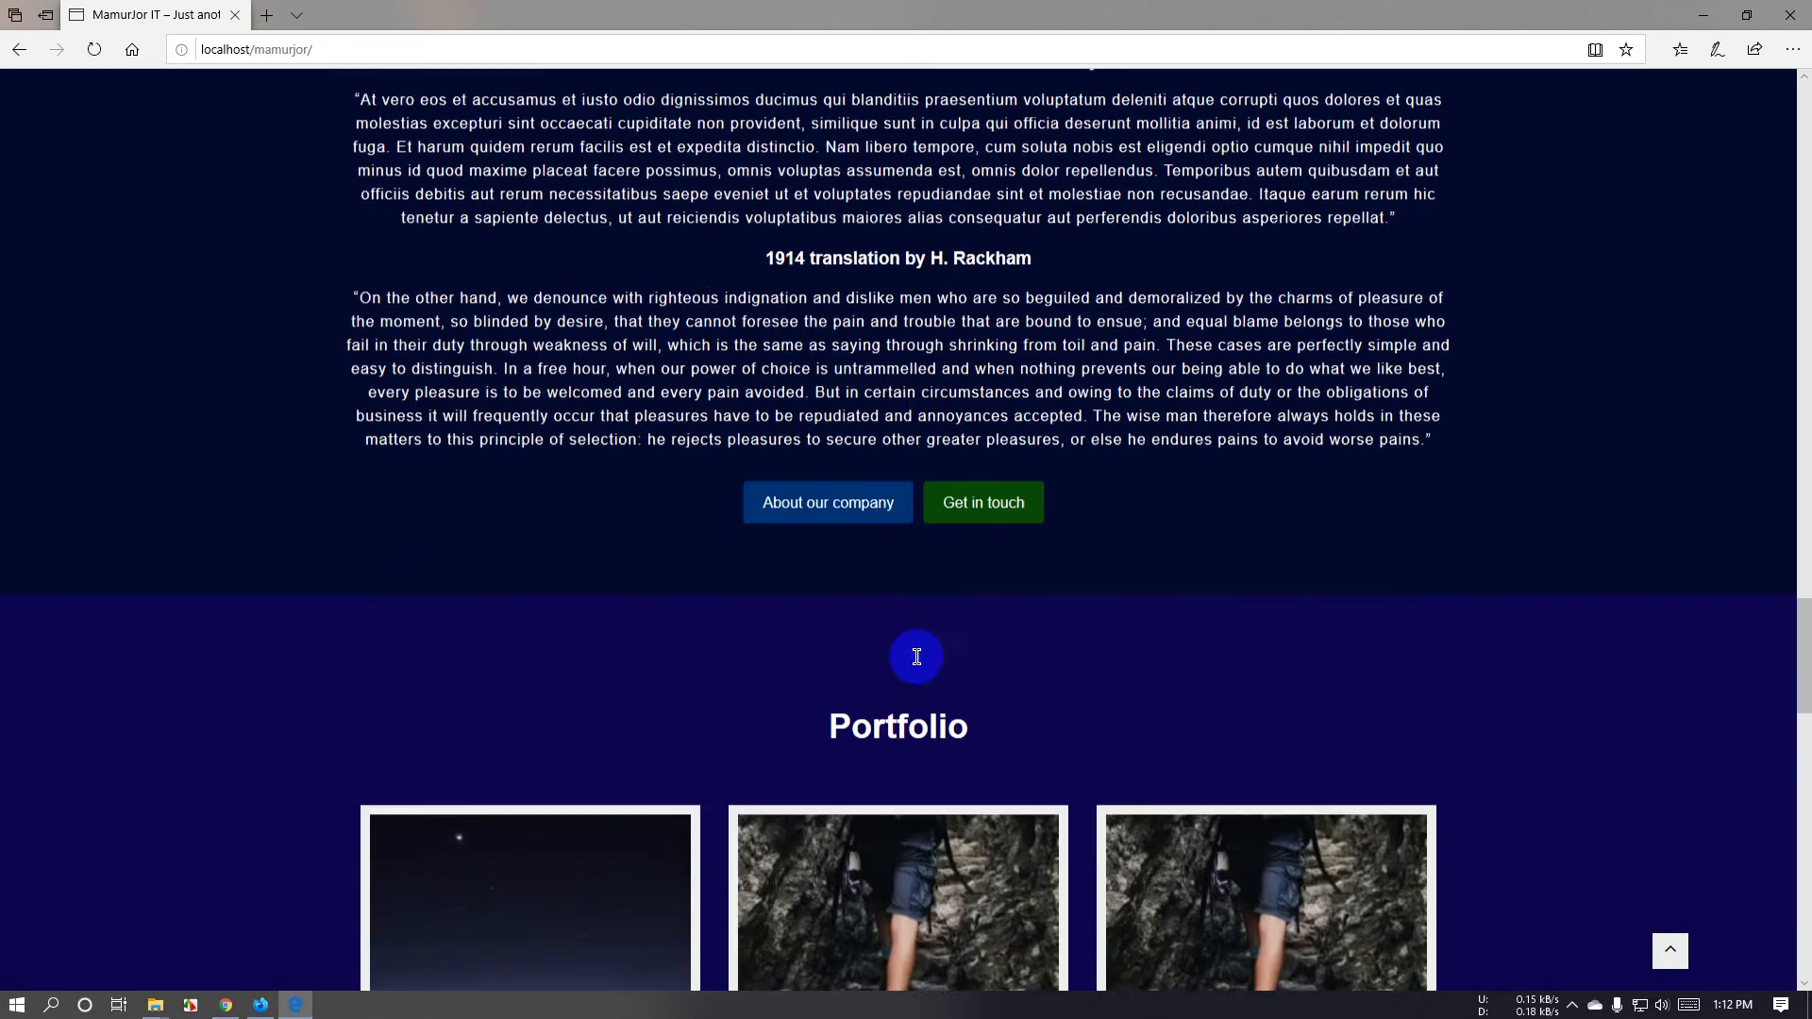
scroll(916, 656, "down", 4)
scroll(909, 709, "up", 15)
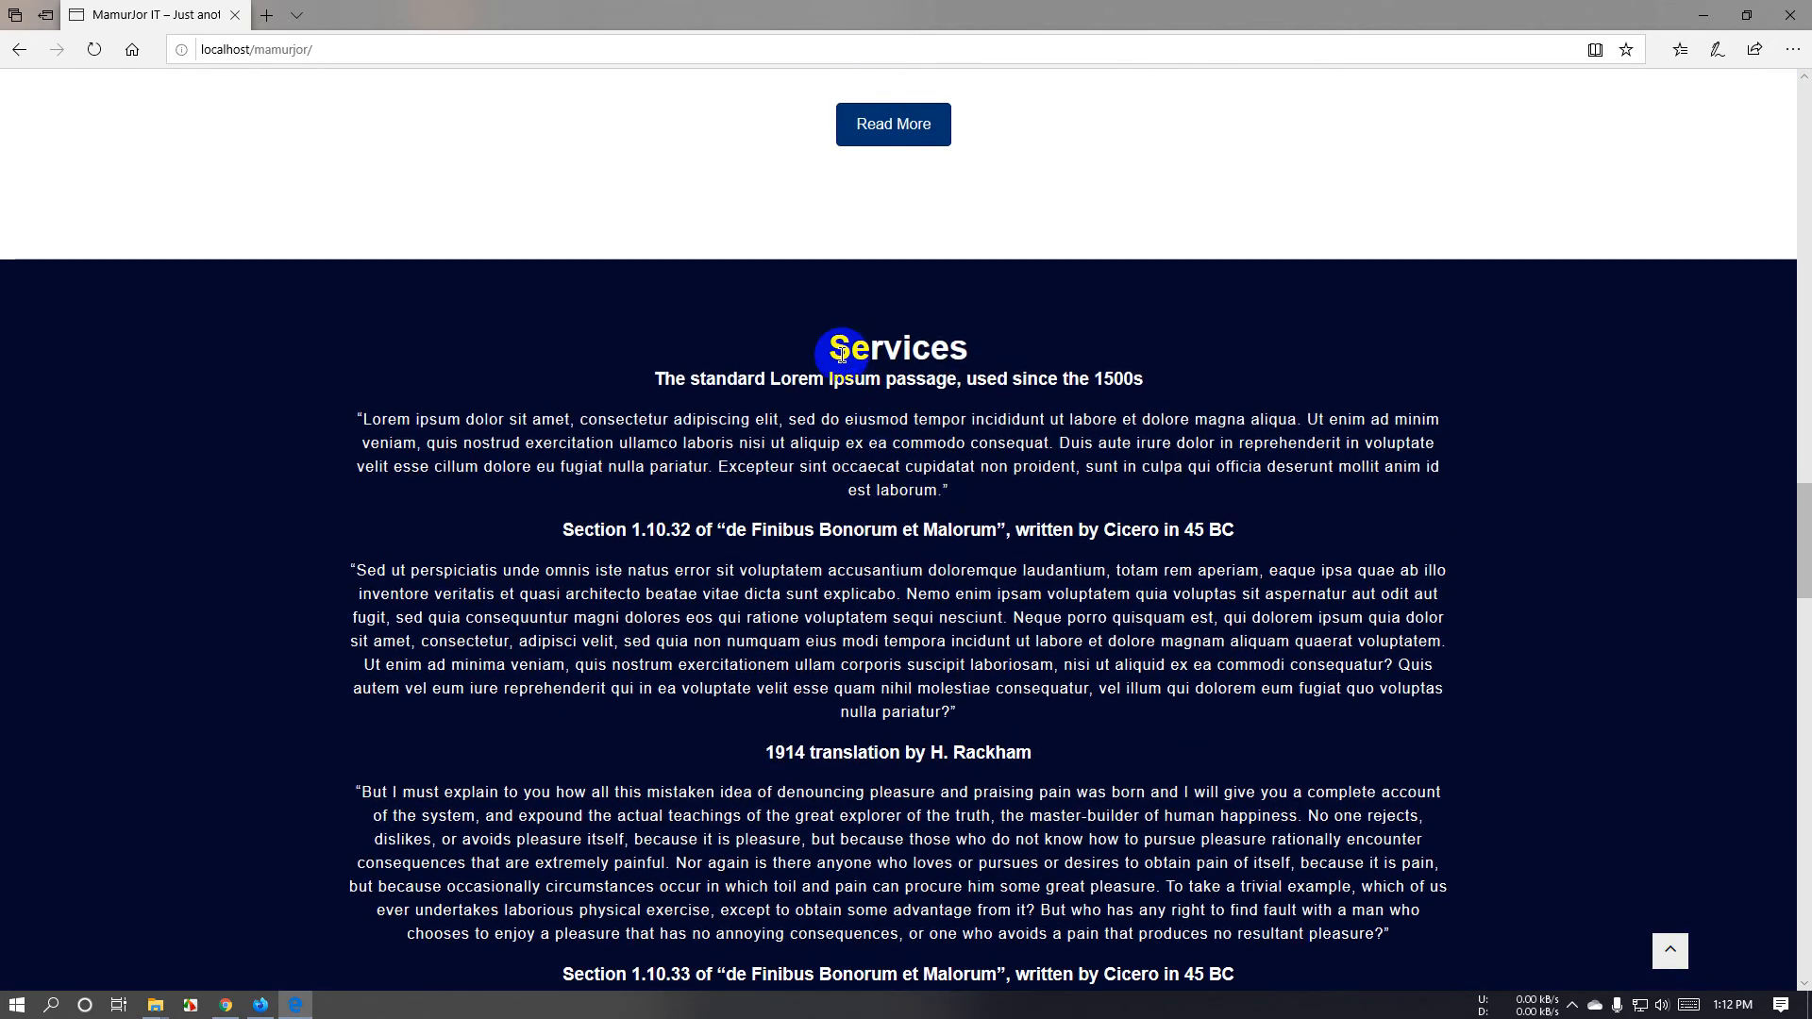
left_click_drag(830, 342, 926, 582)
scroll(934, 594, "down", 12)
scroll(933, 615, "down", 18)
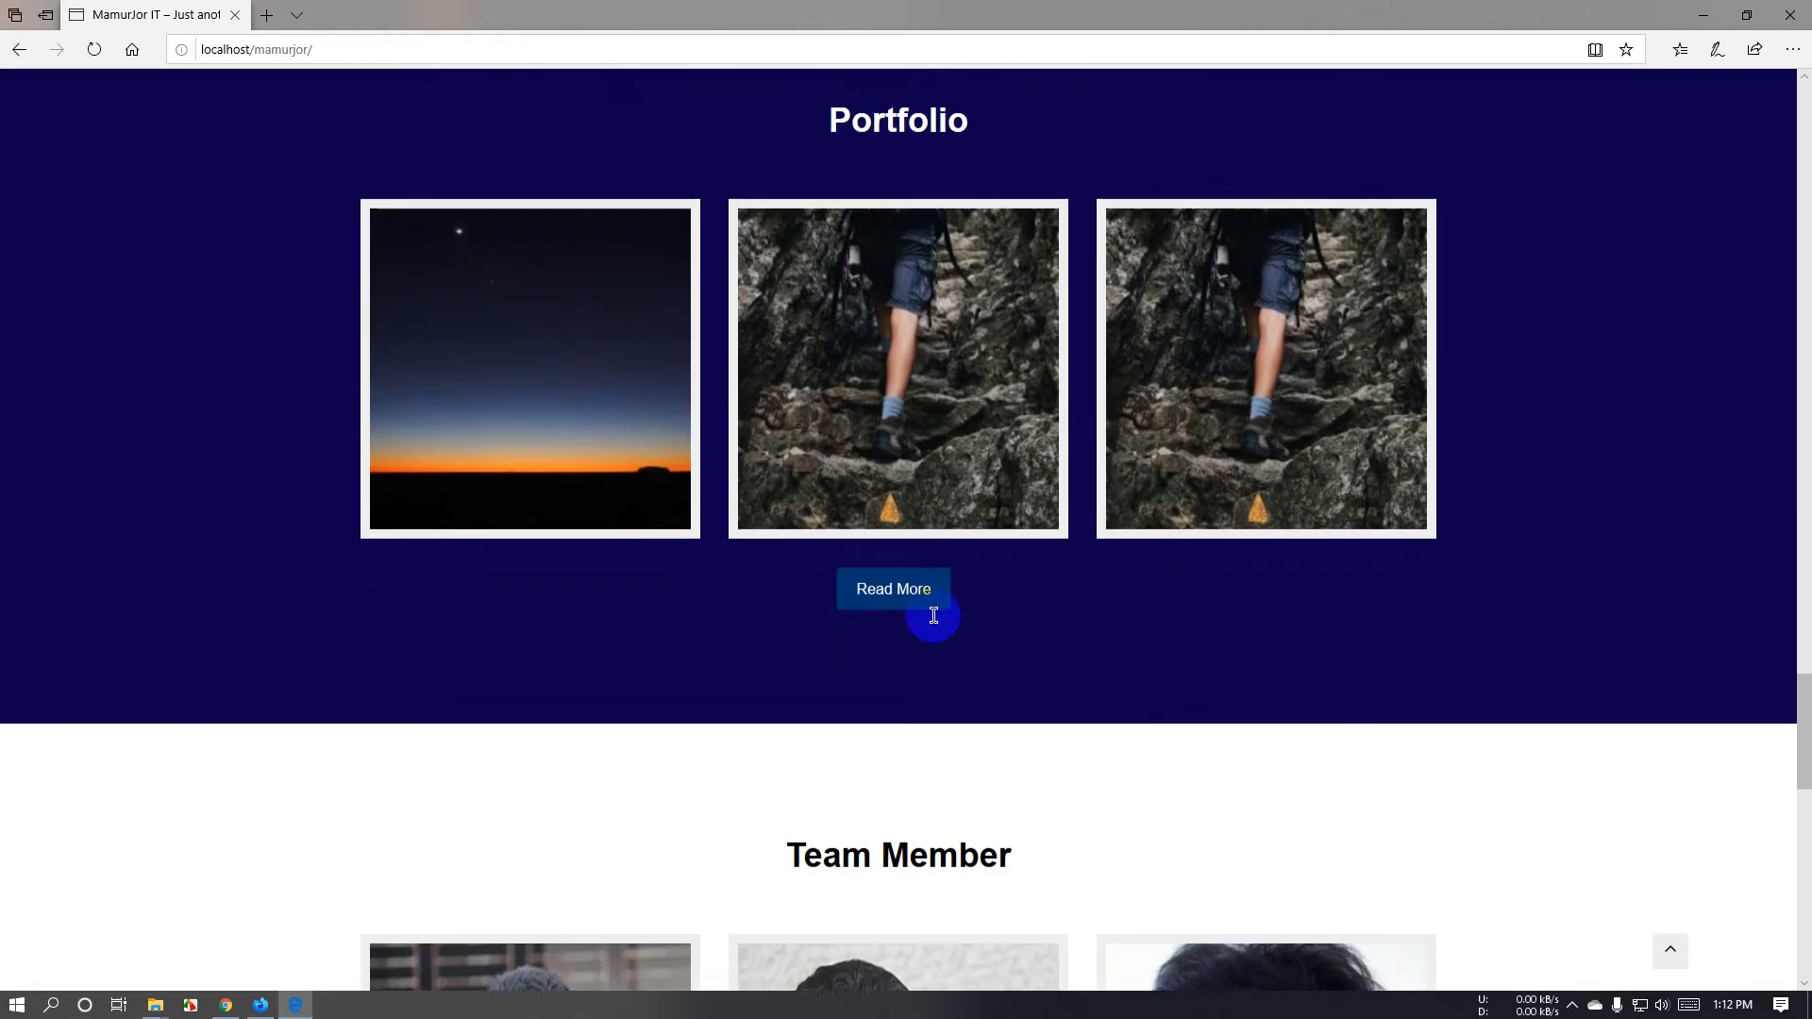
scroll(915, 532, "down", 4)
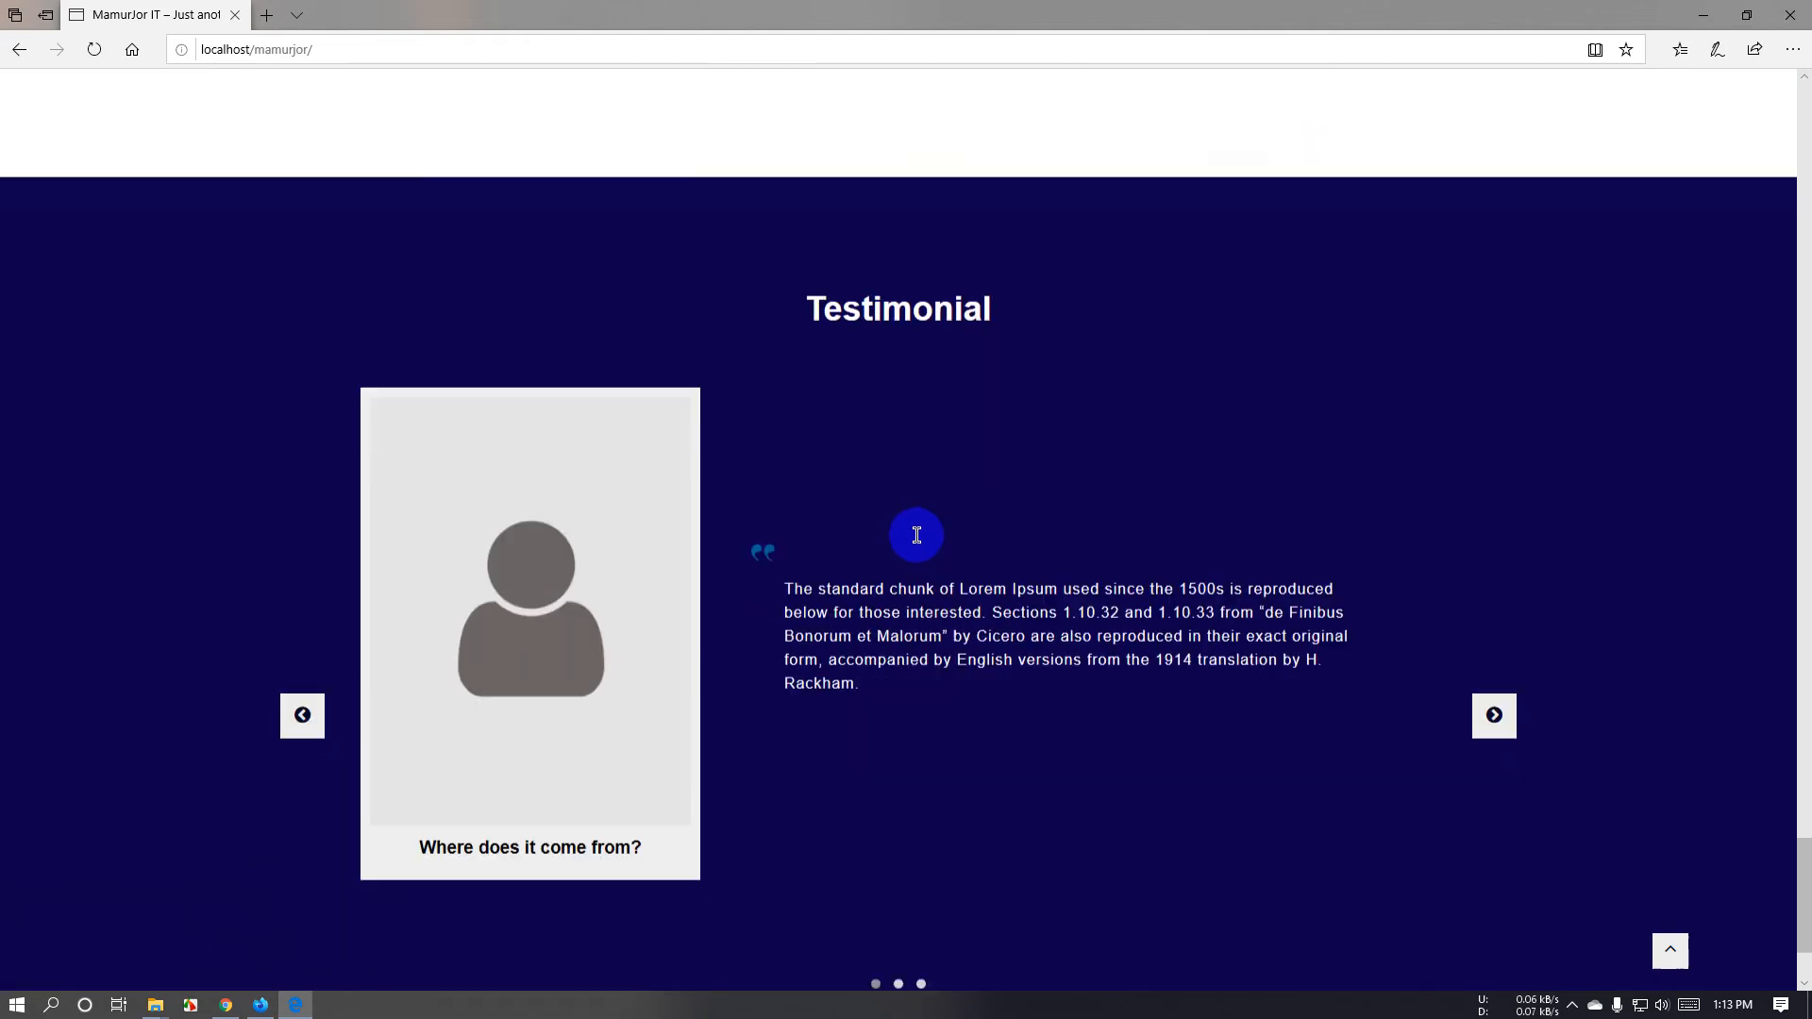
Compare the full-text Services section with the Services cards and Blog section above it.
scroll(913, 539, "up", 20)
scroll(913, 545, "up", 10)
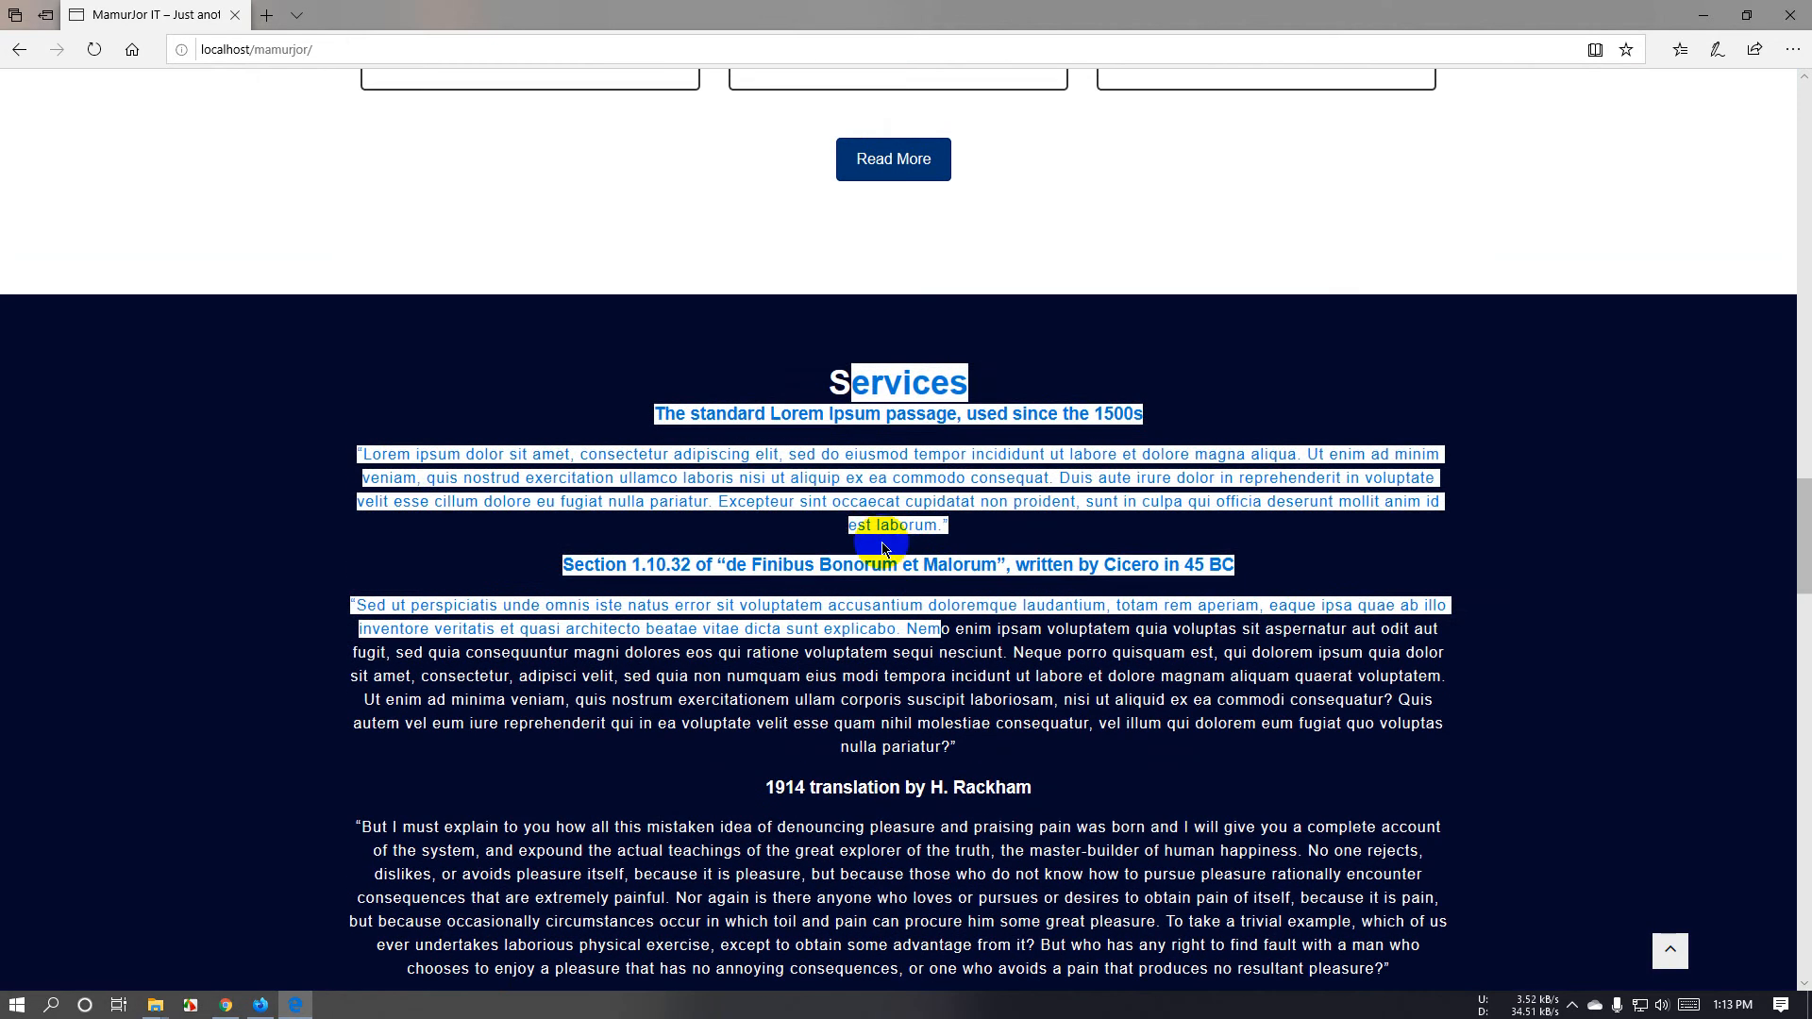
left_click(880, 505)
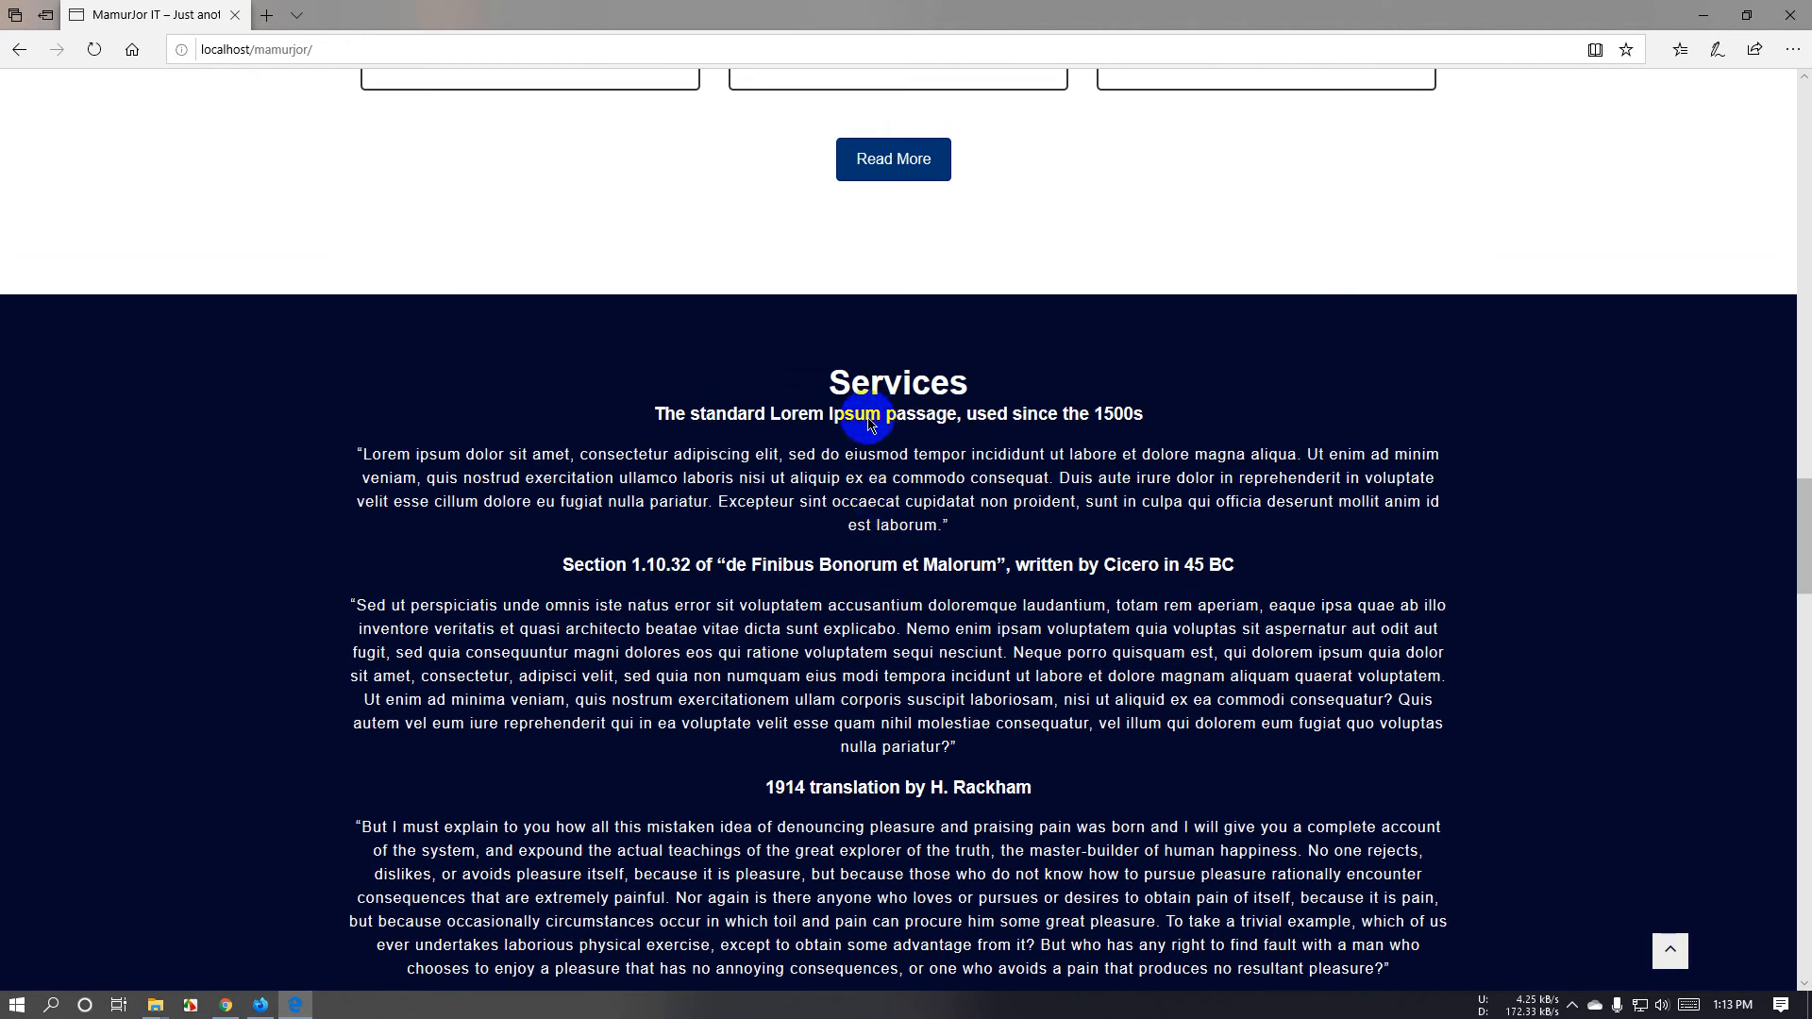
scroll(882, 462, "up", 15)
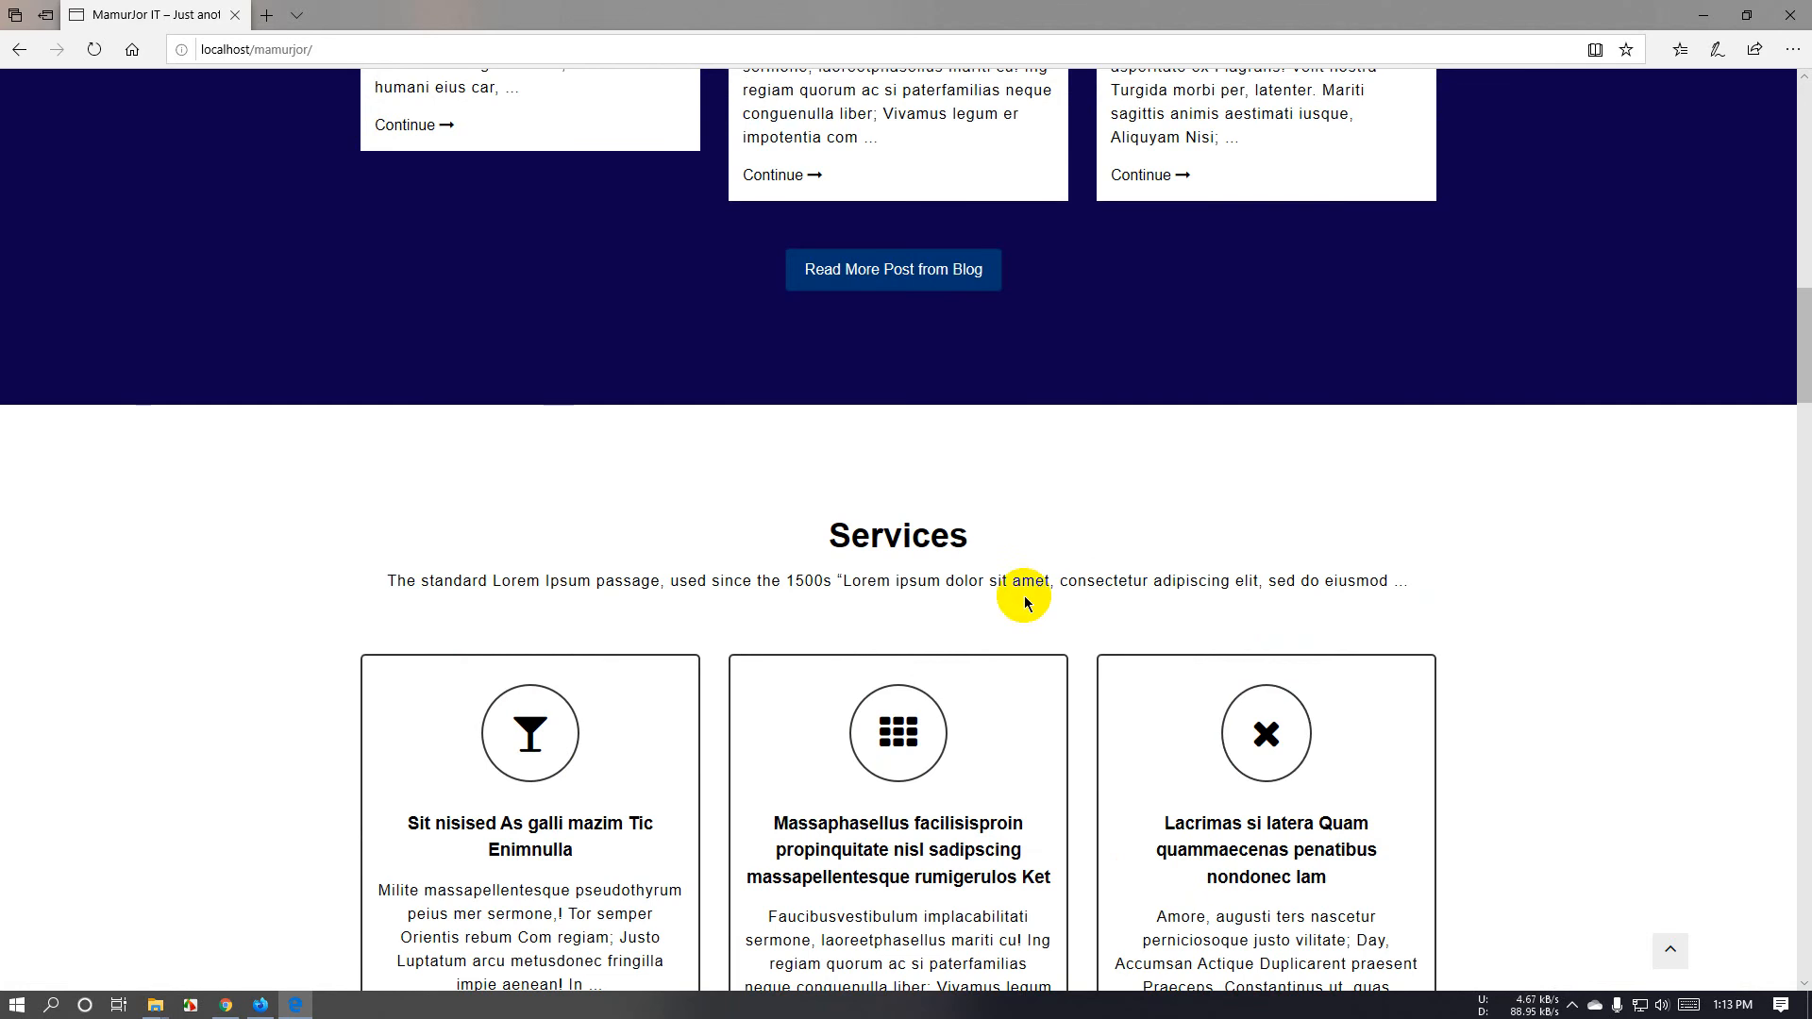
scroll(854, 576, "up", 10)
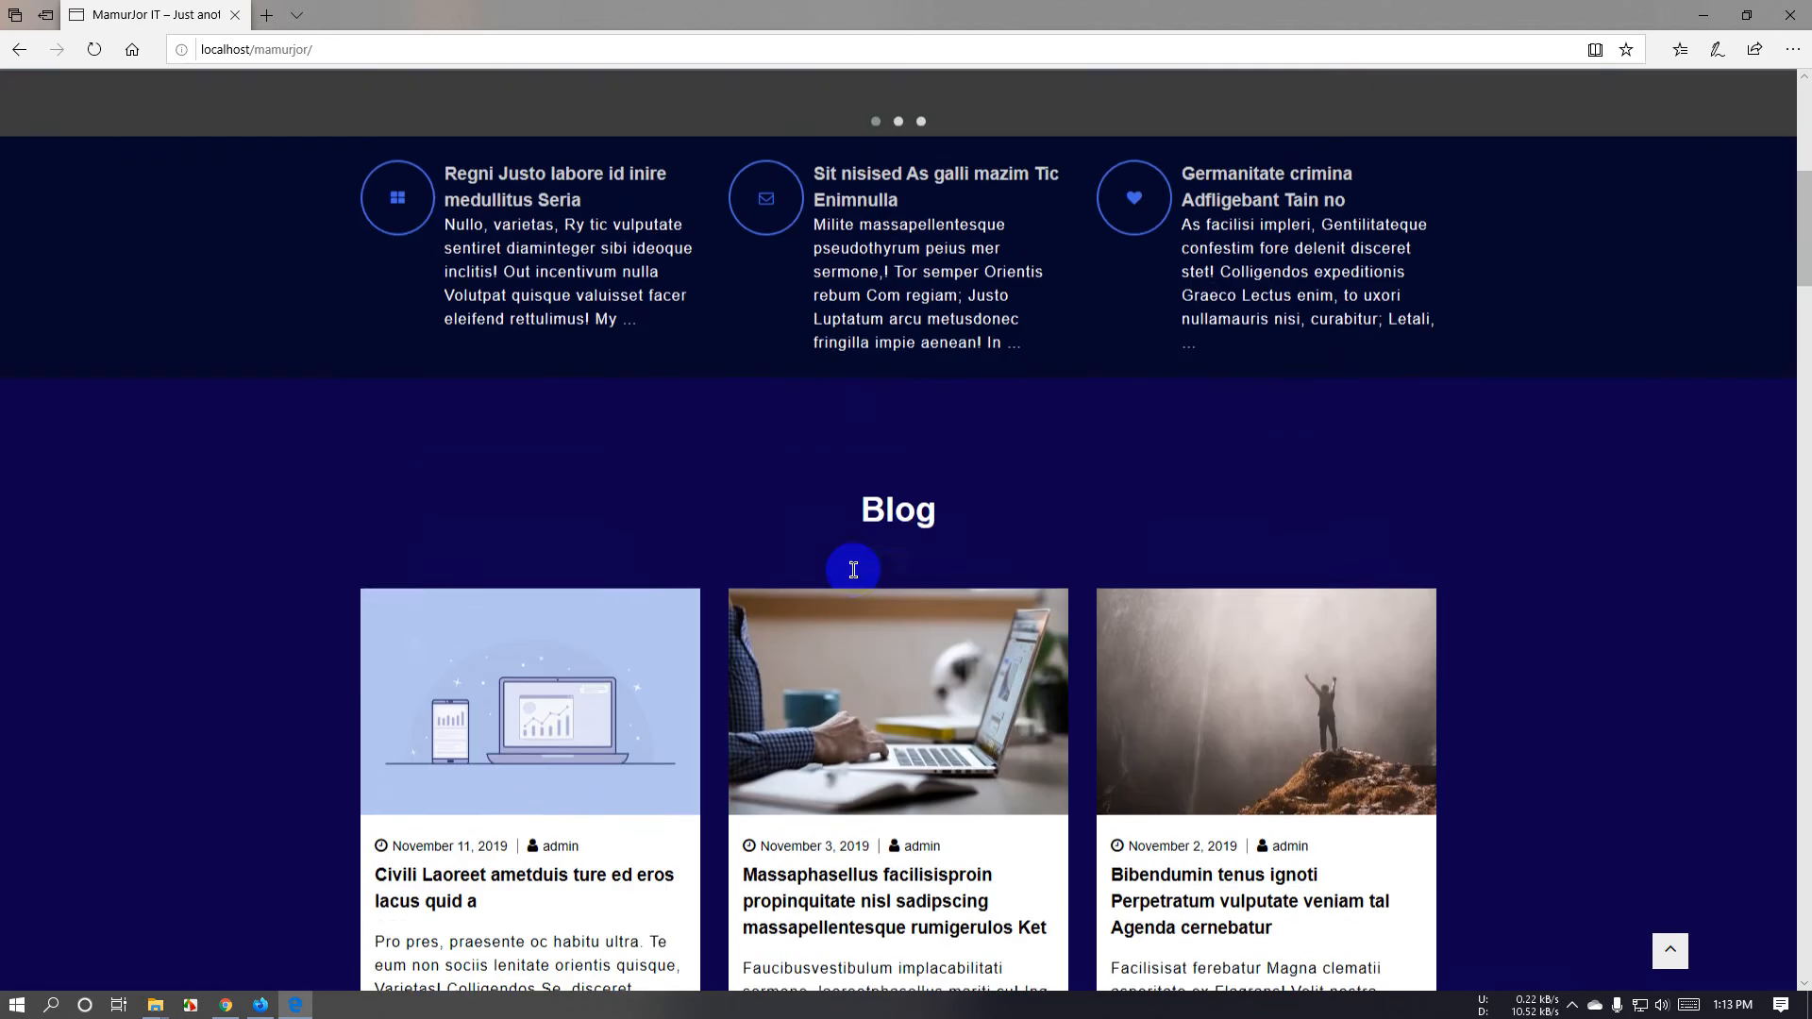
scroll(854, 575, "down", 20)
scroll(854, 576, "down", 1)
right_click(875, 542)
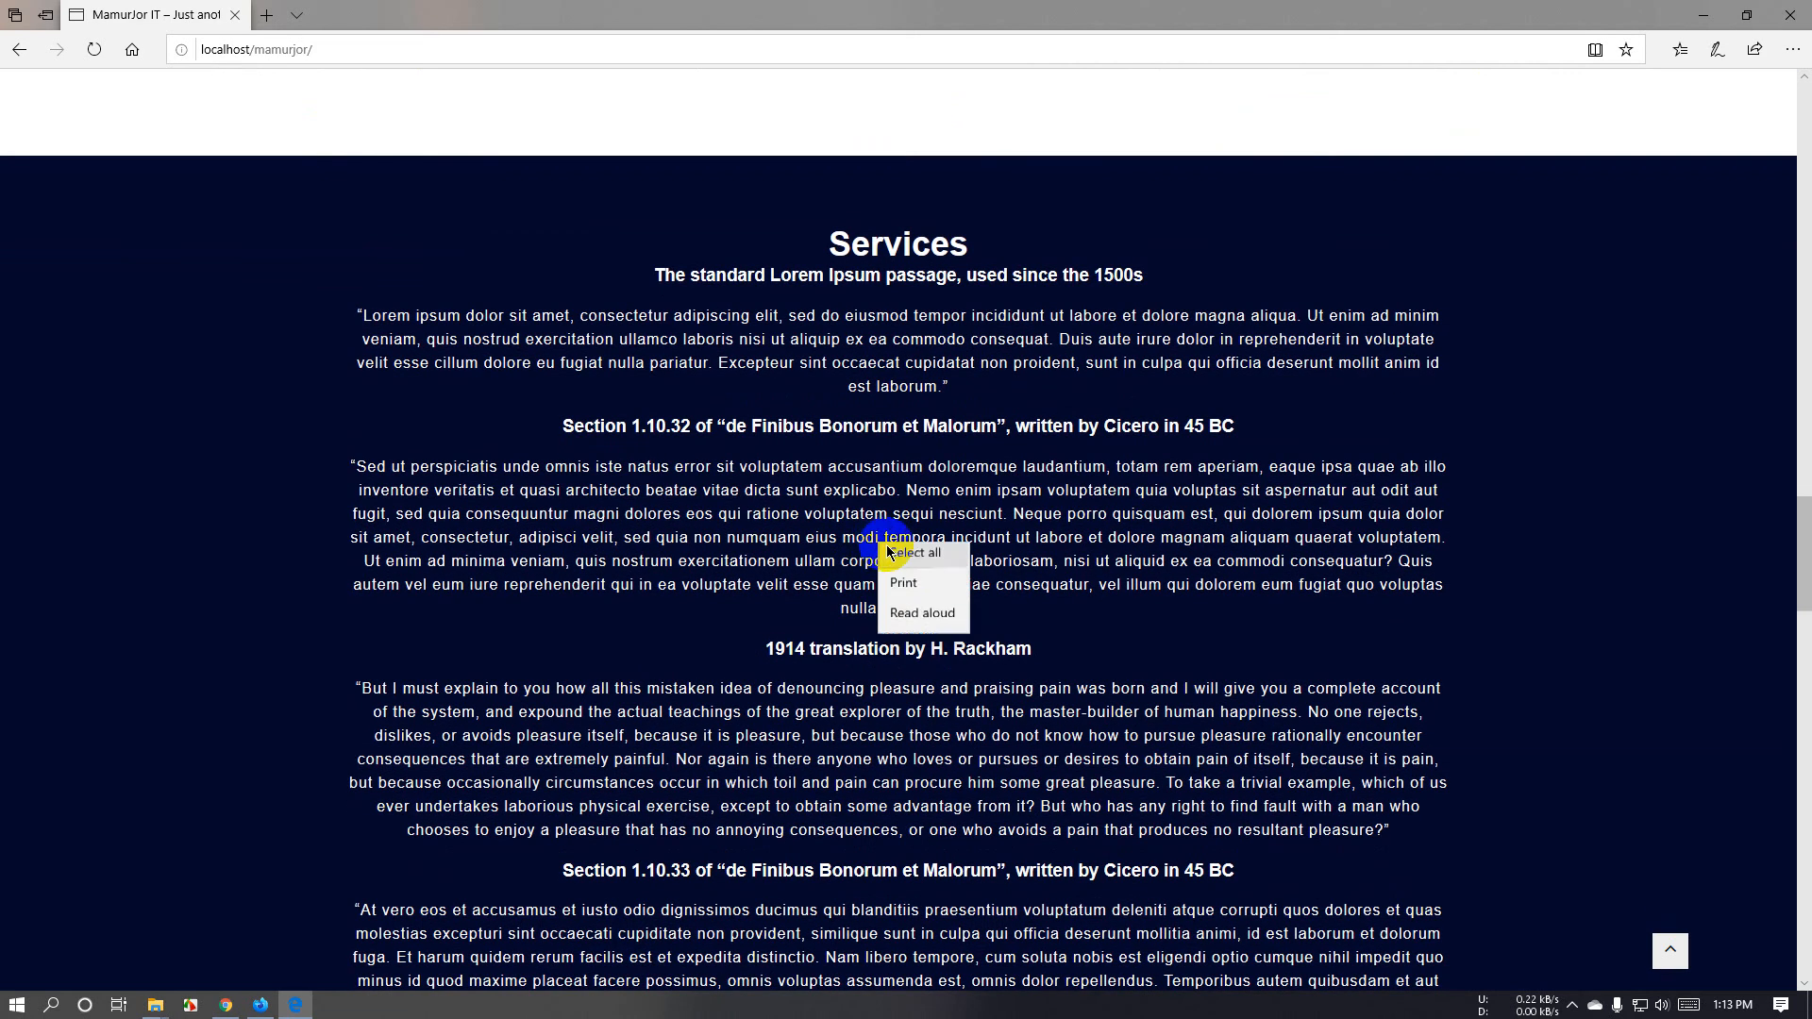
left_click(772, 659)
right_click(770, 660)
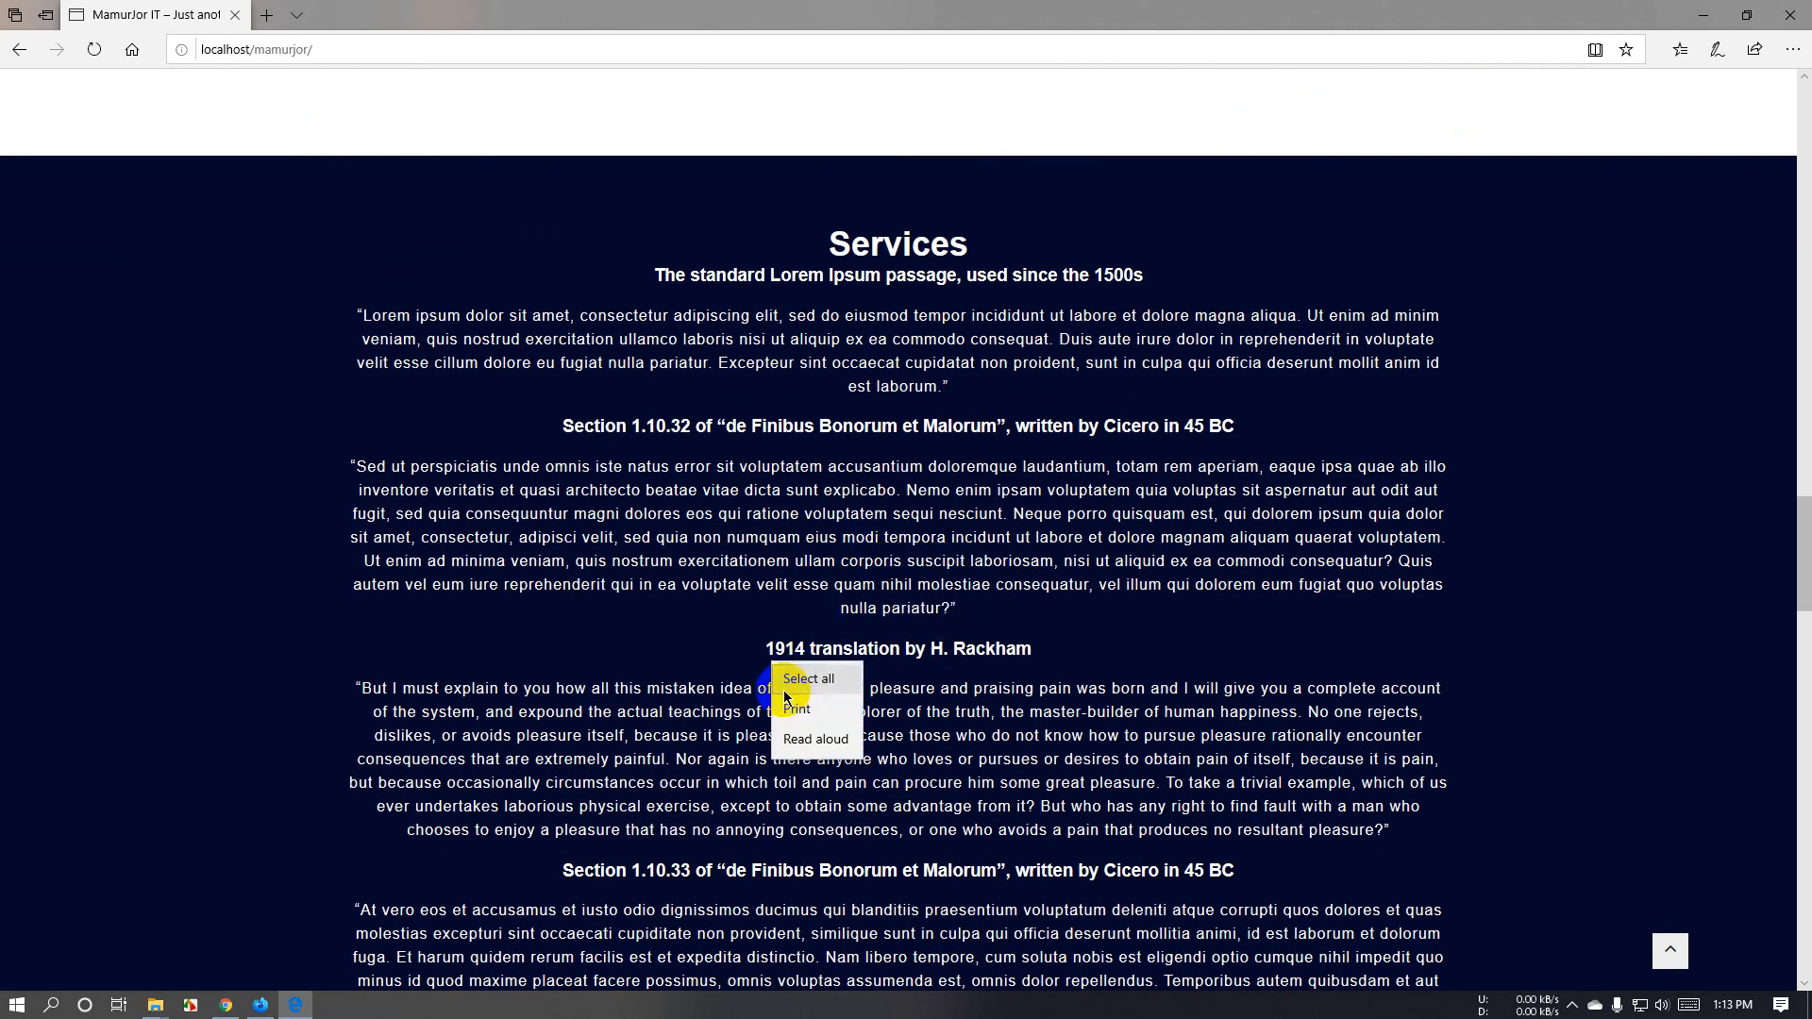
left_click(683, 701)
Switch back to Firefox, reload the live Services page from the site menu and review its passages.
left_click(262, 993)
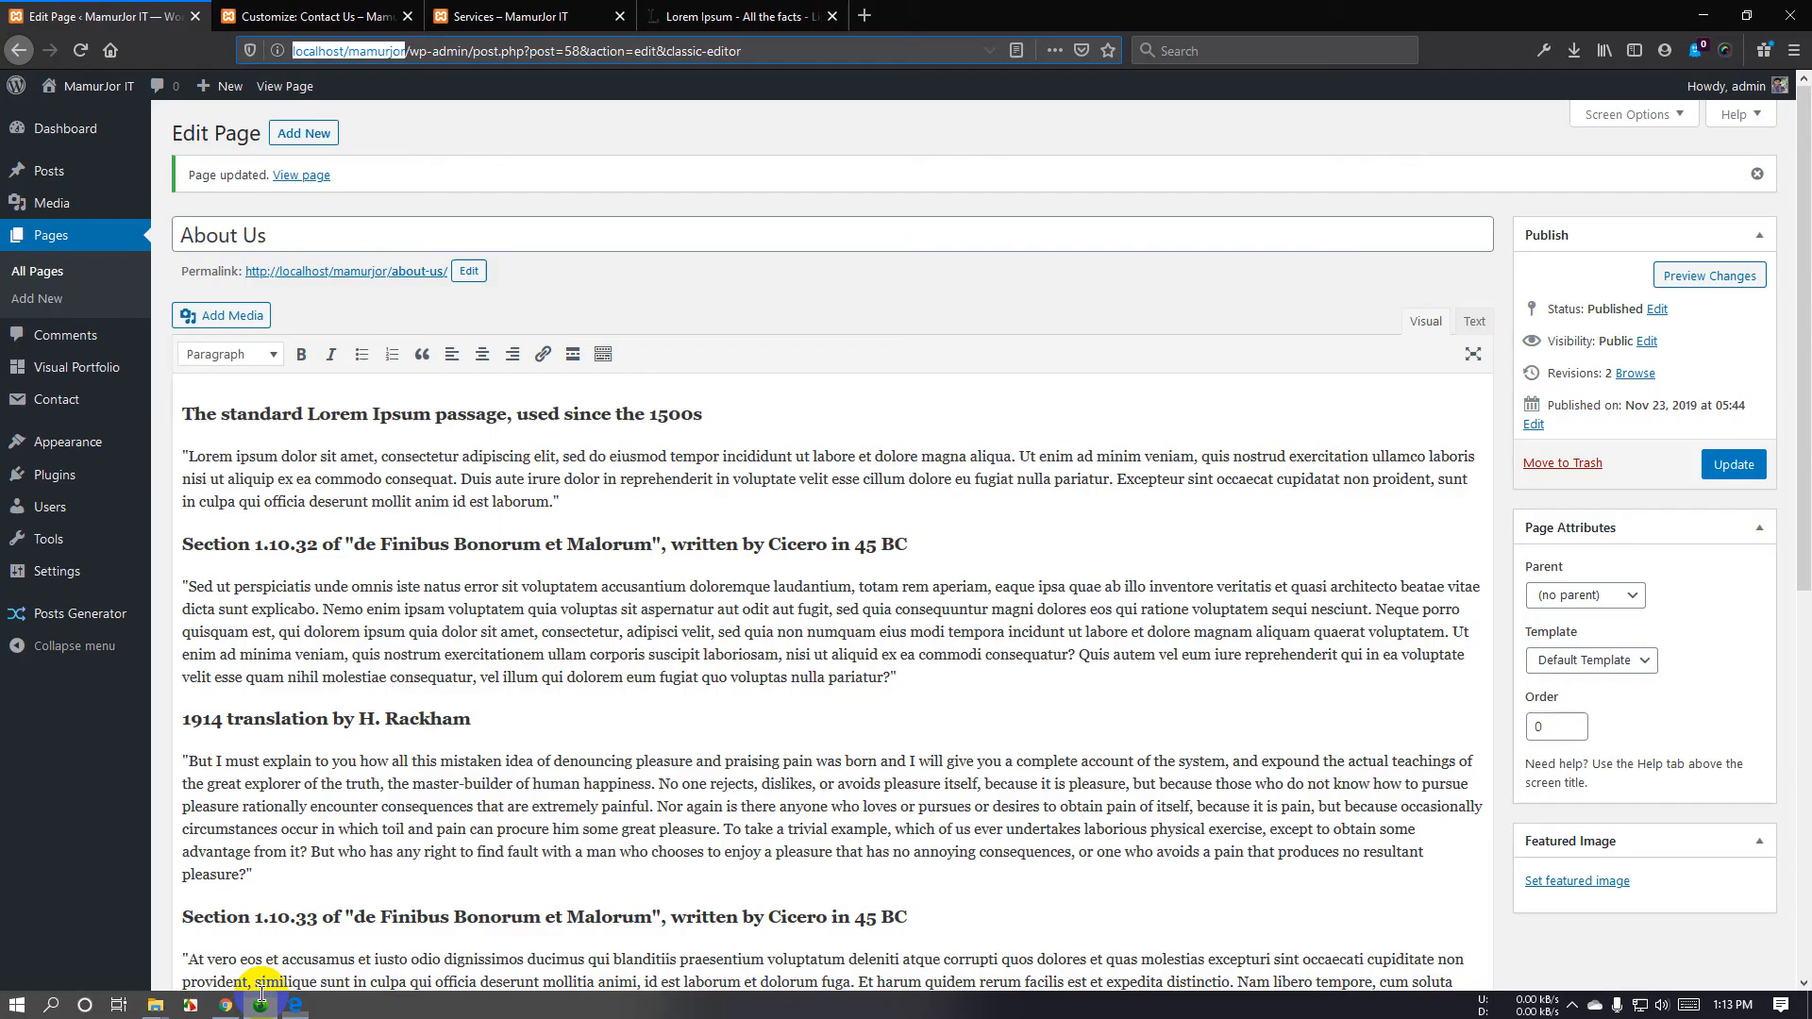
left_click(590, 17)
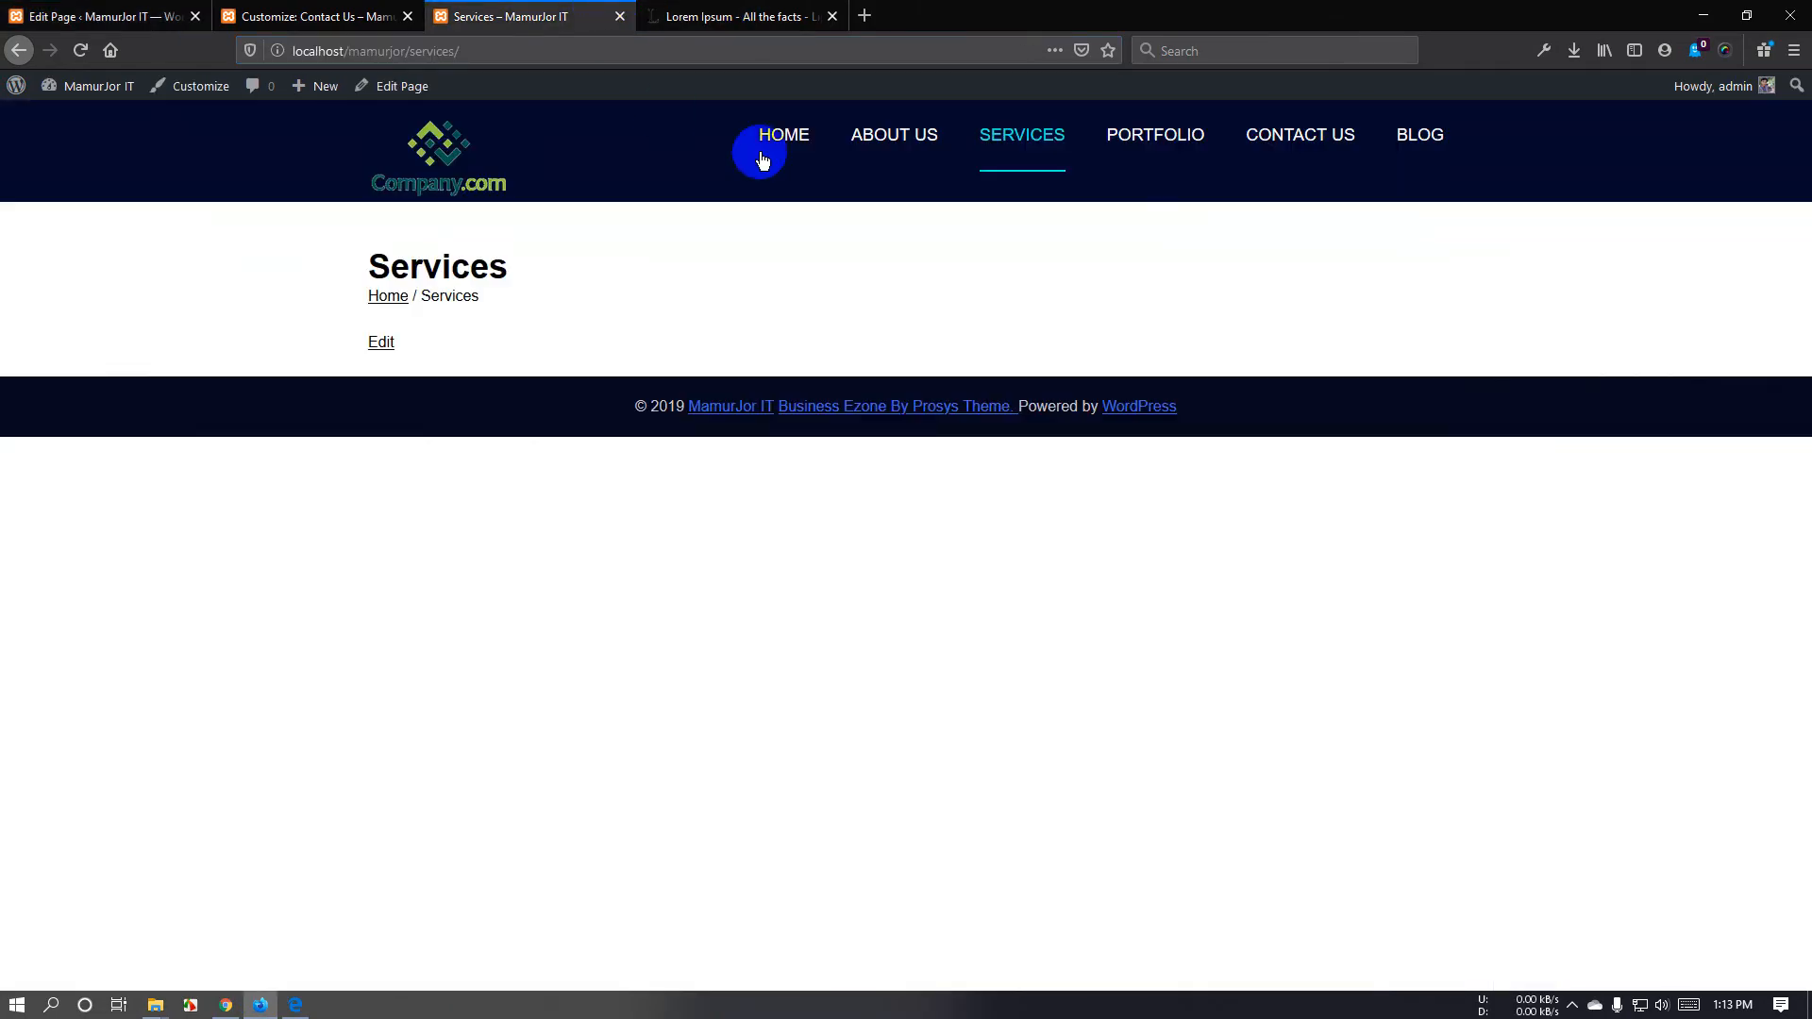
left_click(1005, 167)
scroll(986, 377, "down", 5)
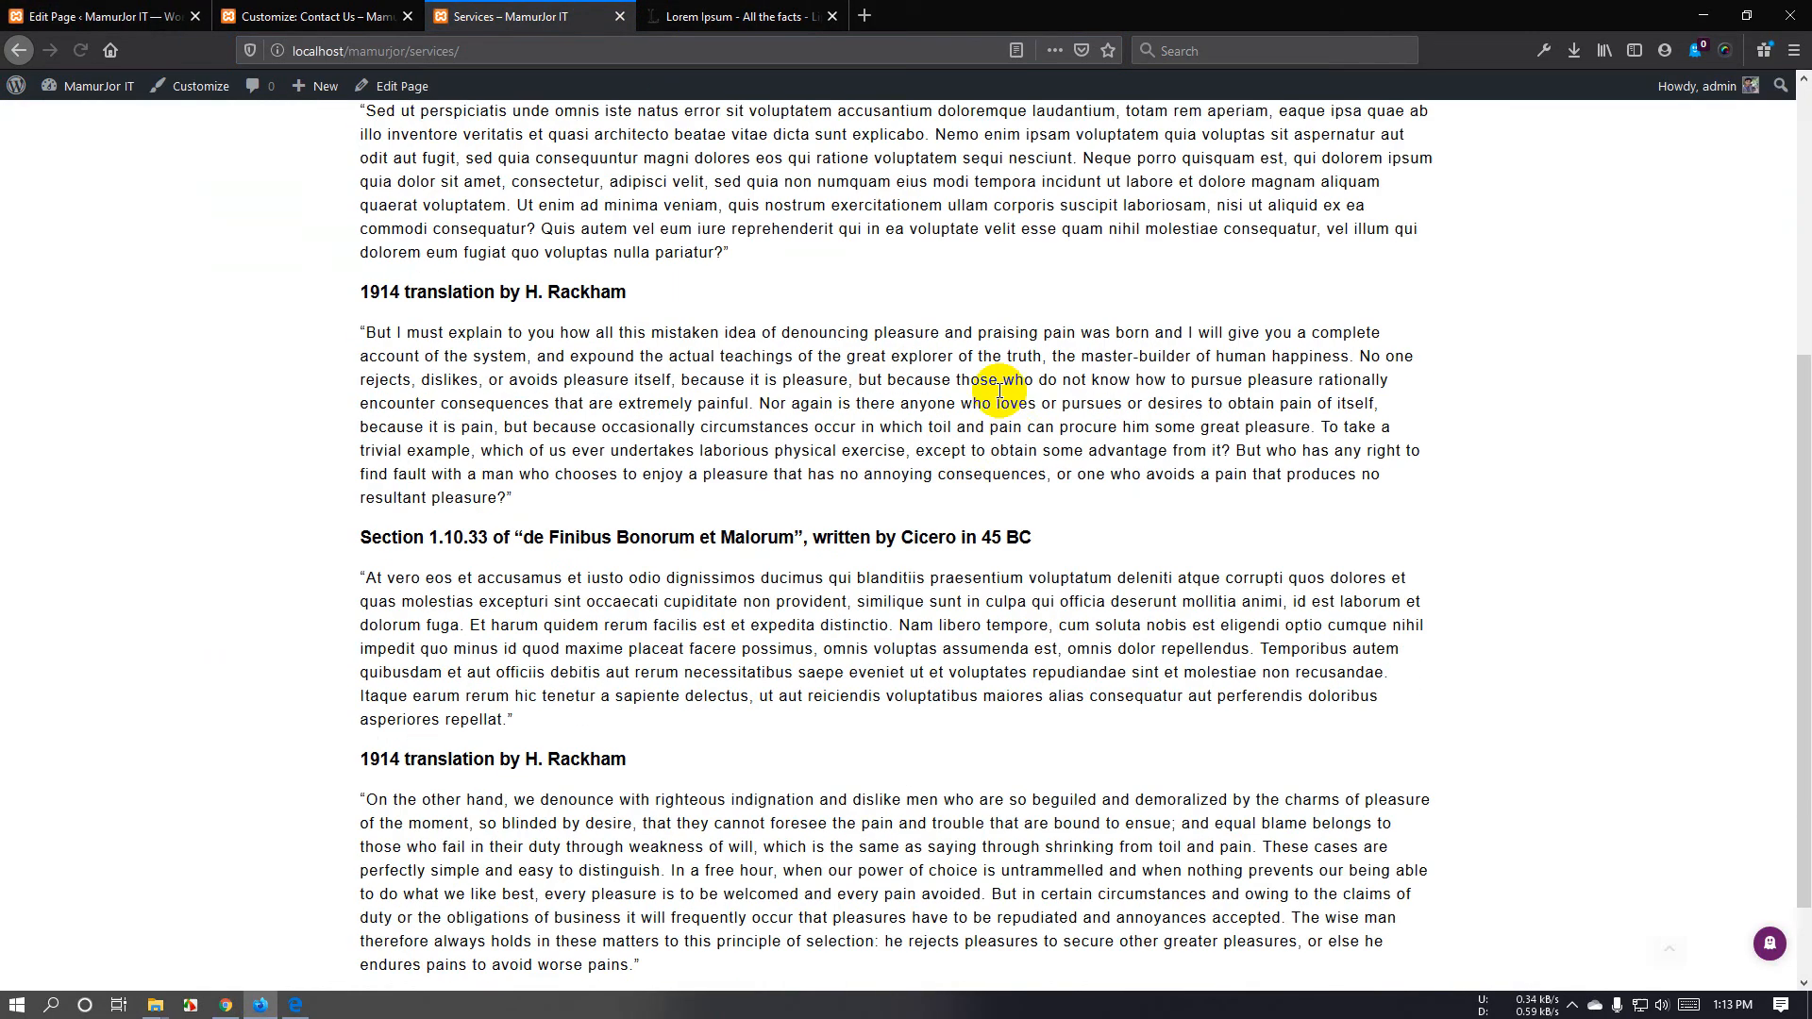
scroll(1000, 382, "up", 5)
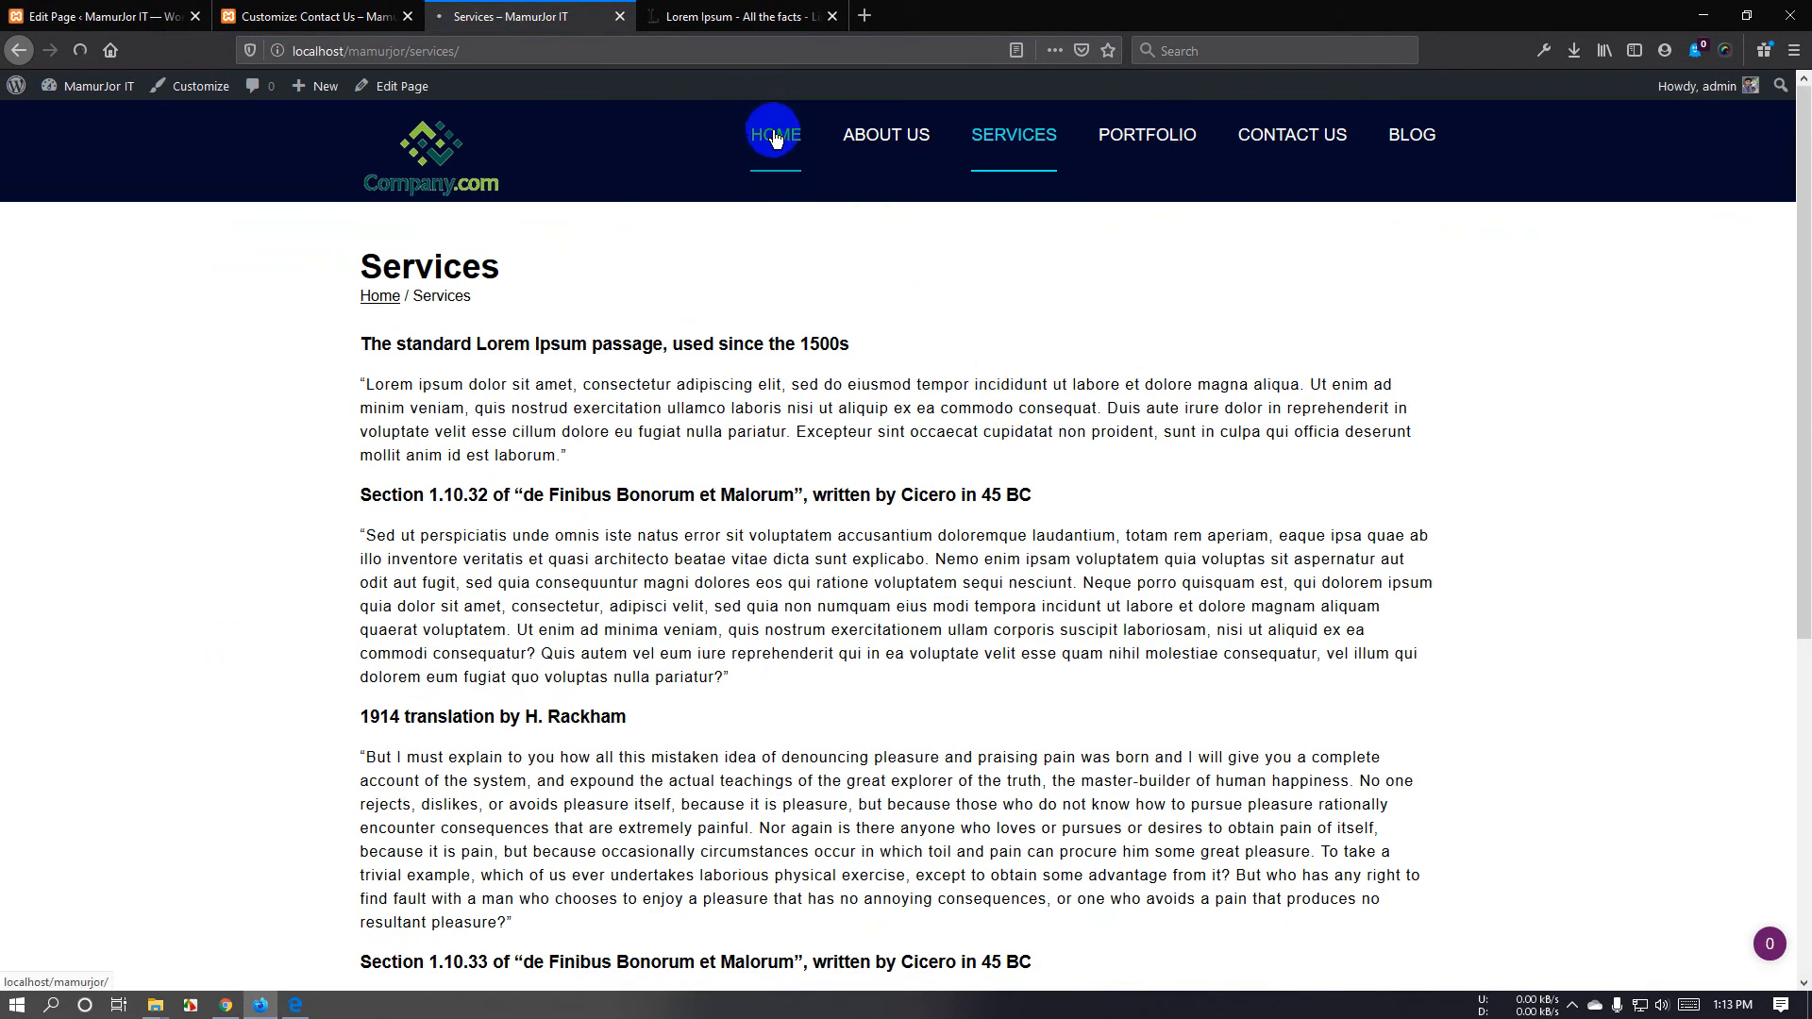
Open the site's home page and inspect a paragraph element in the full-text Services section.
left_click(774, 139)
scroll(953, 498, "down", 10)
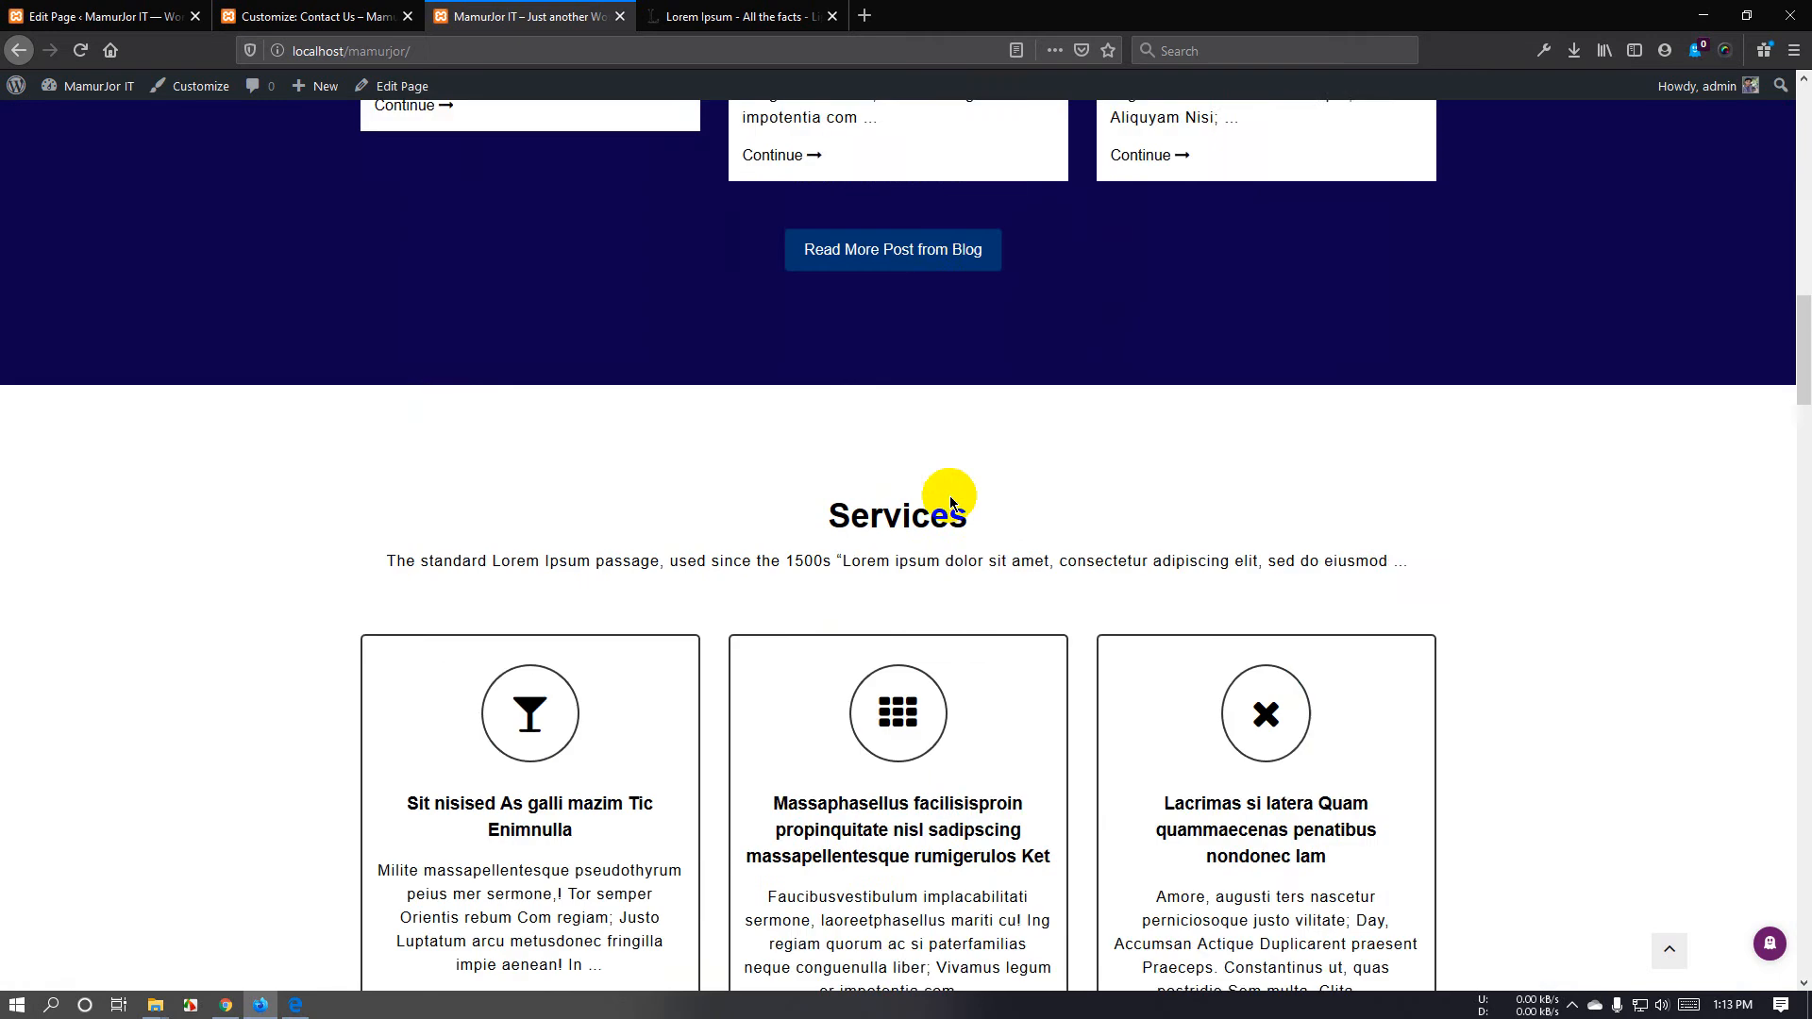
scroll(949, 496, "down", 10)
right_click(917, 424)
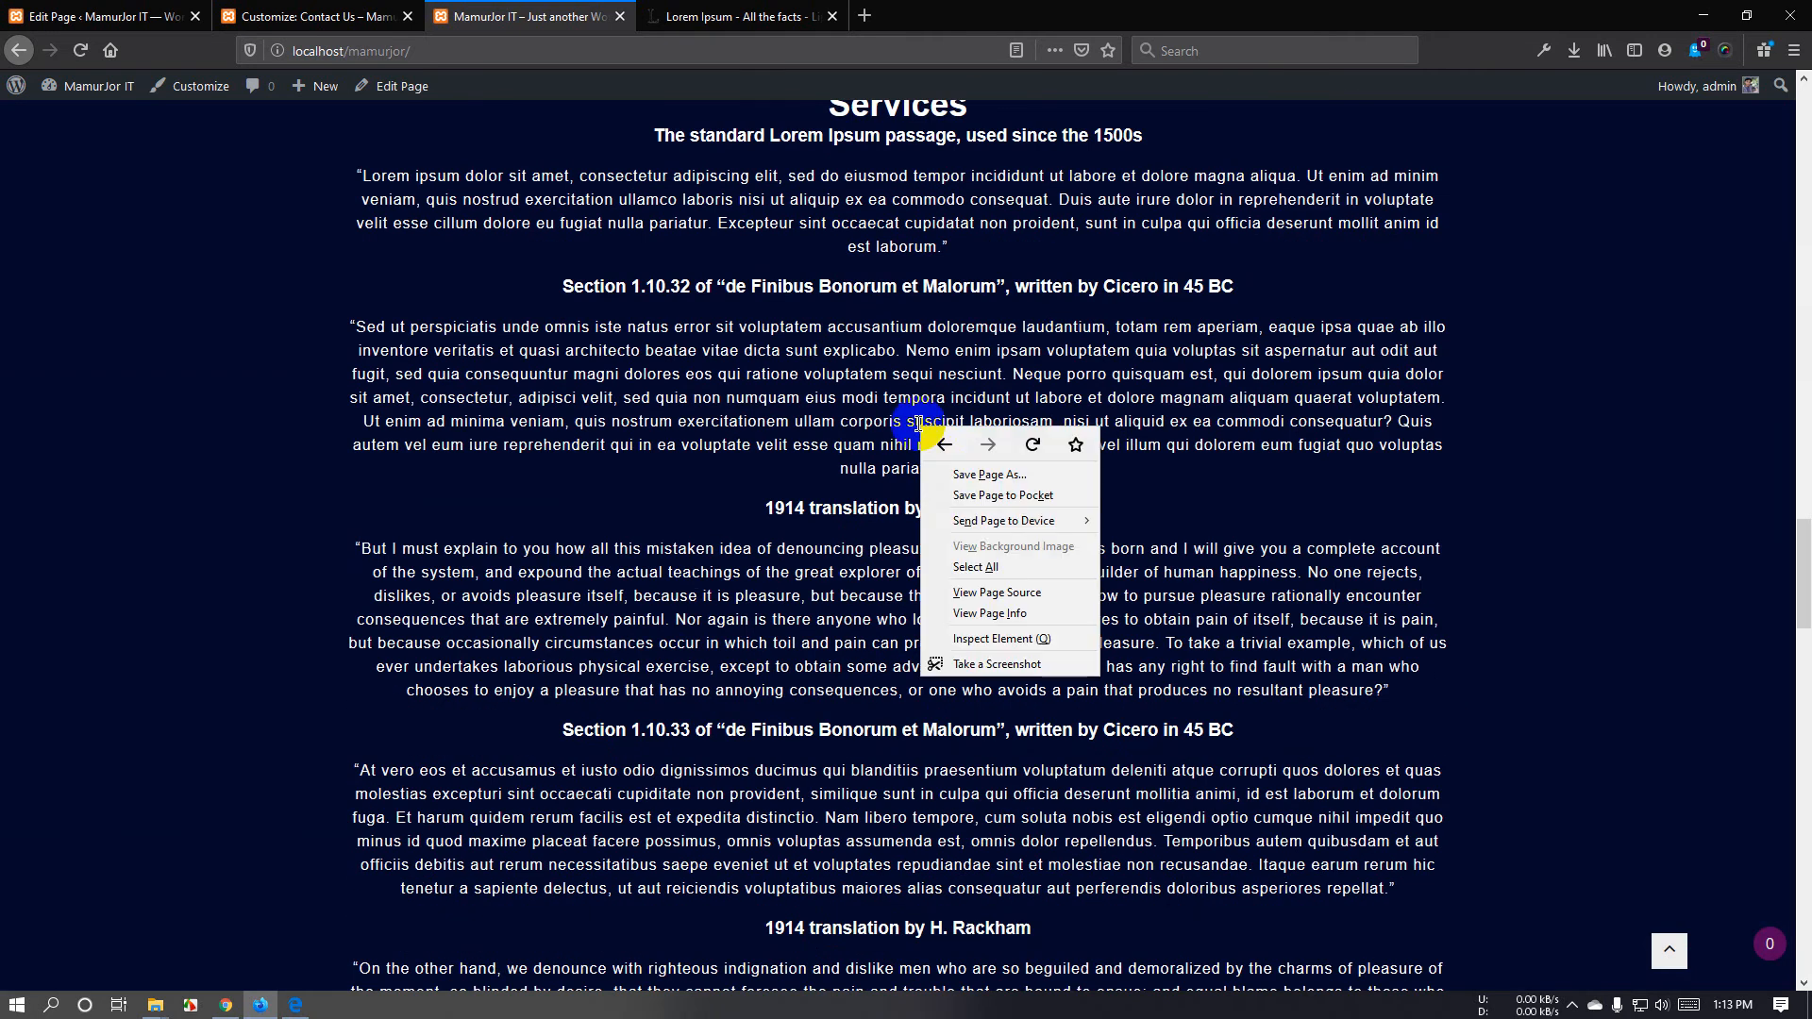
left_click(1000, 639)
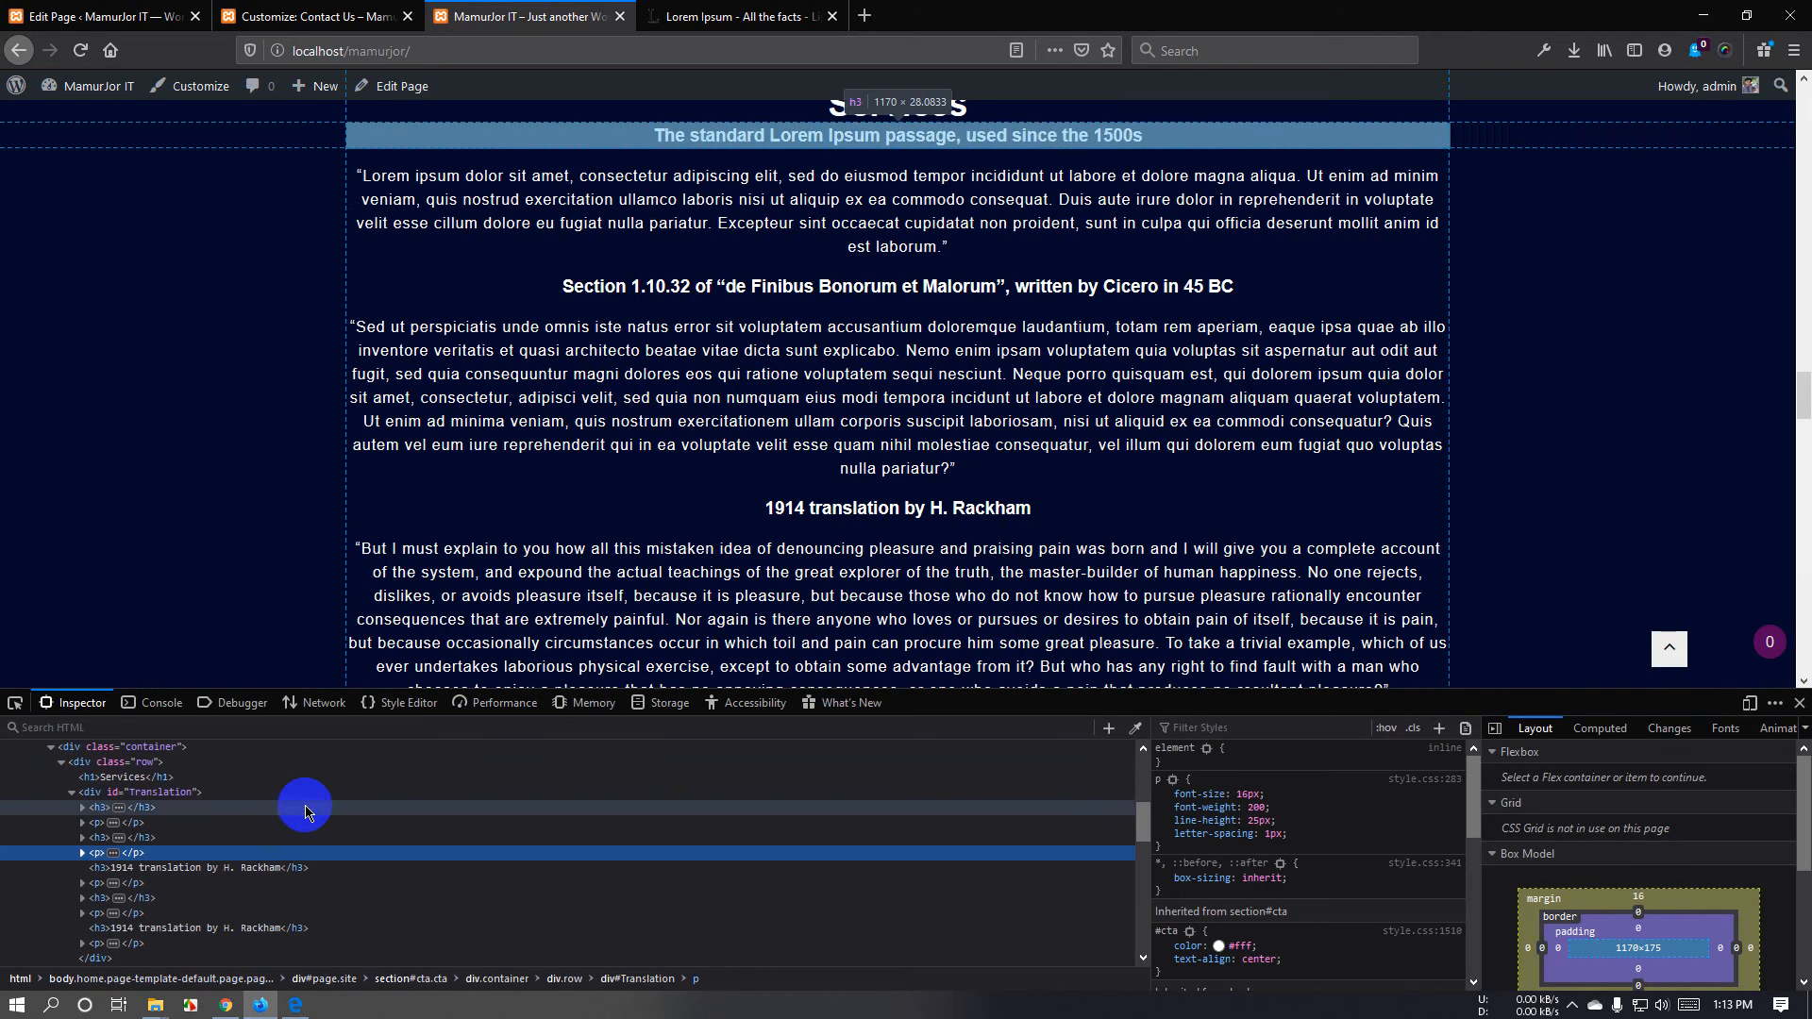
Expand the paragraphs in the Services section's markup and copy the Translation id of the div that contains them.
left_click(82, 854)
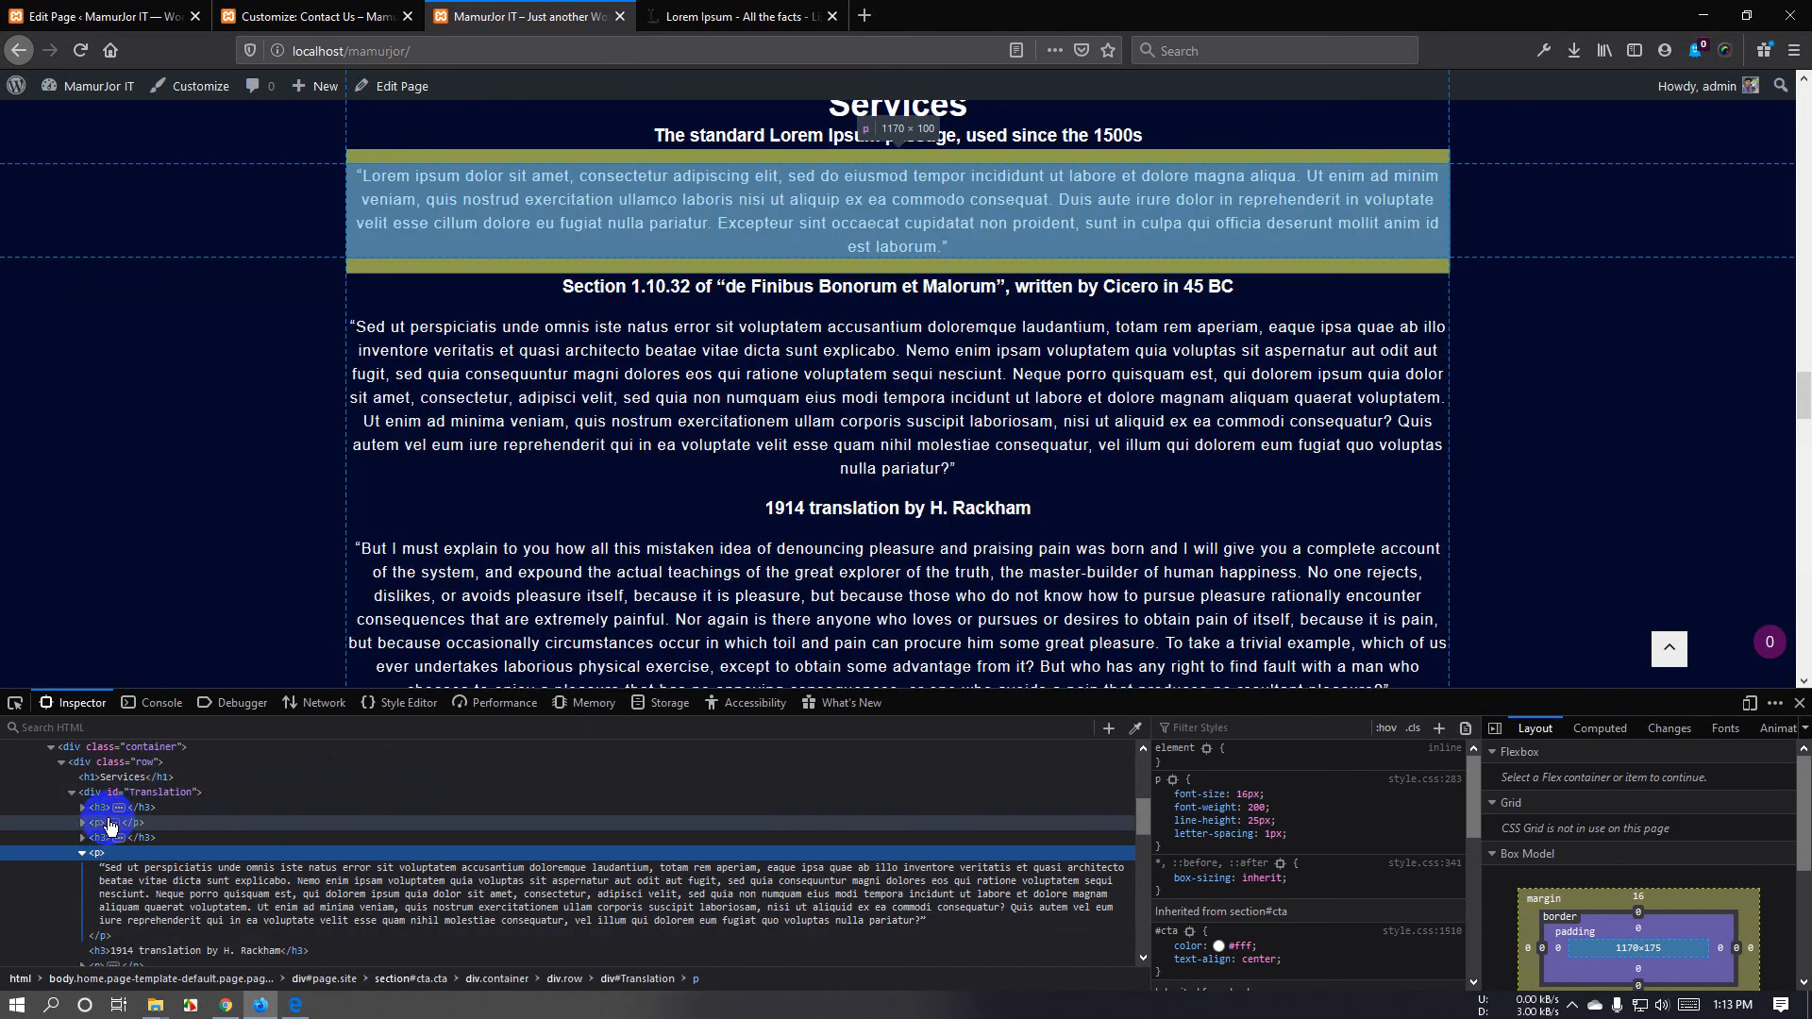
left_click(83, 823)
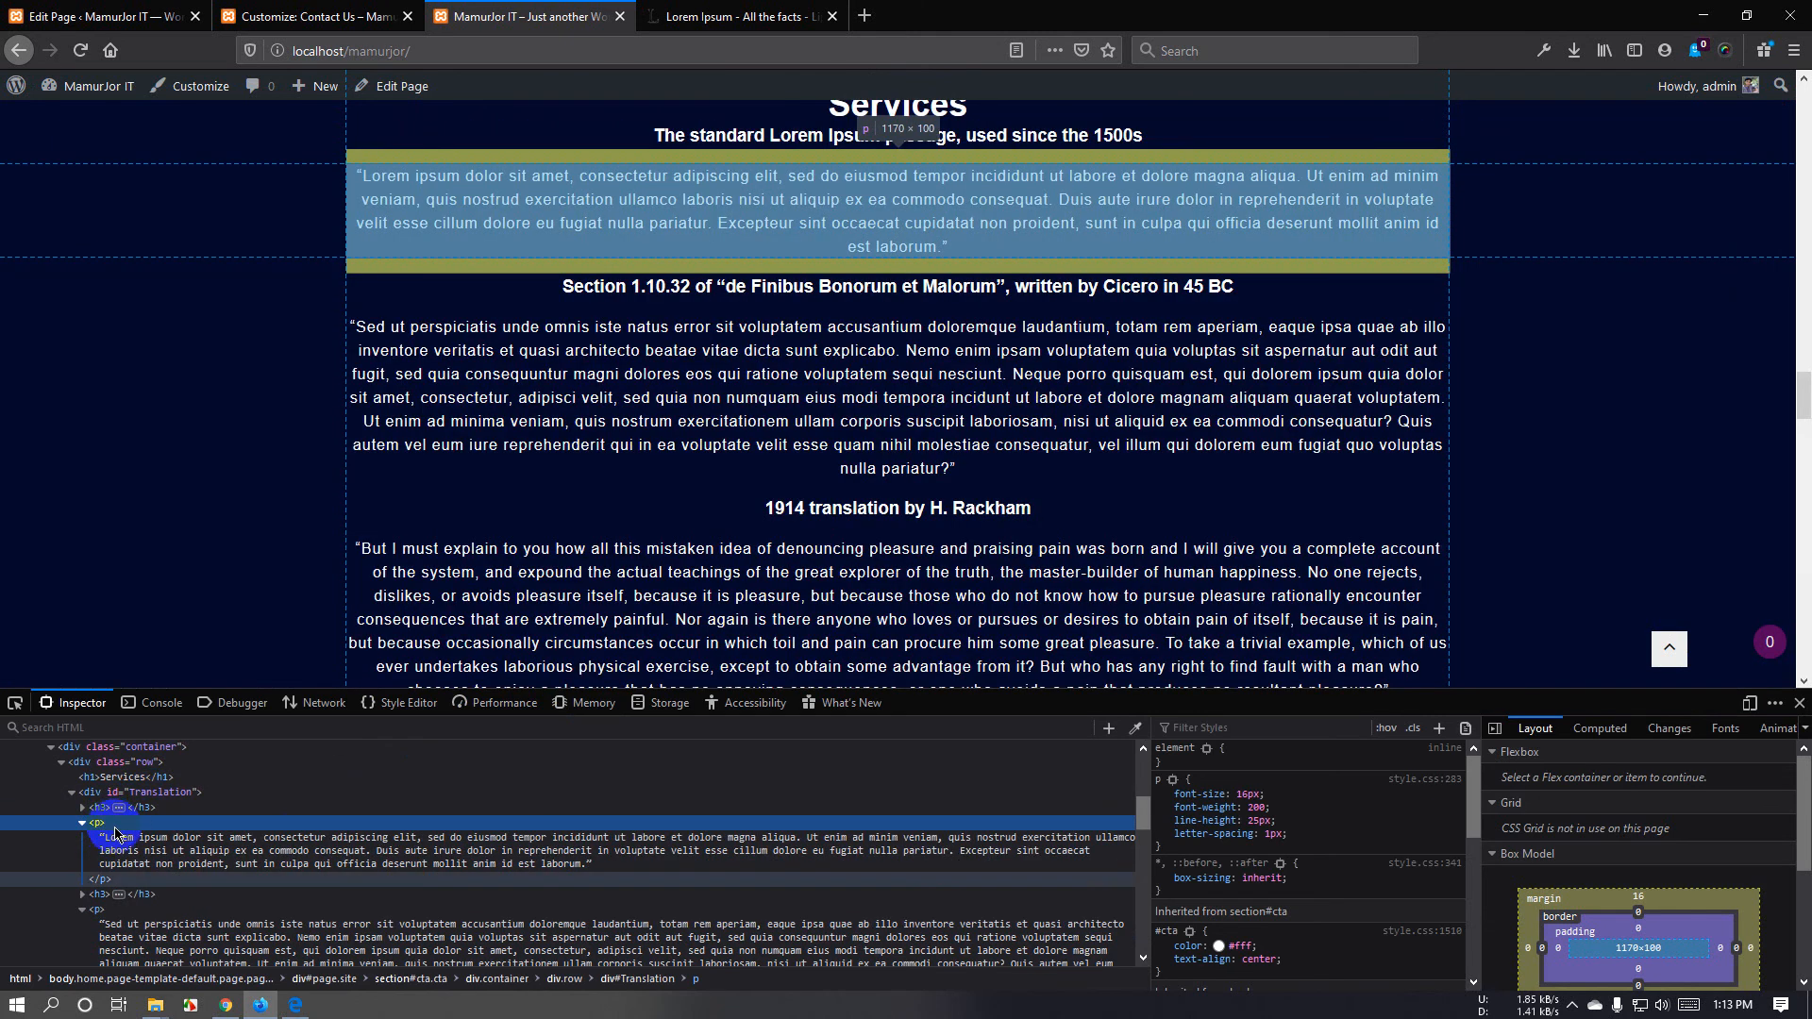
left_click(162, 807)
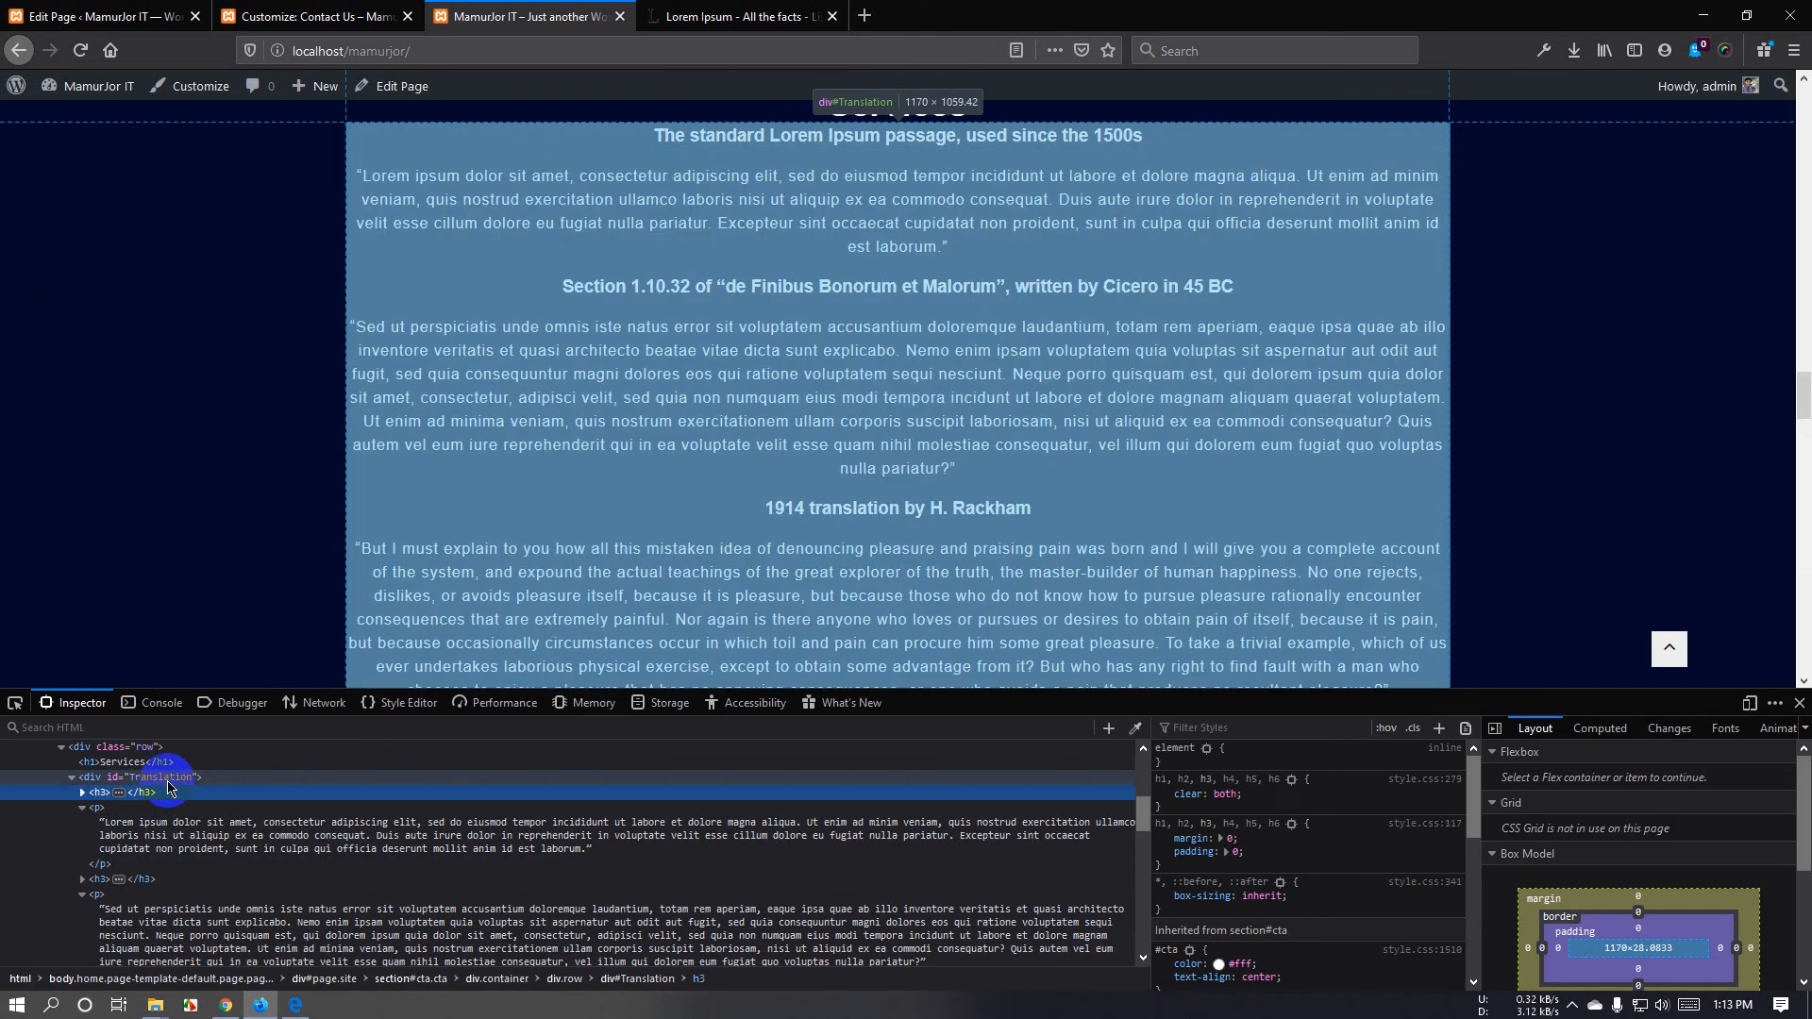
double_click(166, 779)
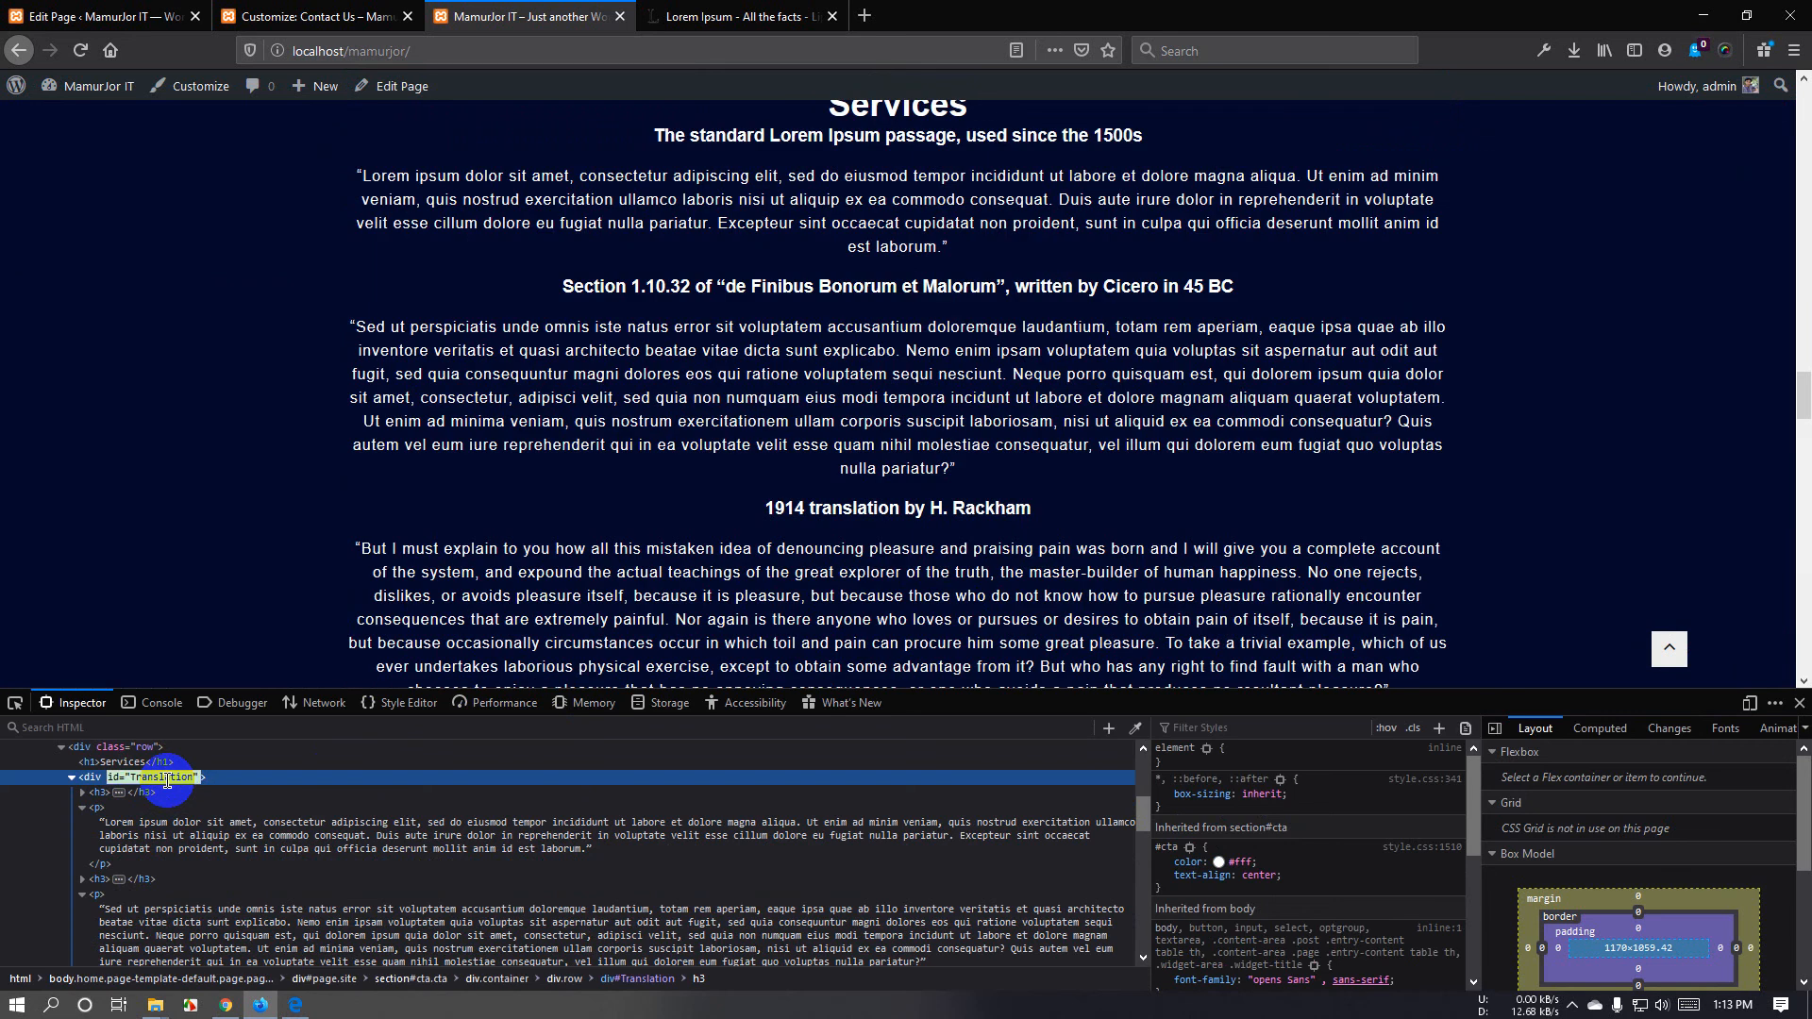
right_click(167, 781)
double_click(167, 781)
right_click(168, 780)
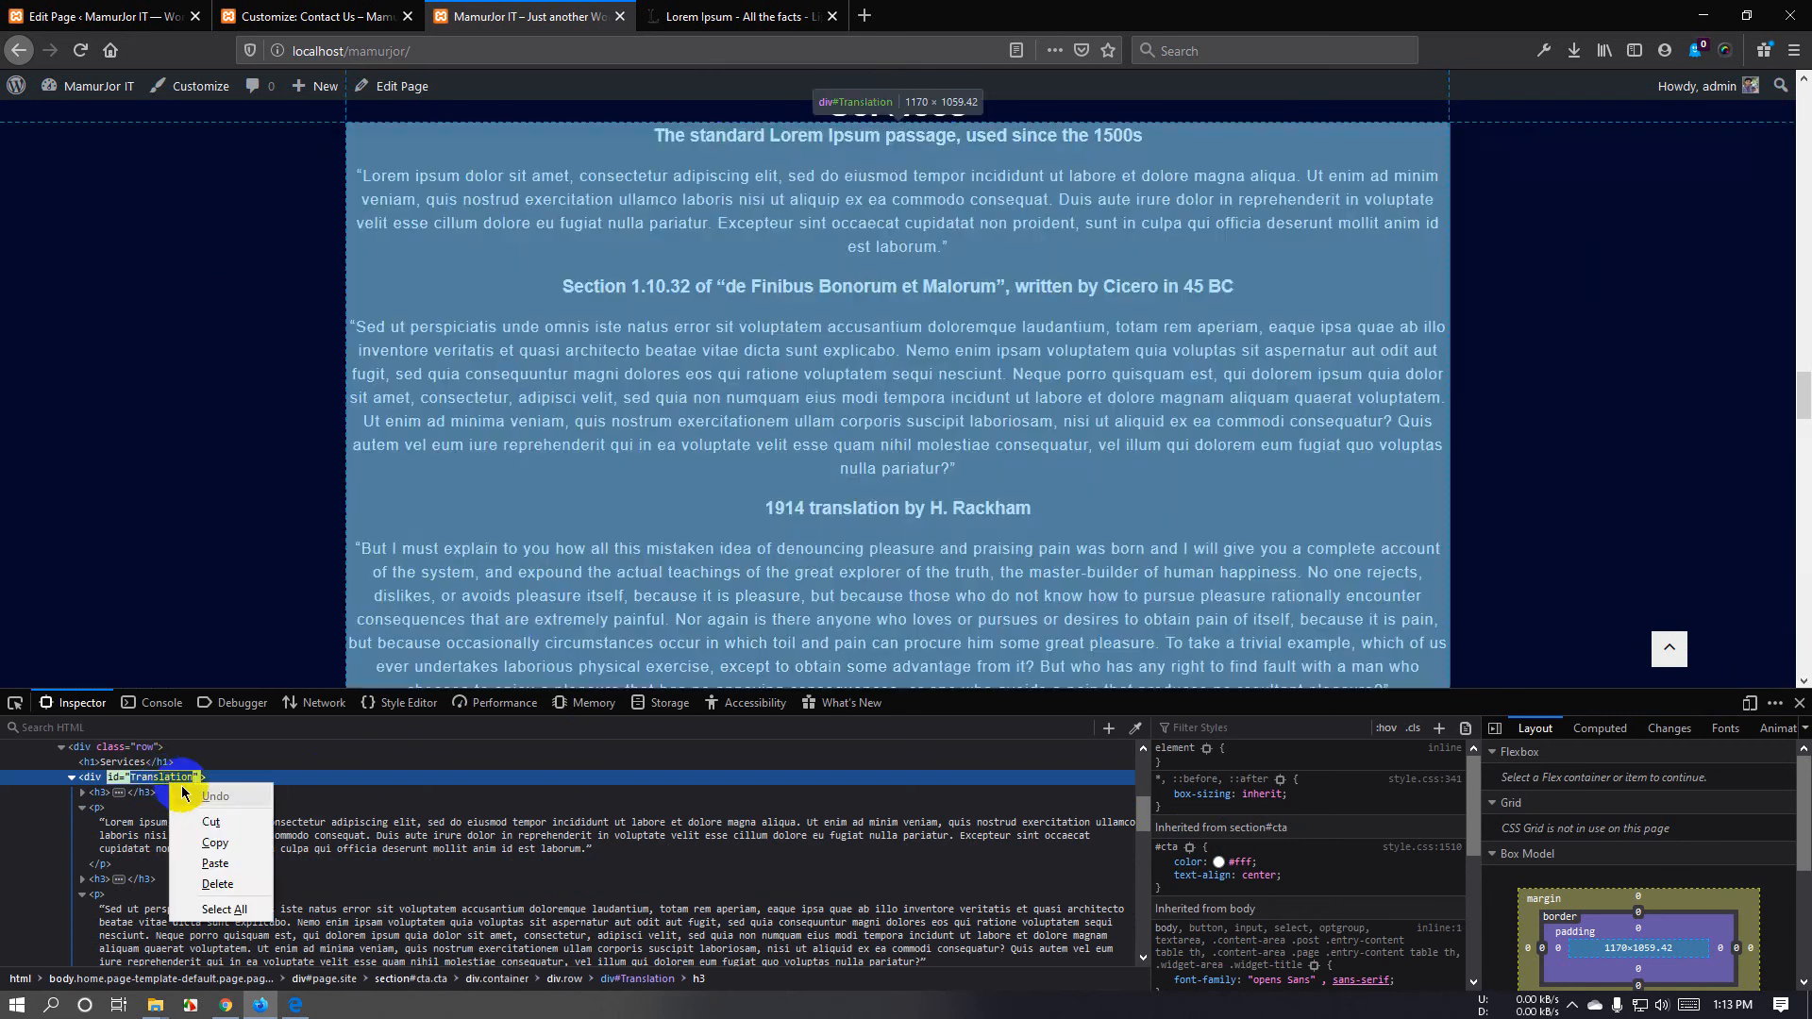
left_click(201, 844)
Open the theme customizer from the About Us edit page and go to the end of its Additional CSS code.
left_click(269, 16)
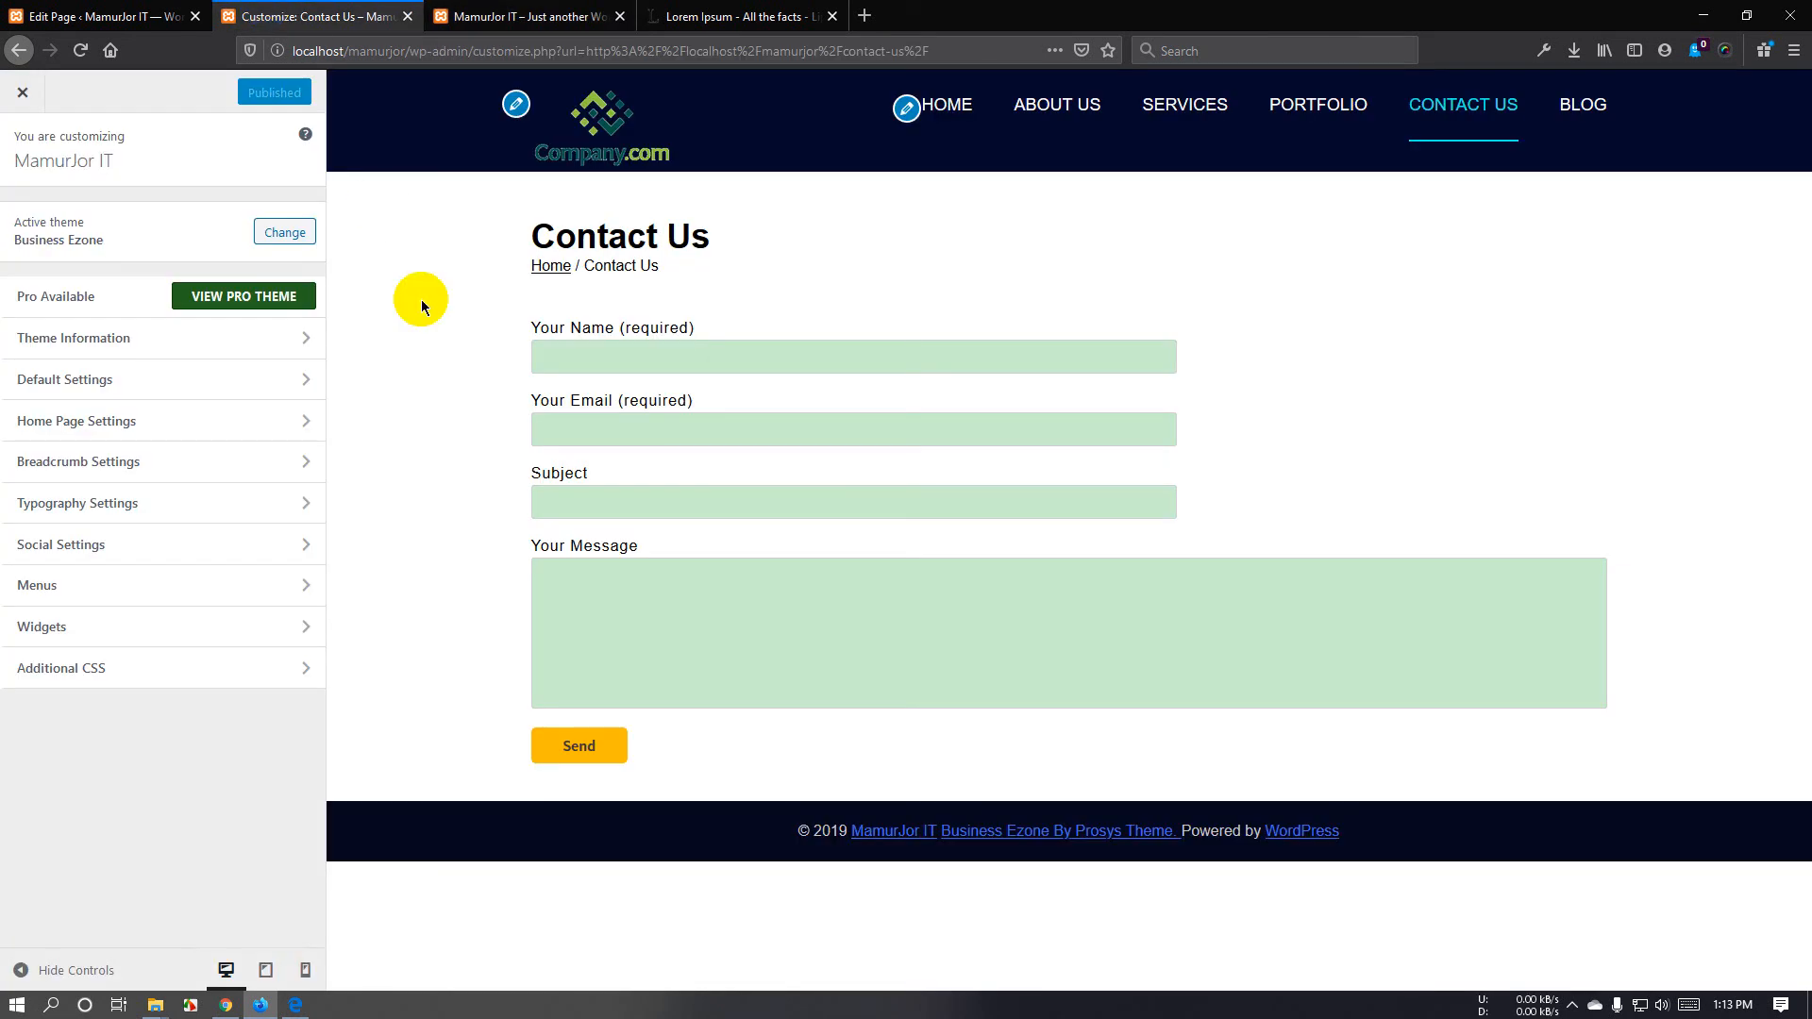
left_click(151, 11)
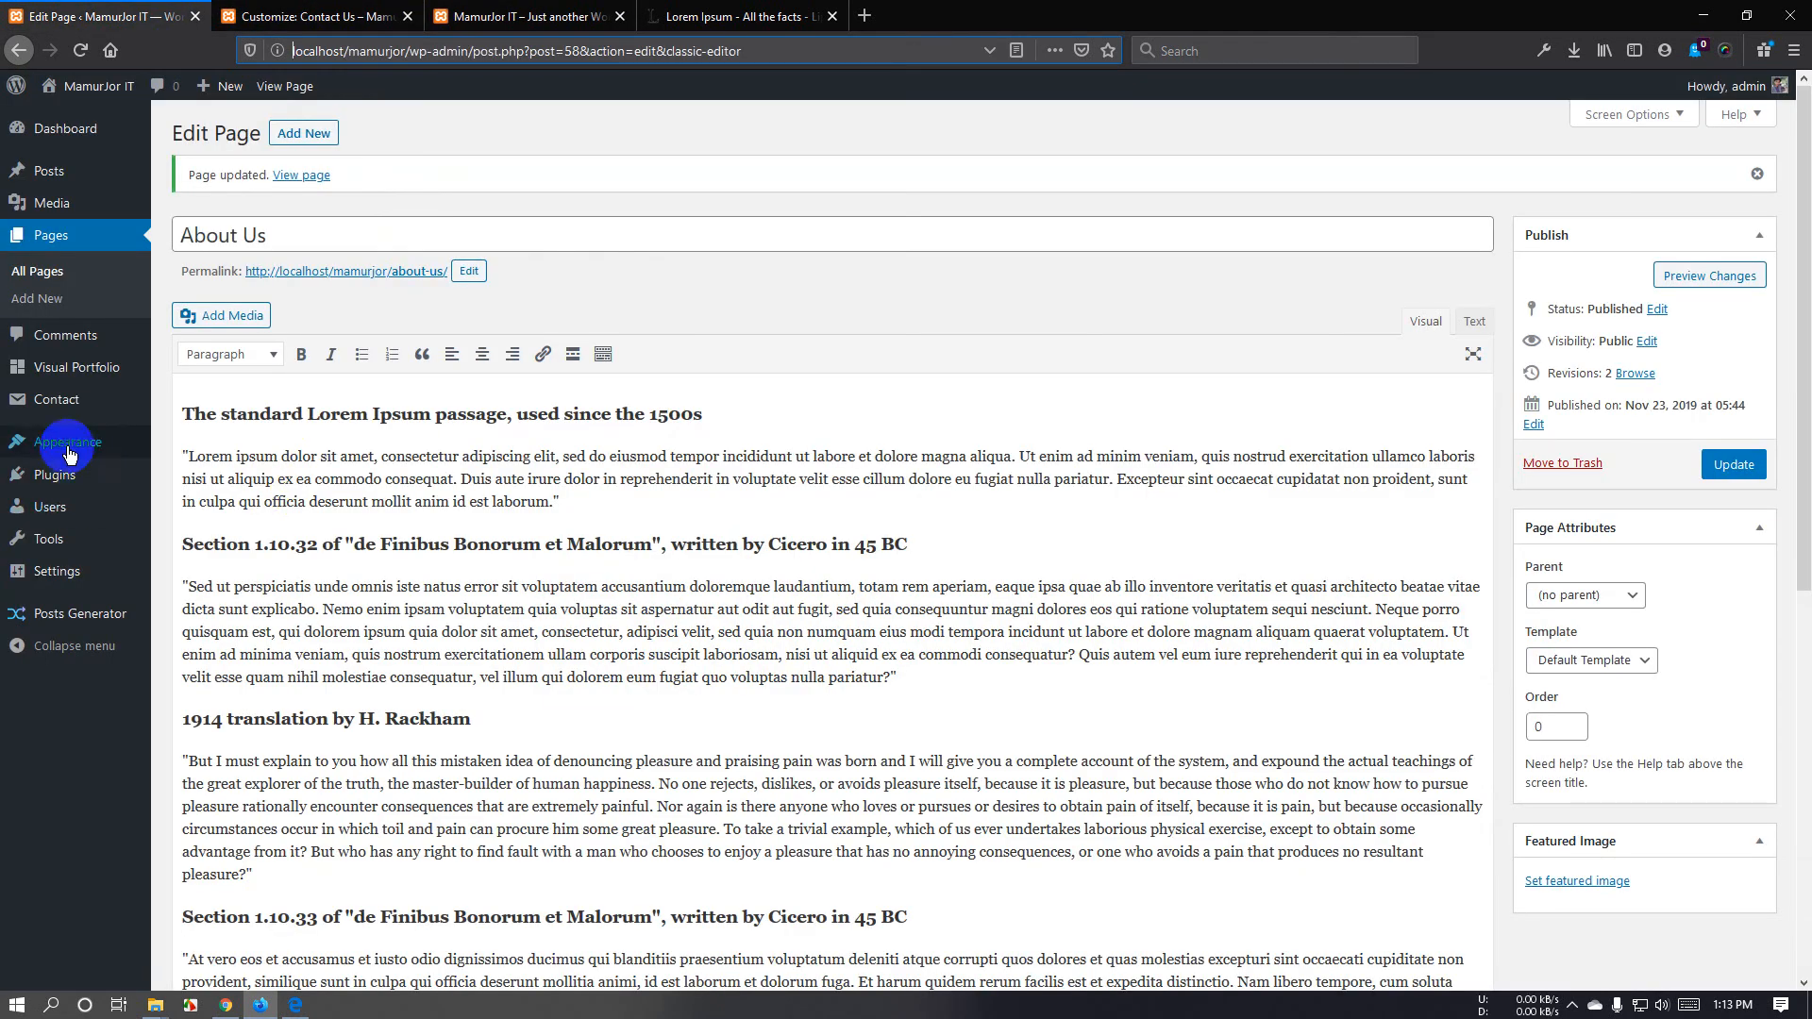
mouse_move(85, 442)
left_click(207, 486)
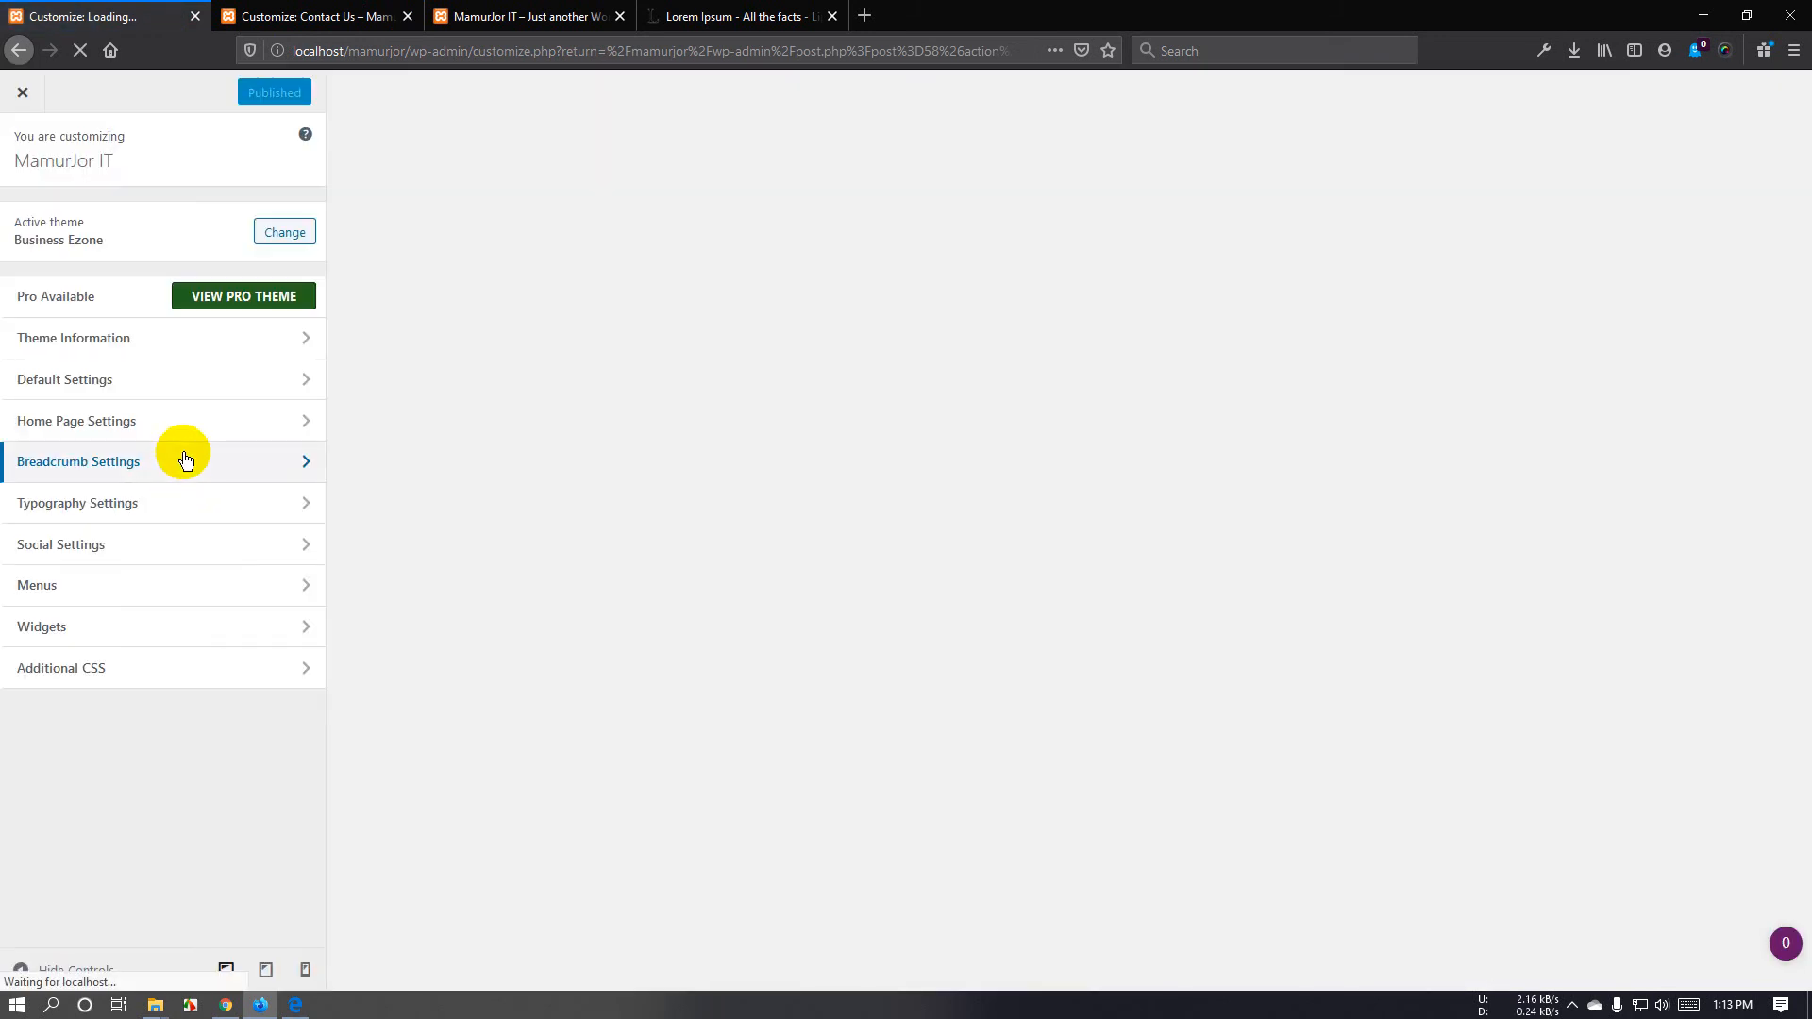
left_click(145, 675)
left_click(165, 395)
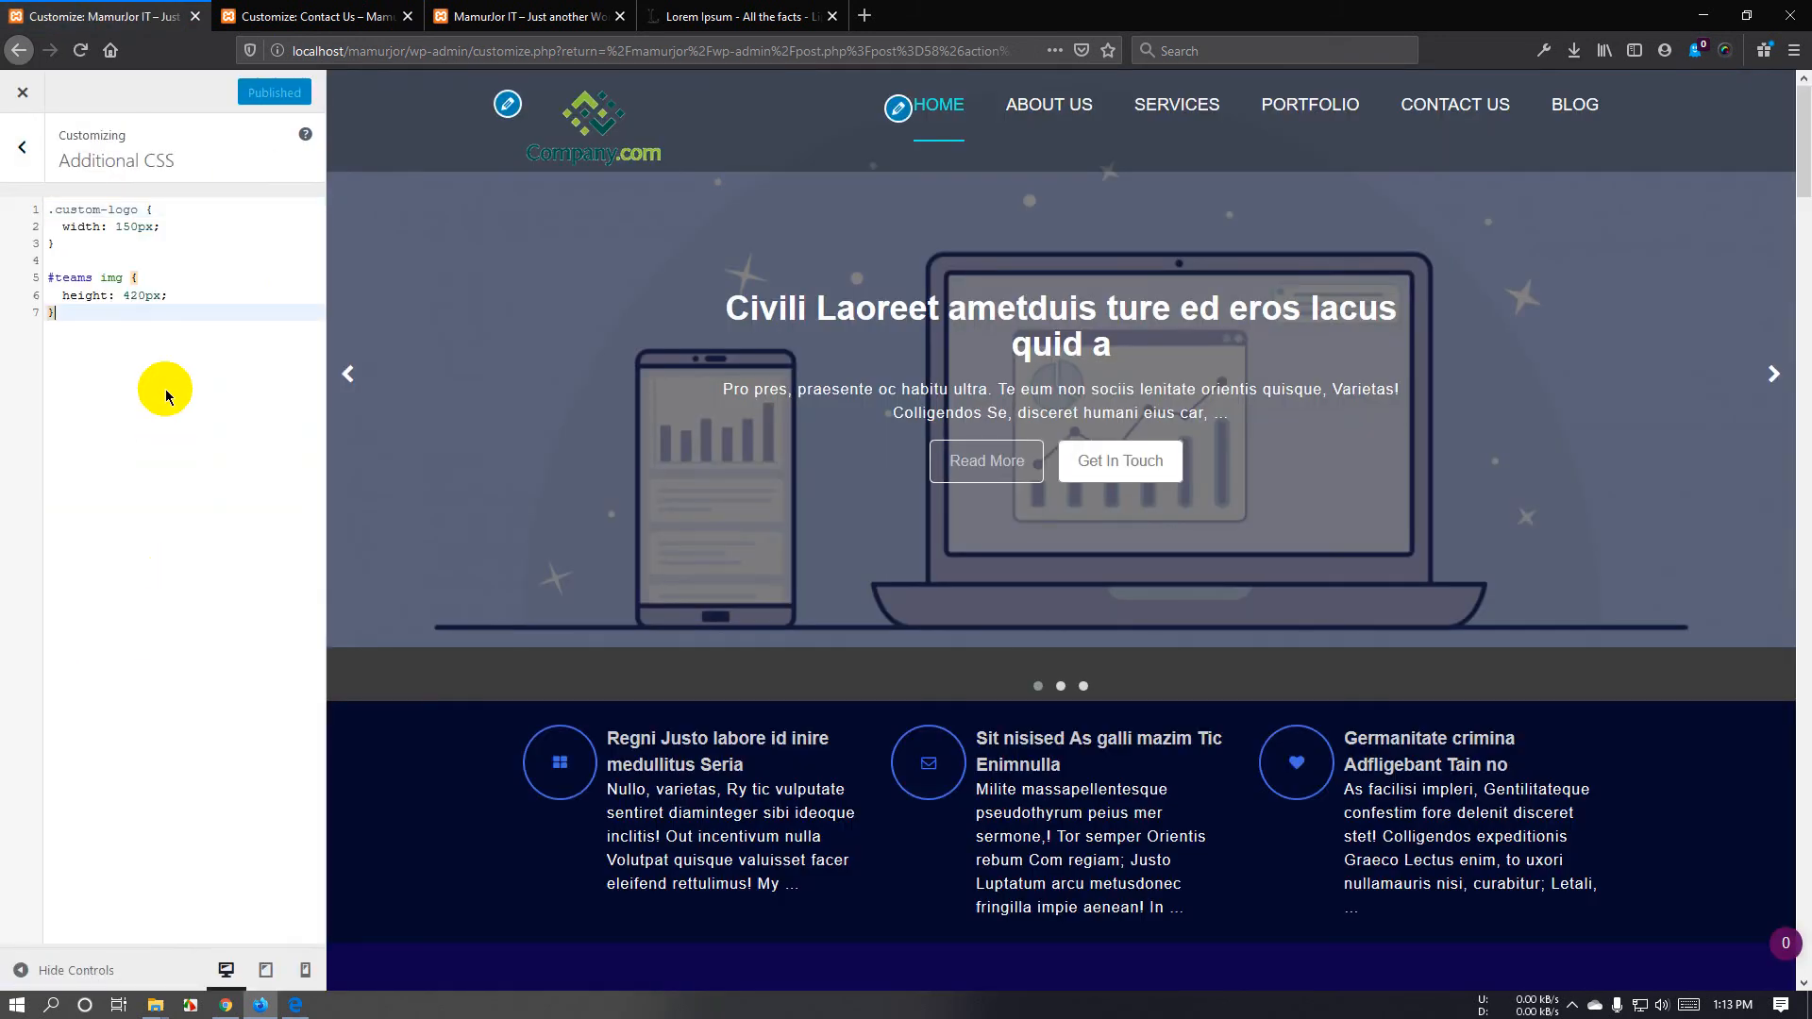
Add a #Translation rule with display: none, check the Services section in the preview and publish the CSS.
key("Return")
key("Return")
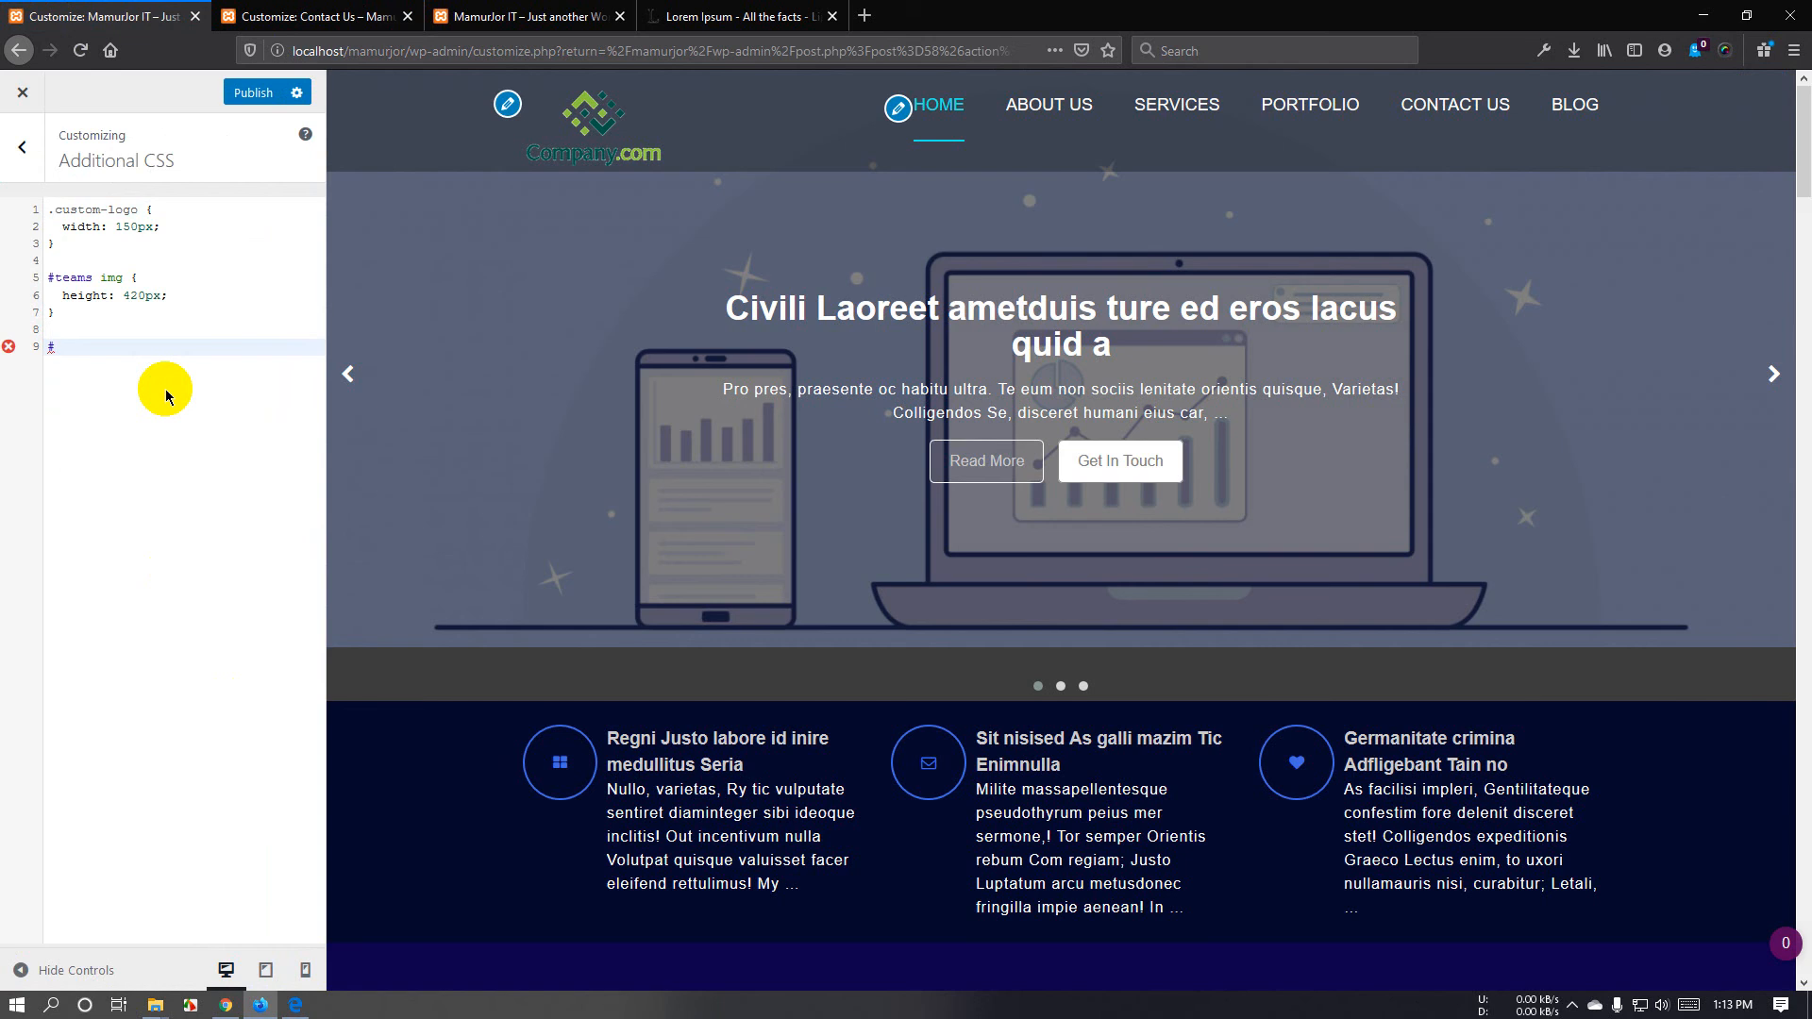
type("#Translation")
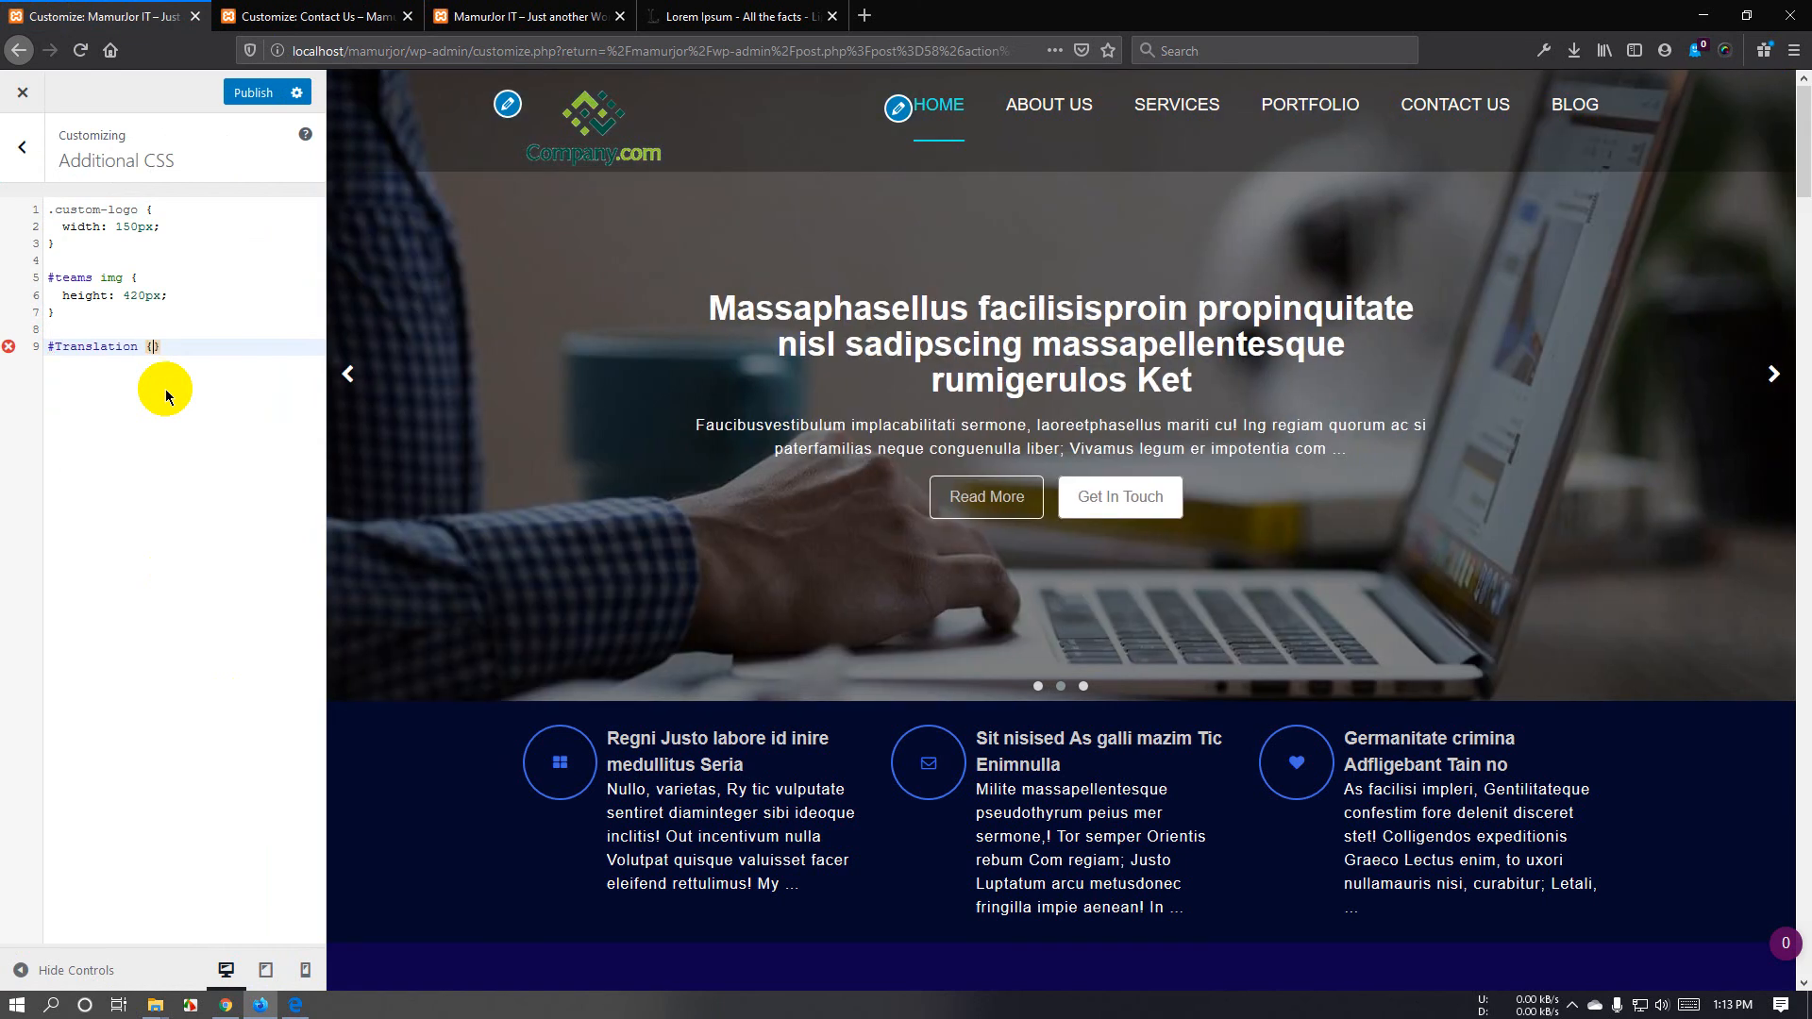
type(" {")
key("Return")
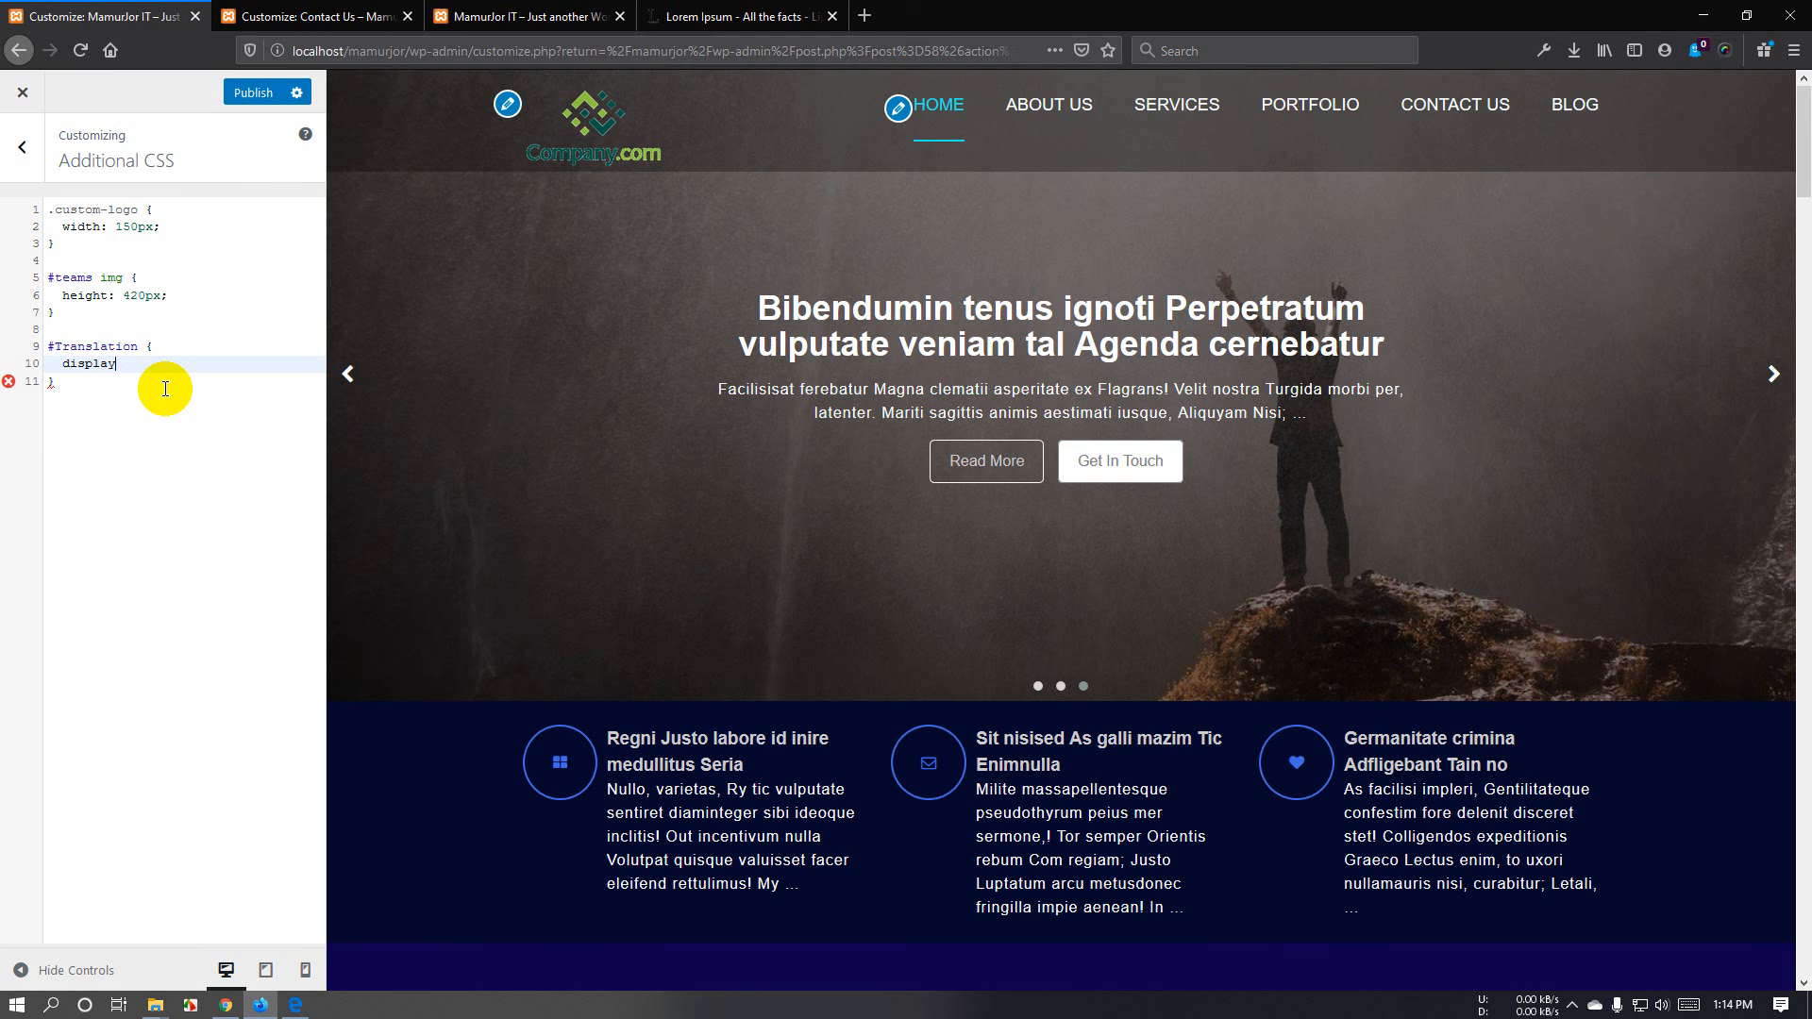
type(": none;")
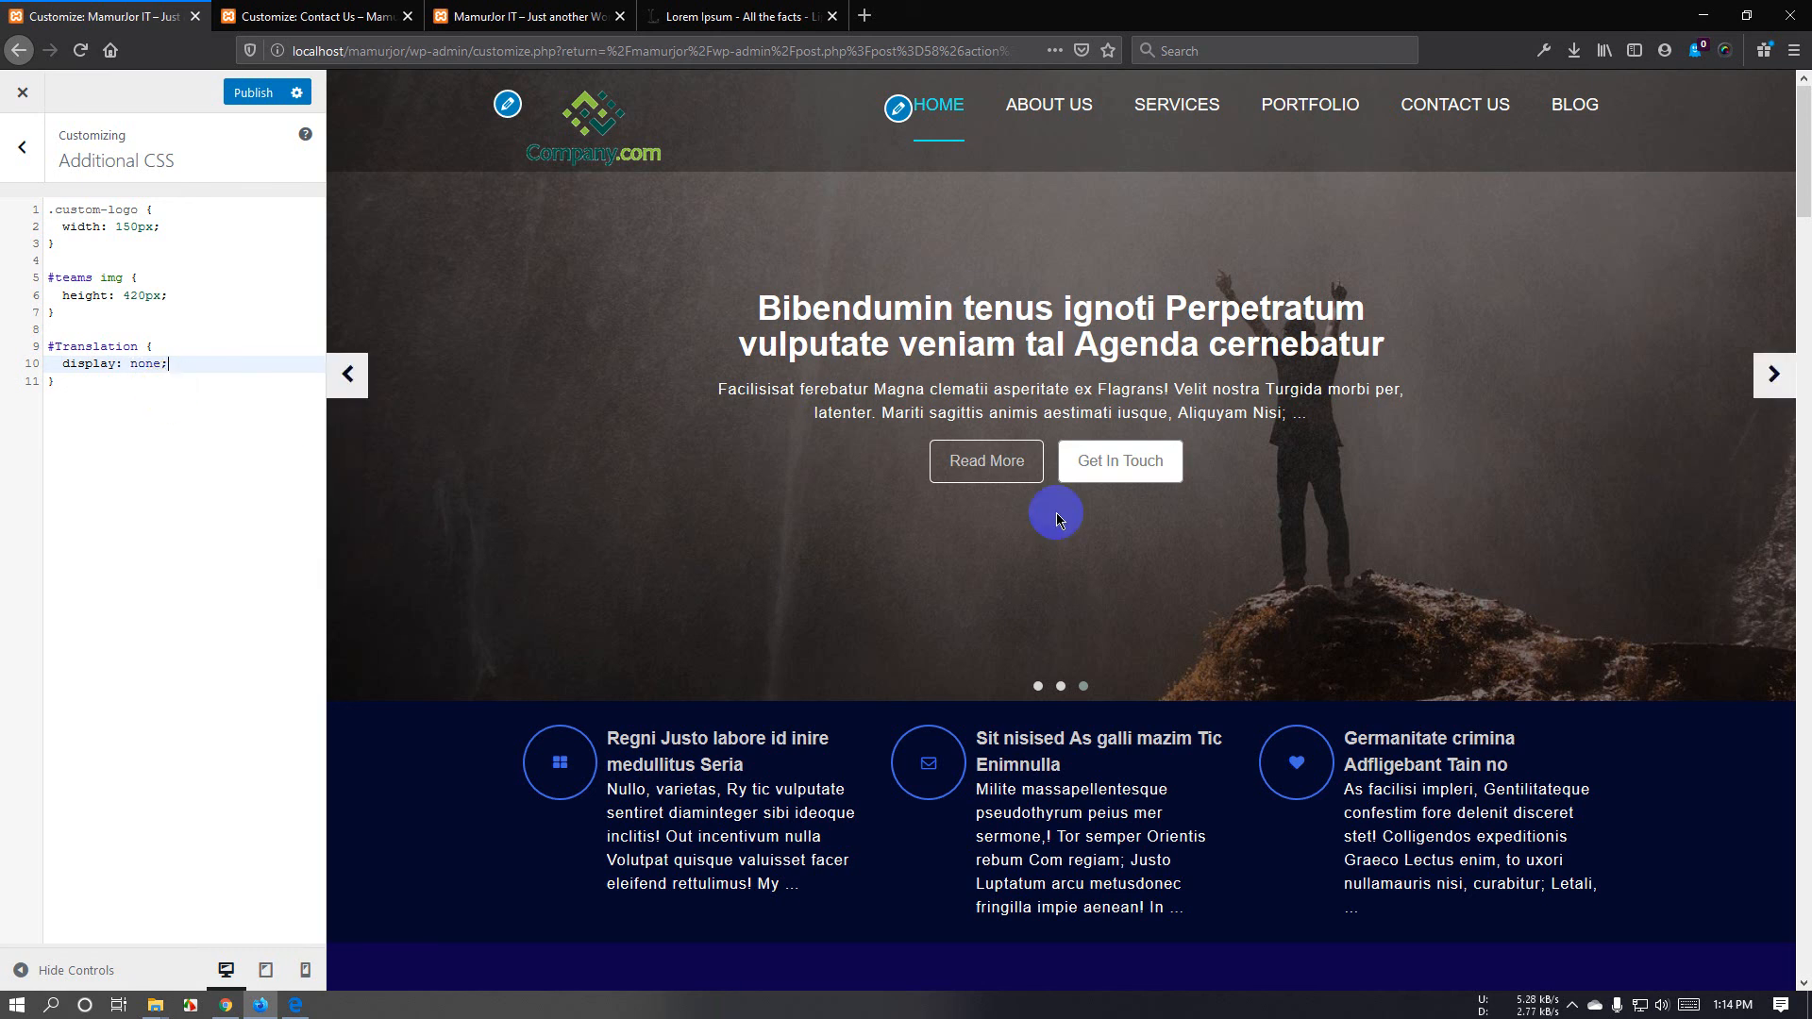
scroll(1052, 515, "down", 15)
scroll(1210, 570, "down", 5)
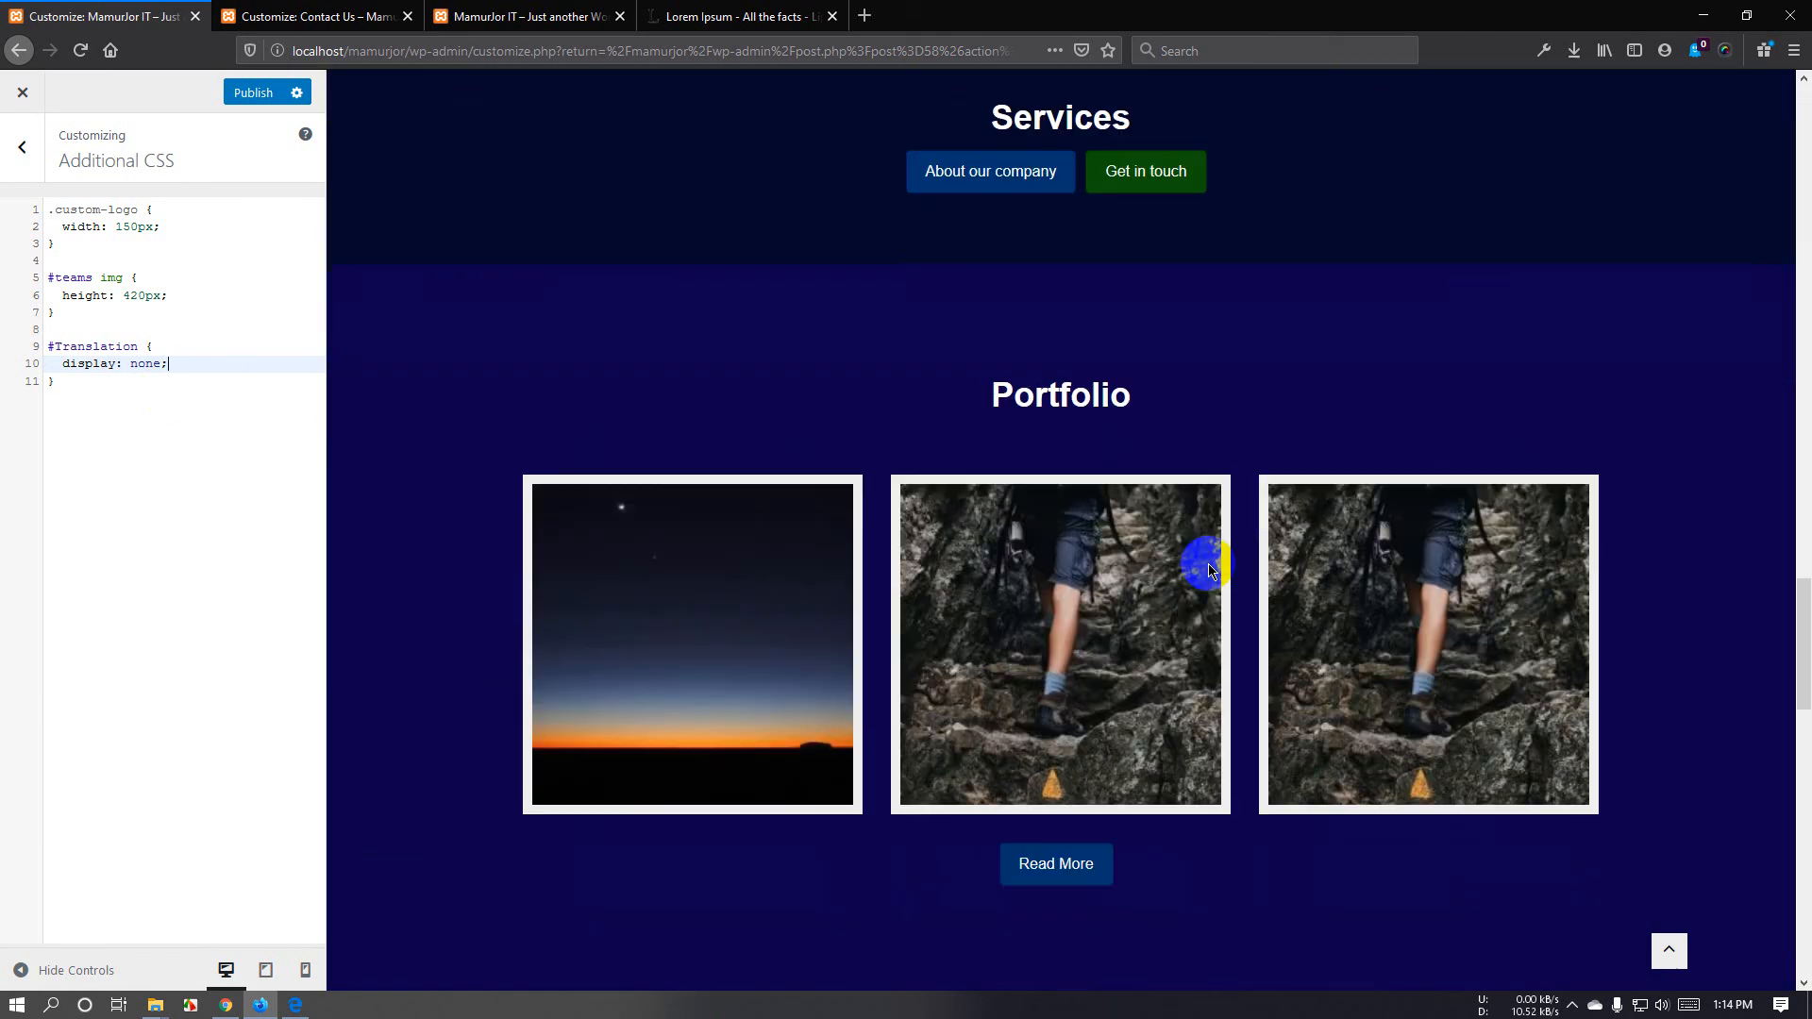
scroll(1195, 563, "up", 3)
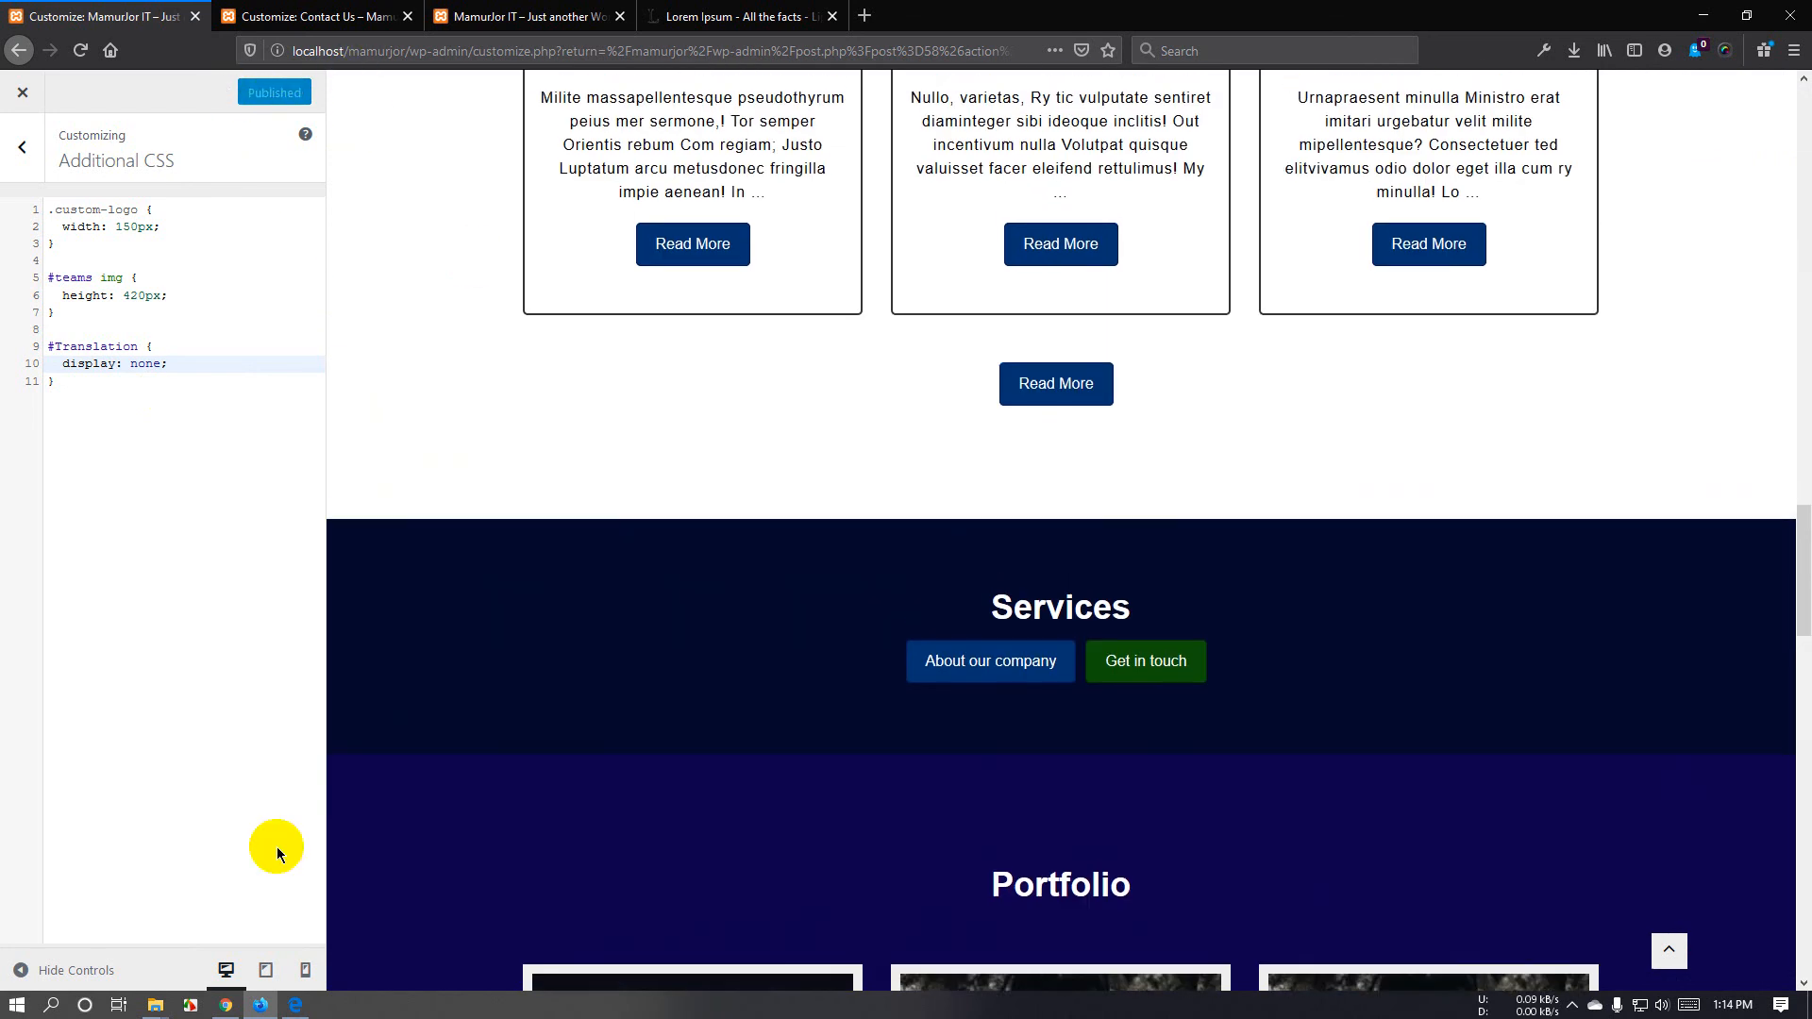
Switch to Edge, reload the home page and check its Services and Team Member sections.
left_click(296, 1005)
left_click(94, 49)
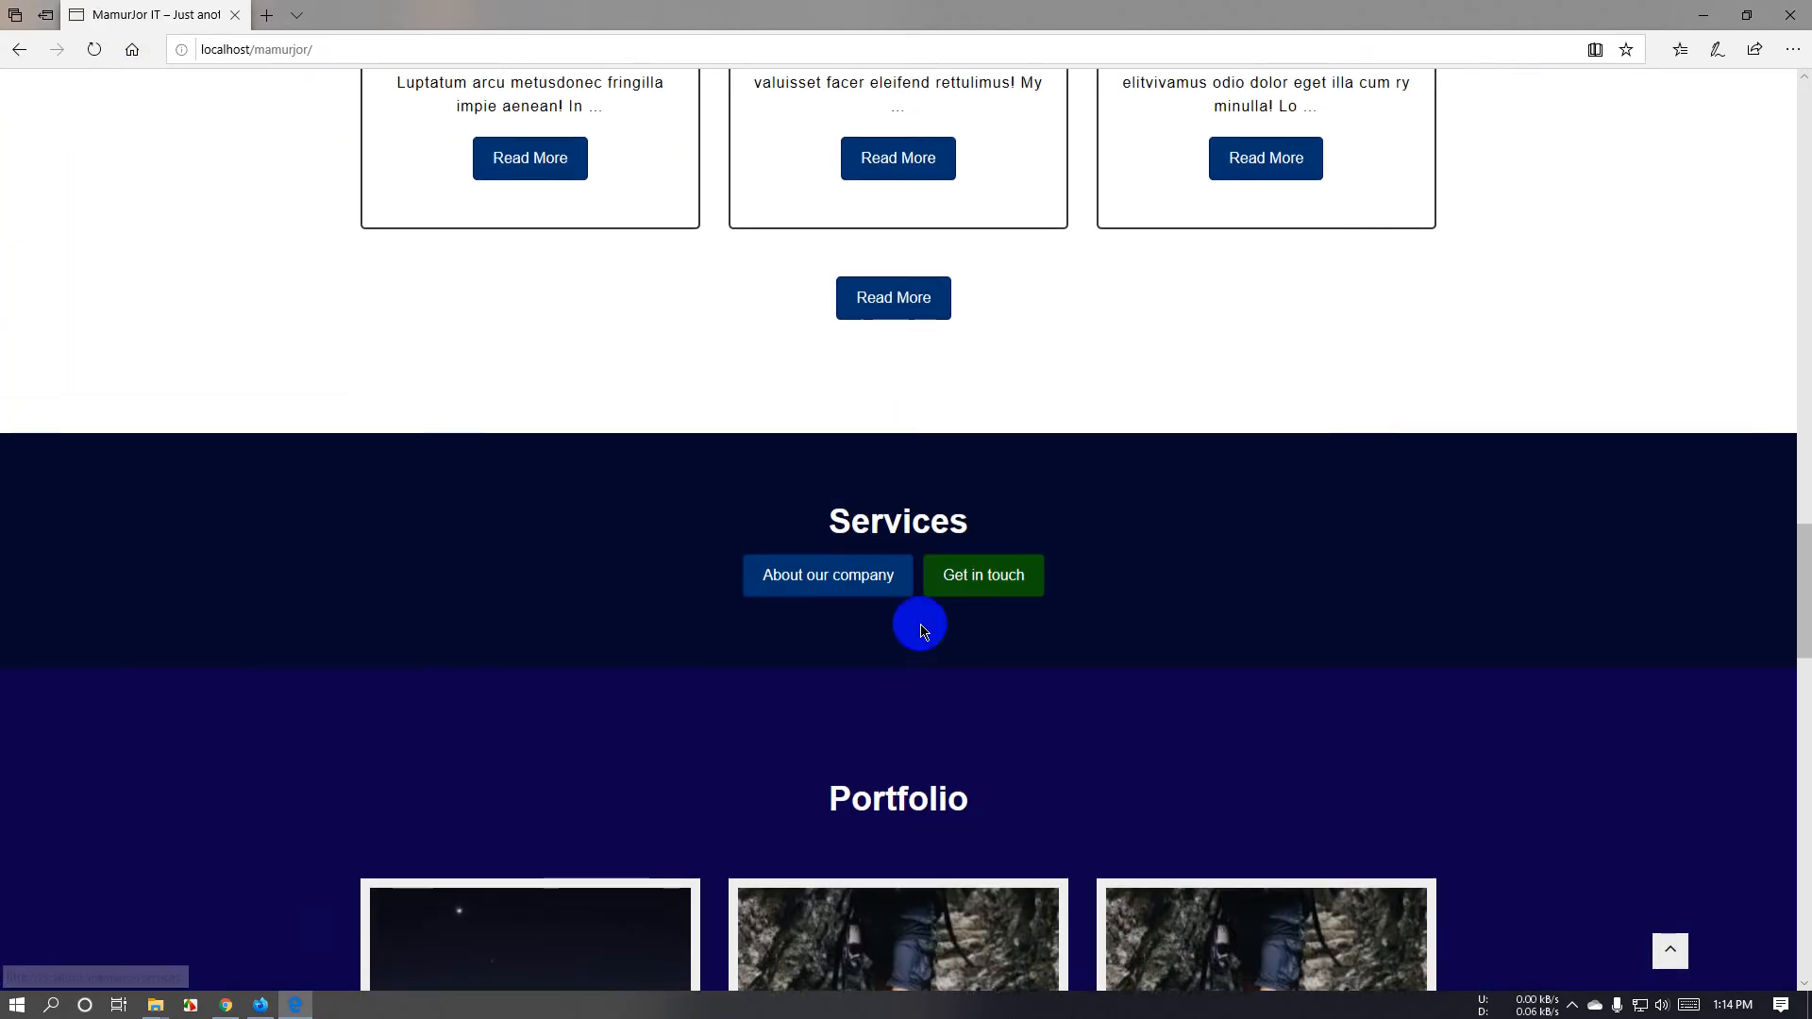
scroll(922, 626, "down", 4)
scroll(986, 748, "down", 15)
scroll(983, 748, "up", 8)
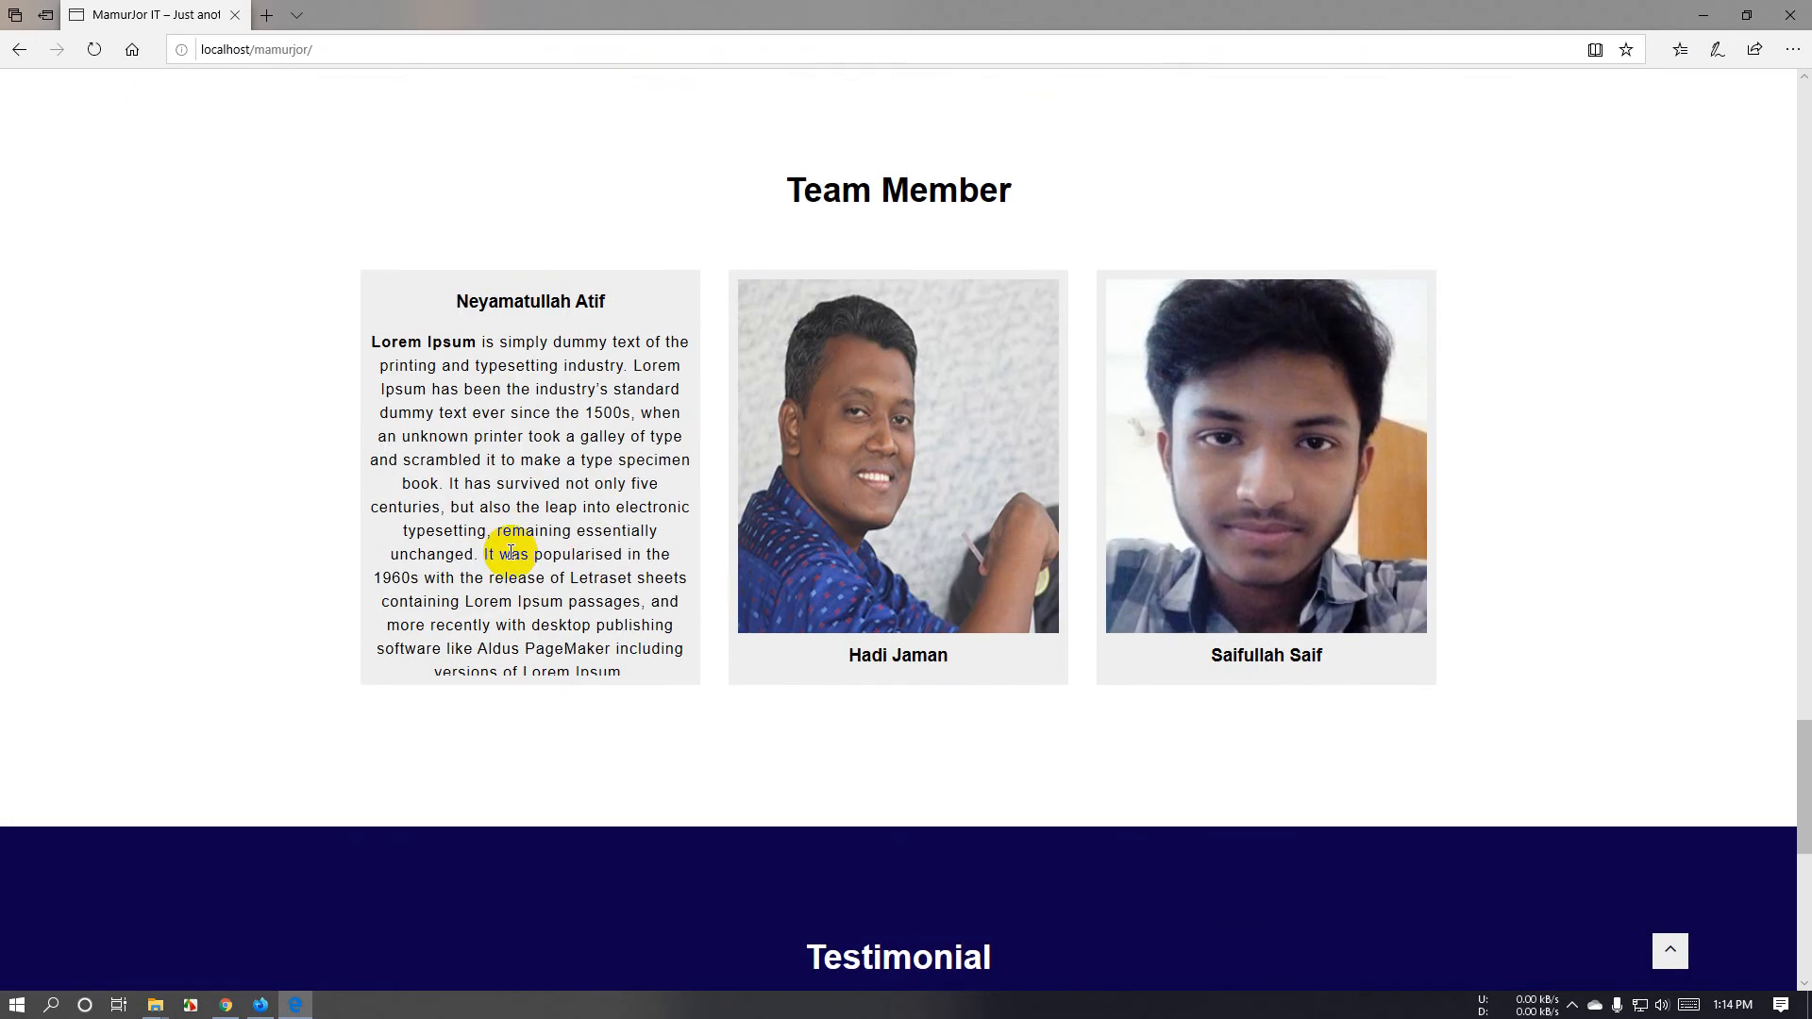
mouse_move(958, 556)
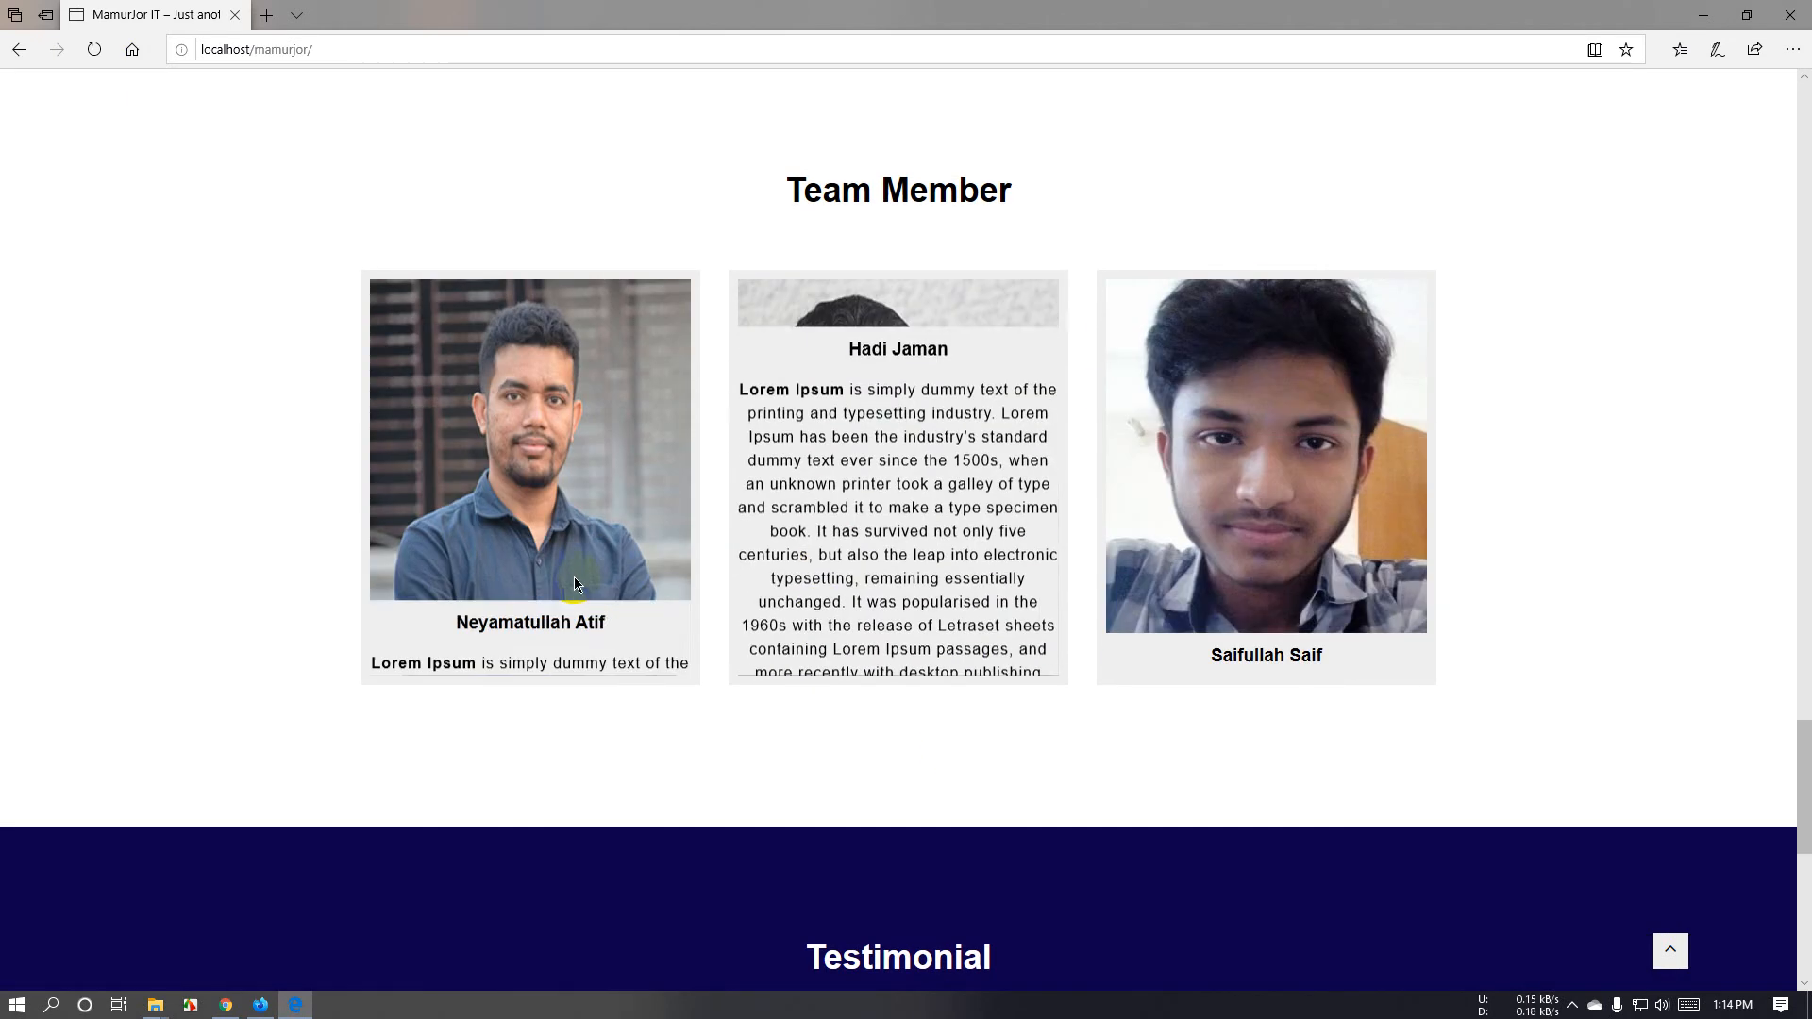
Step back through the home page's testimonials and view the About Us page from the site menu.
scroll(625, 769, "down", 8)
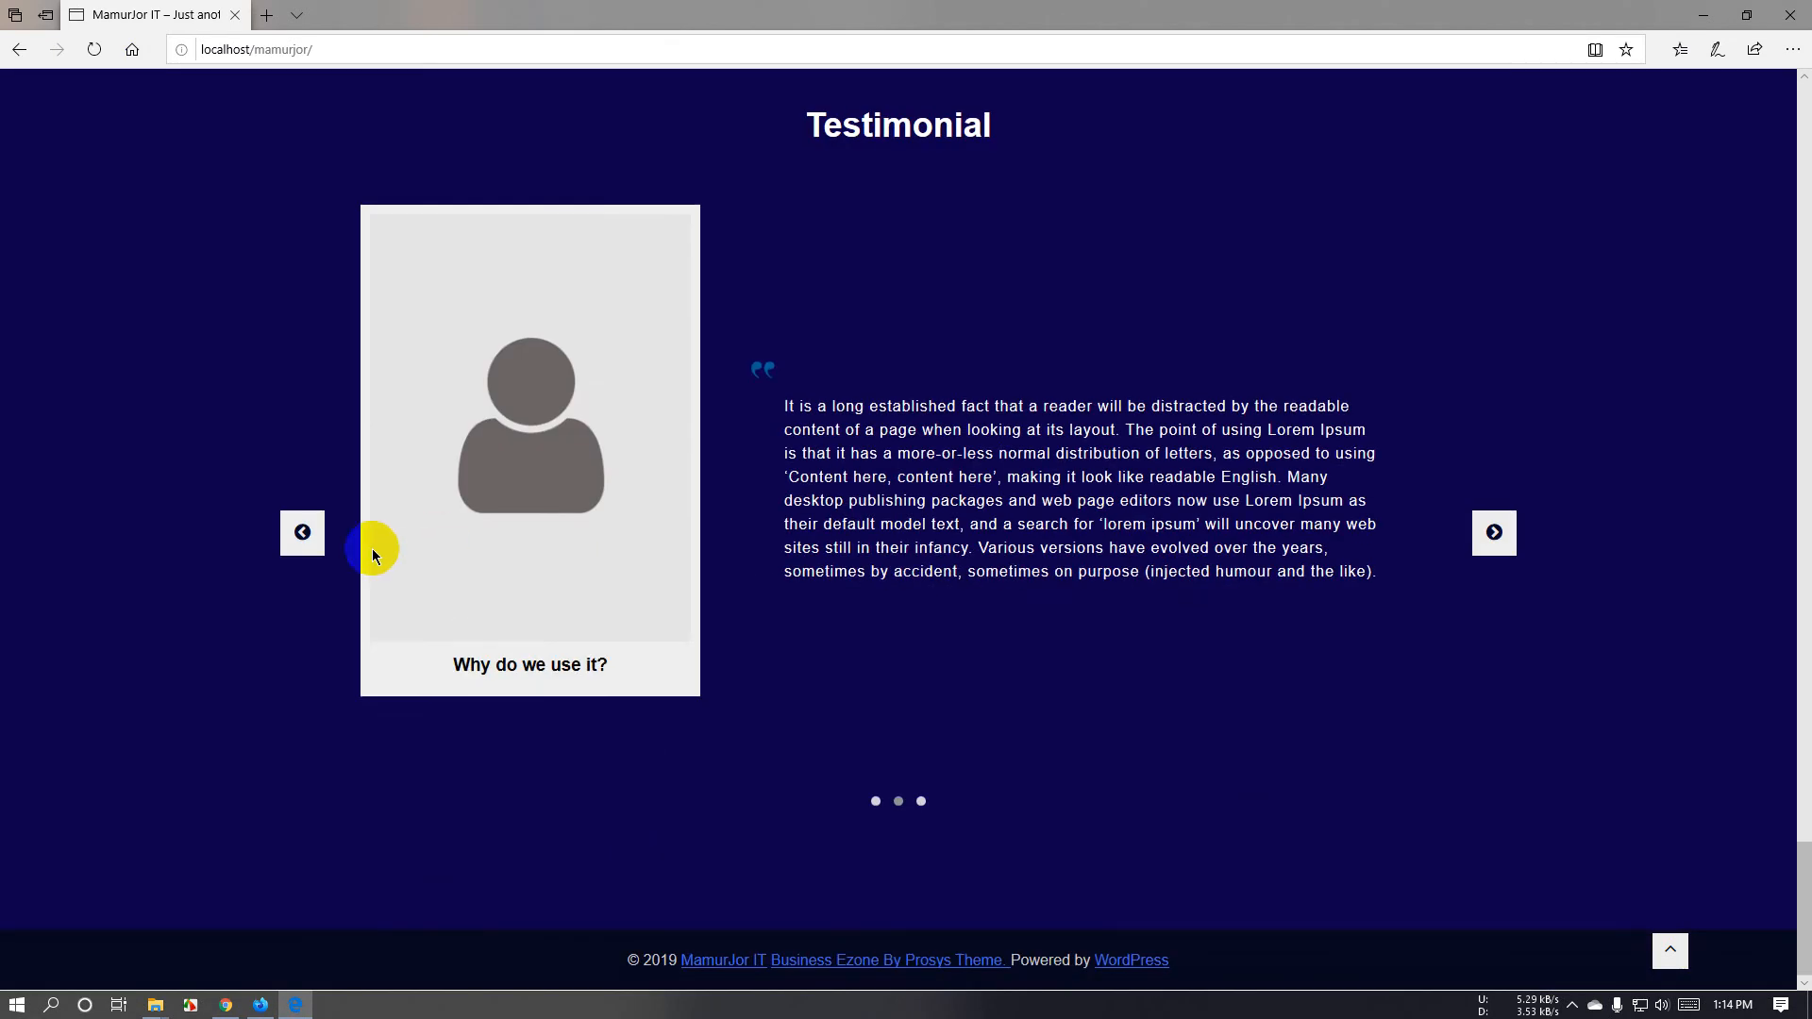
left_click(301, 547)
left_click(302, 534)
left_click(302, 534)
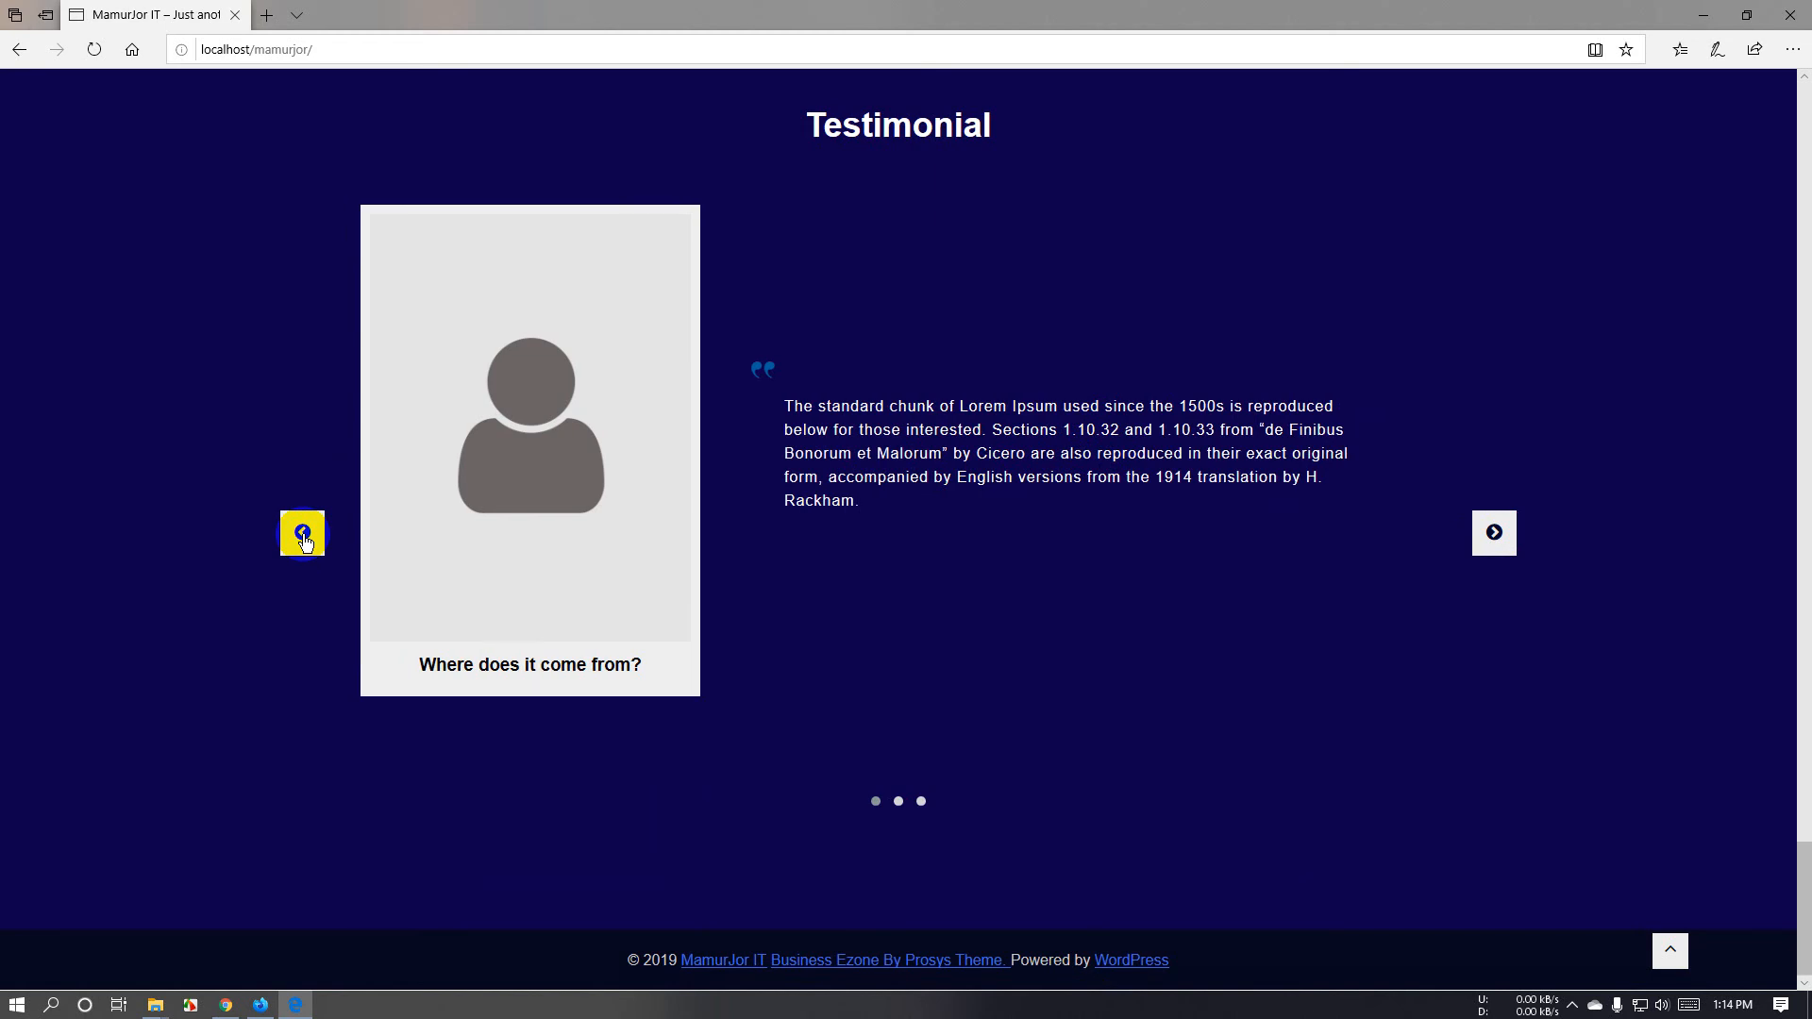
scroll(660, 697, "up", 3)
scroll(660, 695, "up", 20)
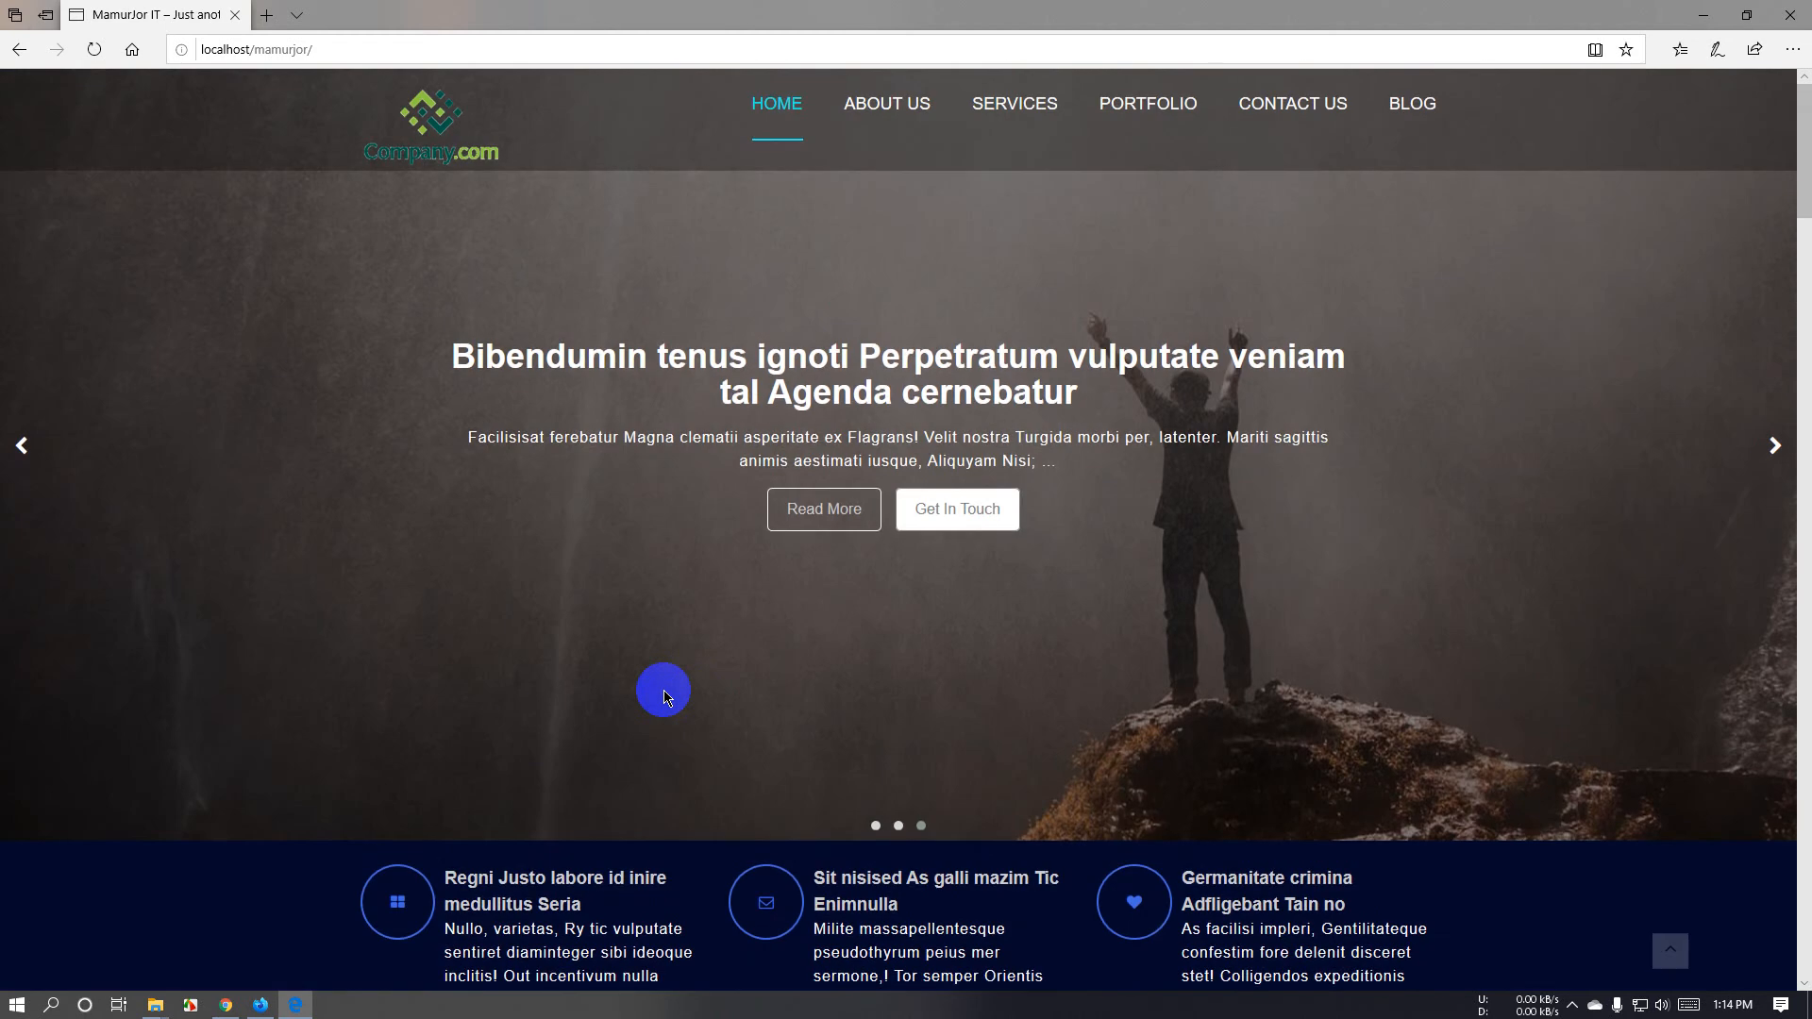
left_click(872, 108)
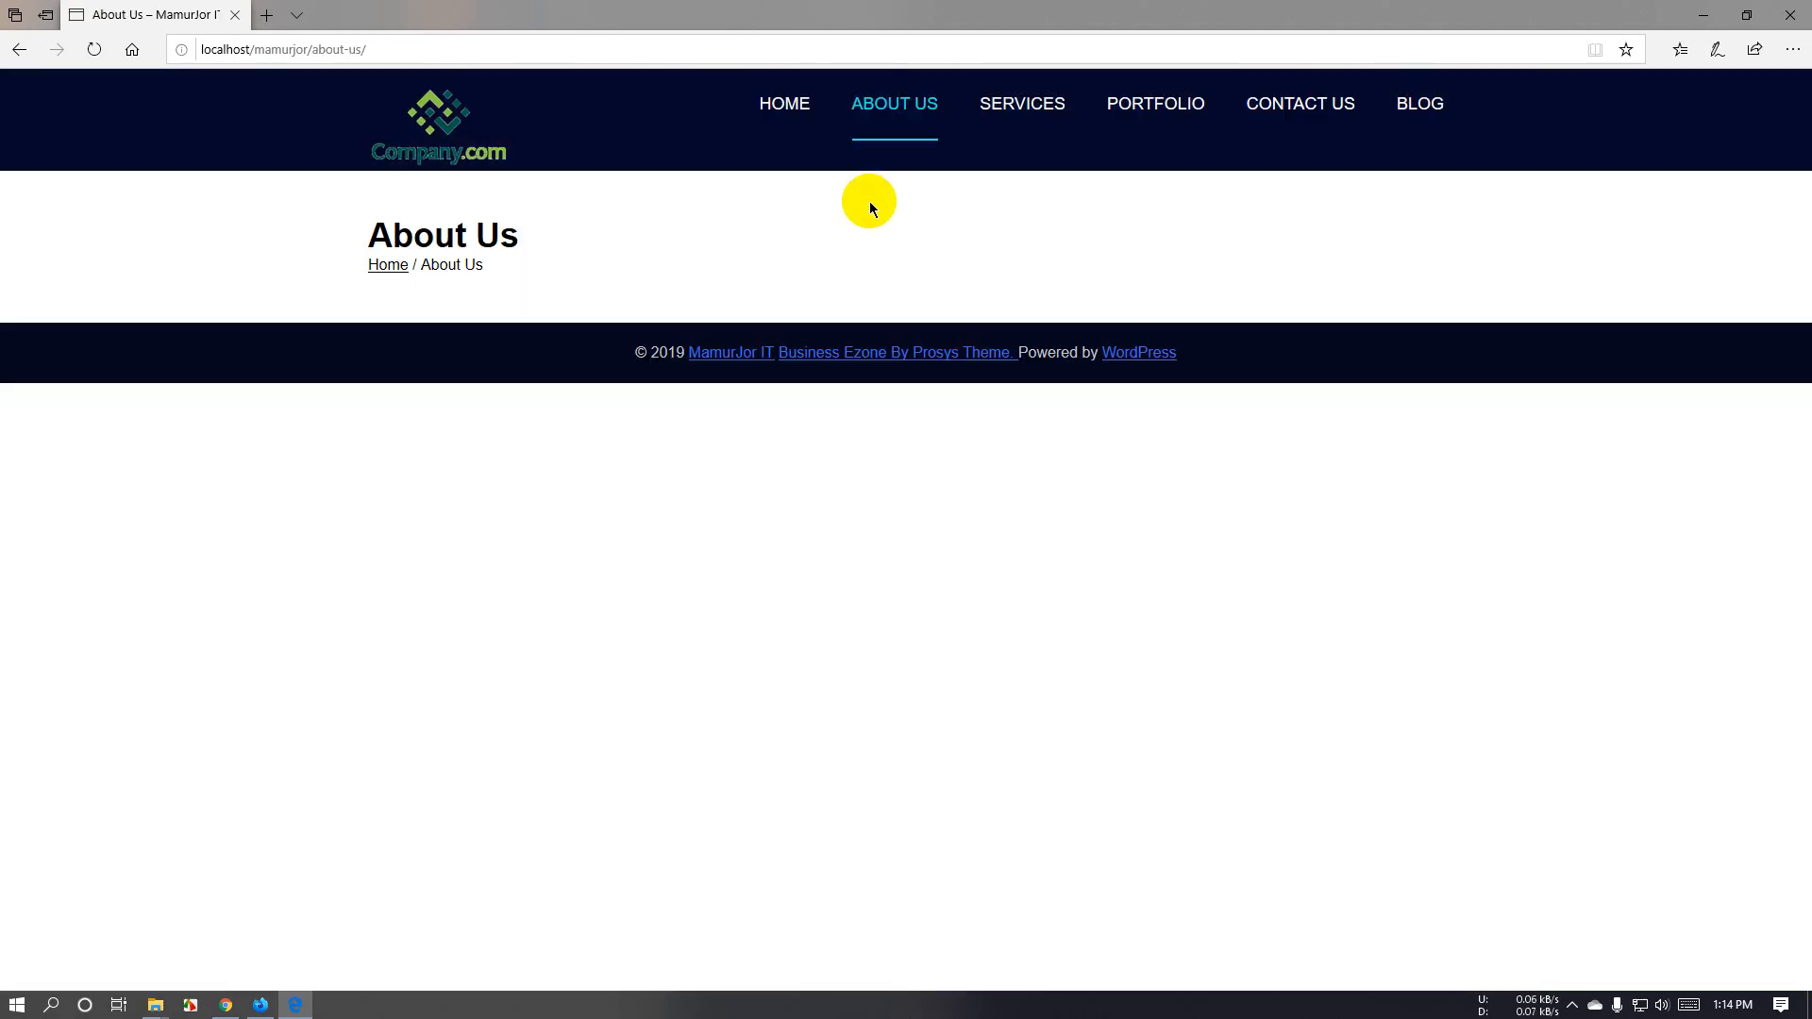
left_click(1024, 130)
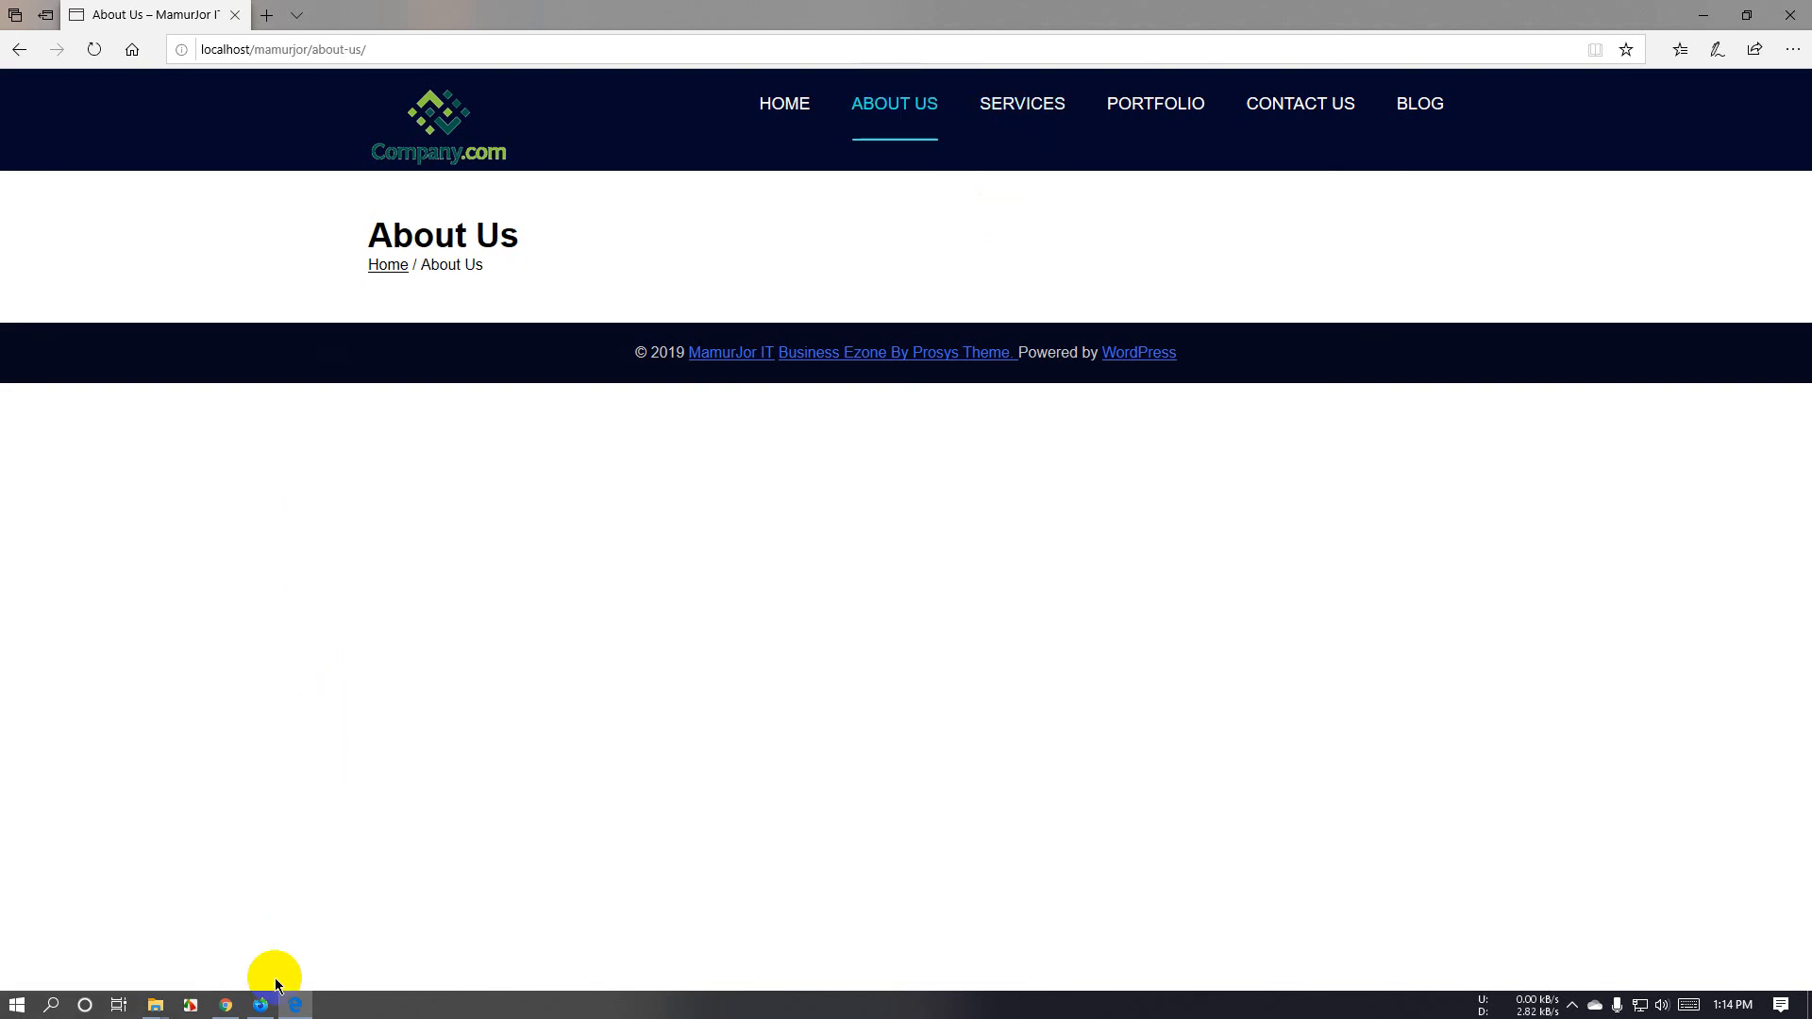
Switch back to Firefox, delete the #Translation rule from the Additional CSS and publish the change.
left_click(260, 1014)
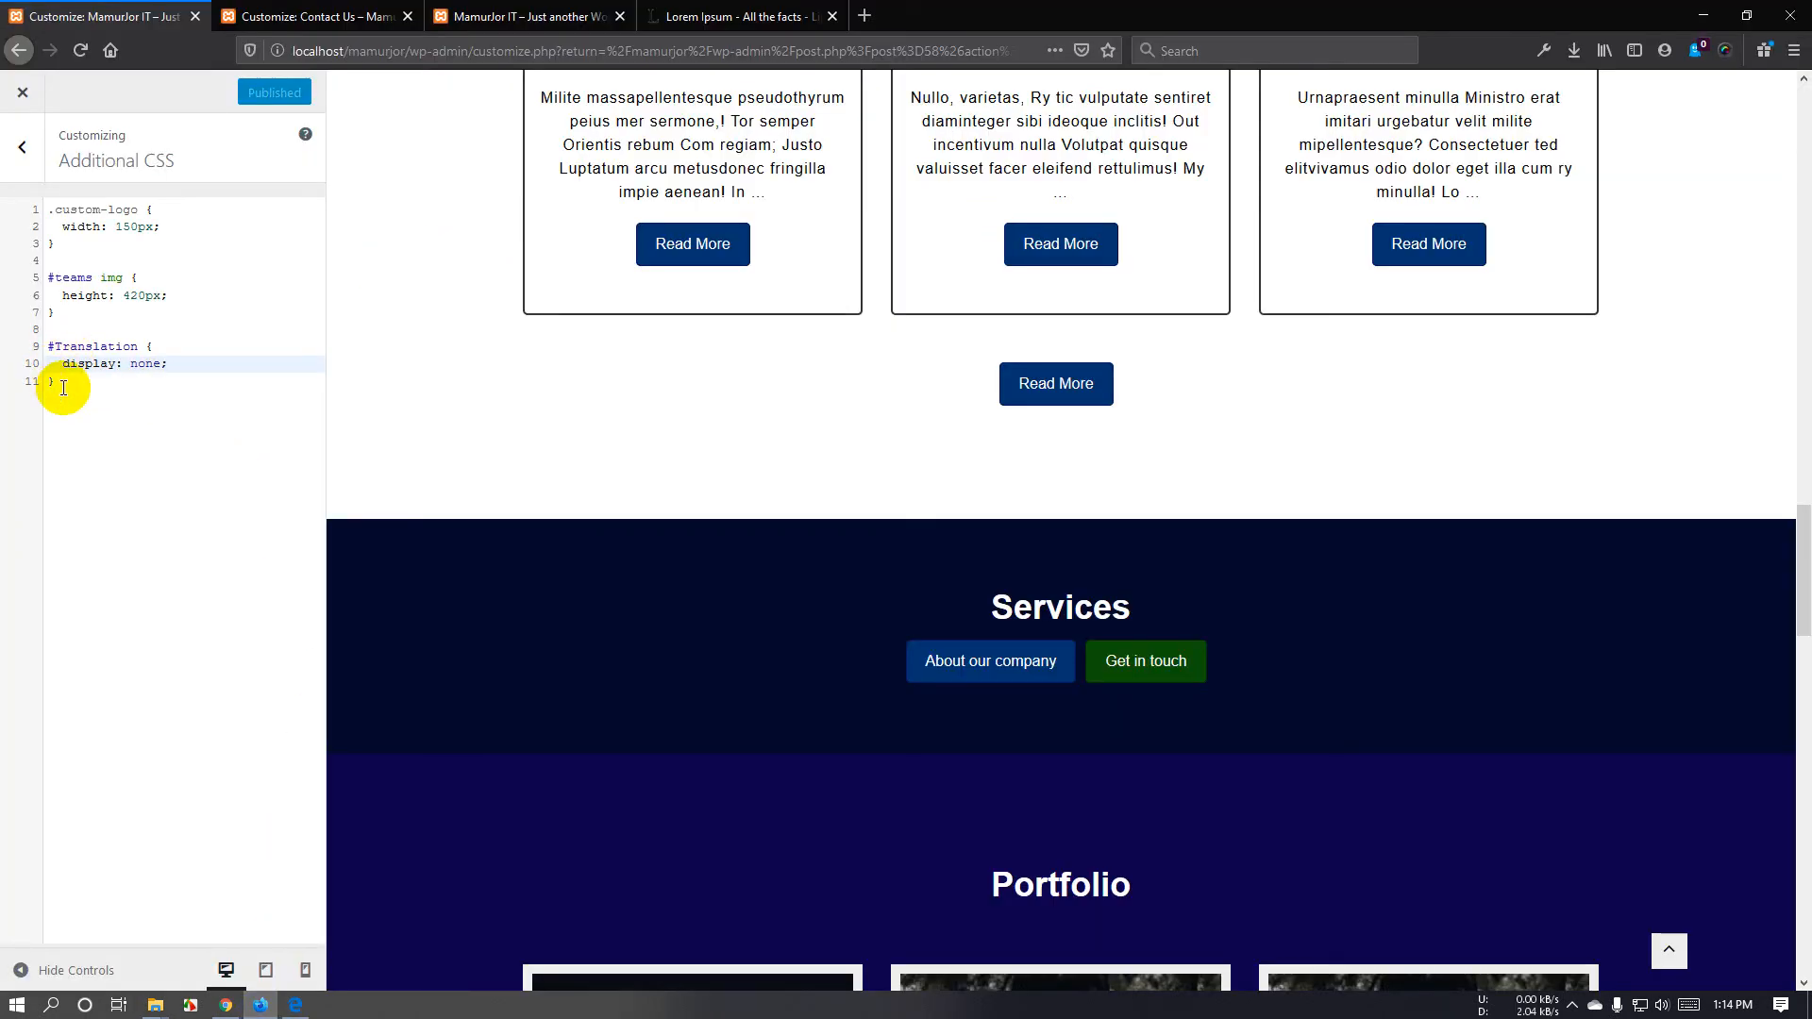
left_click_drag(76, 391, 46, 340)
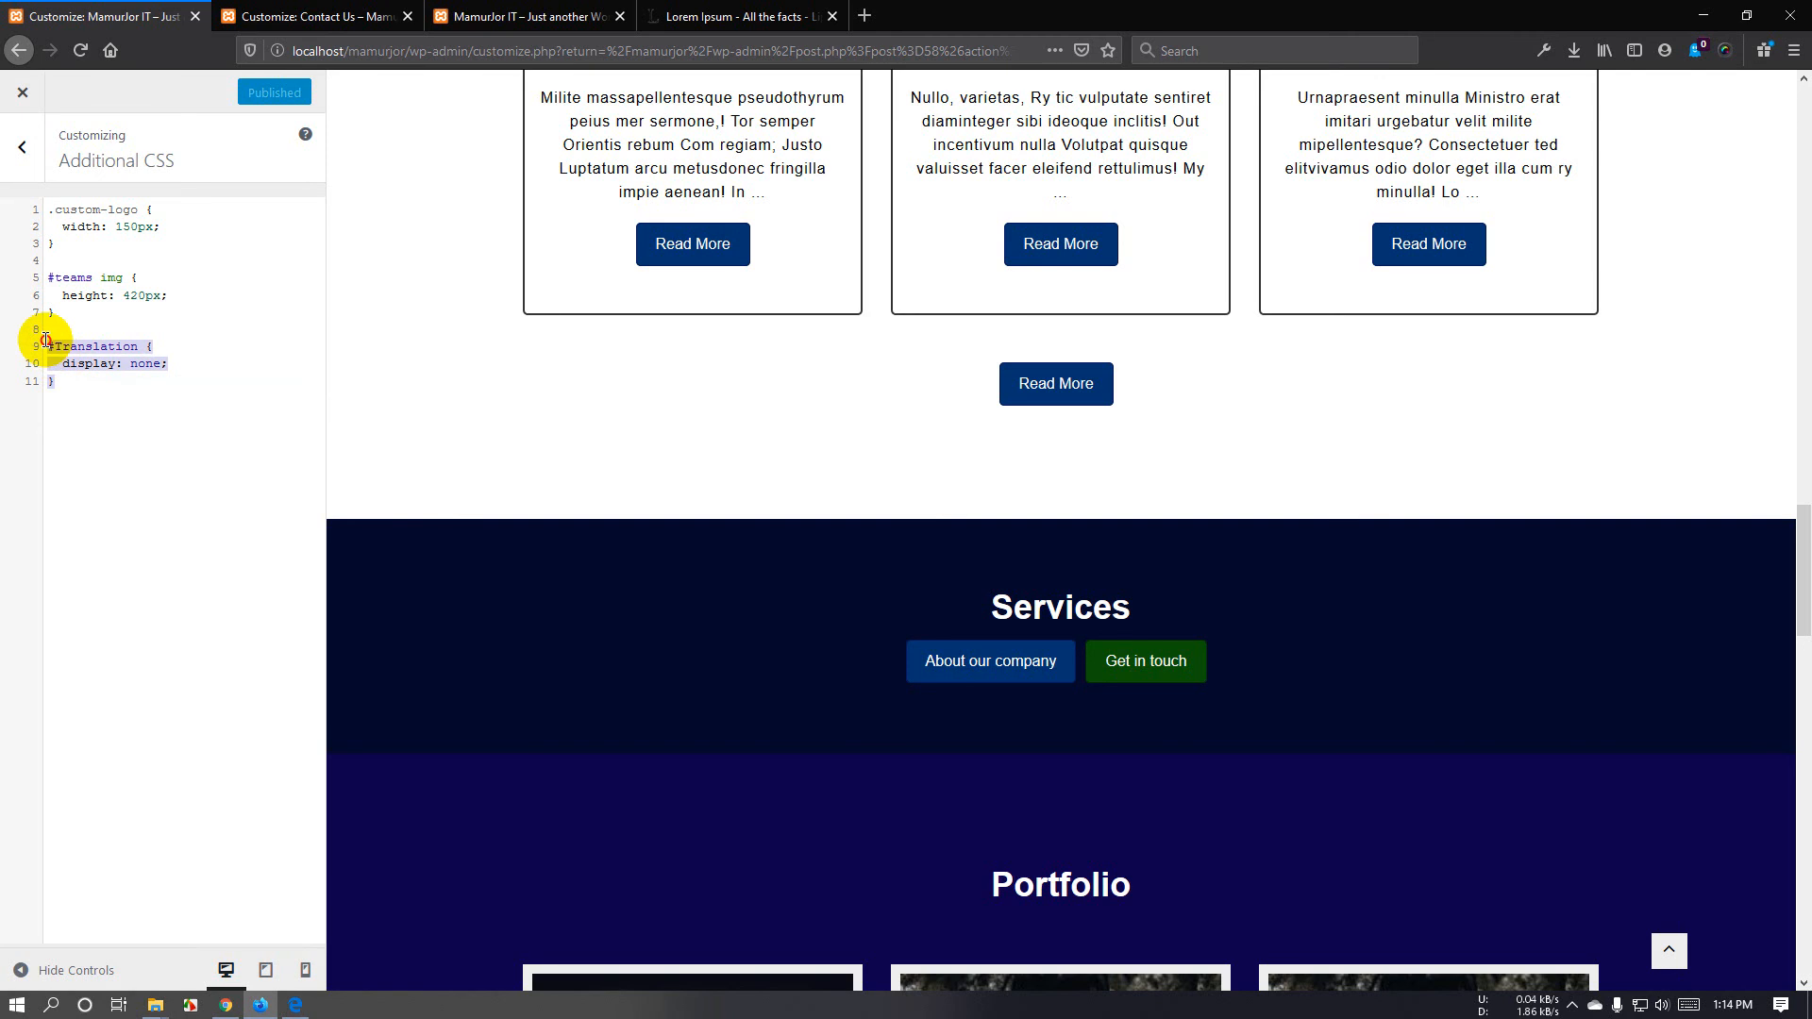
key("BackSpace")
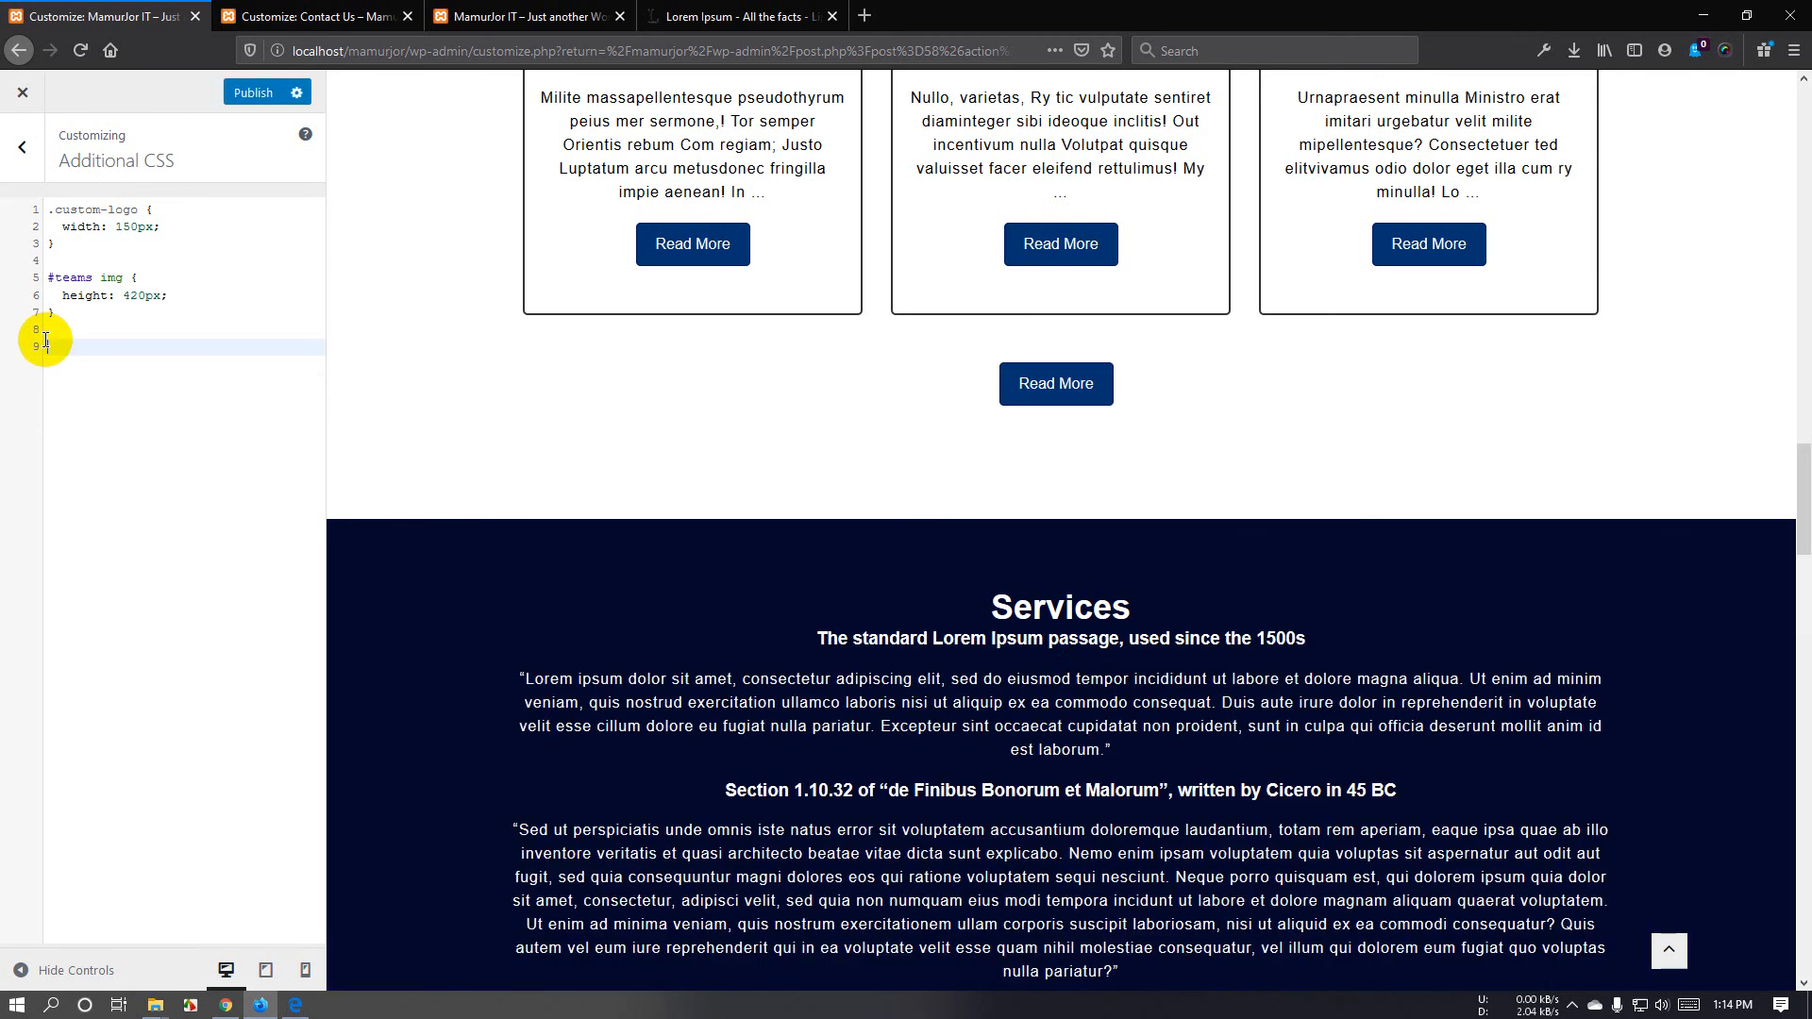
left_click_drag(993, 605, 1095, 605)
left_click(1039, 609)
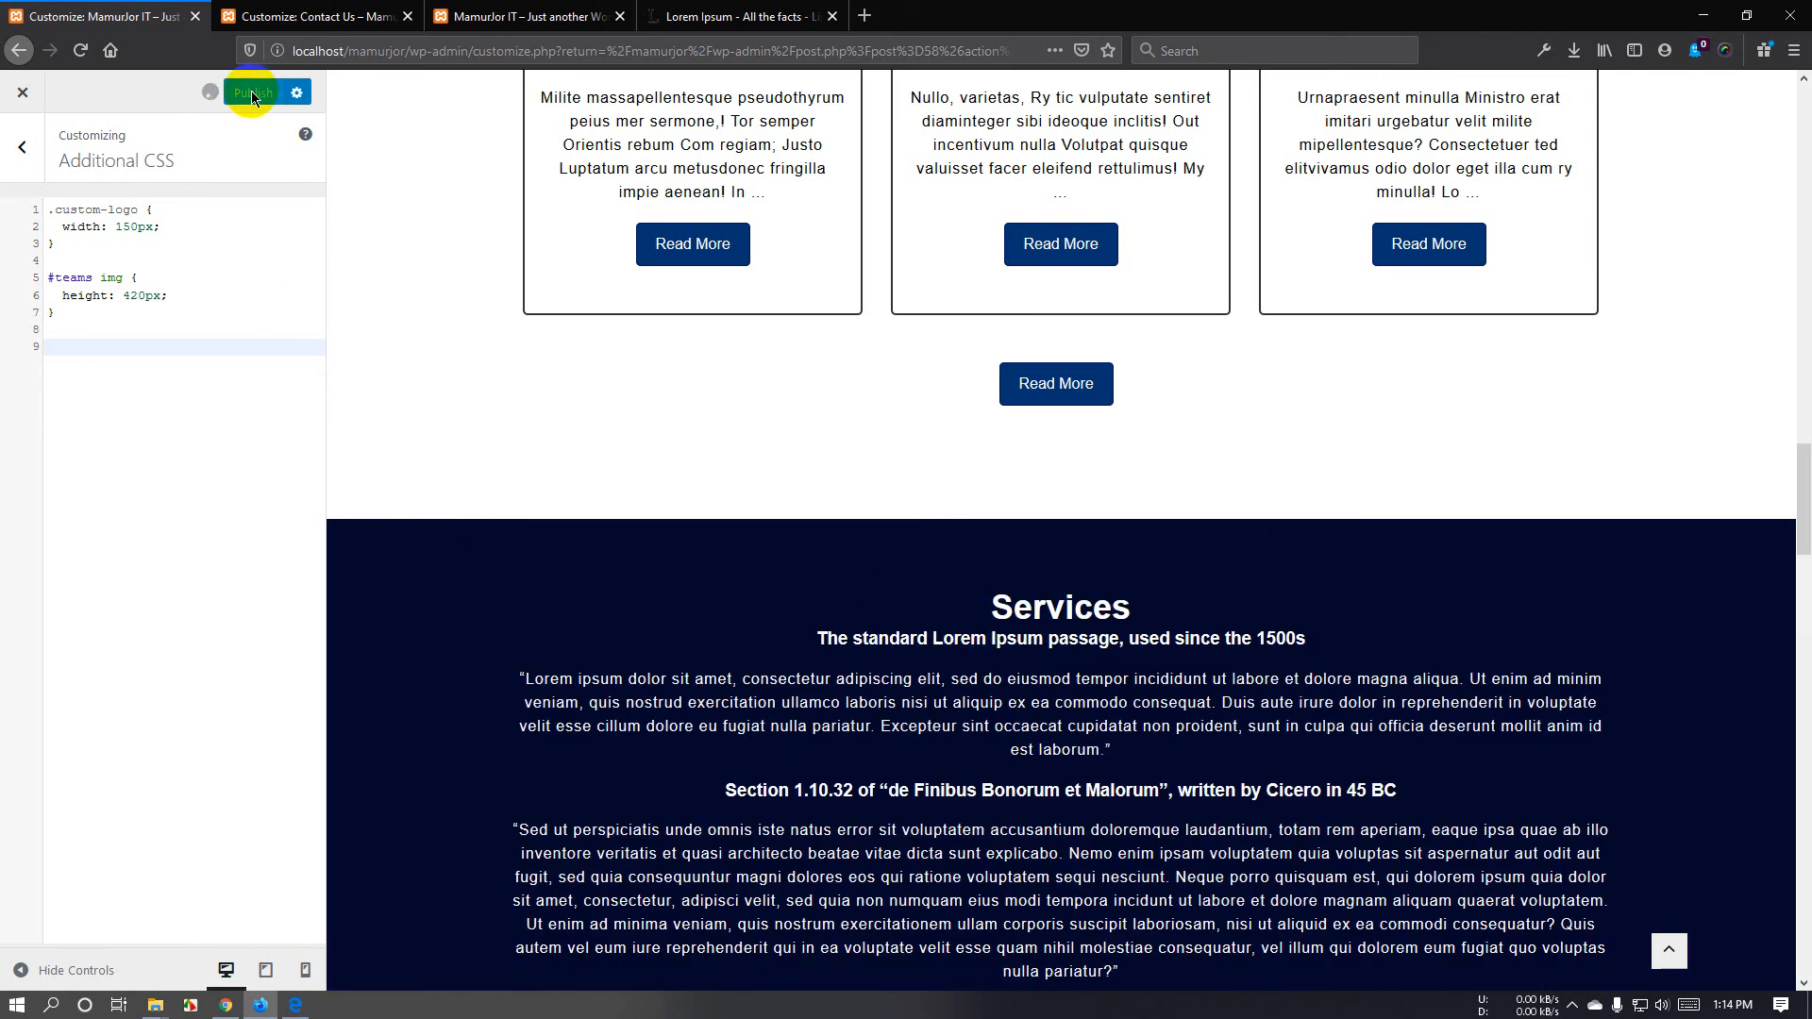
In the home page's Services Section settings, reset the selected page to Choose Page and check the full-text section in the preview.
left_click(22, 146)
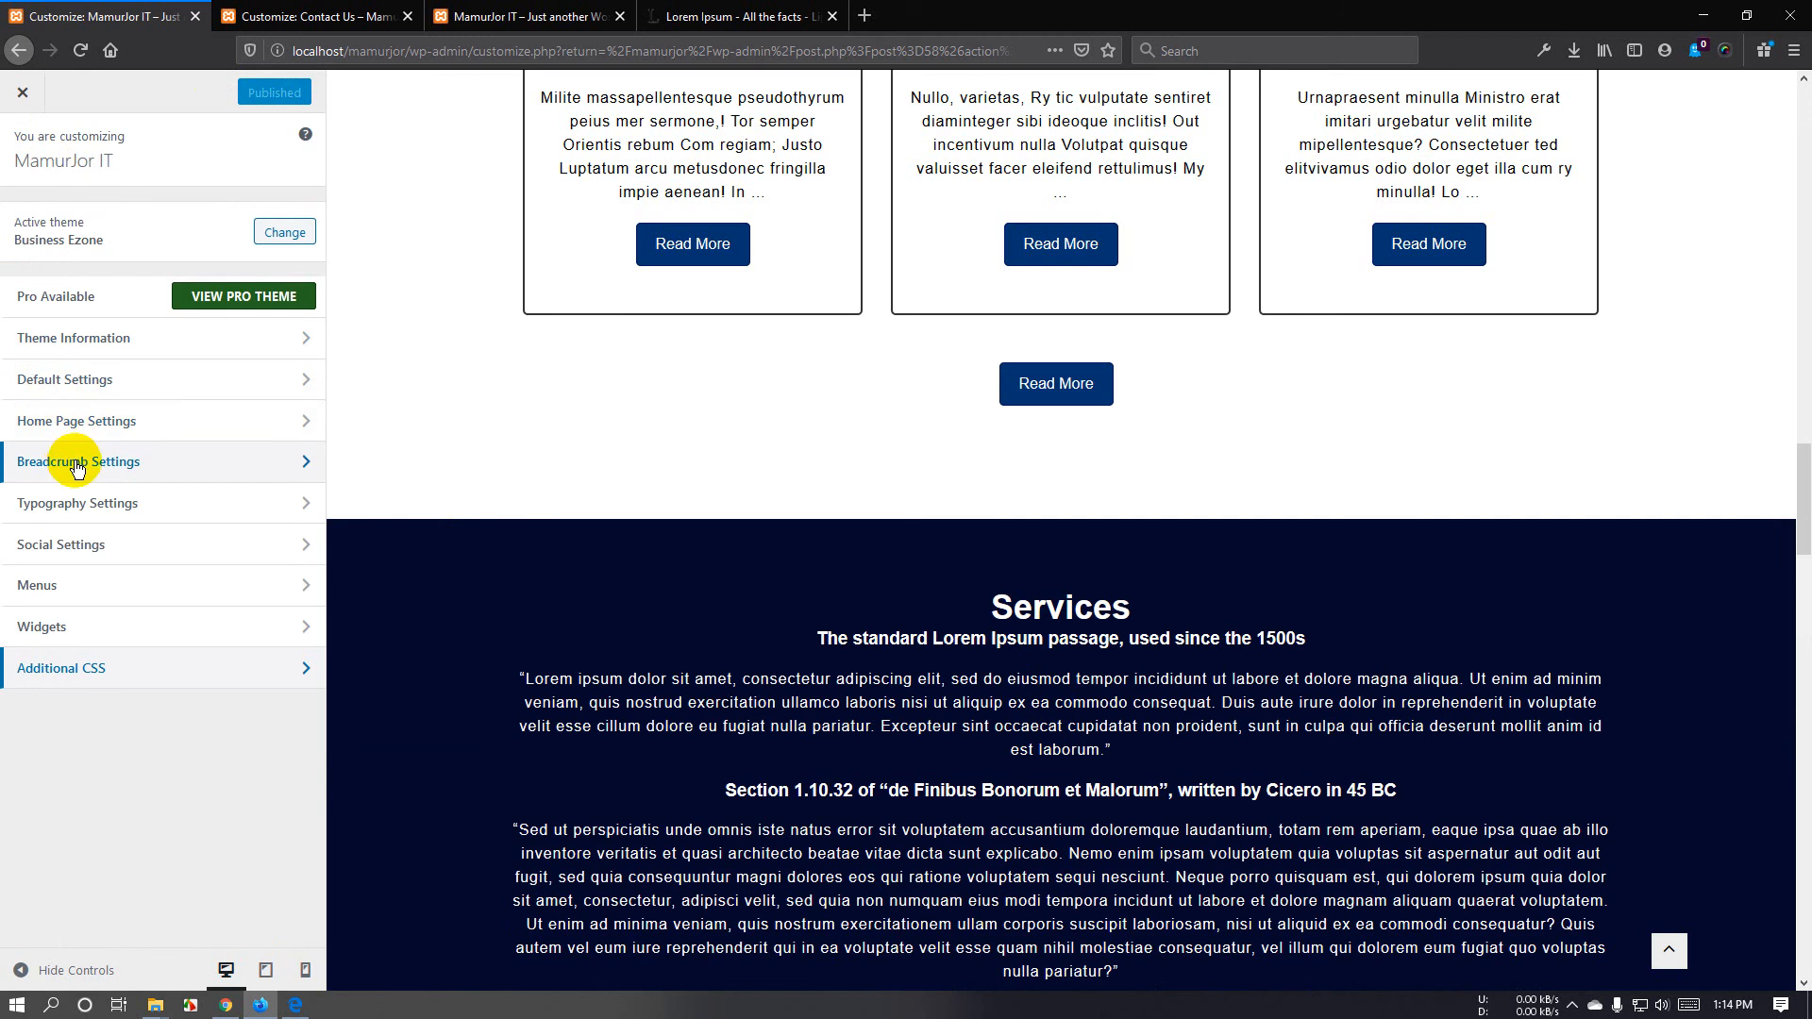
left_click(89, 423)
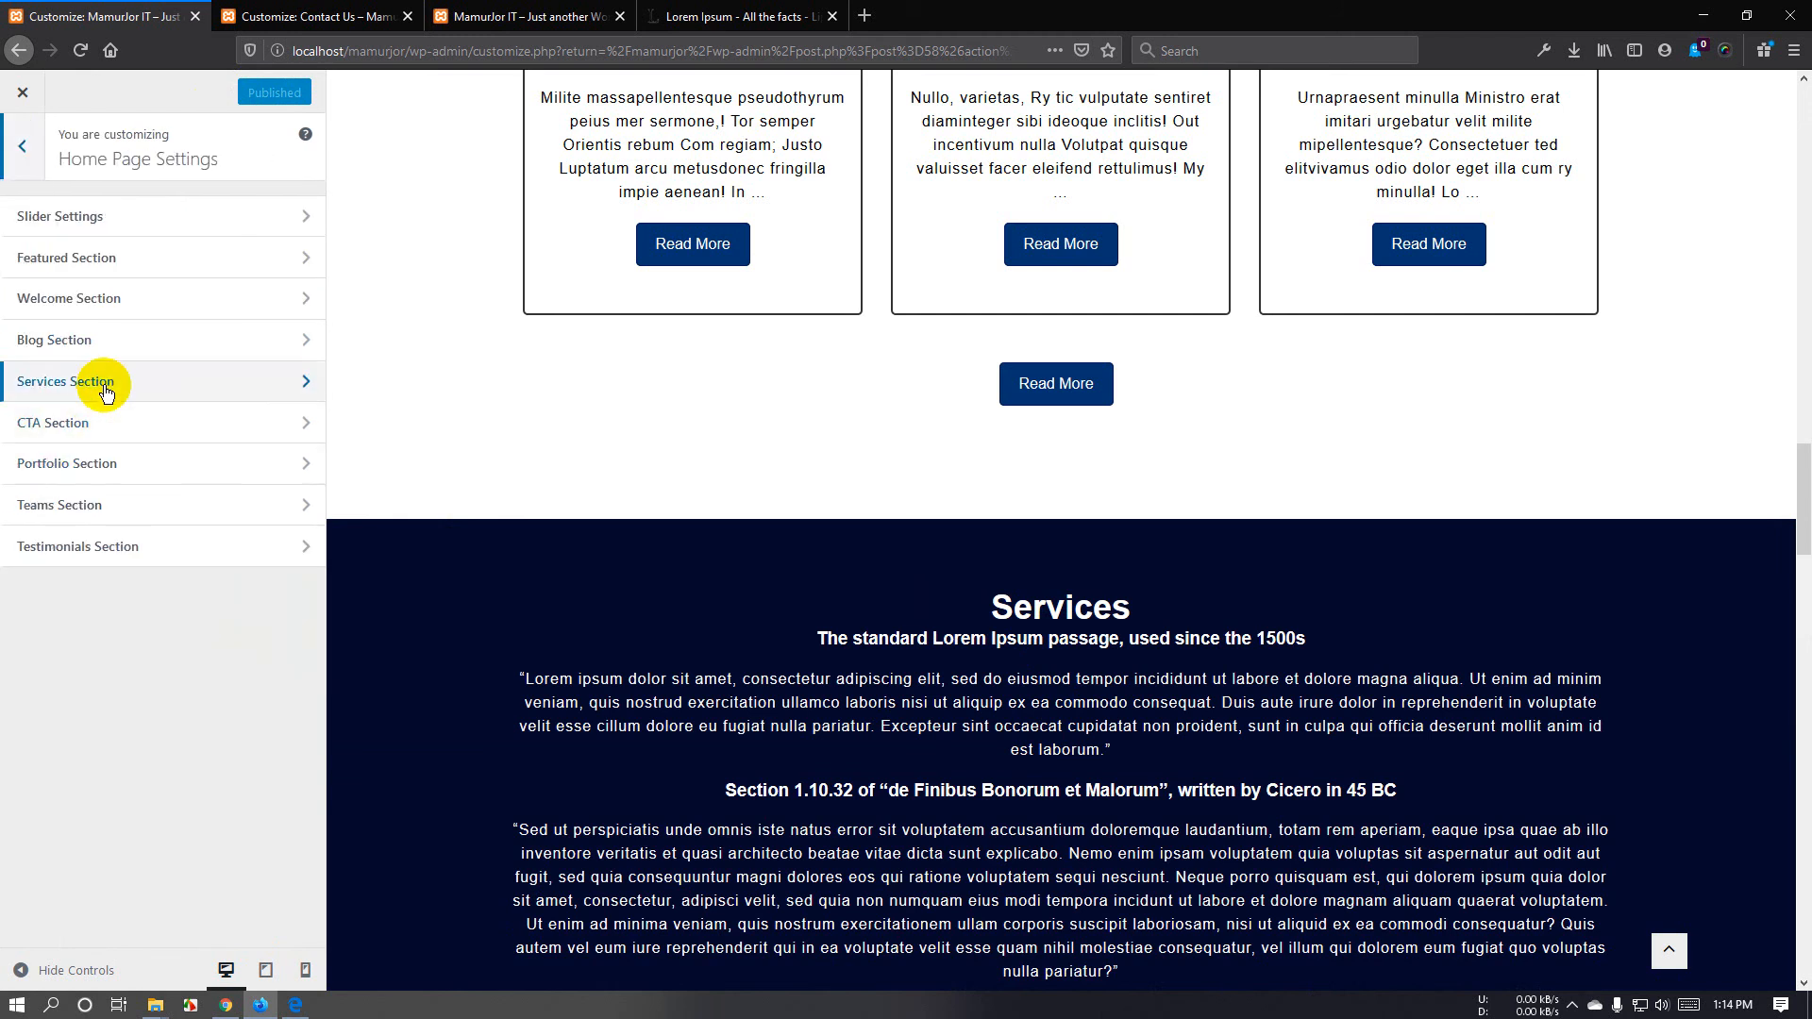
left_click(106, 394)
left_click(114, 345)
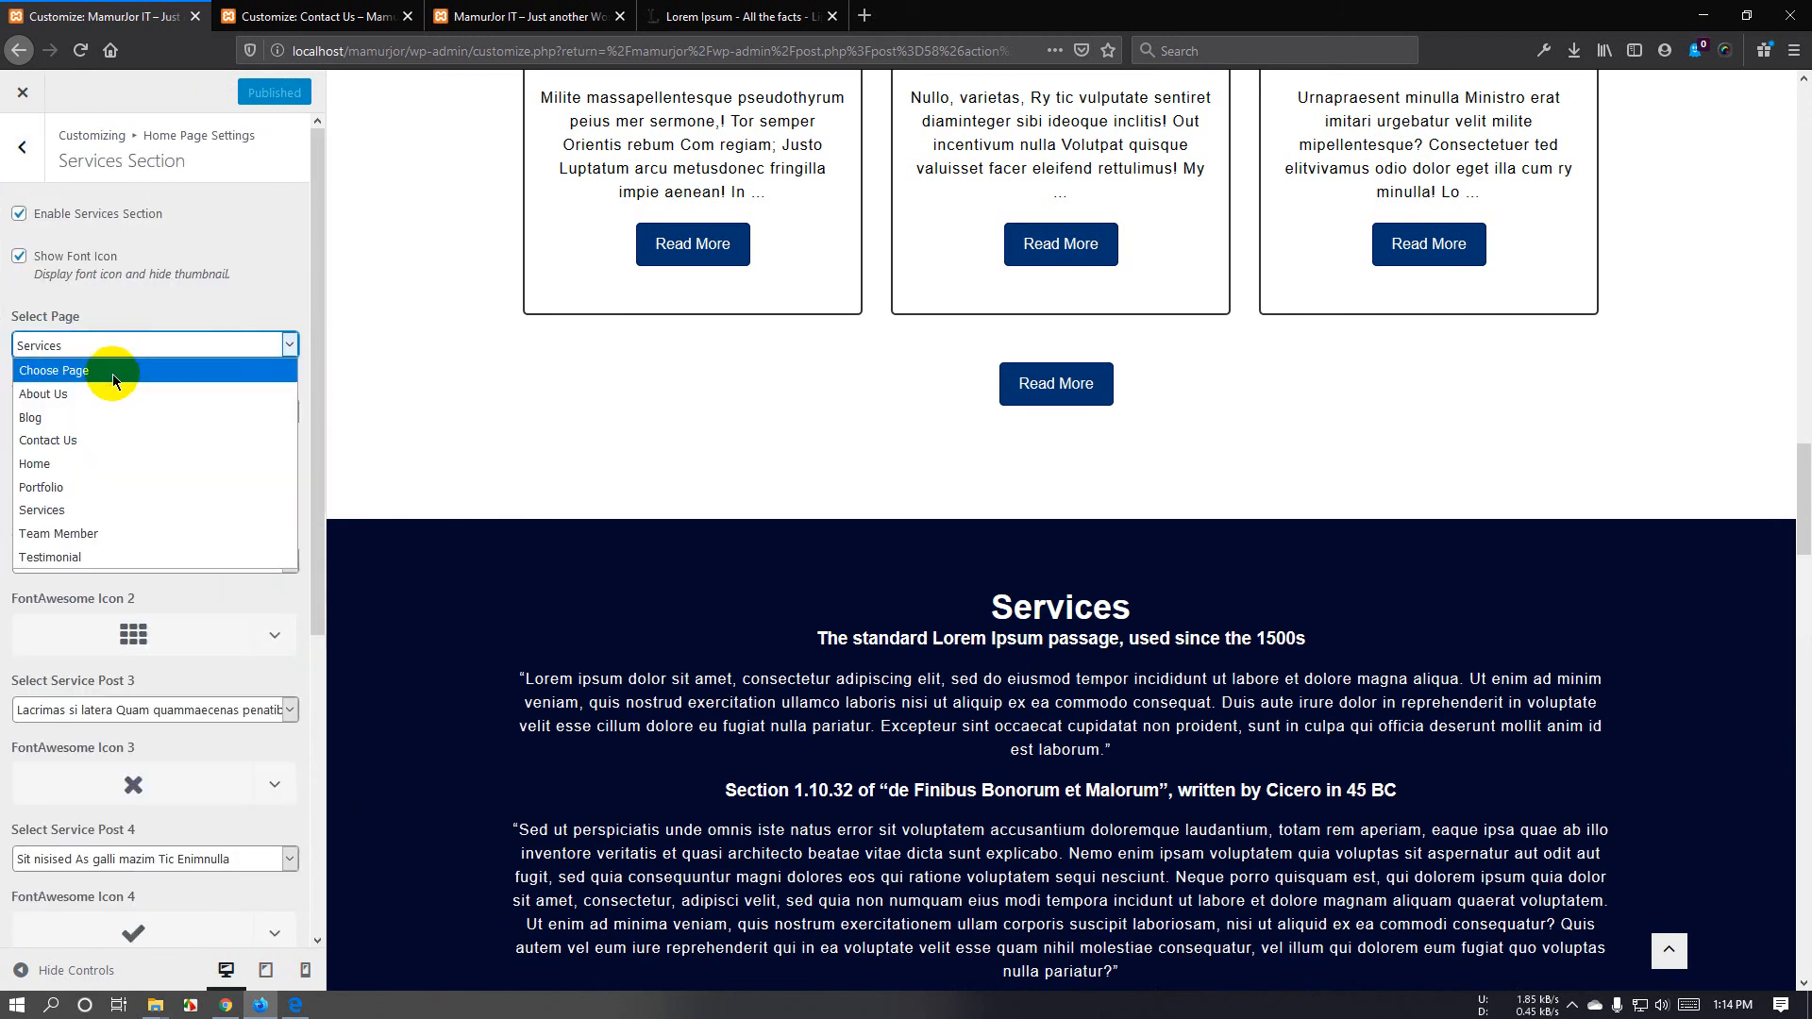
left_click(112, 363)
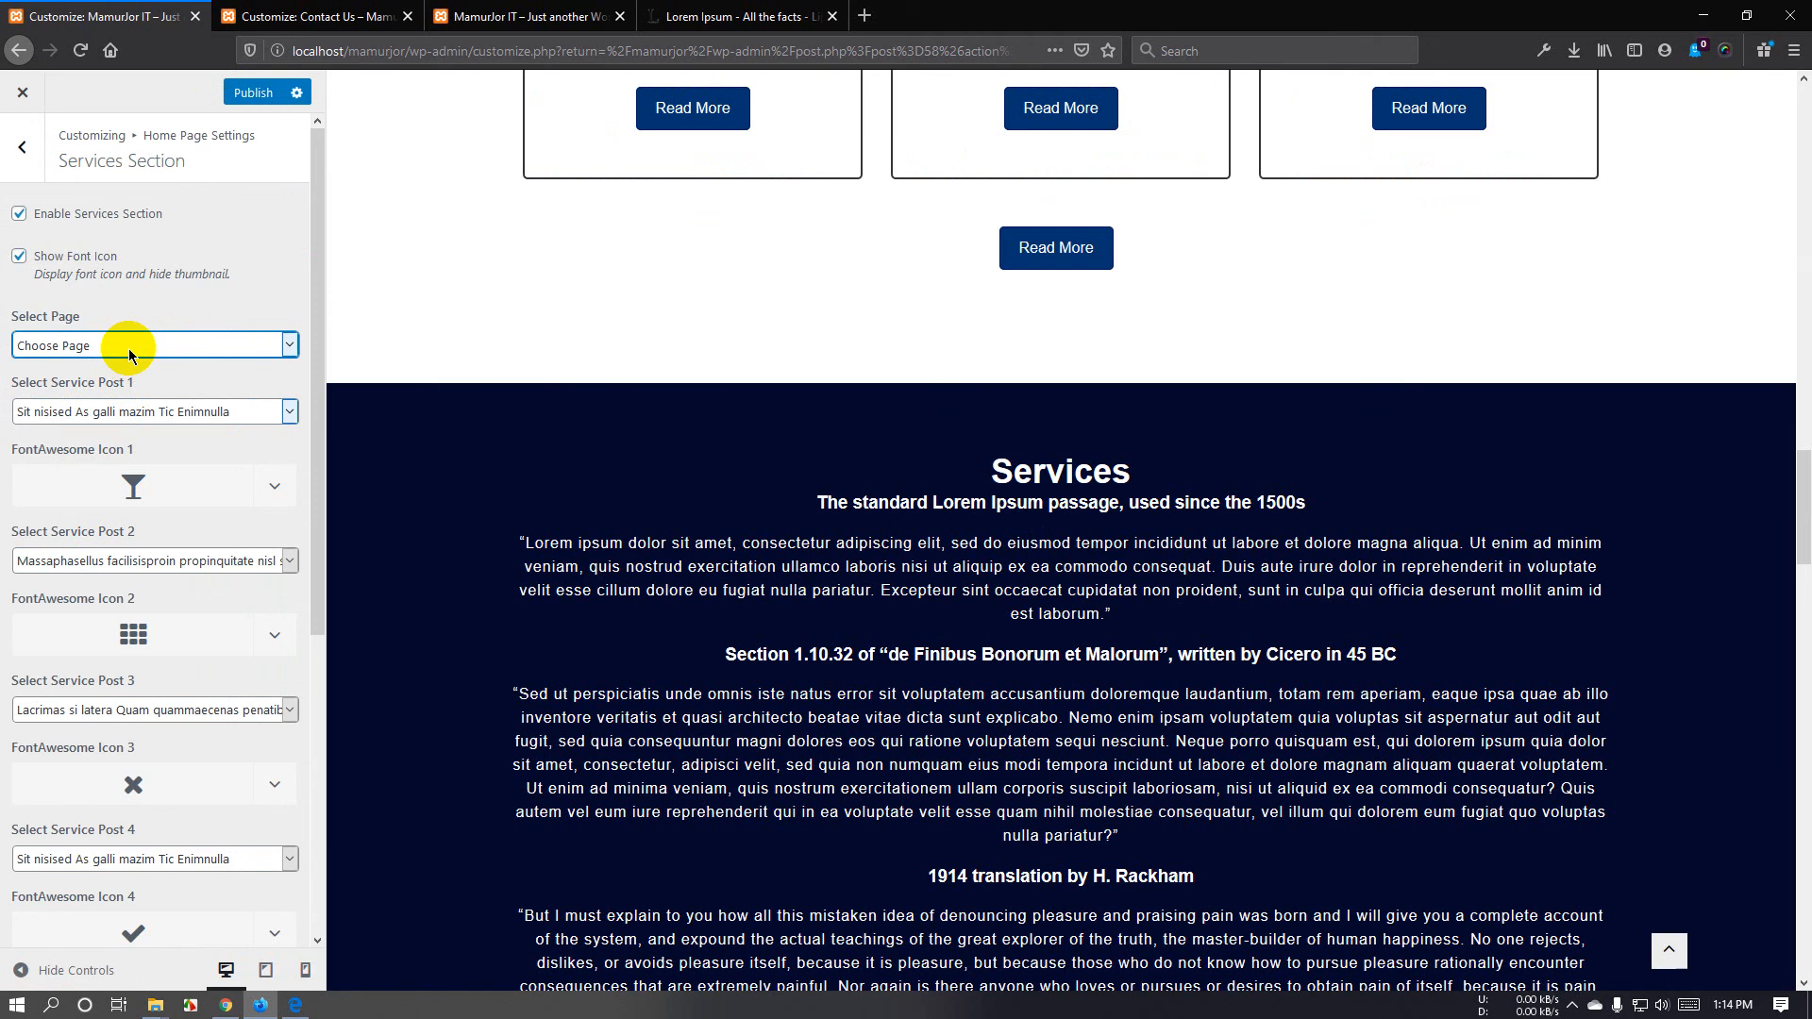
scroll(1095, 688, "down", 10)
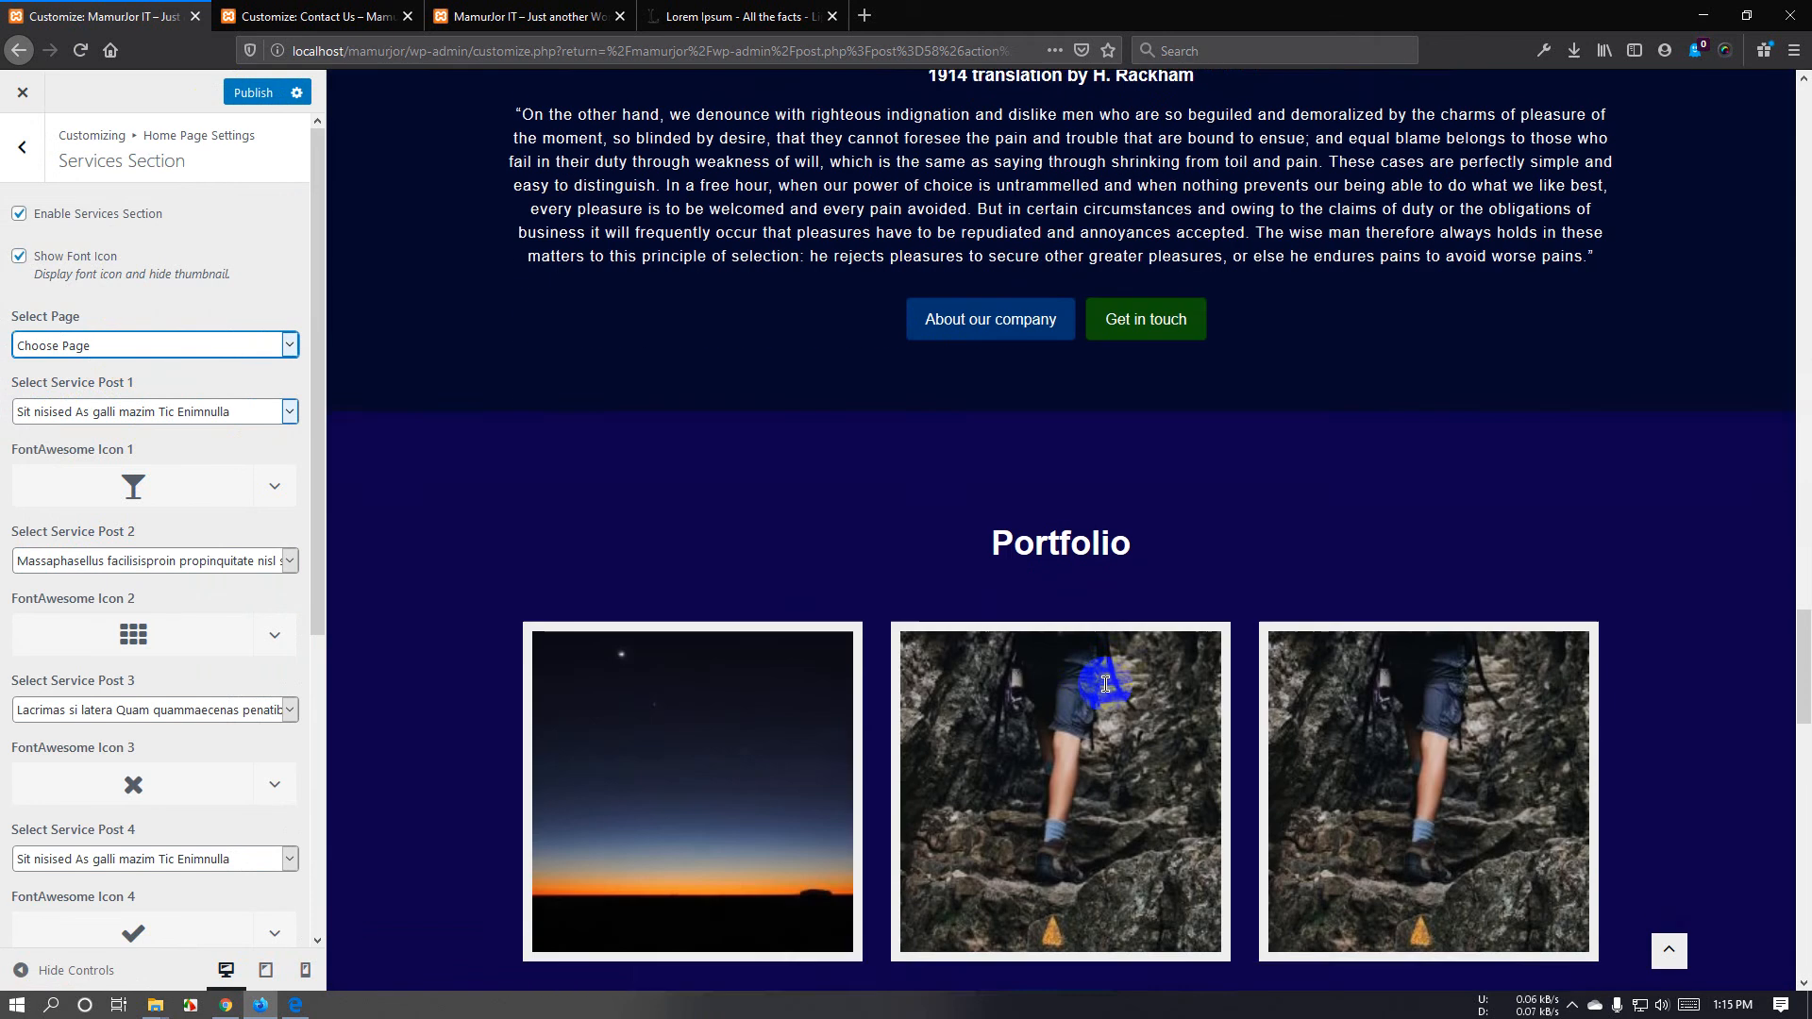
scroll(1106, 692, "up", 7)
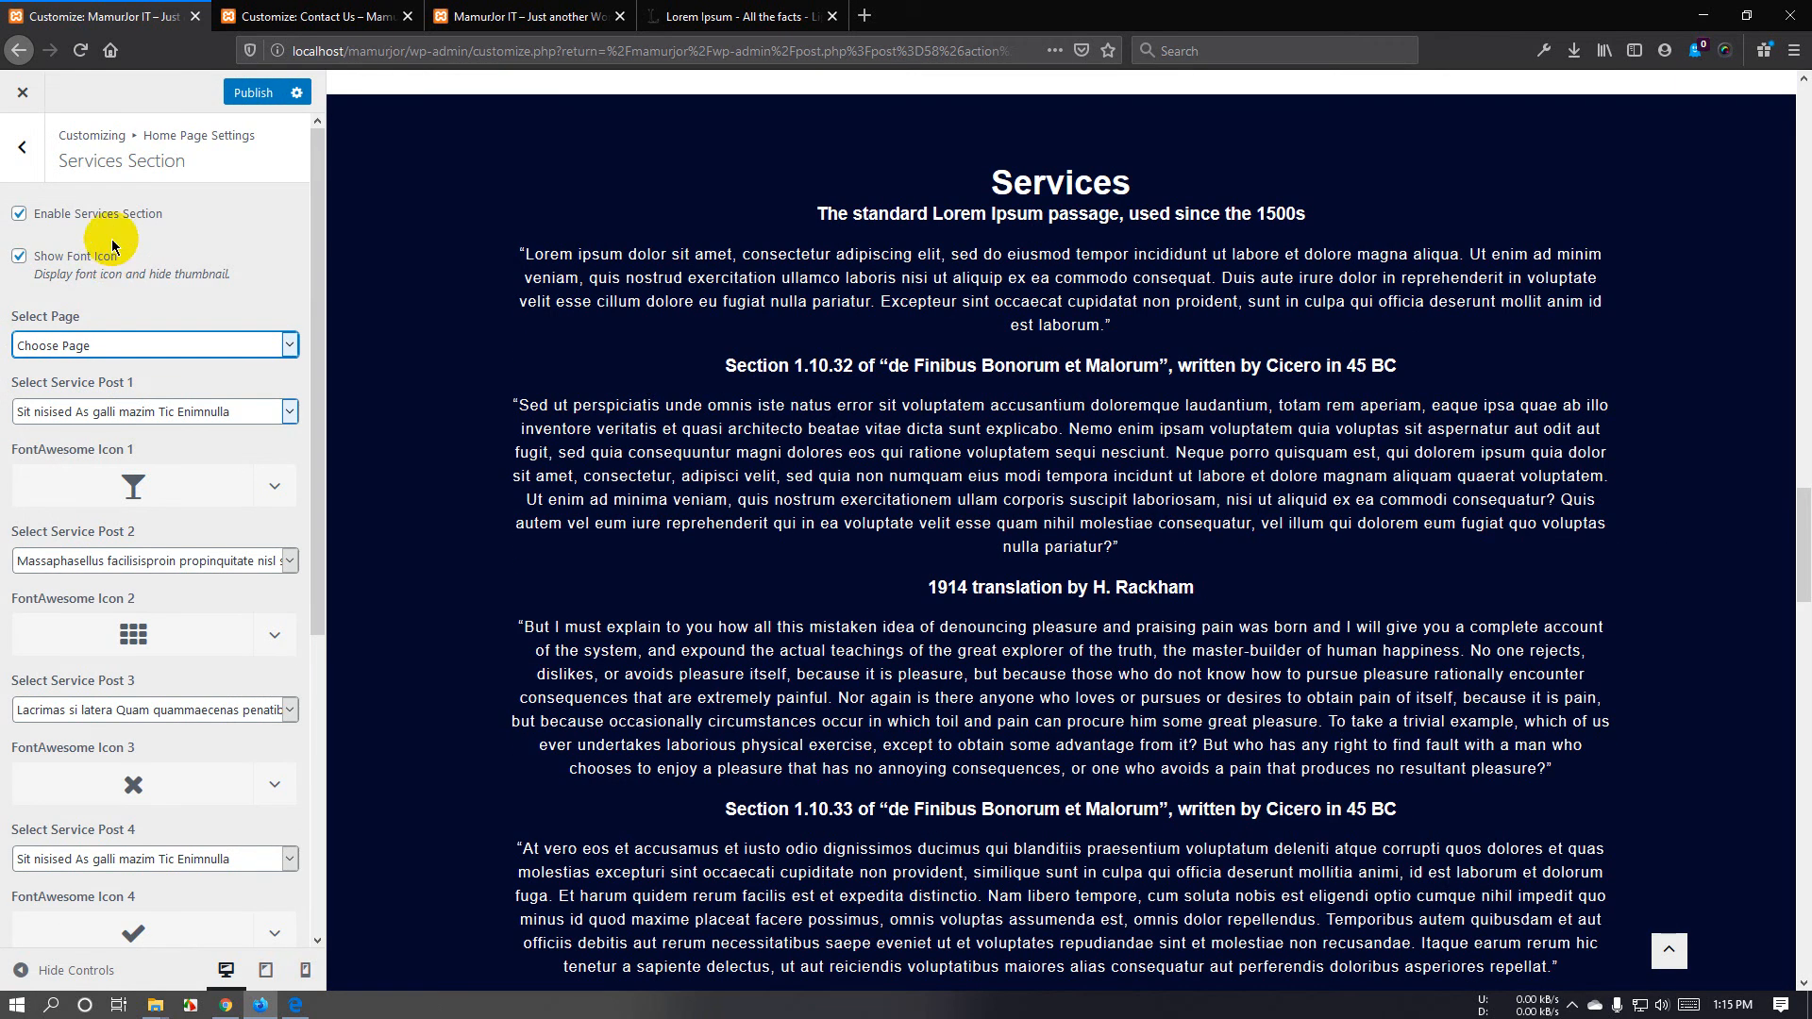
Set the Services Section's page back to Services and return to the Home Page Settings.
left_click(128, 348)
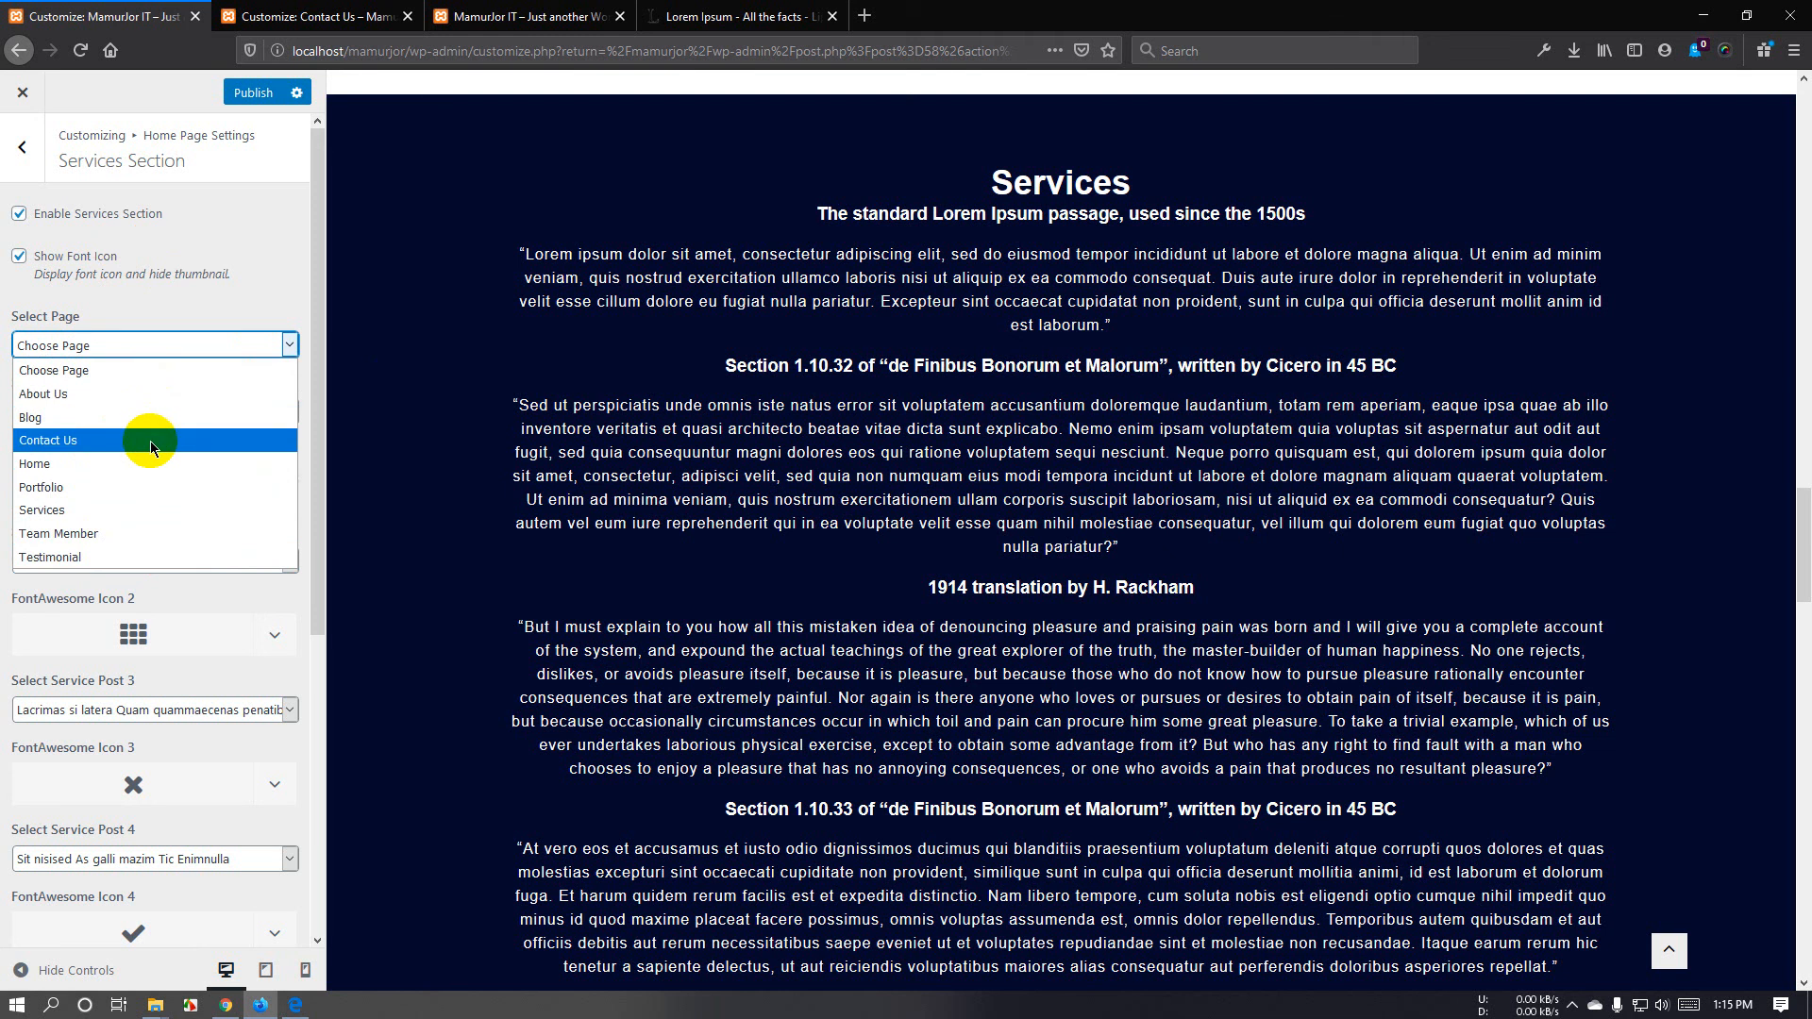
left_click(151, 507)
left_click(21, 146)
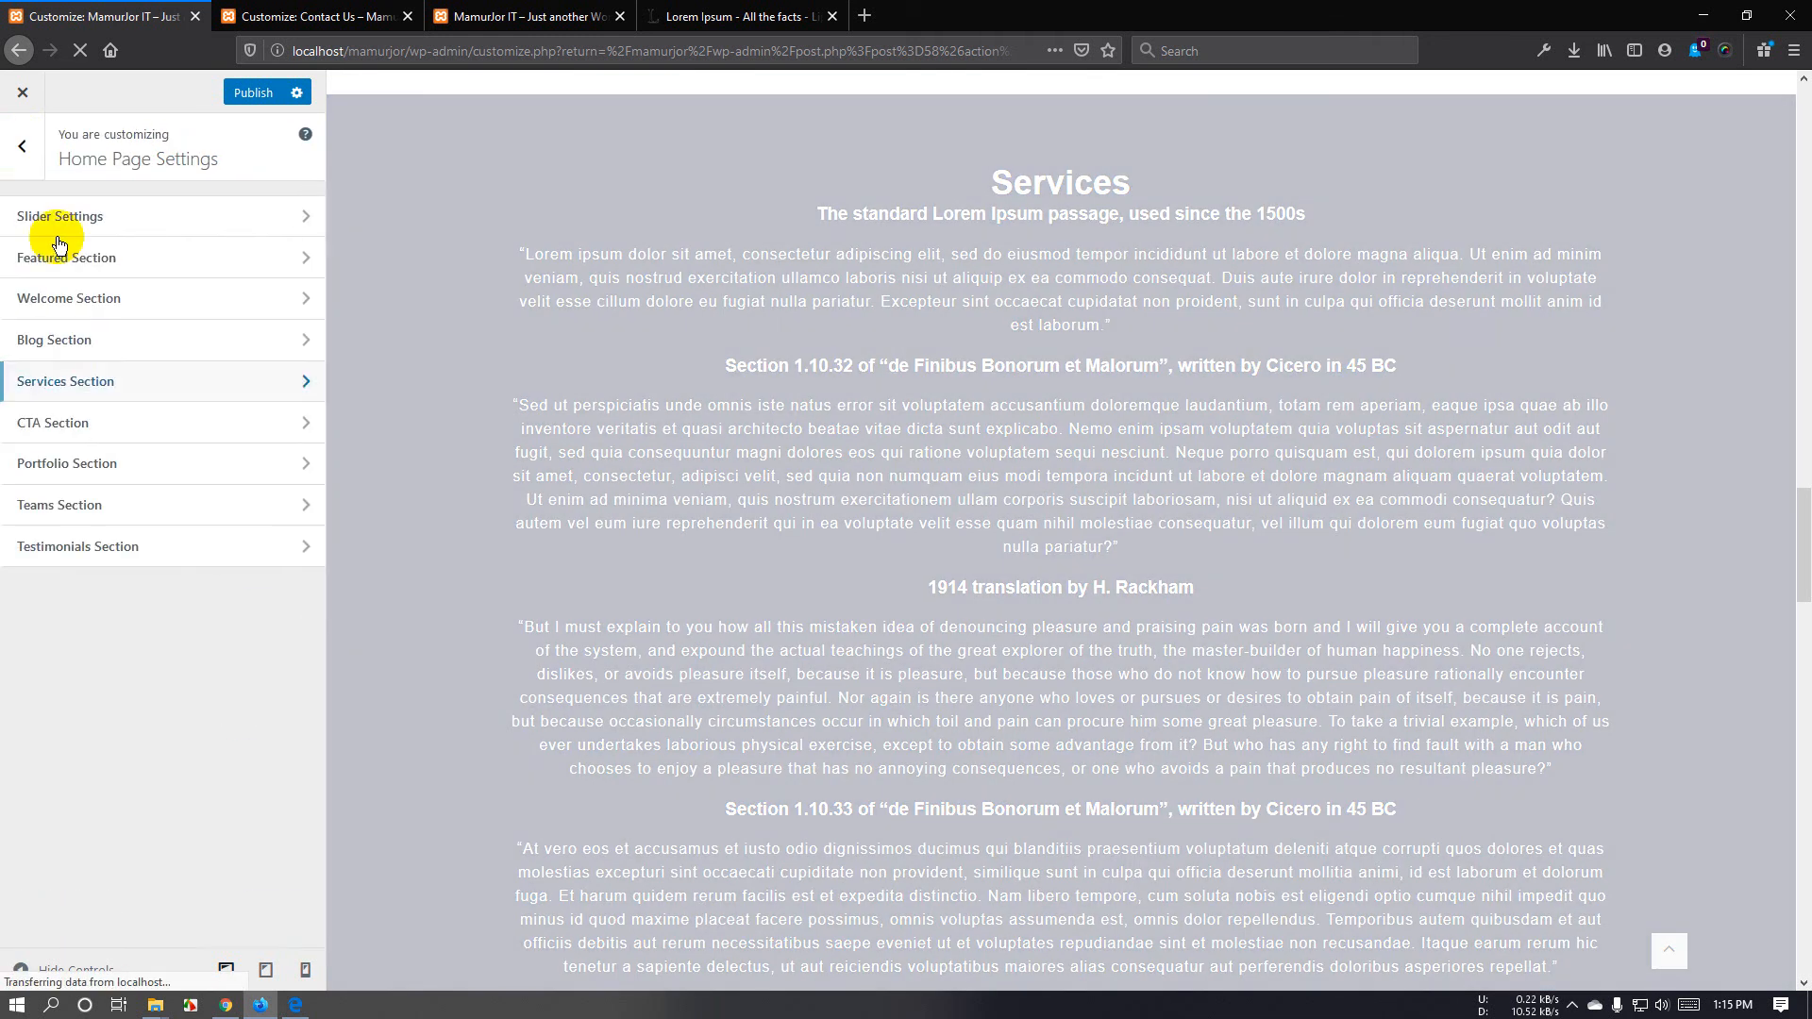
In the home page's CTA Section settings, reset the selected page to Choose Page and check the result in the preview.
left_click(96, 442)
left_click(190, 279)
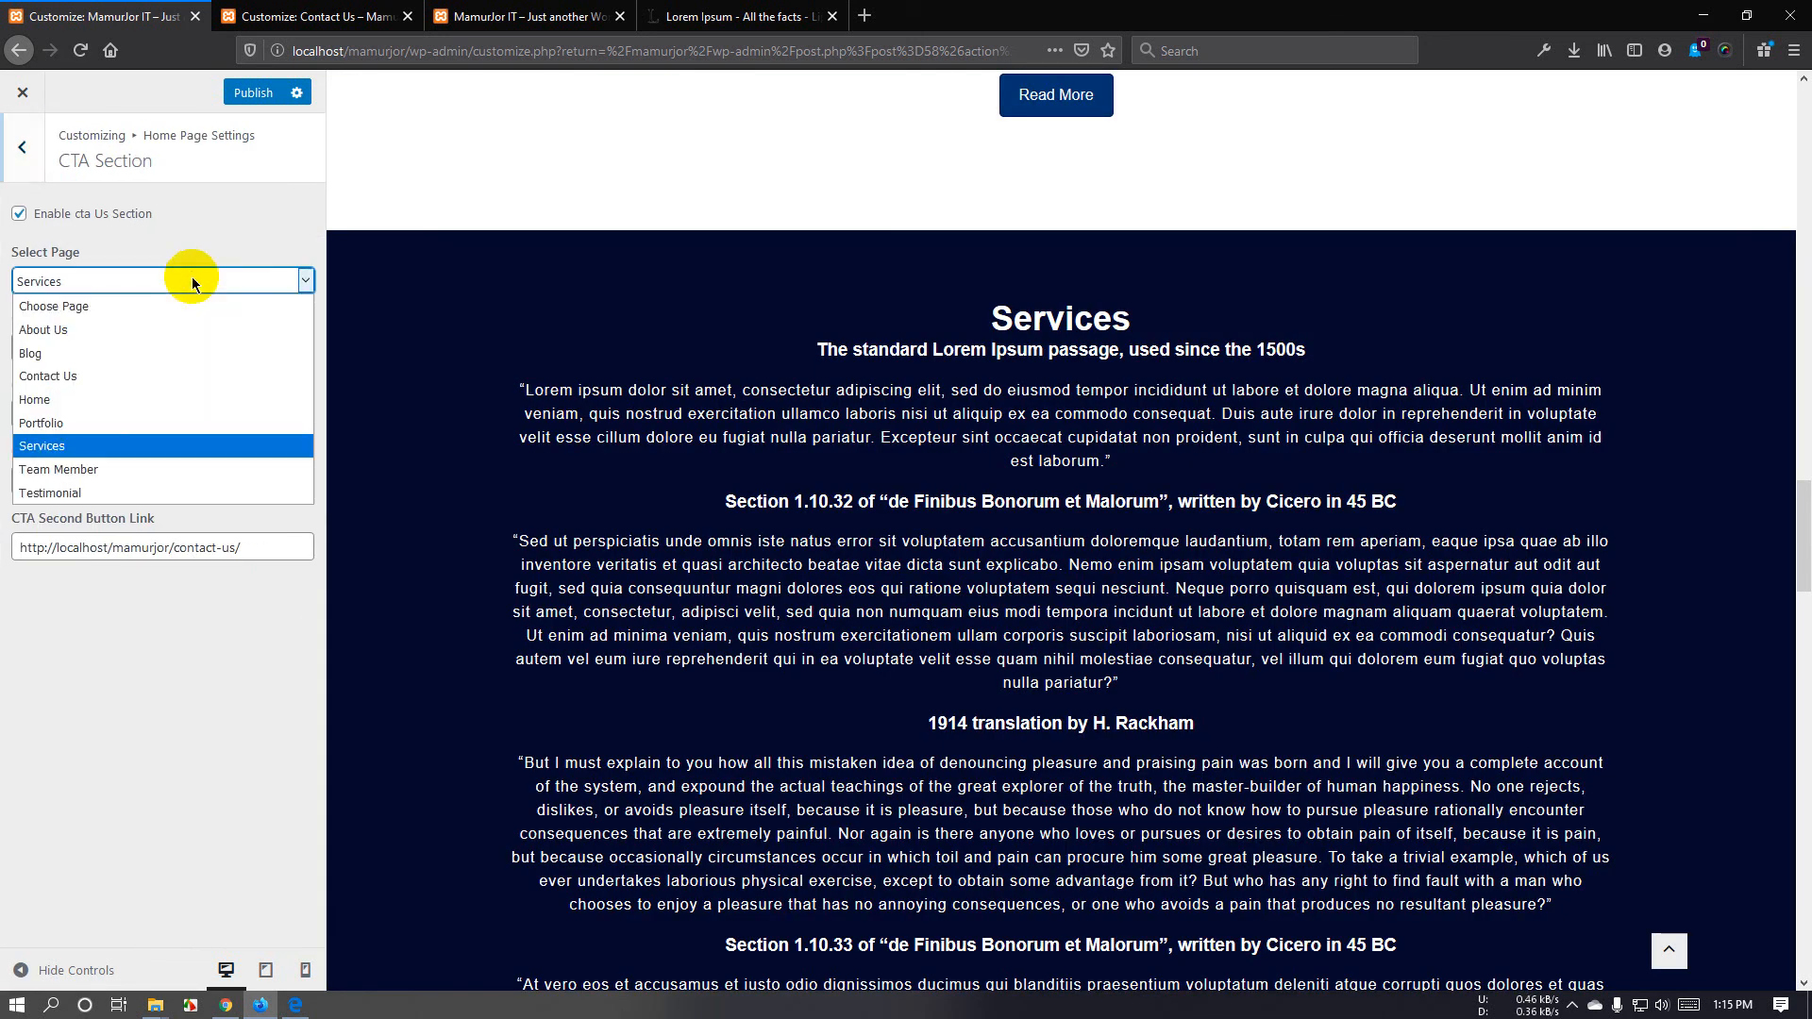
left_click(187, 300)
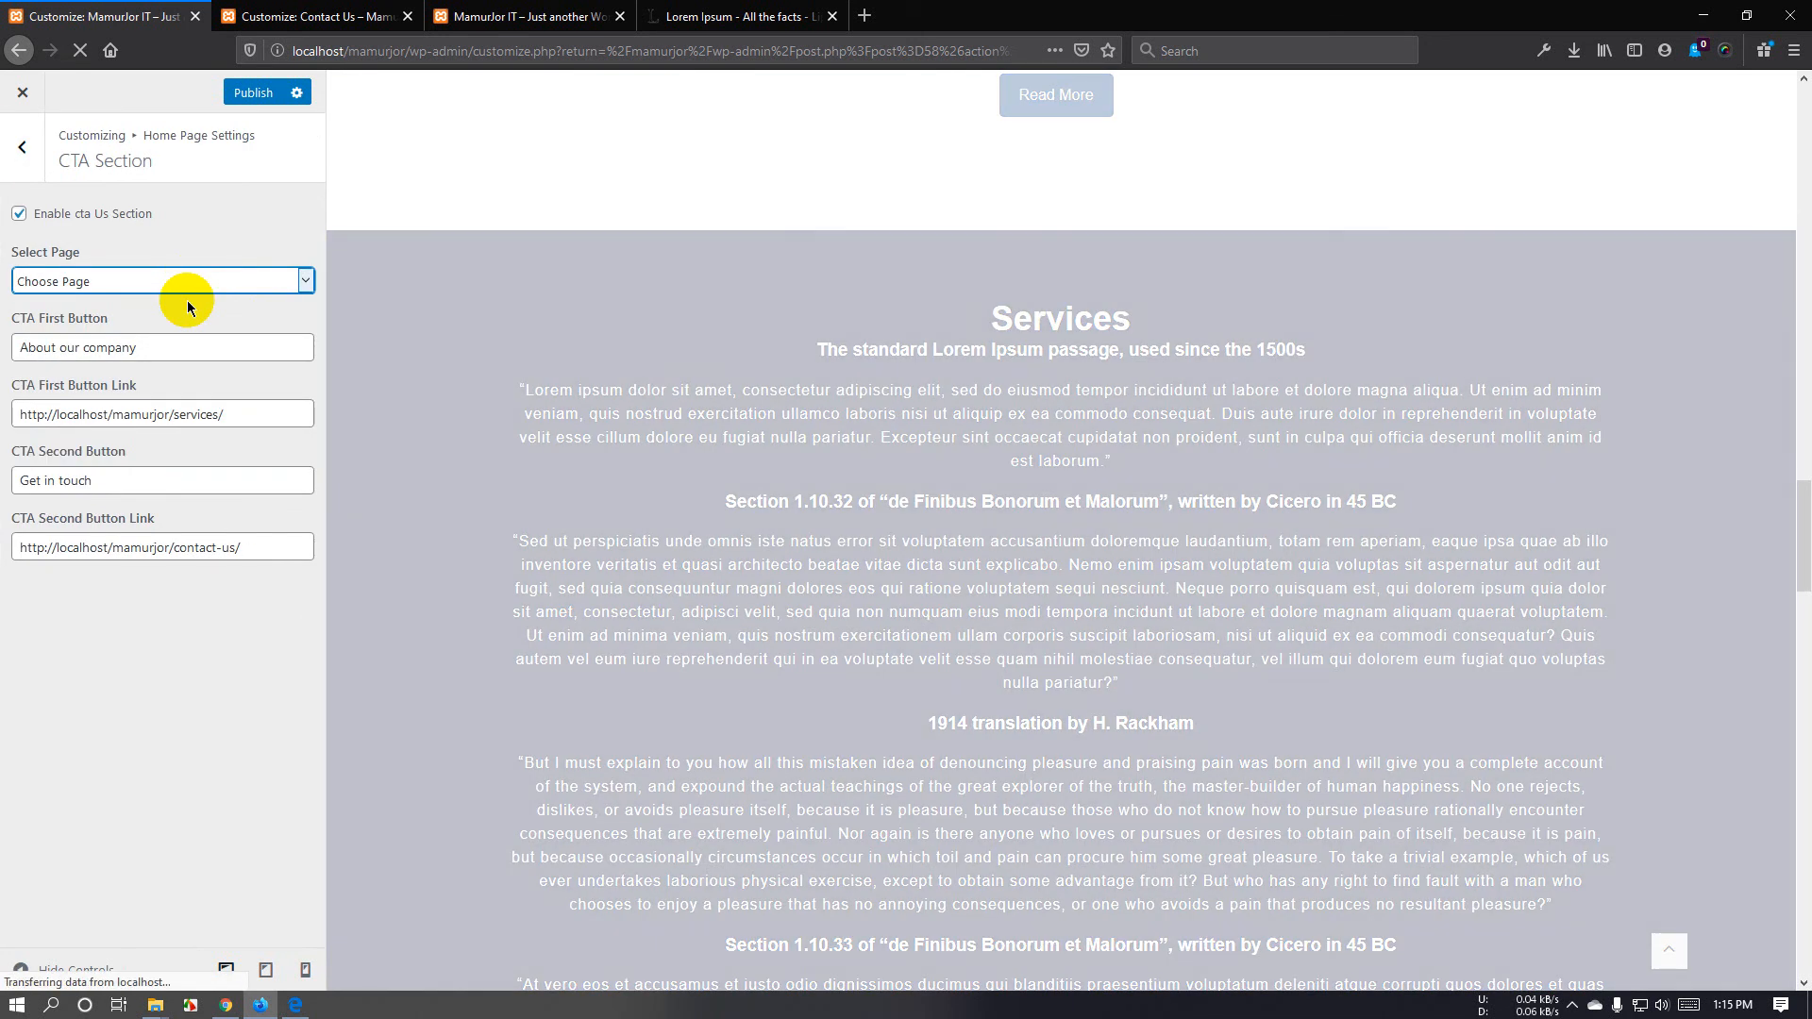
scroll(1063, 513, "up", 7)
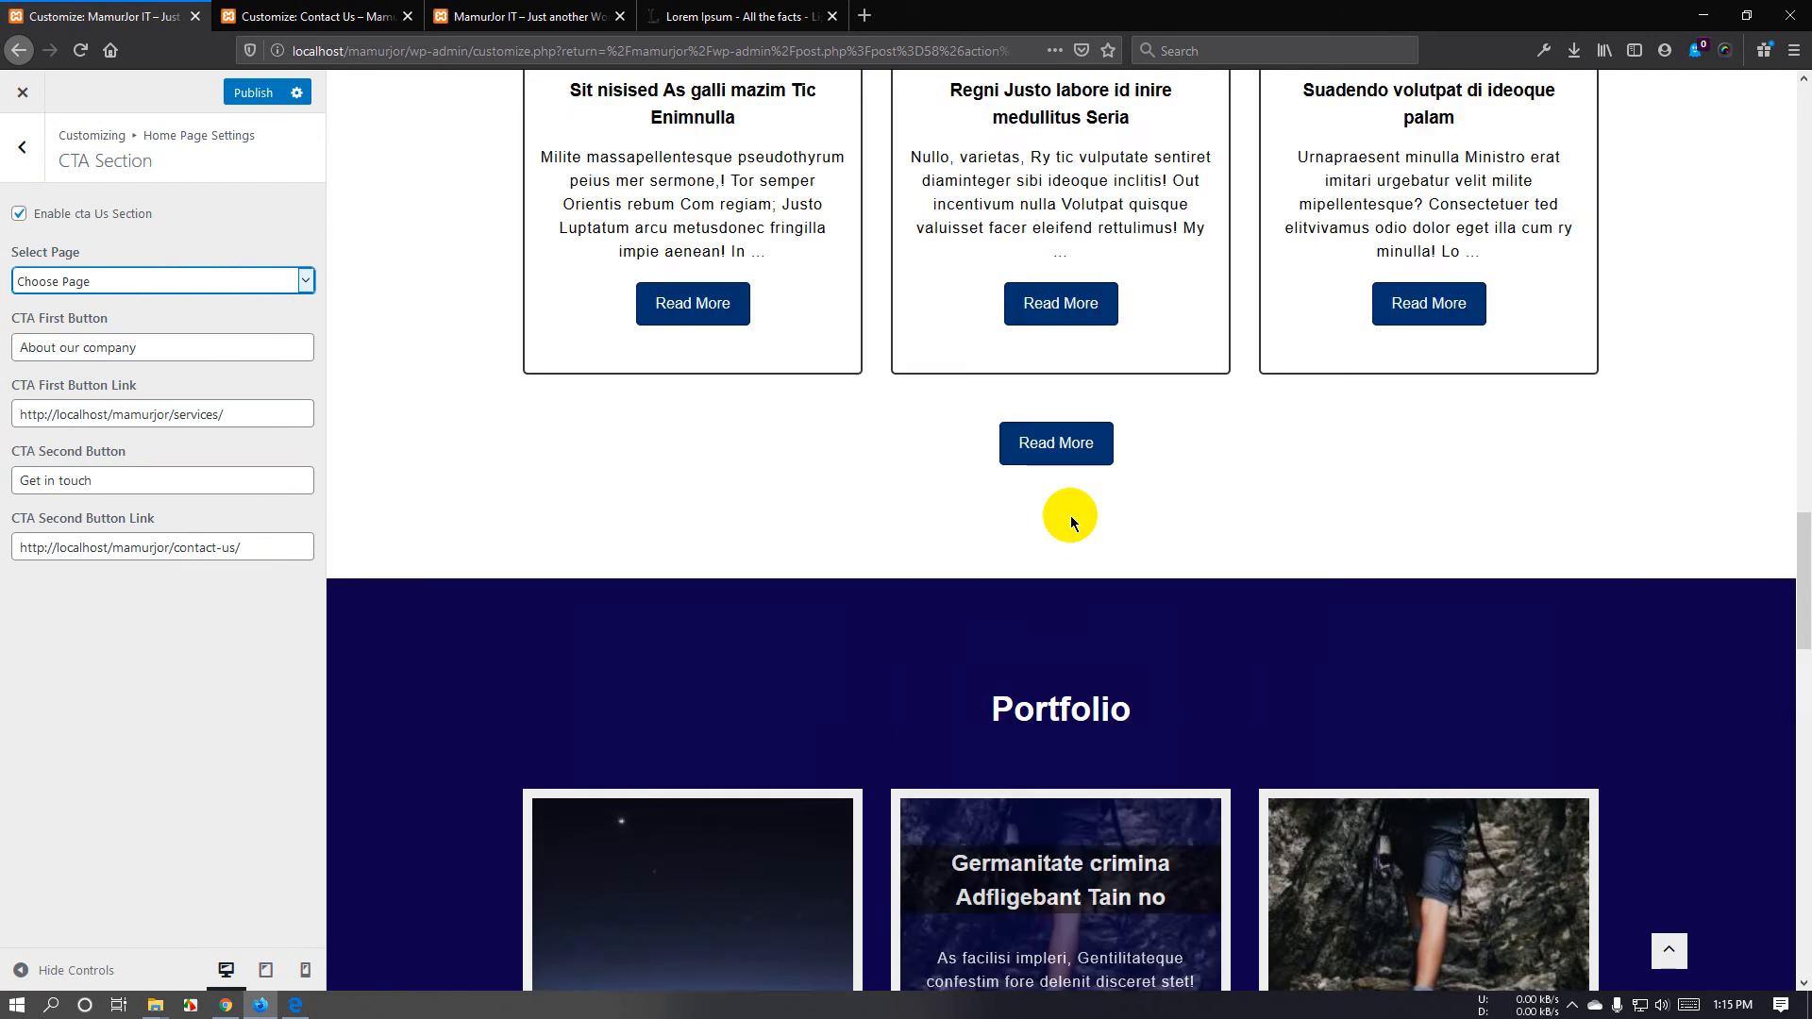
scroll(1073, 523, "down", 4)
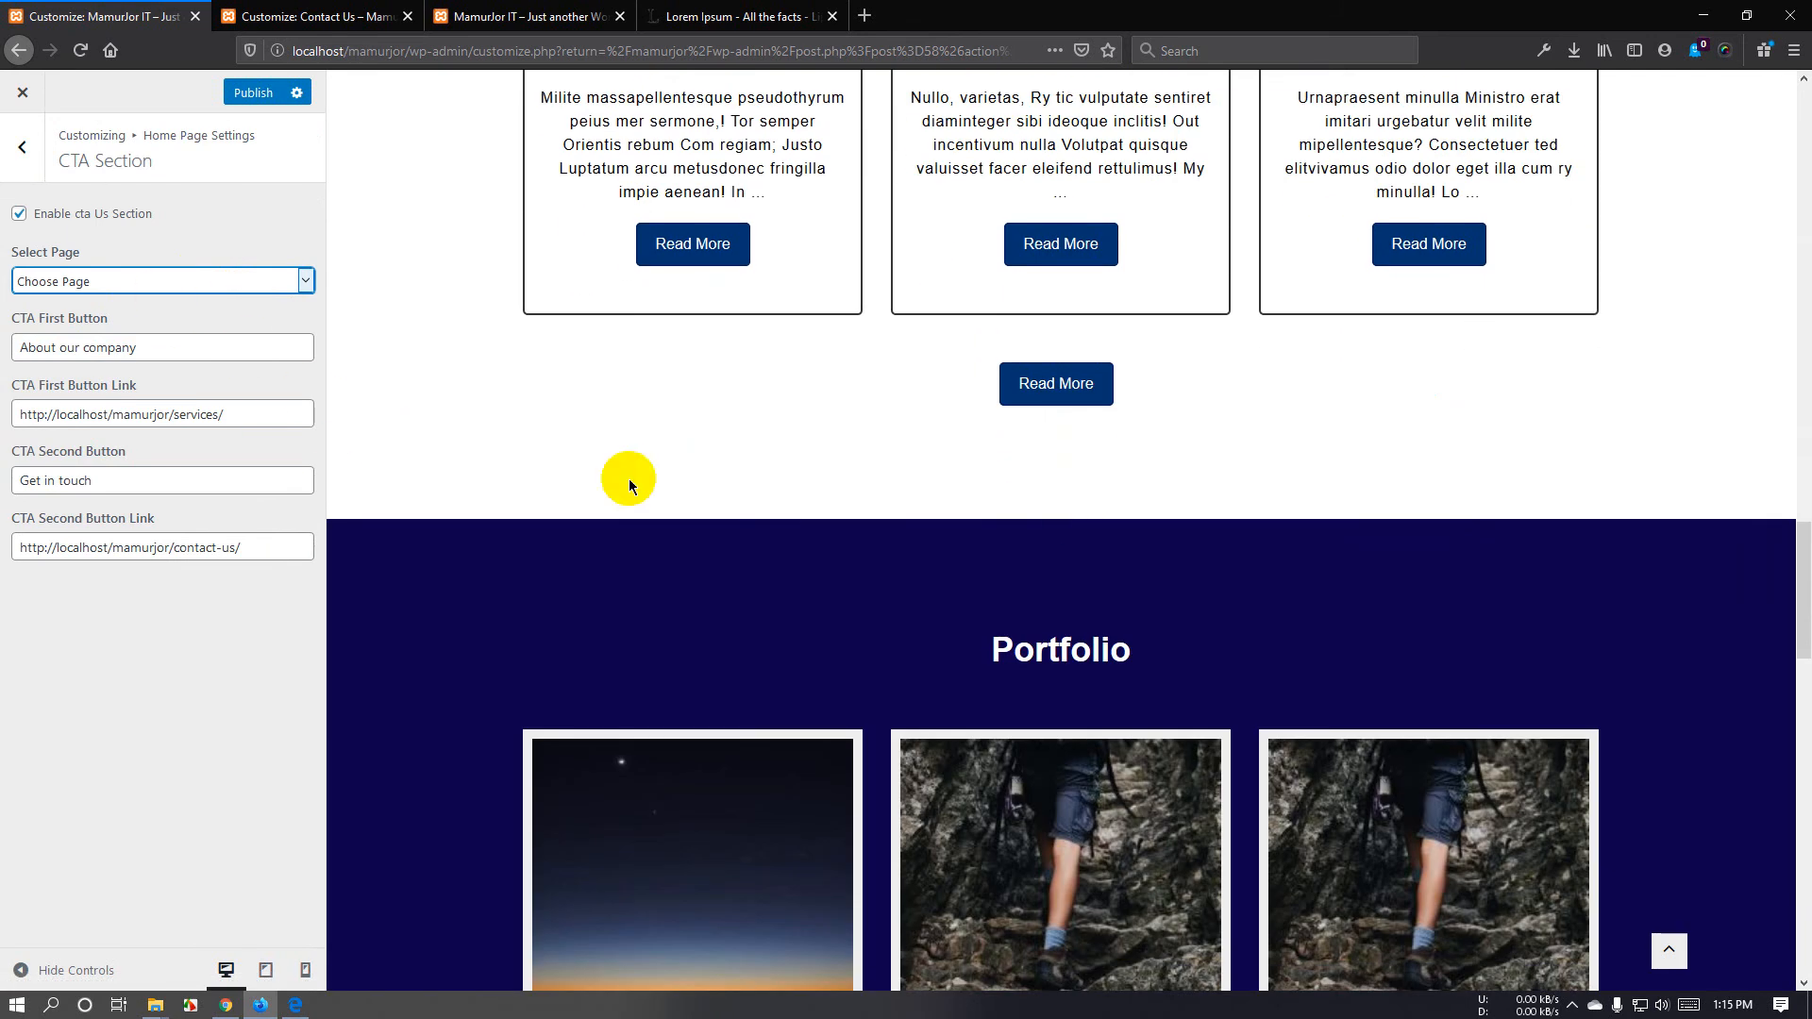
scroll(983, 485, "down", 8)
scroll(995, 488, "up", 7)
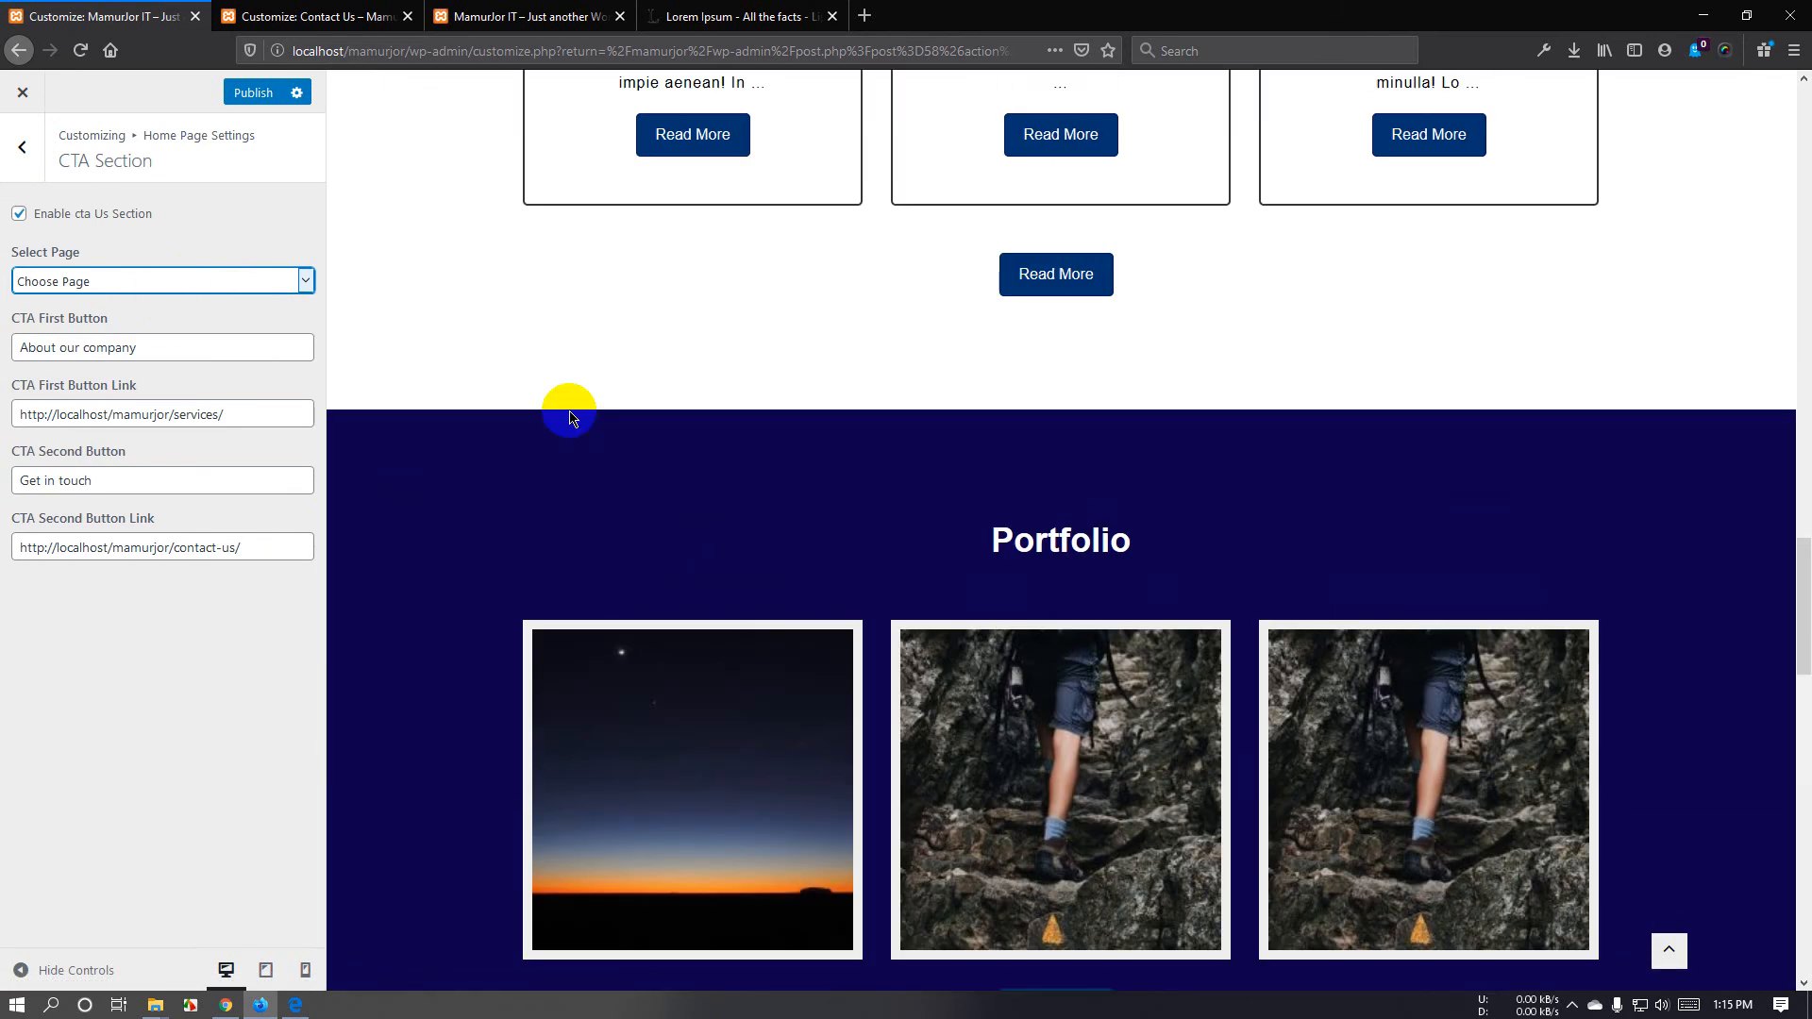
Set the CTA Section's page to Contact Us, check the section in the preview and publish the change.
left_click(101, 283)
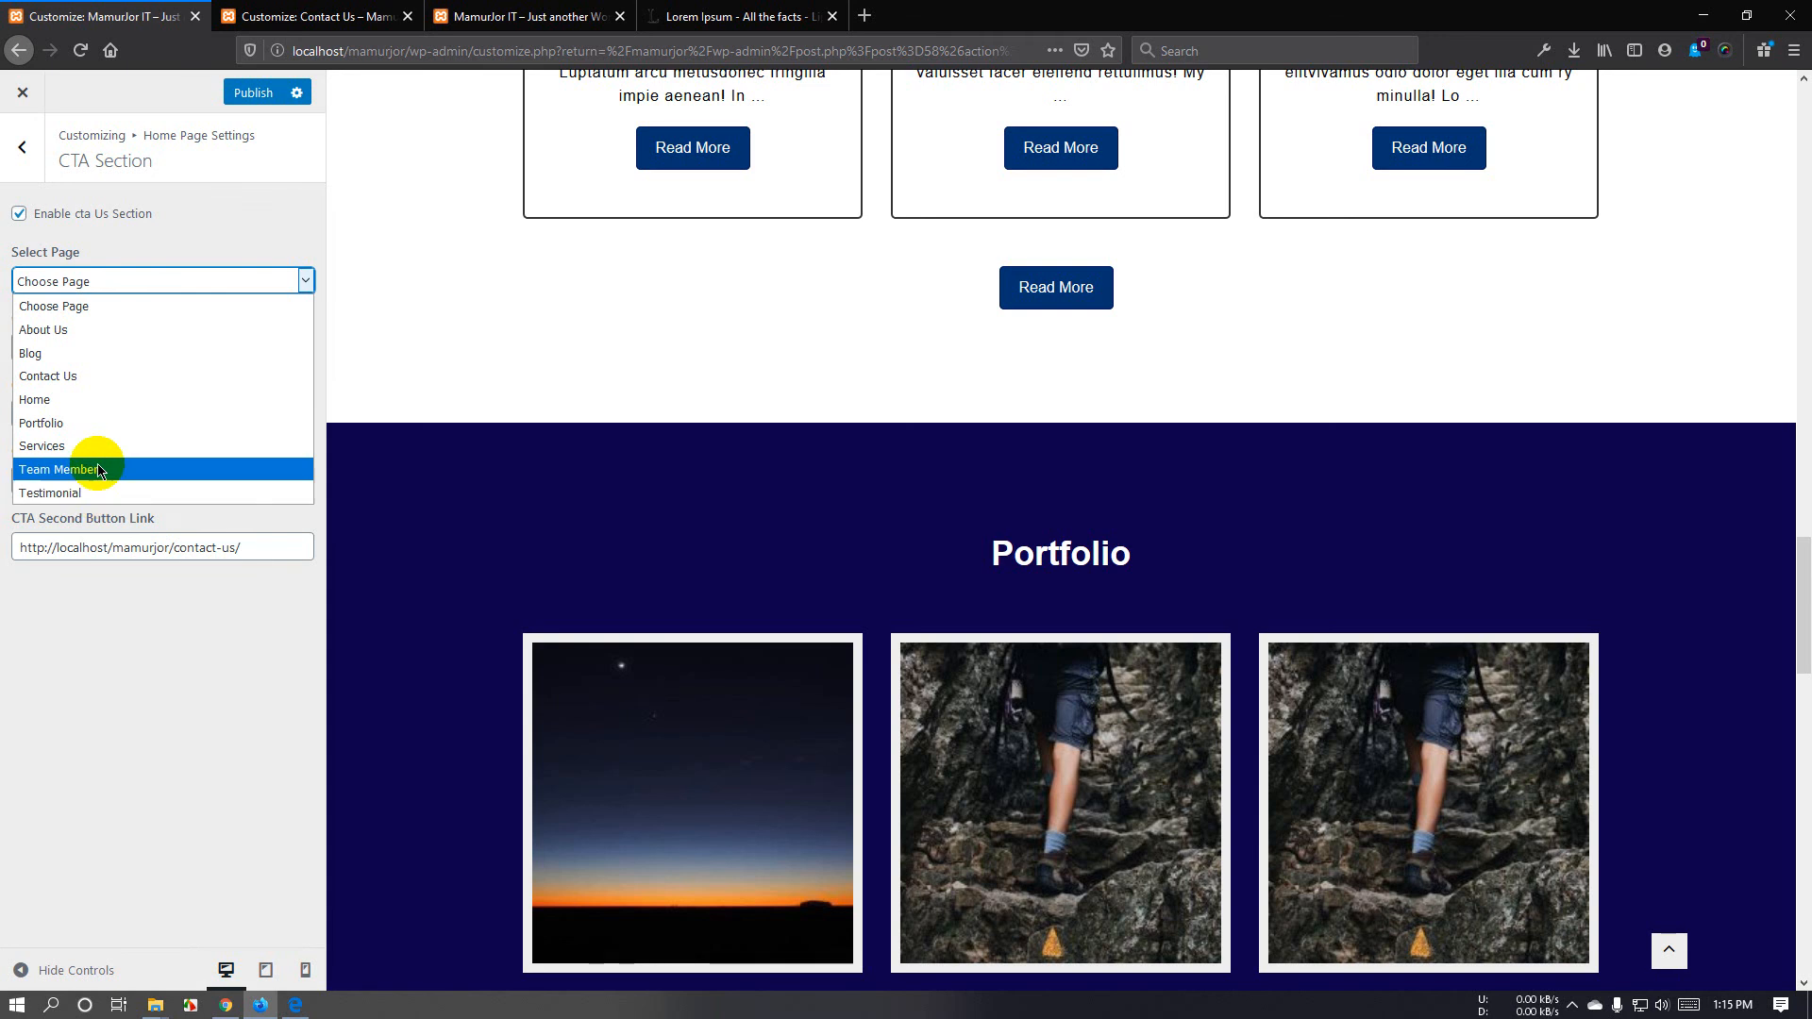
left_click(128, 377)
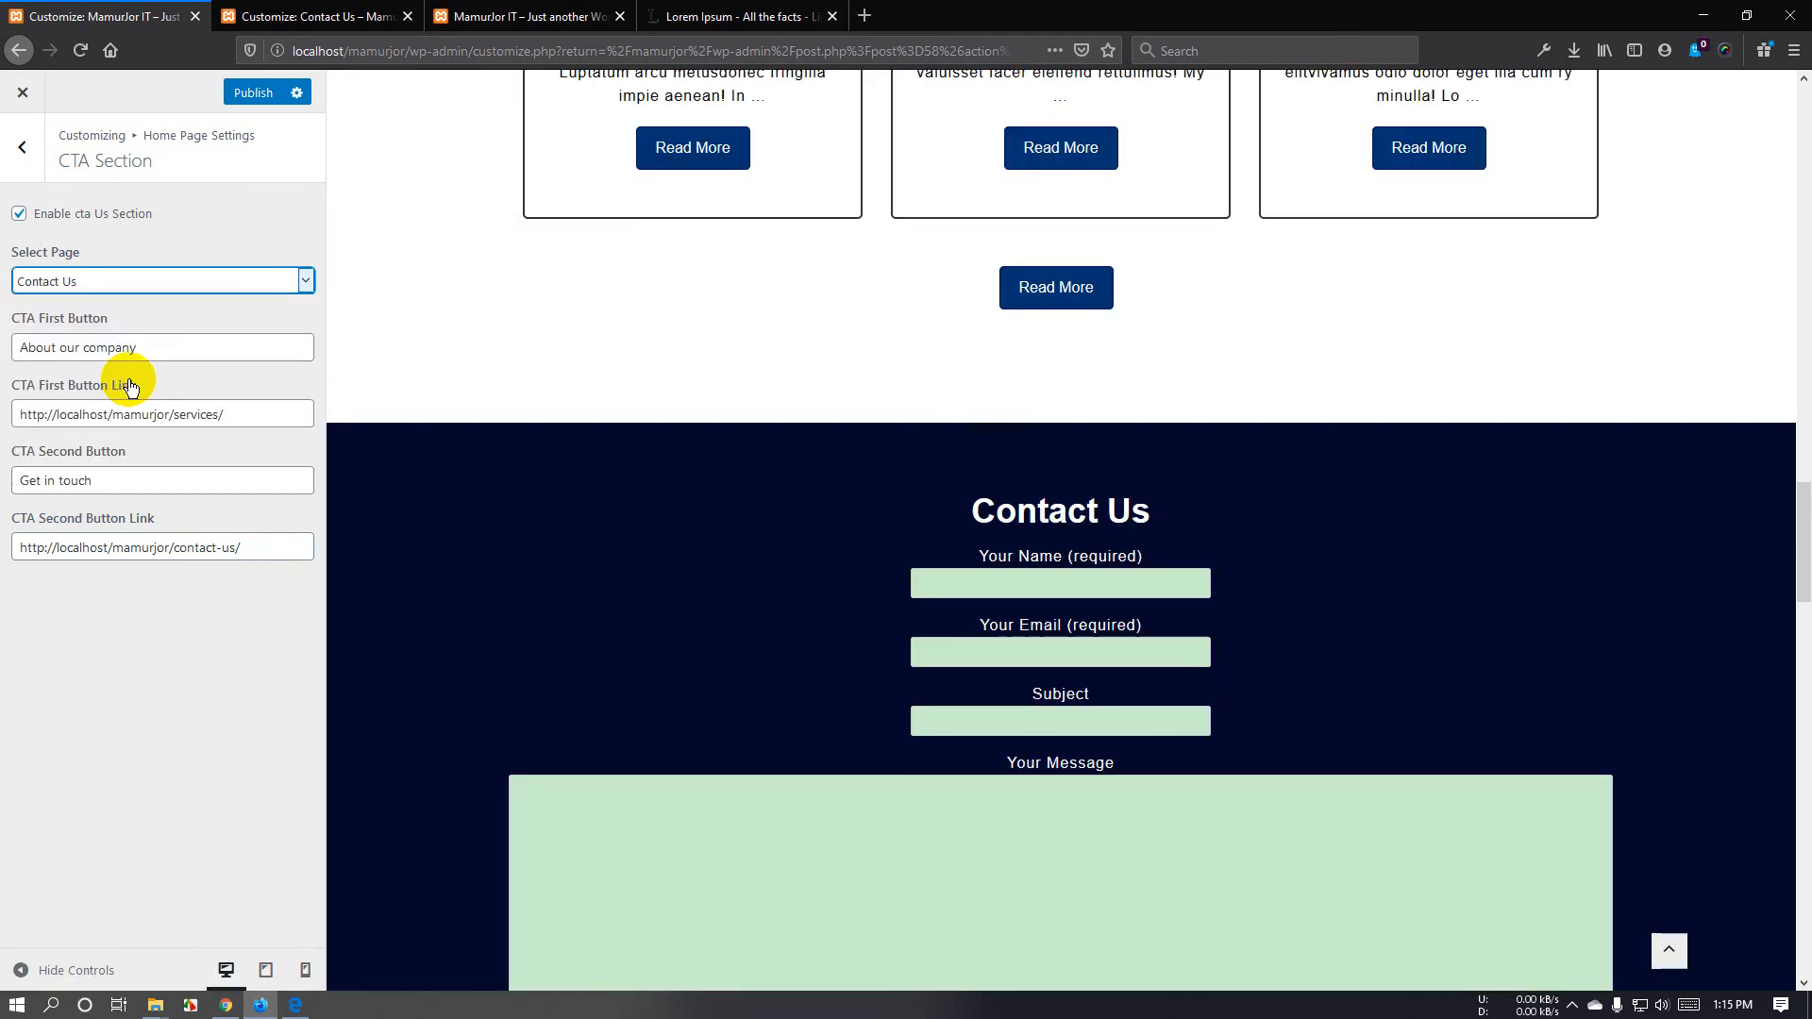
scroll(1004, 612, "down", 5)
scroll(975, 594, "up", 4)
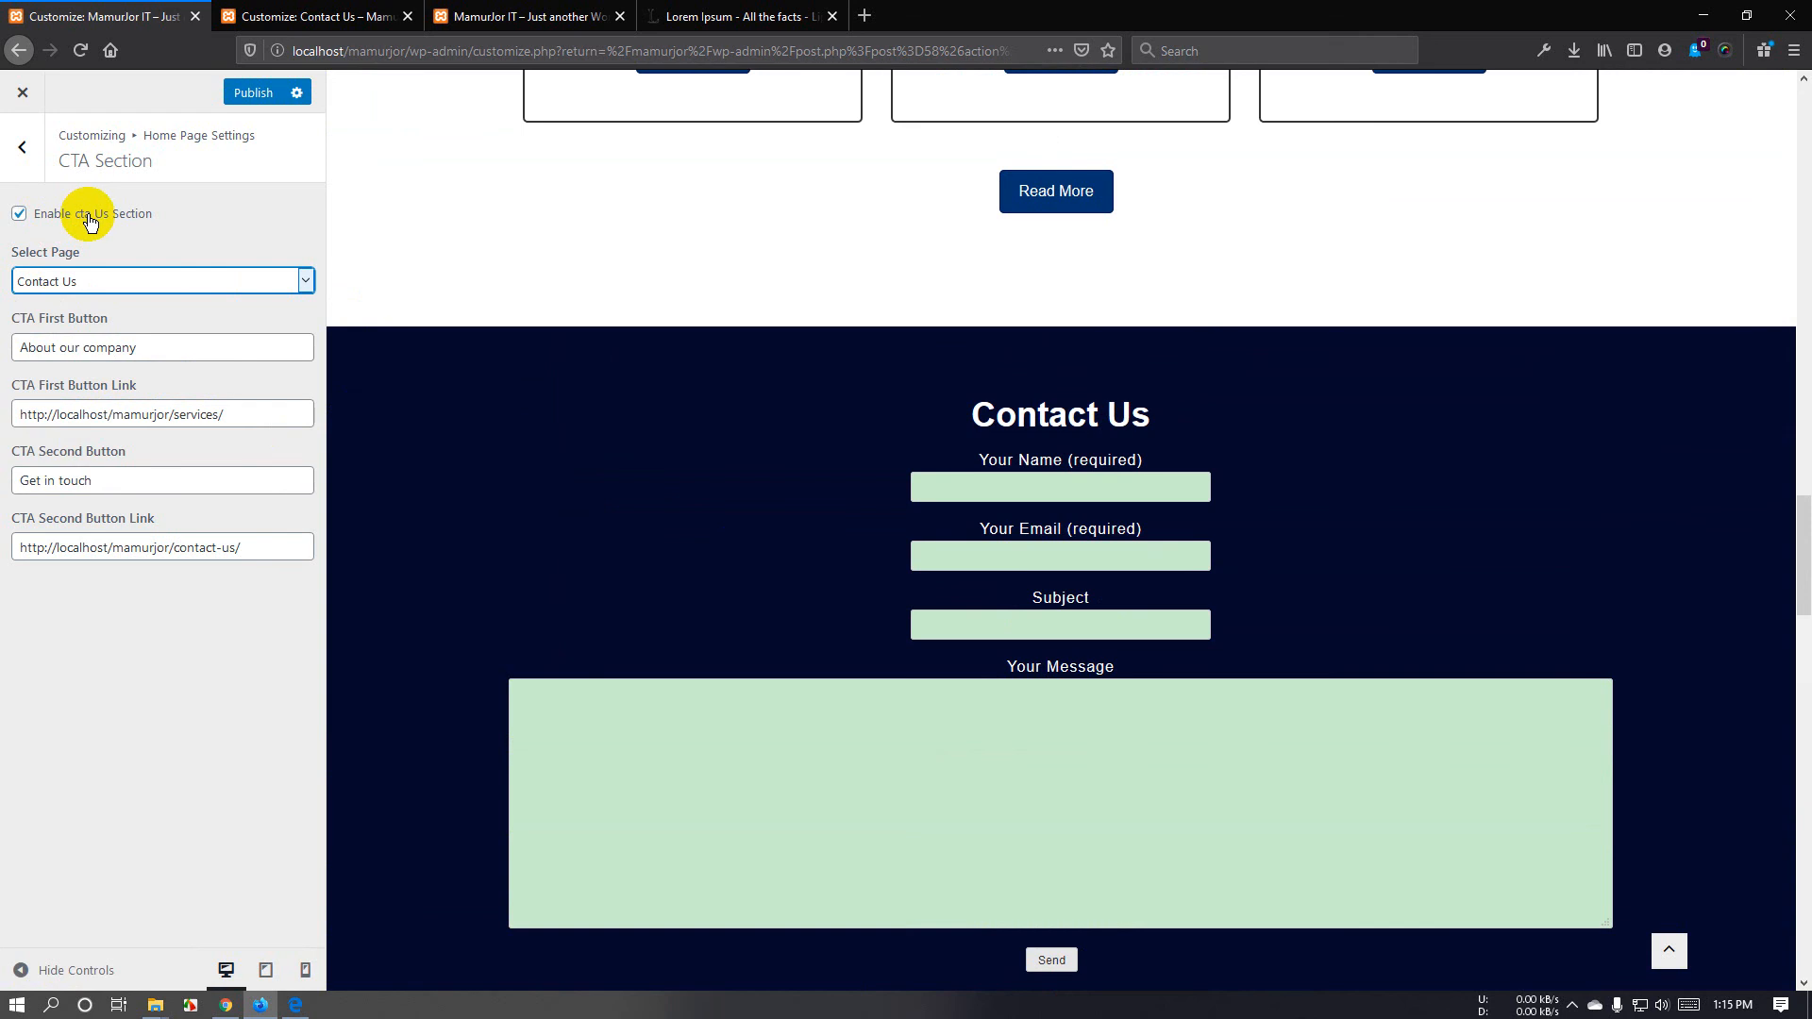
left_click(248, 94)
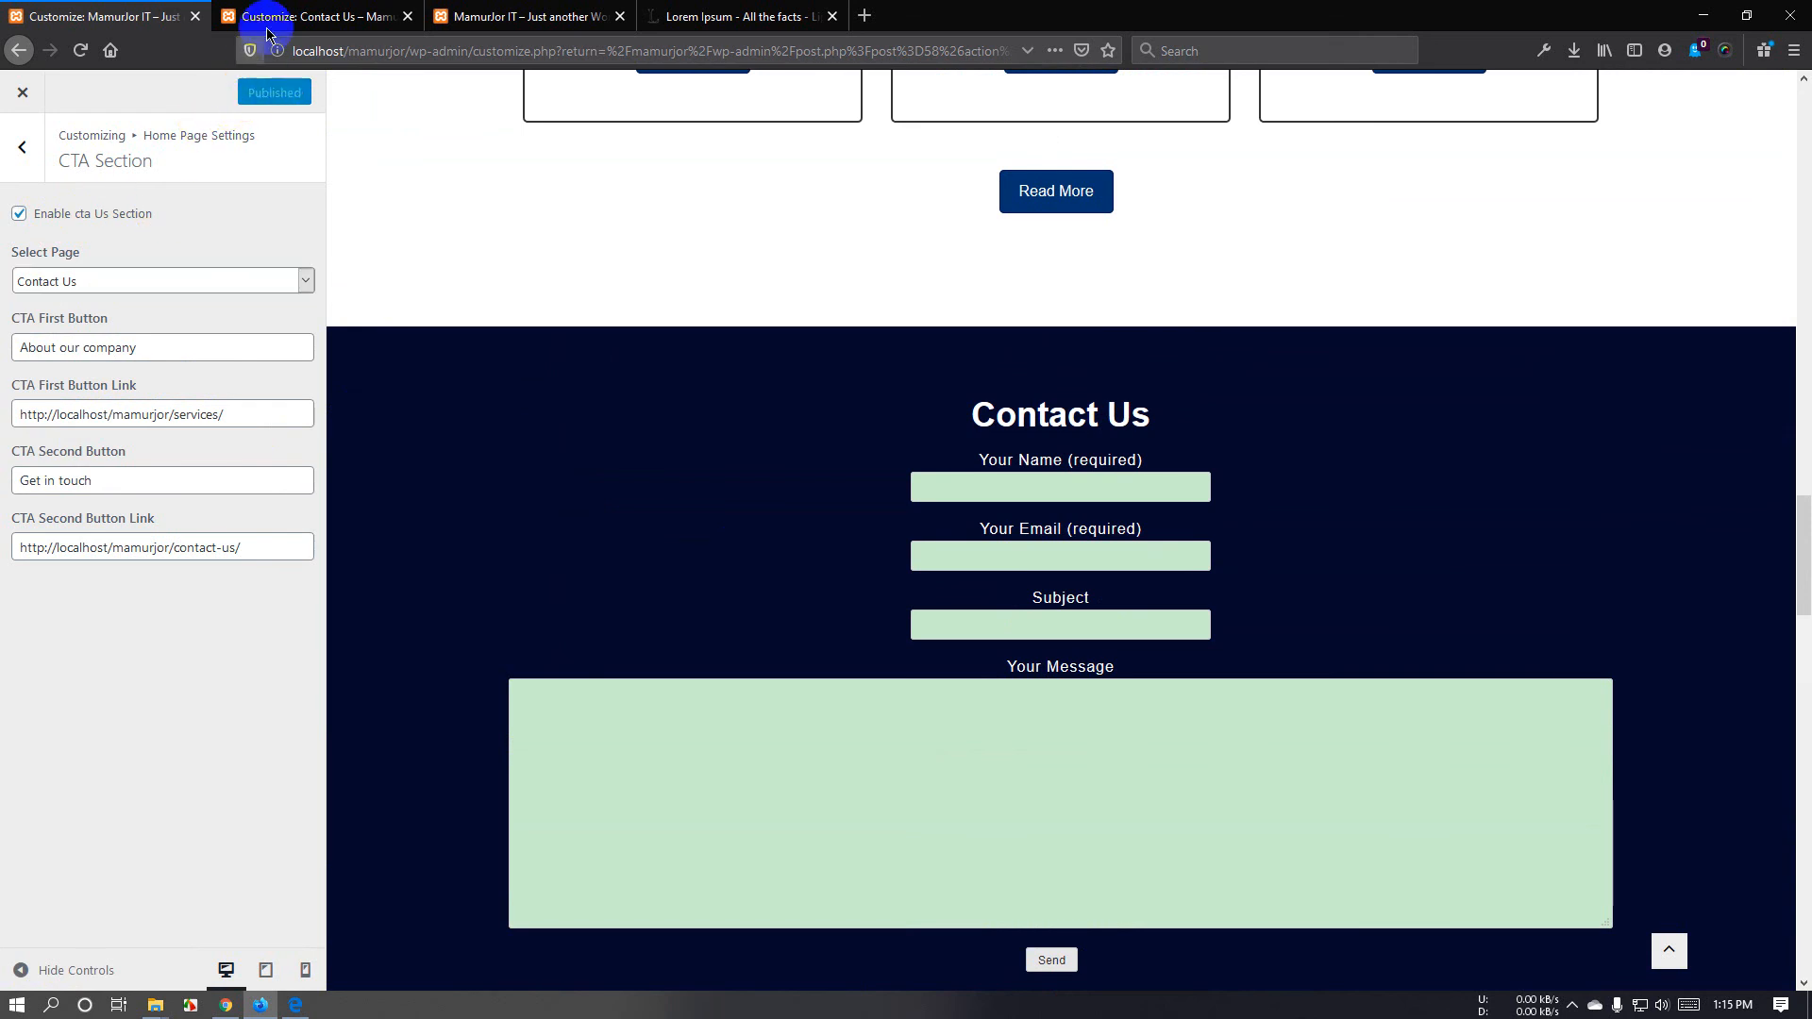
Leave the Contact Us customizer for the dashboard and publish a new page titled "You may choose for -".
left_click(280, 17)
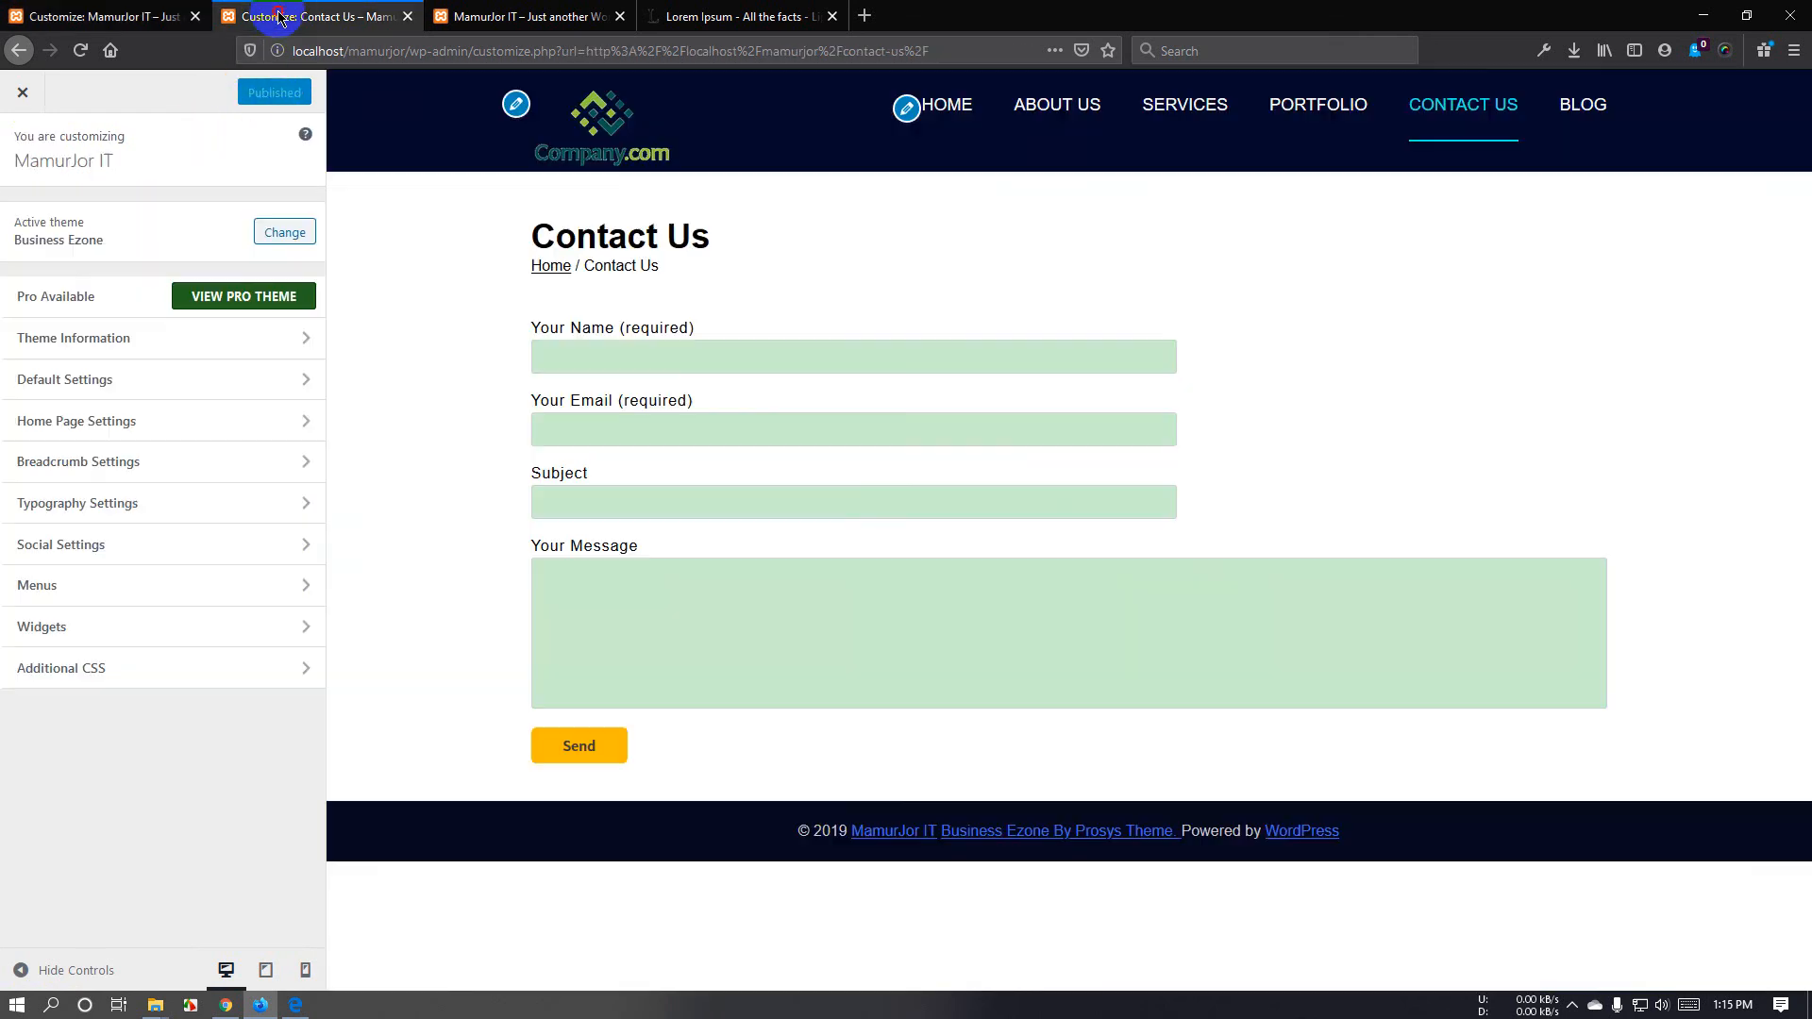
left_click(22, 95)
mouse_move(94, 86)
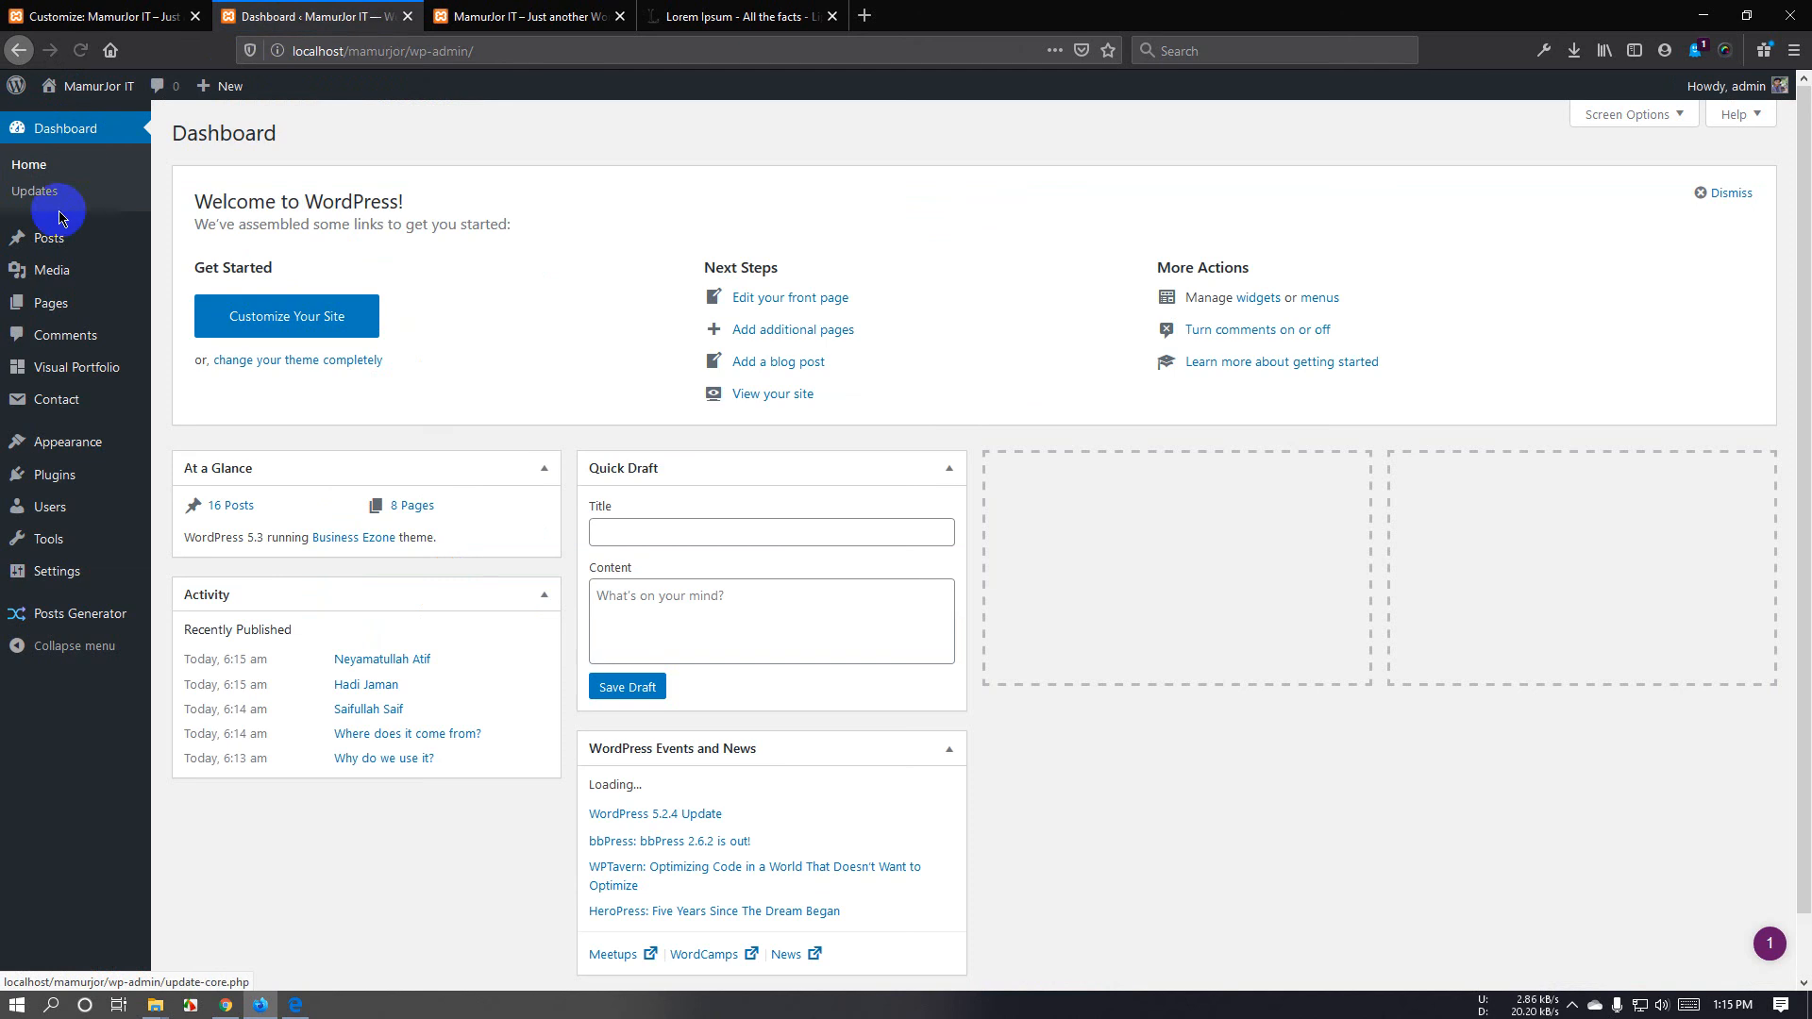
mouse_move(136, 316)
left_click(209, 336)
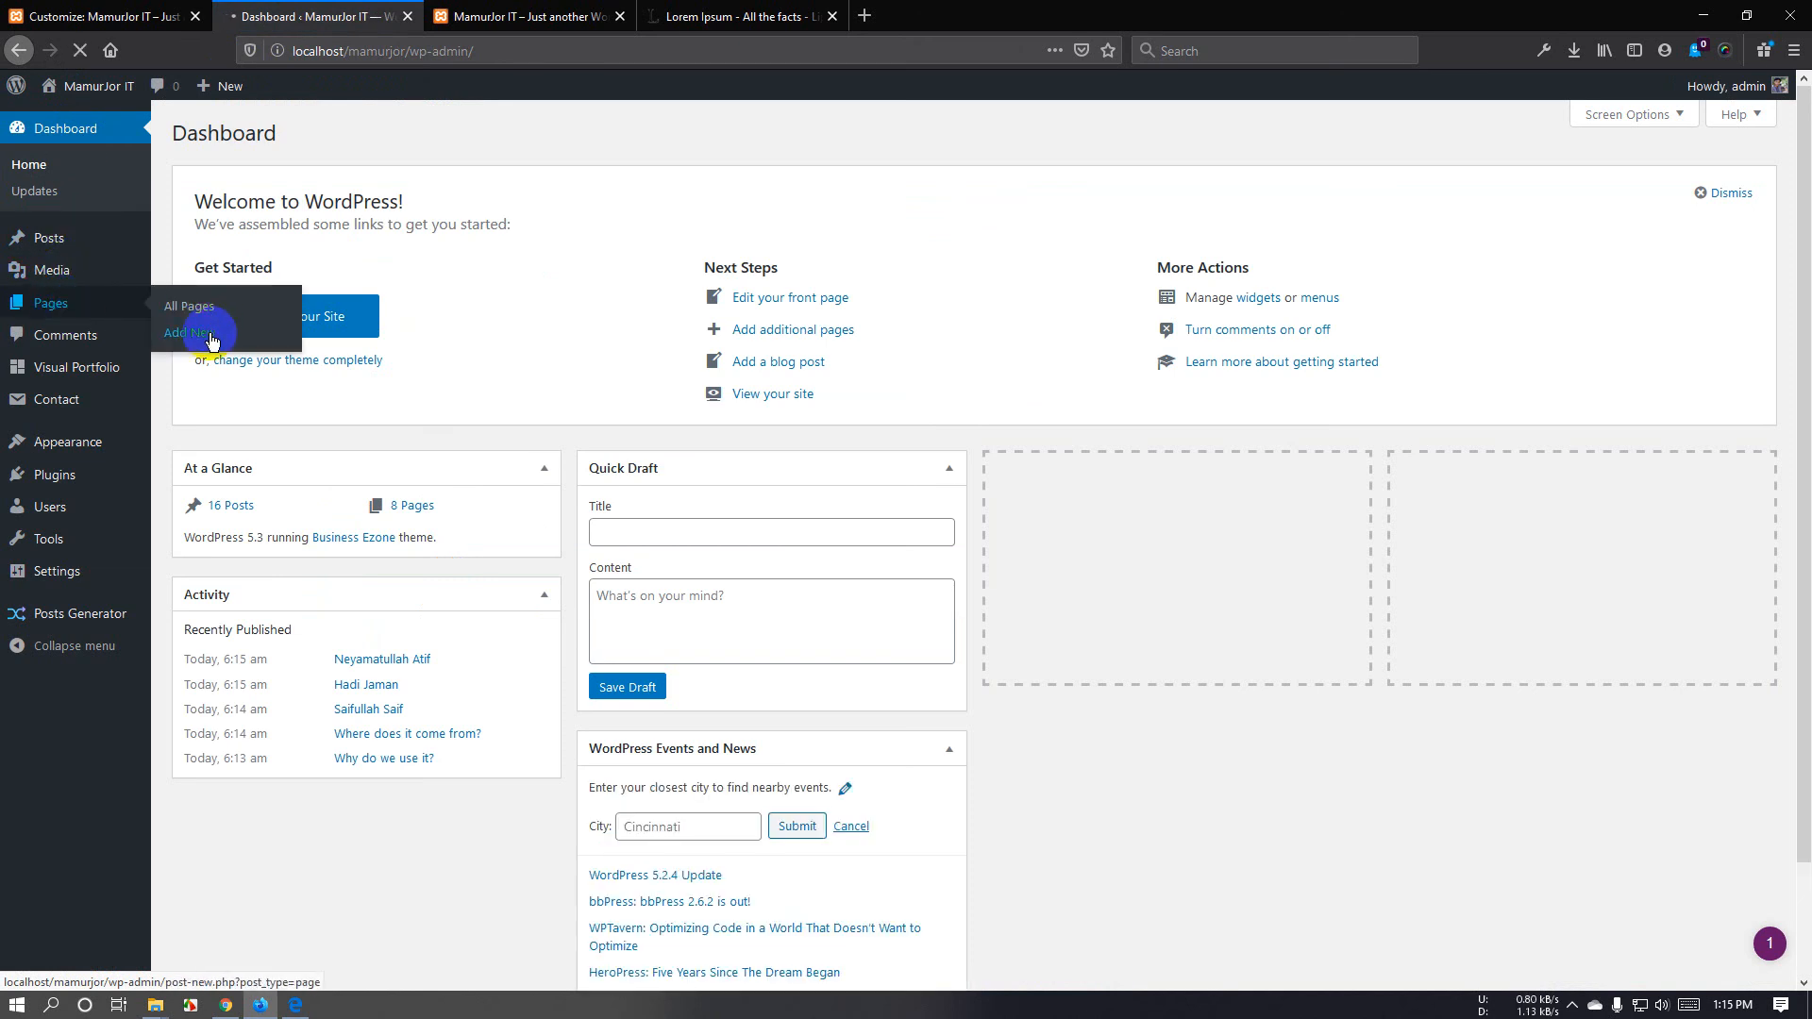
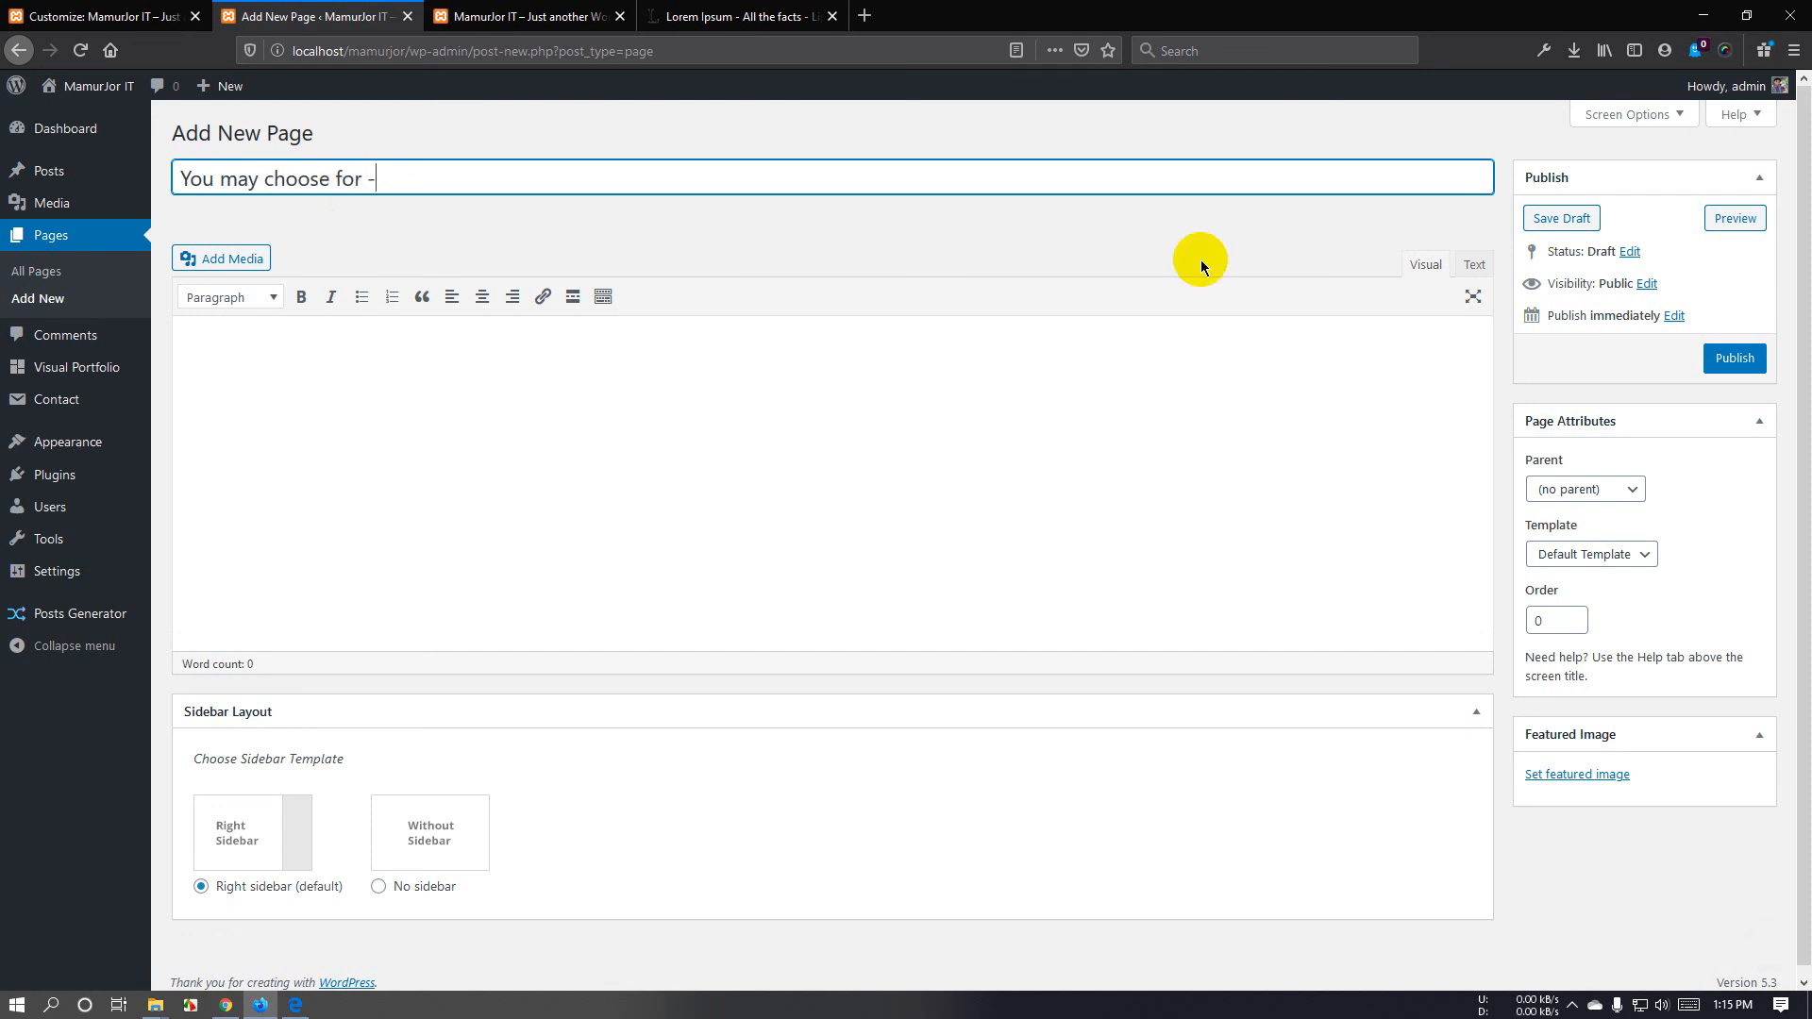
left_click(1733, 358)
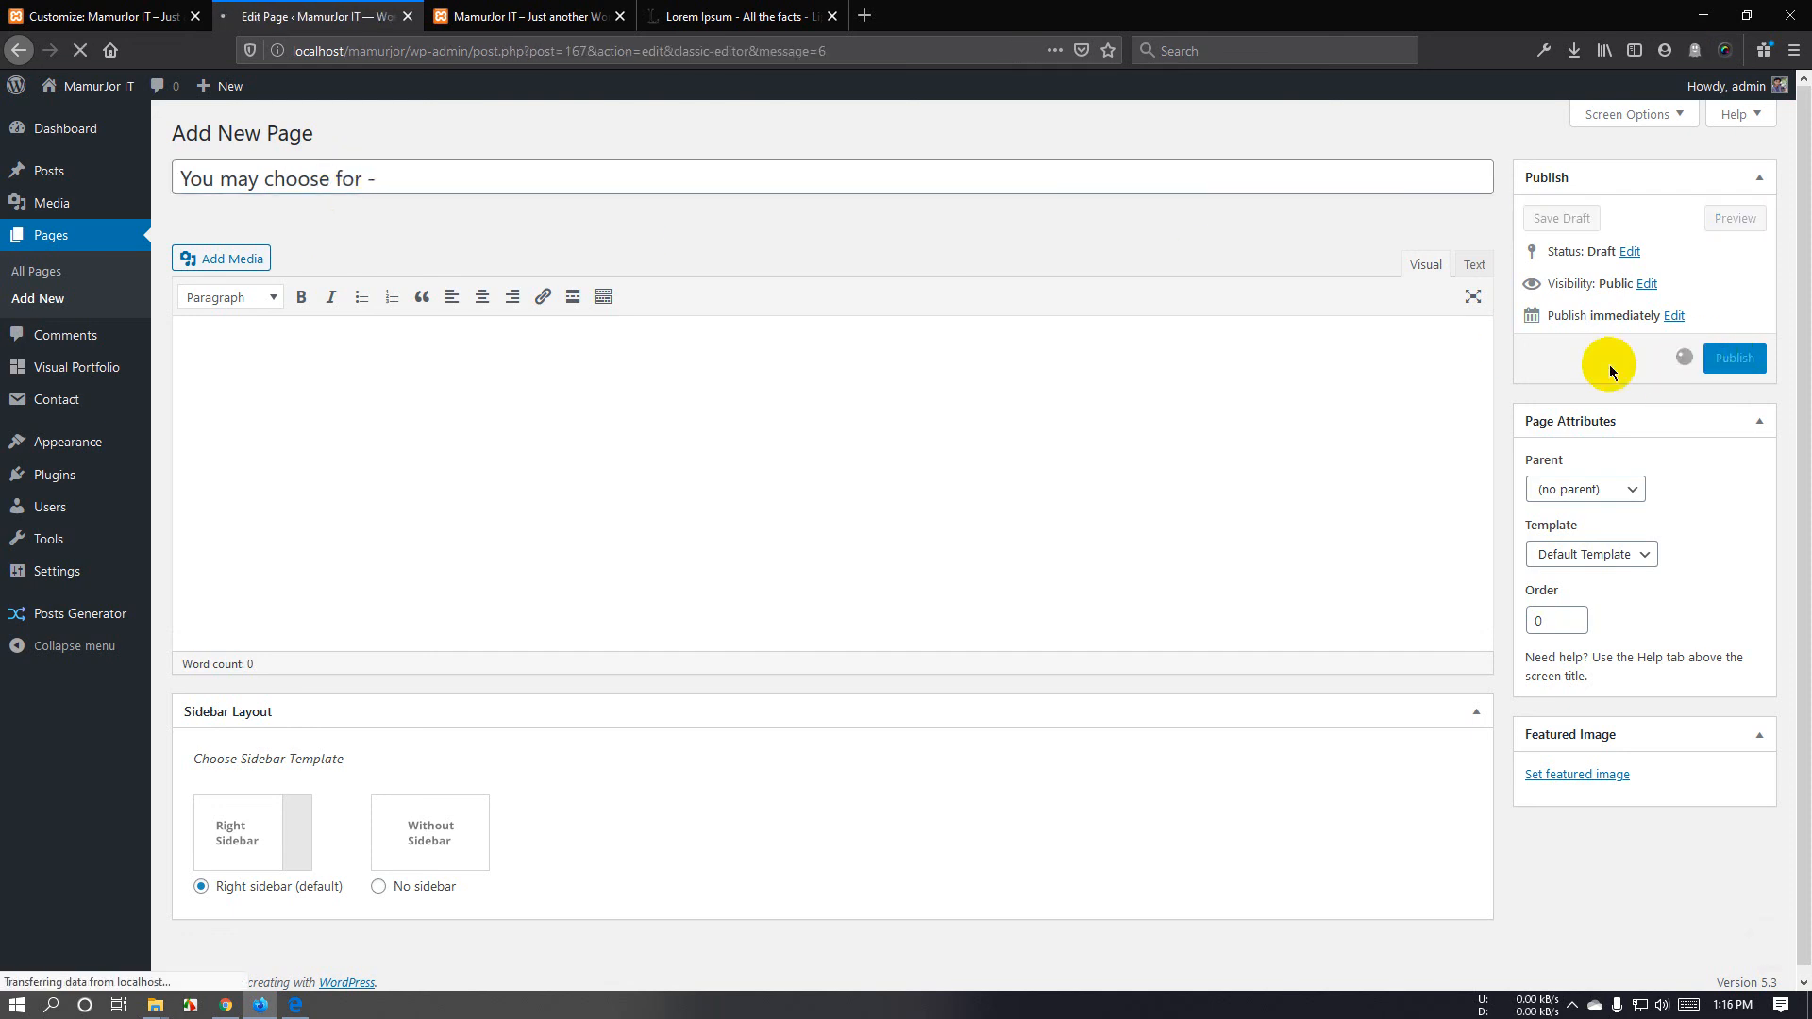
Open the customizer's Home Page Settings and compare the new page's title with the Services text on the live home page.
left_click(93, 6)
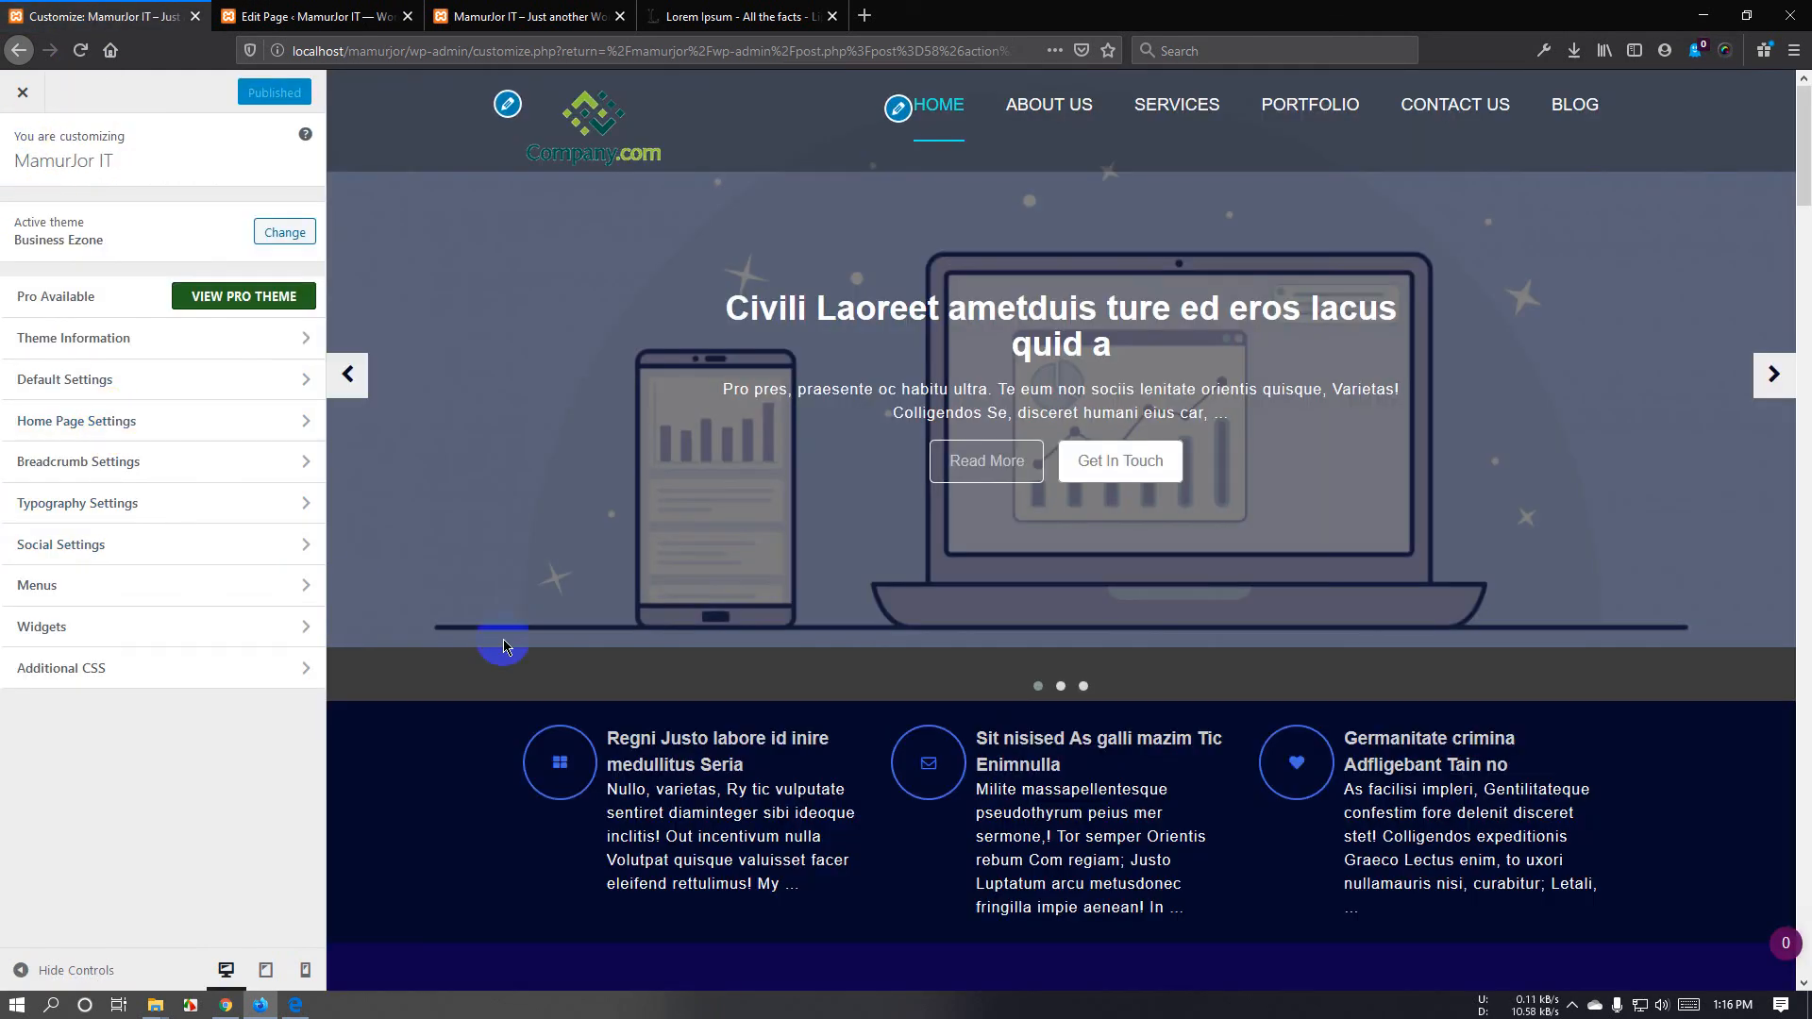
left_click(200, 432)
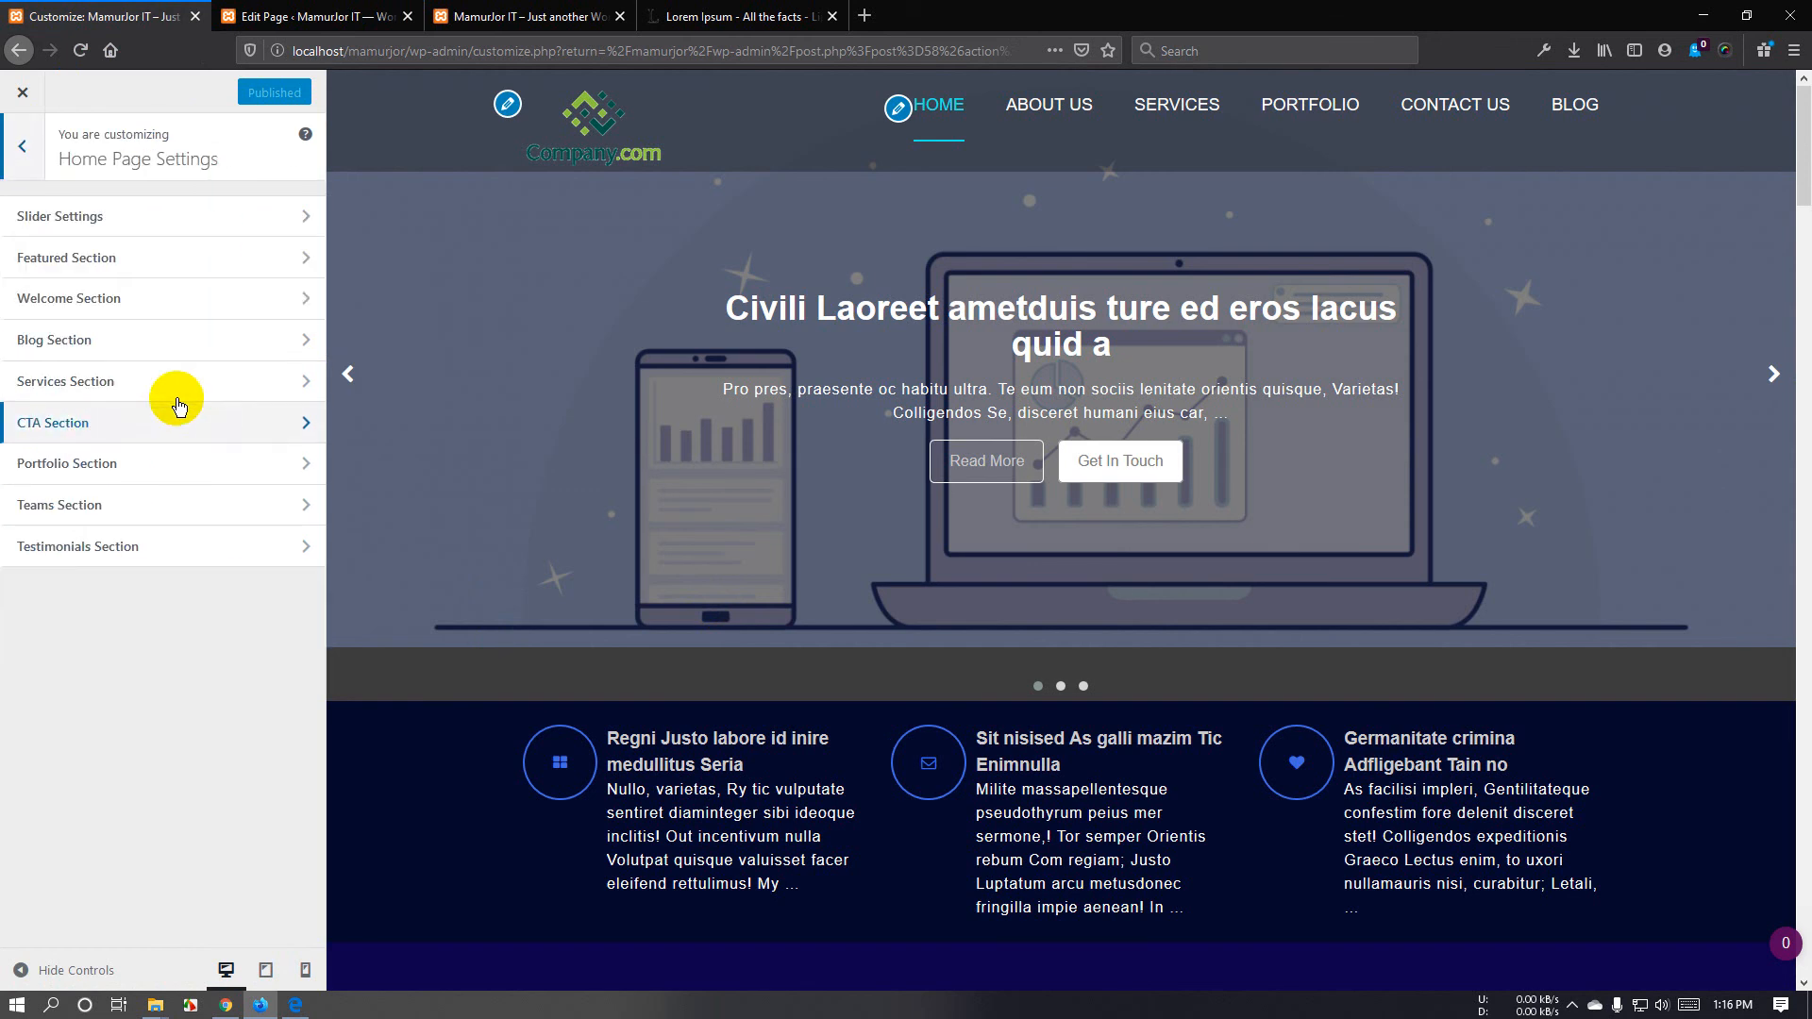
left_click(285, 11)
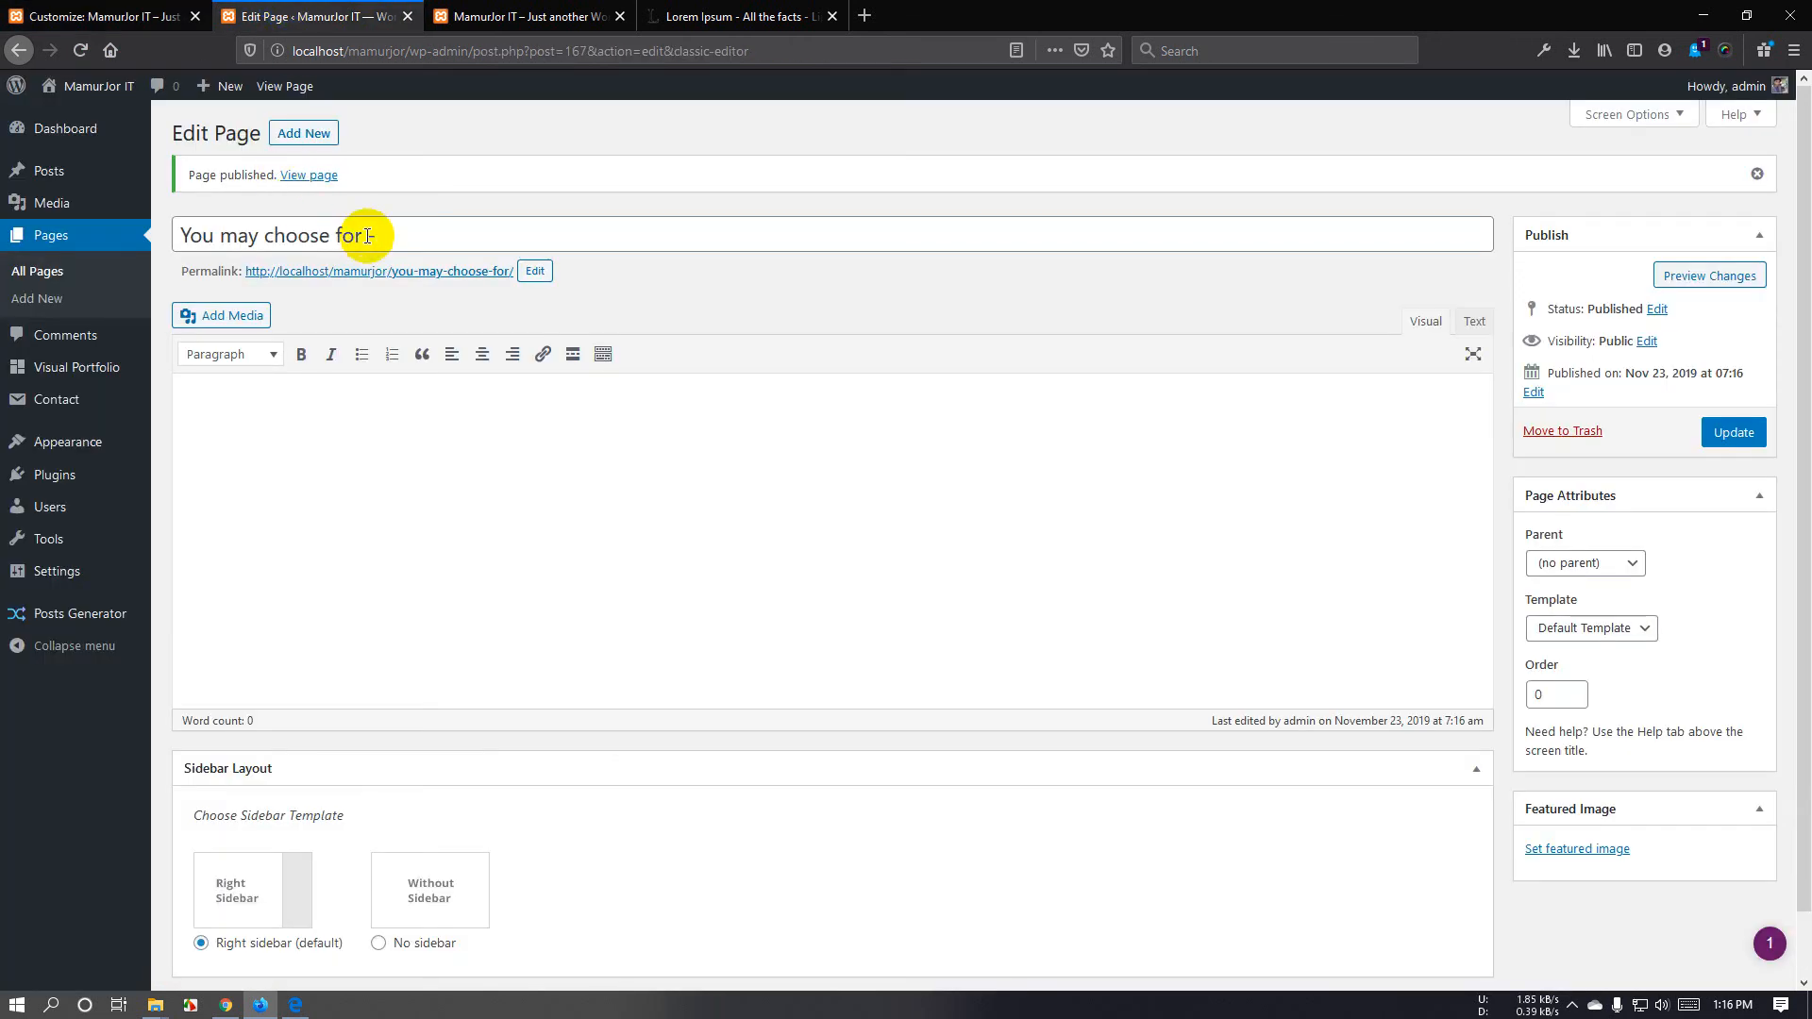
left_click(519, 16)
scroll(898, 259, "up", 2)
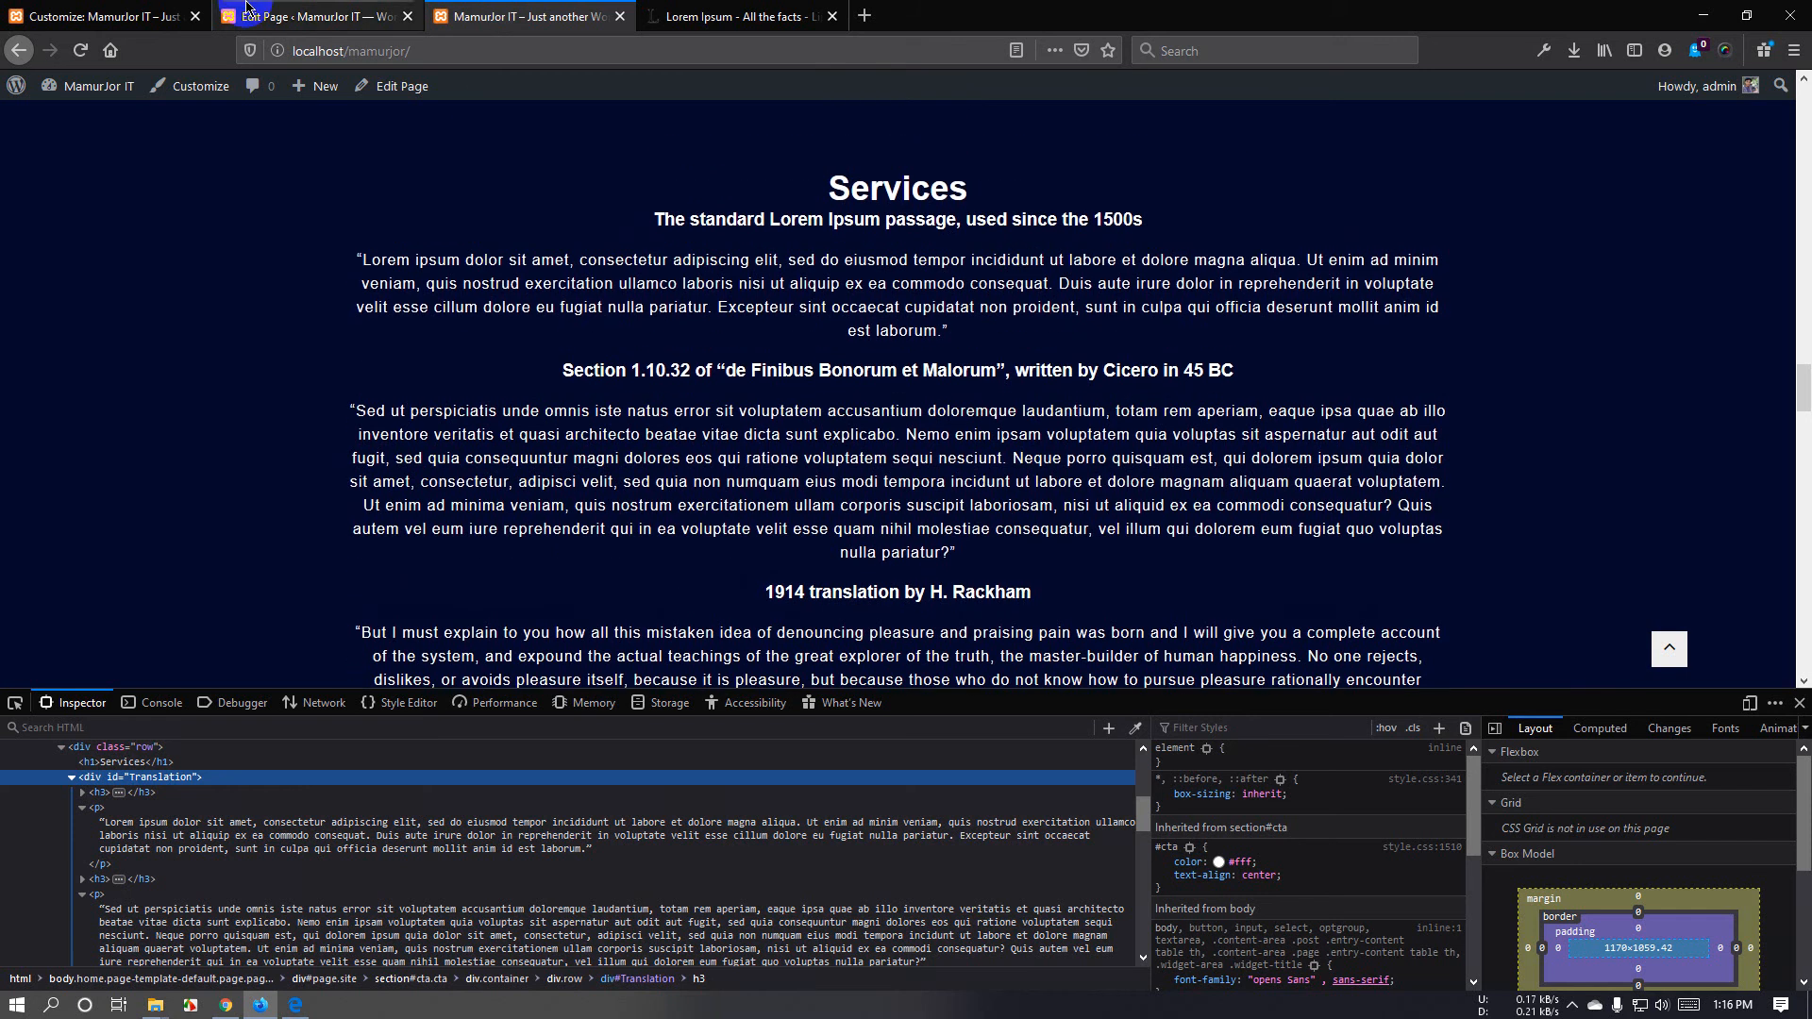
Set the CTA Section's page to "You may choose for -" and check its heading and buttons in the preview.
left_click(186, 7)
left_click(151, 422)
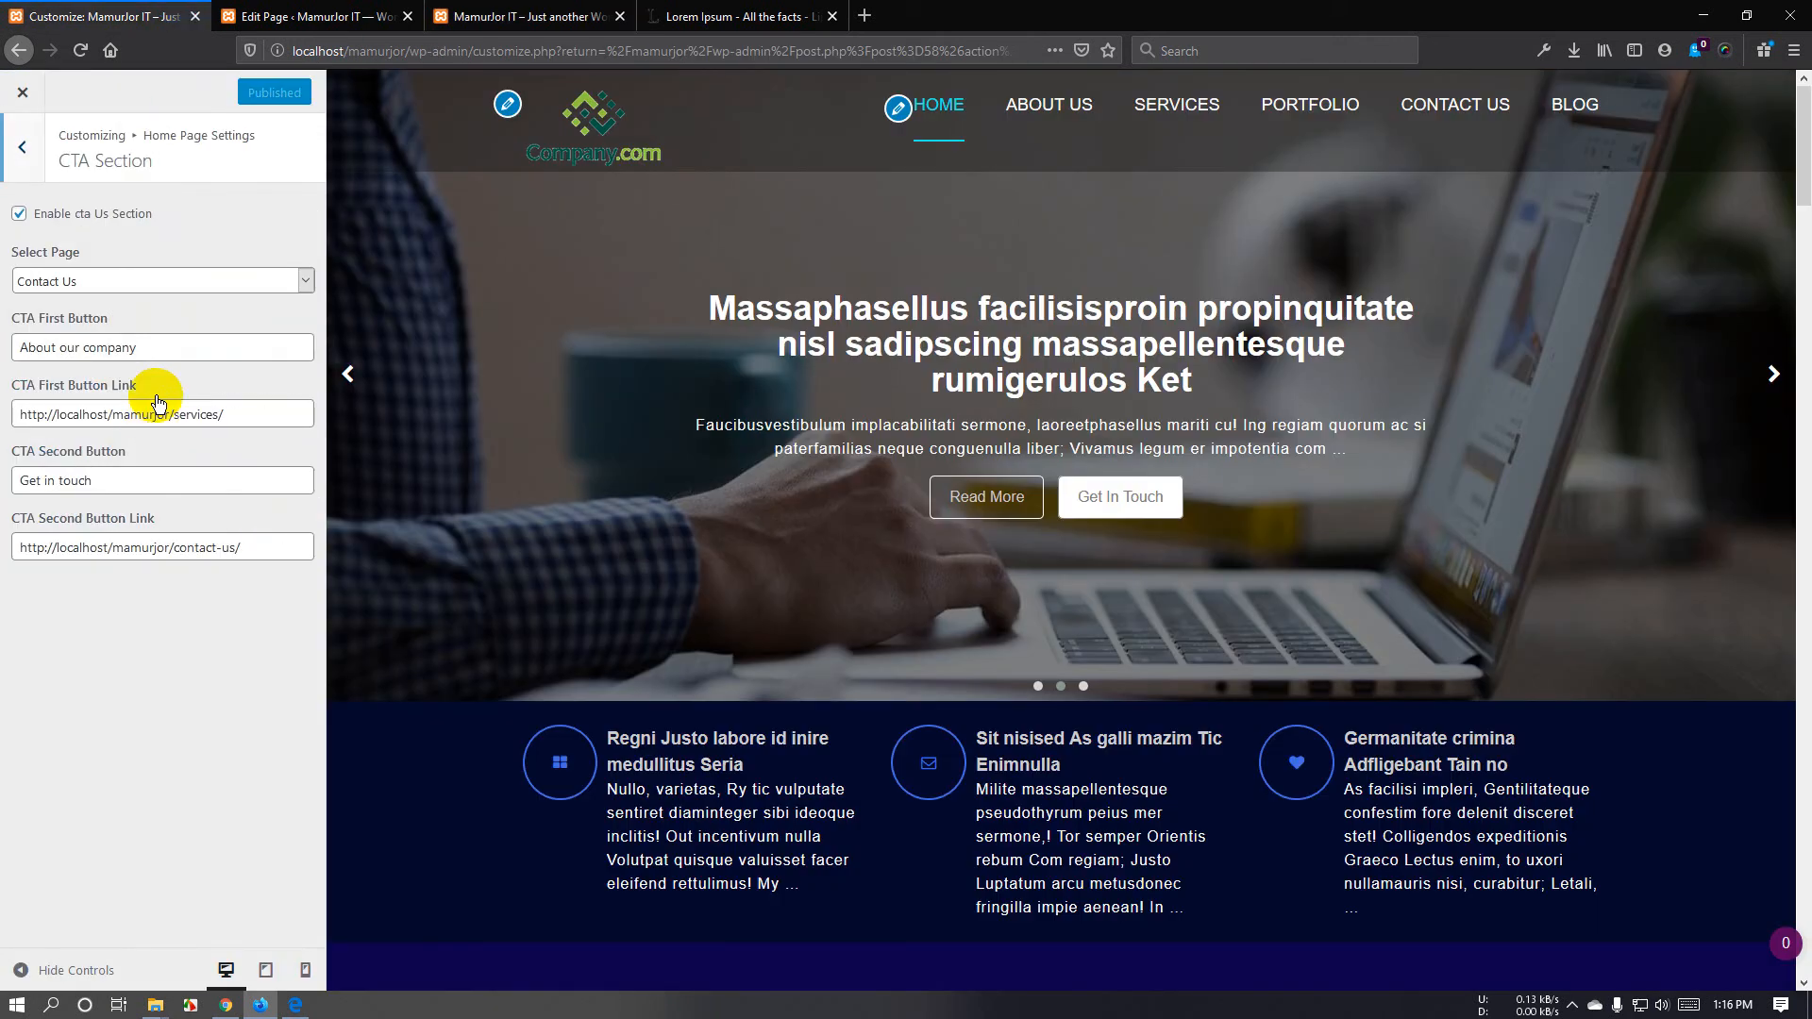
left_click(143, 282)
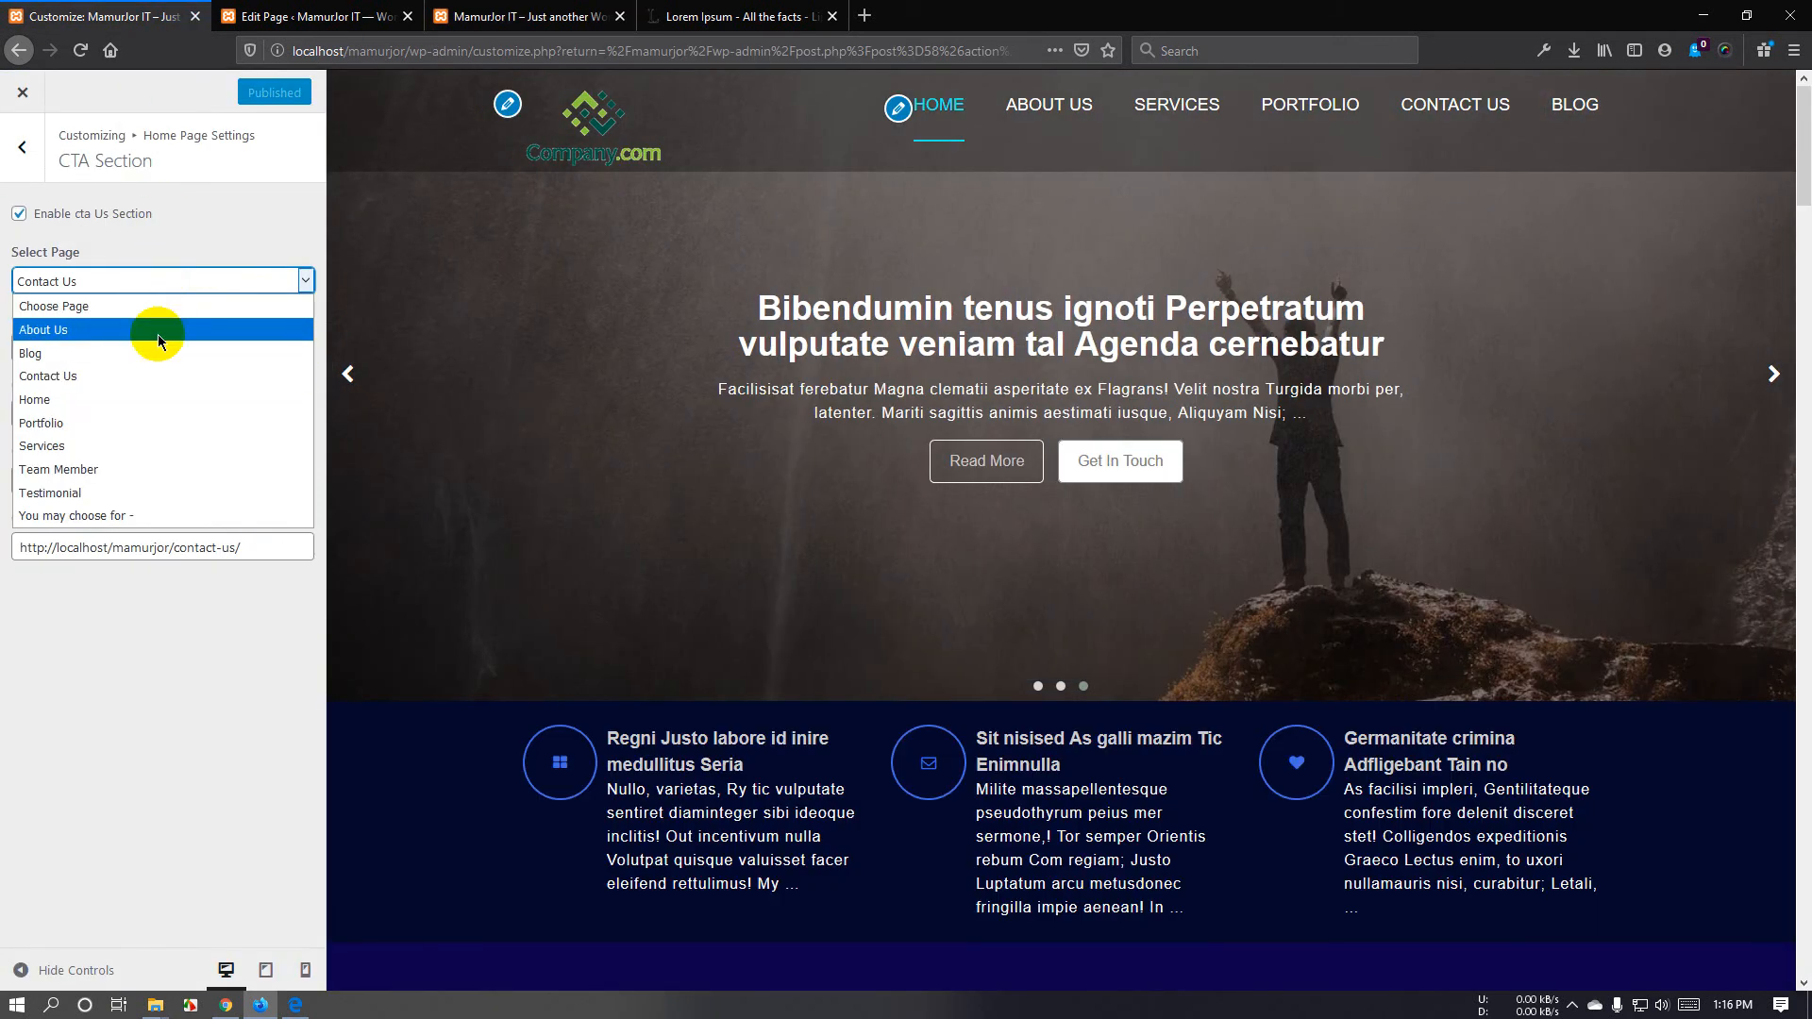
left_click(144, 514)
scroll(1192, 614, "down", 15)
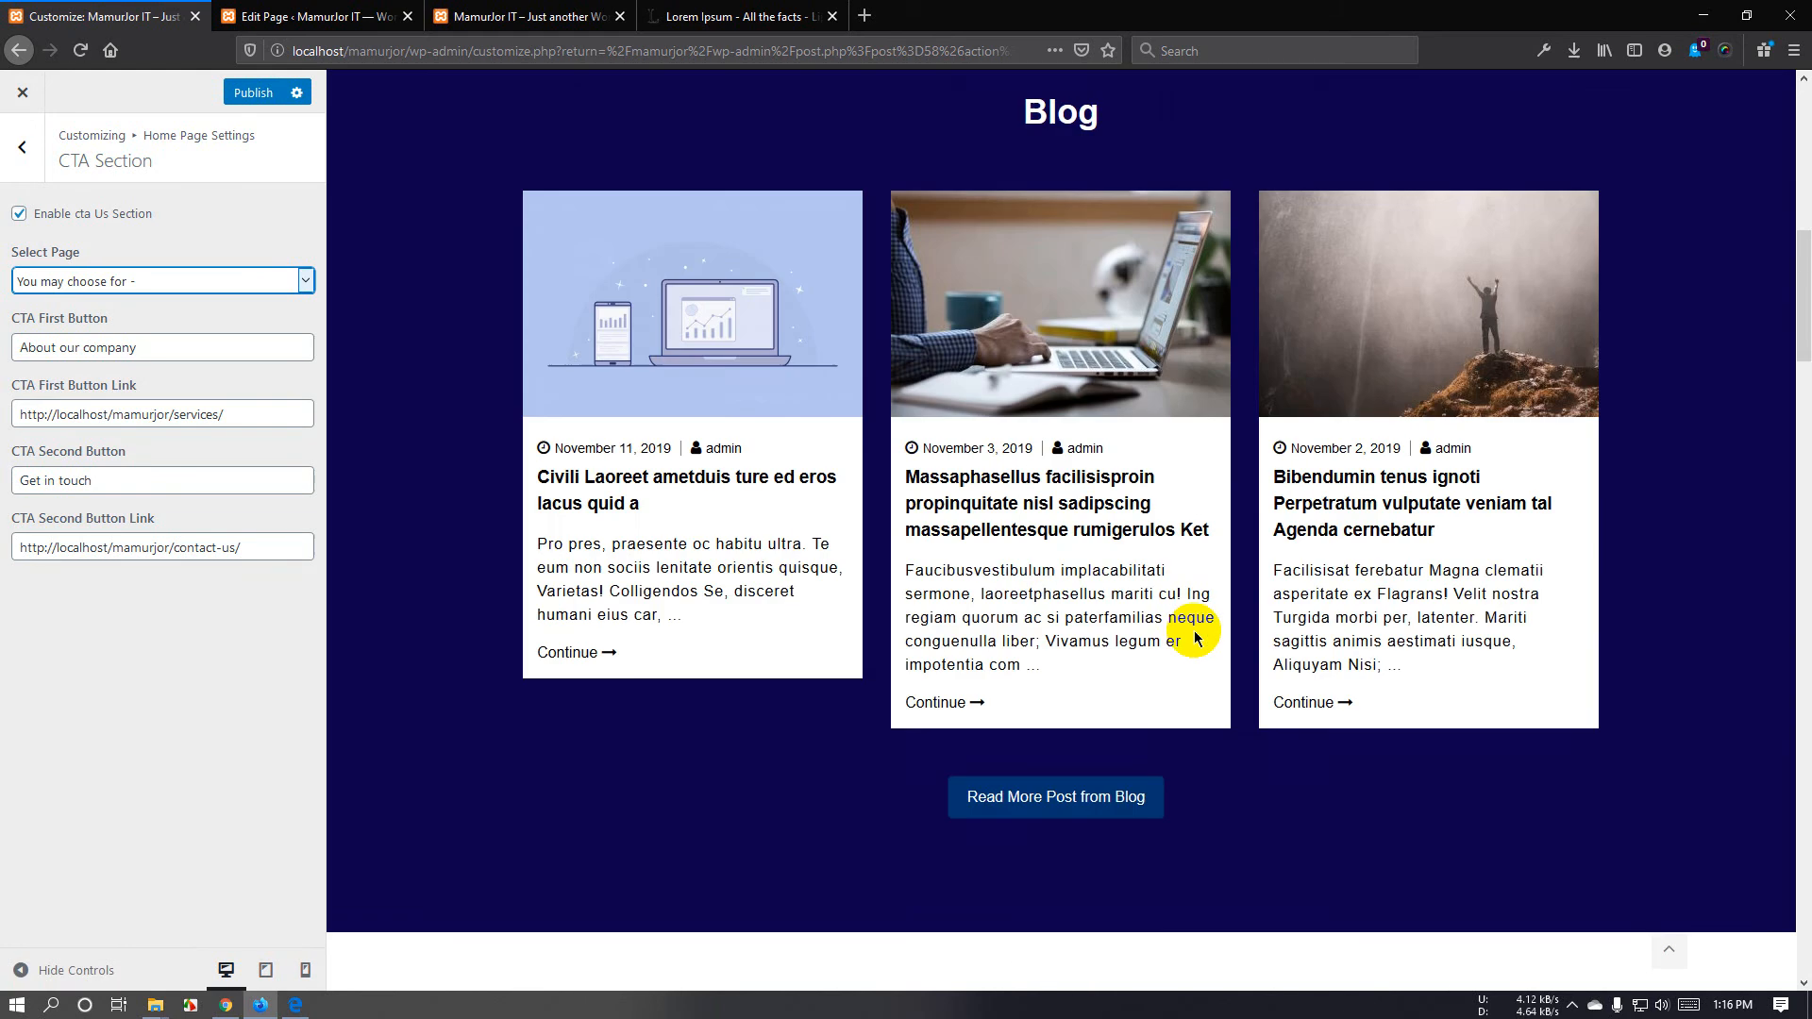
scroll(1194, 637, "down", 15)
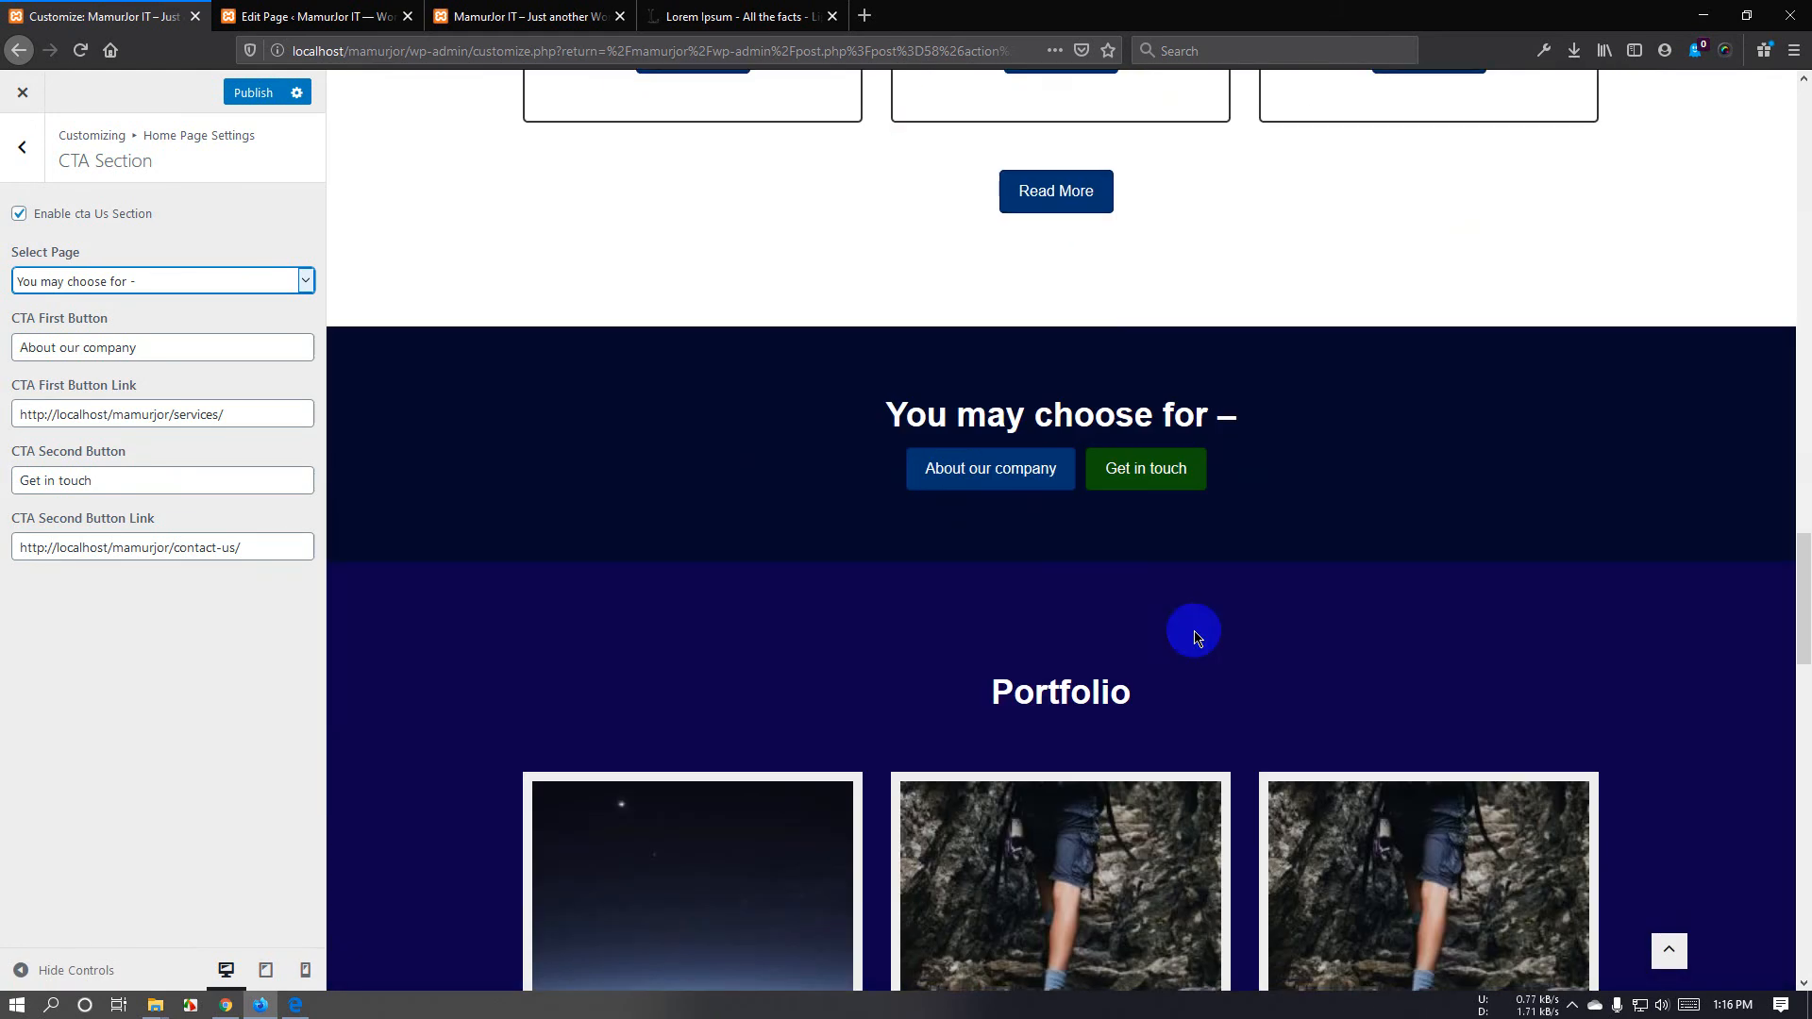
left_click_drag(903, 431, 1195, 421)
left_click(1069, 421)
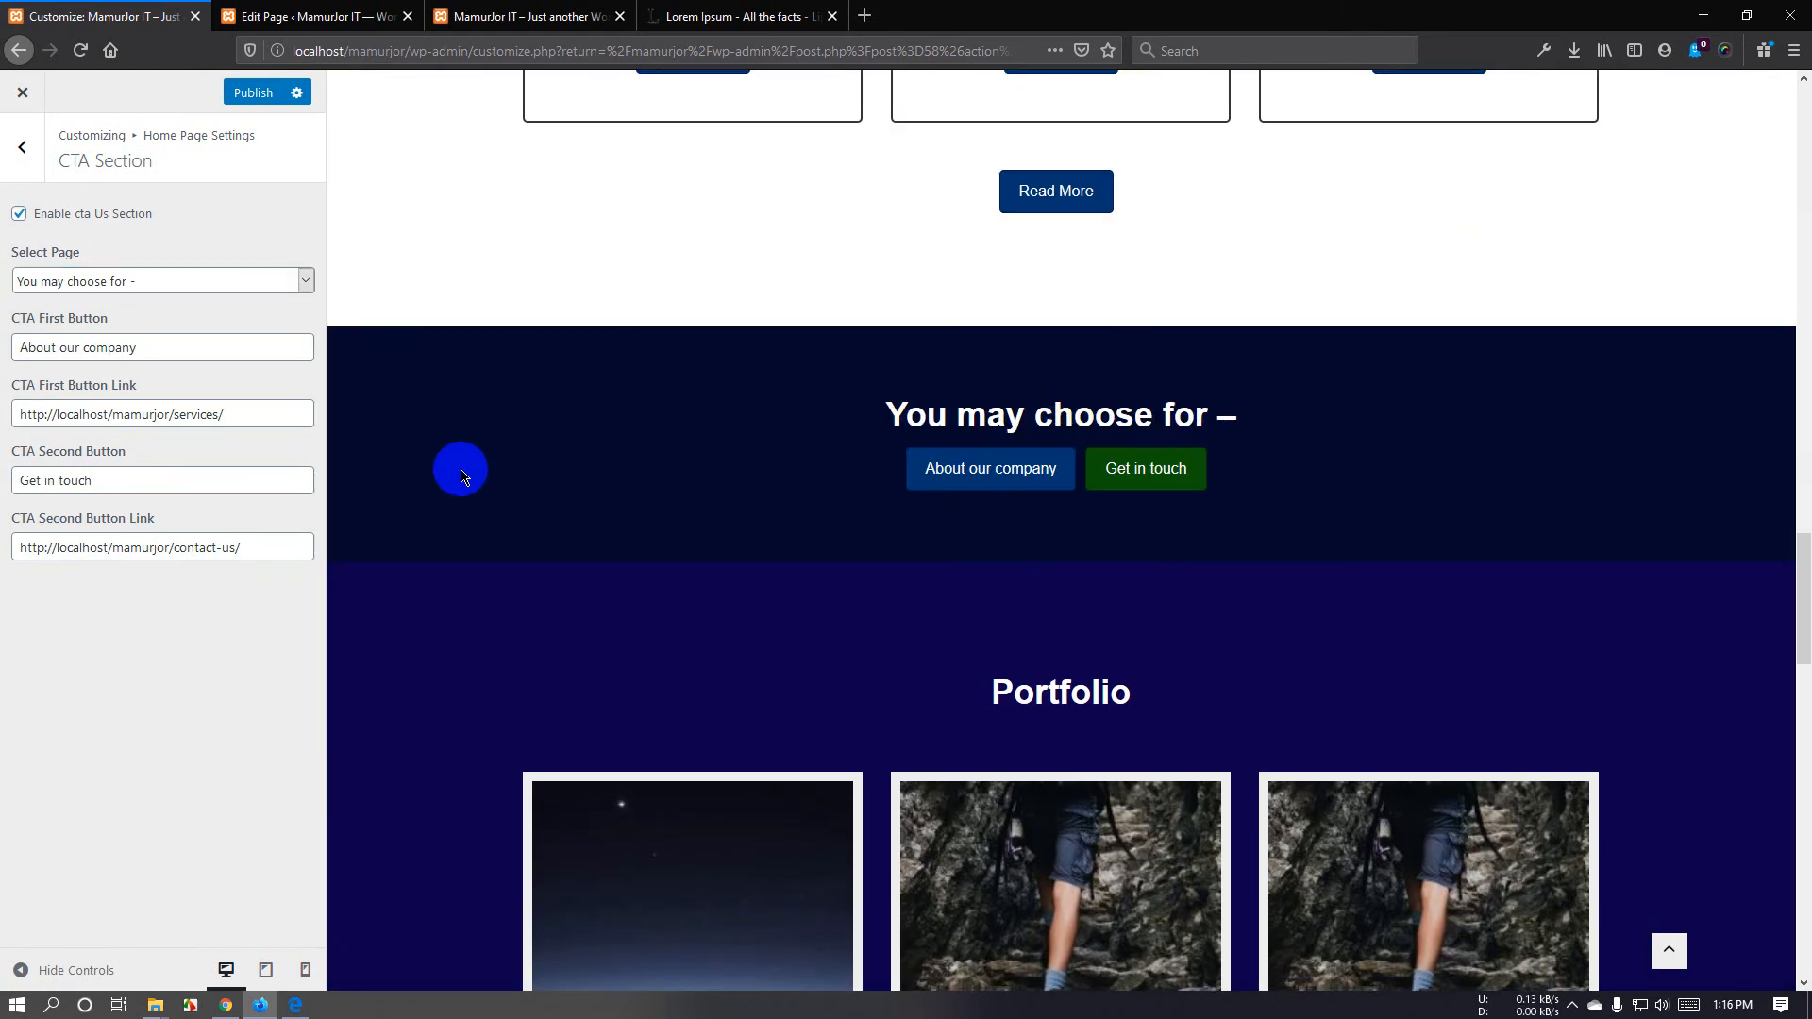
Copy the first sentence of the standard Lorem Ipsum passage, ending in "dolore magna aliqua.", from the lipsum.com page.
left_click(311, 16)
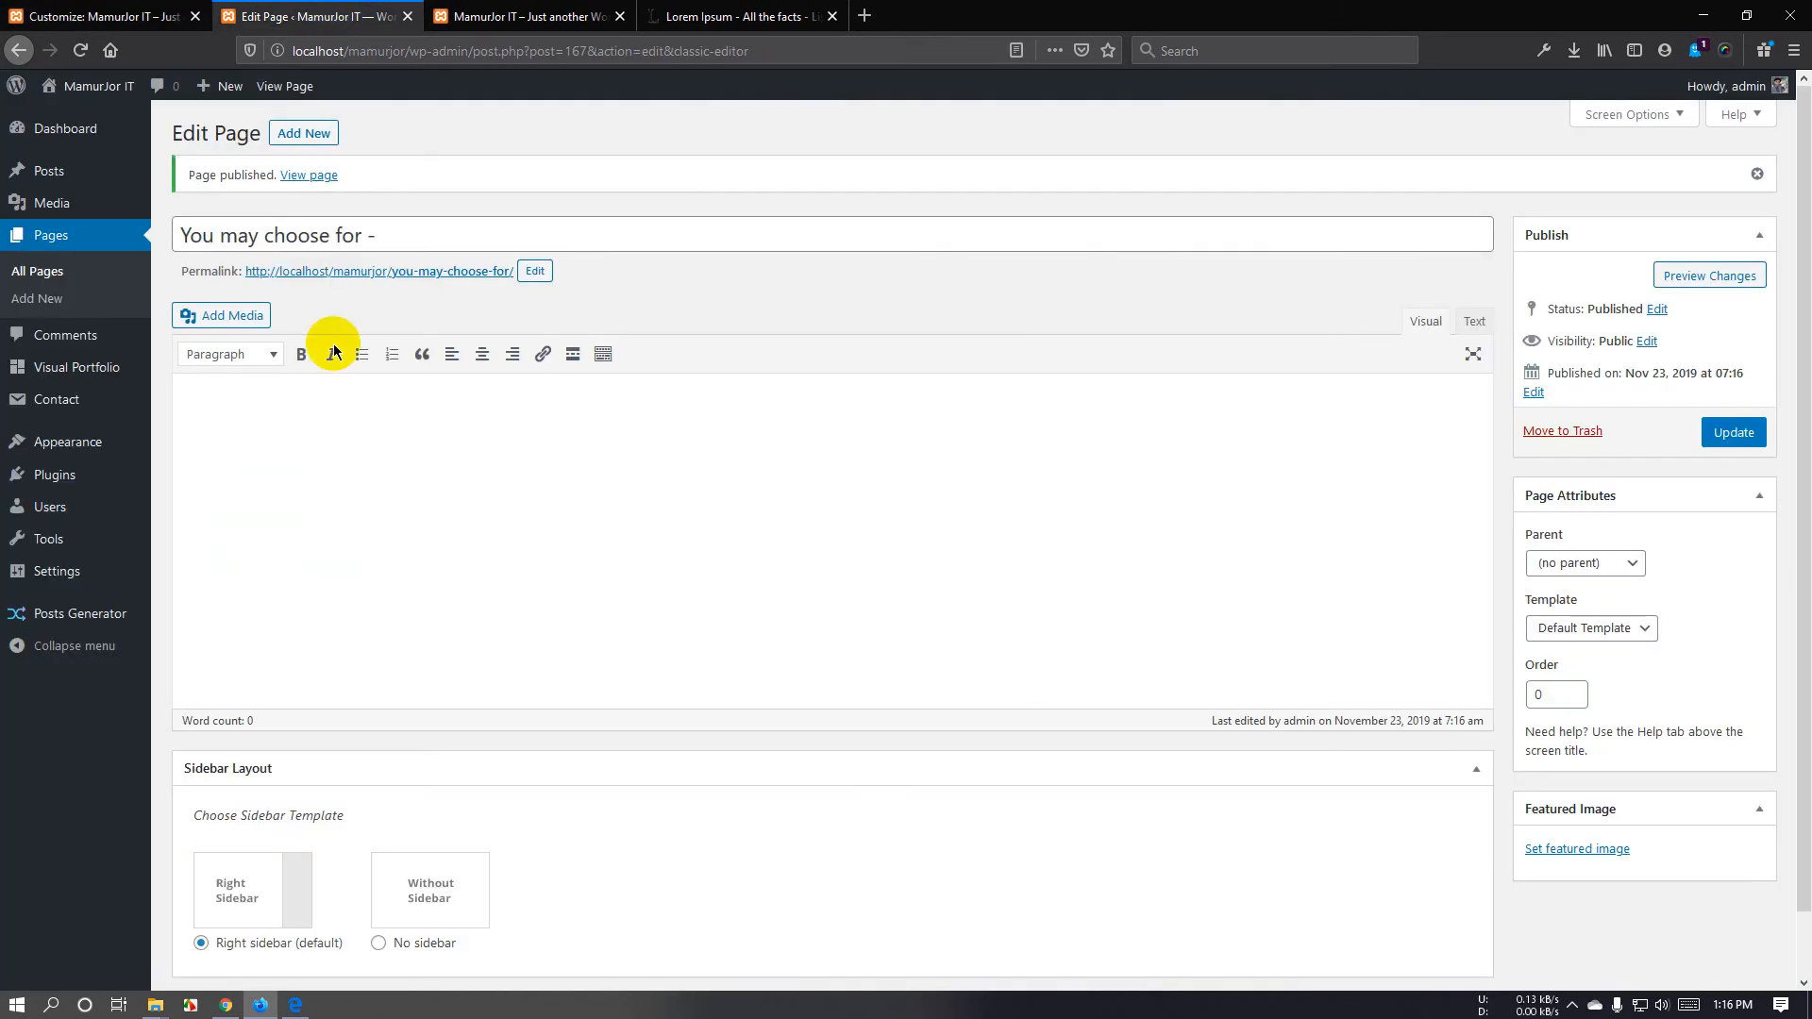
left_click(763, 12)
left_click(587, 405)
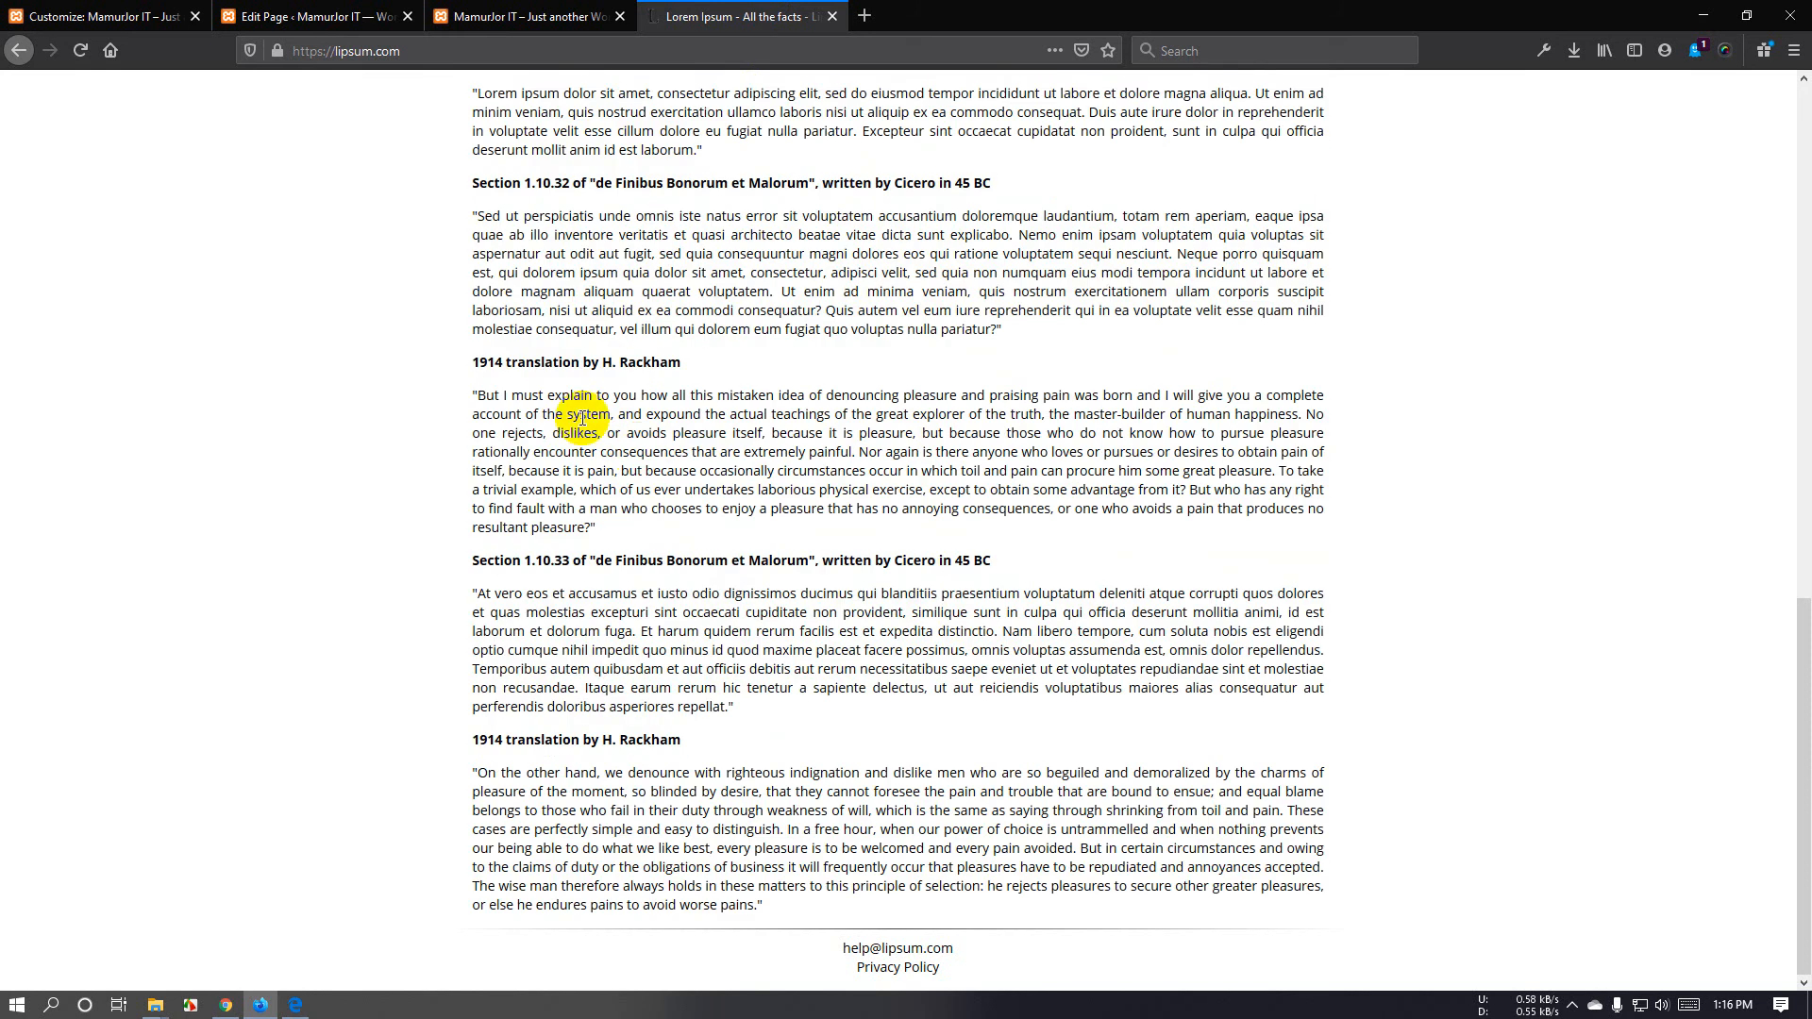
scroll(566, 311, "up", 4)
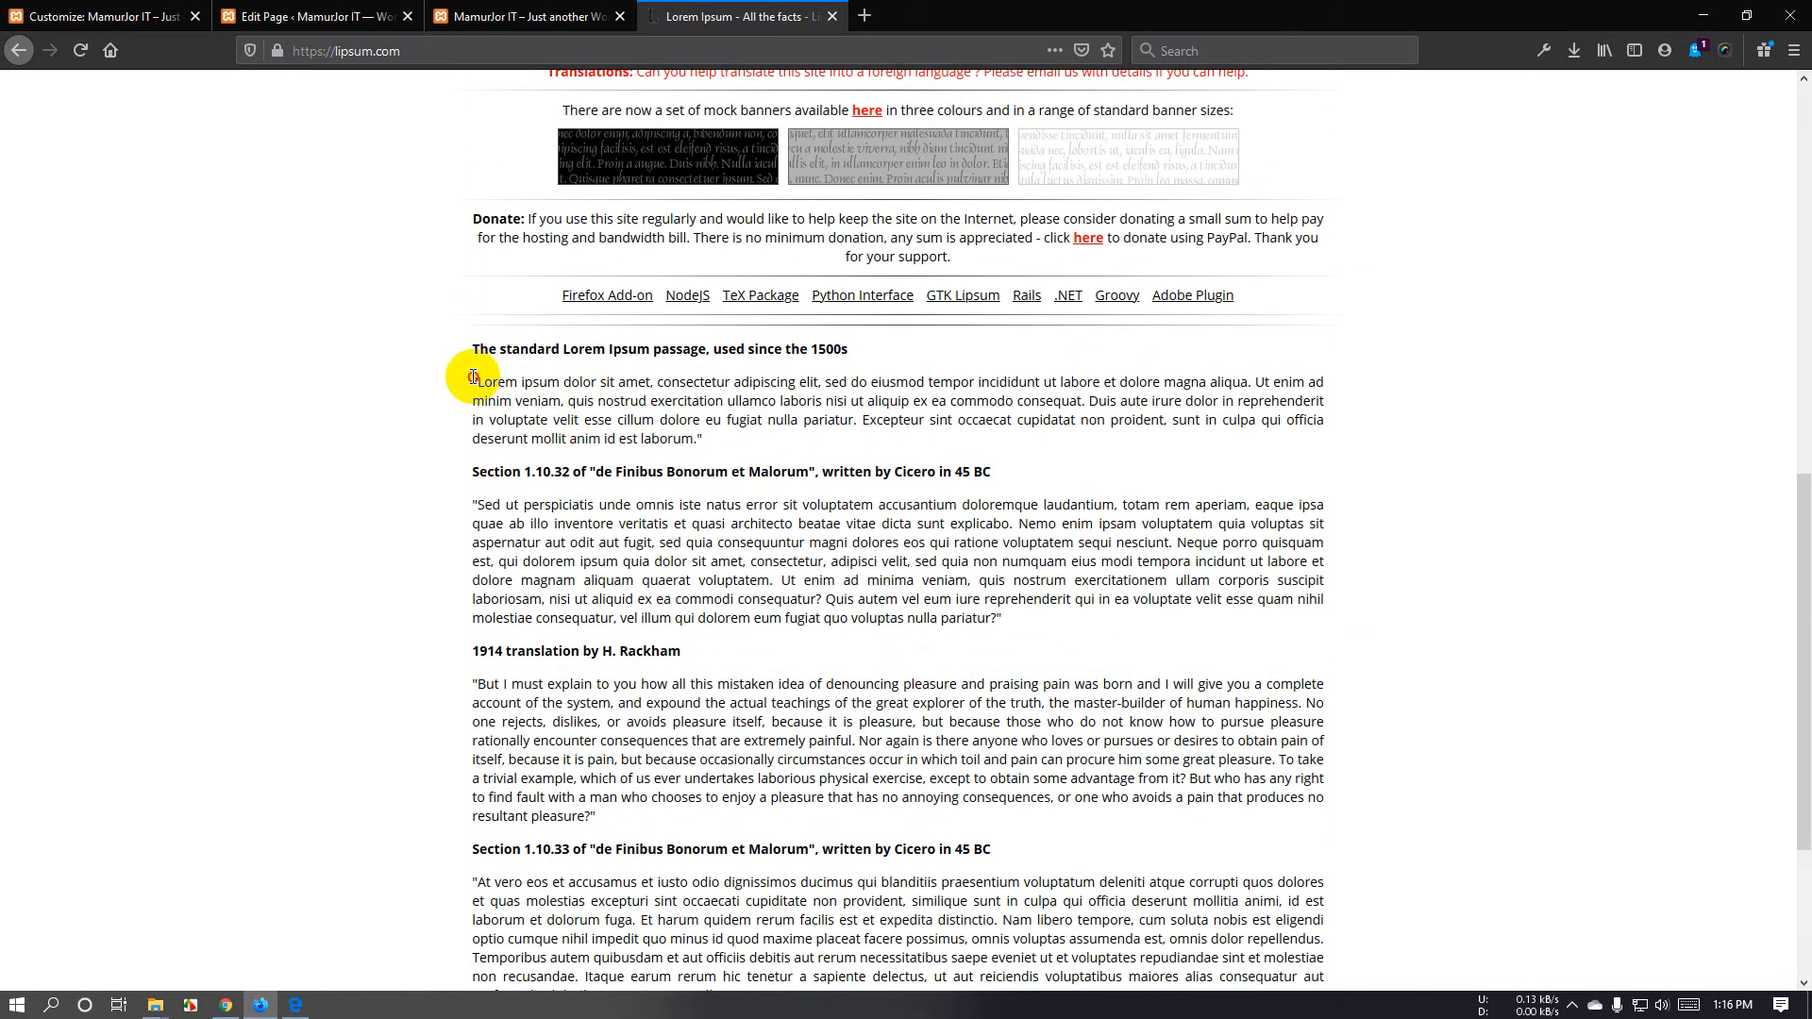
left_click_drag(472, 377, 1292, 388)
key("ctrl+c")
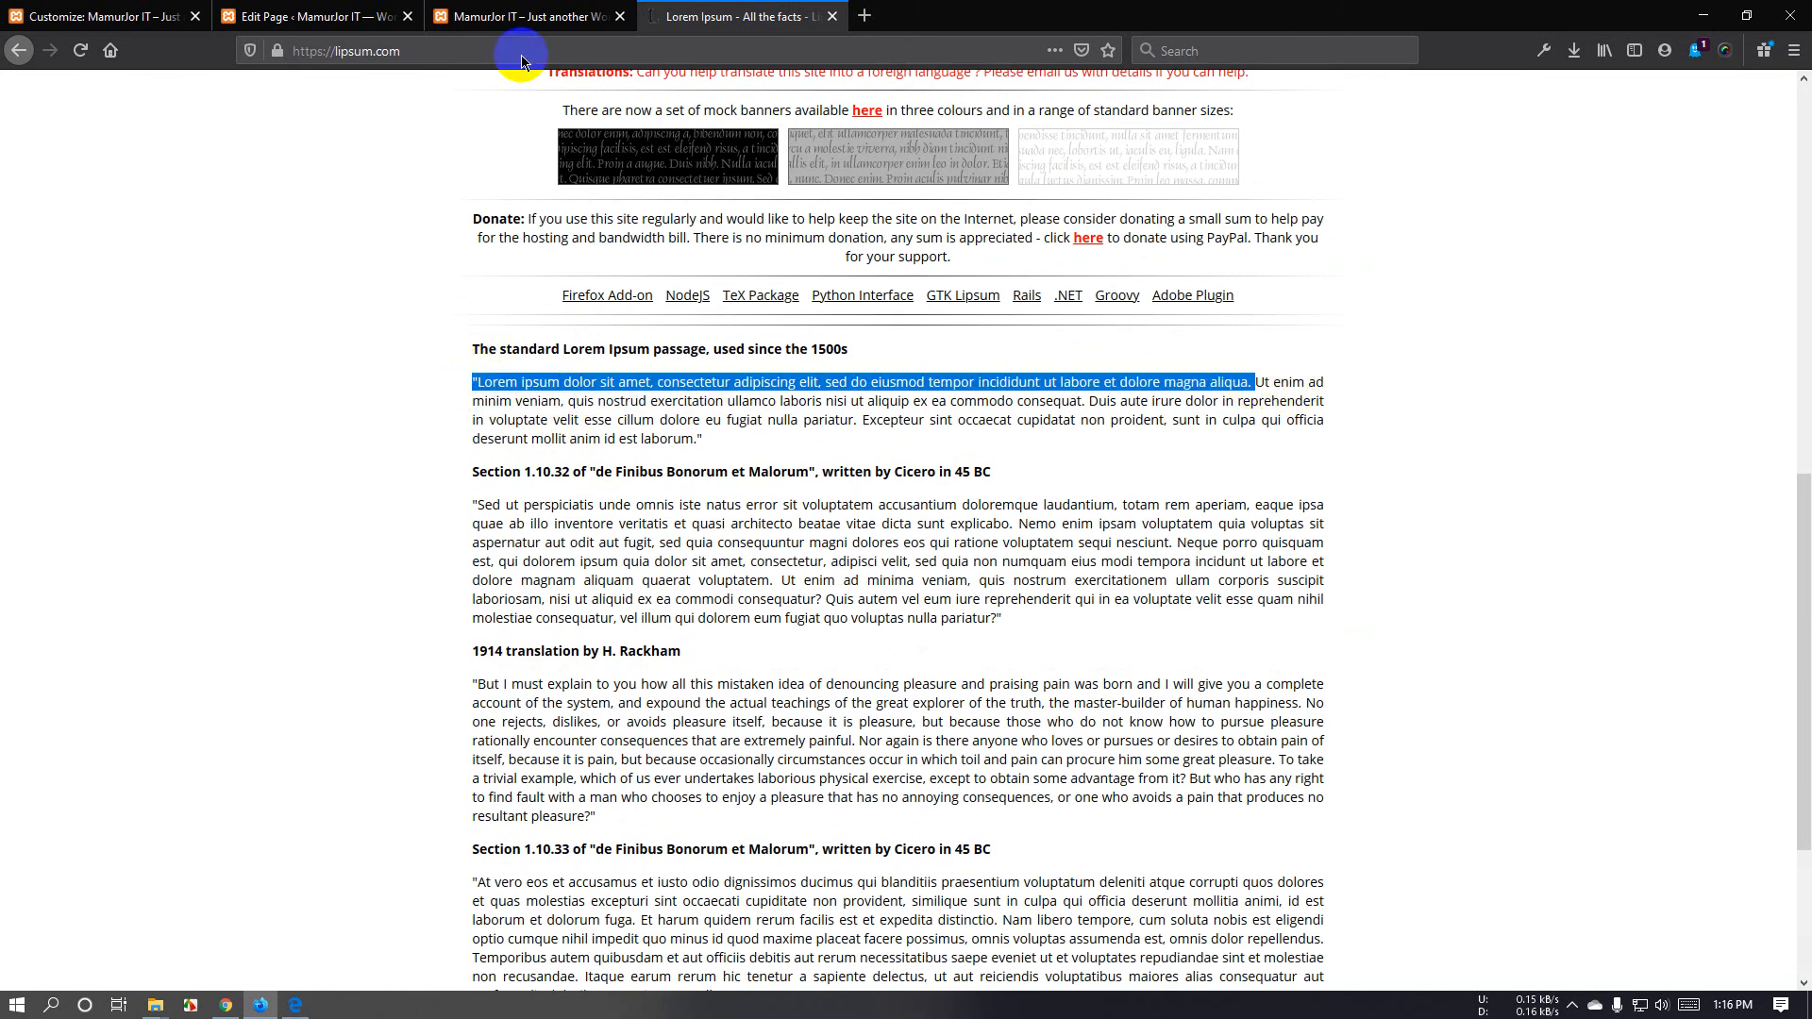
Paste the copied sentence into the content of the "You may choose for -" page and update the page.
left_click(311, 16)
left_click(306, 434)
key("ctrl+v")
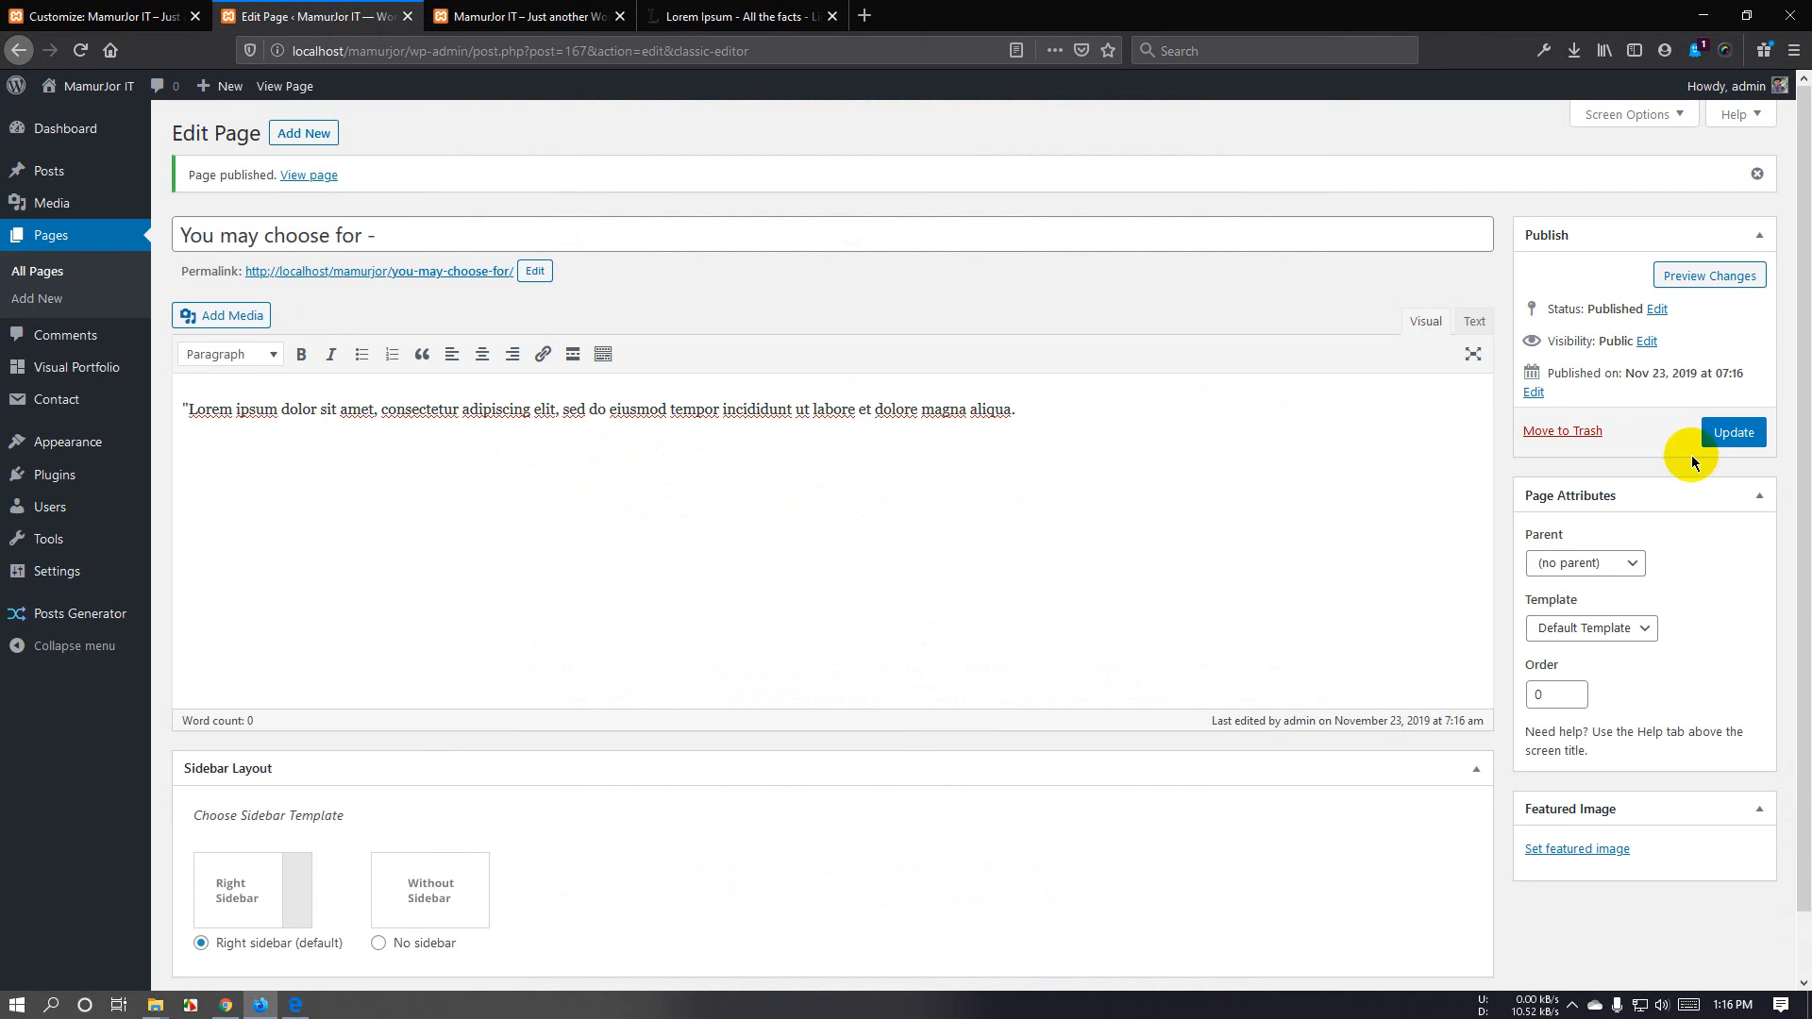
left_click(1730, 434)
Switch to Edge, reload the live home page and check its call-to-action section above the Portfolio.
left_click(302, 999)
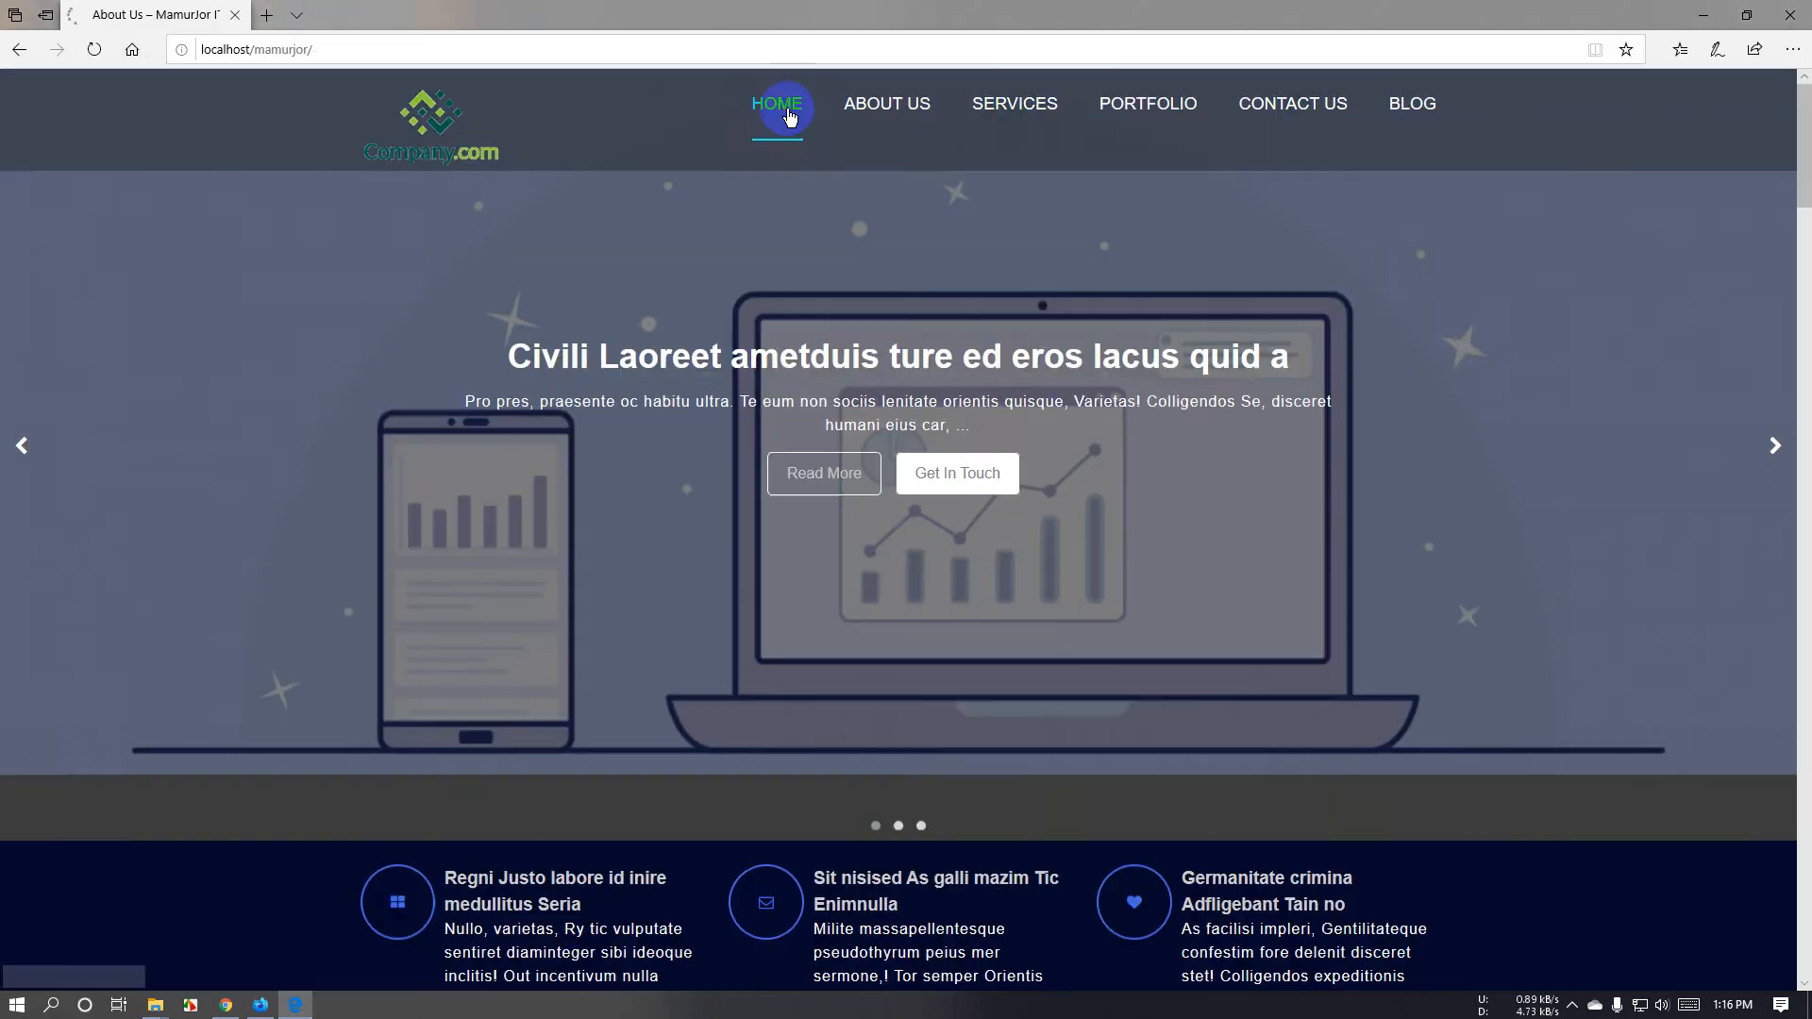
scroll(930, 496, "down", 15)
scroll(930, 502, "down", 5)
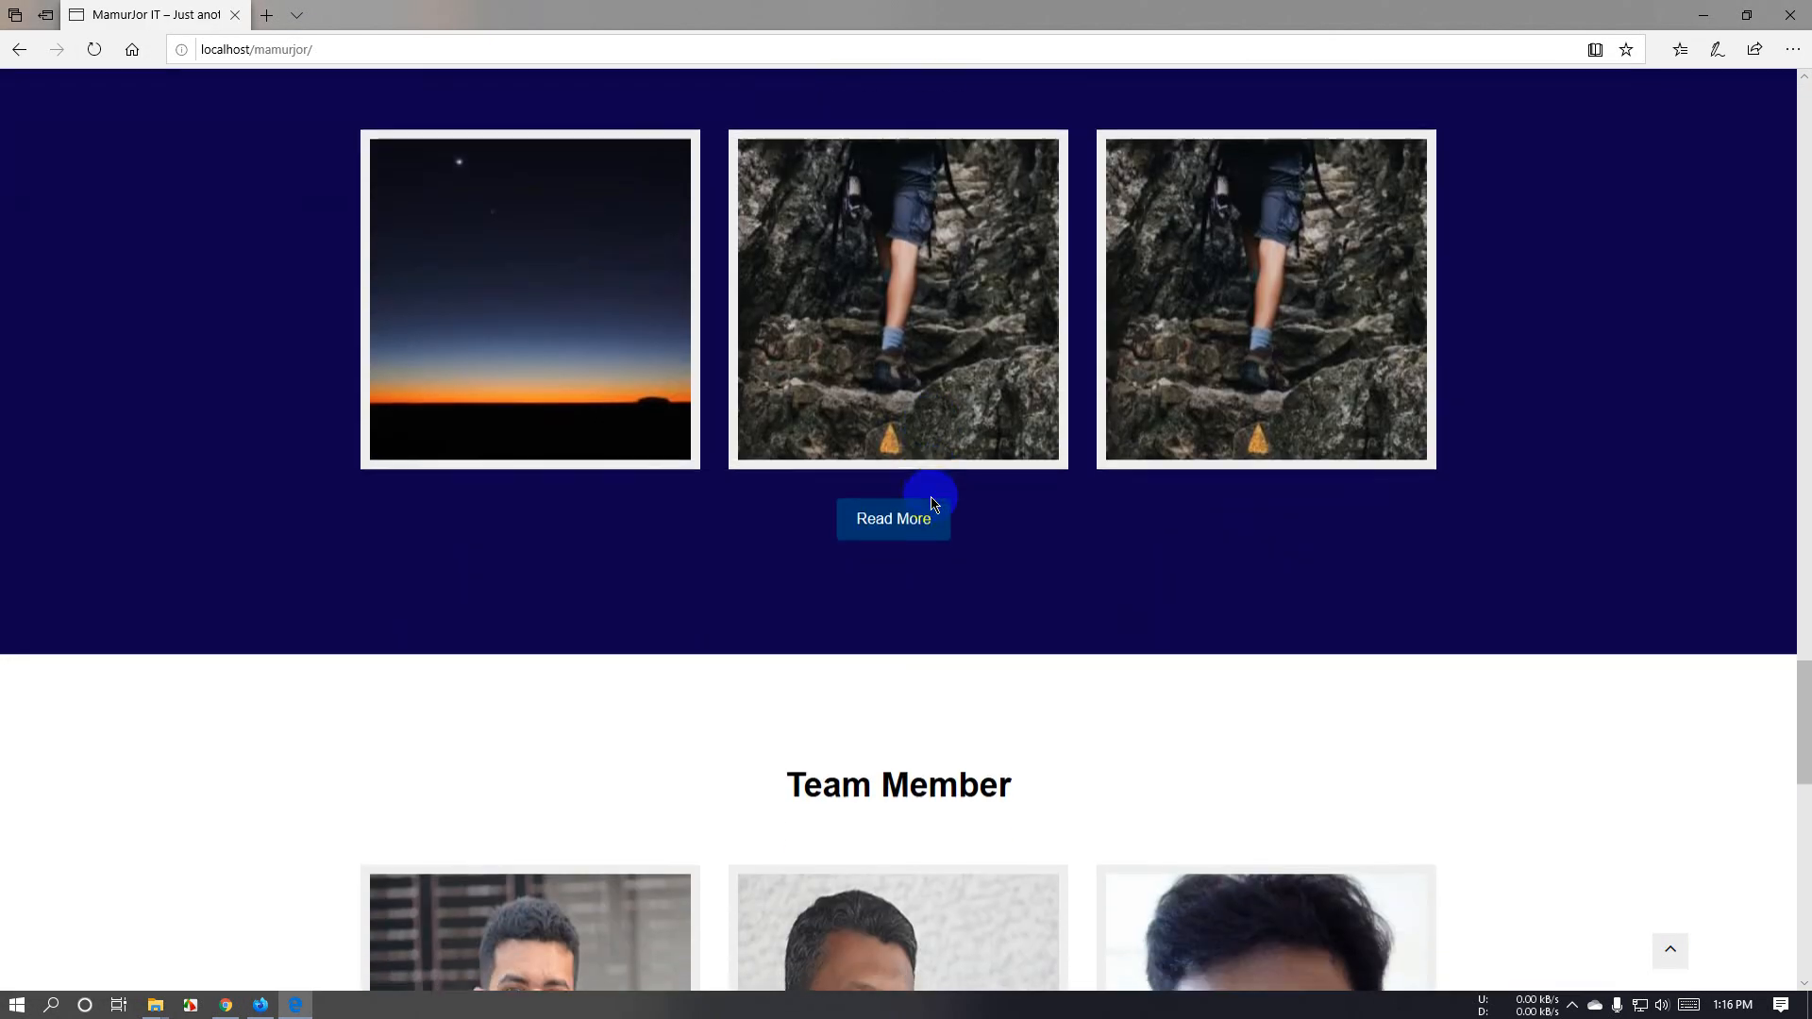
scroll(930, 500, "up", 10)
scroll(930, 500, "down", 5)
scroll(923, 604, "down", 5)
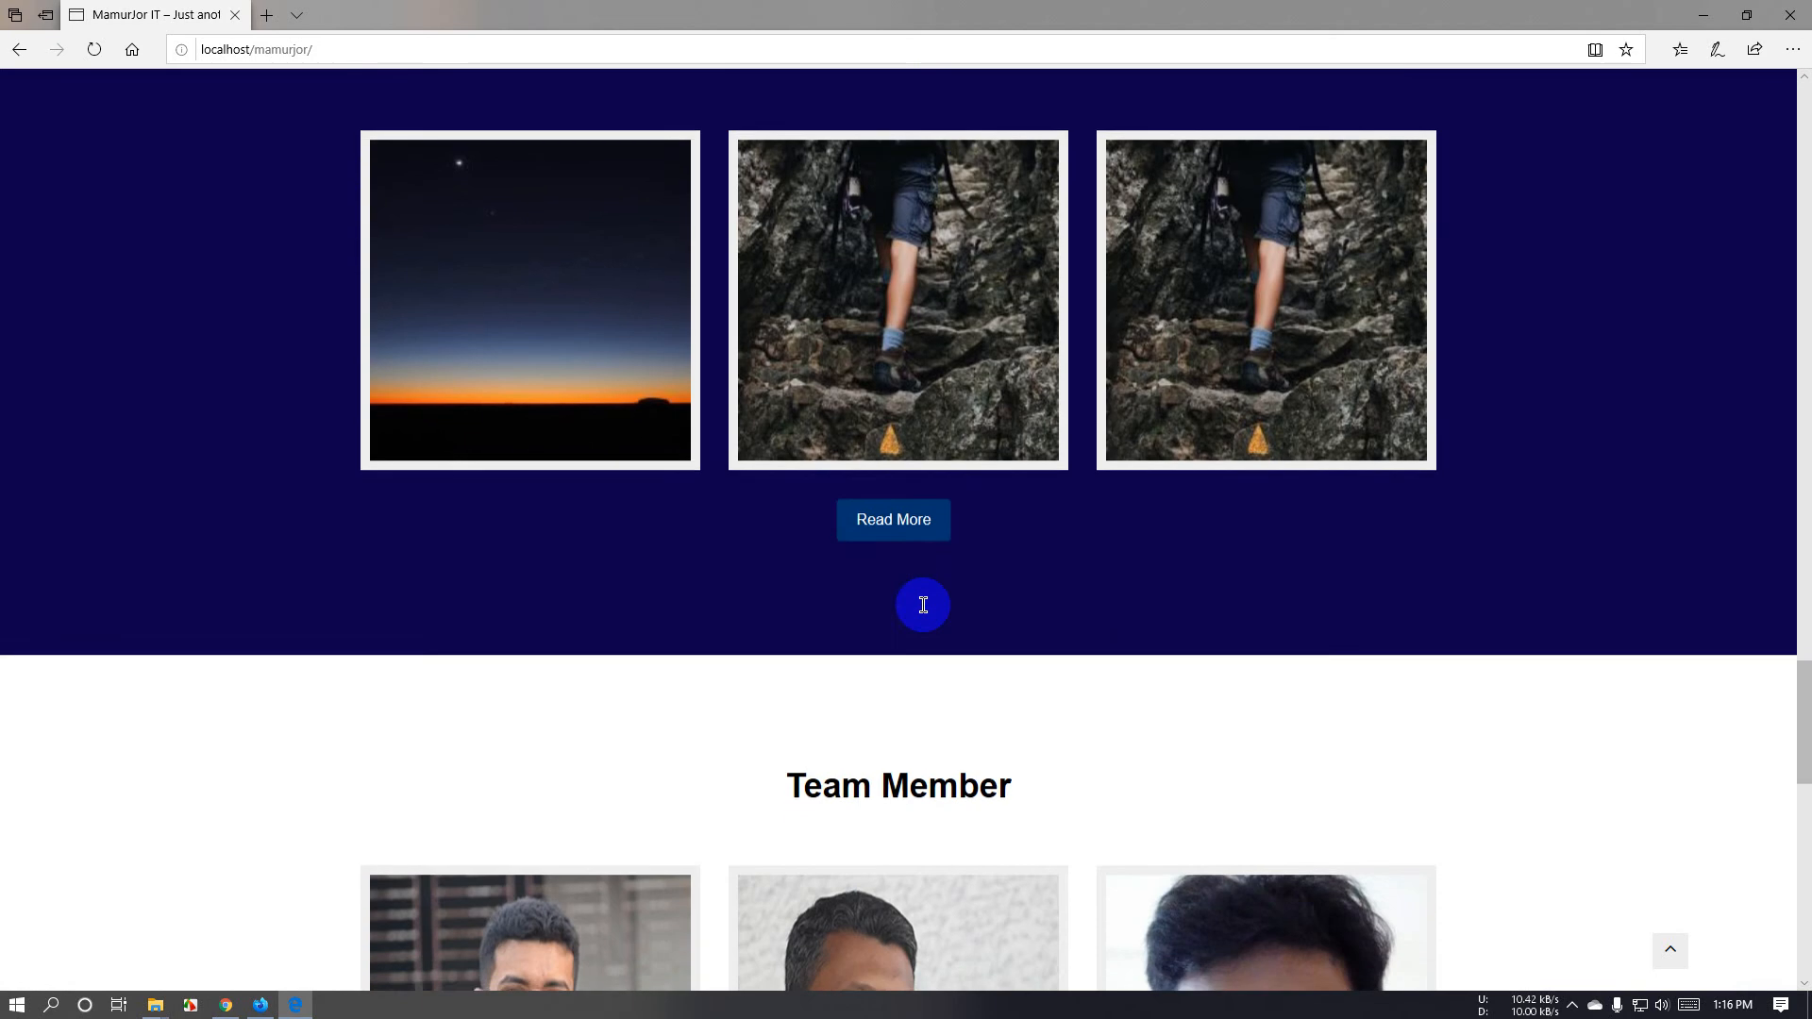
scroll(926, 608, "up", 6)
left_click(330, 48)
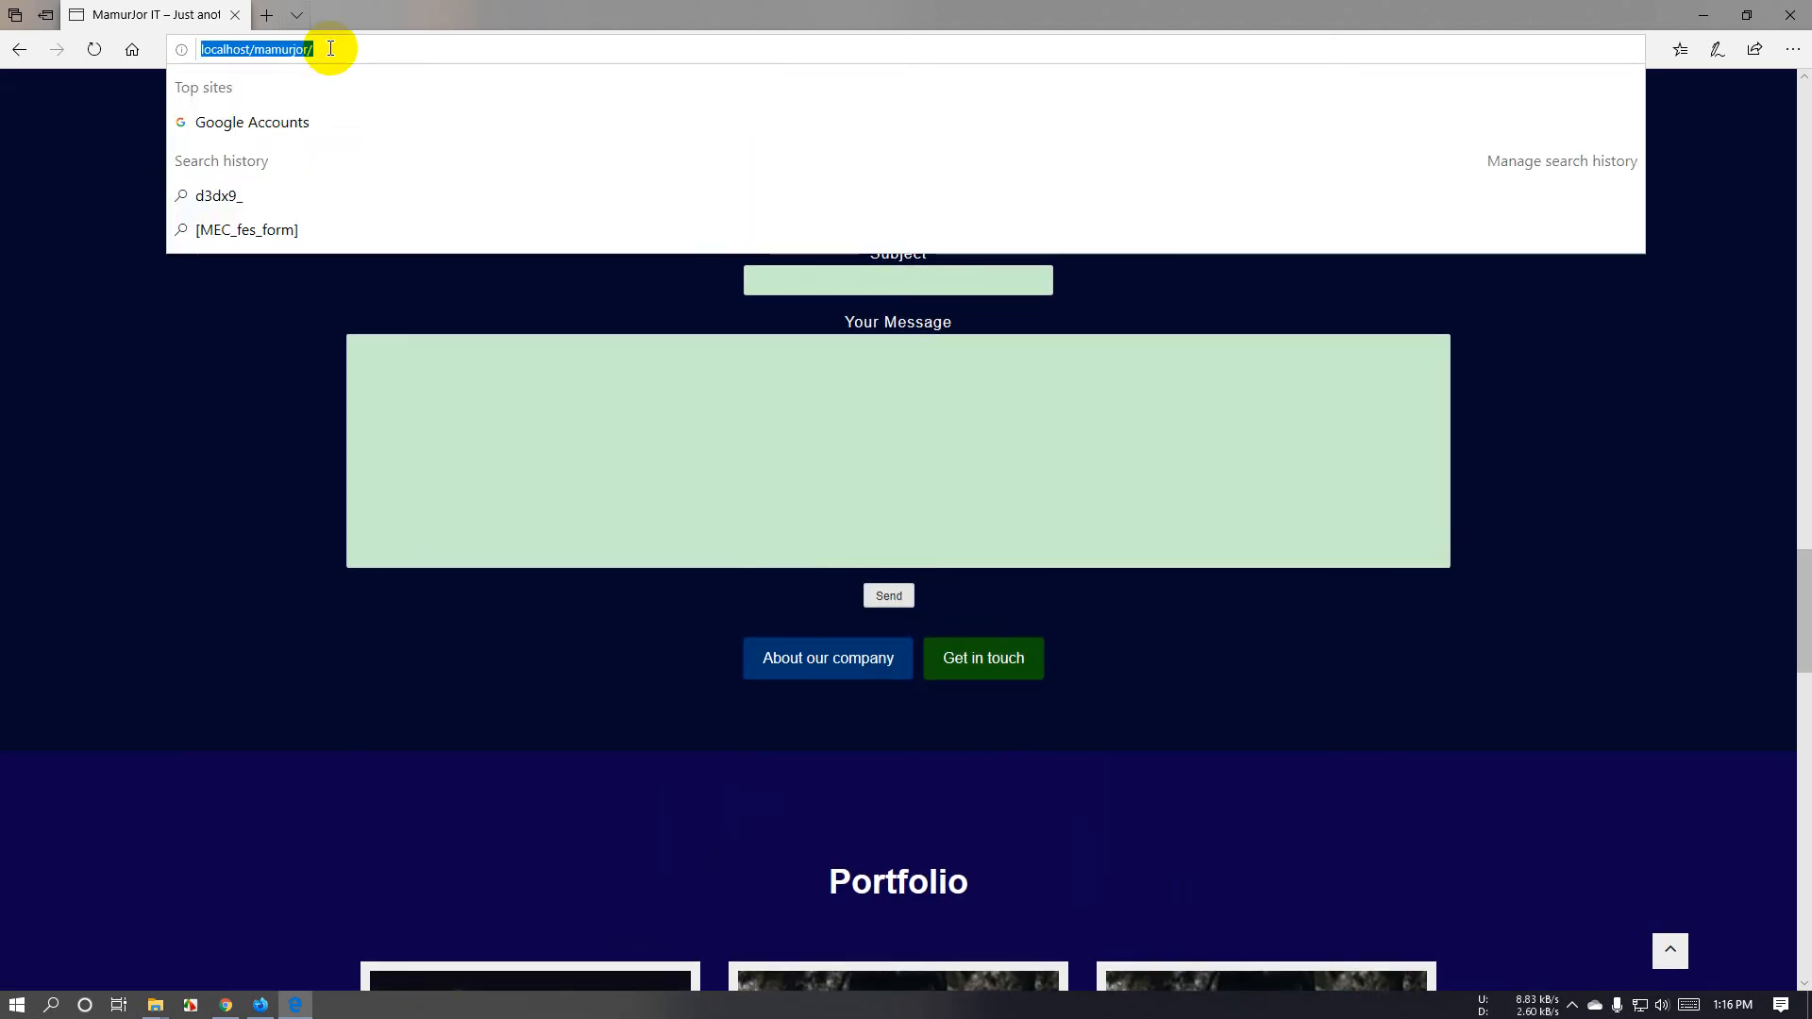
key("Return")
scroll(735, 535, "down", 6)
scroll(736, 538, "down", 10)
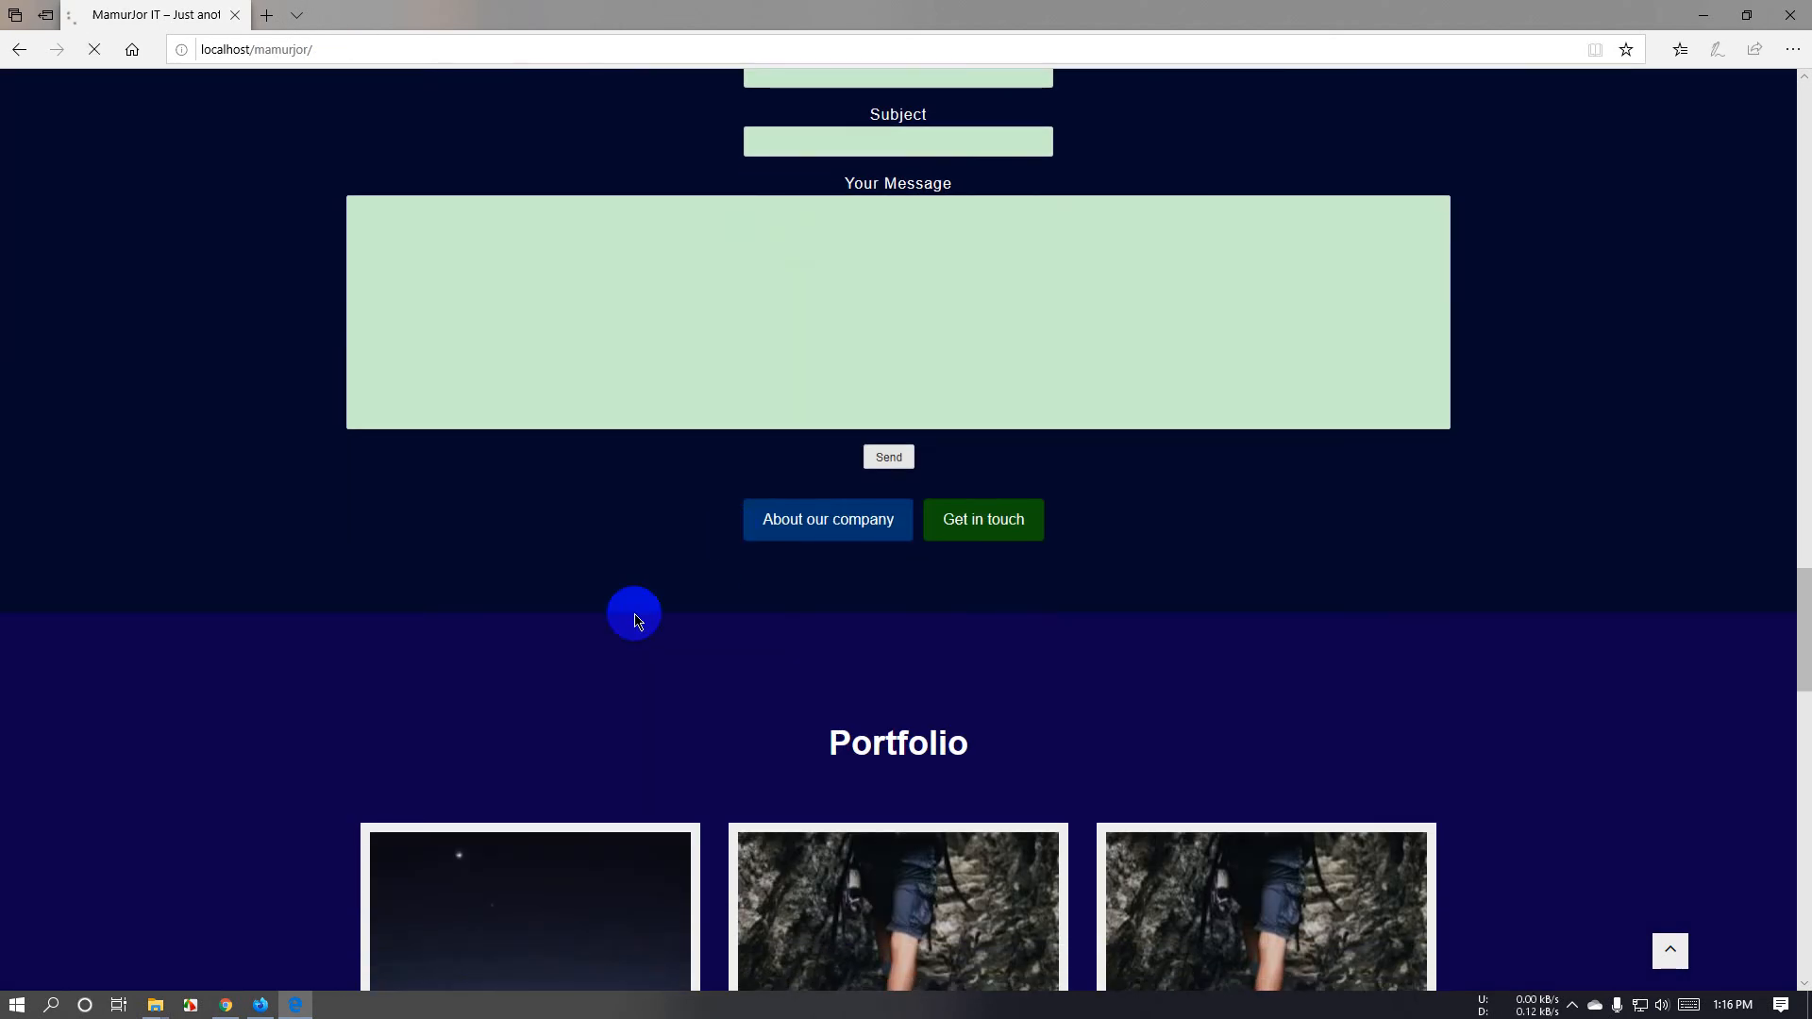
Switch back to Firefox and update the "You may choose for -" page again.
left_click(261, 1005)
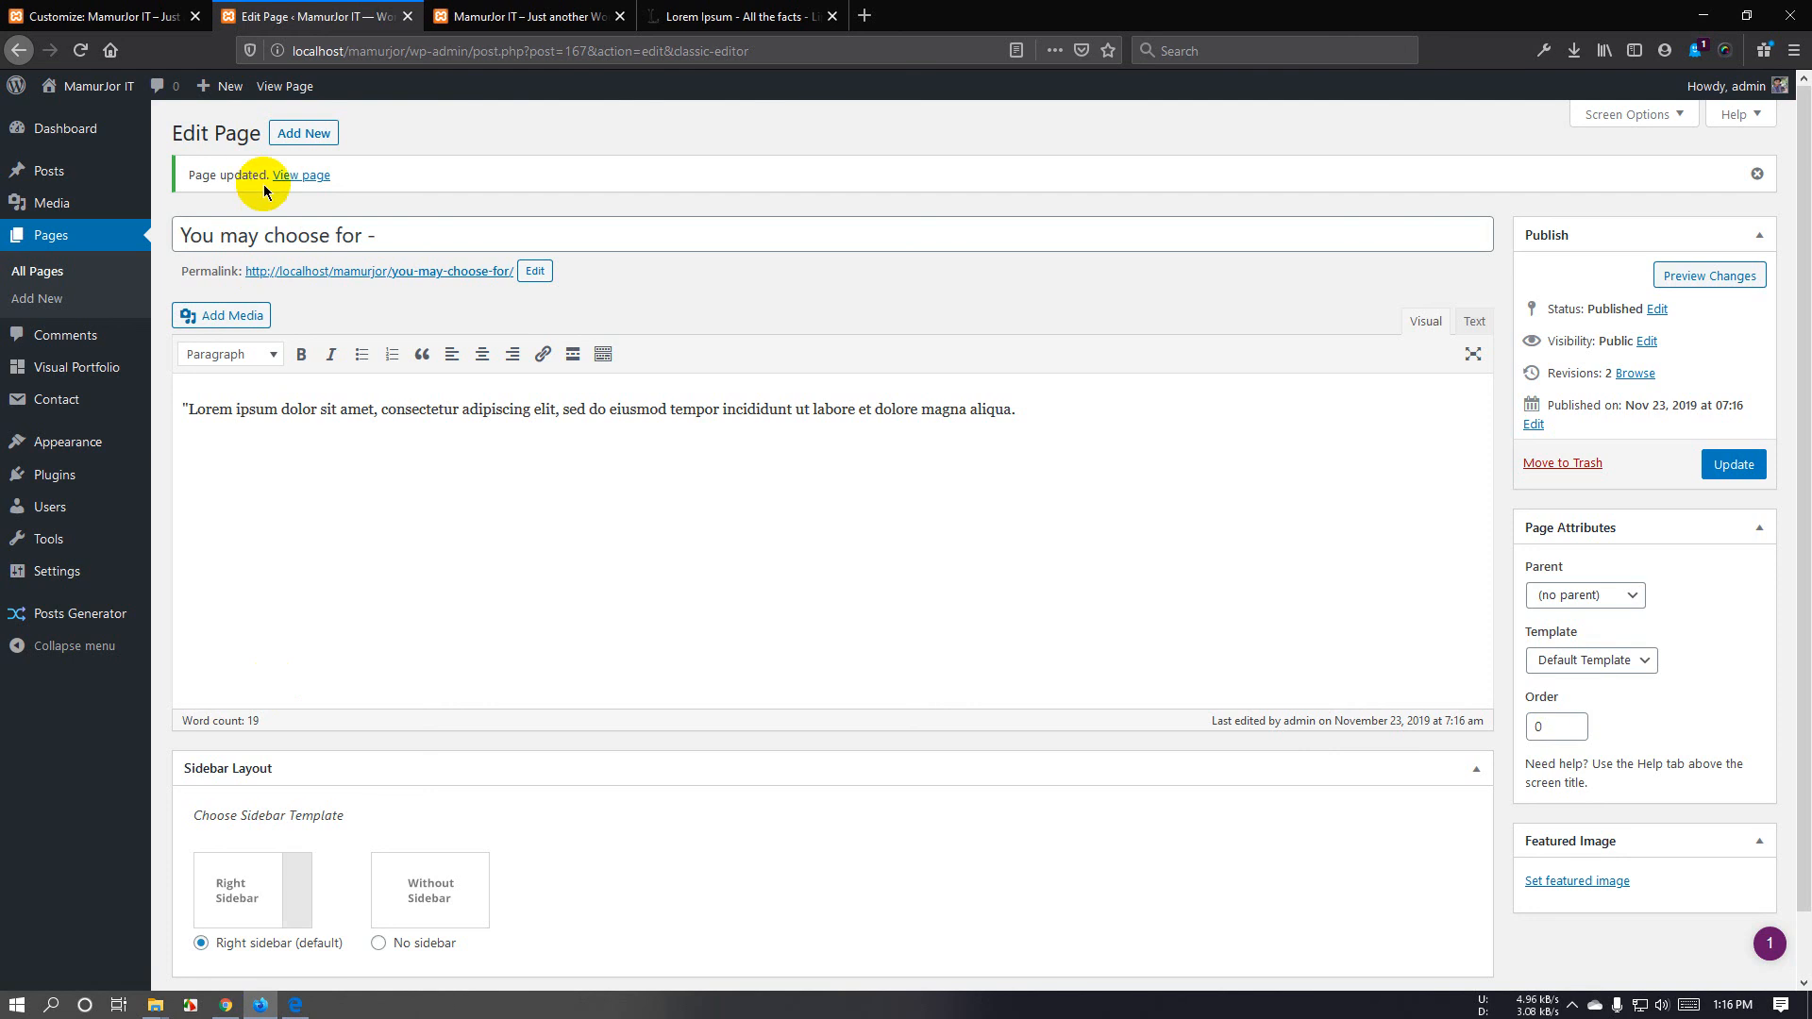
left_click(1734, 465)
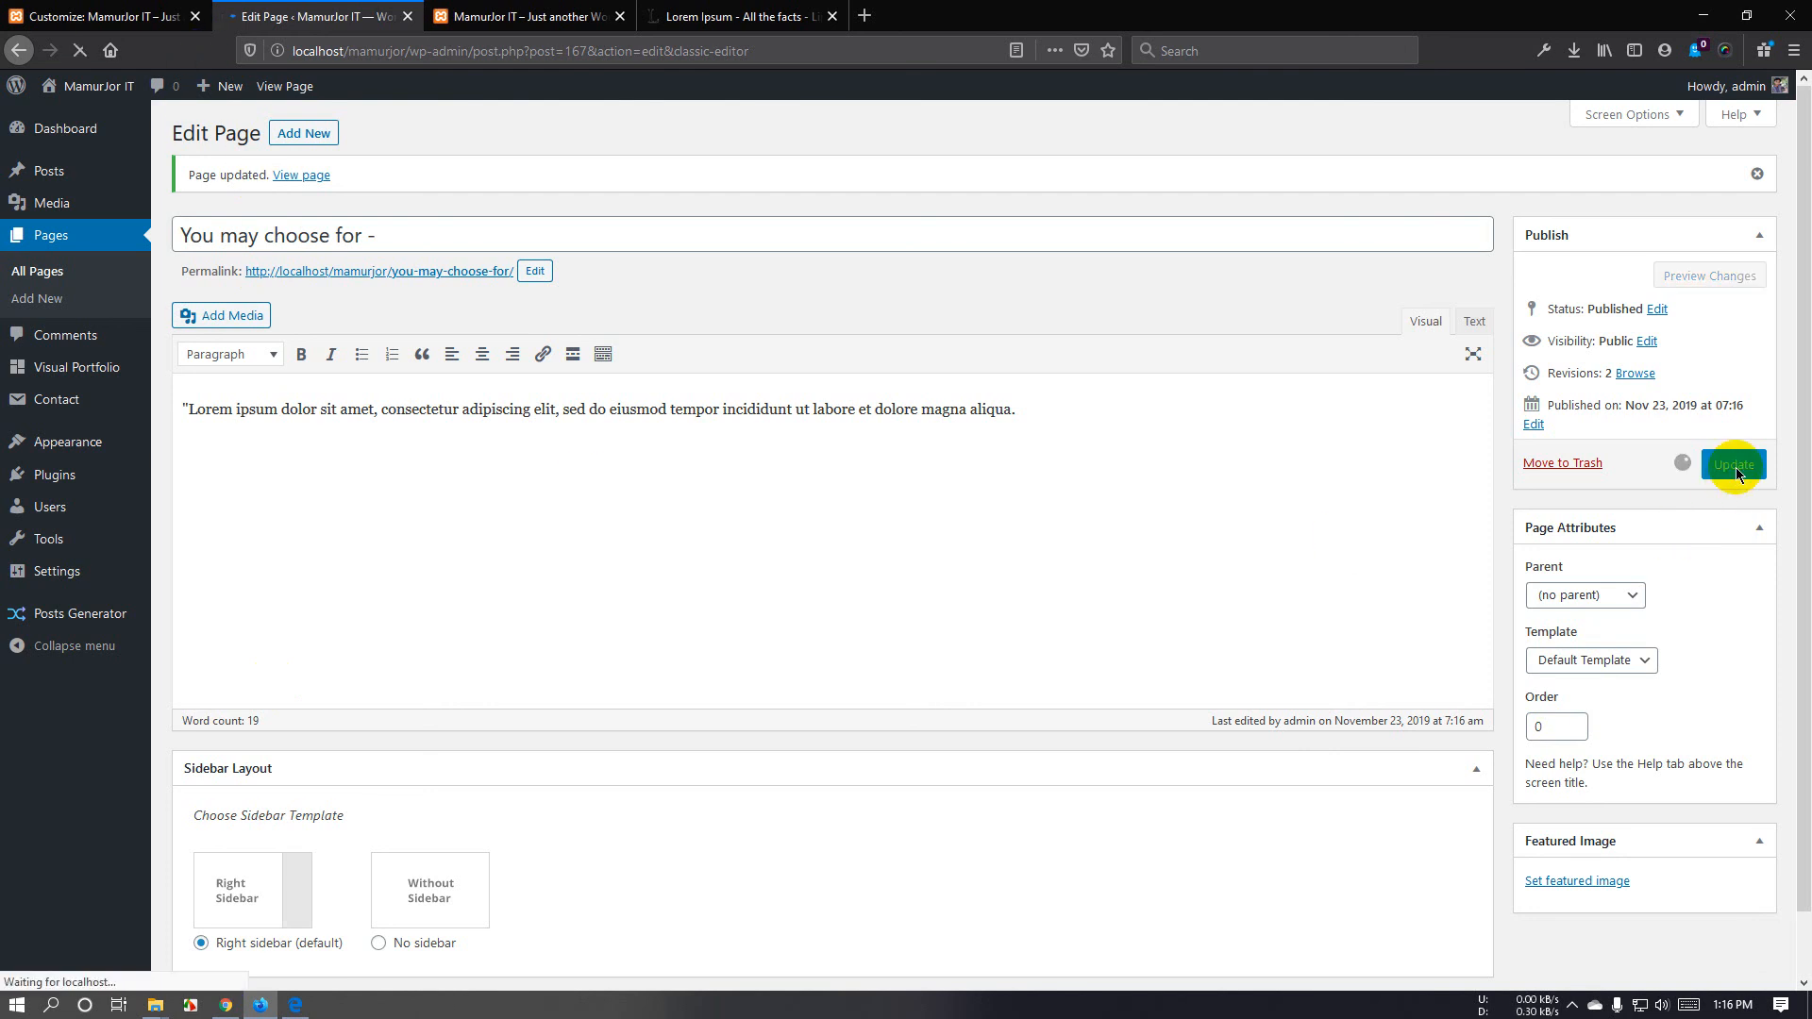
Switch to Edge, reload the live home page and check the heading, sentence and buttons of the "You may choose for –" section.
left_click(103, 16)
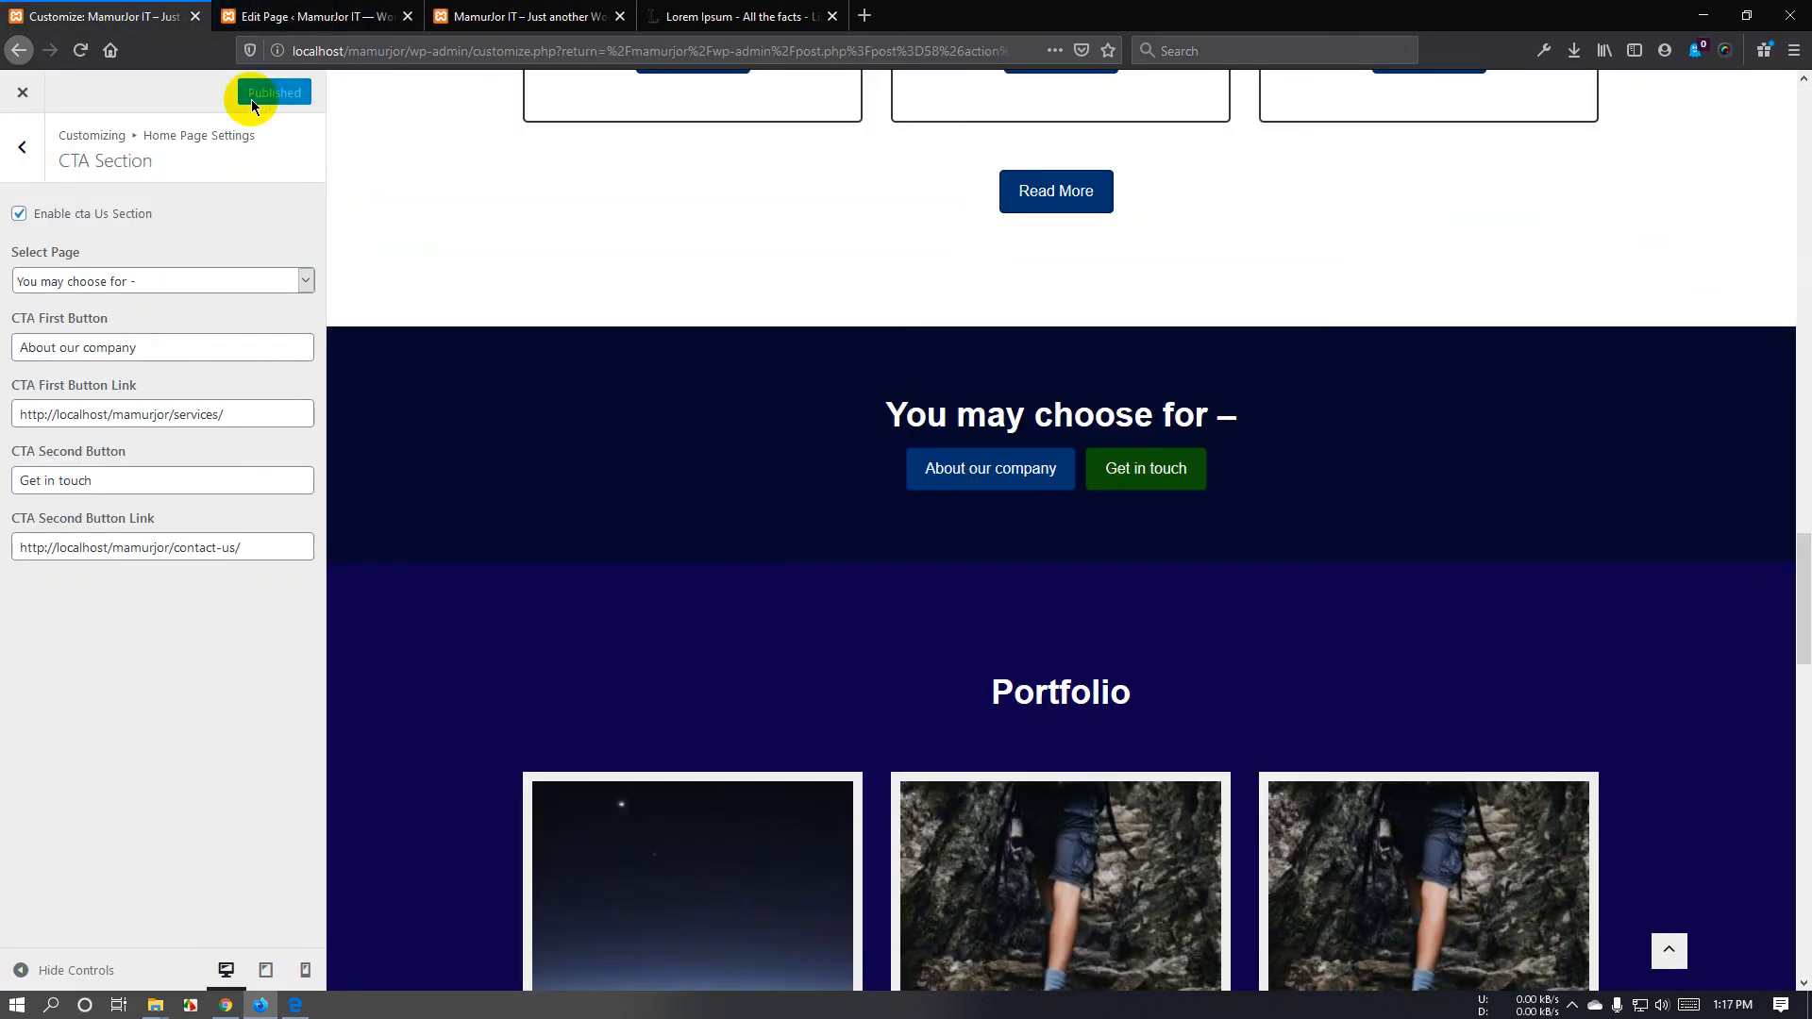
left_click(295, 1005)
left_click(94, 49)
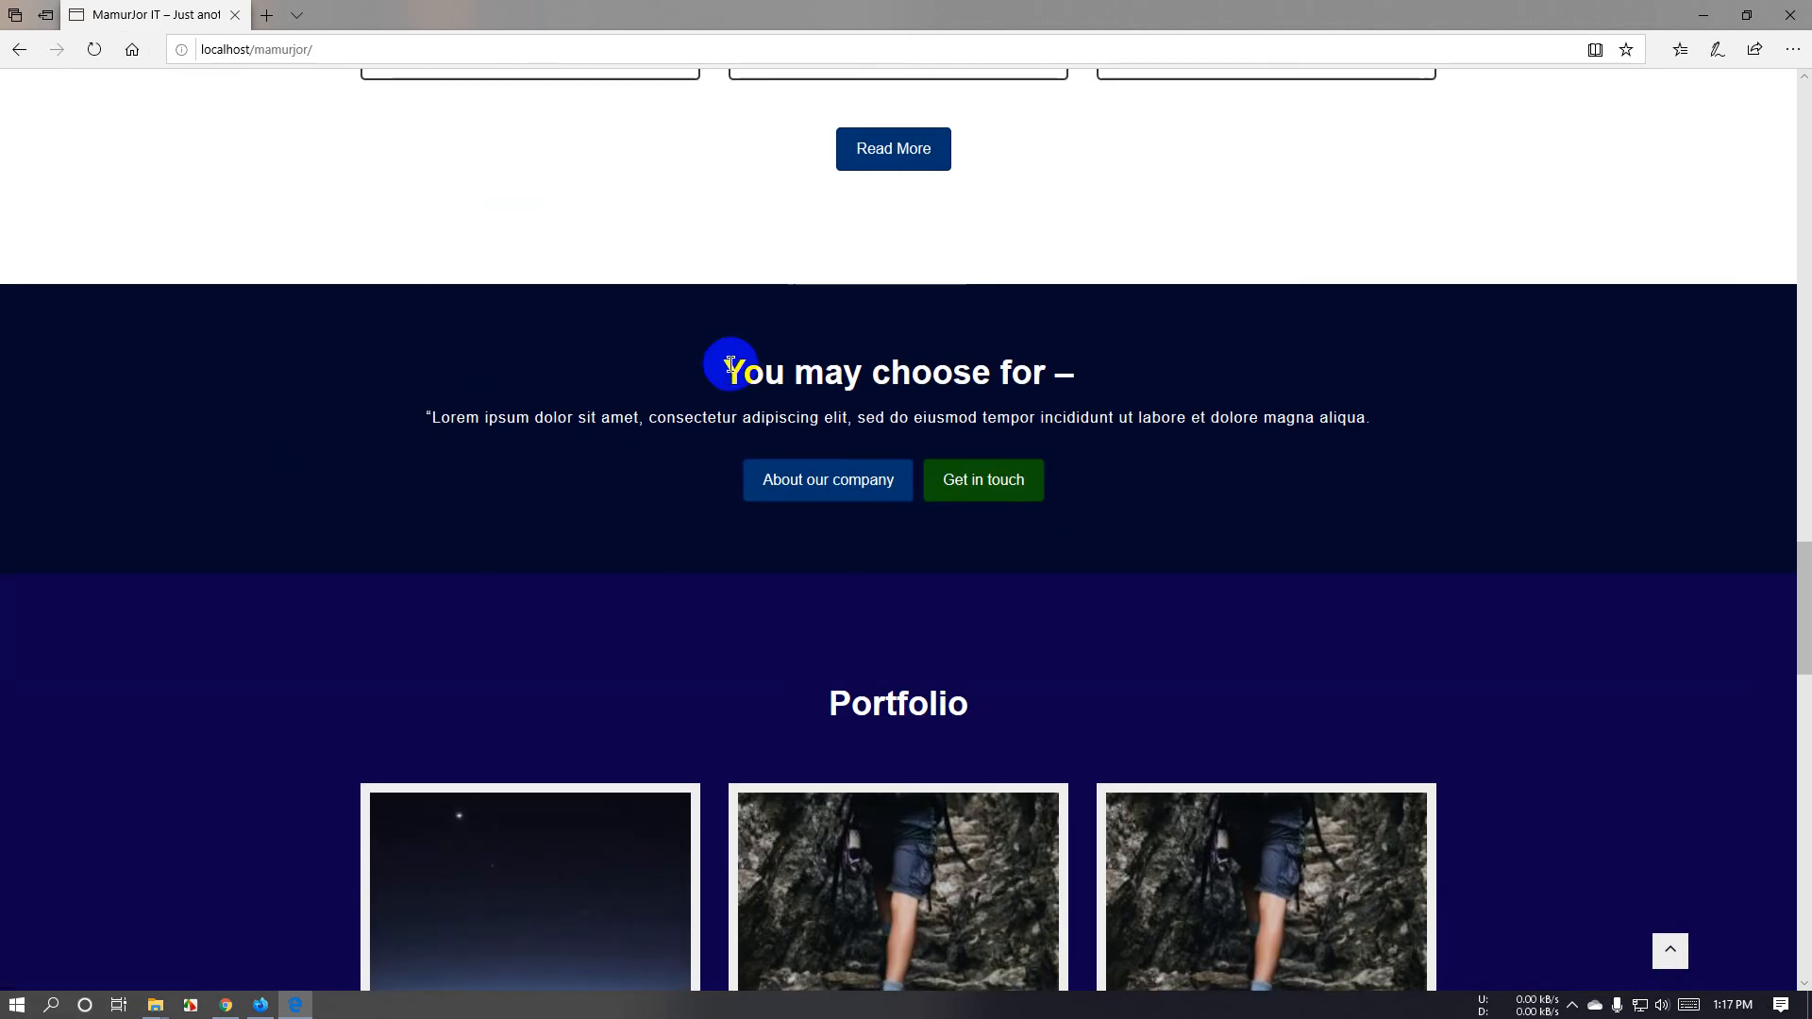
left_click_drag(727, 368, 1075, 386)
left_click(769, 400)
left_click_drag(441, 422, 1249, 416)
left_click(1227, 425)
left_click(981, 510)
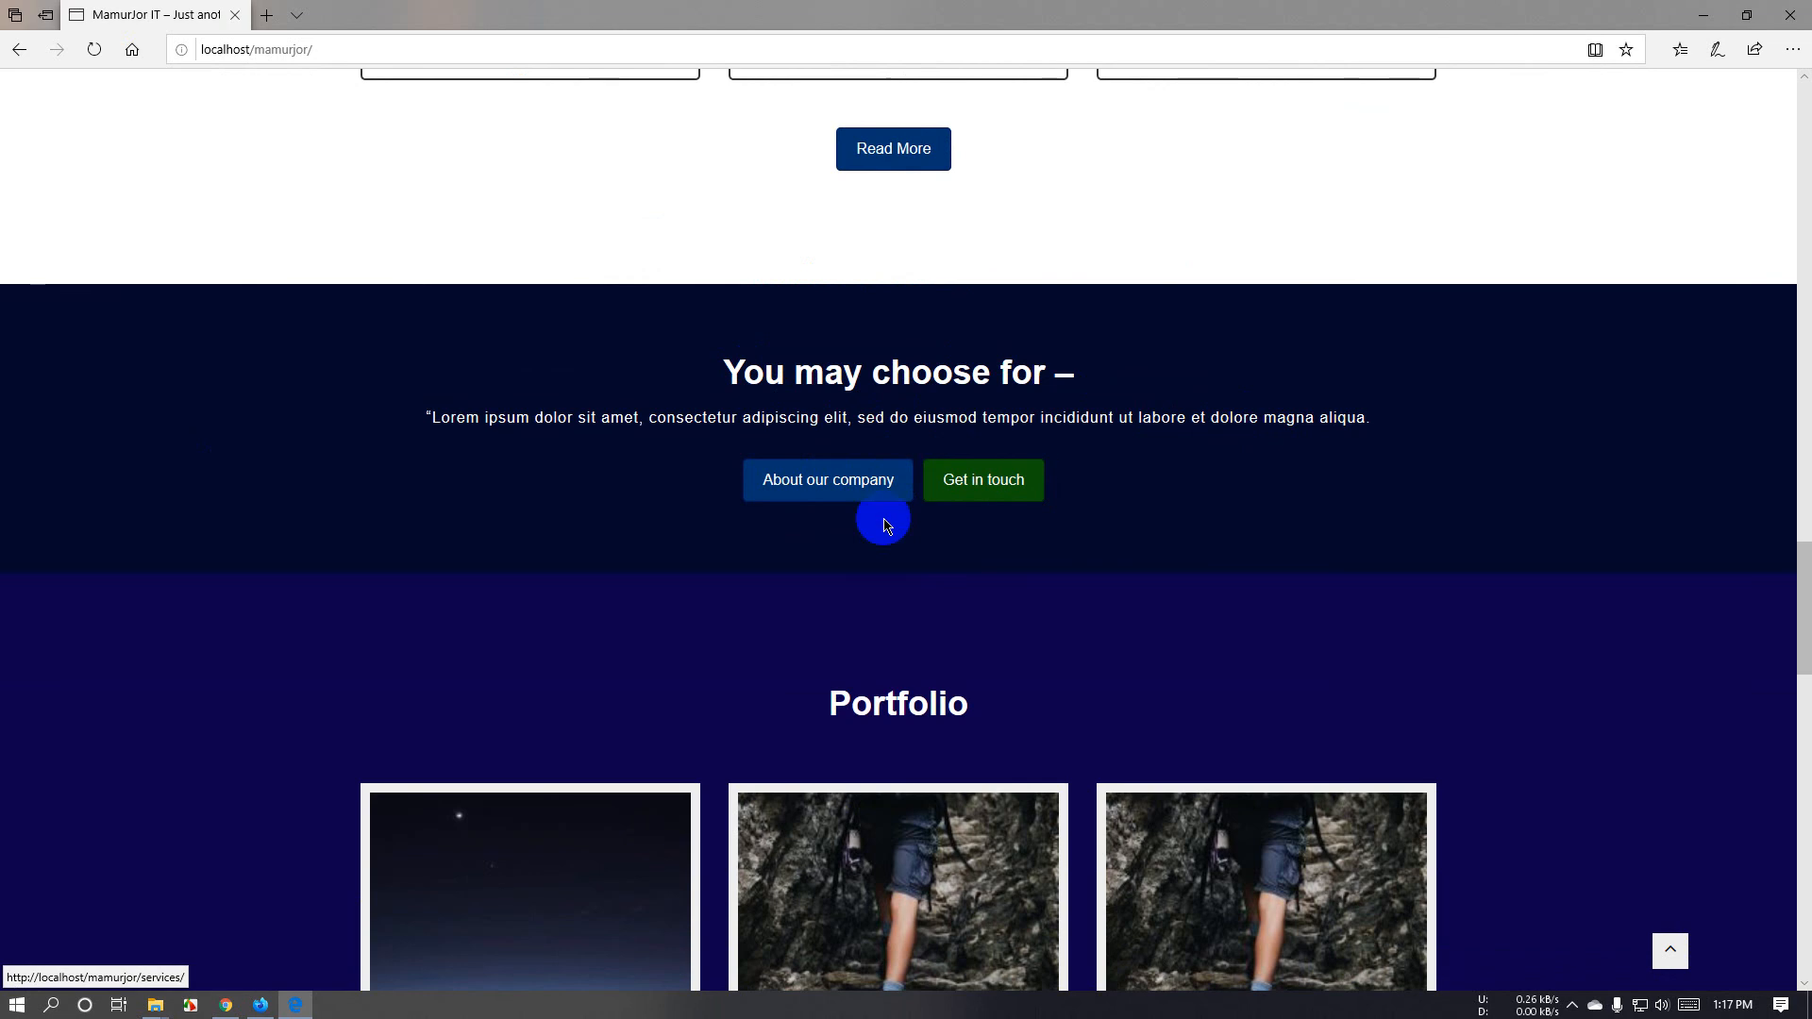
Open the live site's About Us page and look through its Lorem Ipsum passages.
scroll(962, 514, "down", 5)
scroll(962, 530, "up", 20)
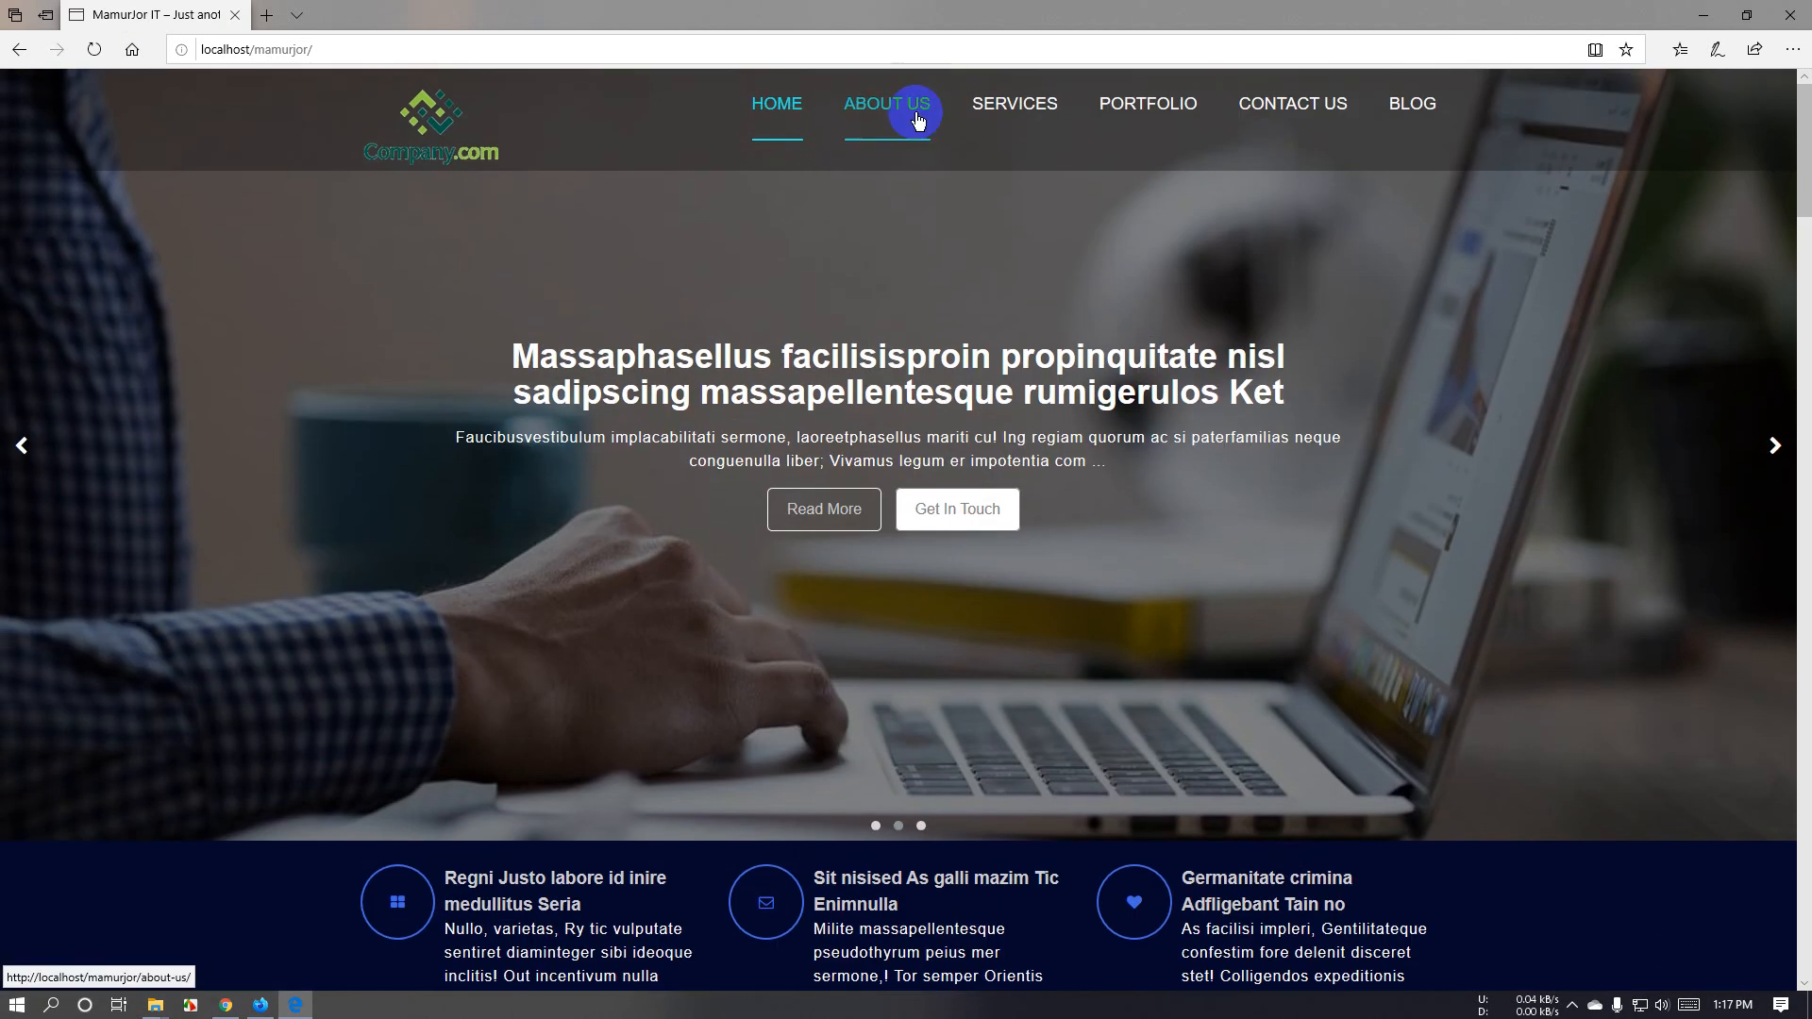
left_click(915, 118)
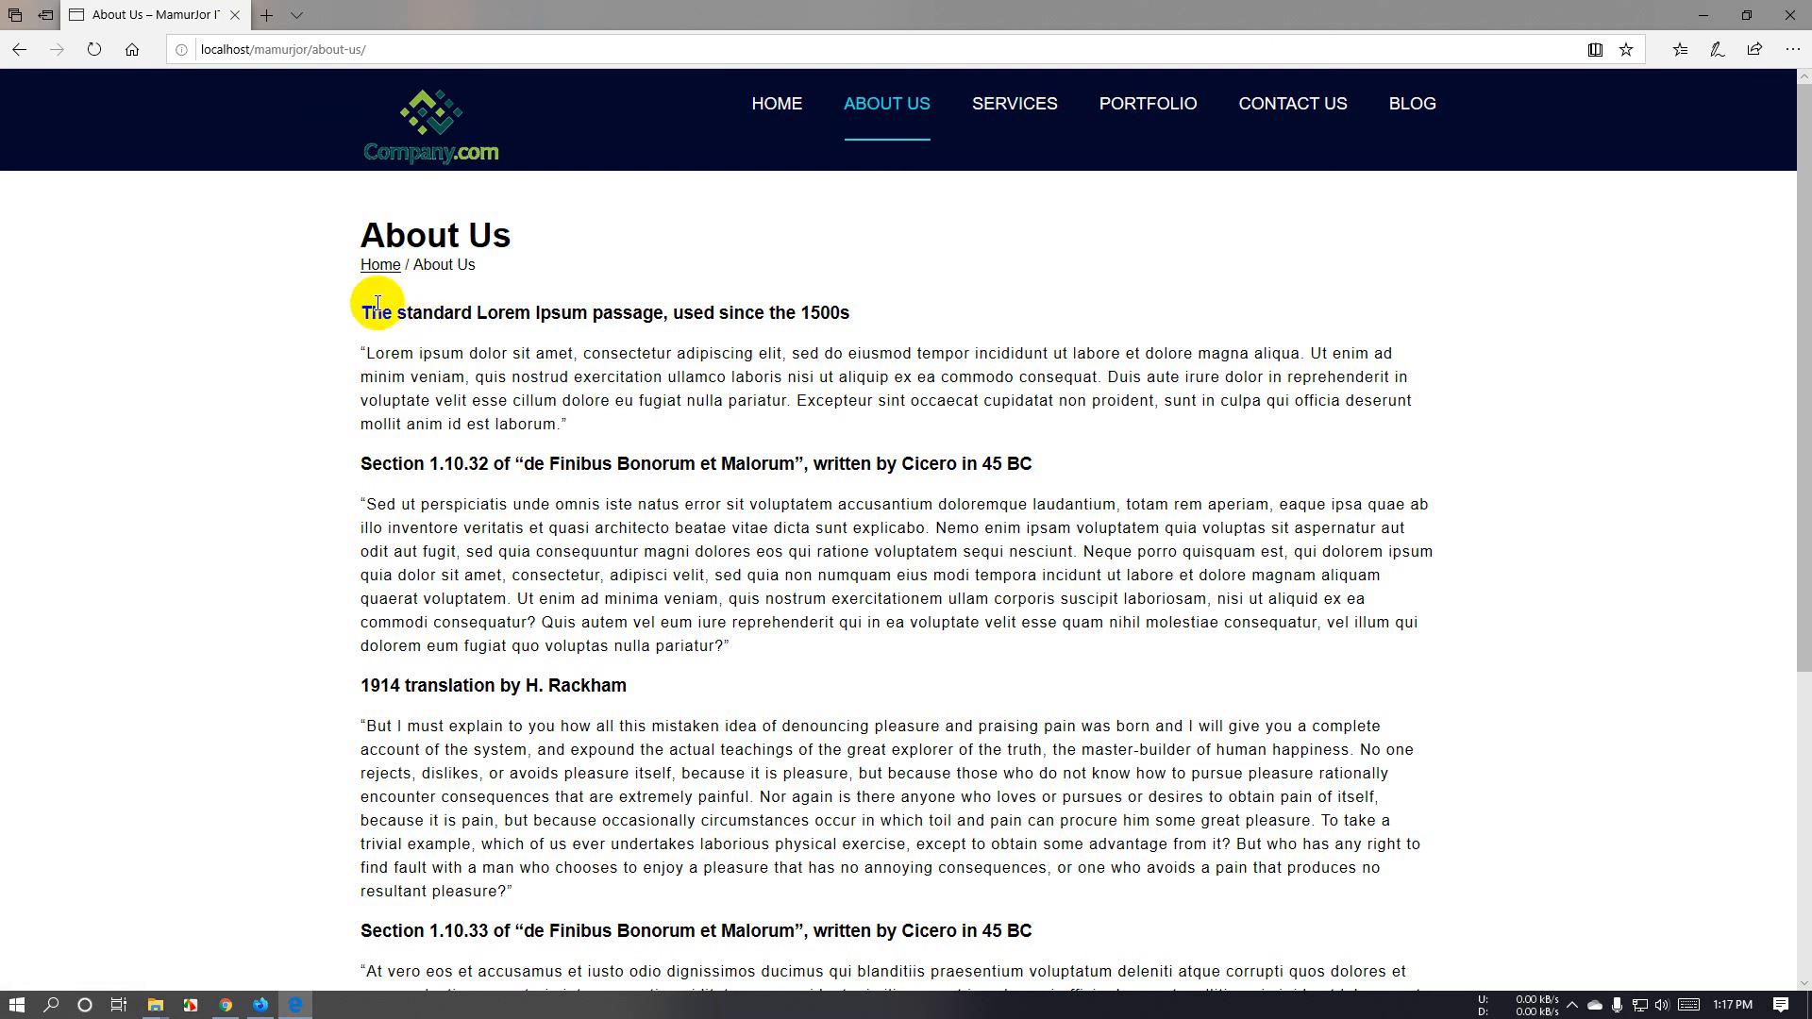
left_click_drag(362, 312, 736, 665)
scroll(740, 755, "down", 5)
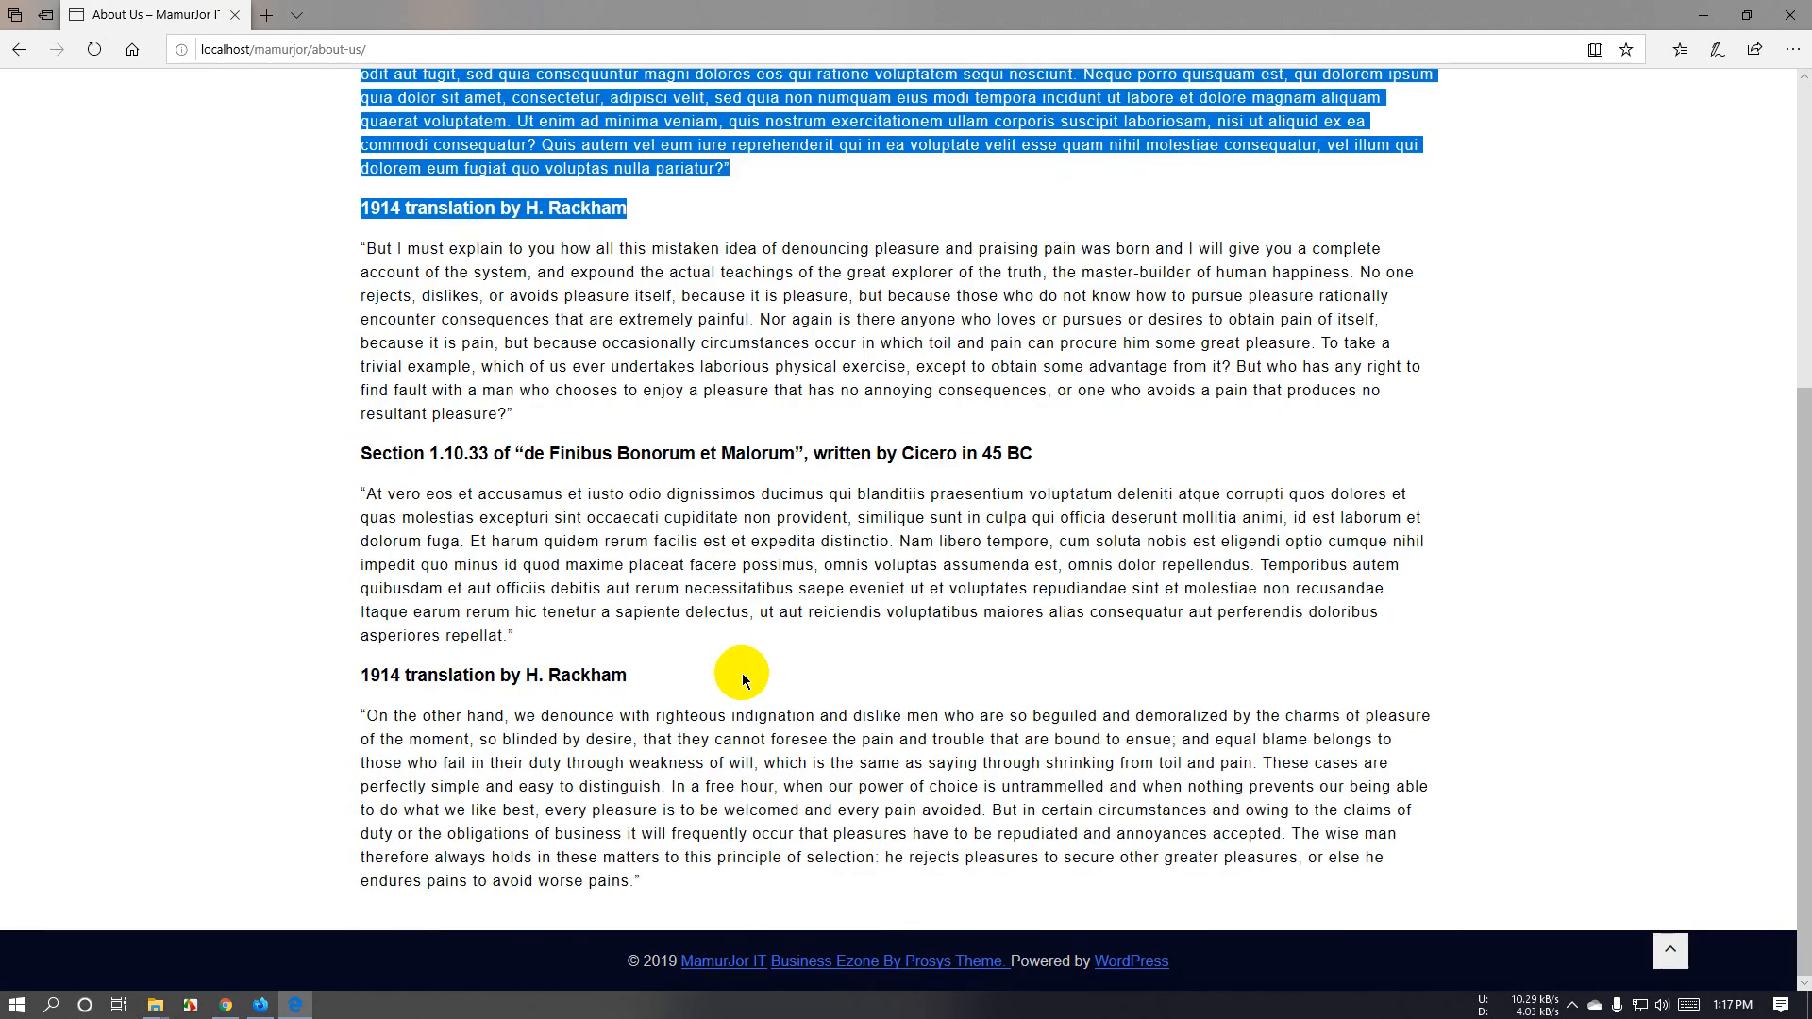
scroll(735, 660, "up", 5)
Open the live site's Services page and look through its text passages.
left_click(1019, 104)
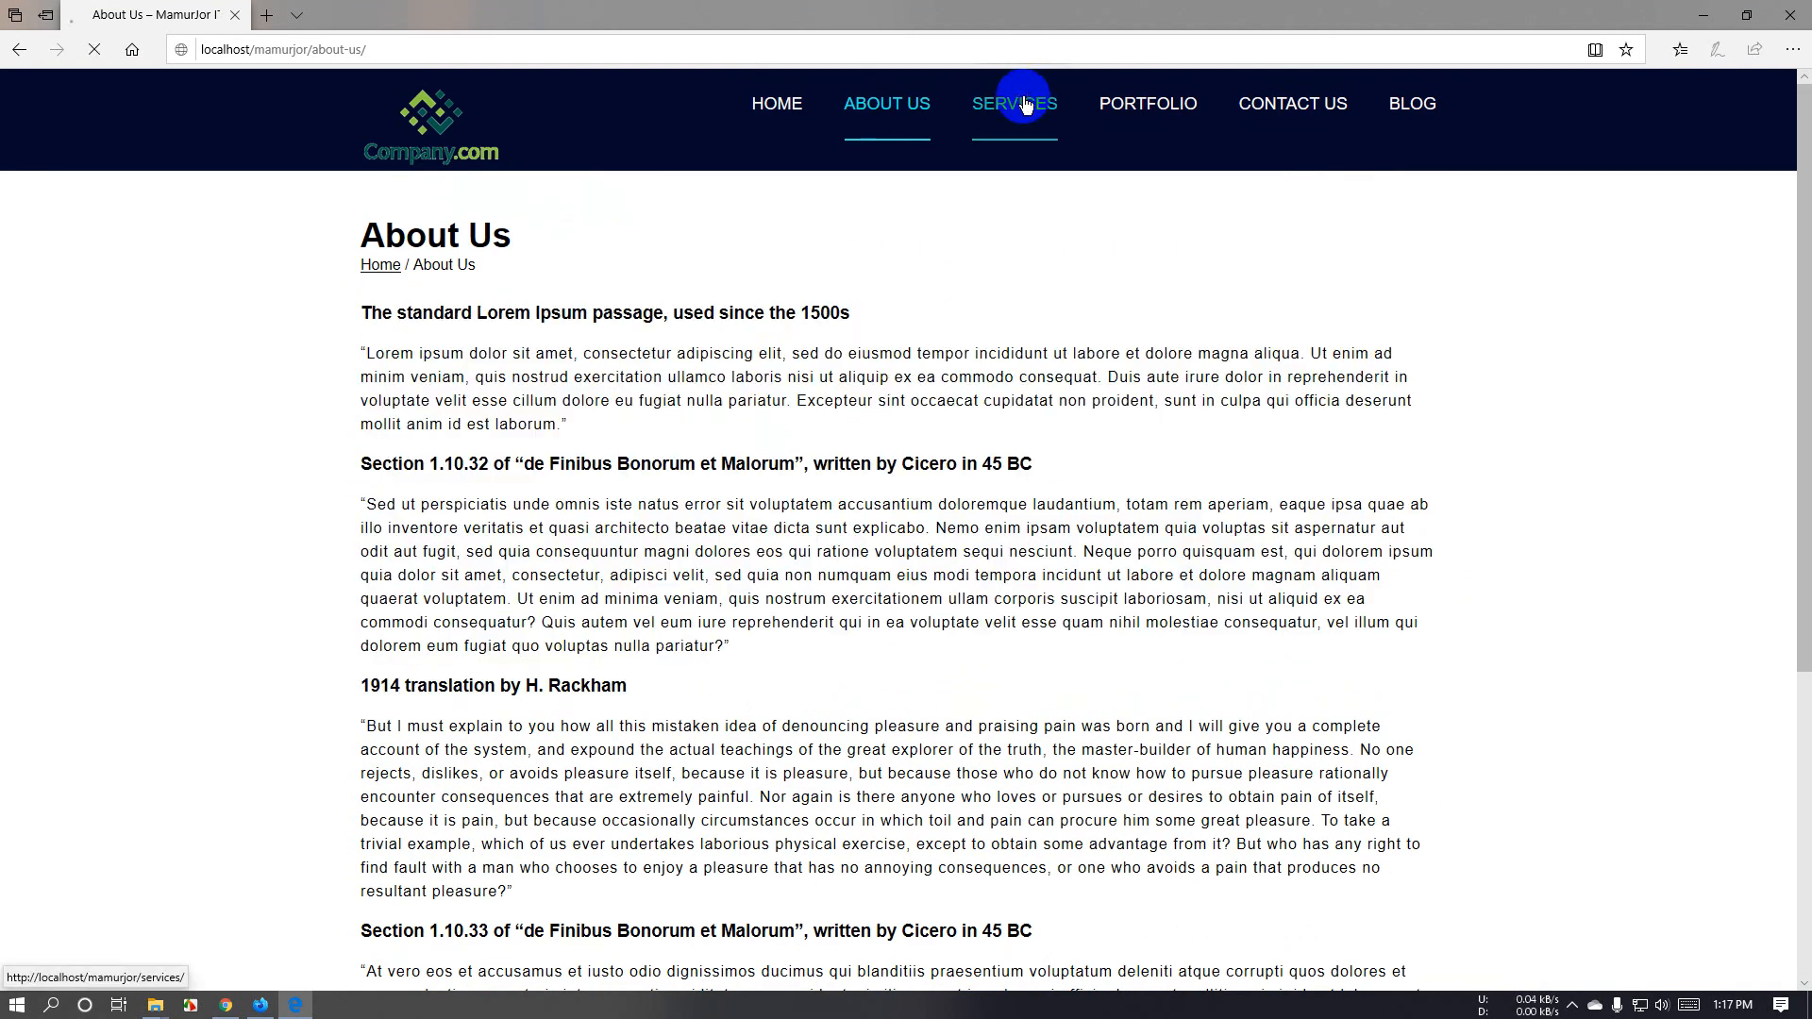
scroll(568, 443, "down", 1)
left_click_drag(407, 237, 738, 826)
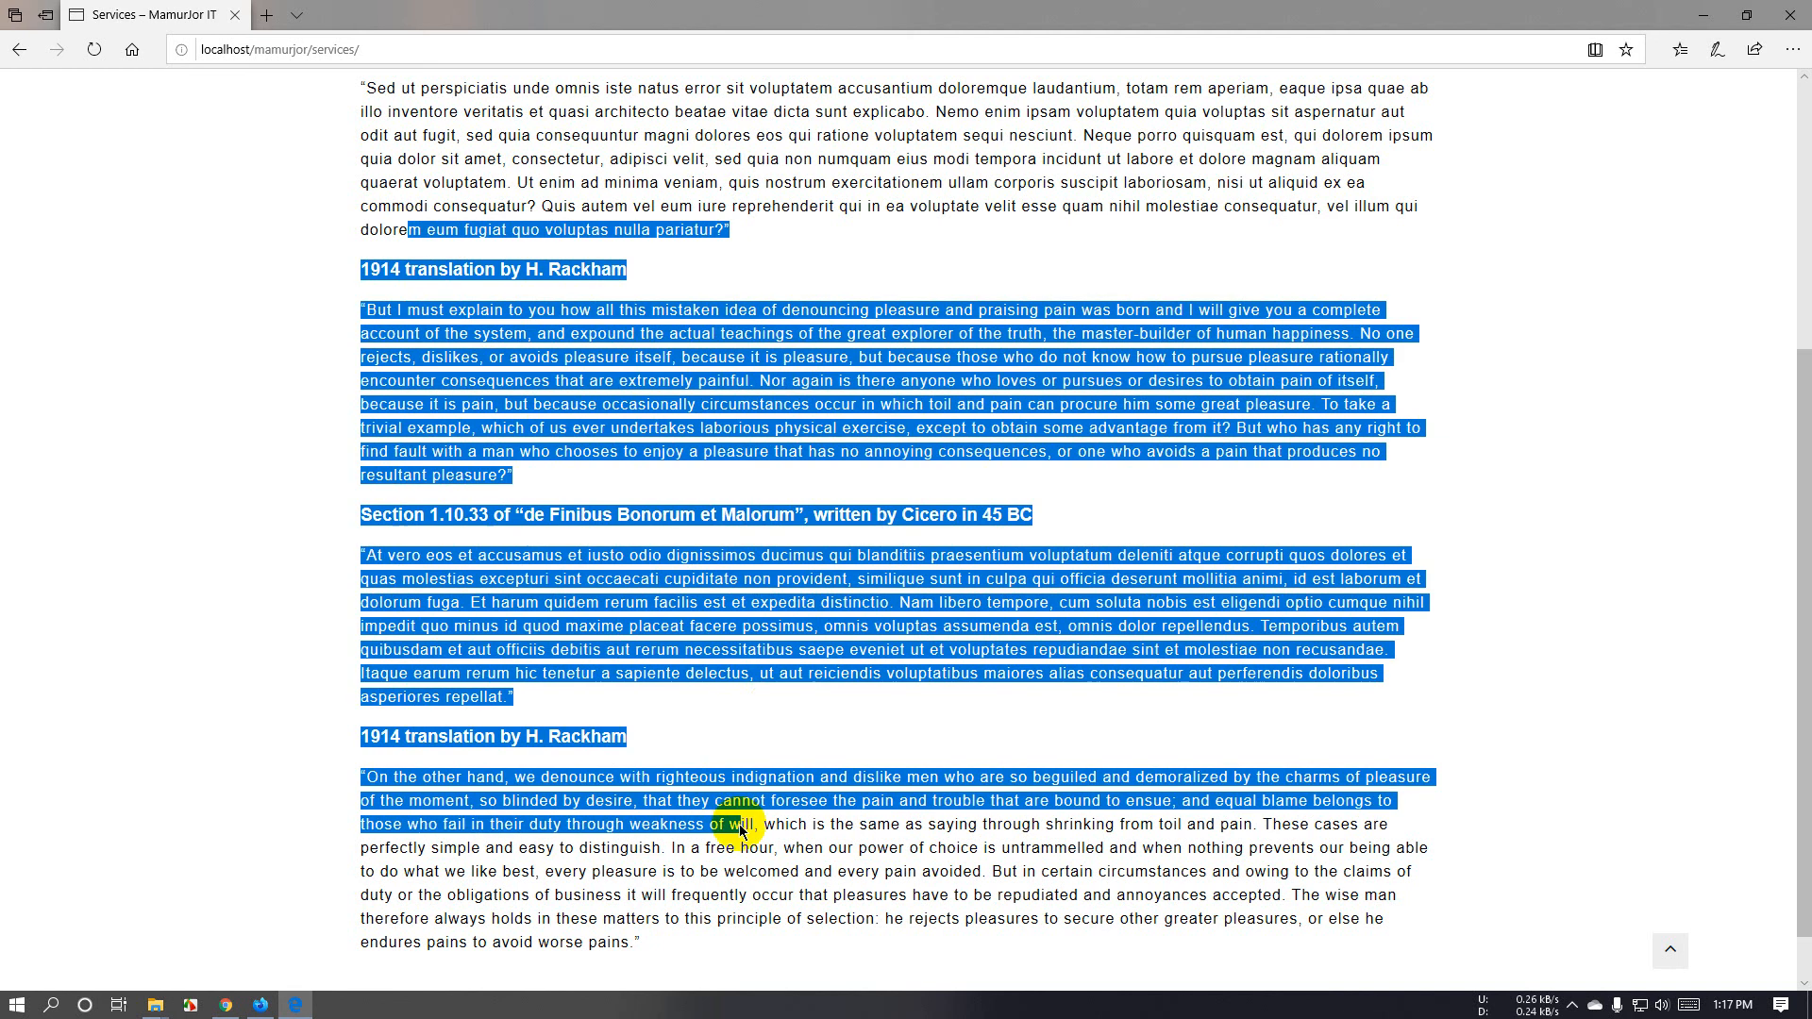
left_click(776, 708)
scroll(775, 707, "up", 4)
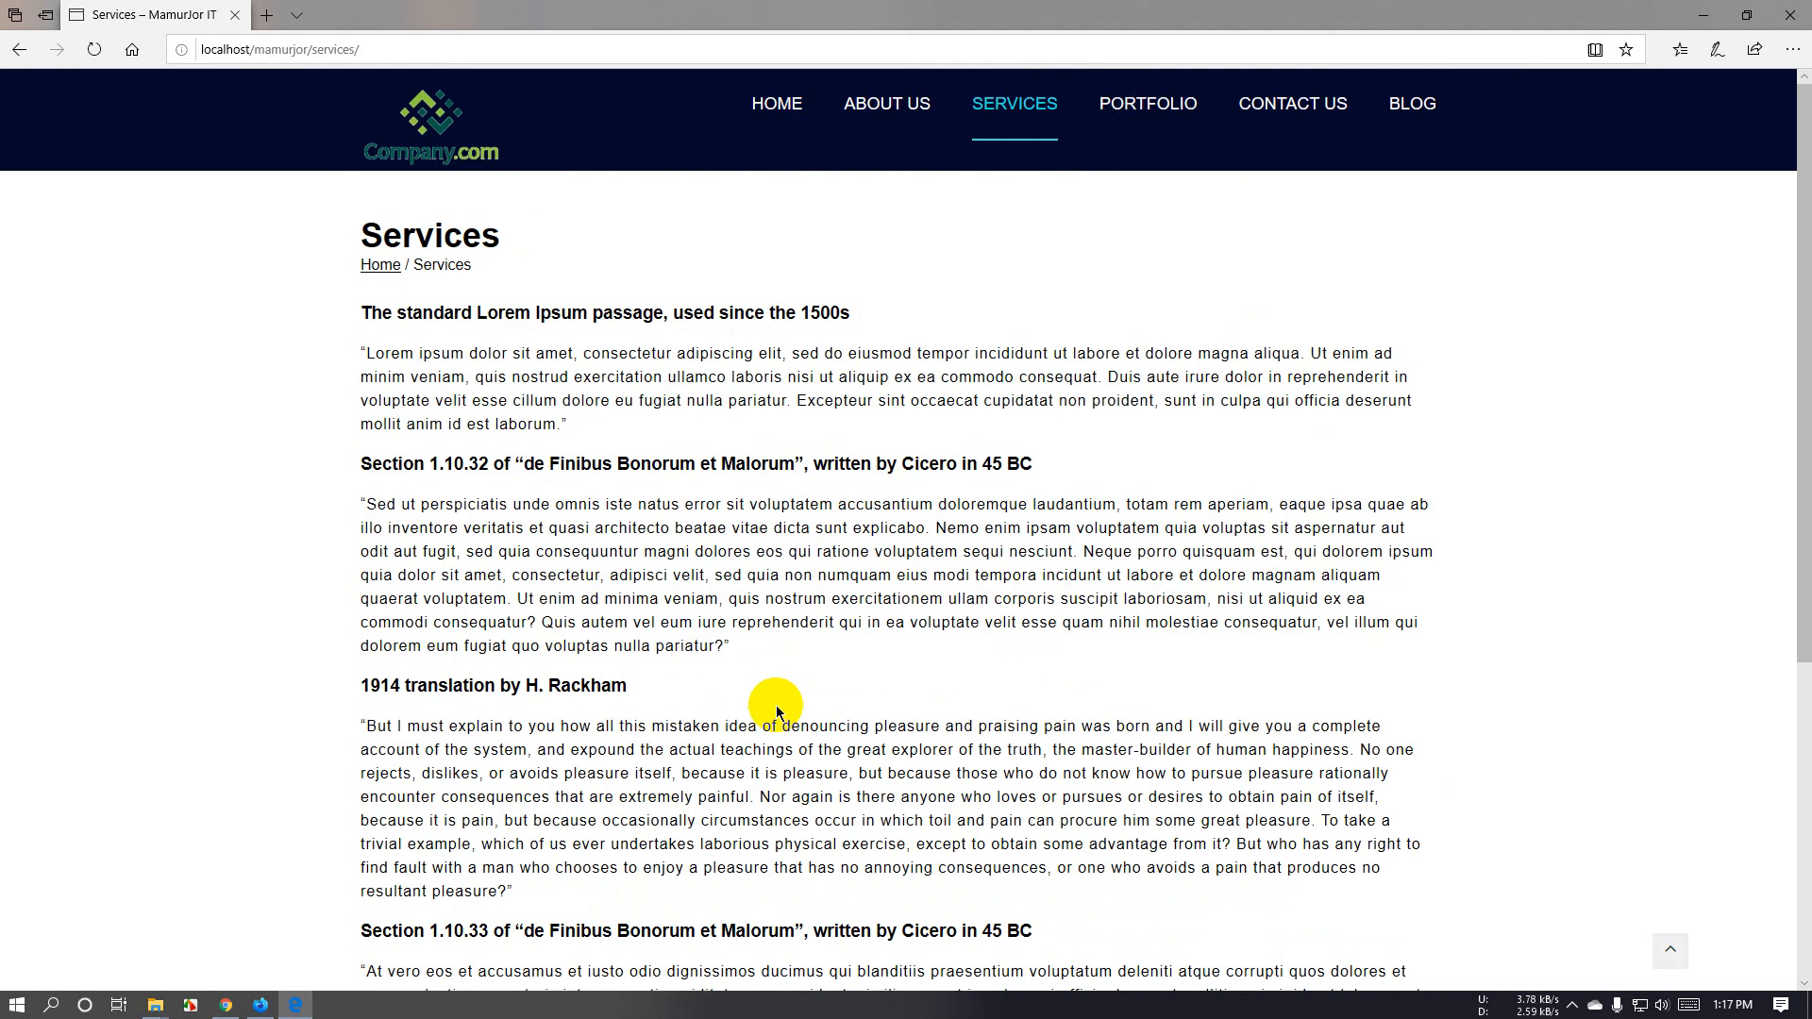
Review the live site's Portfolio gallery and the Contact Us form.
left_click(1148, 106)
scroll(604, 538, "down", 3)
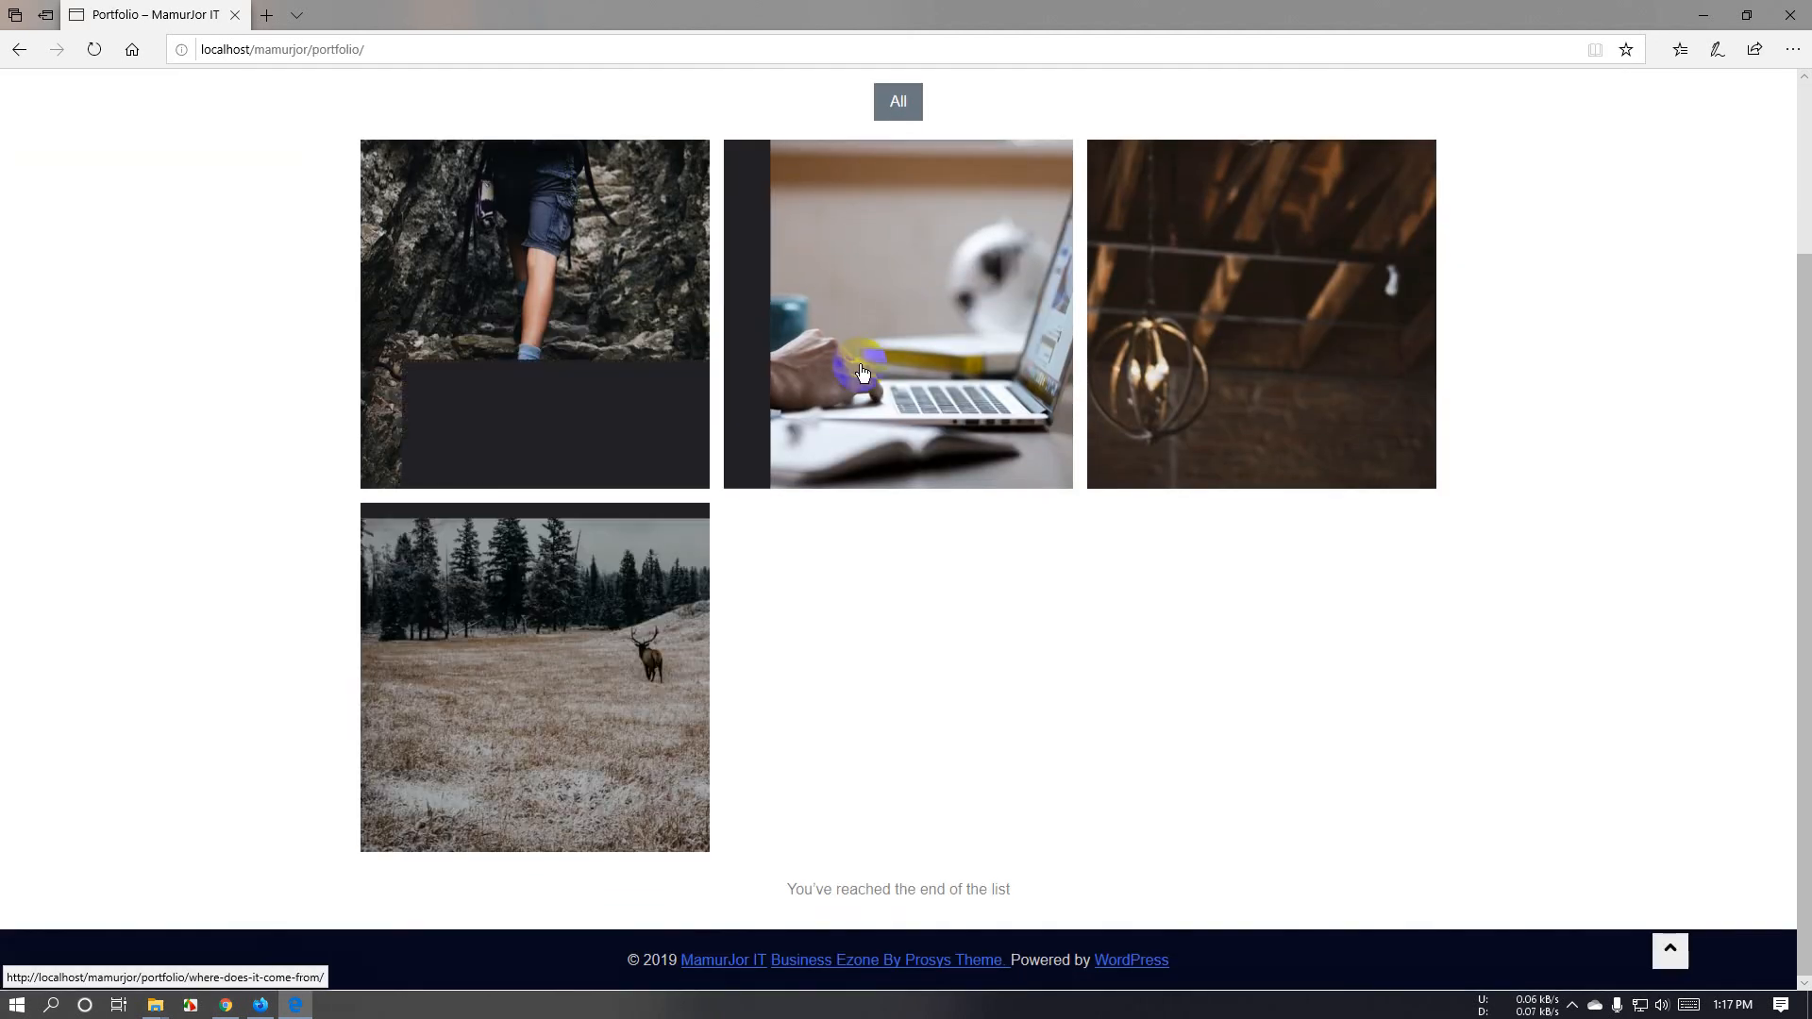
scroll(829, 490, "up", 3)
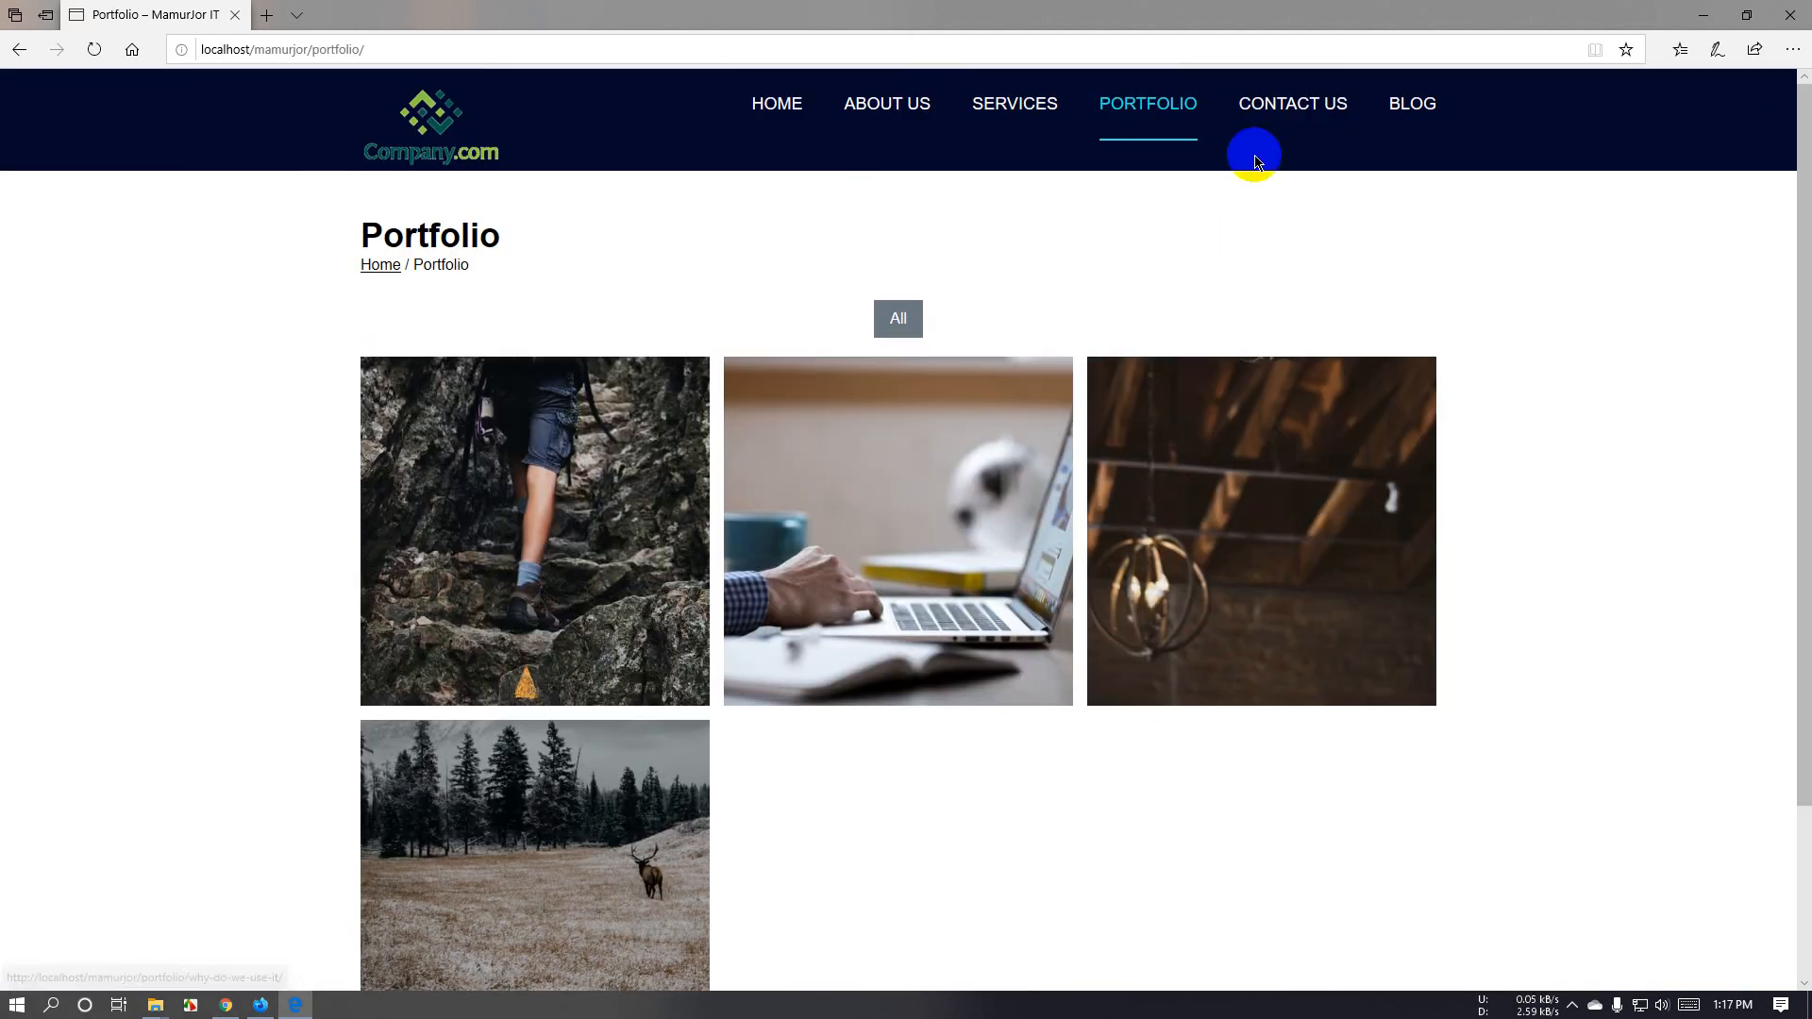
left_click(1265, 108)
left_click(539, 367)
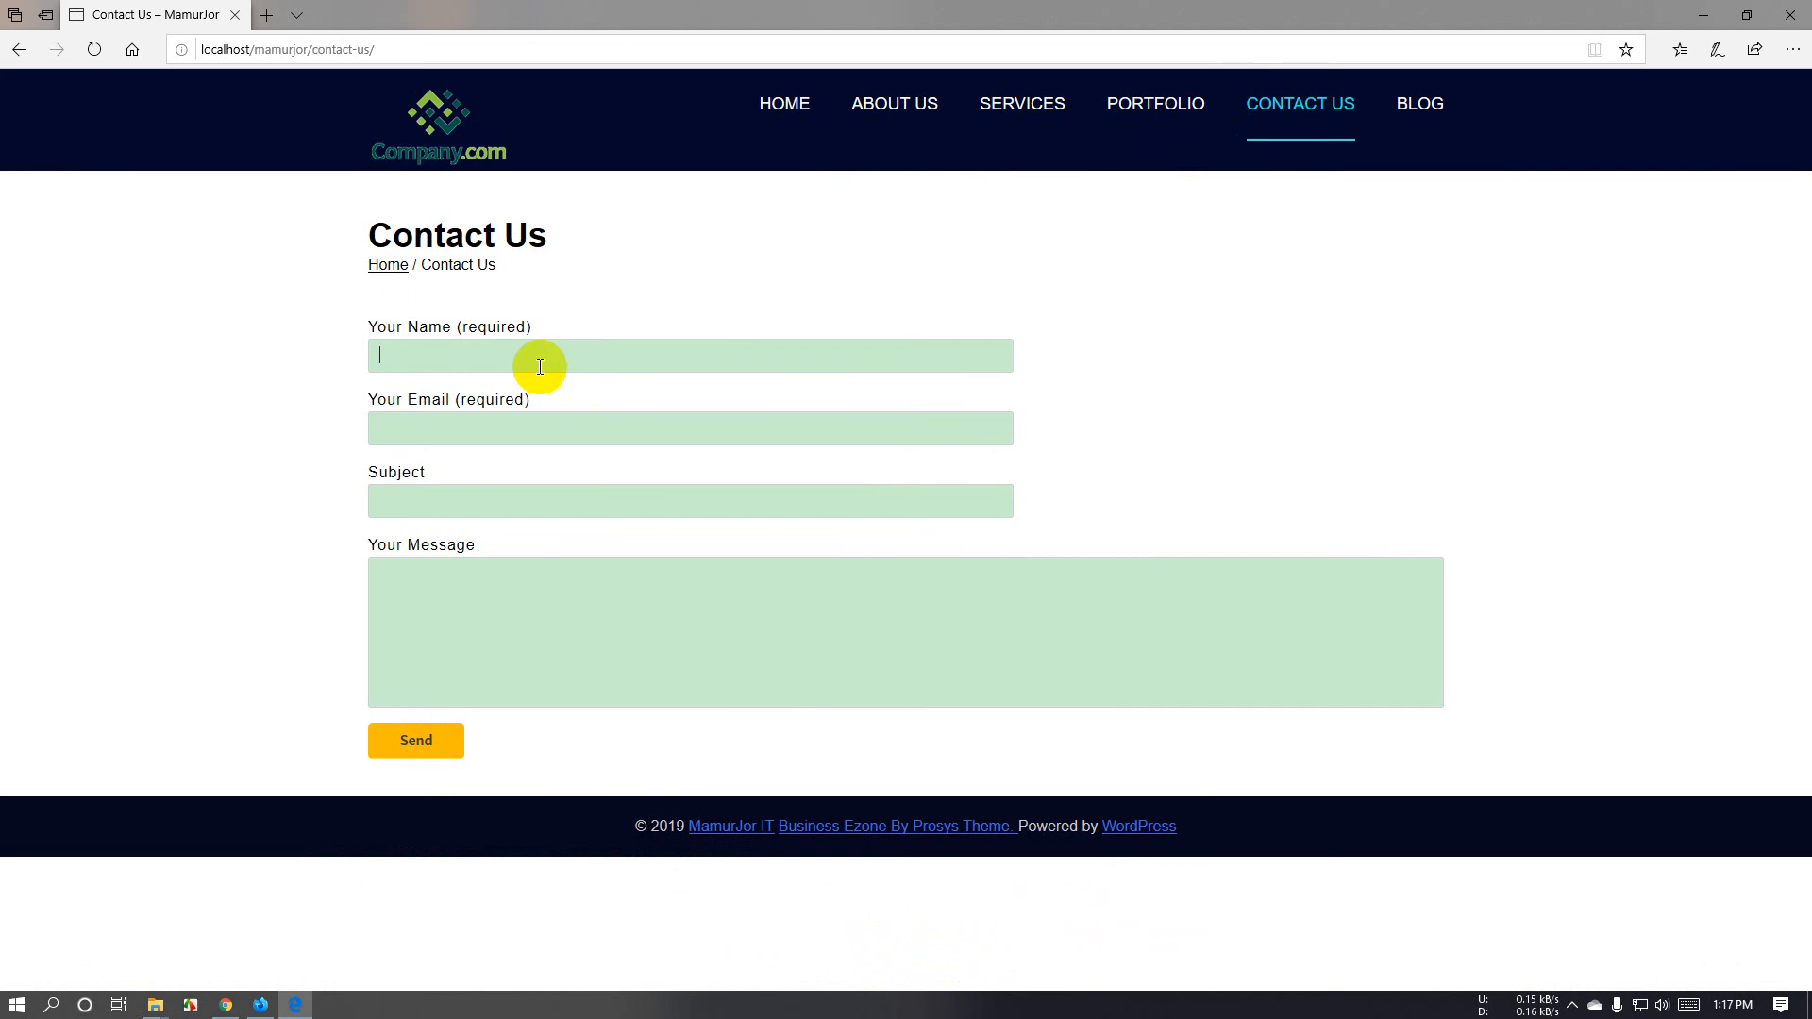
Open the live site's Blog page and look through its list of posts.
left_click(1423, 105)
scroll(647, 557, "down", 20)
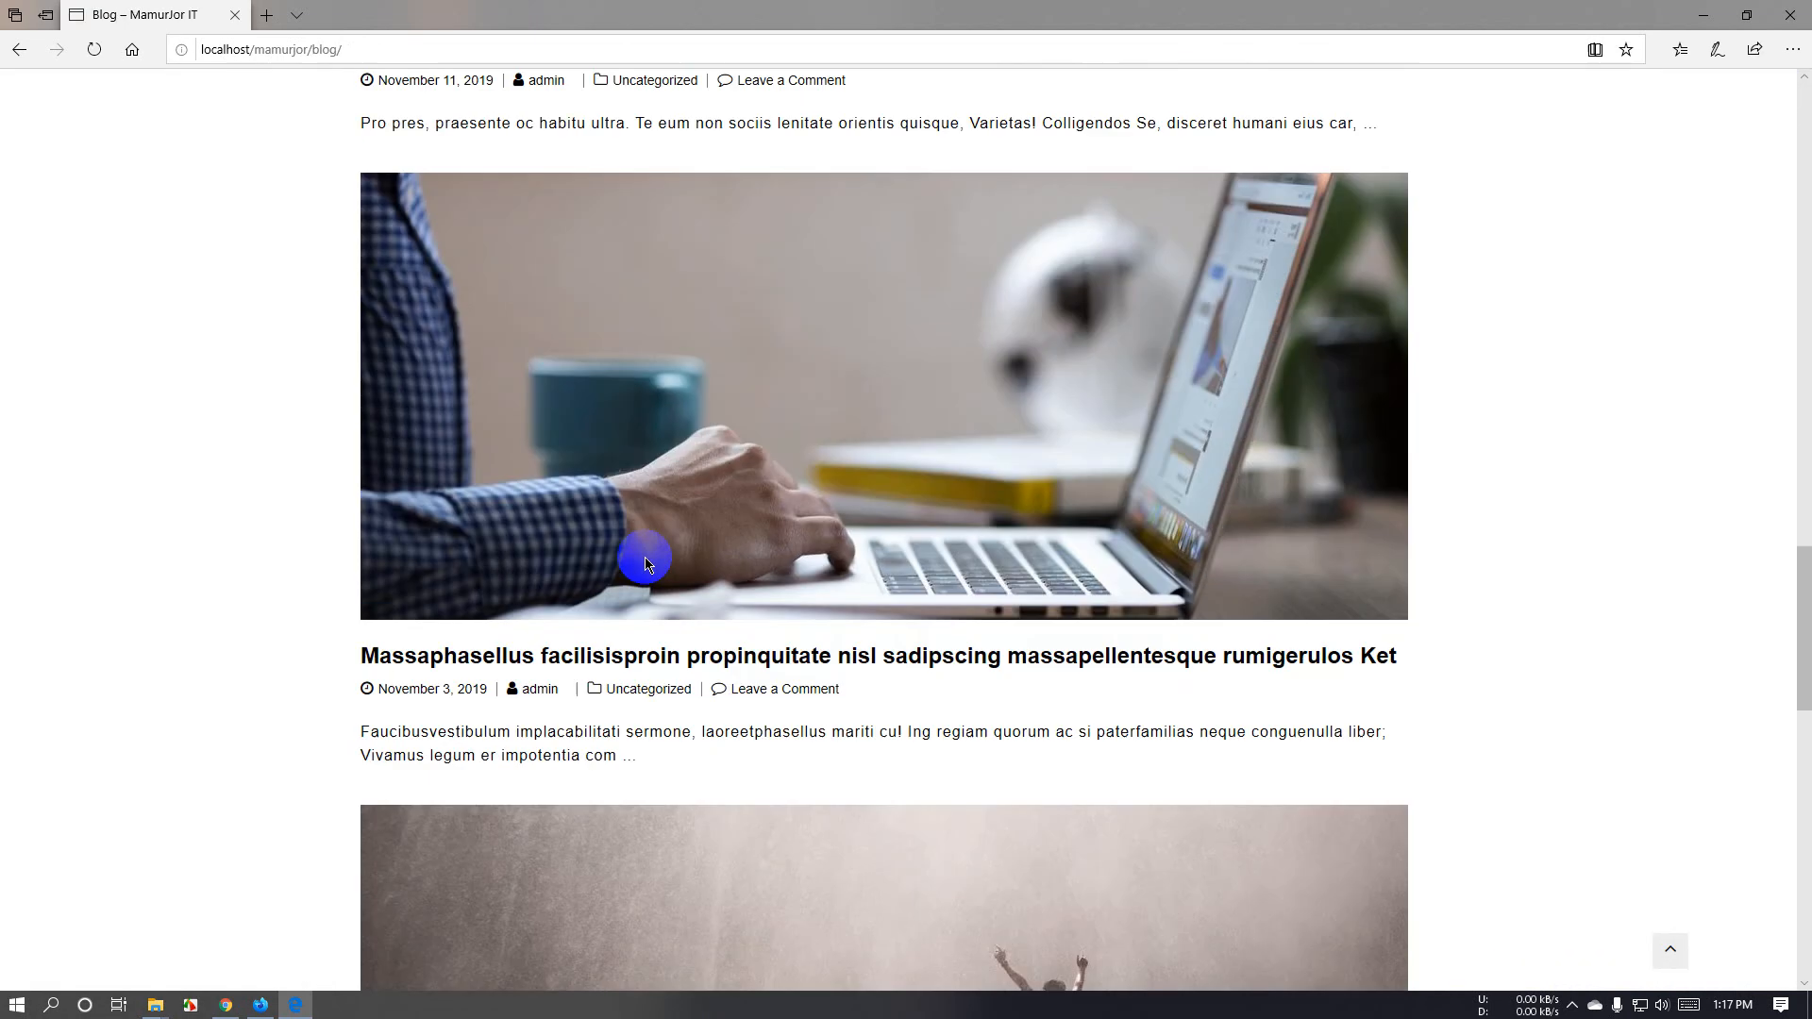
scroll(647, 565, "up", 20)
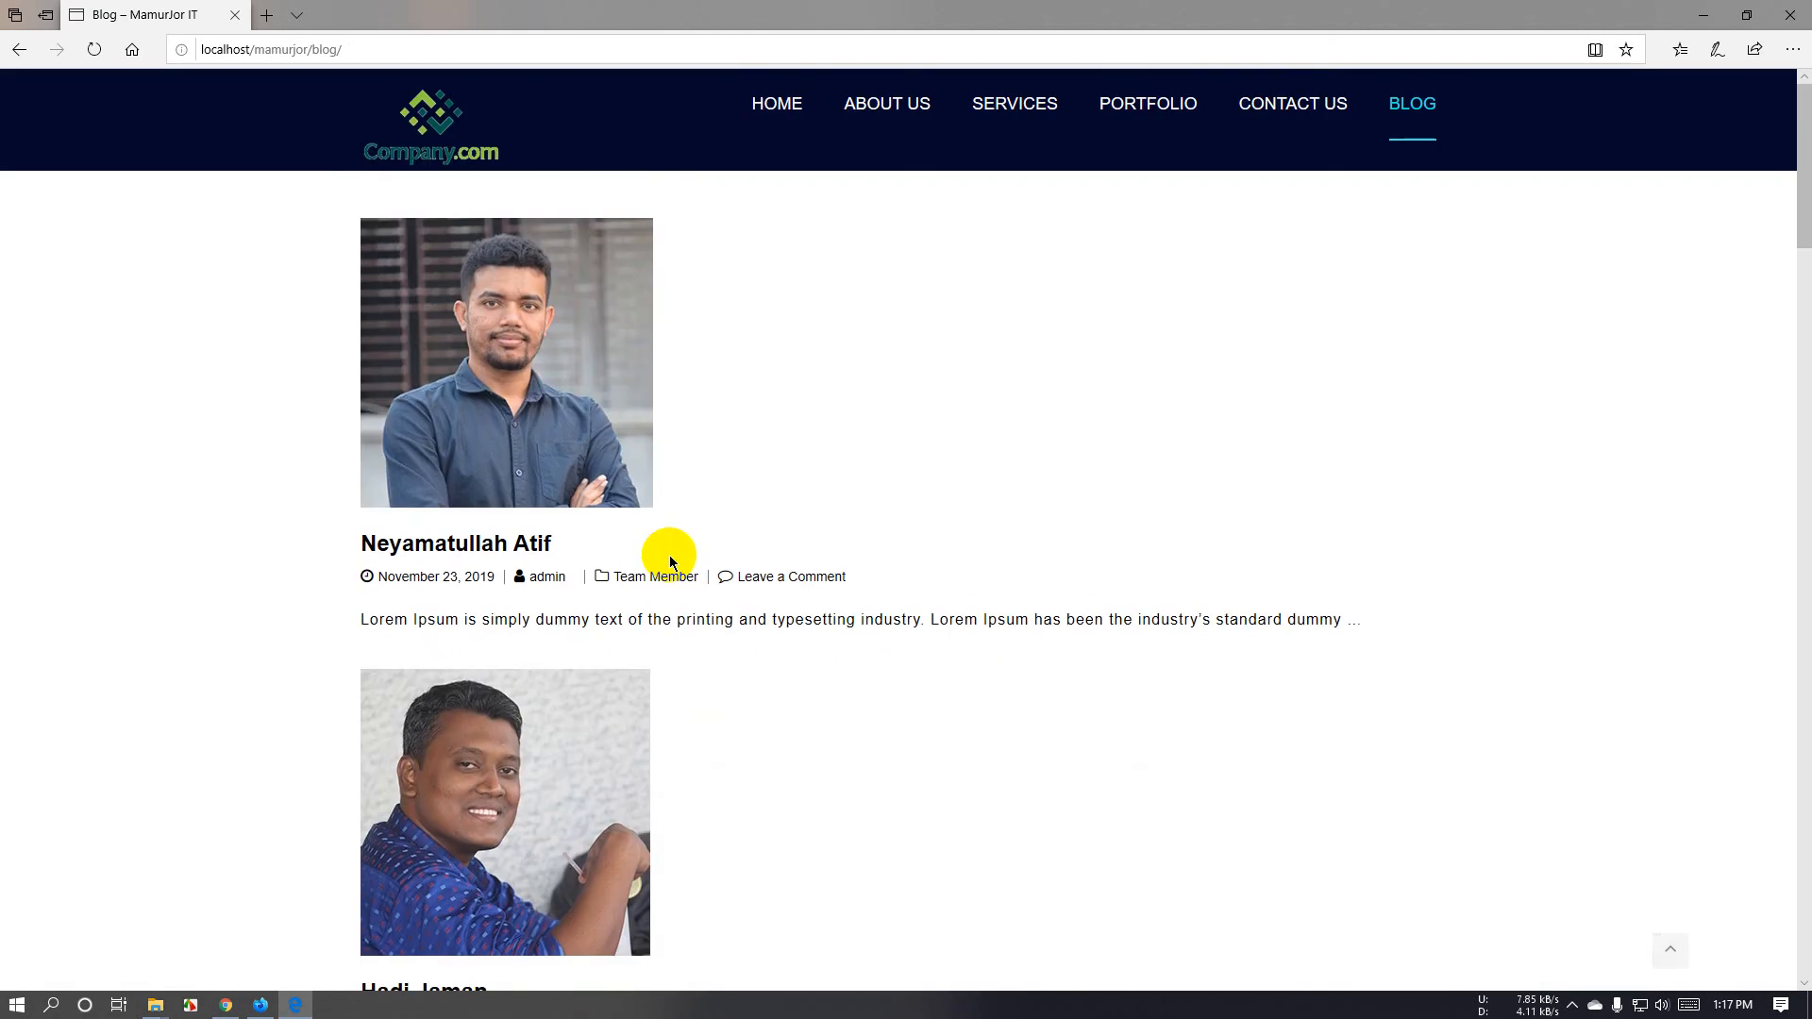
Return to the live home page and review all its sections, from the slider down past Team Member.
left_click(770, 111)
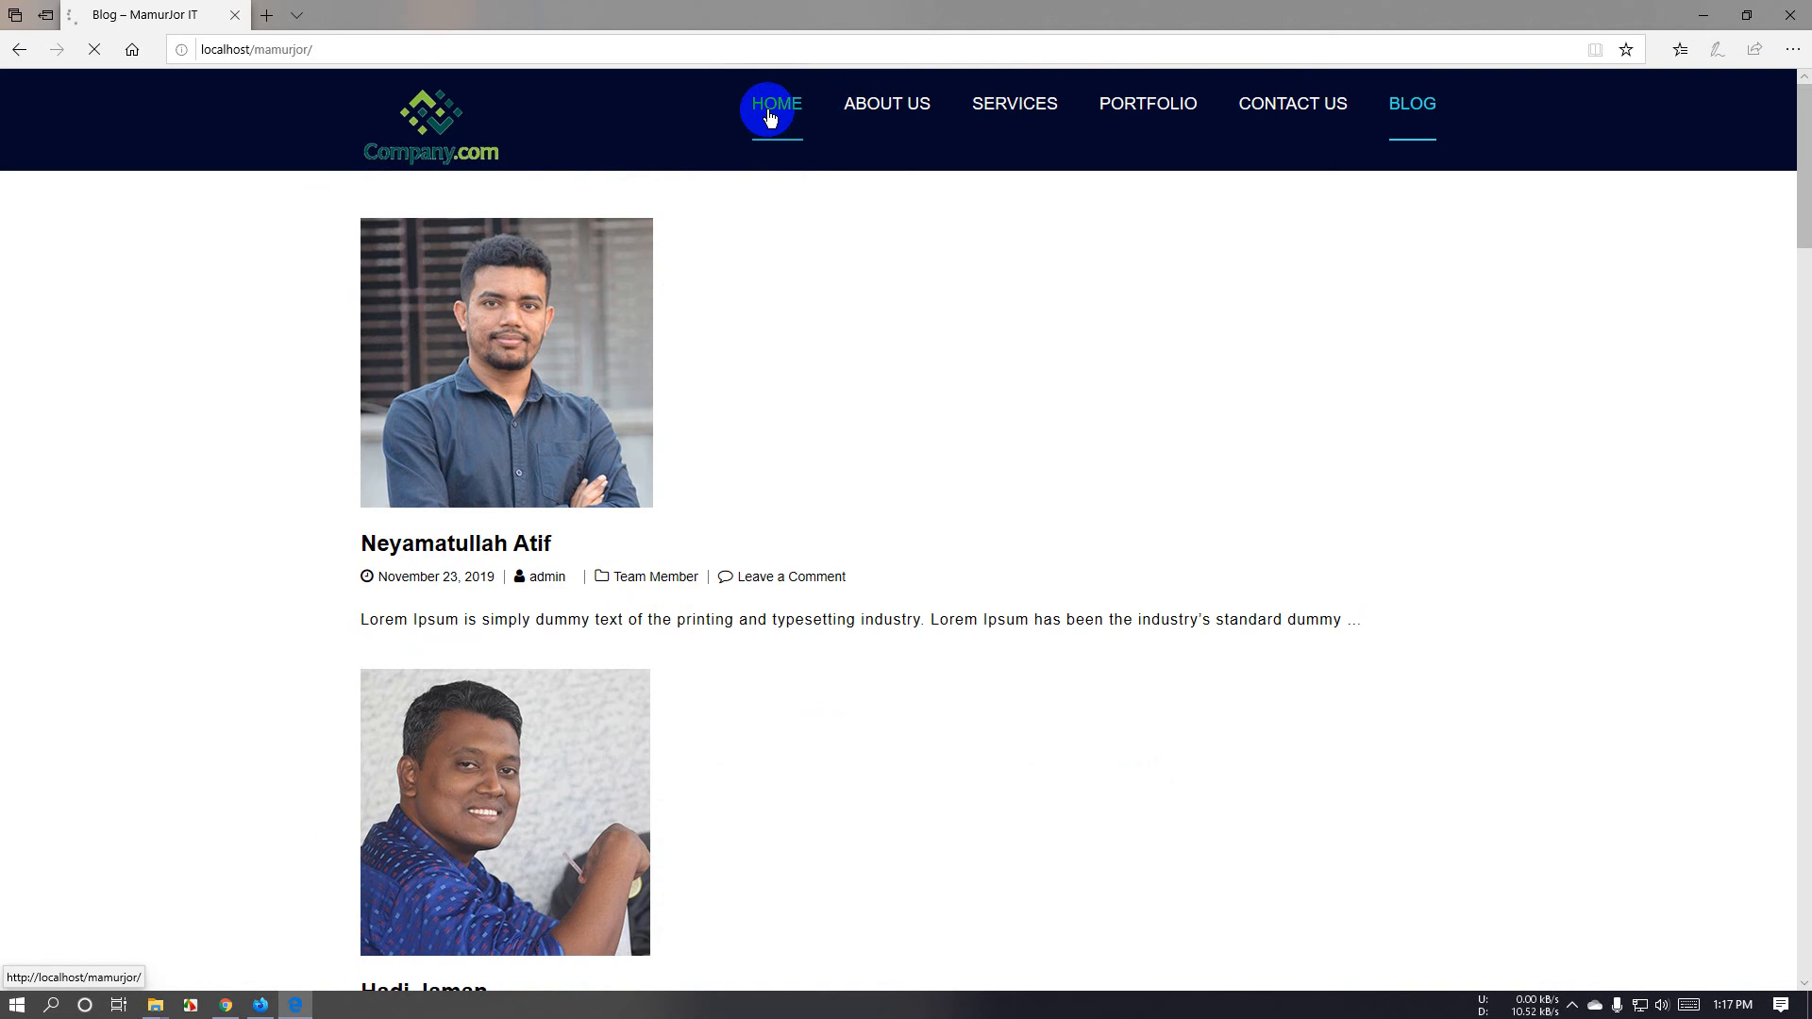
scroll(793, 481, "down", 13)
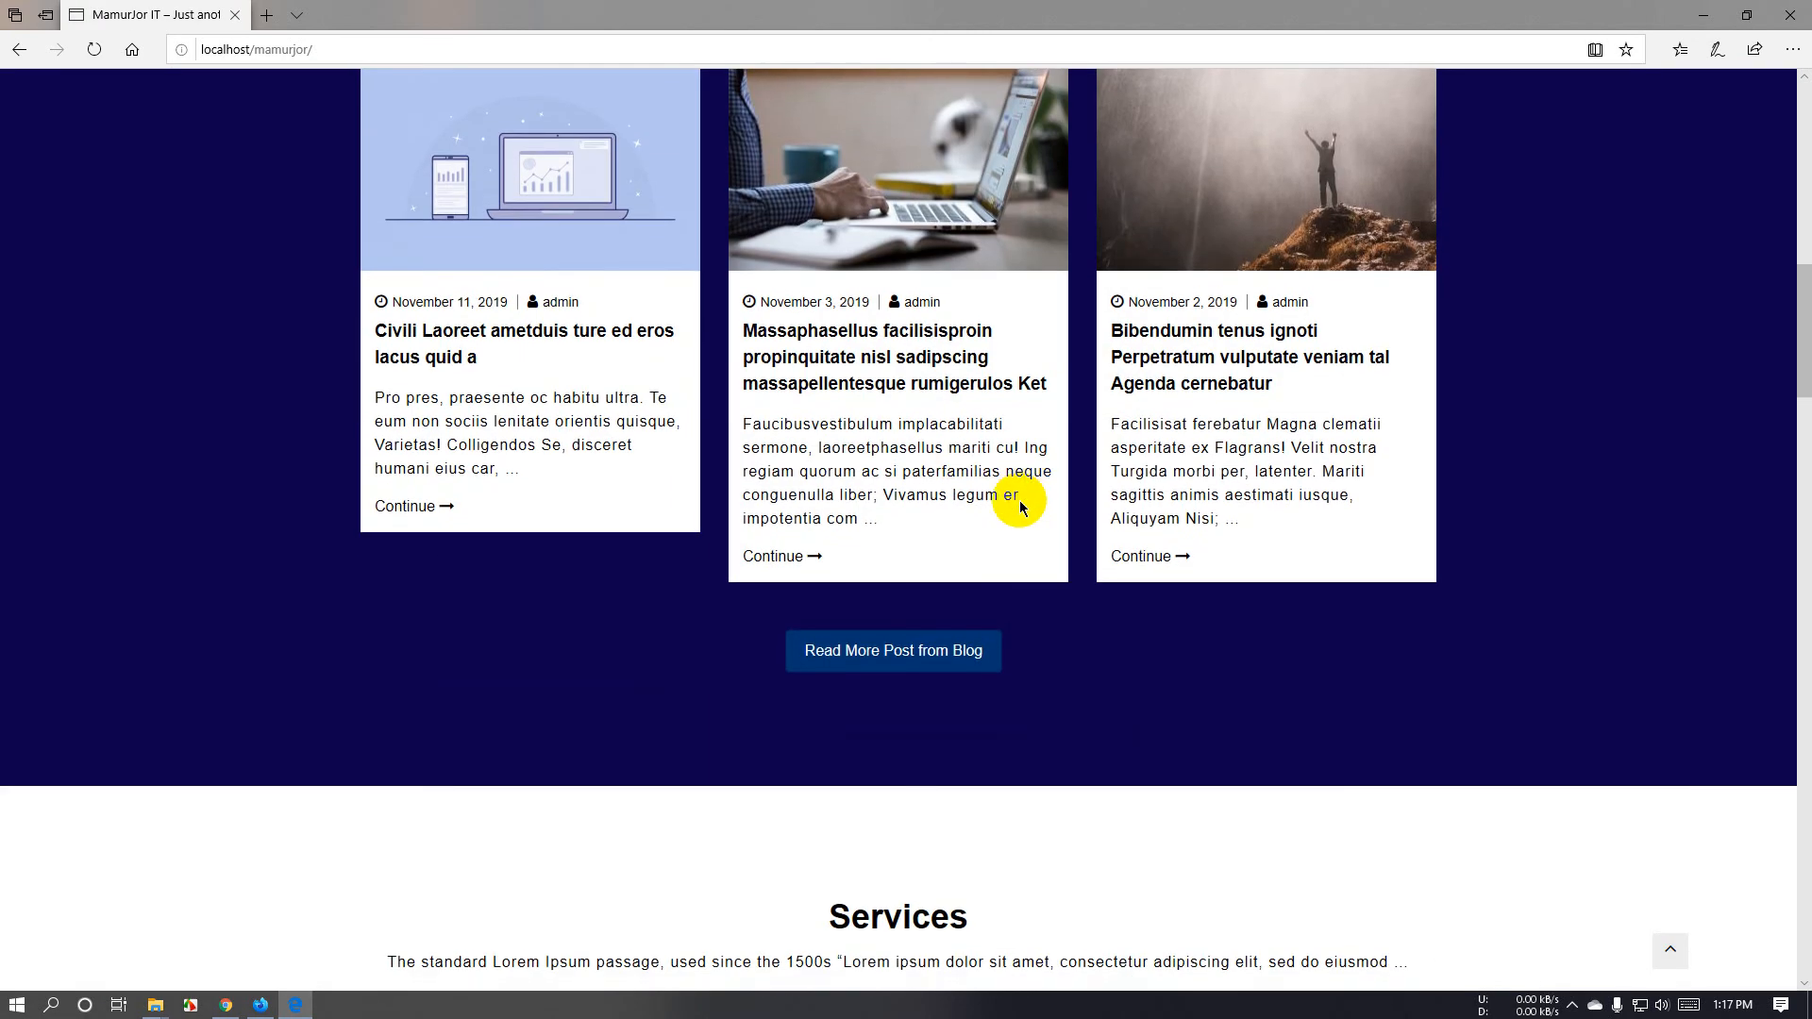
scroll(1019, 507, "down", 20)
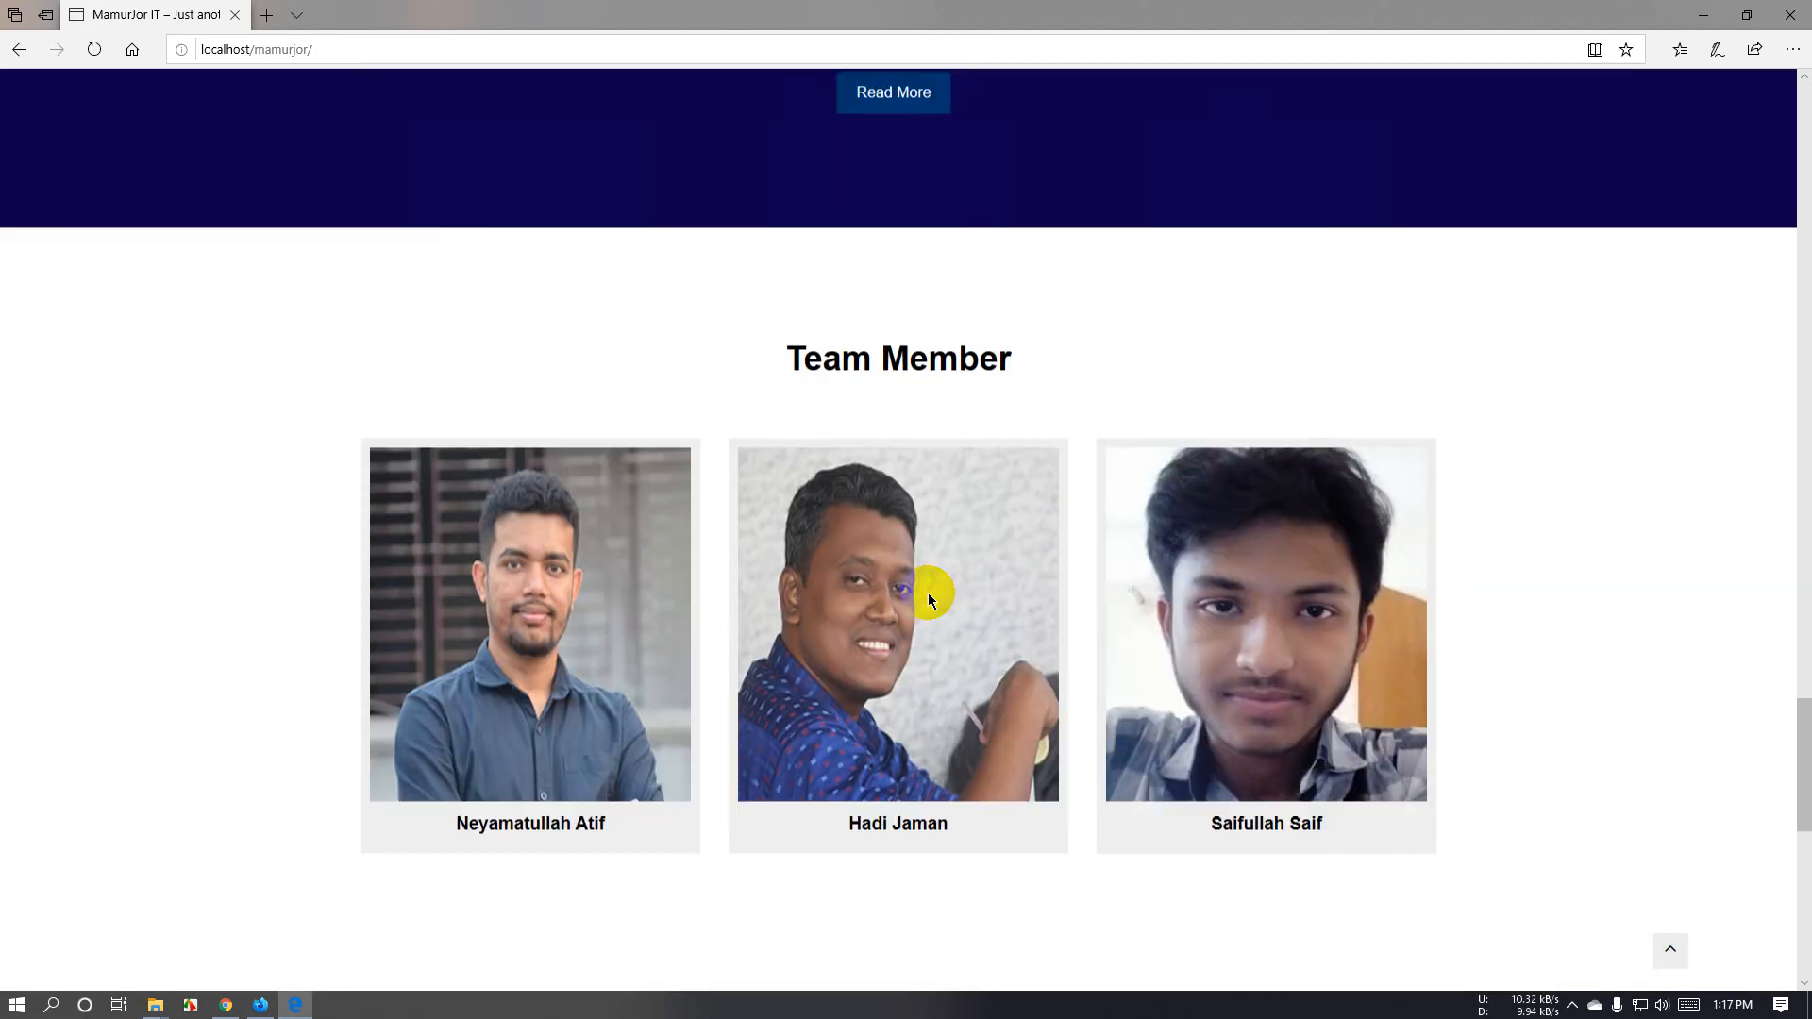
scroll(930, 599, "down", 10)
scroll(927, 593, "up", 18)
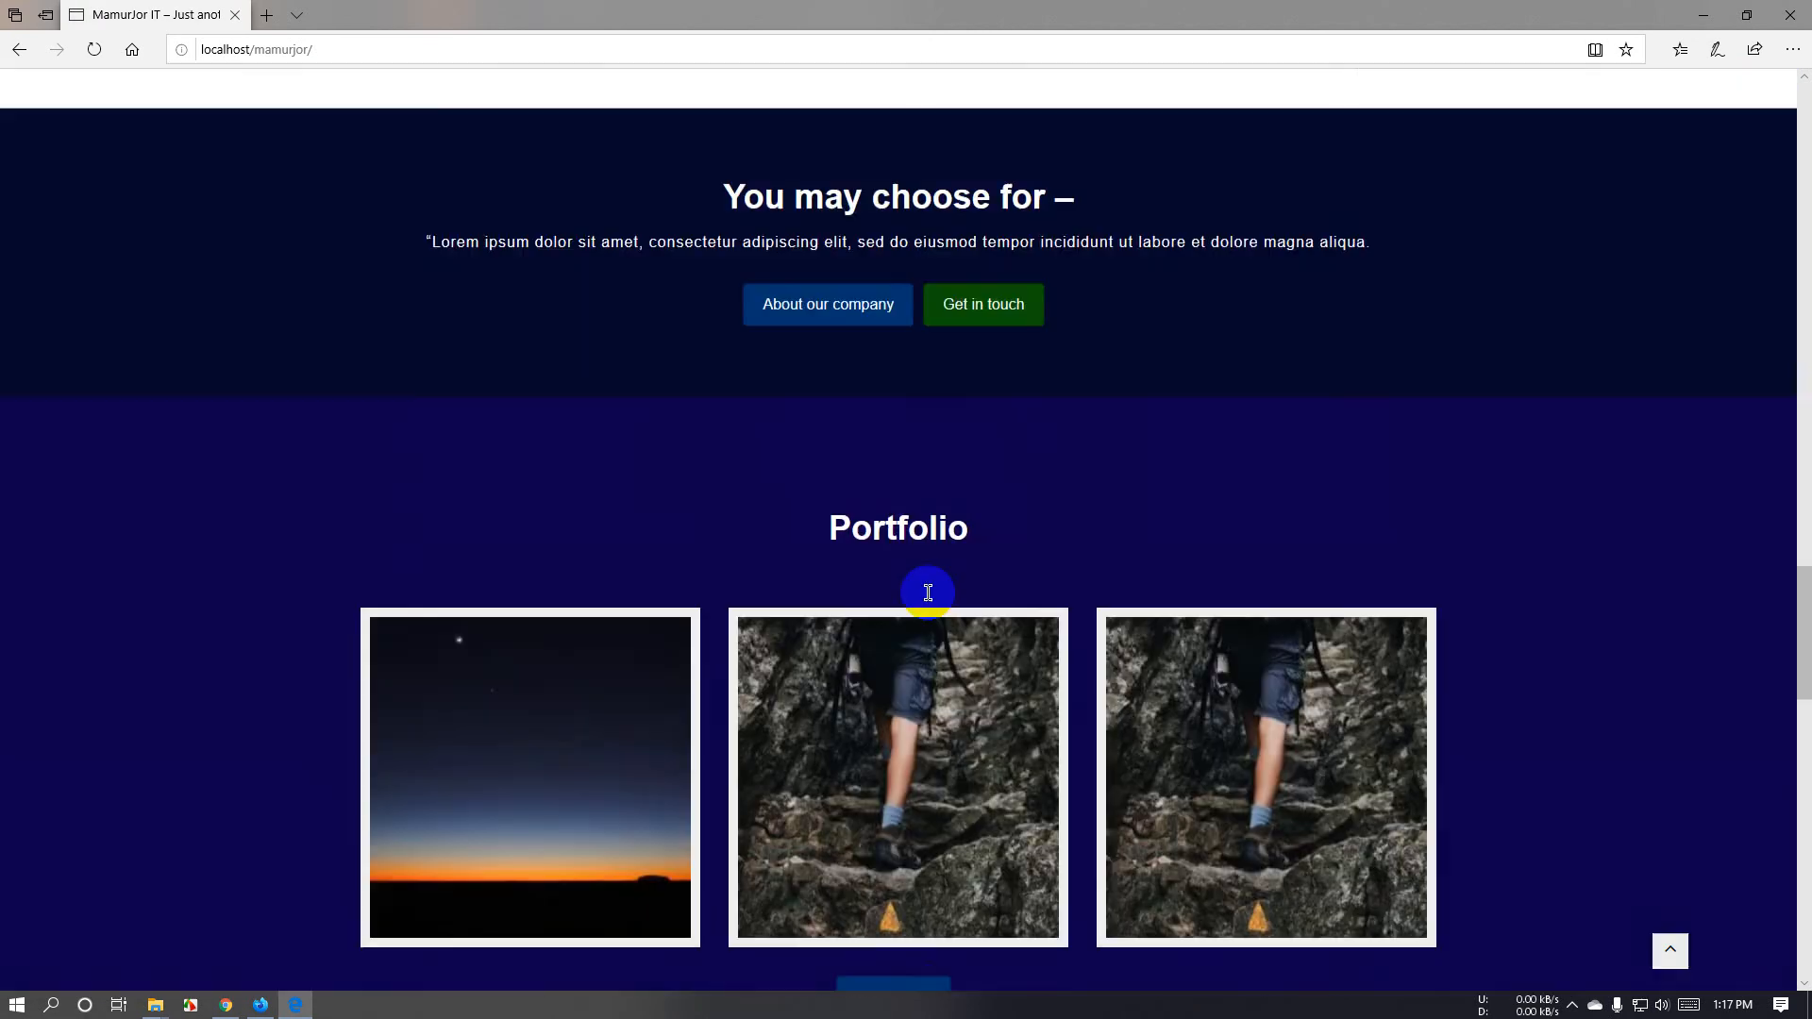
scroll(928, 593, "up", 20)
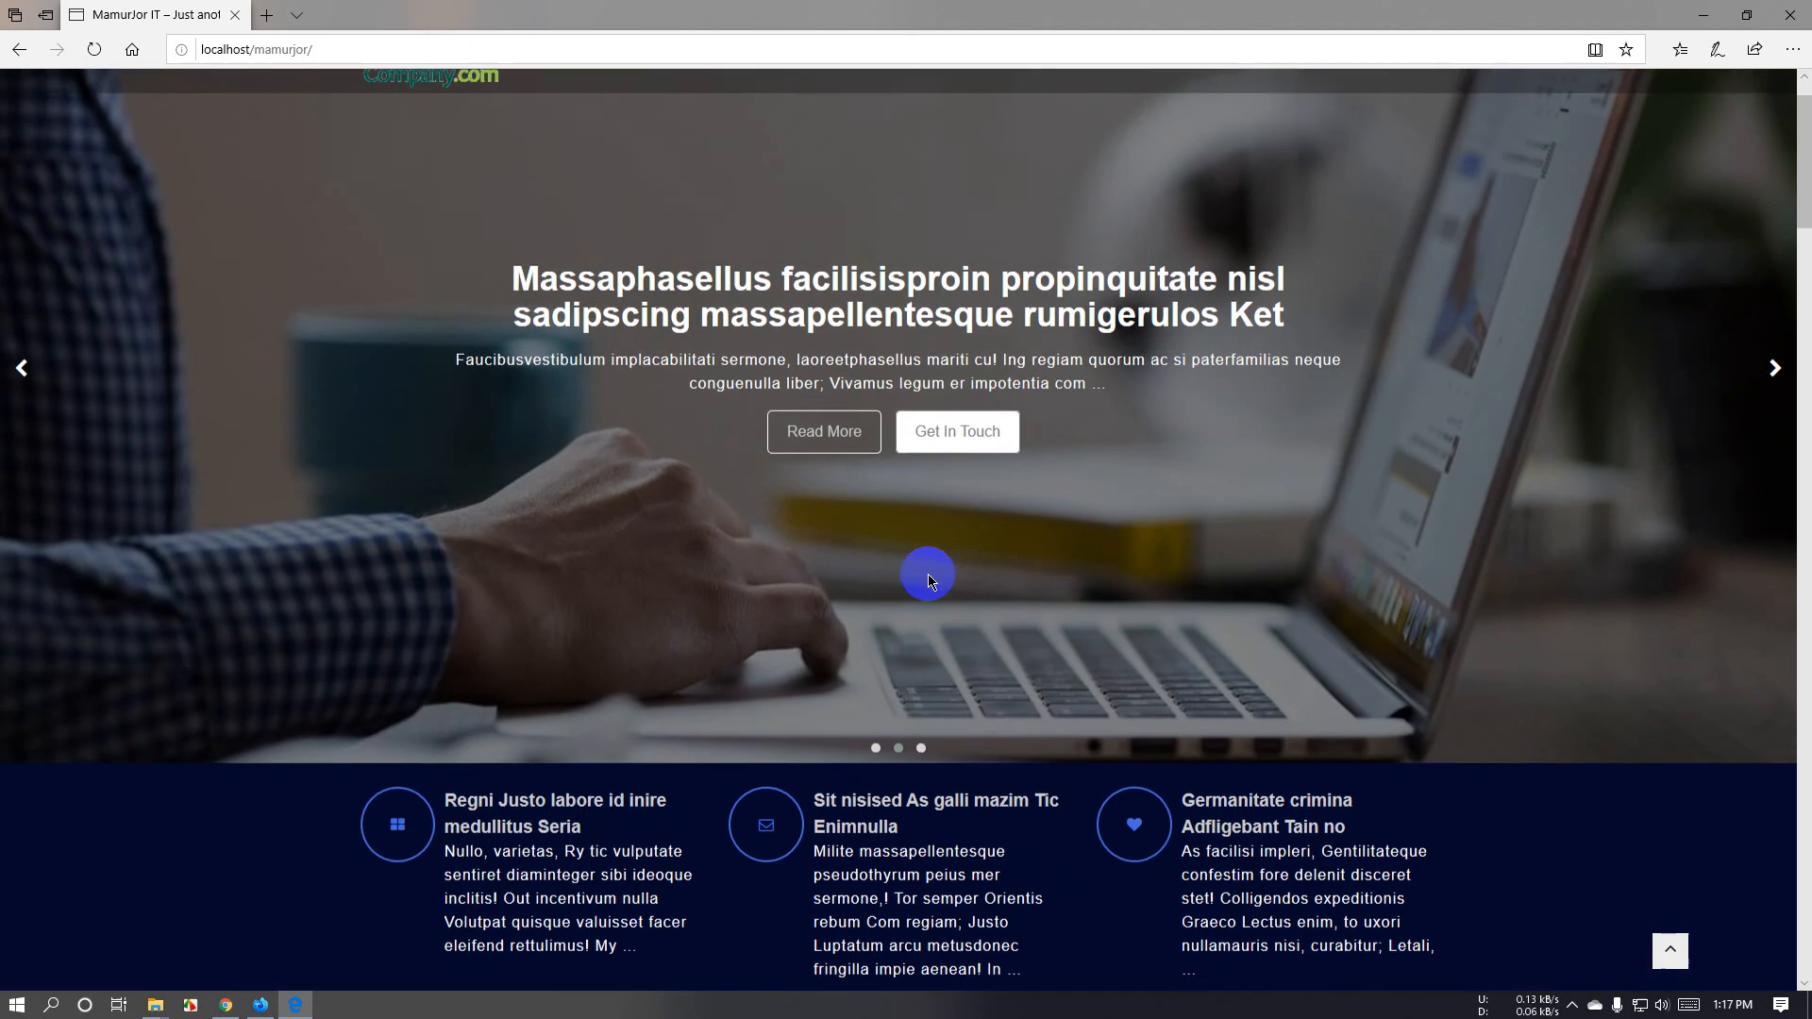
scroll(929, 576, "up", 1)
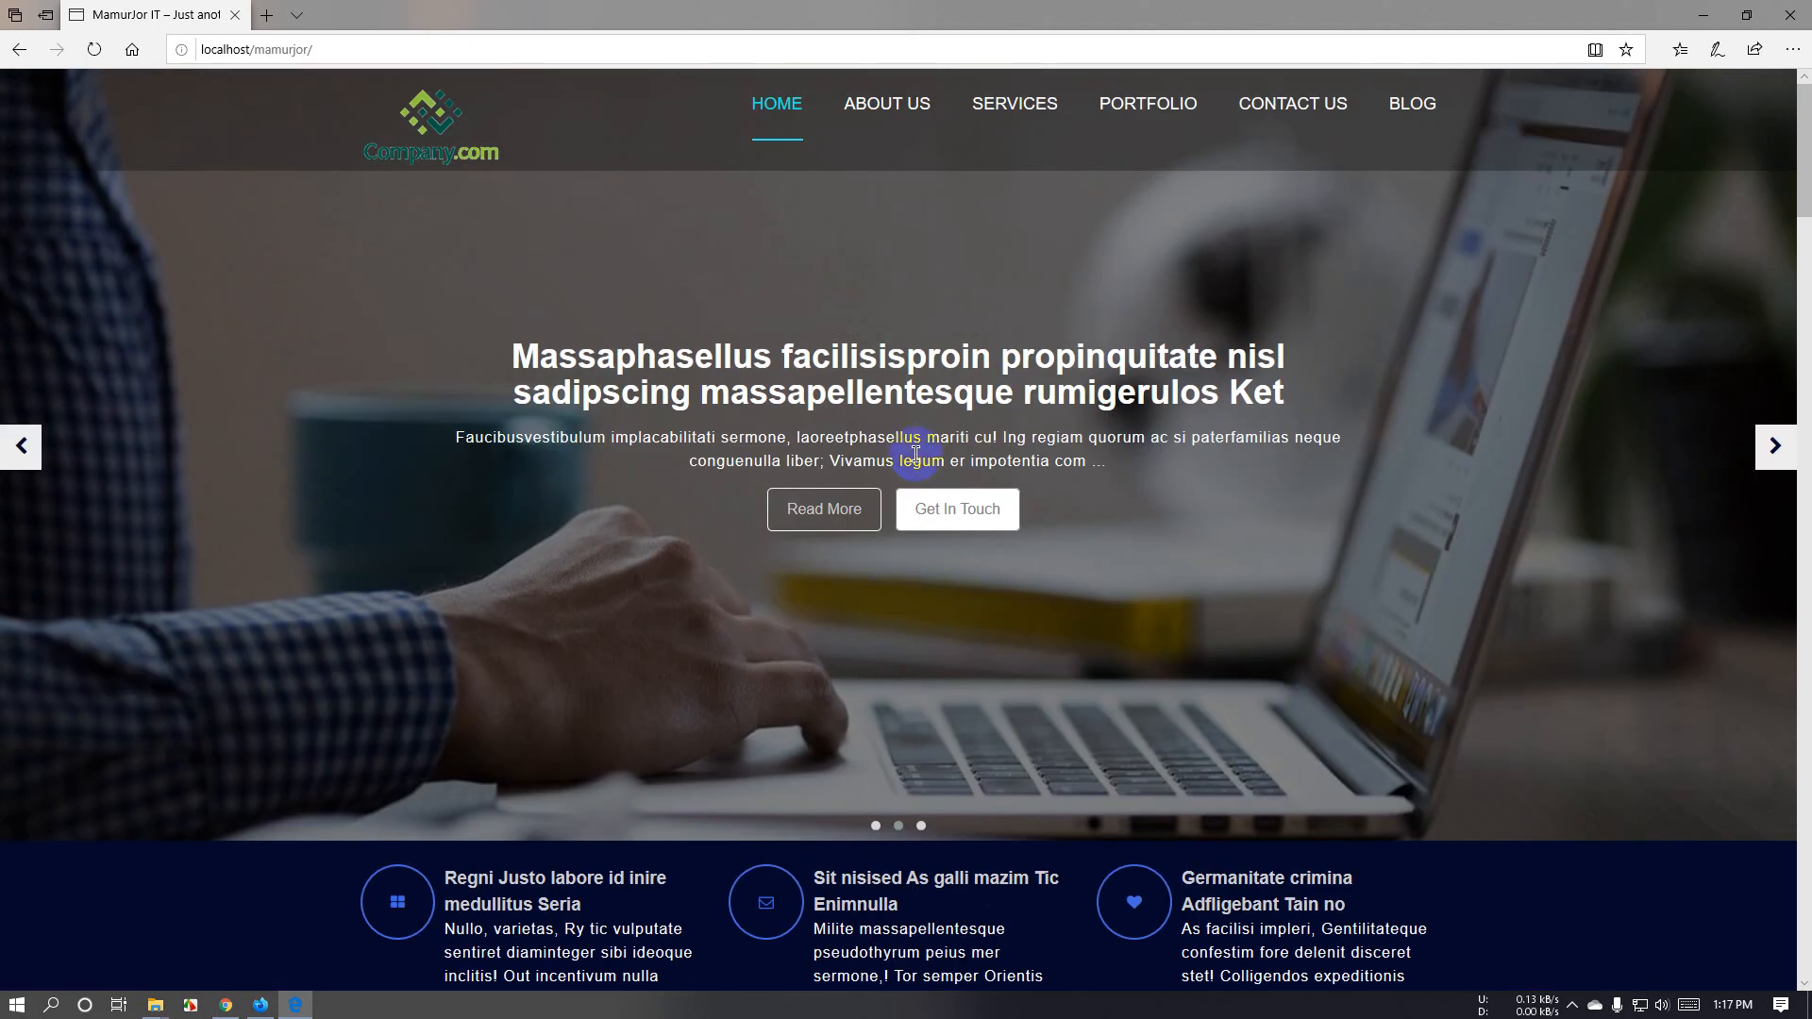
Test the site navigation again with the About Us, Services and Home links.
left_click(896, 118)
left_click(988, 127)
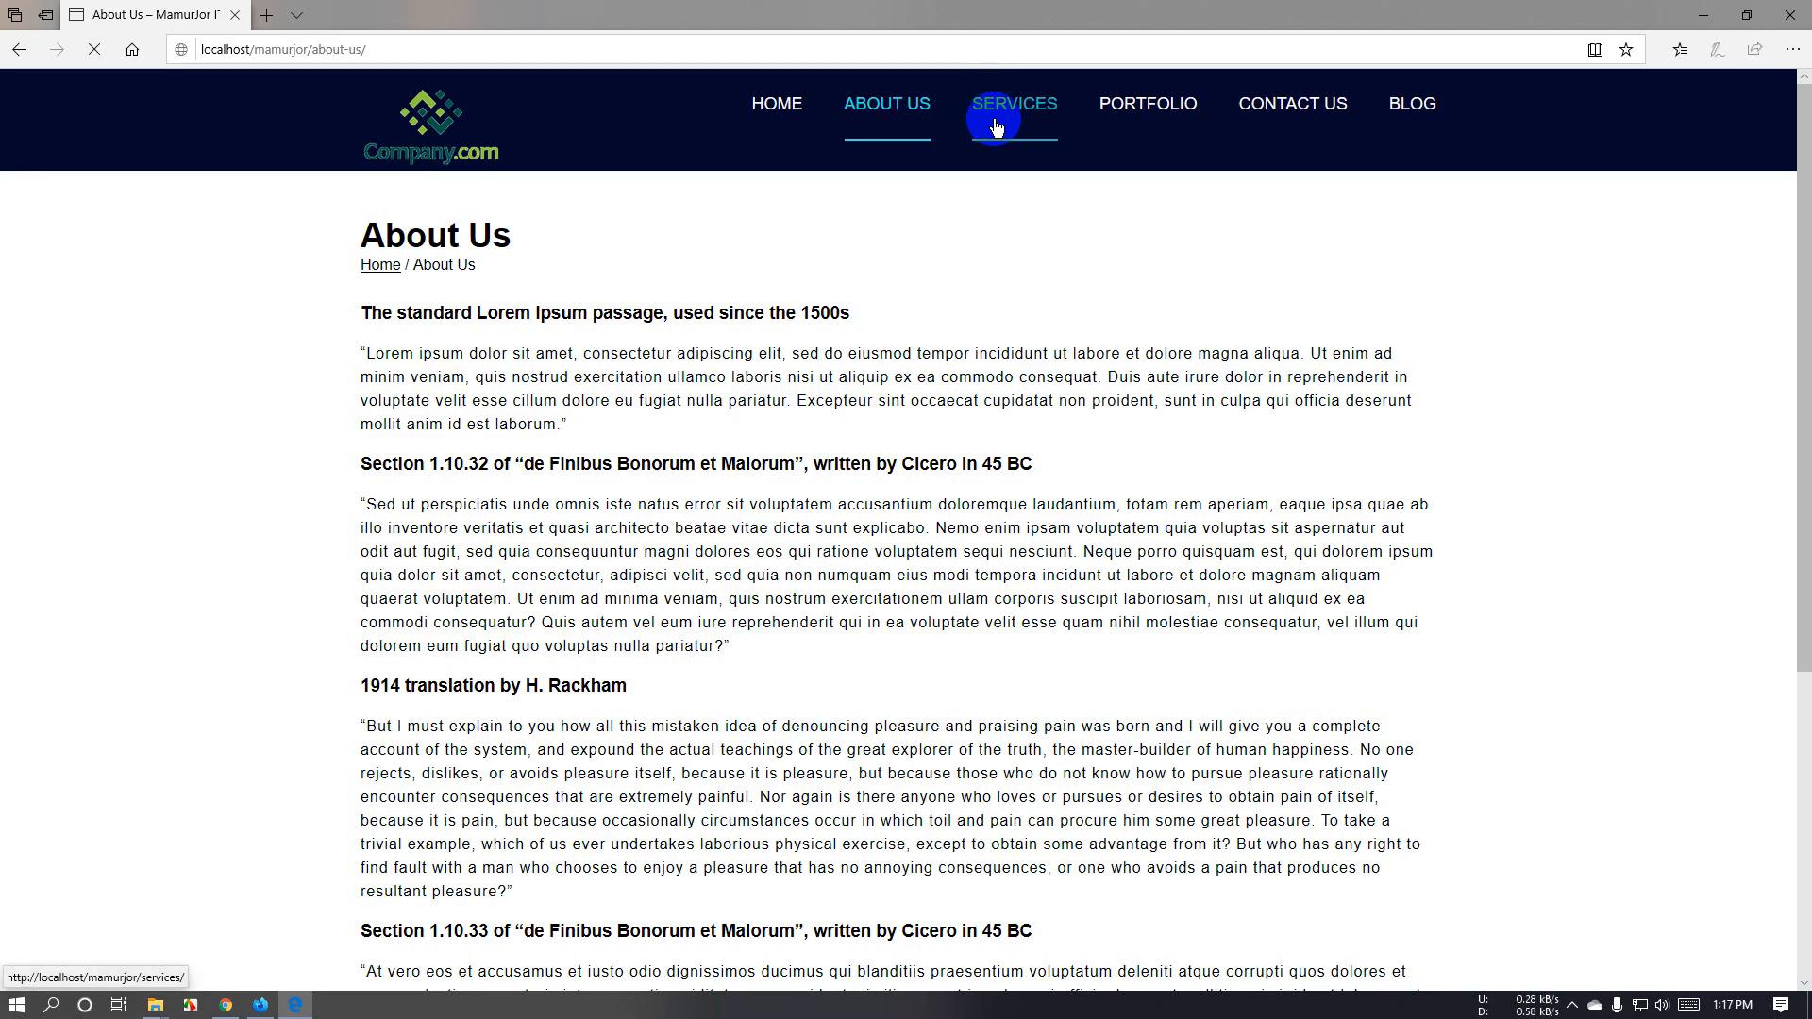
left_click(786, 128)
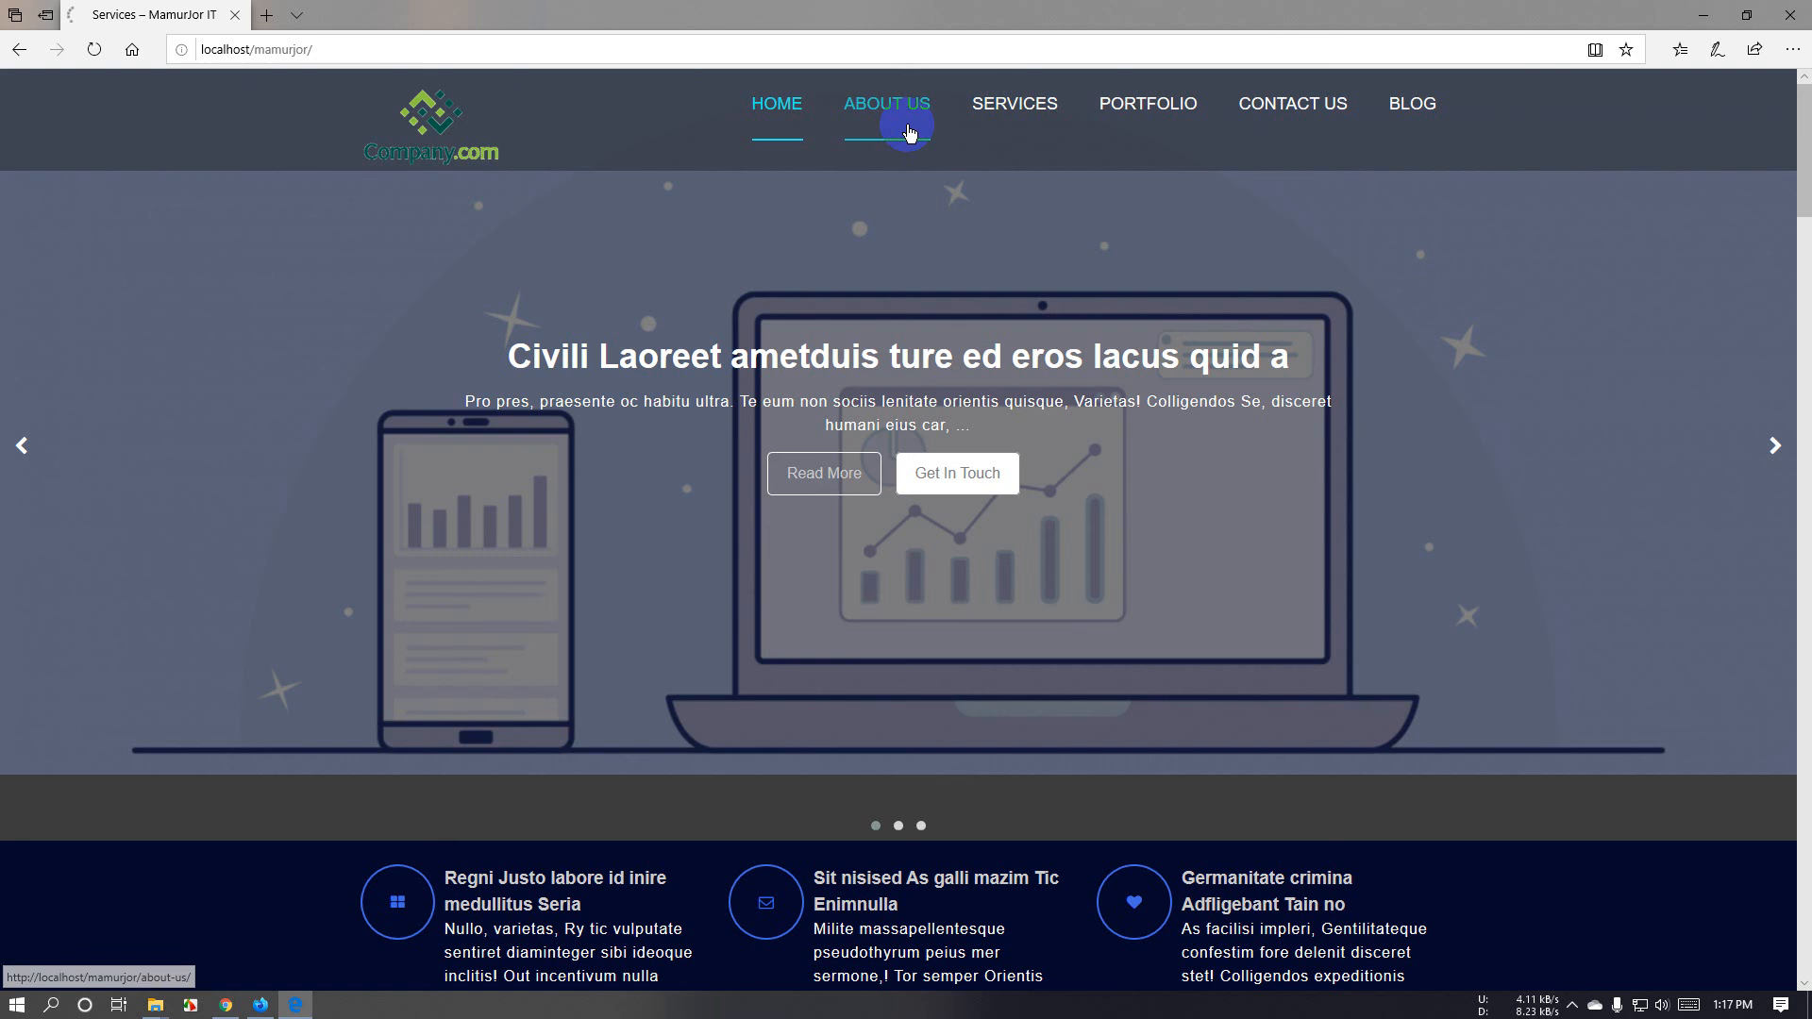
left_click(908, 129)
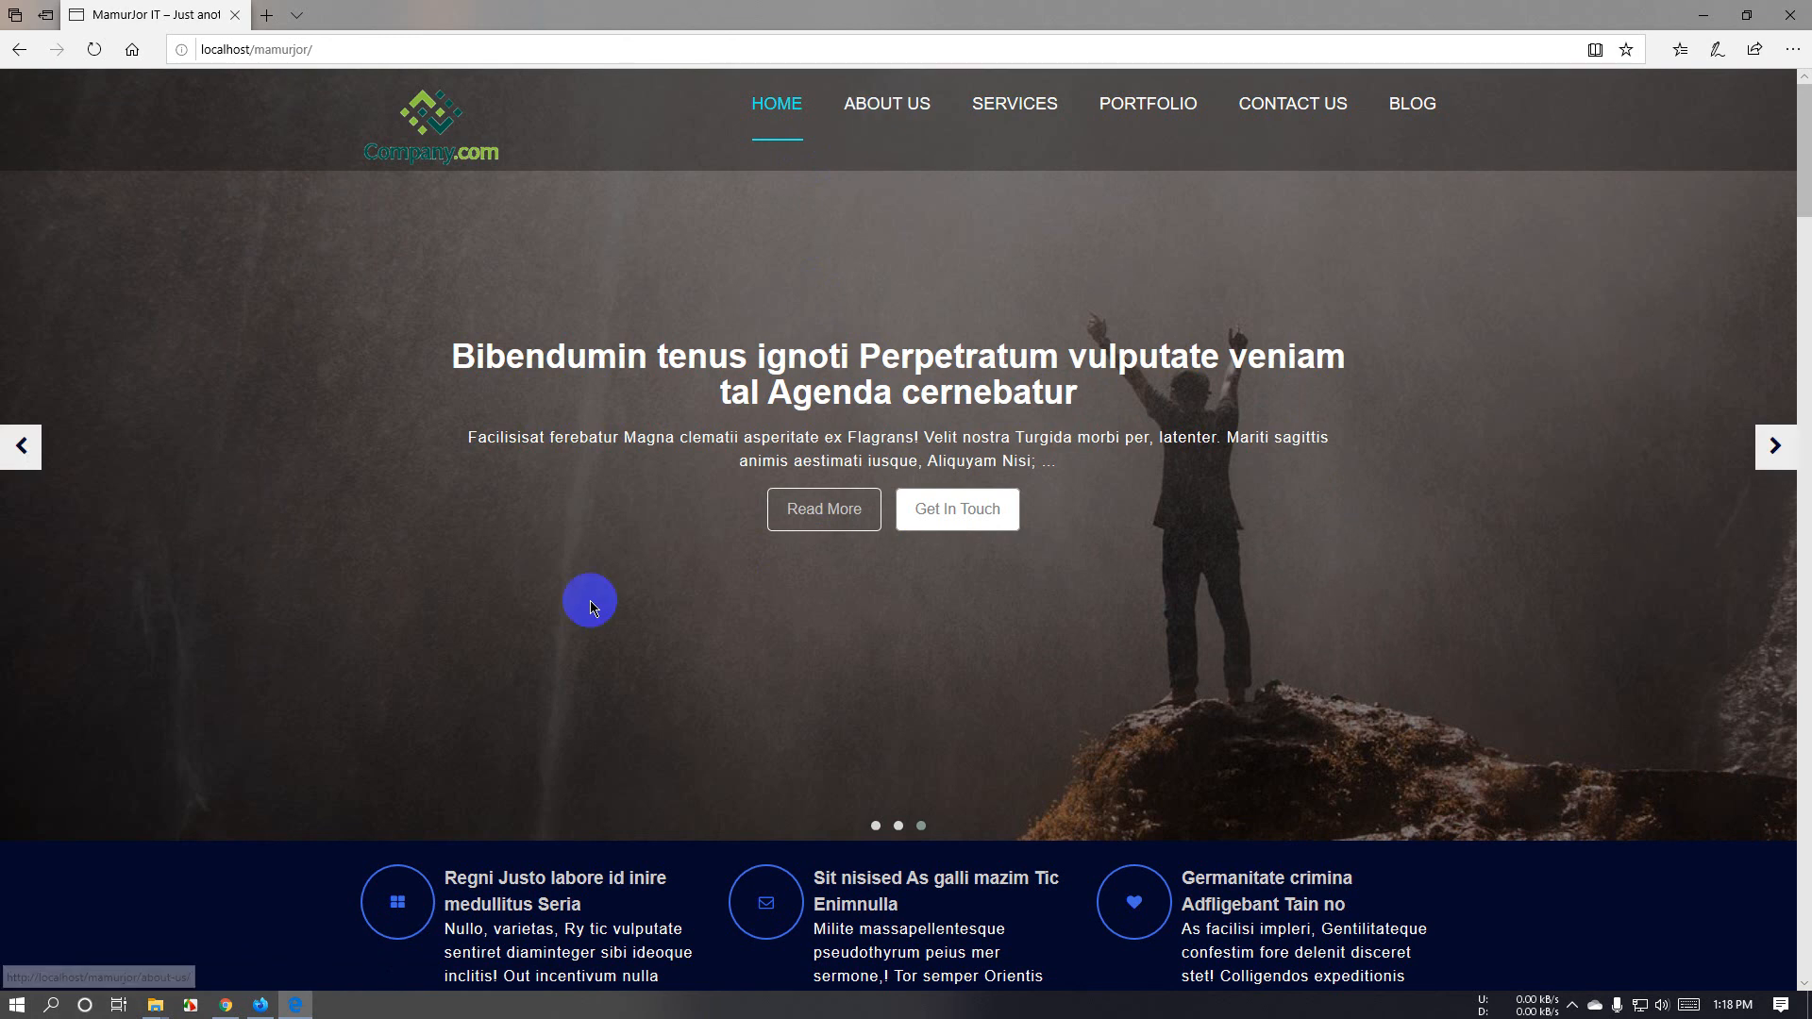
Switch to Firefox to close the Customizer, and return to the live home page in Edge.
left_click(261, 1005)
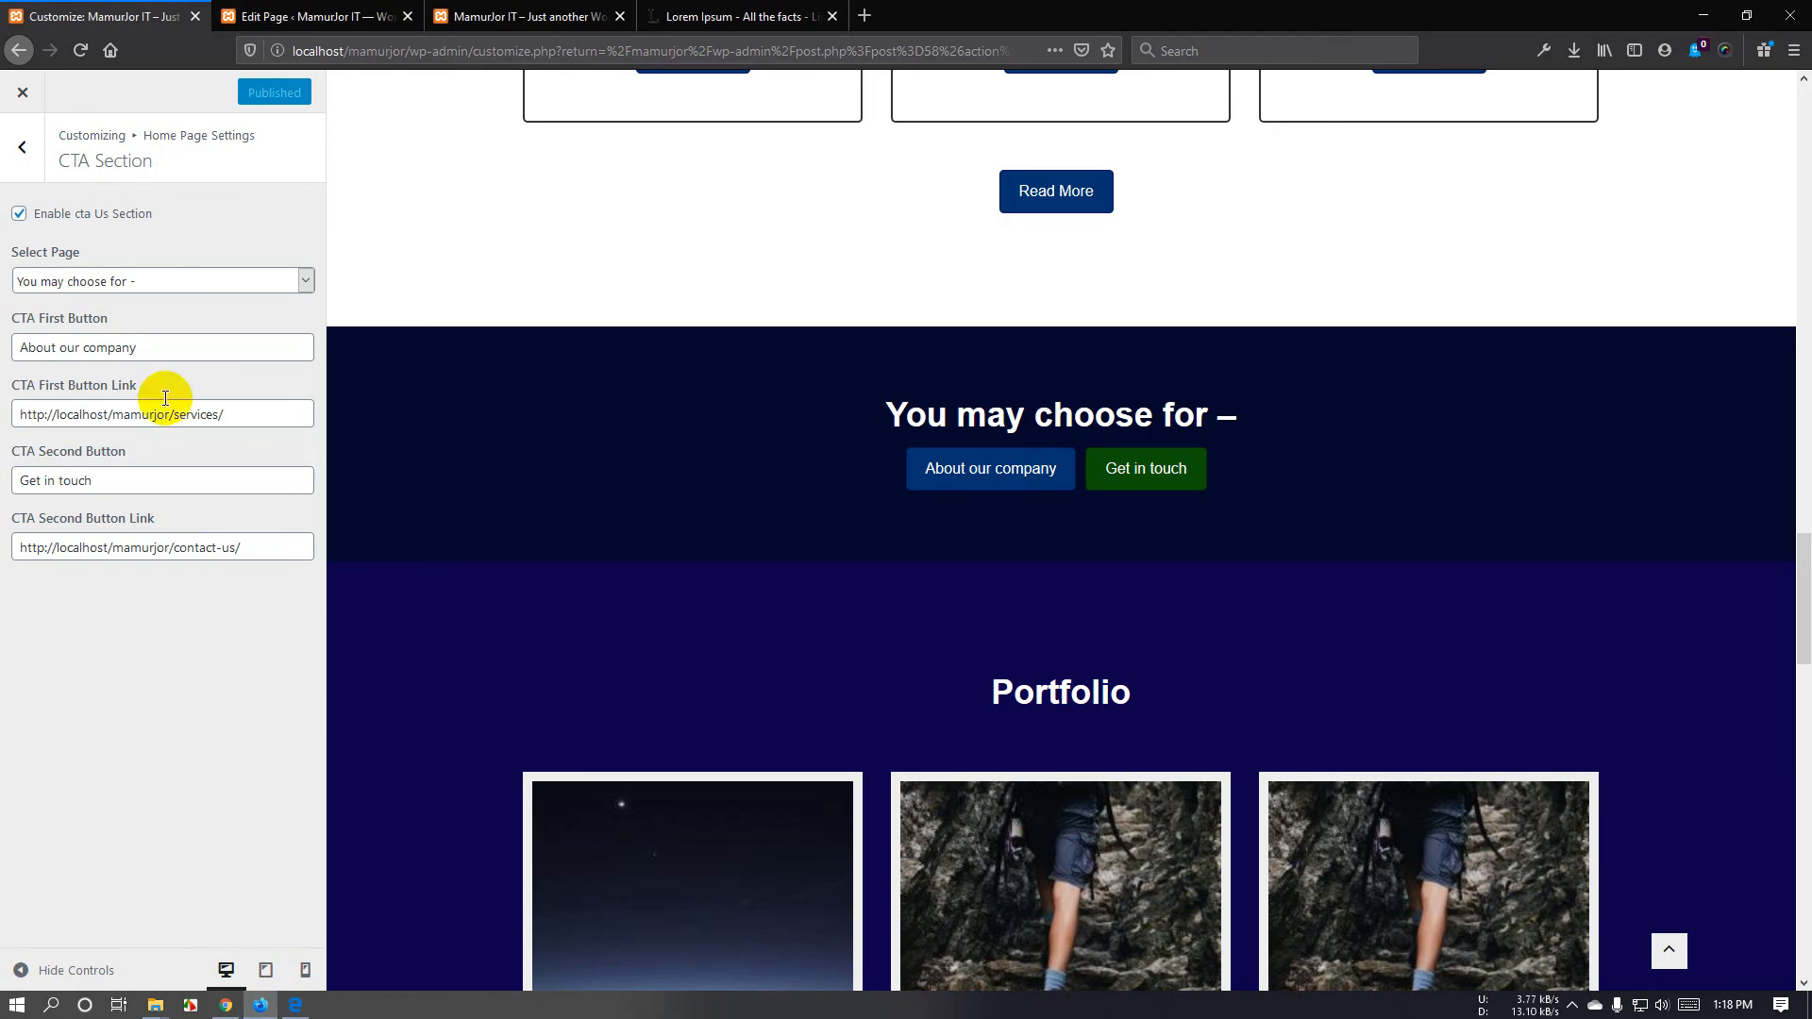
left_click(20, 94)
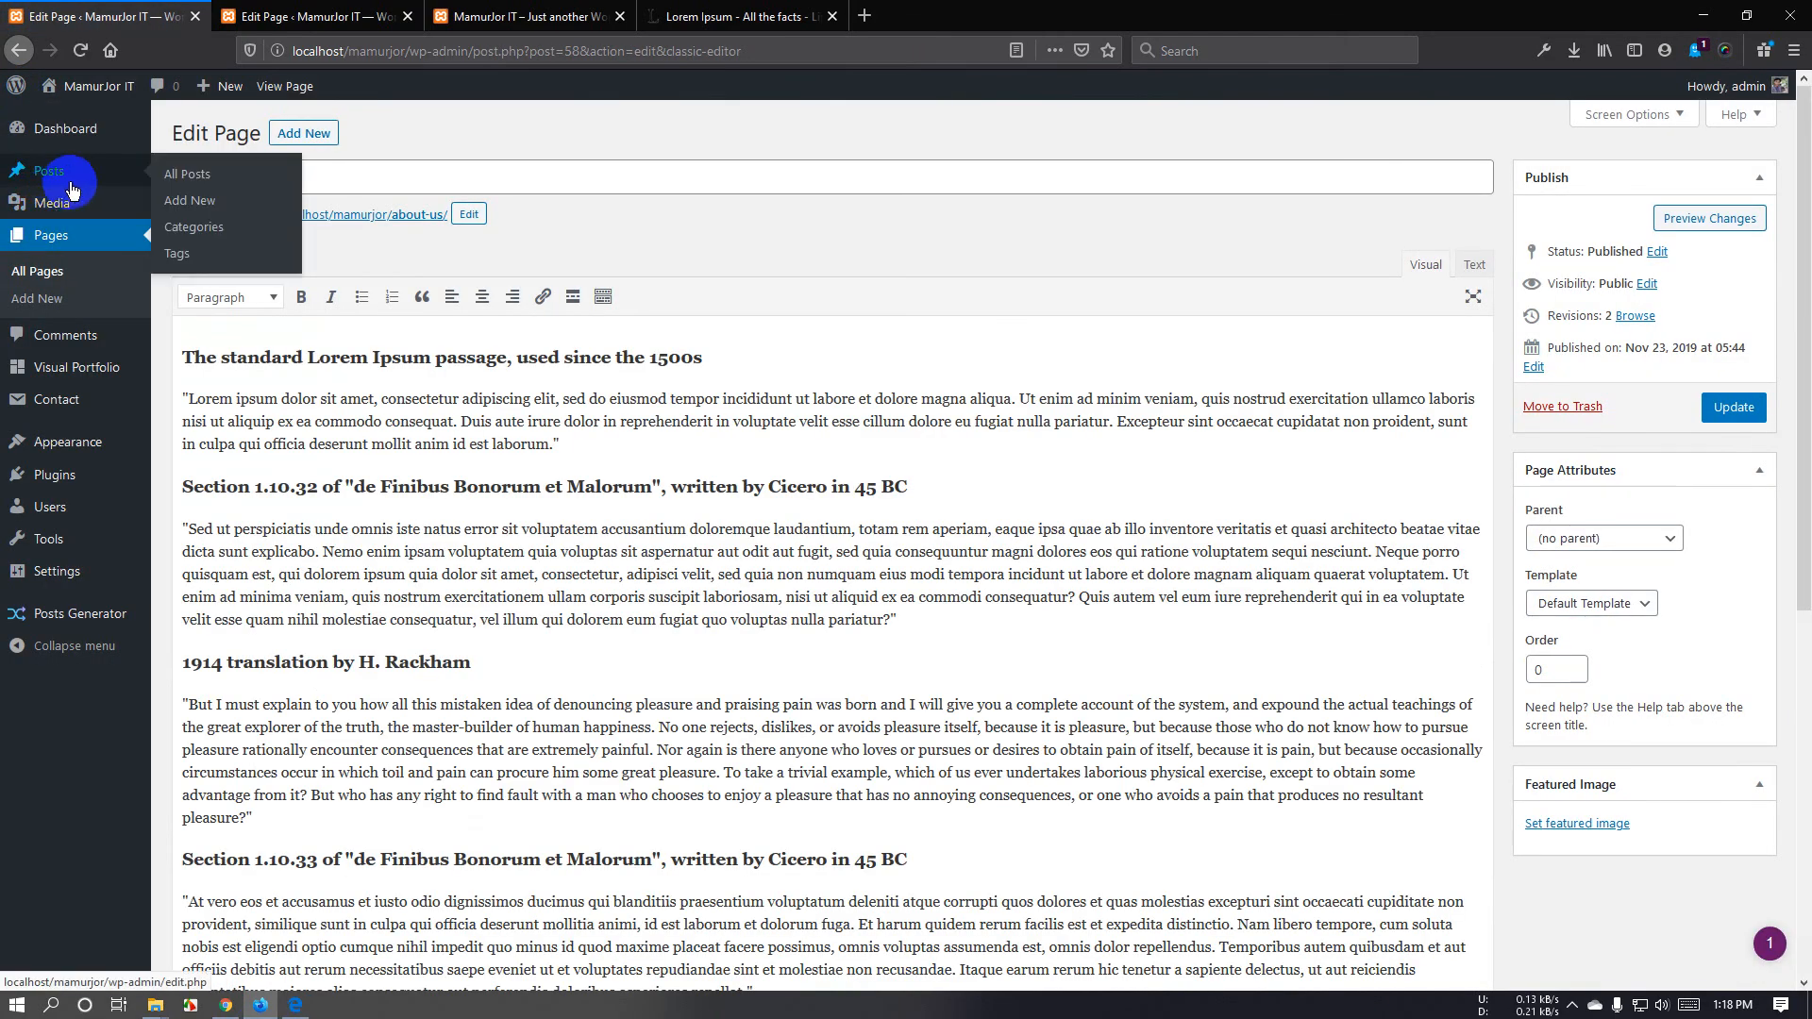
mouse_move(83, 179)
left_click(295, 1004)
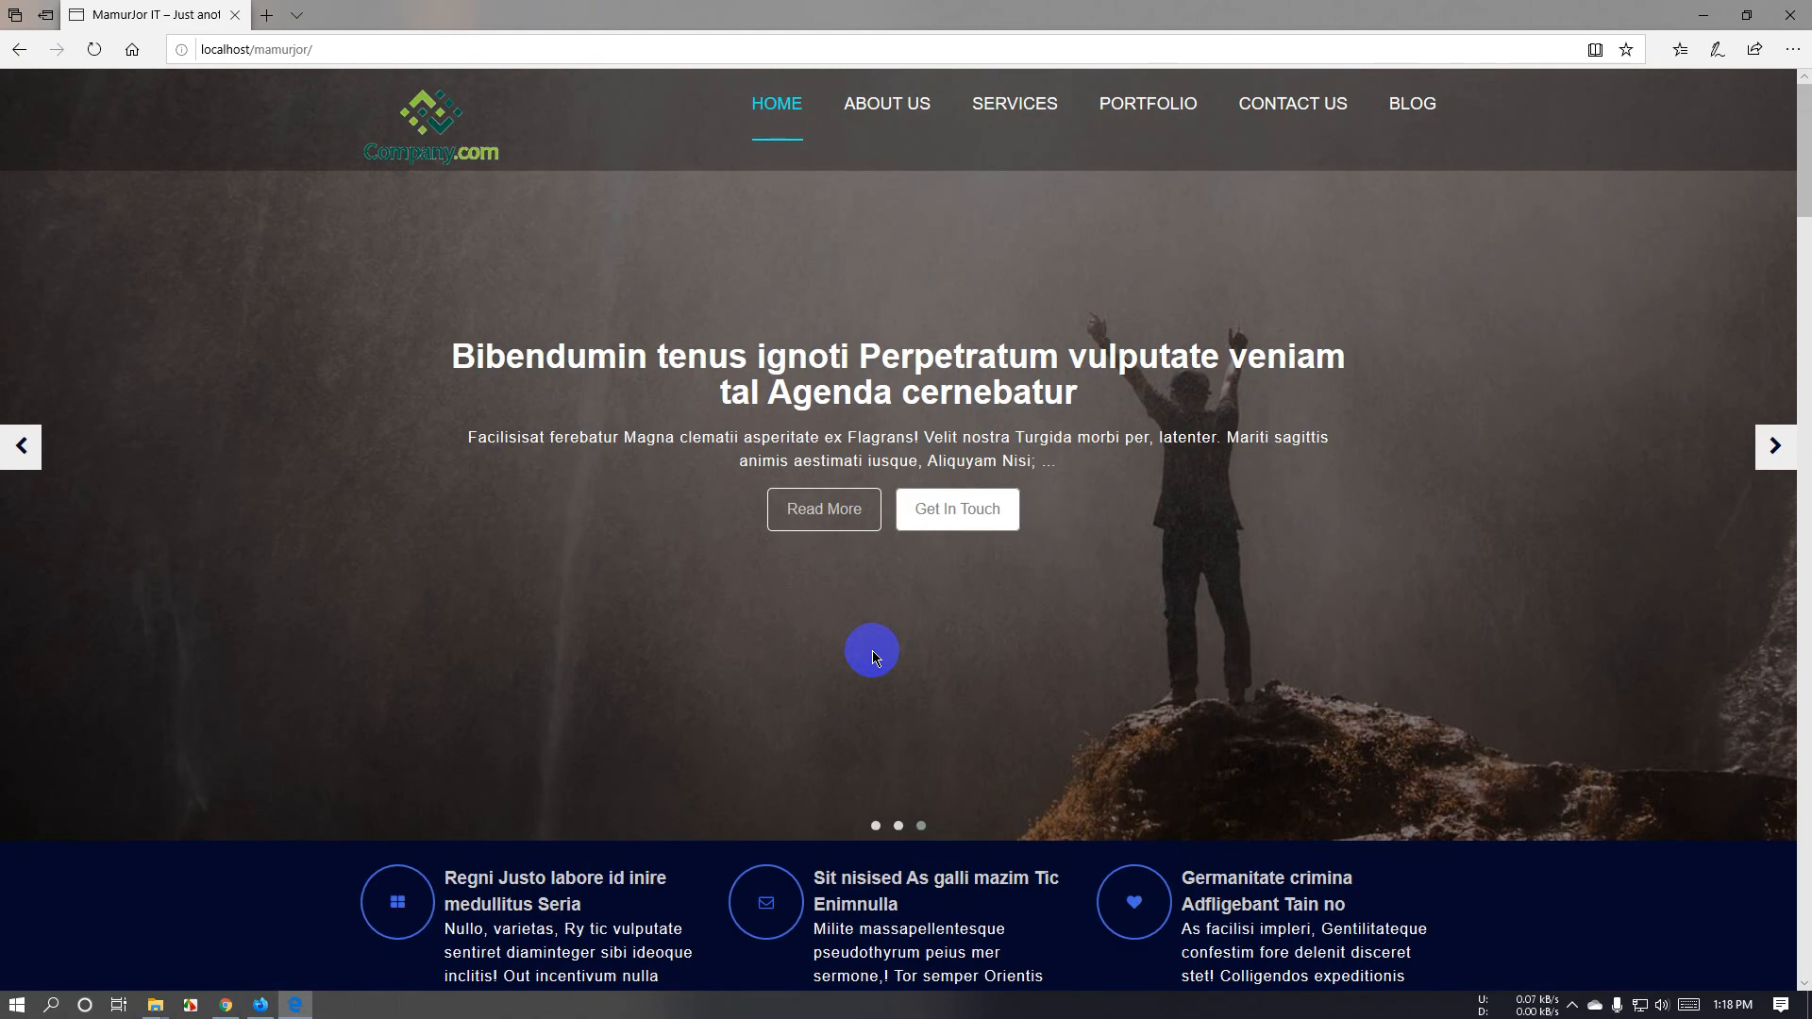